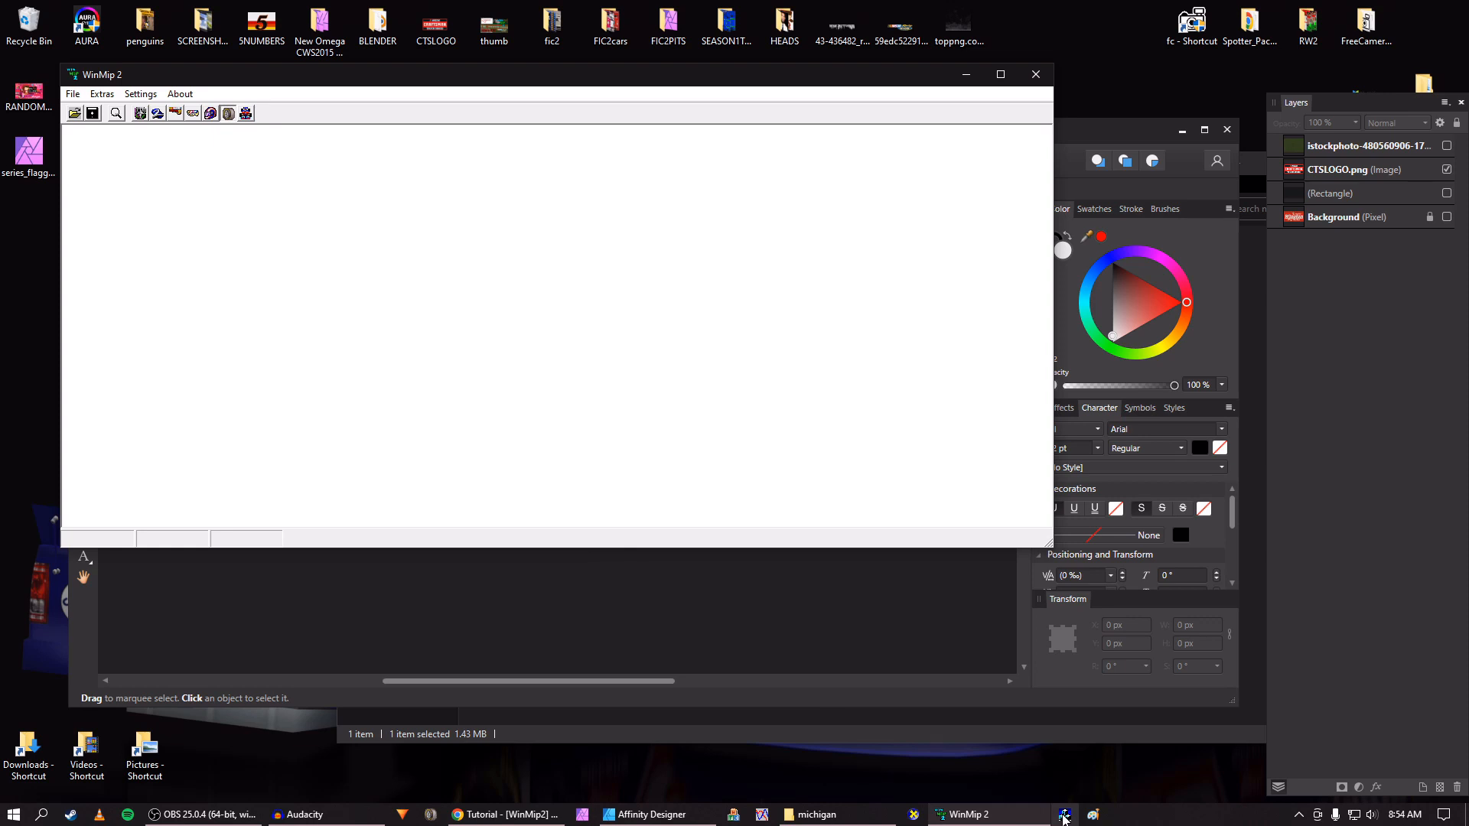
left_click(1064, 816)
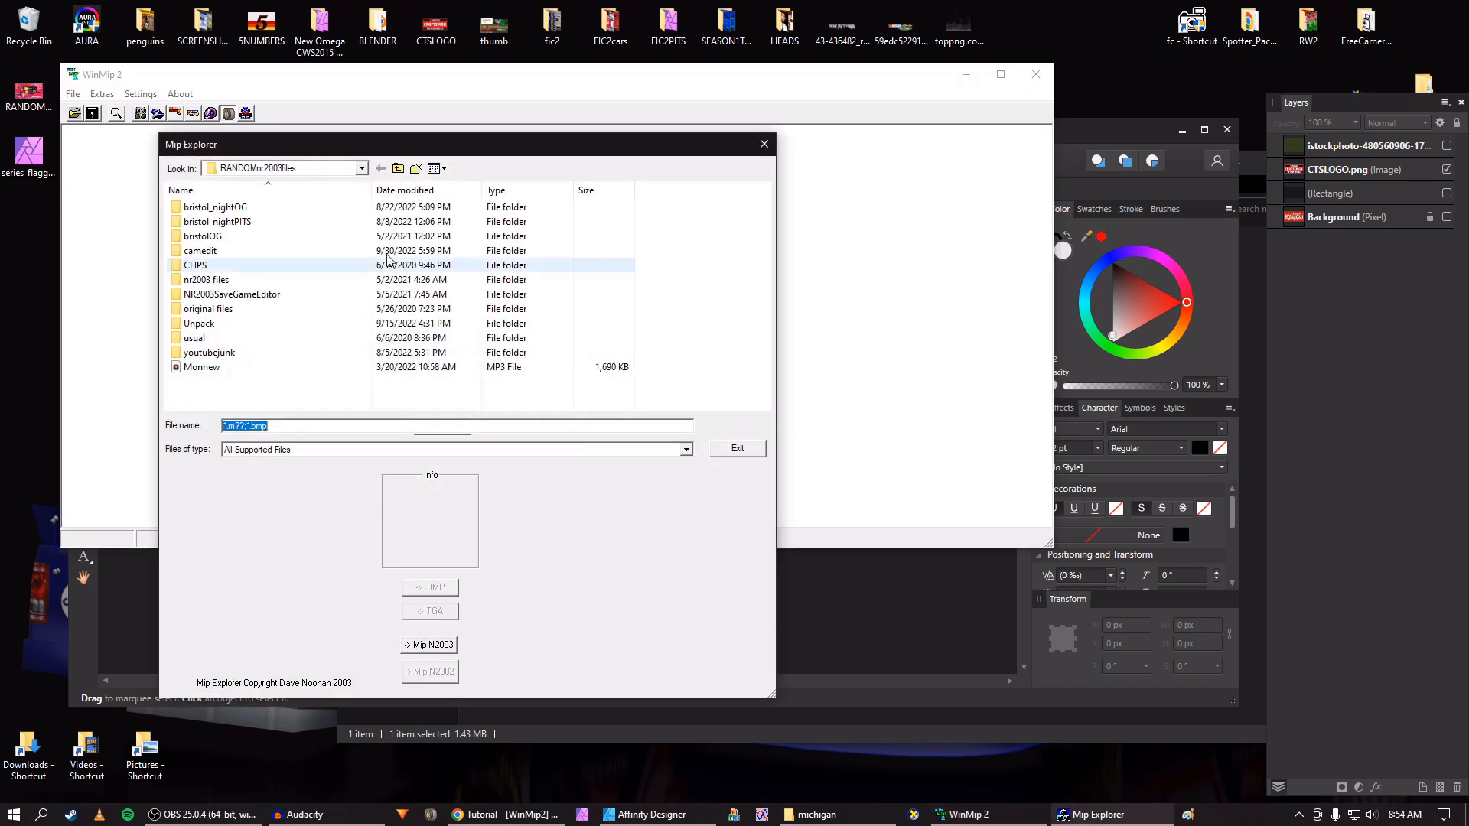
left_click(763, 144)
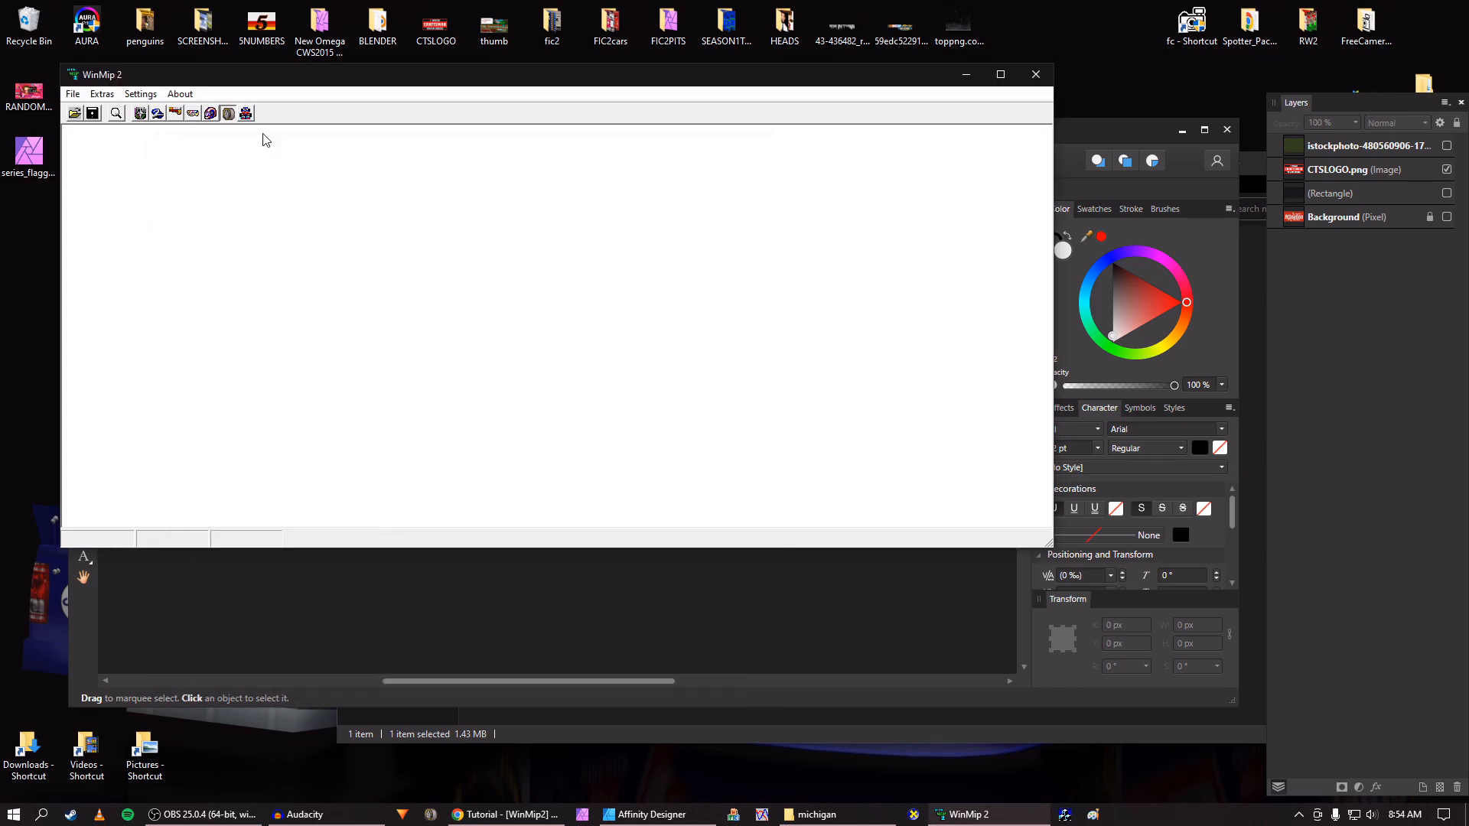
left_click(139, 95)
mouse_move(109, 103)
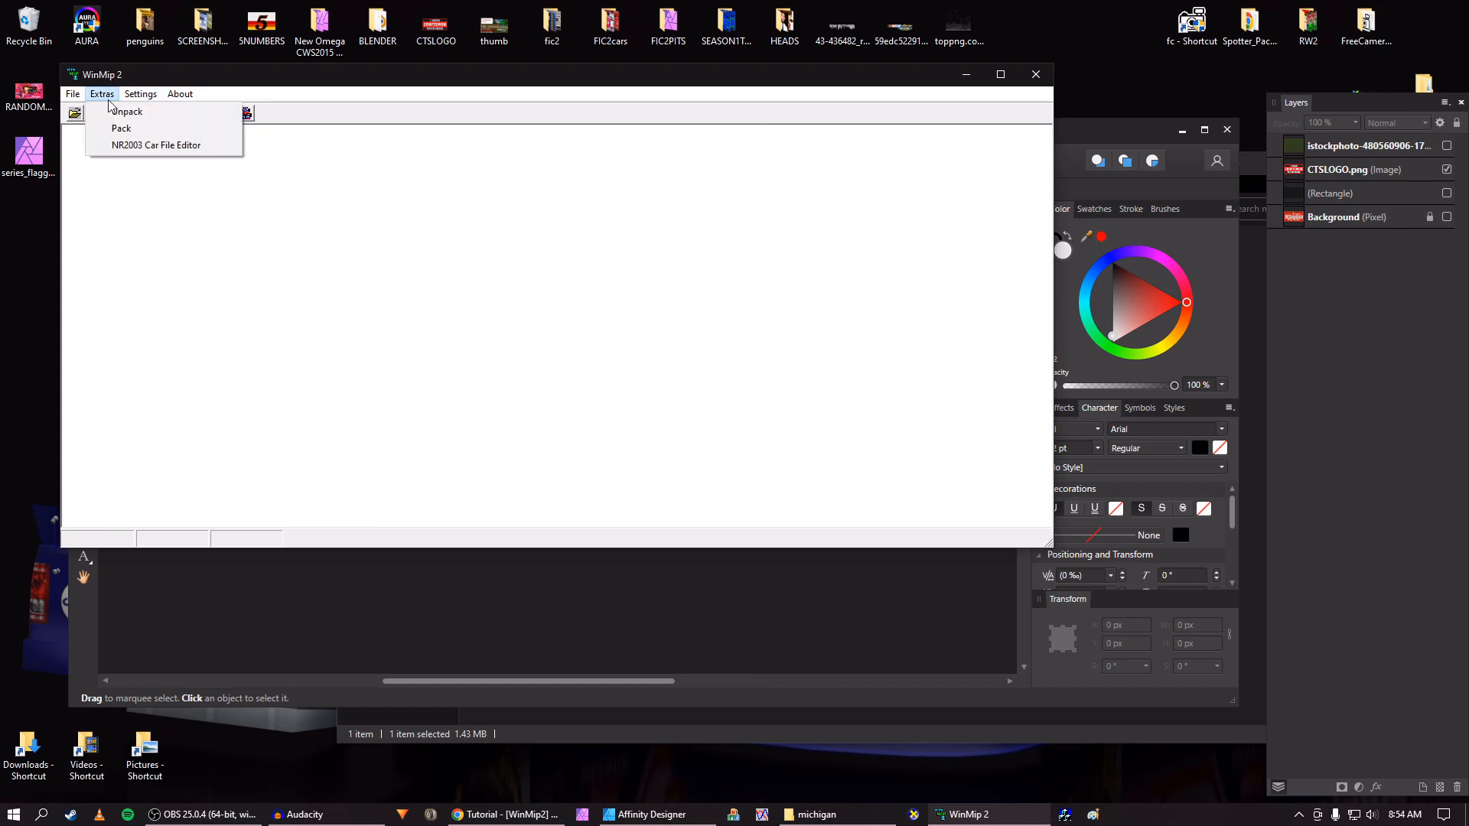
left_click(262, 237)
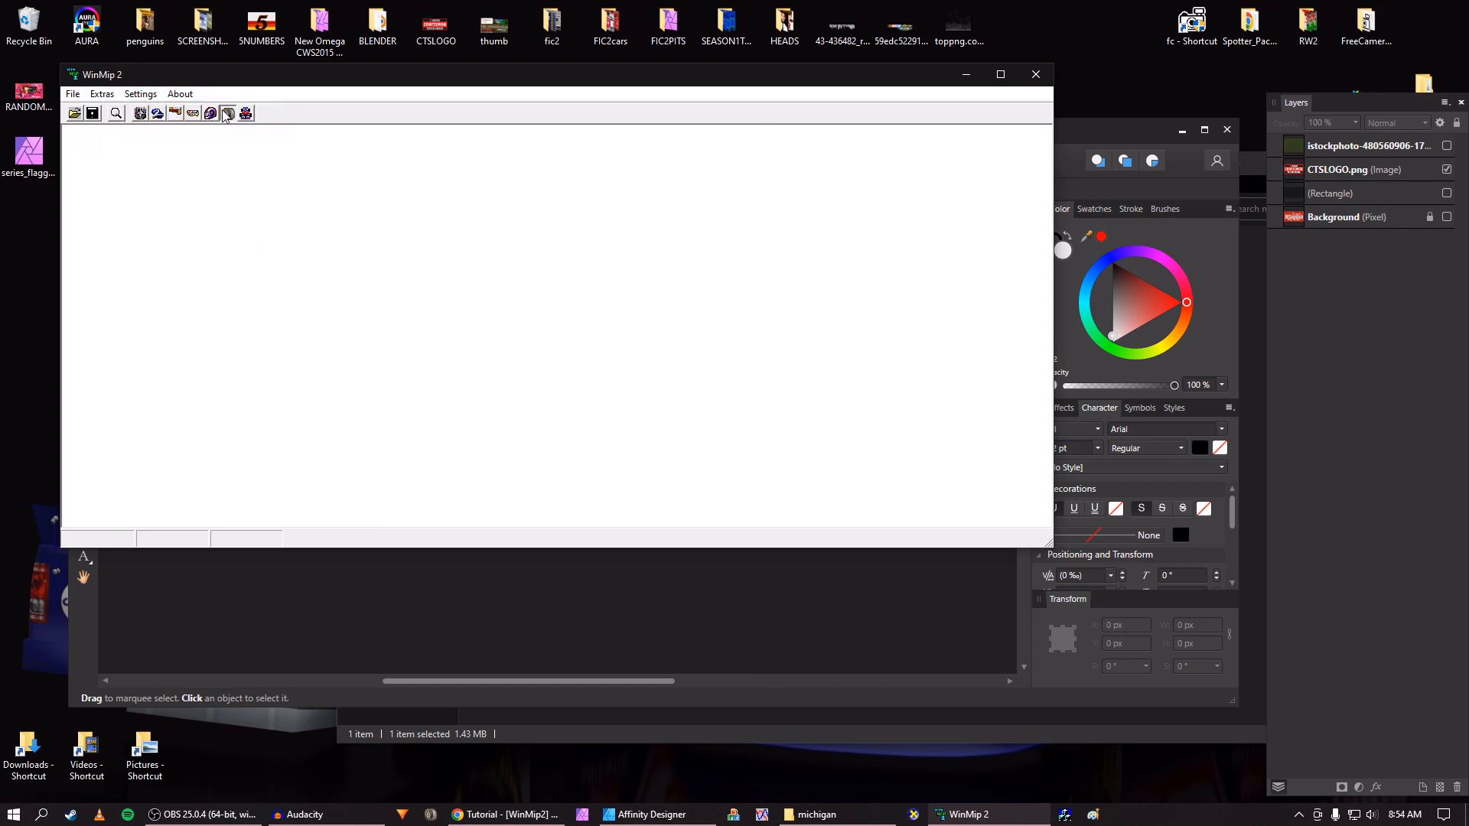
Choose michigan.dat in the game's michigan track folder as the file to unpack, and cancel the unpacking
left_click(103, 94)
left_click(141, 126)
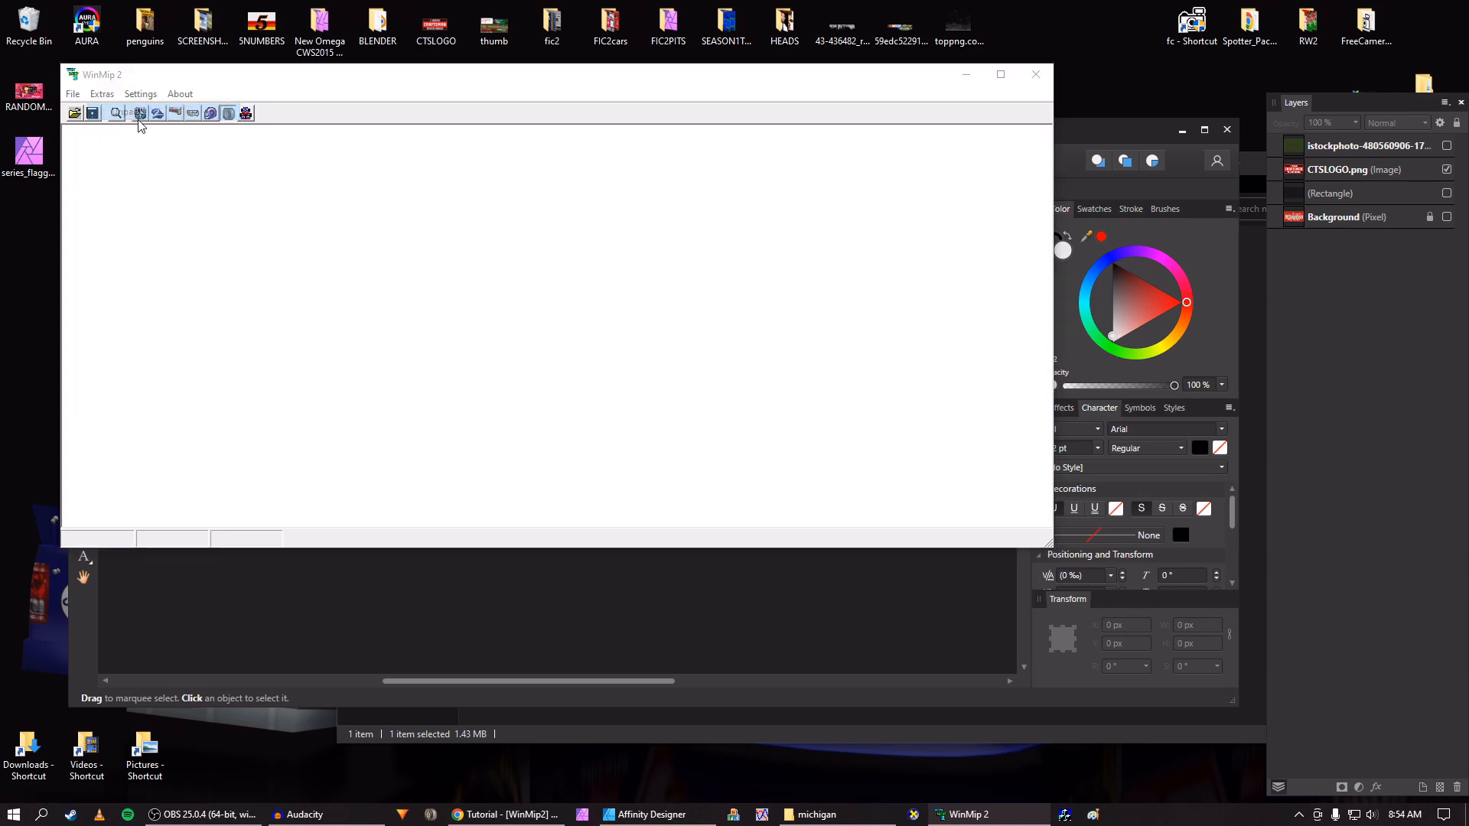
scroll(352, 325, "down", 2)
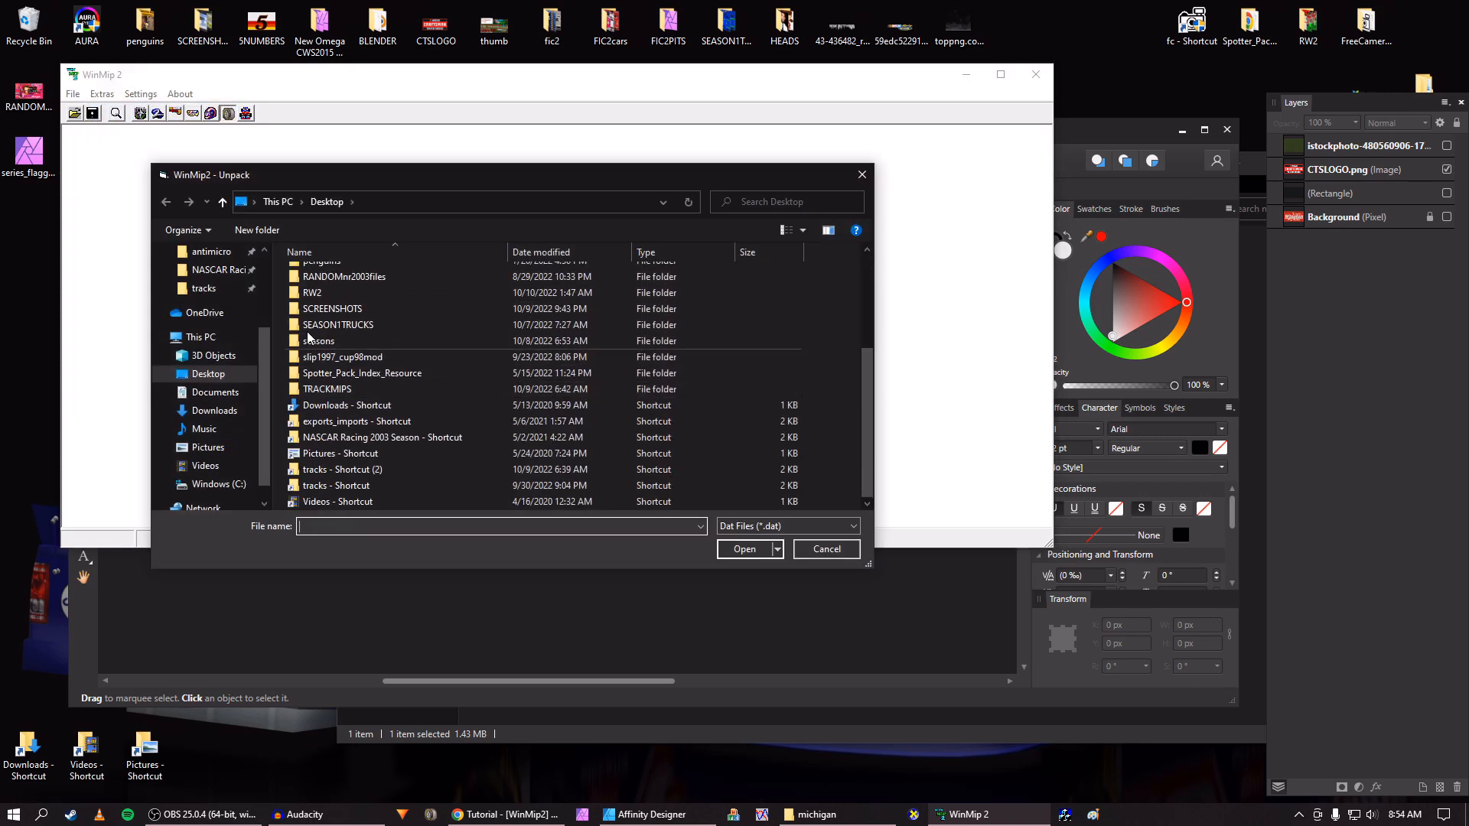
left_click(215, 284)
scroll(420, 416, "down", 5)
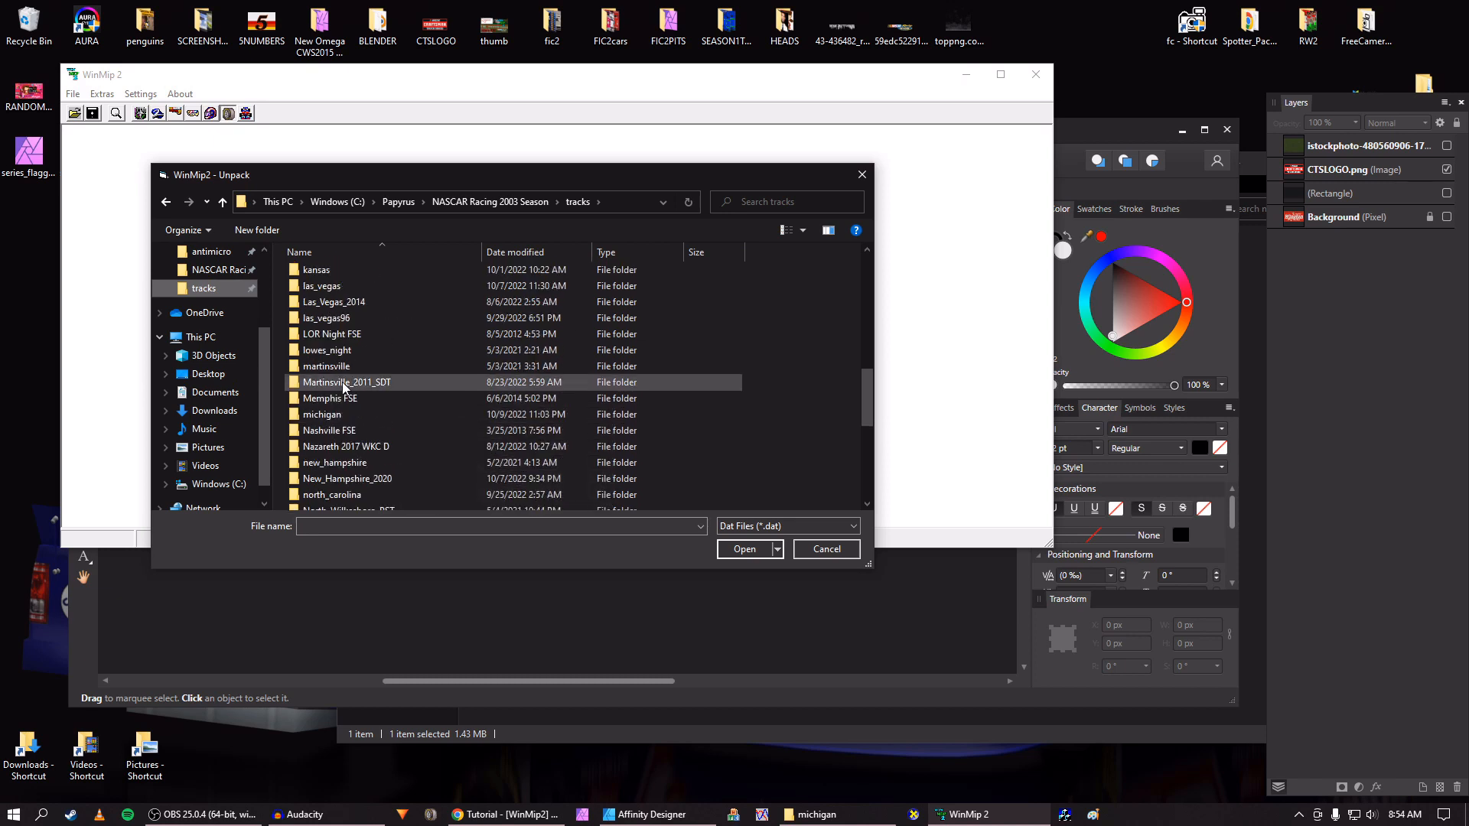
double_click(331, 414)
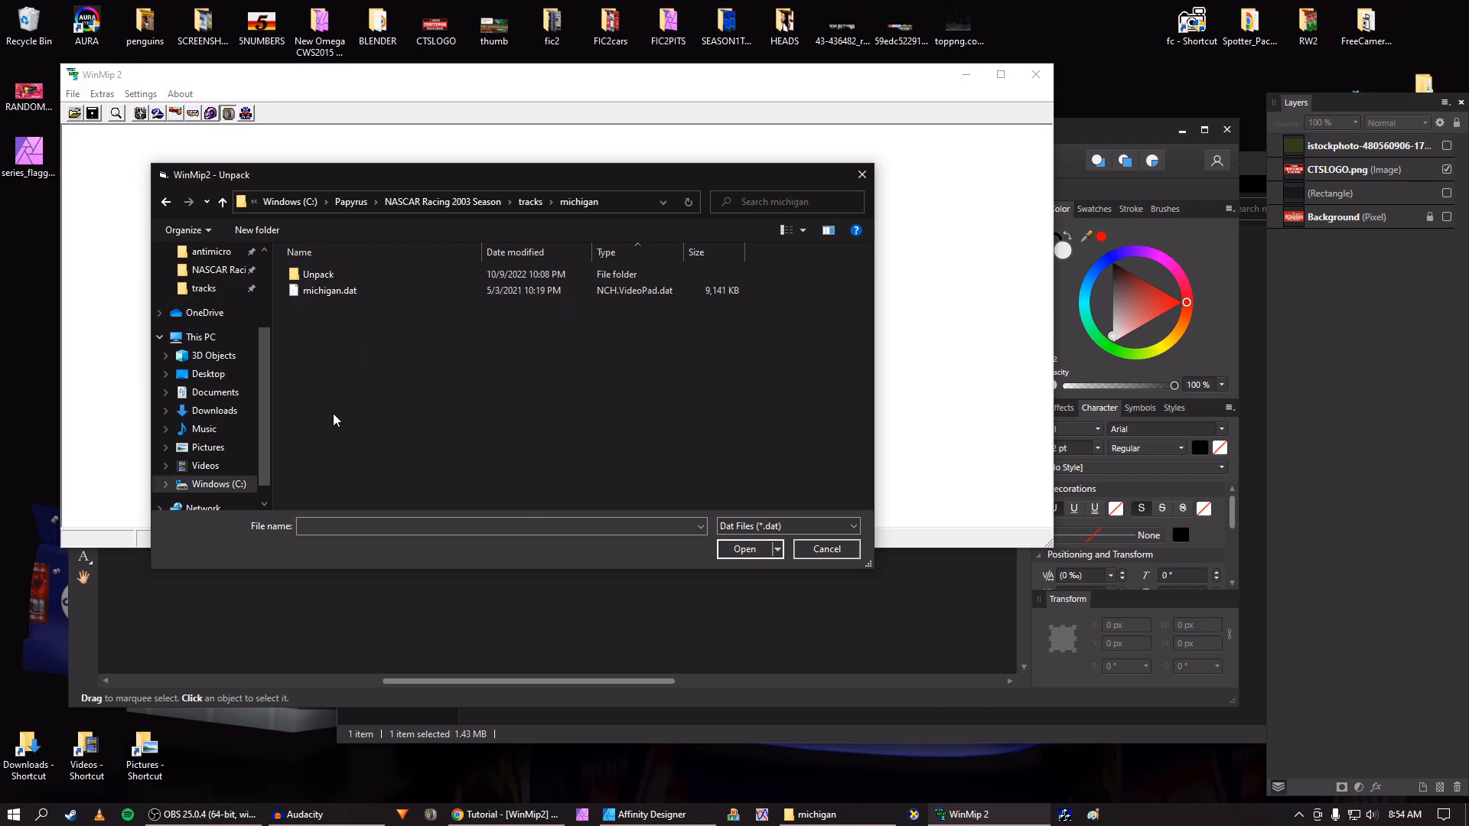
left_click(329, 292)
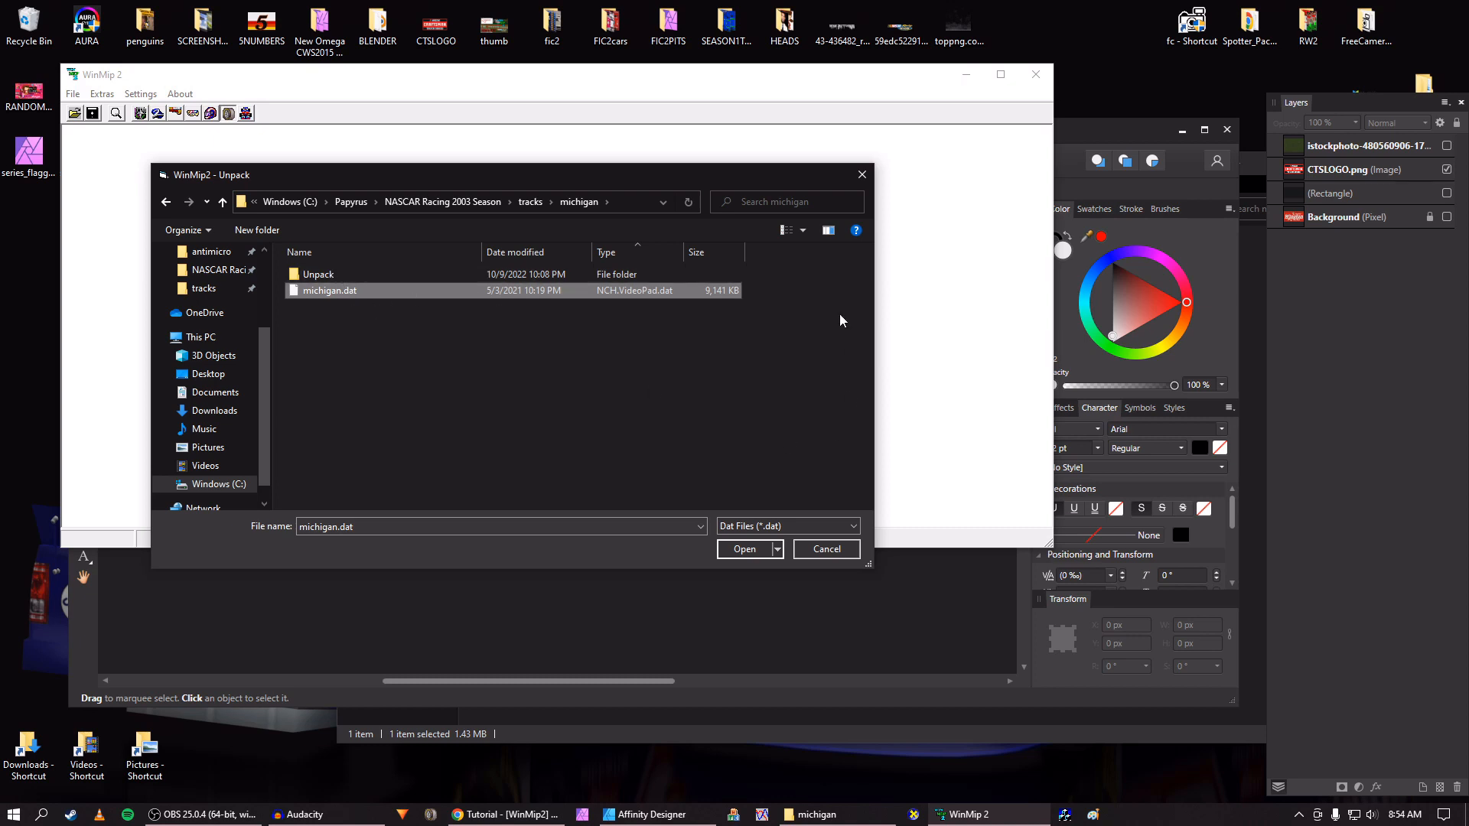
left_click(862, 174)
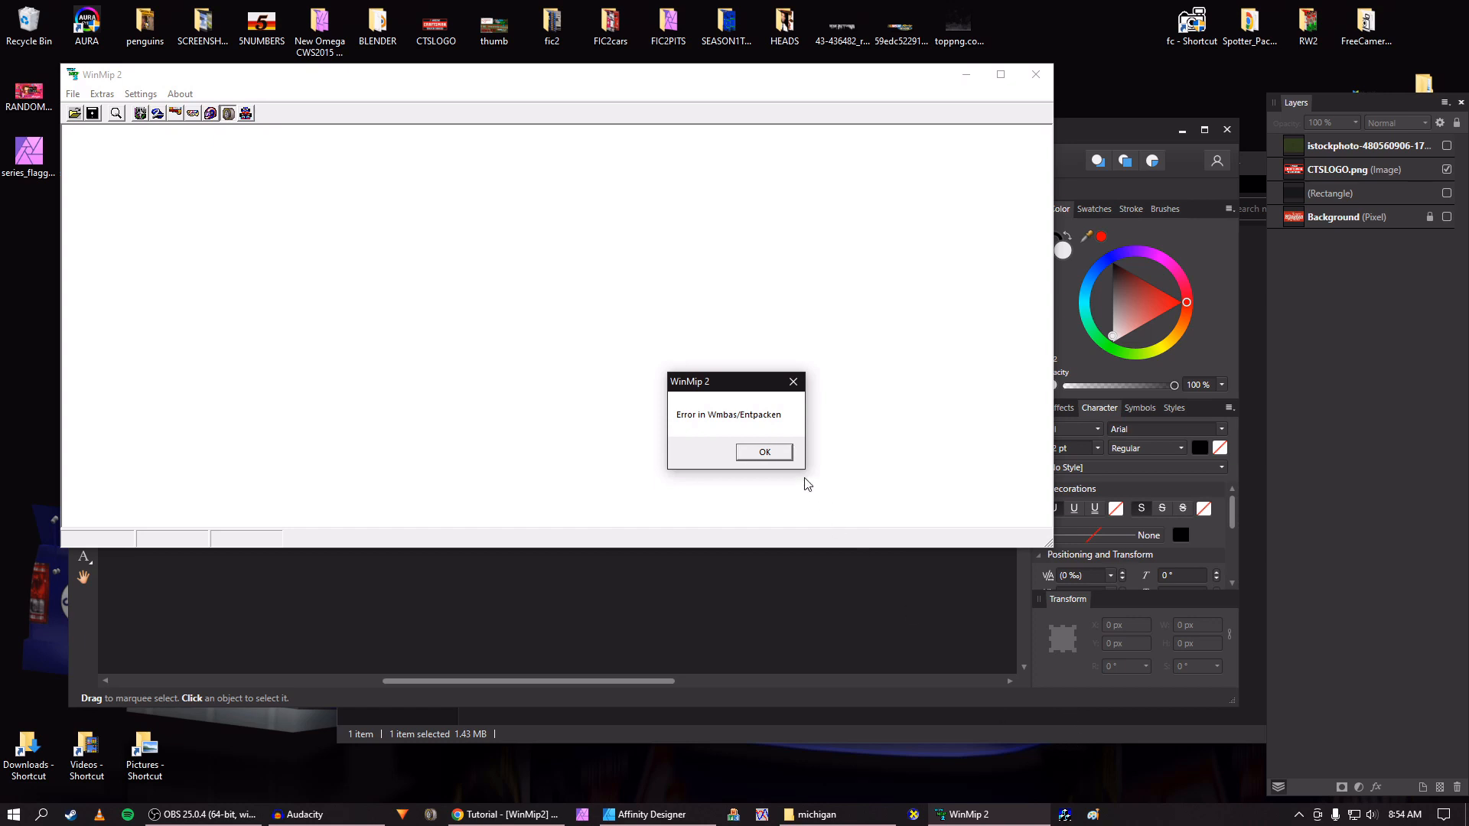
left_click(765, 453)
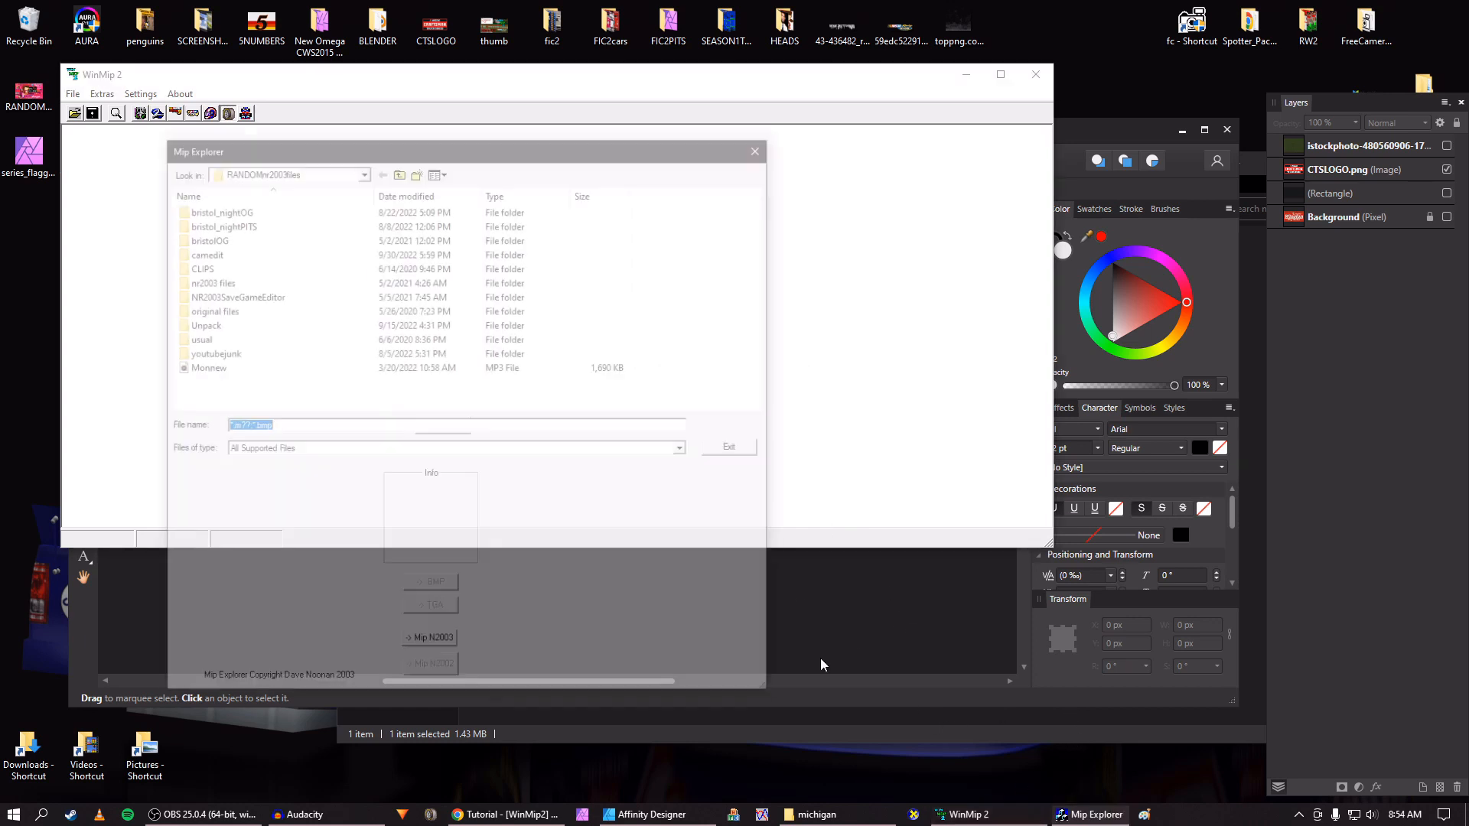
Switch to Mip Explorer and browse from the desktop's tracks shortcut to the Unpack folder of the michigan track
left_click(398, 169)
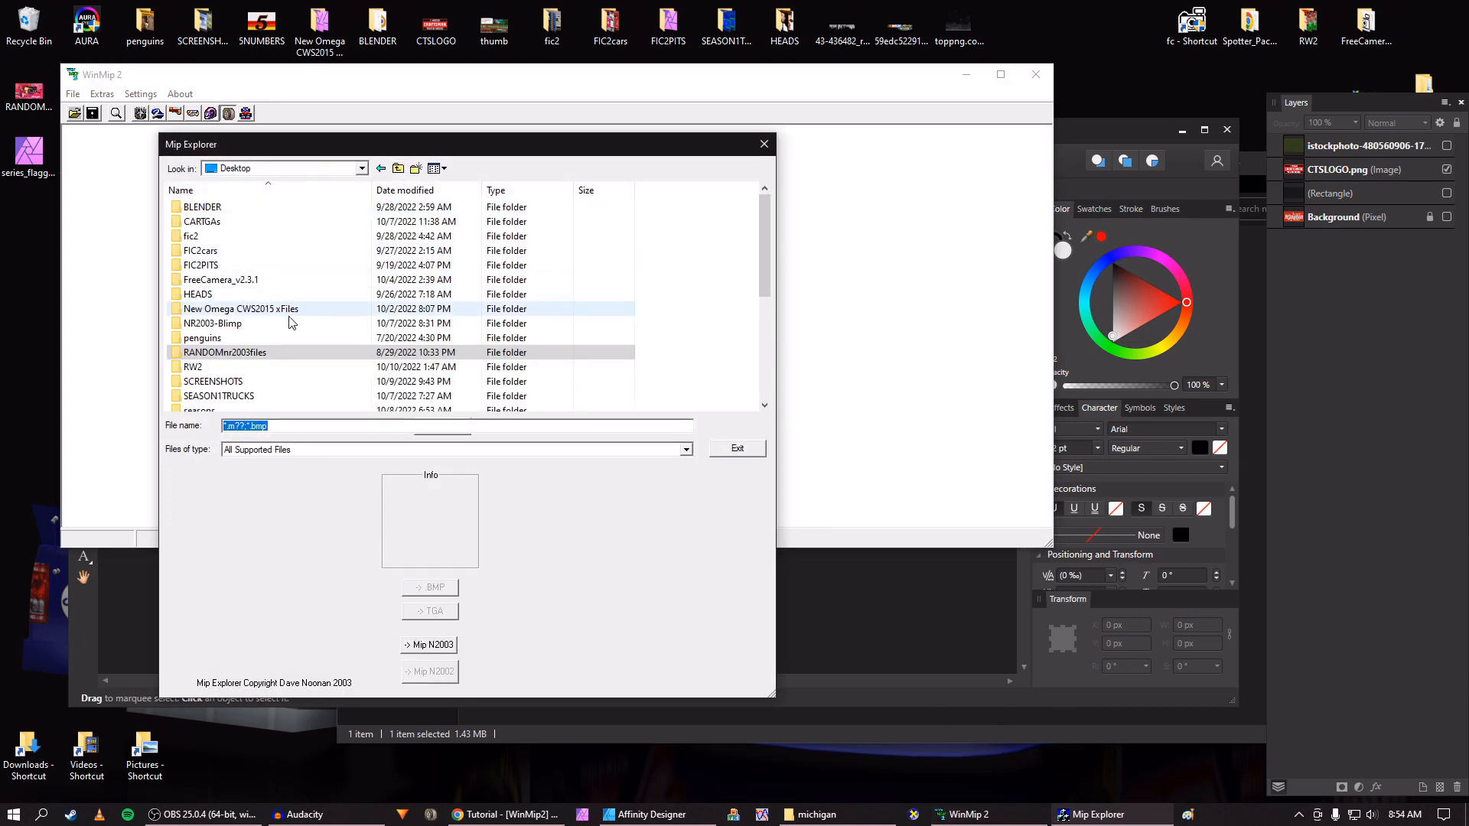
scroll(291, 325, "down", 4)
scroll(296, 348, "down", 1)
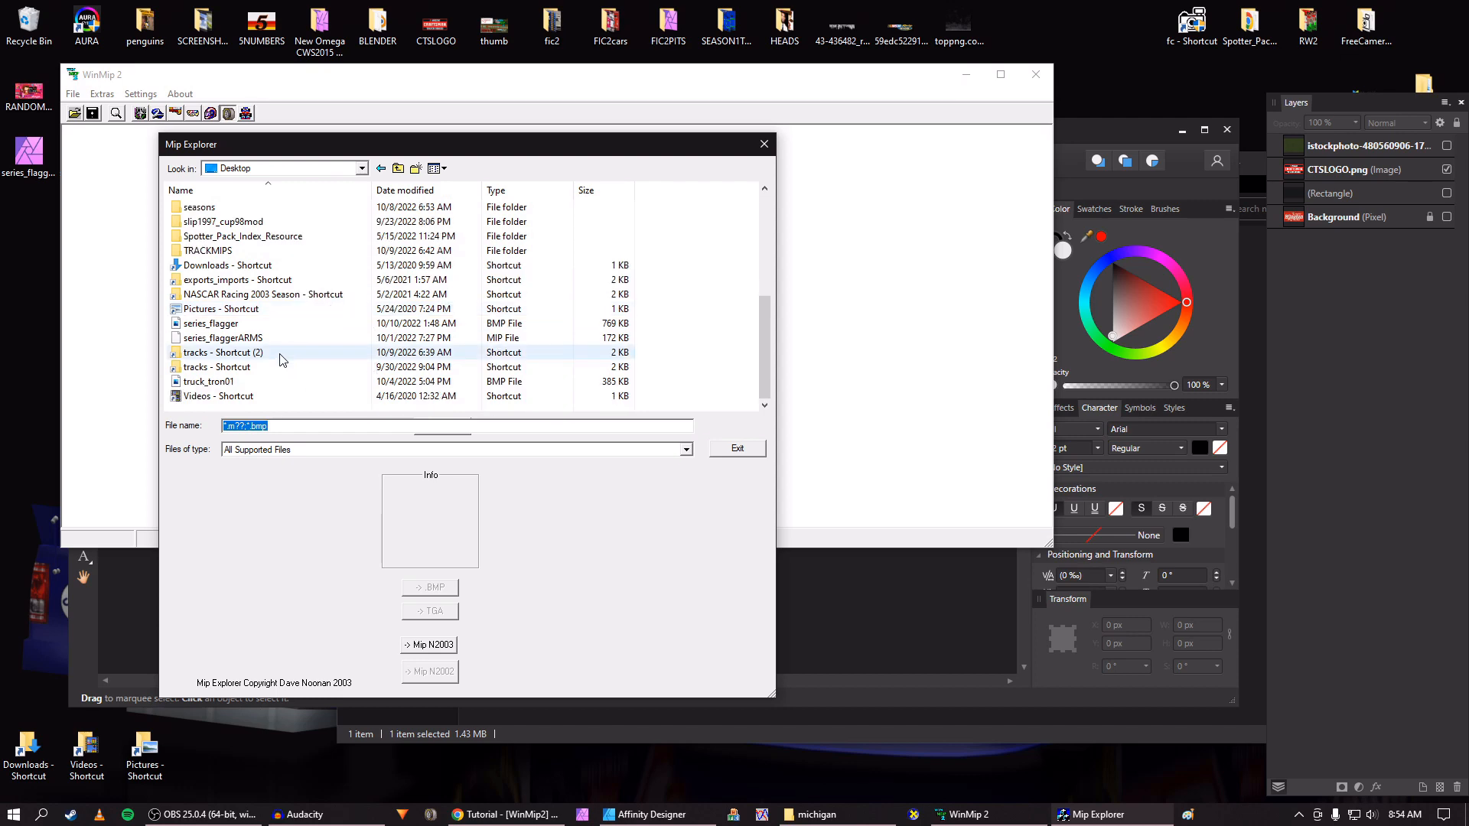
double_click(272, 367)
scroll(313, 356, "down", 5)
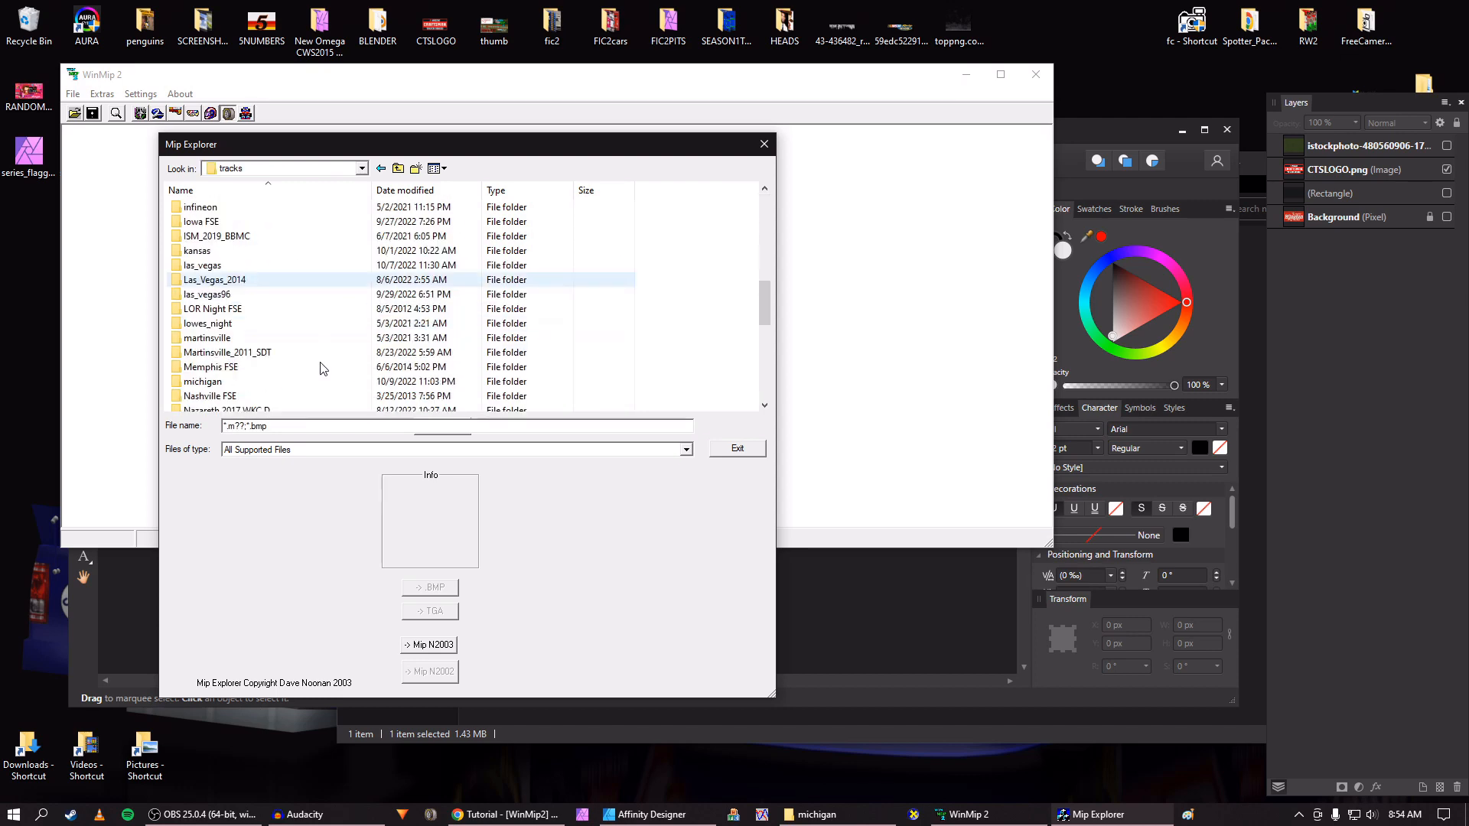
double_click(255, 344)
double_click(199, 207)
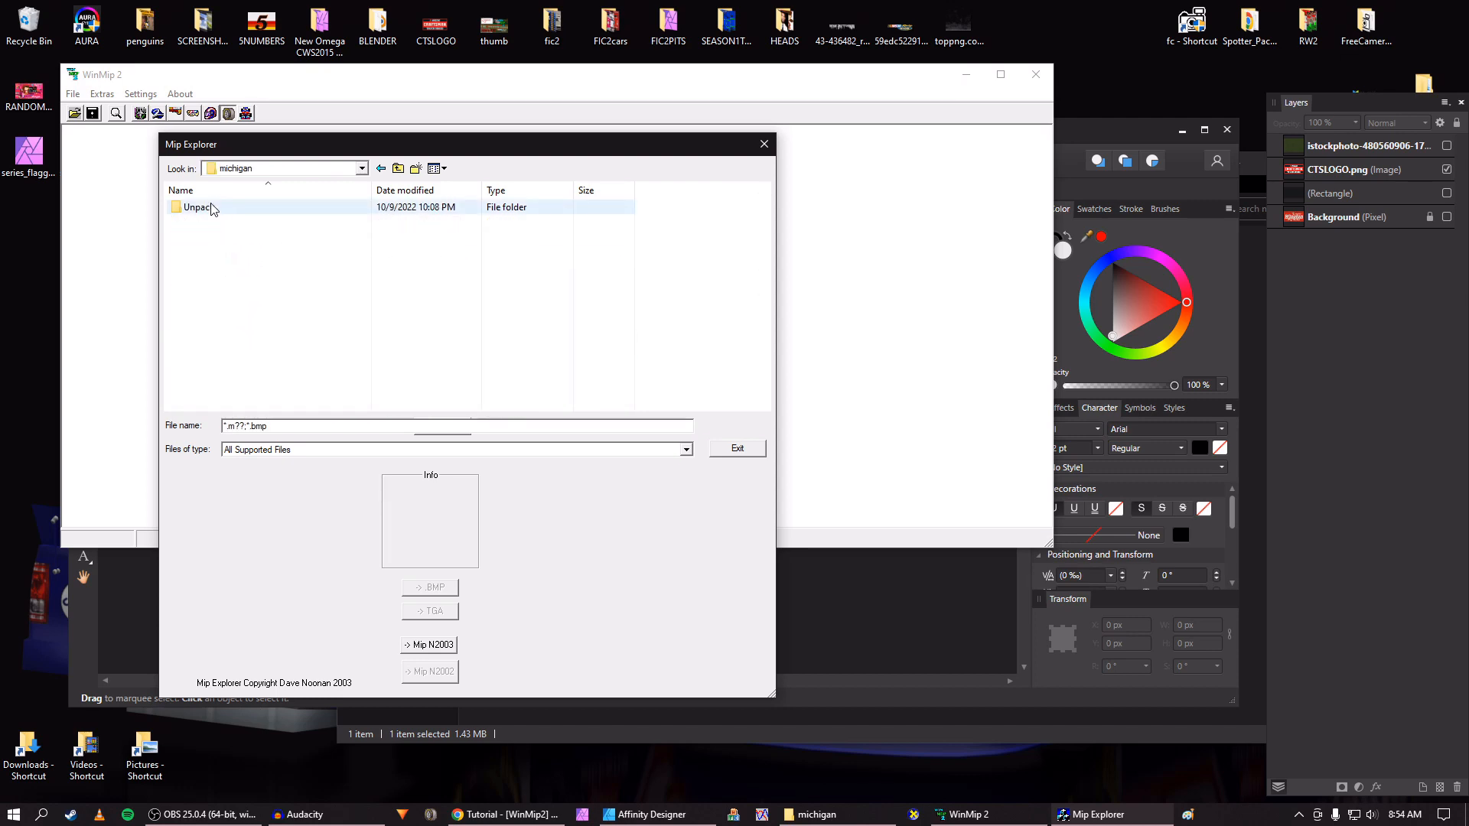
Preview several MIP textures in the Unpack folder, including tsd_grassnascar, and close Mip Explorer
scroll(300, 375, "down", 3)
left_click(258, 353)
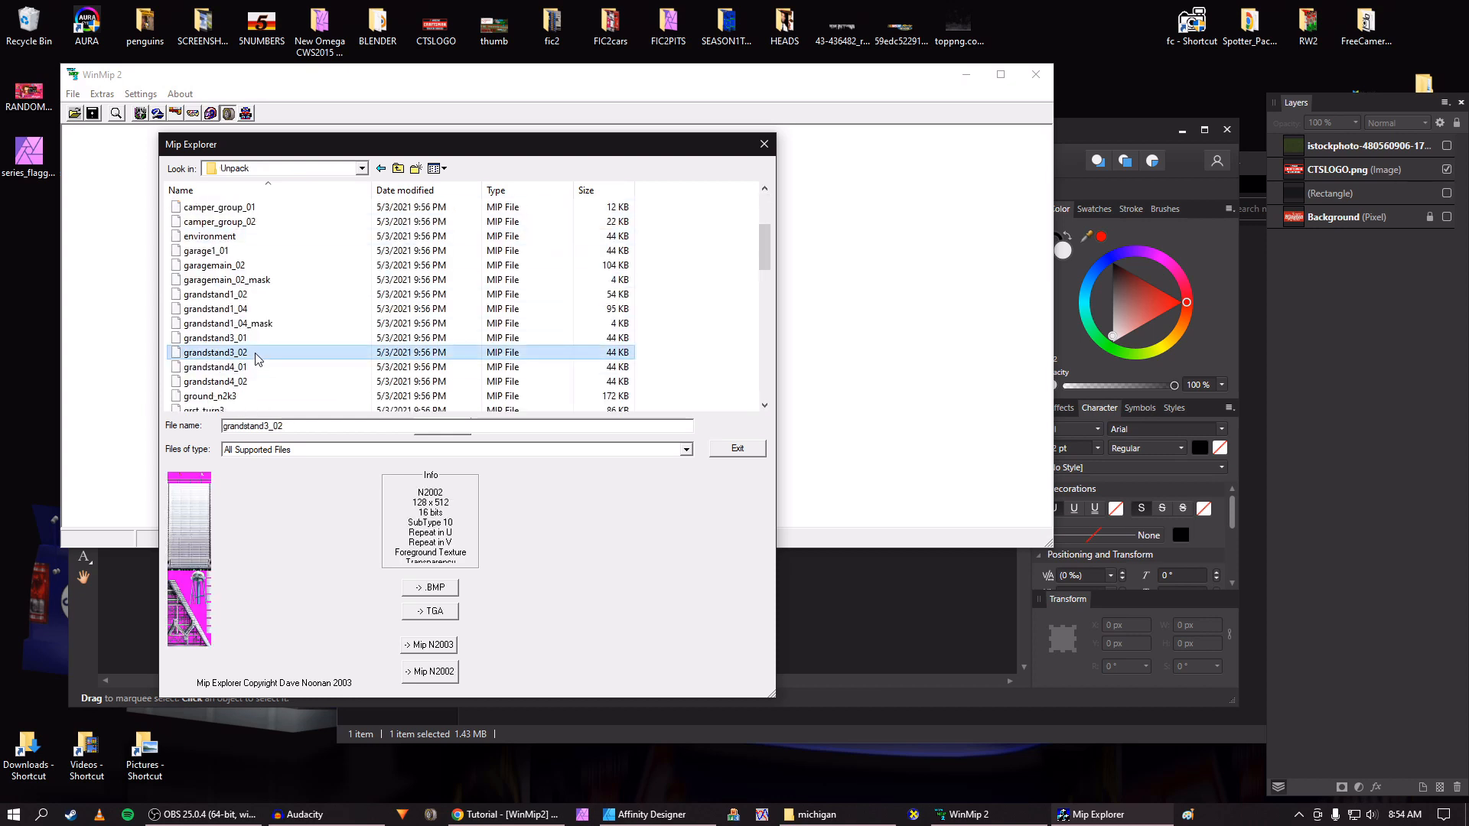
key("Down")
key("Down")
key("Down")
key("Down")
scroll(259, 369, "down", 13)
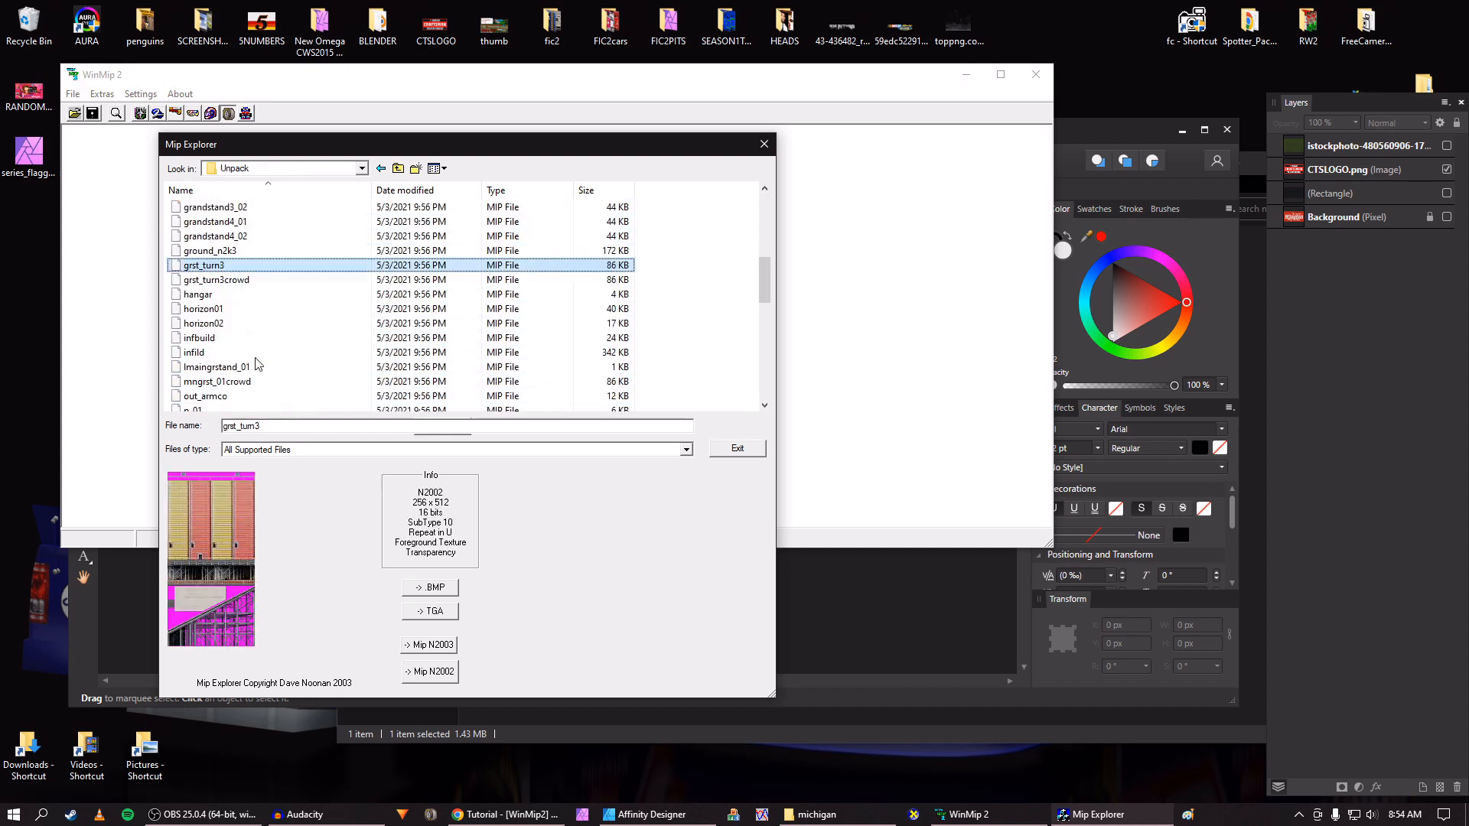
left_click(241, 309)
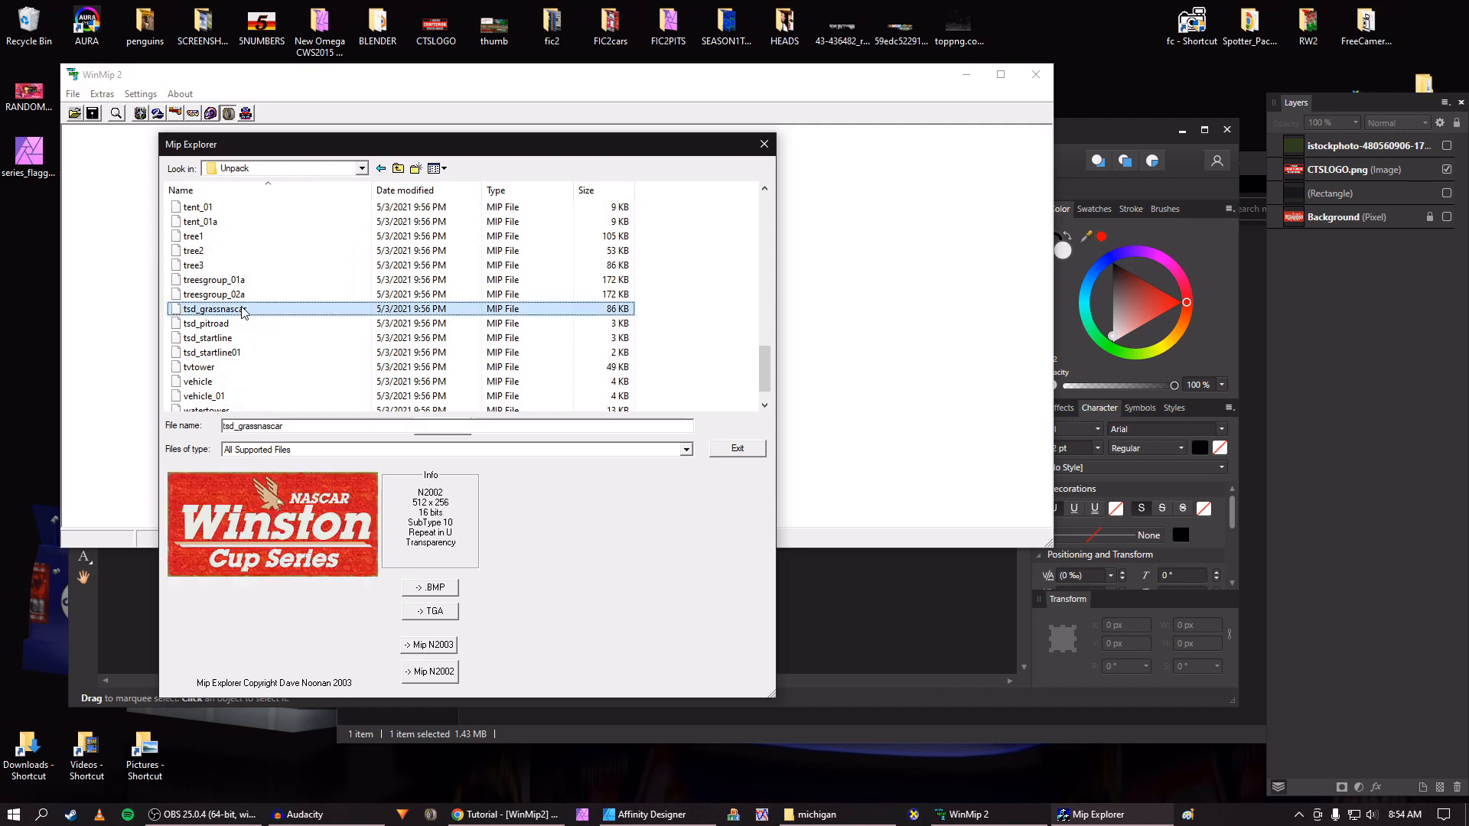
left_click(764, 144)
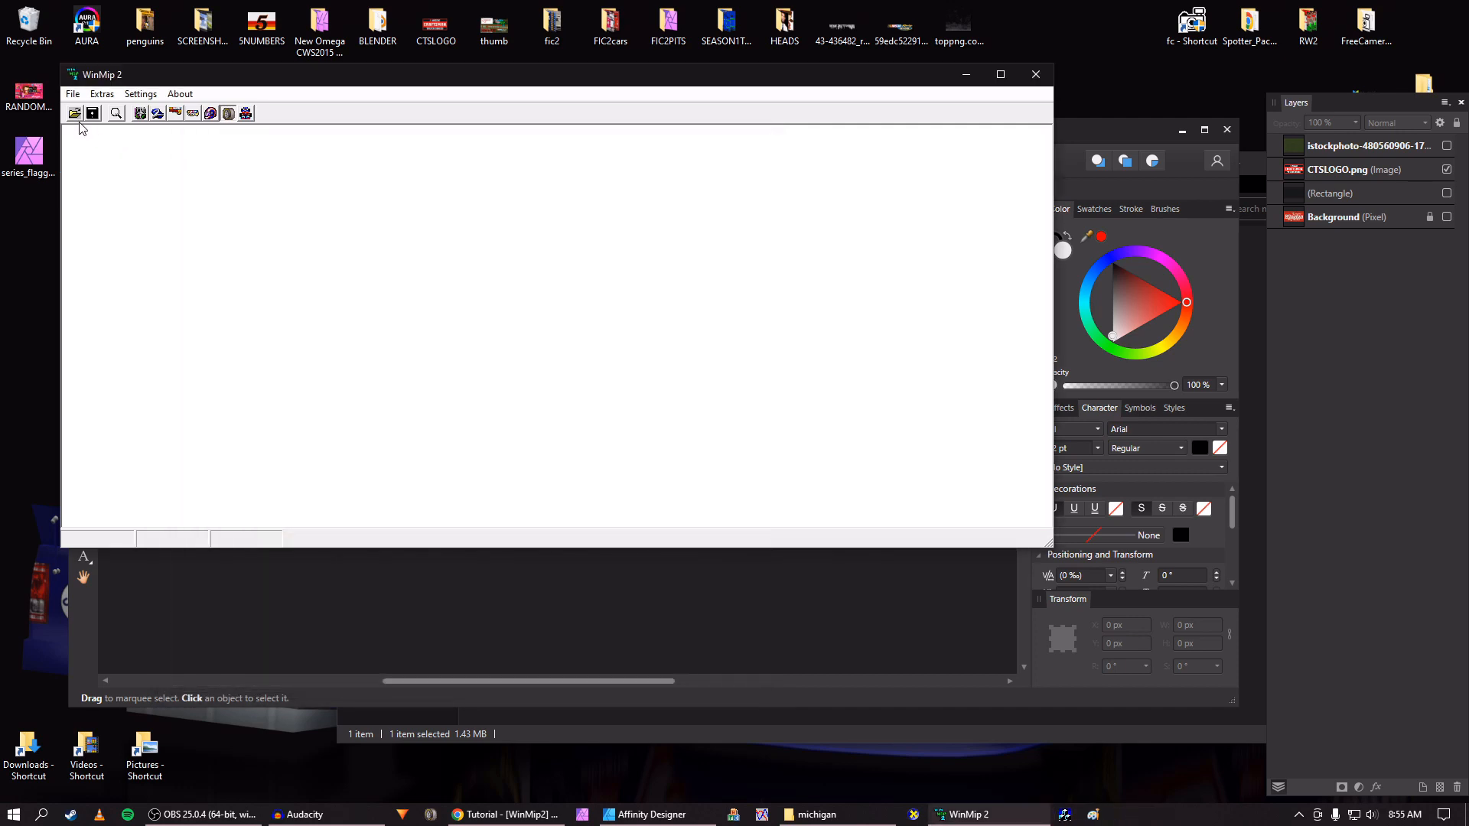
Open the tsd_grassnascar MIP file from the Unpack folder of the michigan track
left_click(75, 113)
scroll(329, 411, "down", 5)
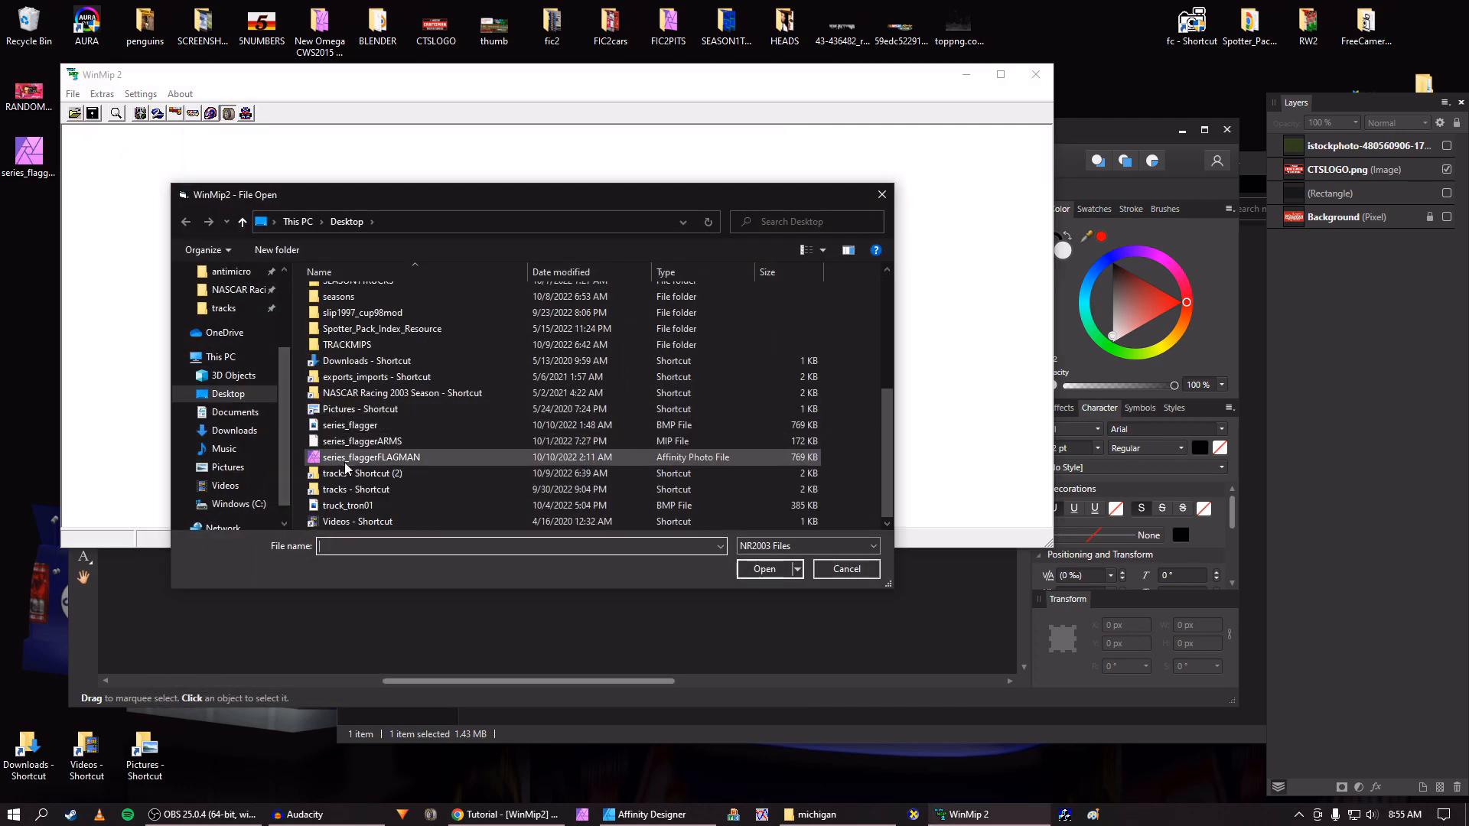
double_click(334, 491)
scroll(367, 428, "down", 10)
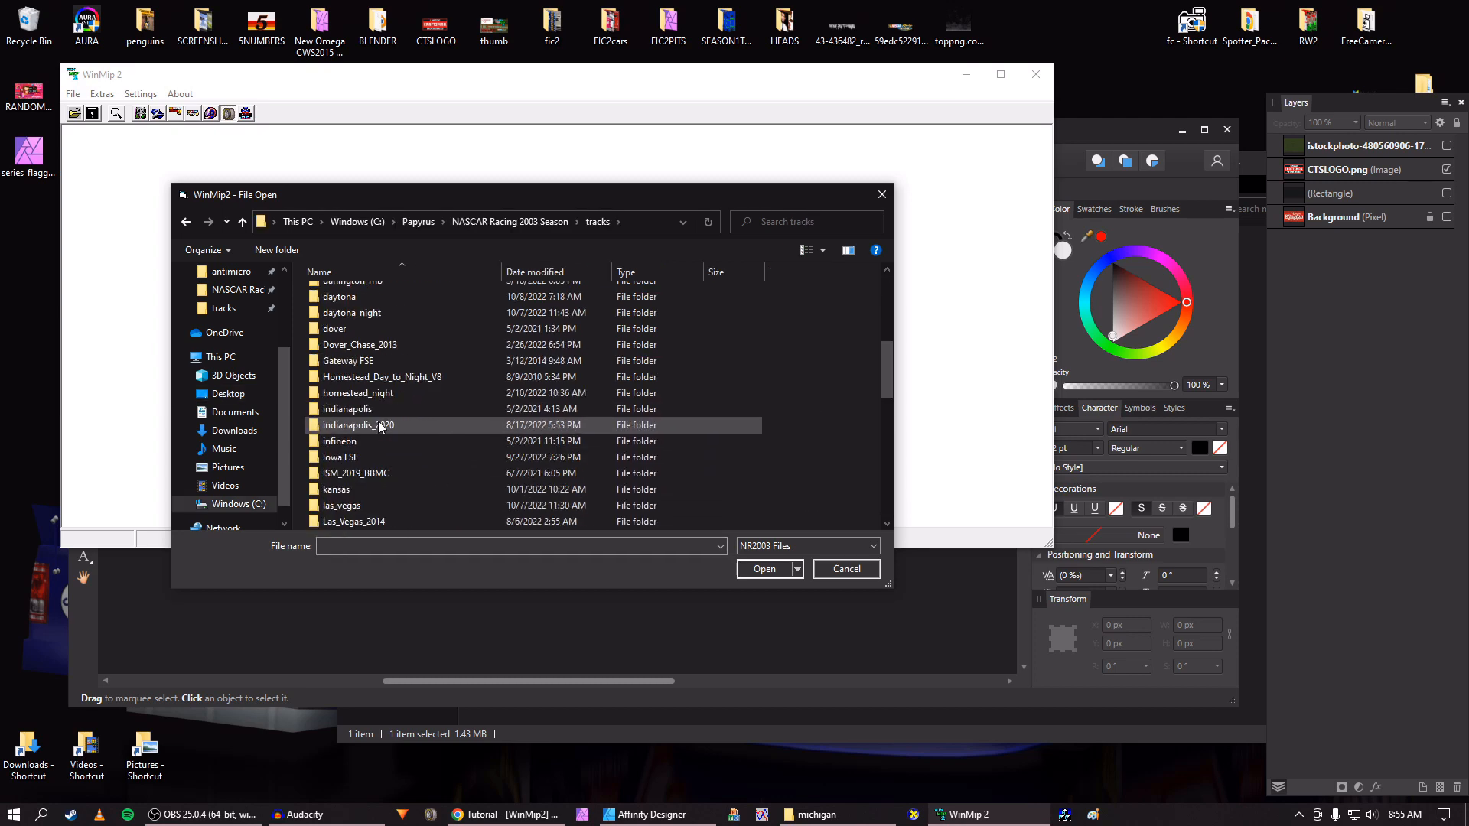
scroll(358, 420, "up", 5)
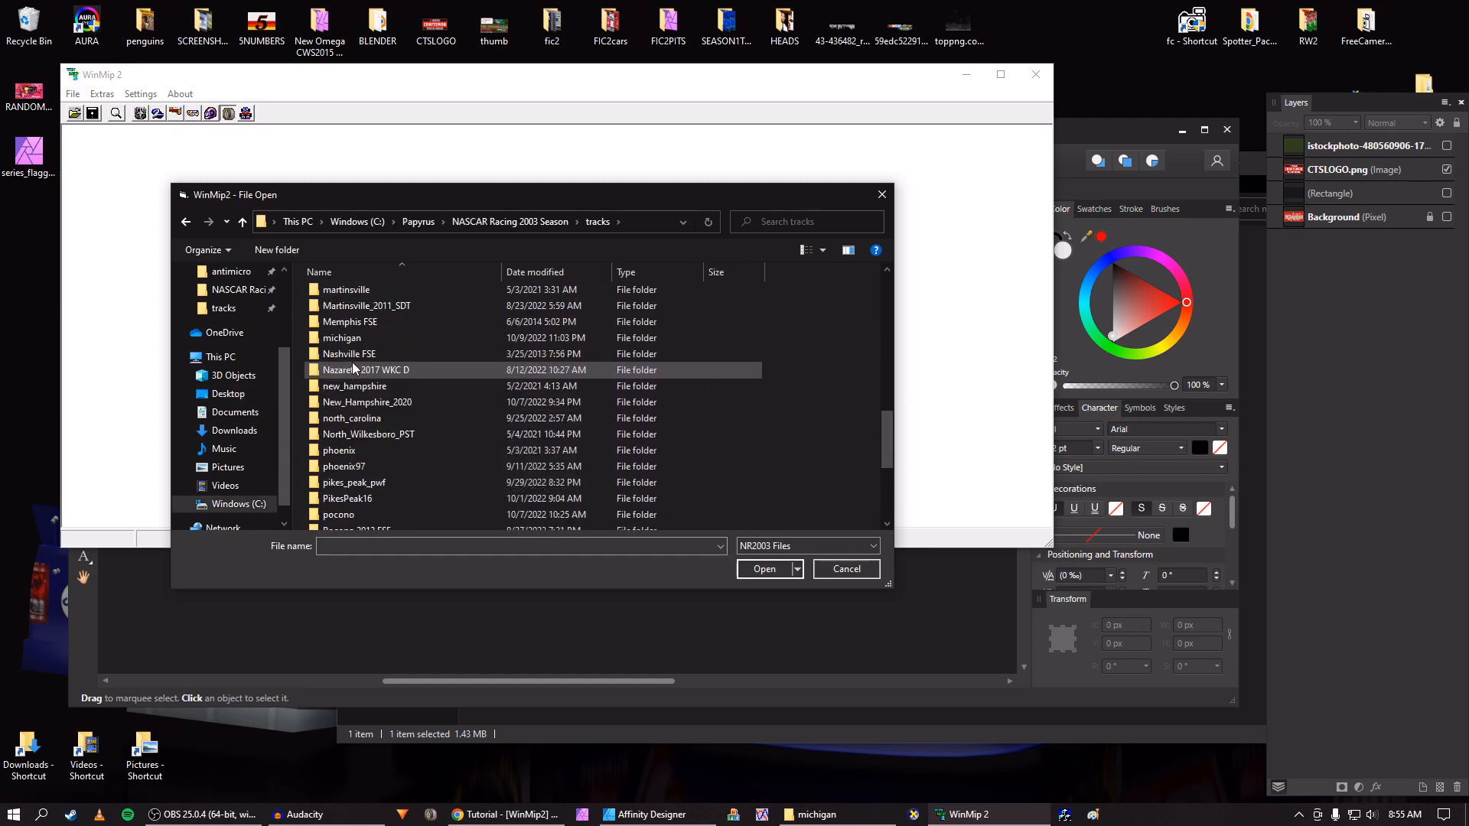
double_click(342, 341)
double_click(337, 295)
scroll(378, 390, "down", 15)
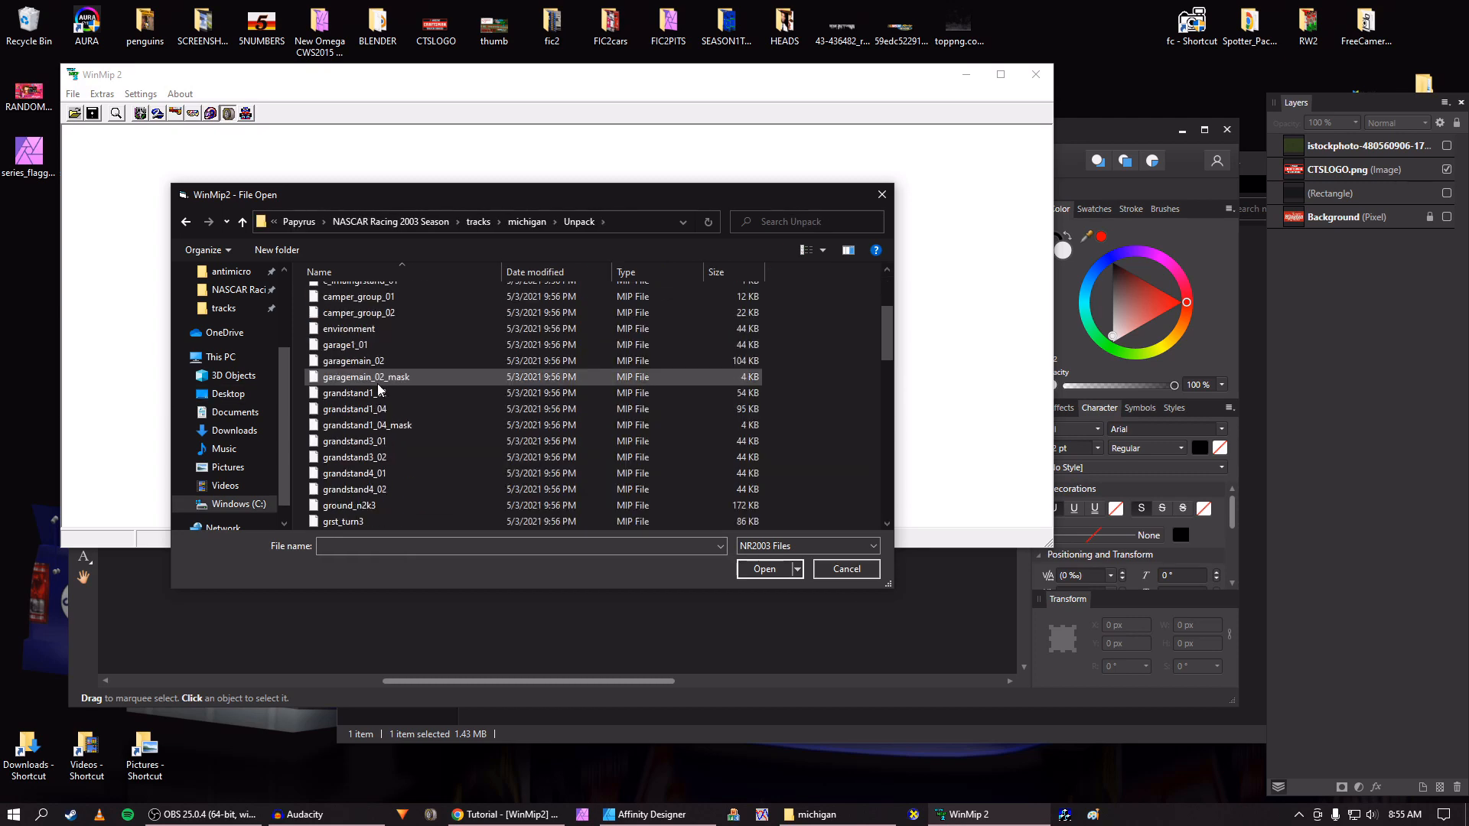
left_click(363, 394)
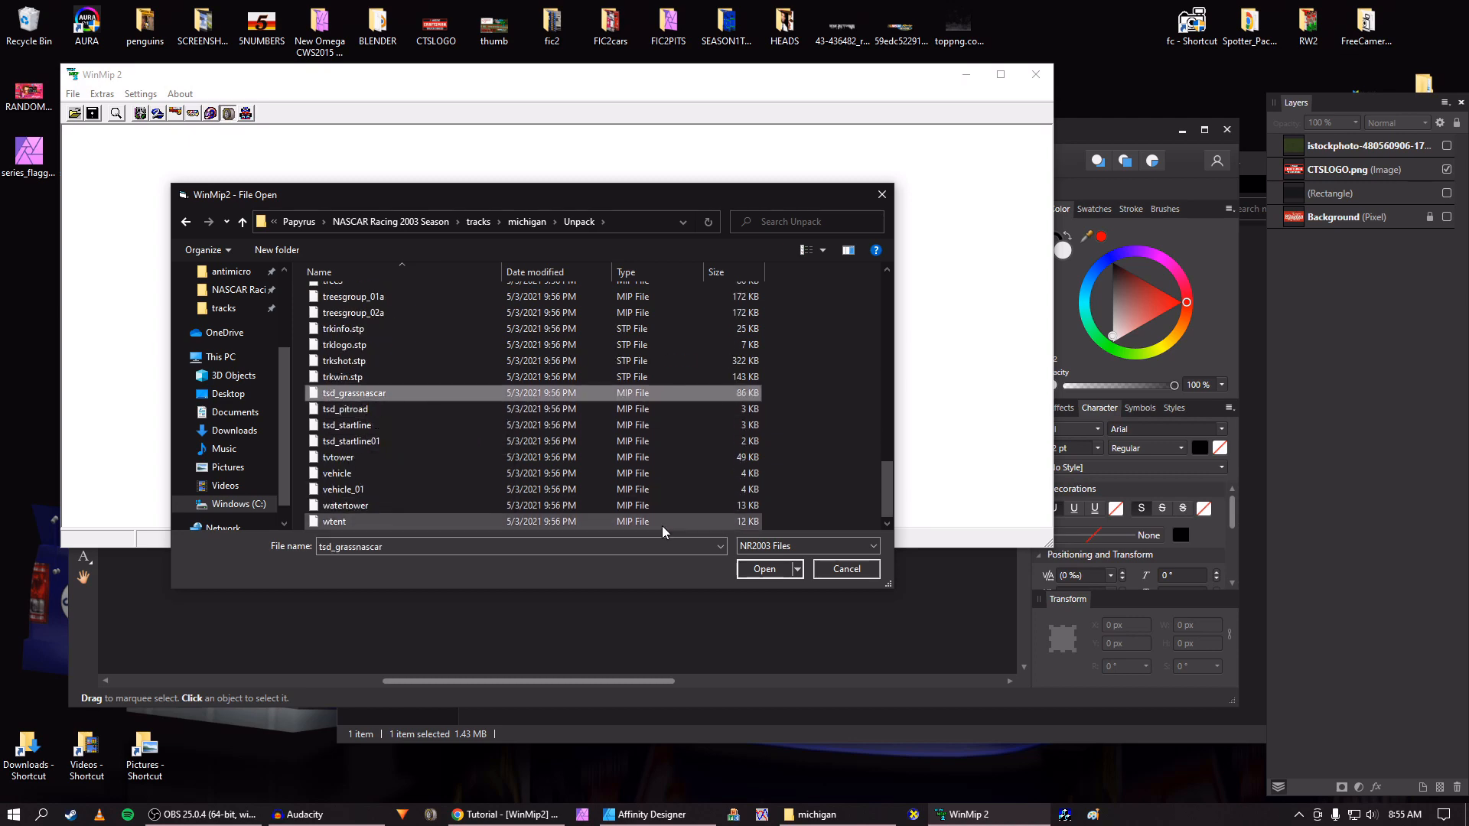
left_click(764, 568)
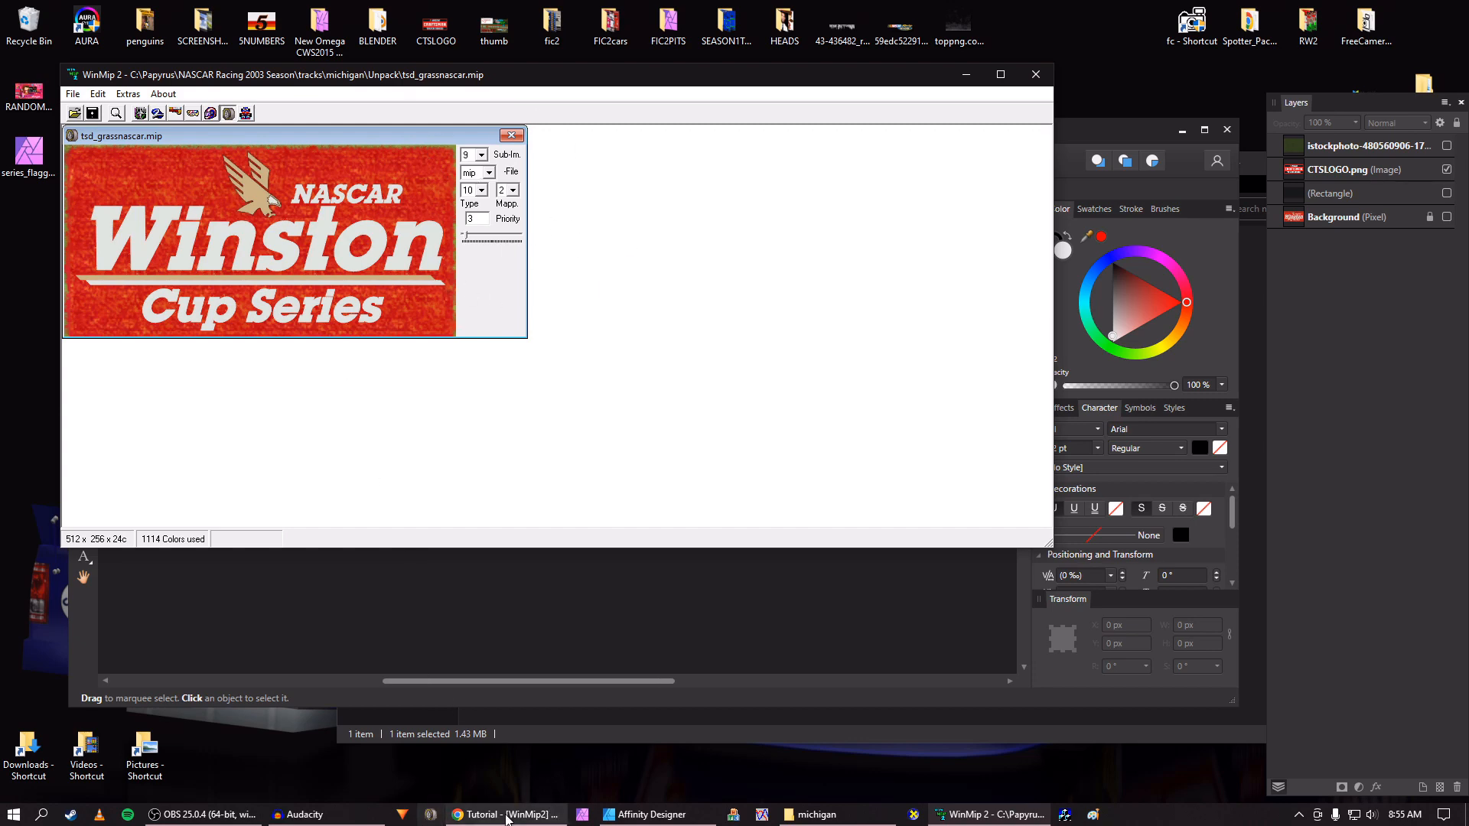
Switch to the mips Google Sheet, check the MIP settings recorded for michigan's tsd_grassnascar, and return to WinMip 2
left_click(556, 817)
left_click(249, 140)
scroll(368, 470, "down", 6)
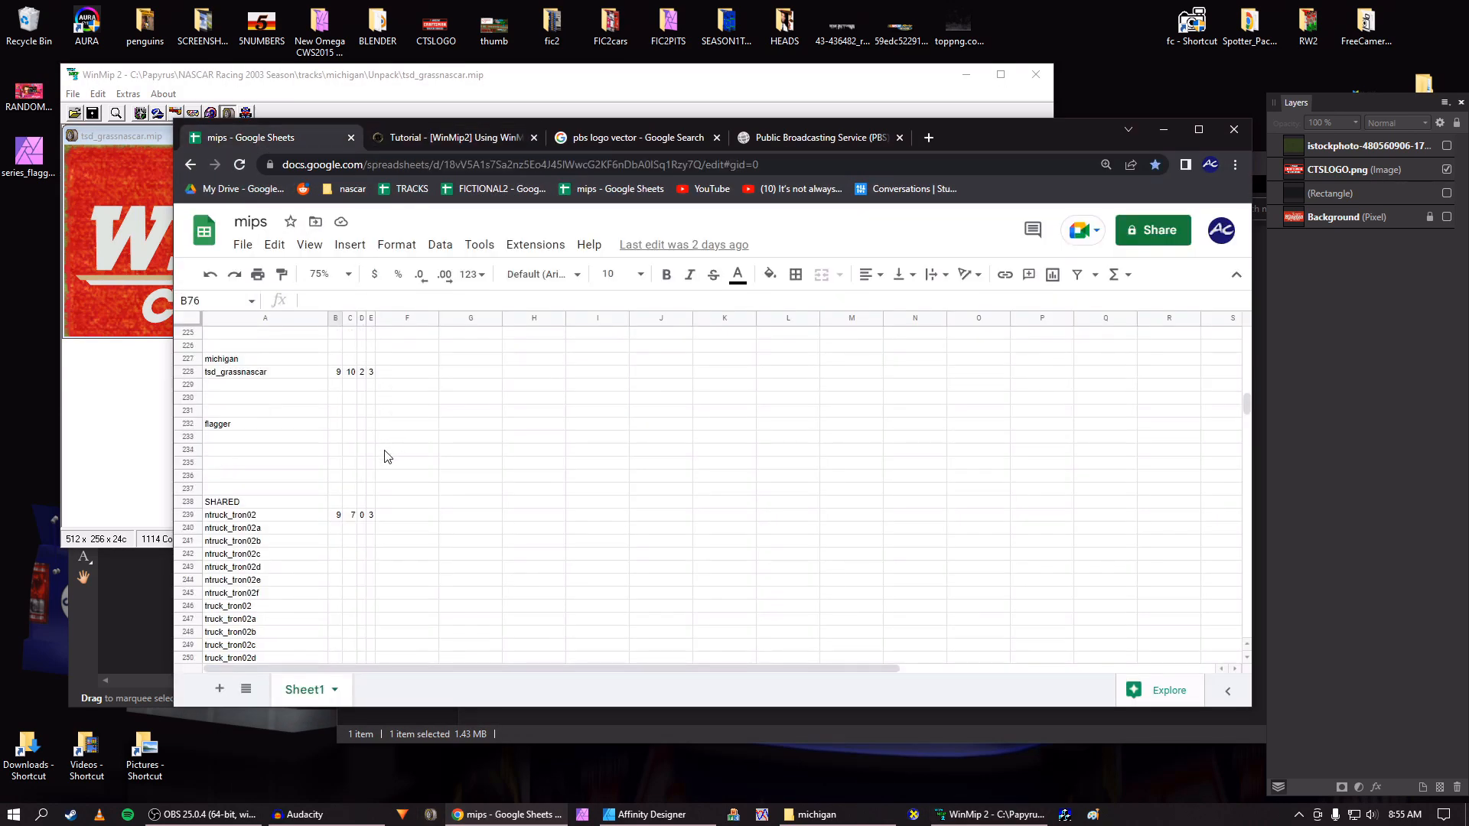
scroll(360, 474, "up", 3)
scroll(357, 472, "up", 3)
left_click(842, 98)
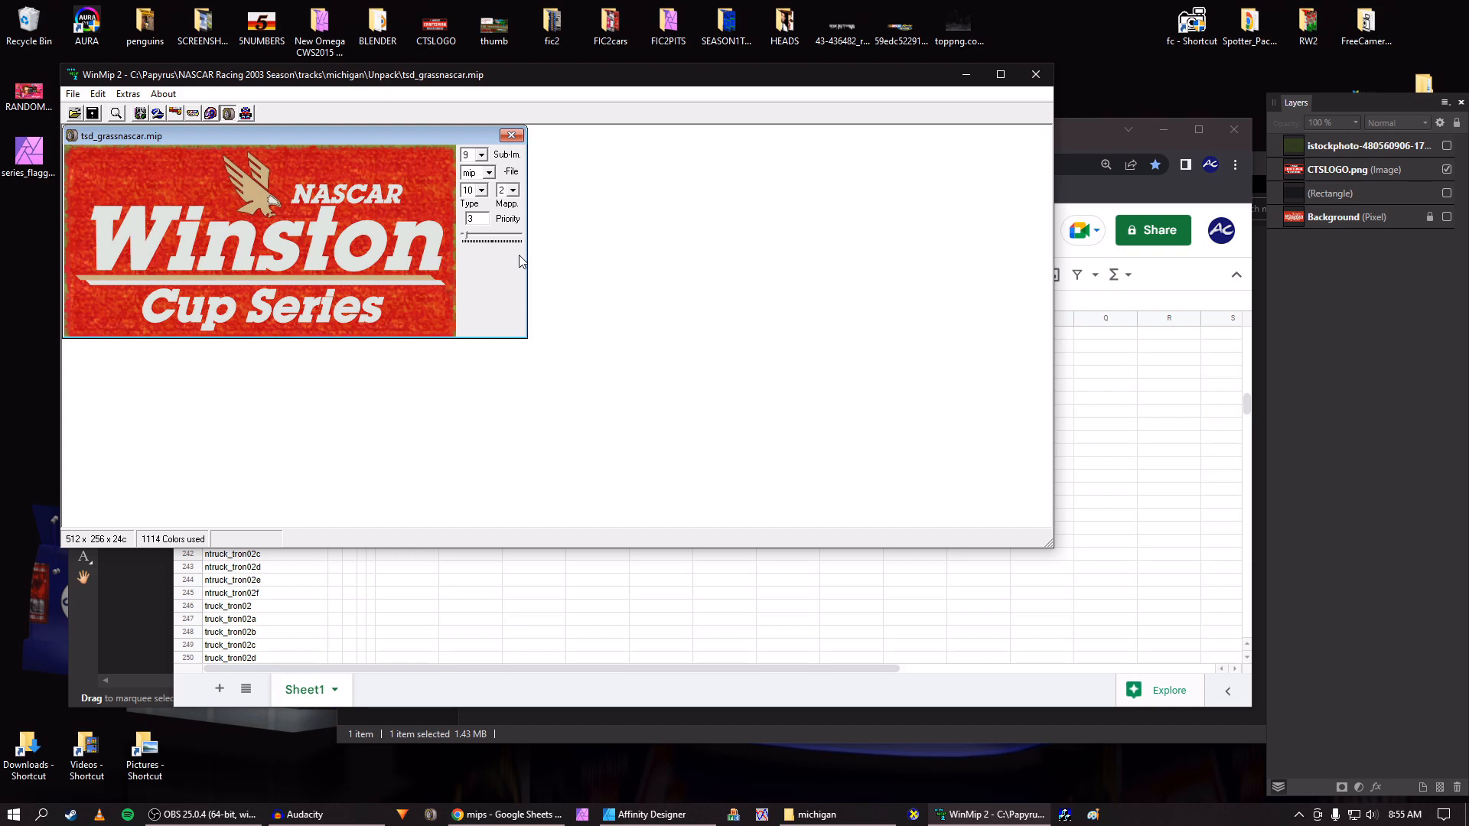
Convert the tsd_grassnascar texture to bmp, save it under the same name on the Desktop, and close the image
left_click(489, 175)
left_click(487, 192)
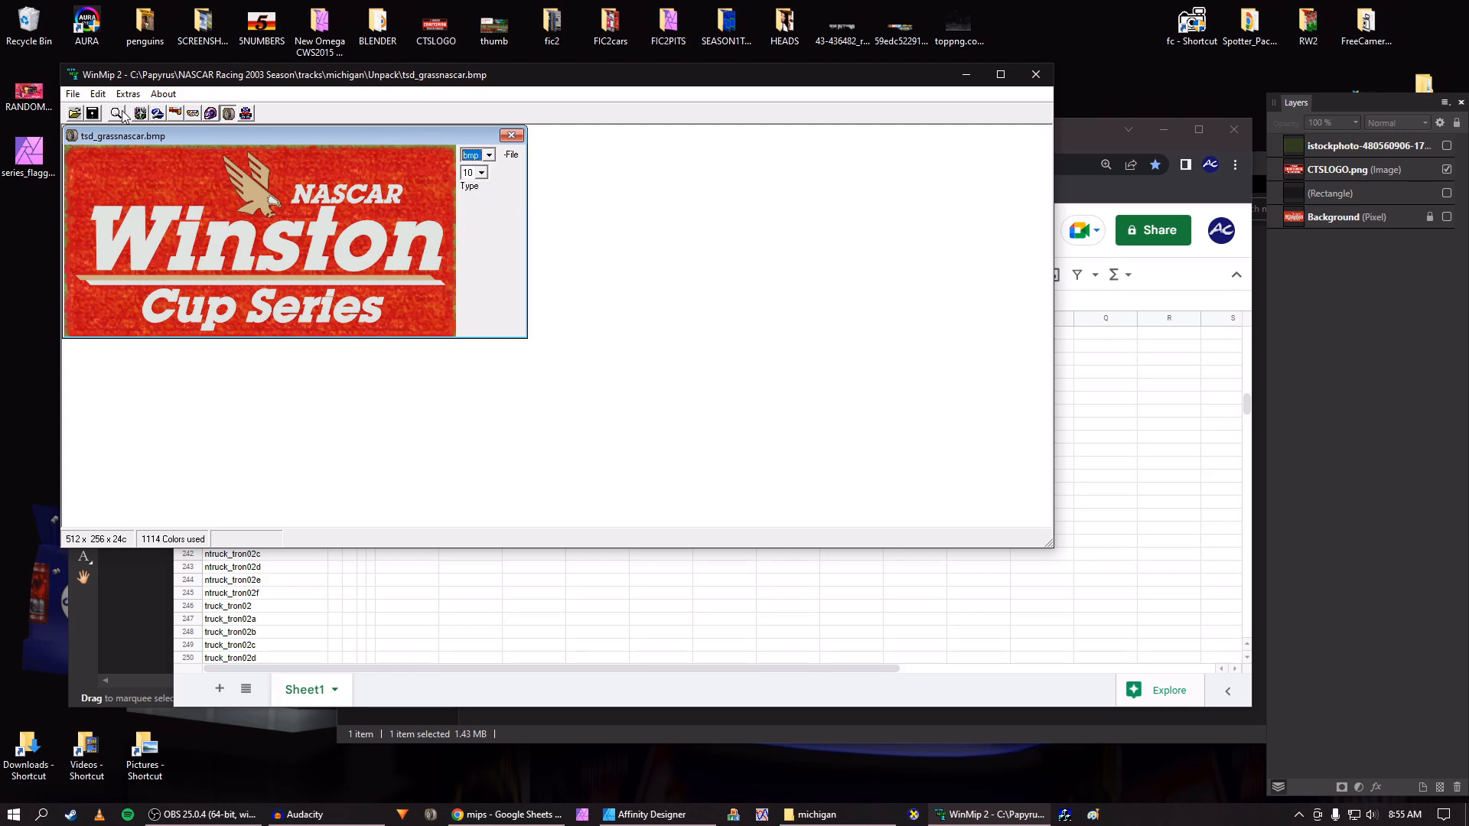
left_click(91, 114)
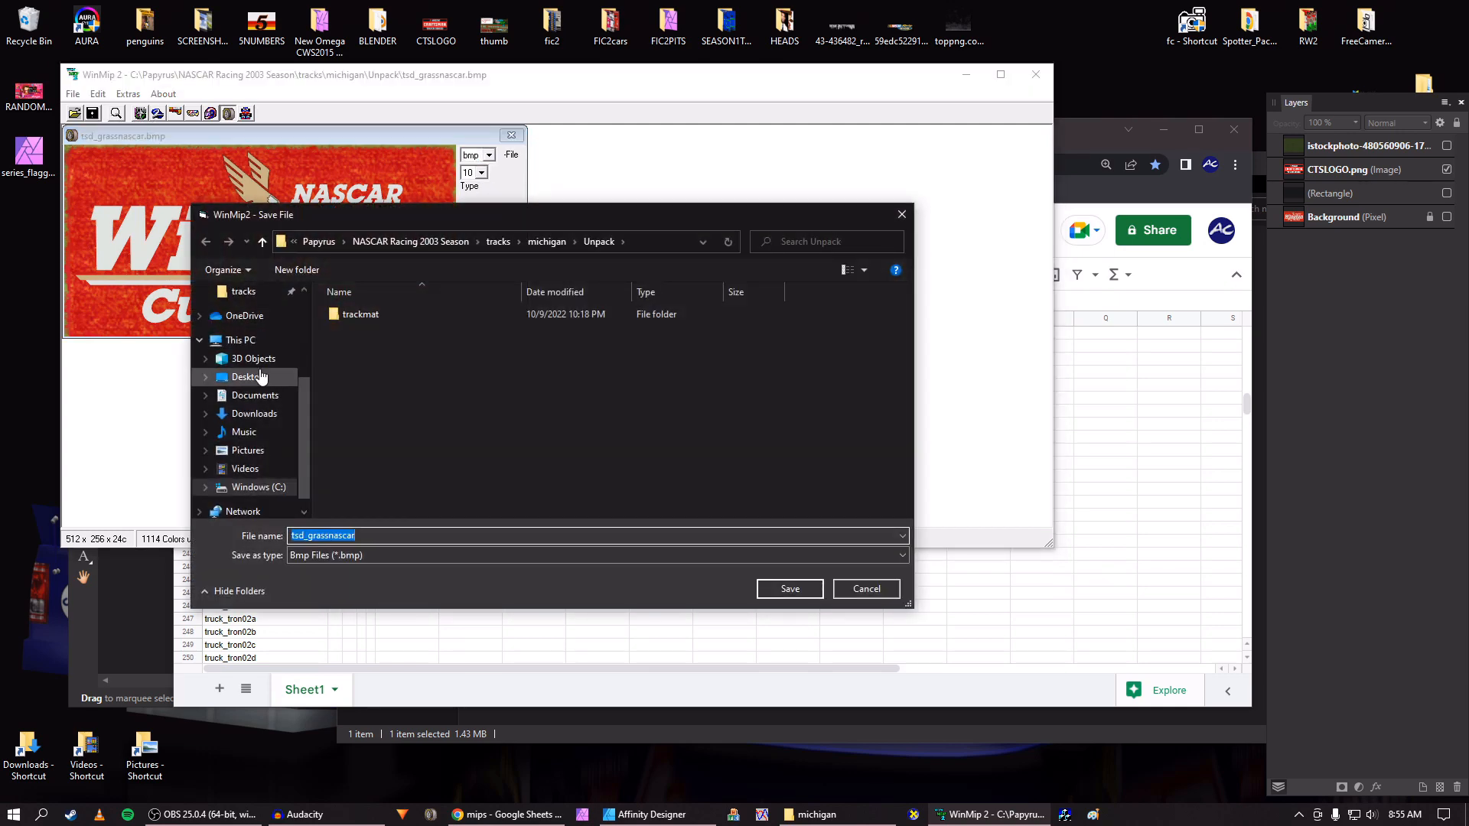
left_click(260, 377)
left_click(790, 589)
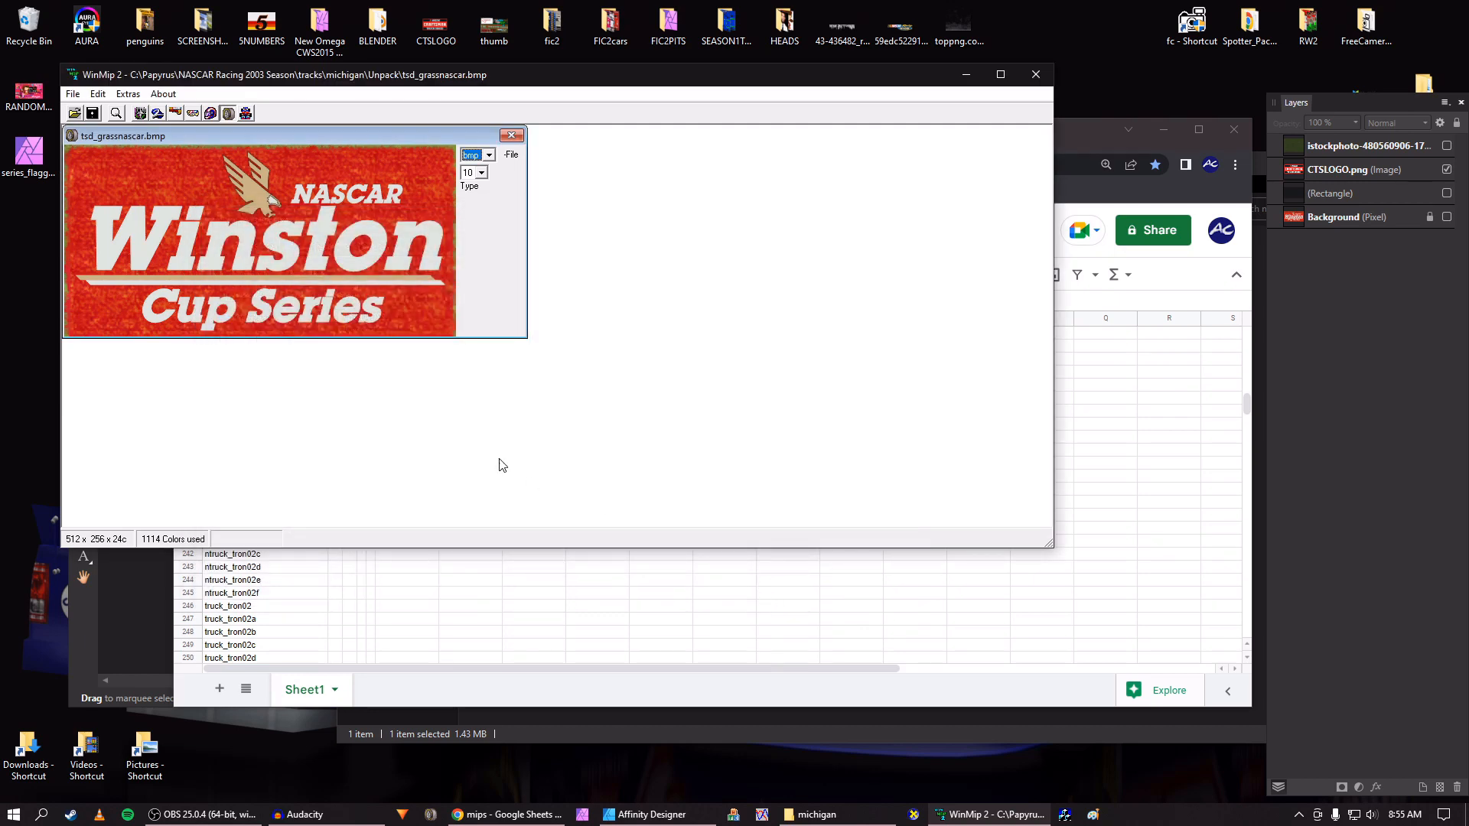
left_click_drag(28, 155, 29, 45)
left_click(513, 136)
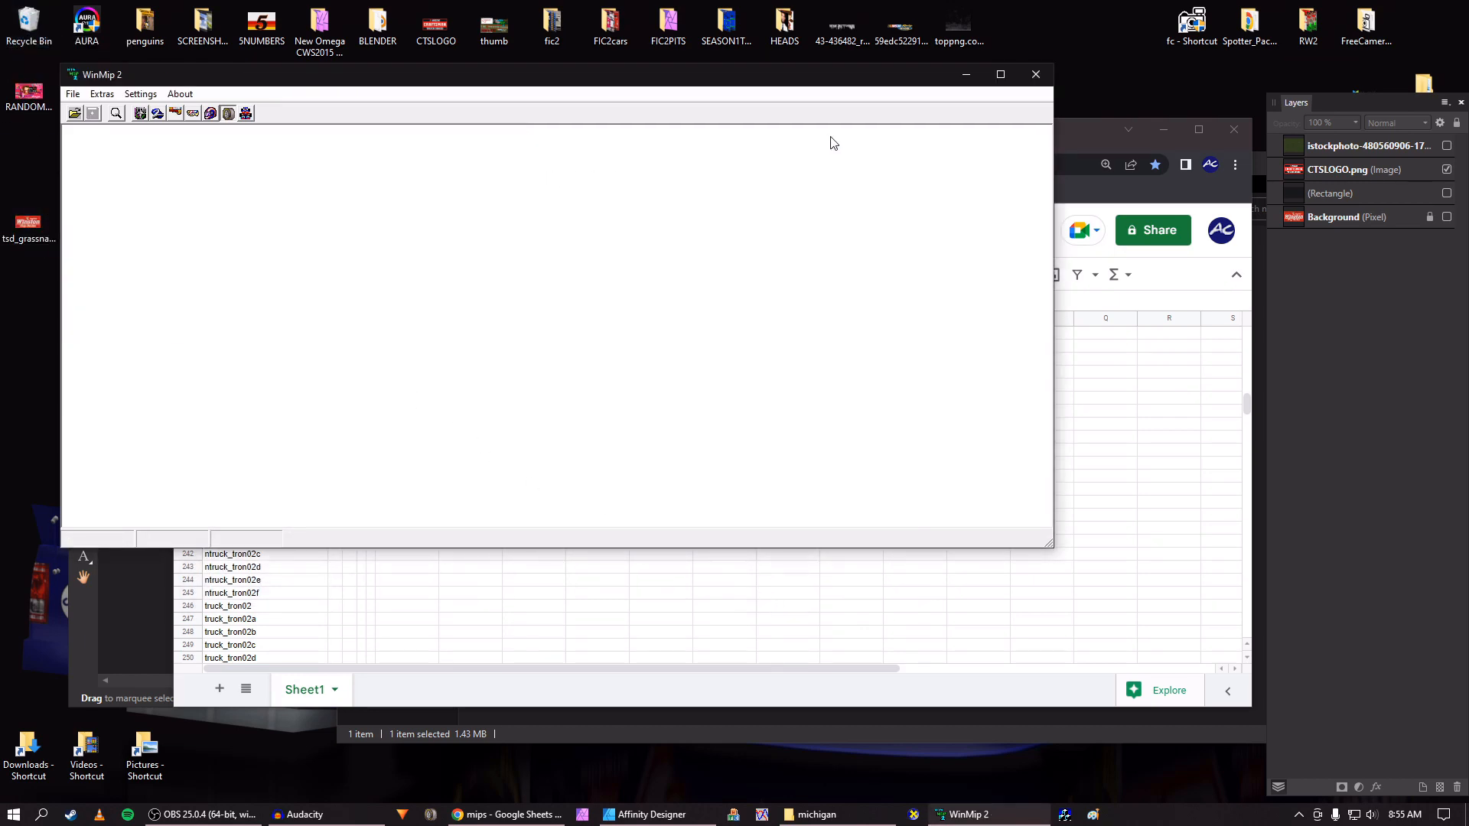
Move the tsd_grassnascar bitmap from the desktop to the Recycle Bin and bring the Affinity Designer window into view
left_click(963, 77)
left_click_drag(28, 222, 46, 42)
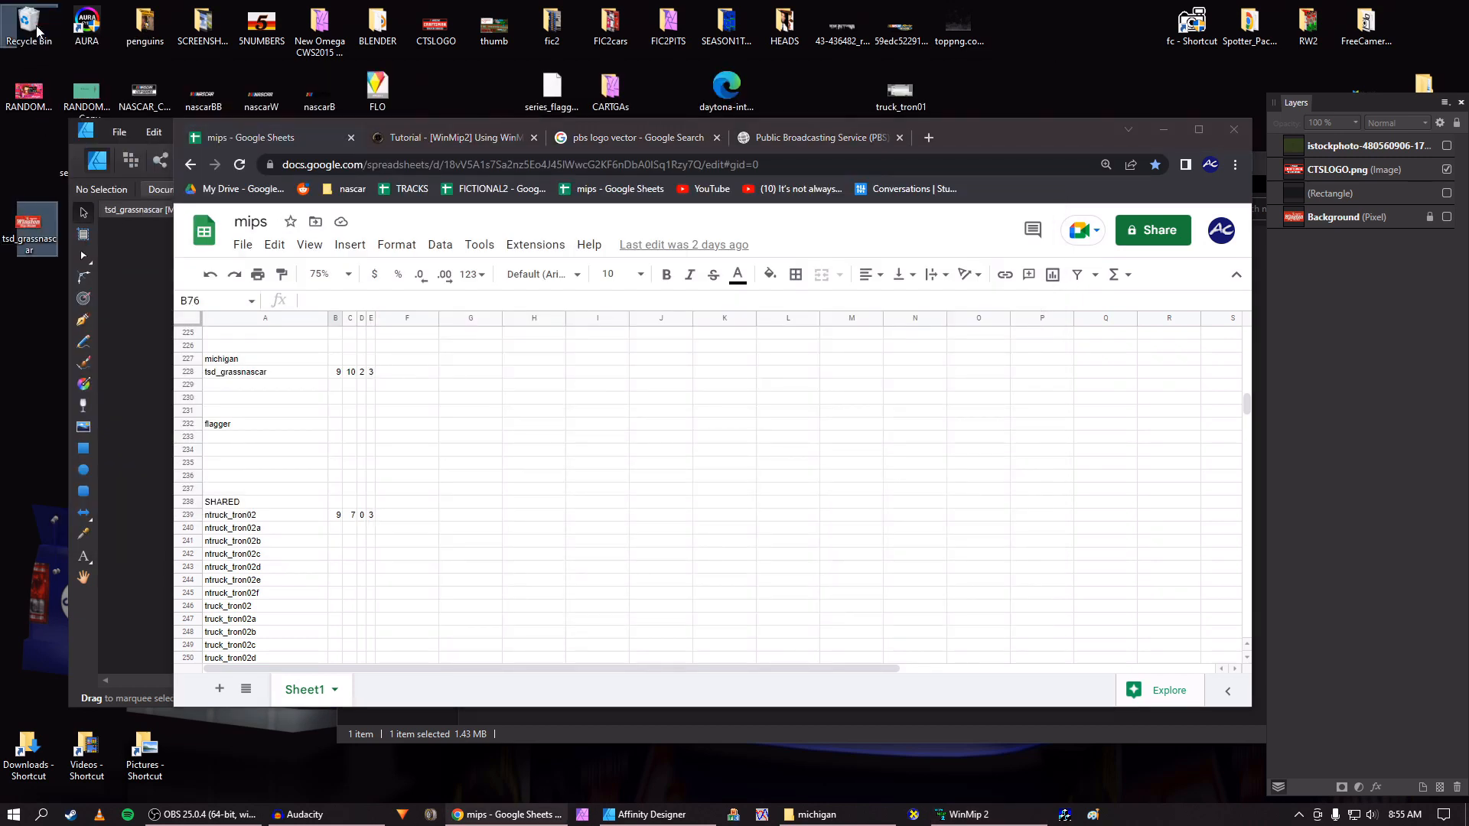
left_click(1163, 128)
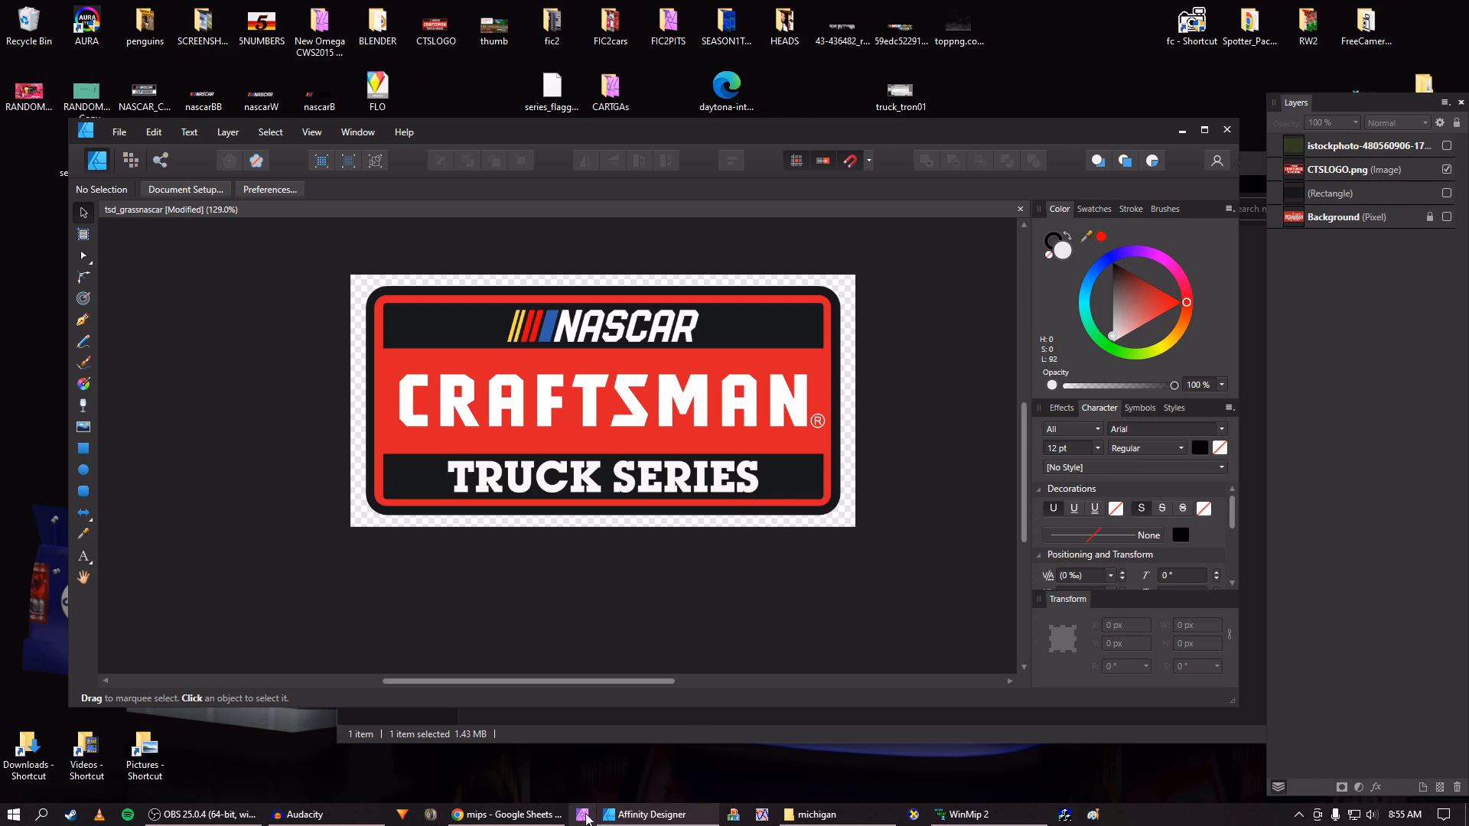
Draw a magenta rectangle (H 305, S 100, L 50), about 608 × 312 px, covering the whole canvas beneath the CTSLOGO.png layer
mouse_move(632, 817)
left_click(84, 450)
mouse_move(319, 268)
left_mouse_down()
mouse_move(847, 546)
mouse_move(919, 557)
left_mouse_up()
left_click_drag(1302, 153, 1281, 206)
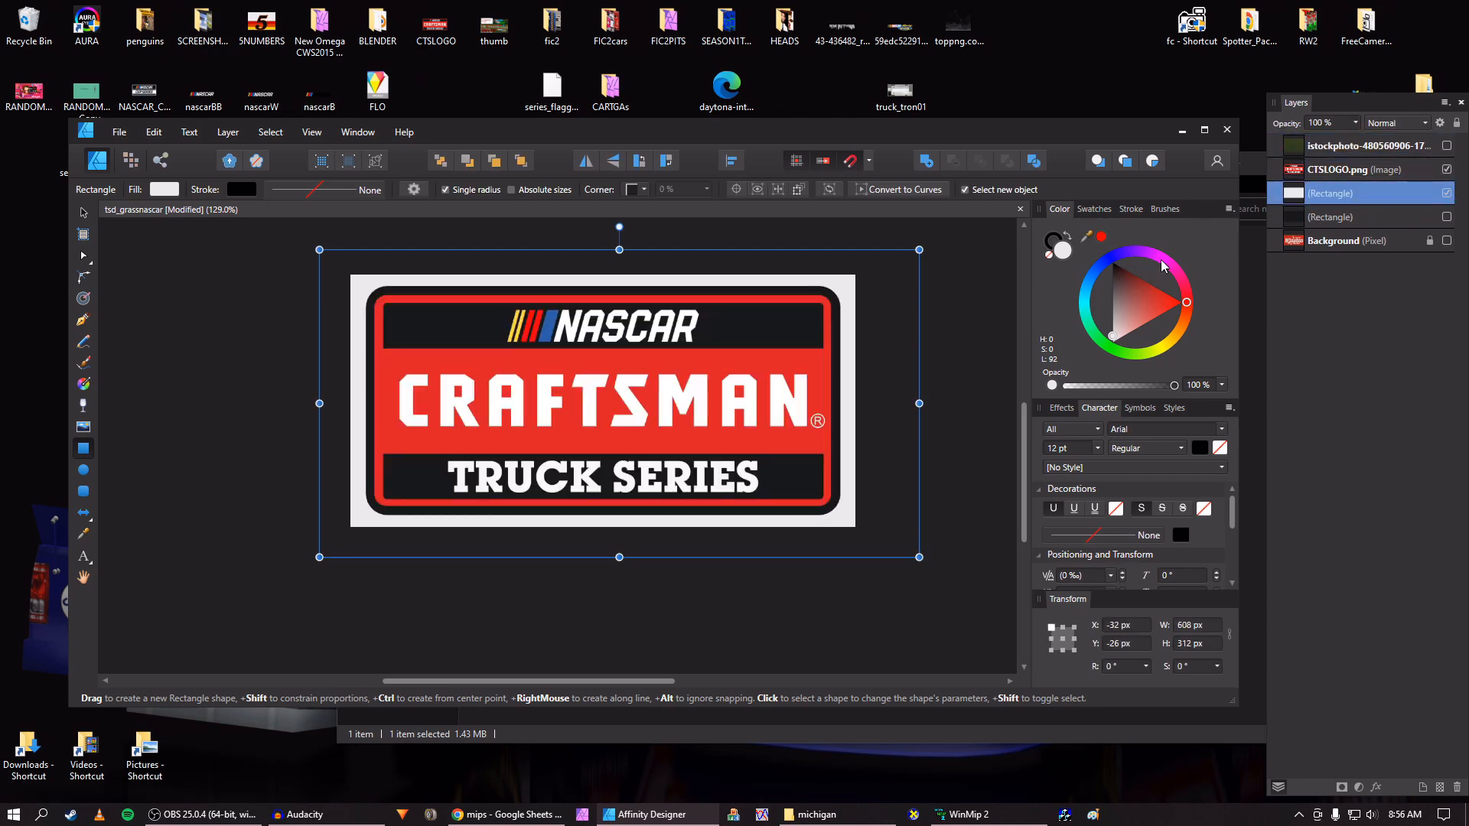
left_click_drag(1163, 265, 1169, 256)
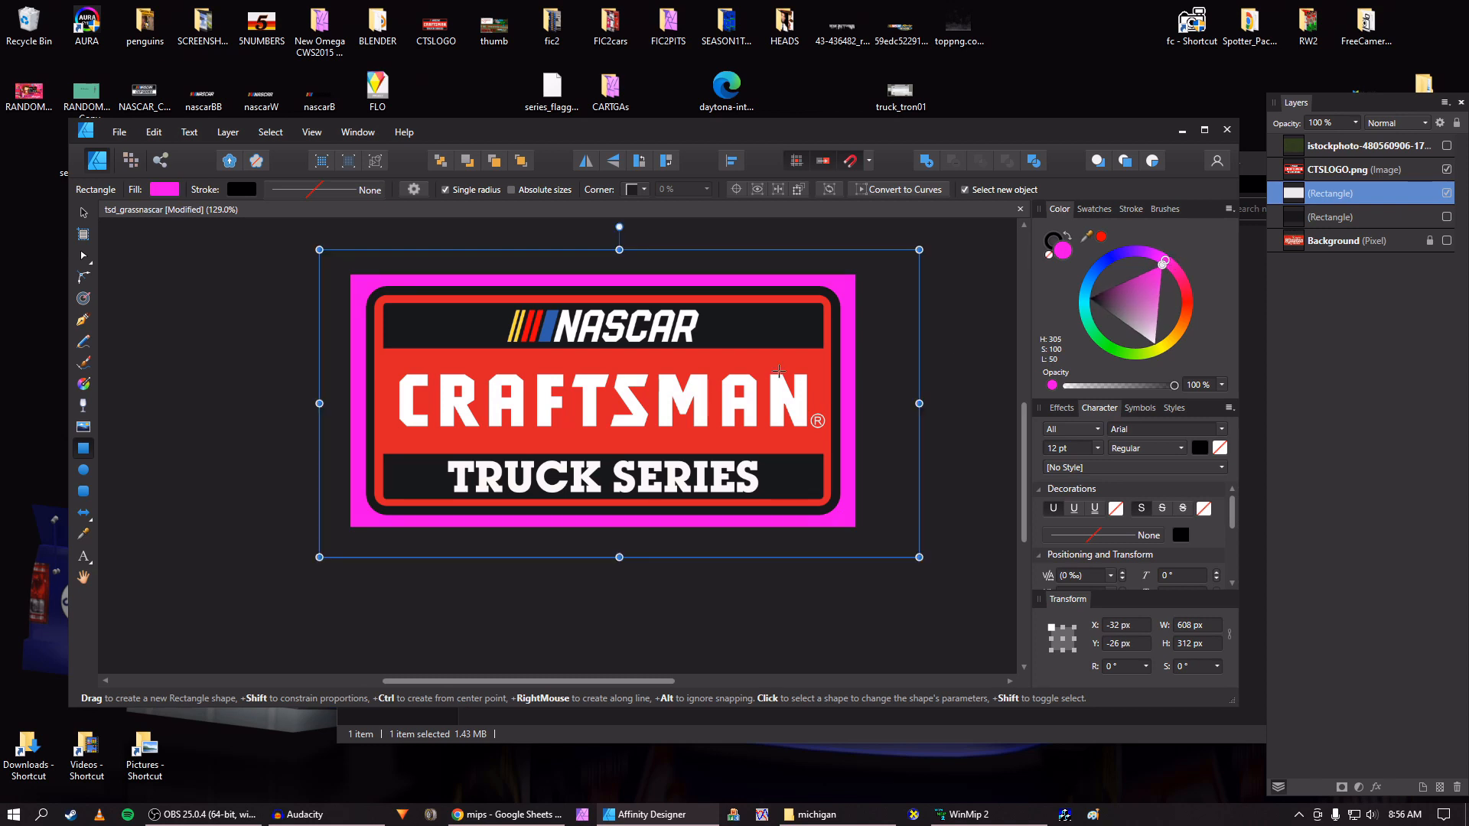
Examine the pixels along the logo's rounded upper-right corner where the black border meets the magenta rectangle
scroll(847, 284, "up", 10)
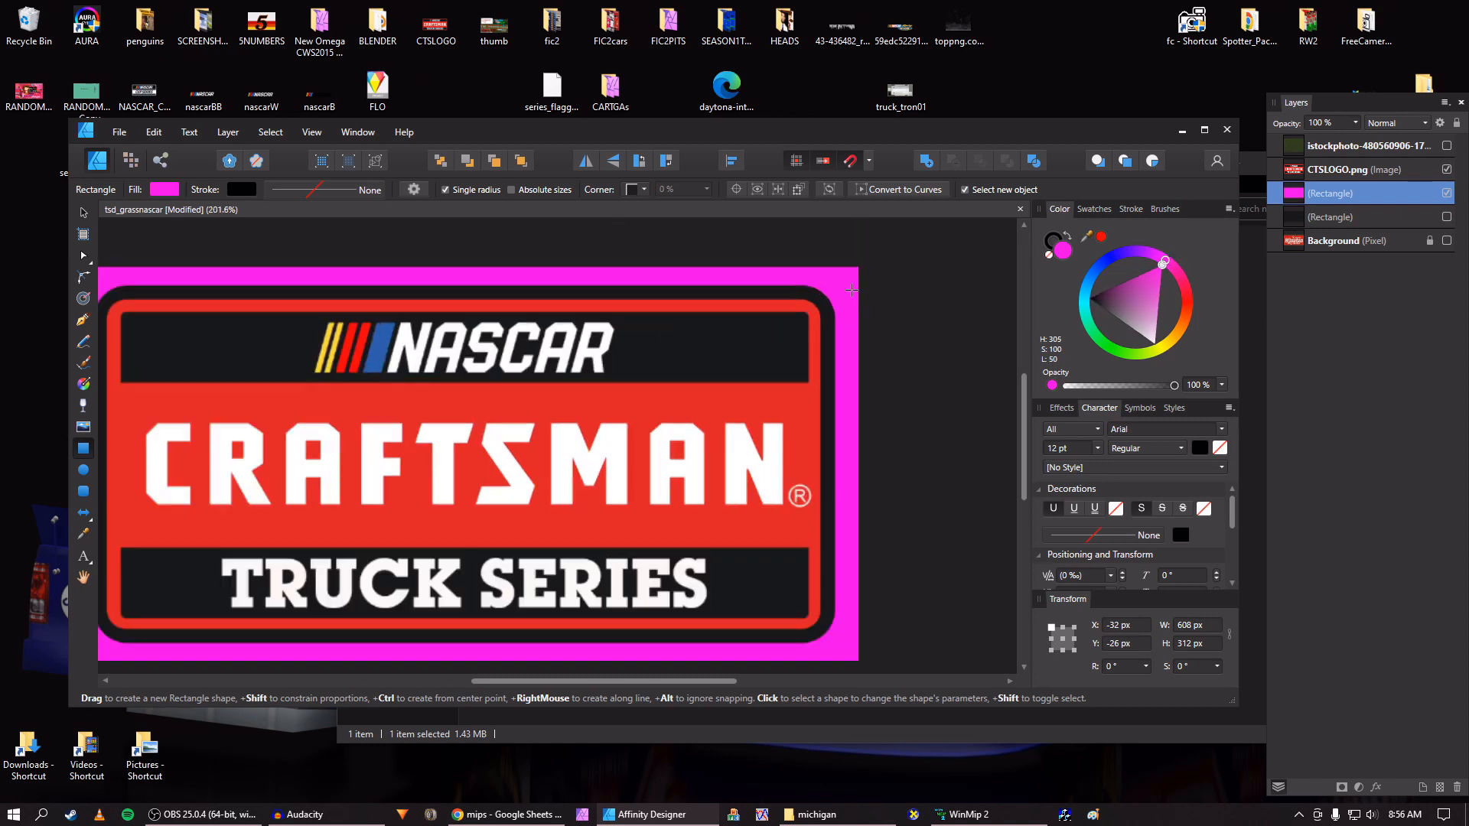
scroll(851, 293, "up", 2)
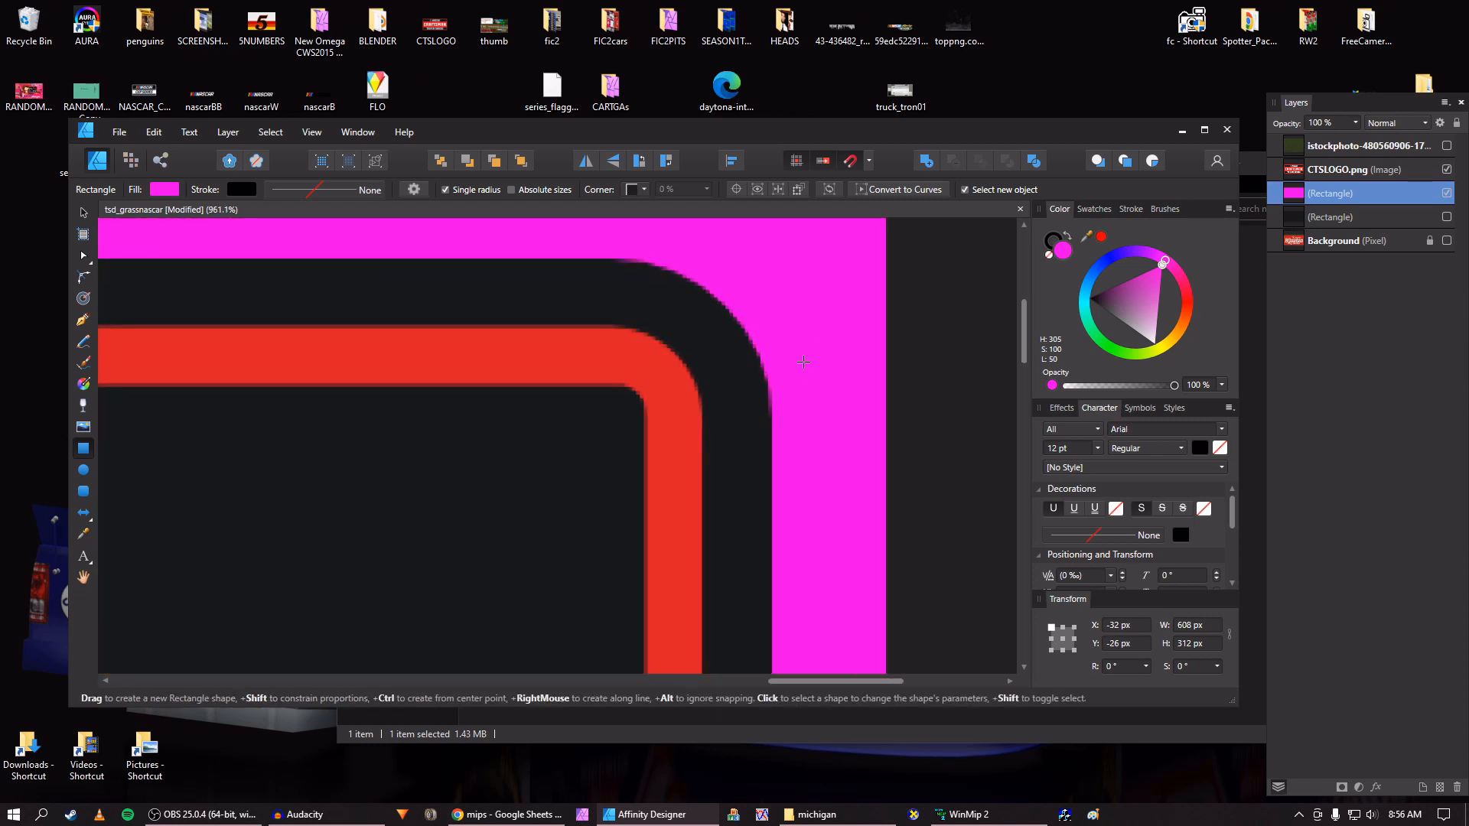
scroll(771, 398, "up", 3)
scroll(772, 375, "down", 3)
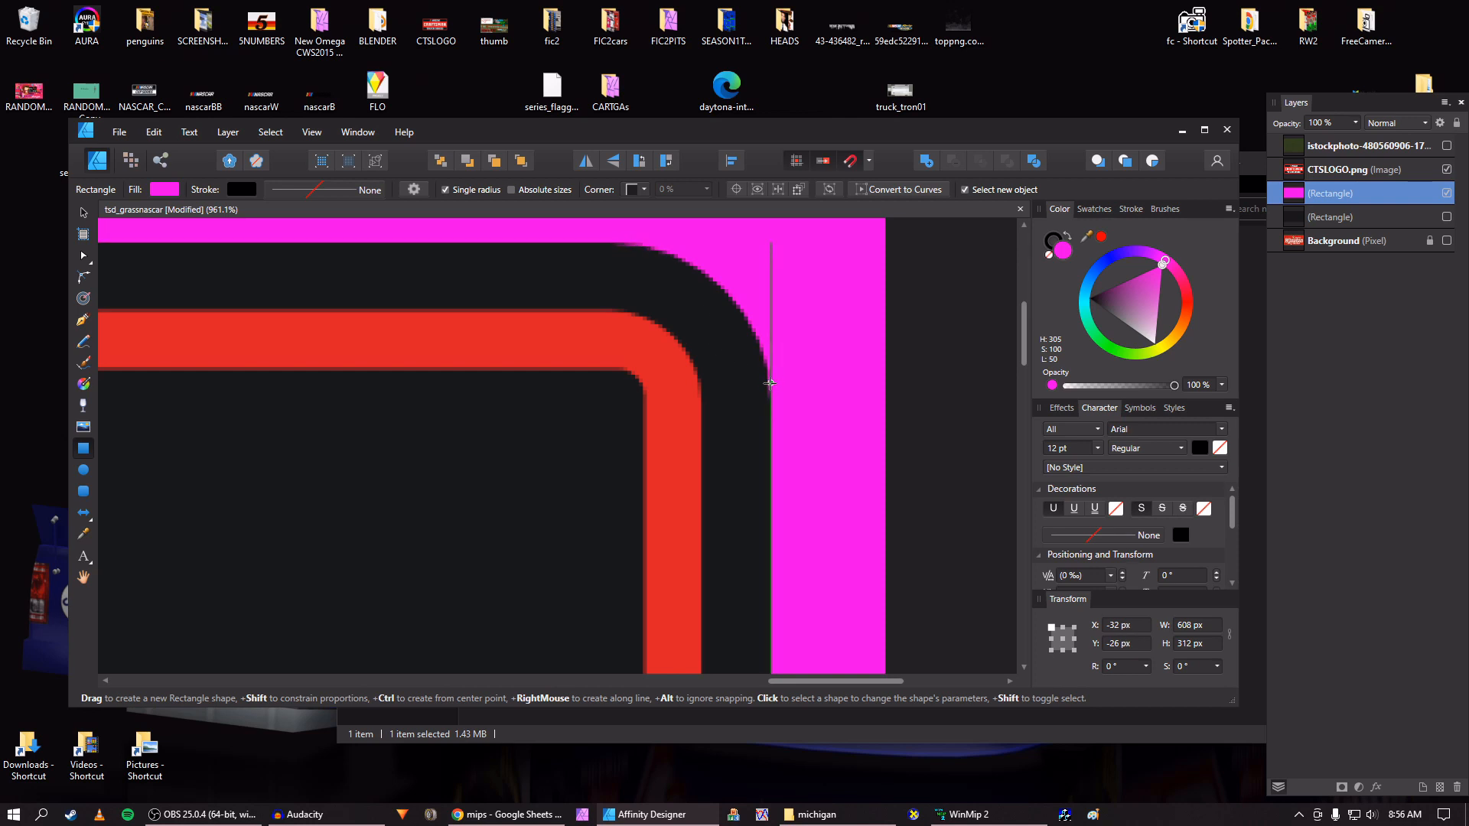
scroll(769, 375, "up", 4)
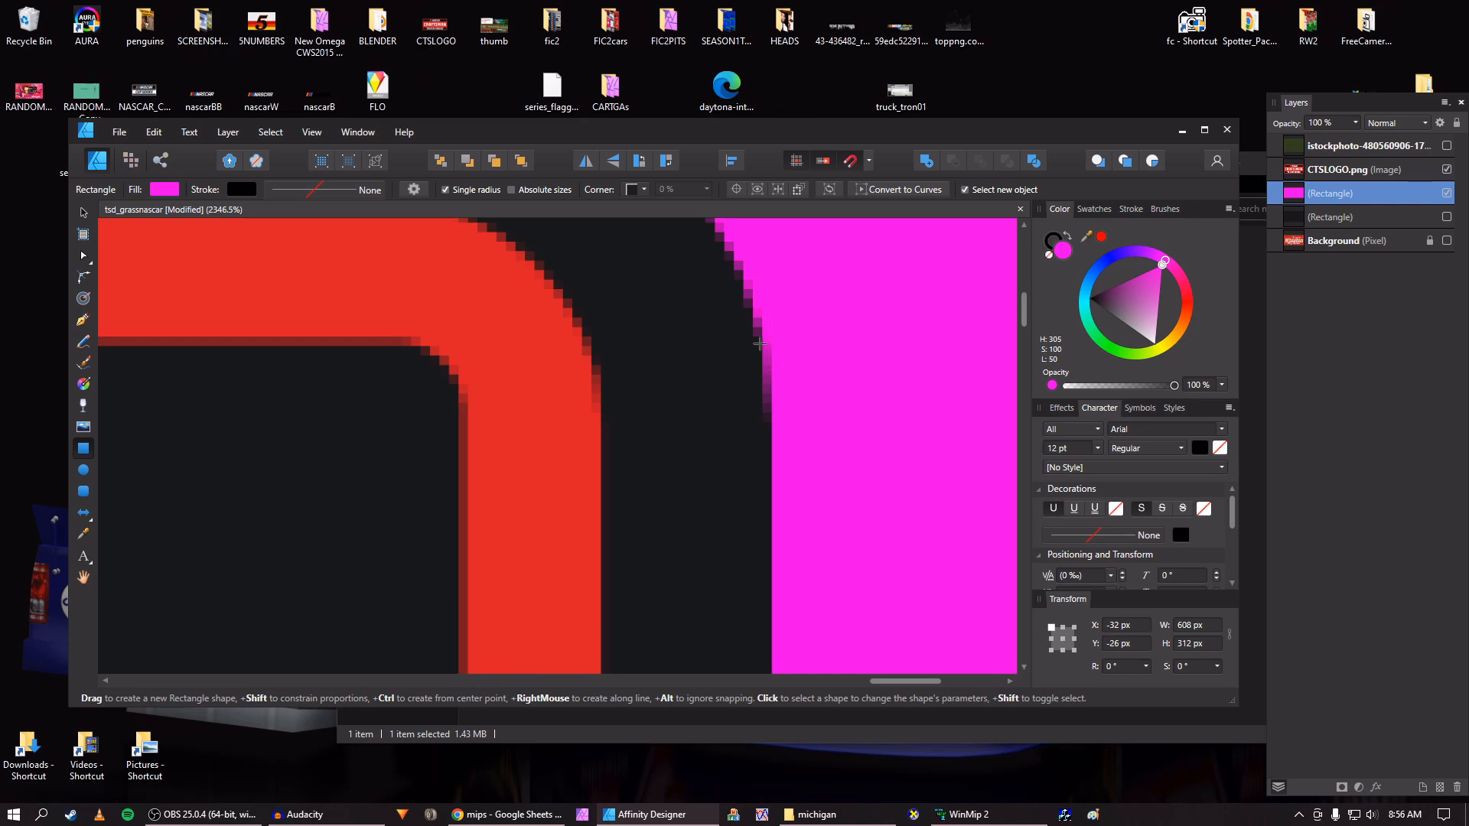
scroll(773, 378, "down", 10)
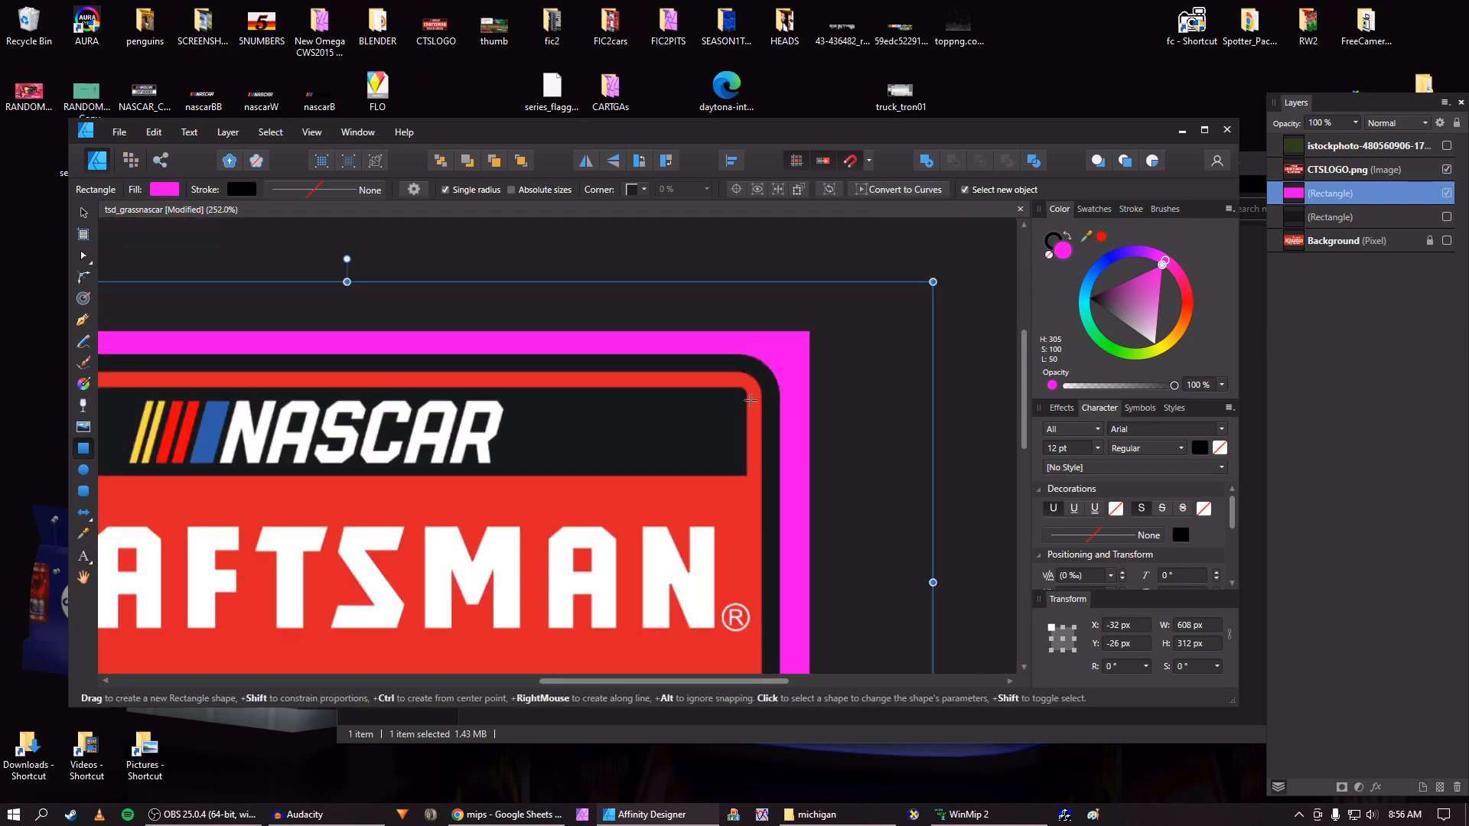
key("ctrl+0")
Export the whole document as a 512 × 256 px PNG named tsd_grassnascar on the Desktop
key("ctrl+shift+alt+s")
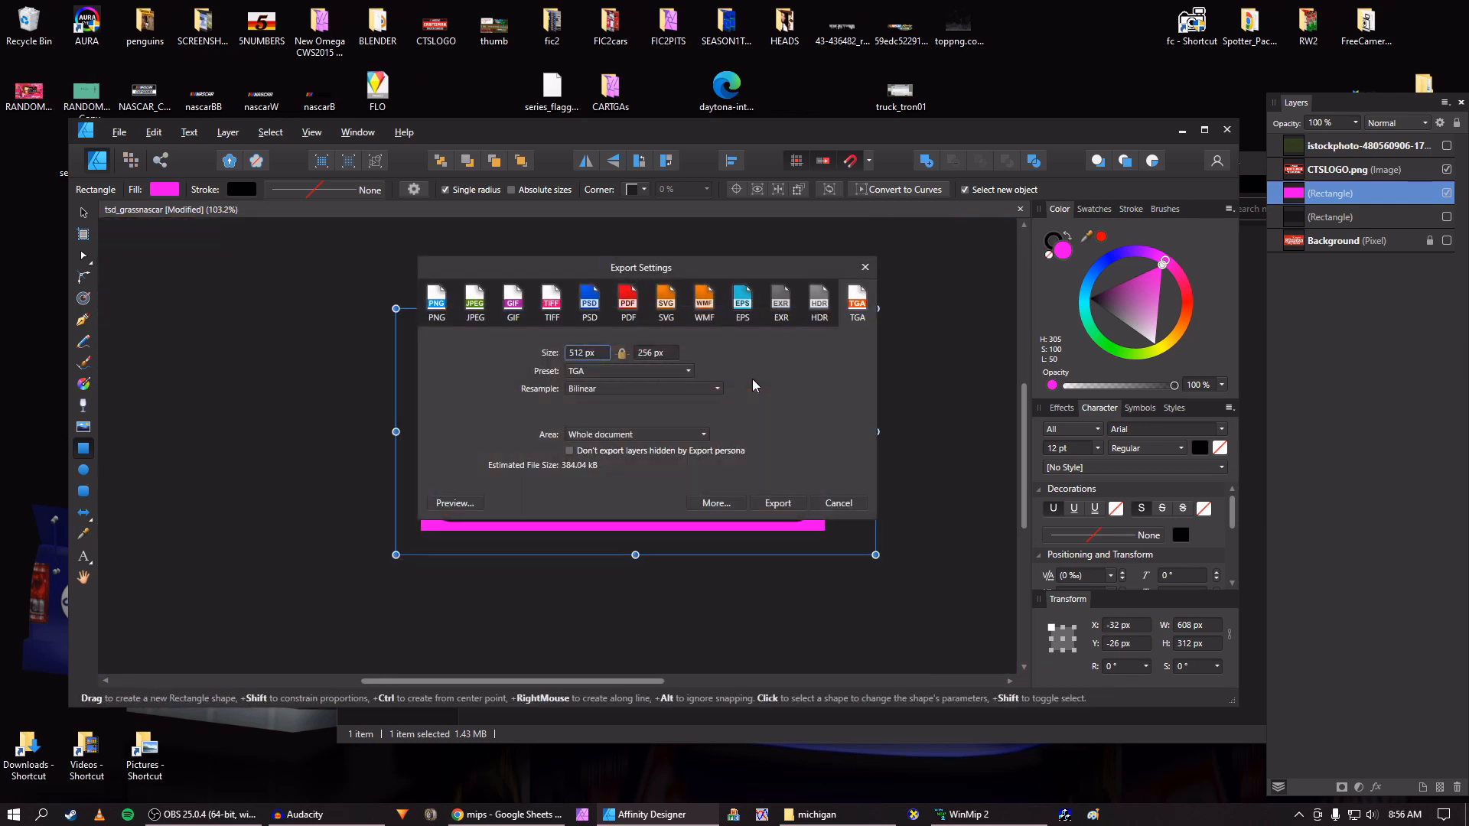
left_click(443, 300)
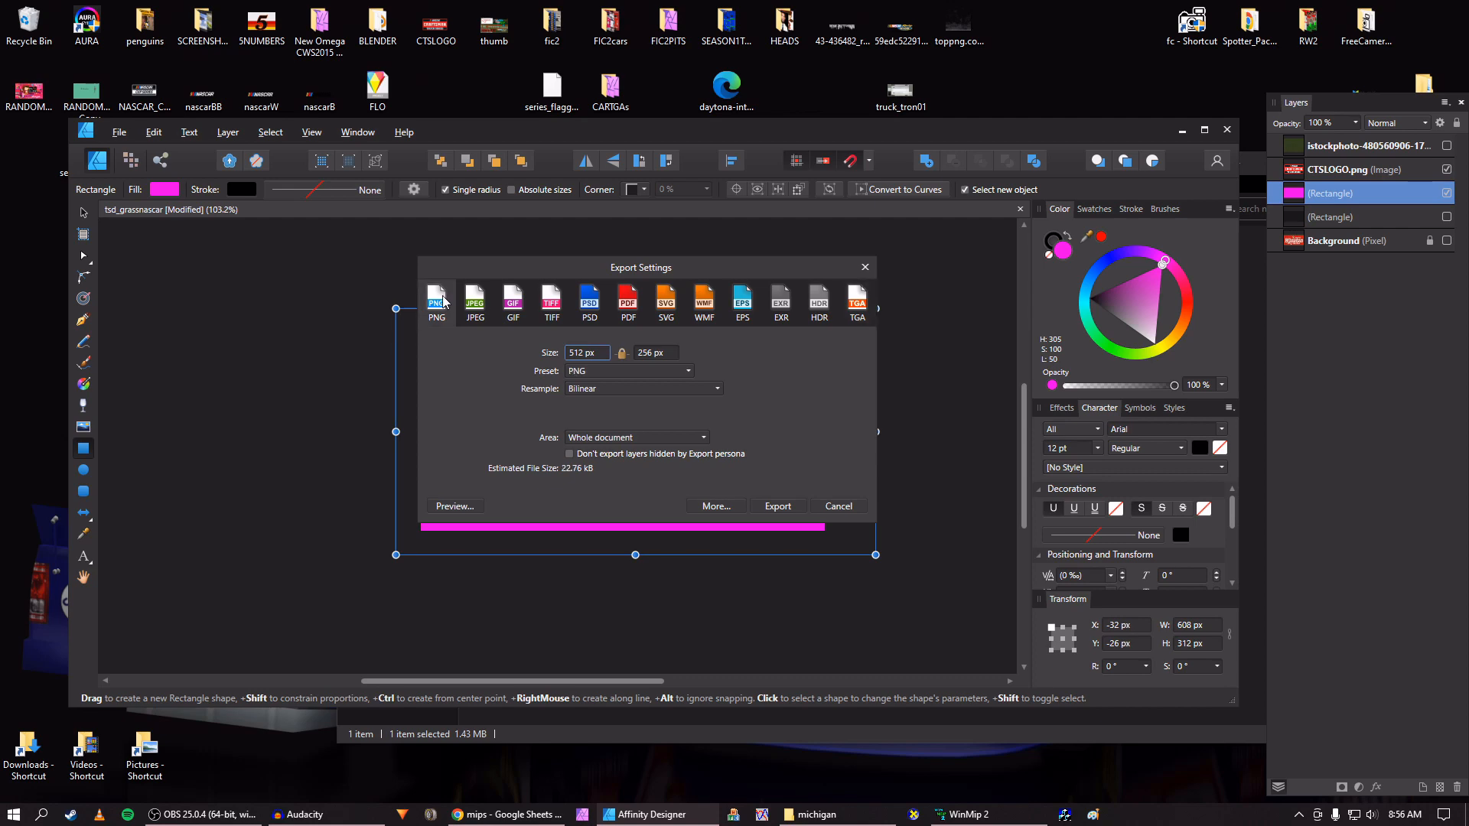
key("Return")
left_click(658, 505)
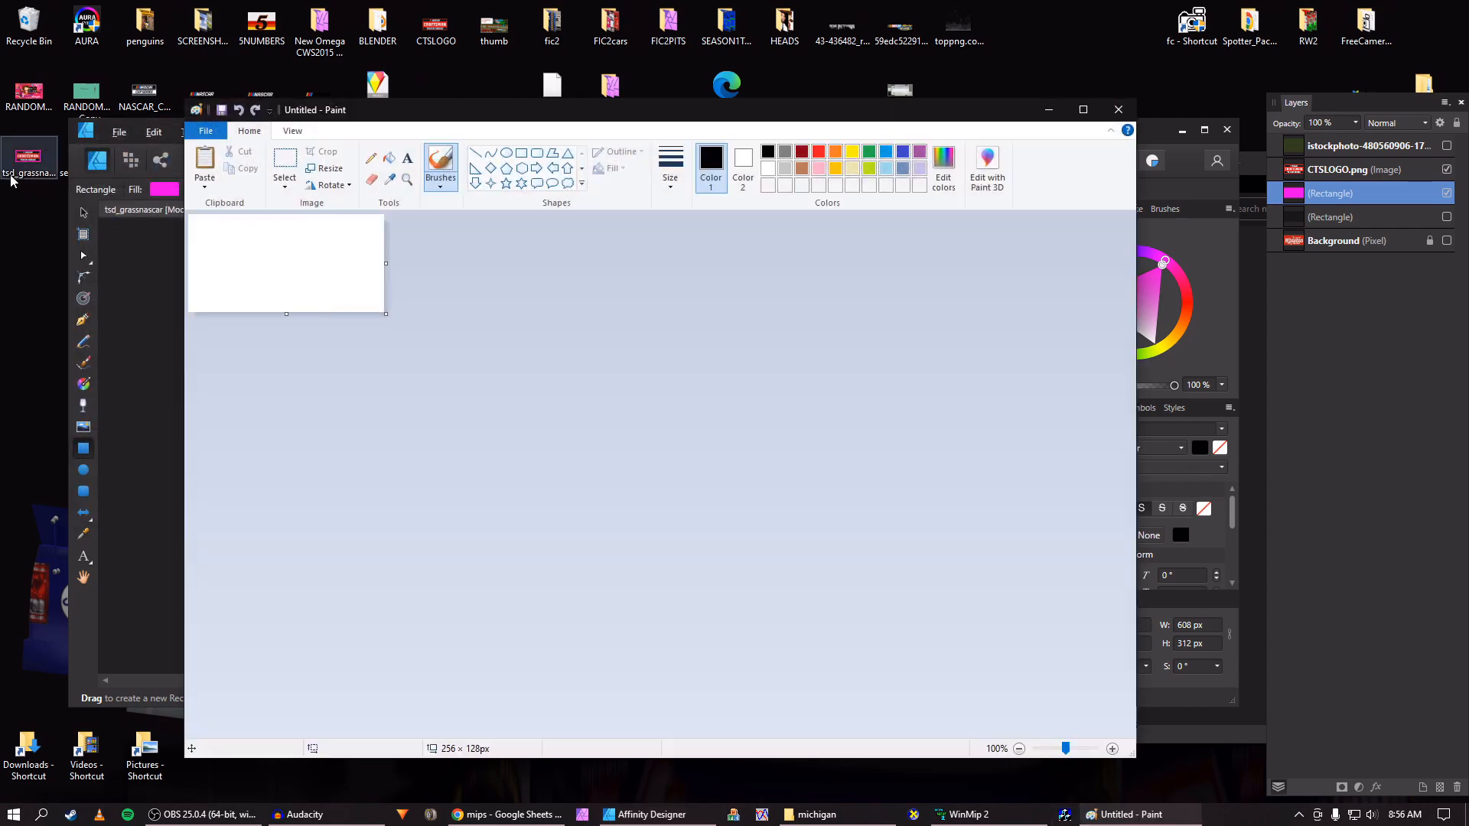
Load the exported tsd_grassnascar PNG into Paint and save it as a BMP picture under the same name on the Desktop
left_click_drag(10, 181, 241, 260)
left_click(206, 131)
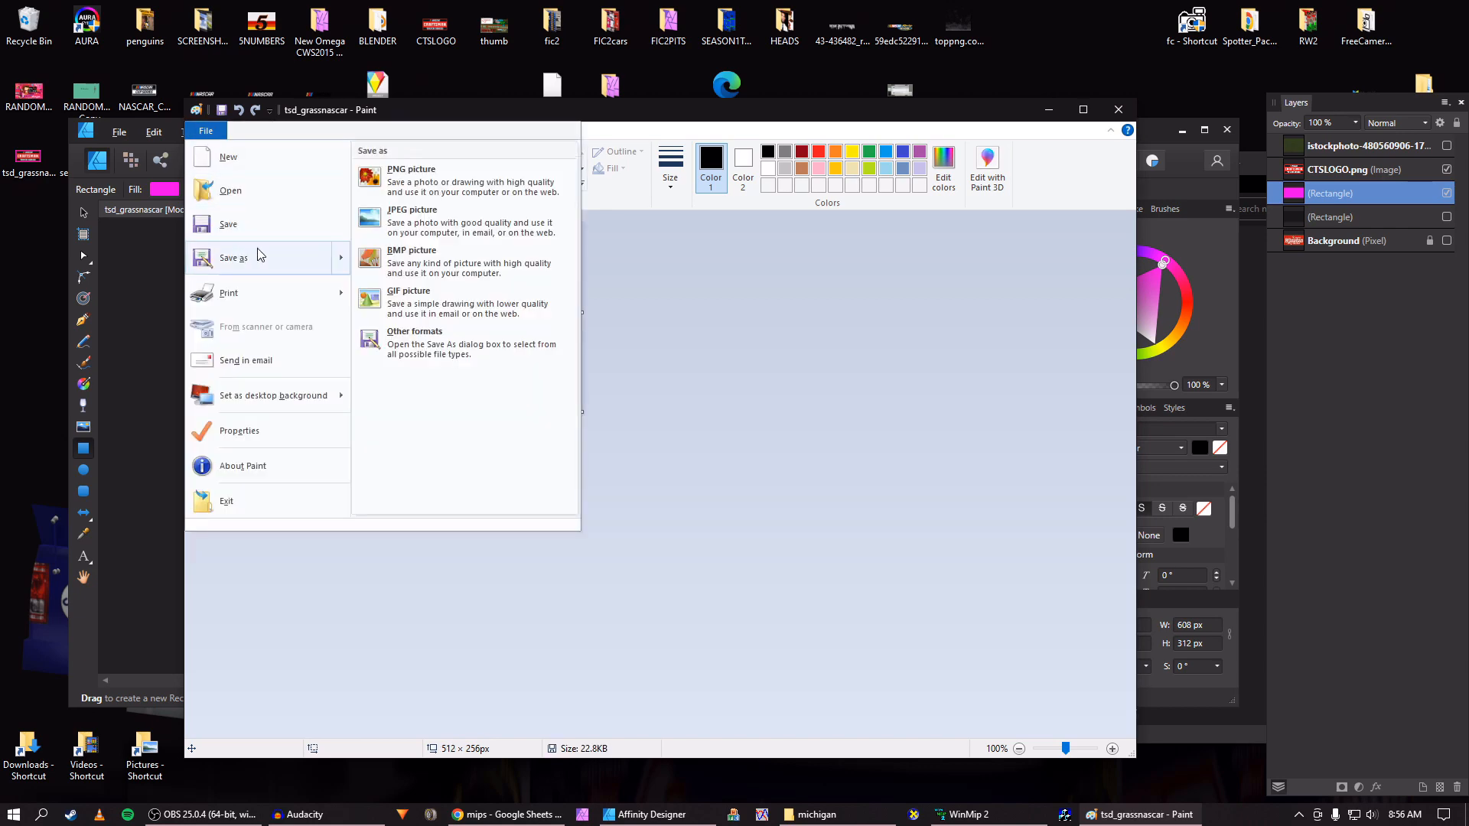
left_click(380, 257)
key("Return")
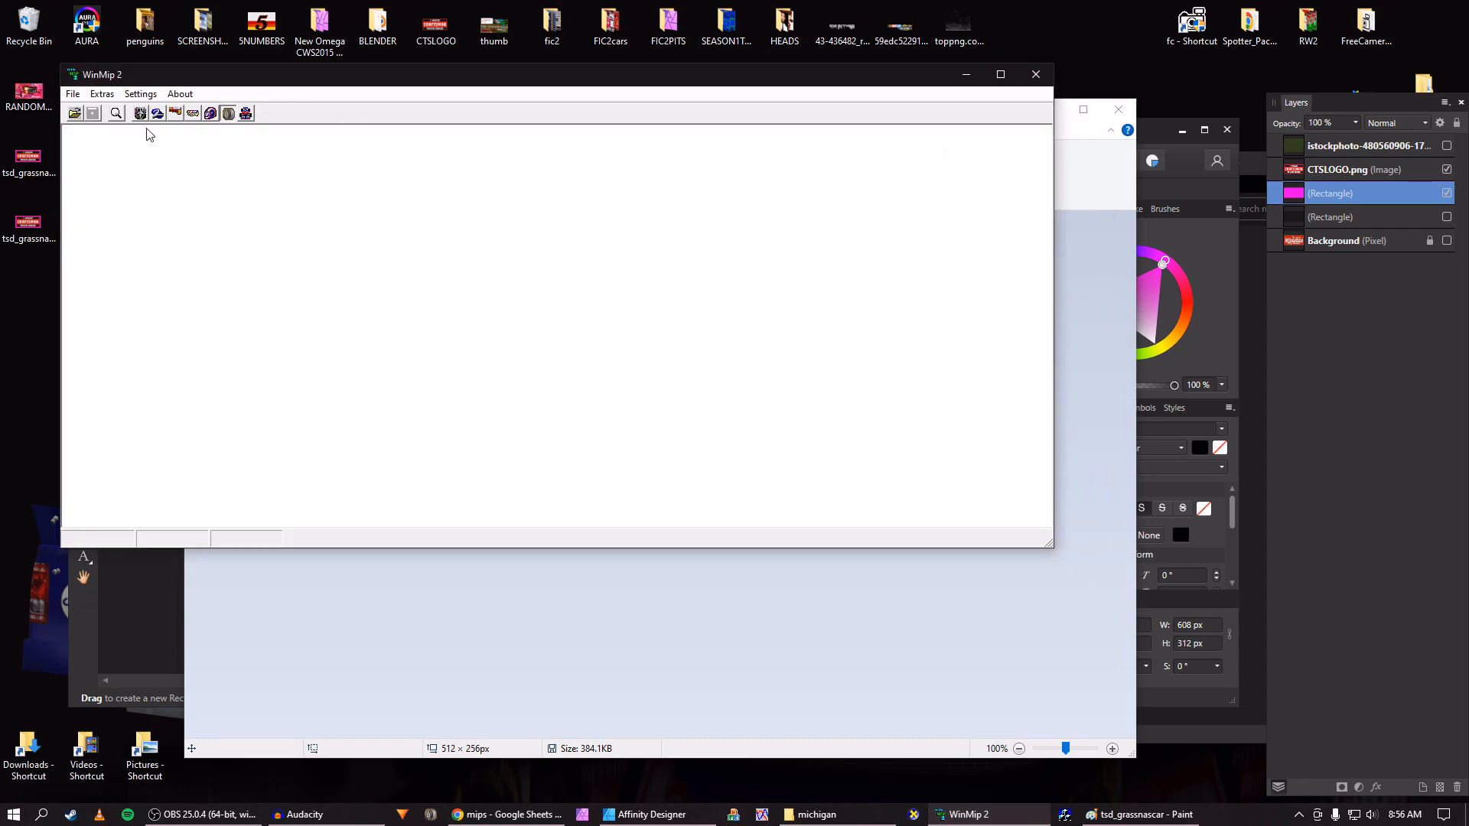
Switch to WinMip 2 and open the tsd_grassnascar BMP file from the Desktop
left_click(74, 113)
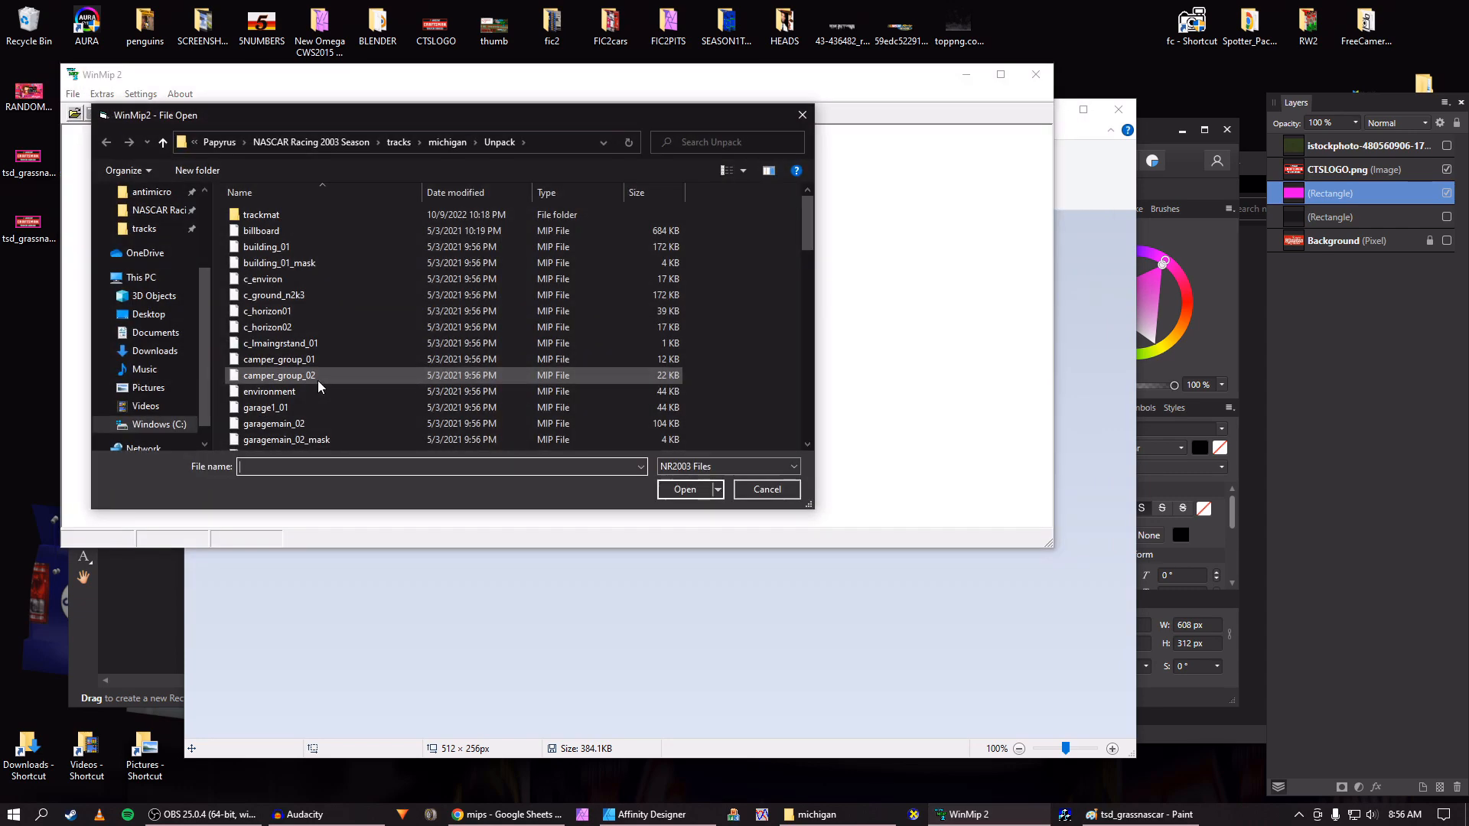
left_click(157, 314)
scroll(270, 336, "down", 3)
left_click(276, 425)
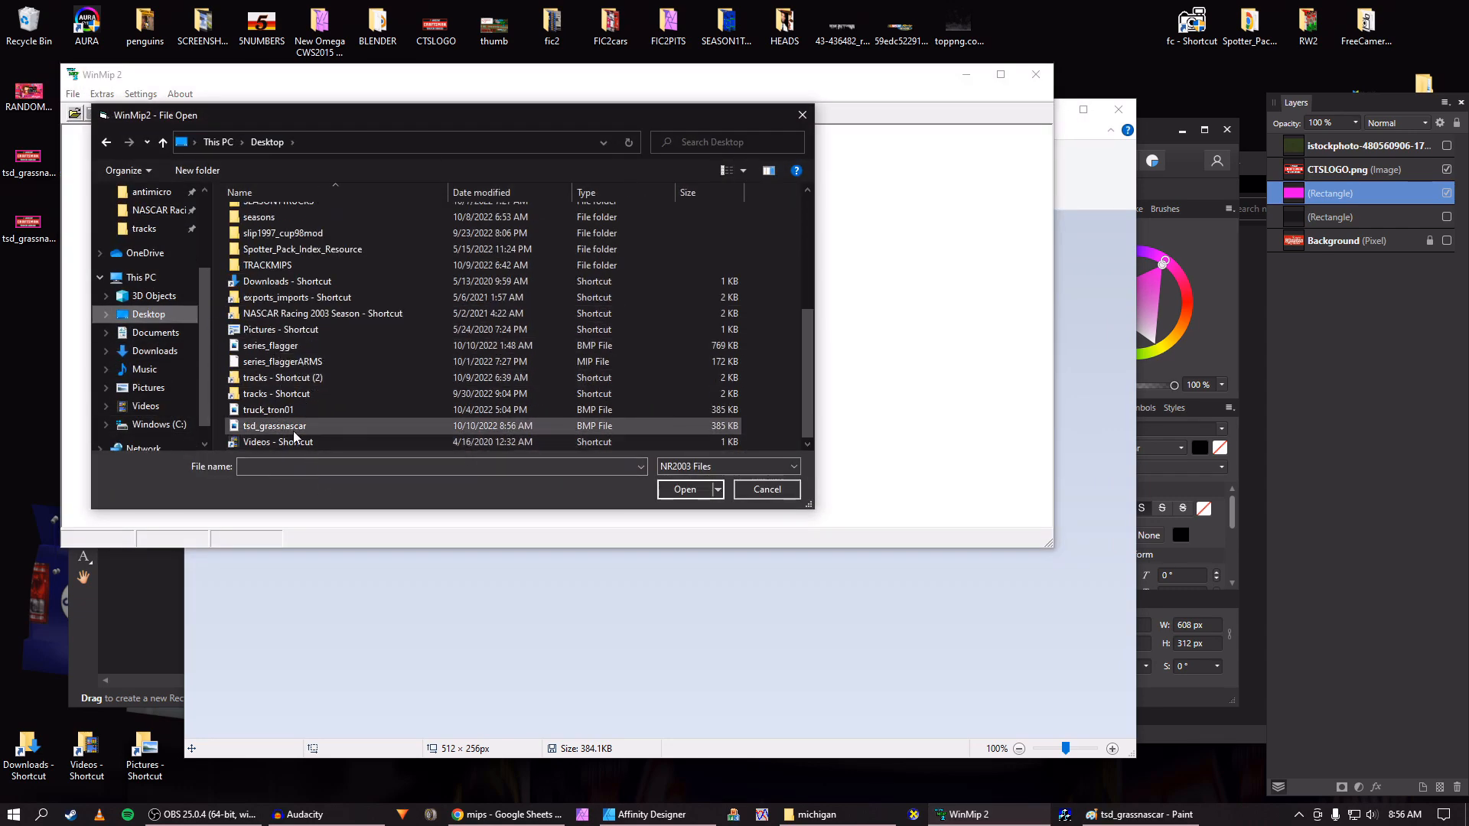
left_click(685, 489)
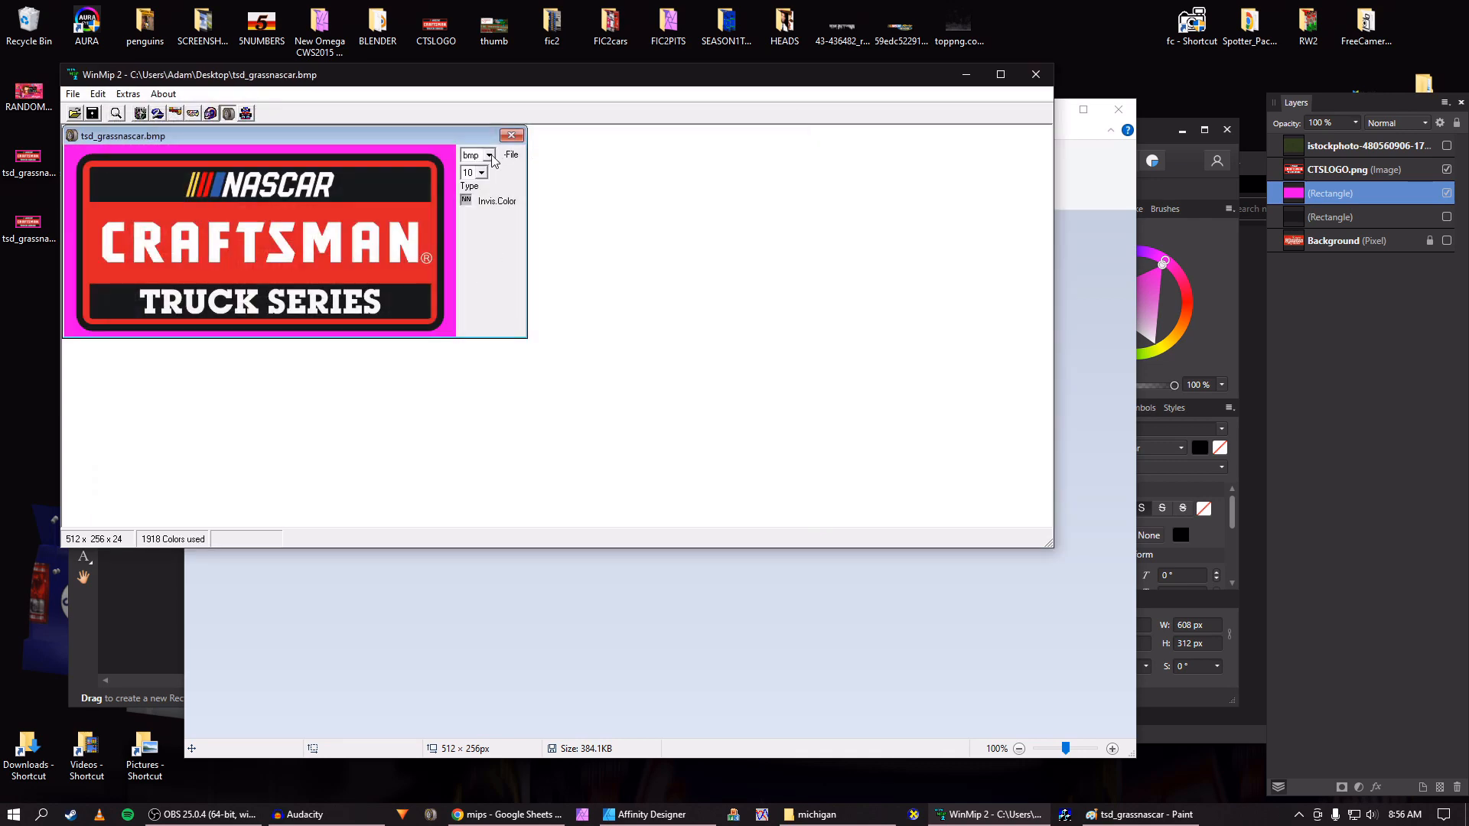
Convert the tsd_grassnascar texture to mip with Mapp. 2 and Priority 3, and save it on the Desktop
left_click(489, 155)
left_click(485, 192)
left_click(512, 190)
left_click(512, 224)
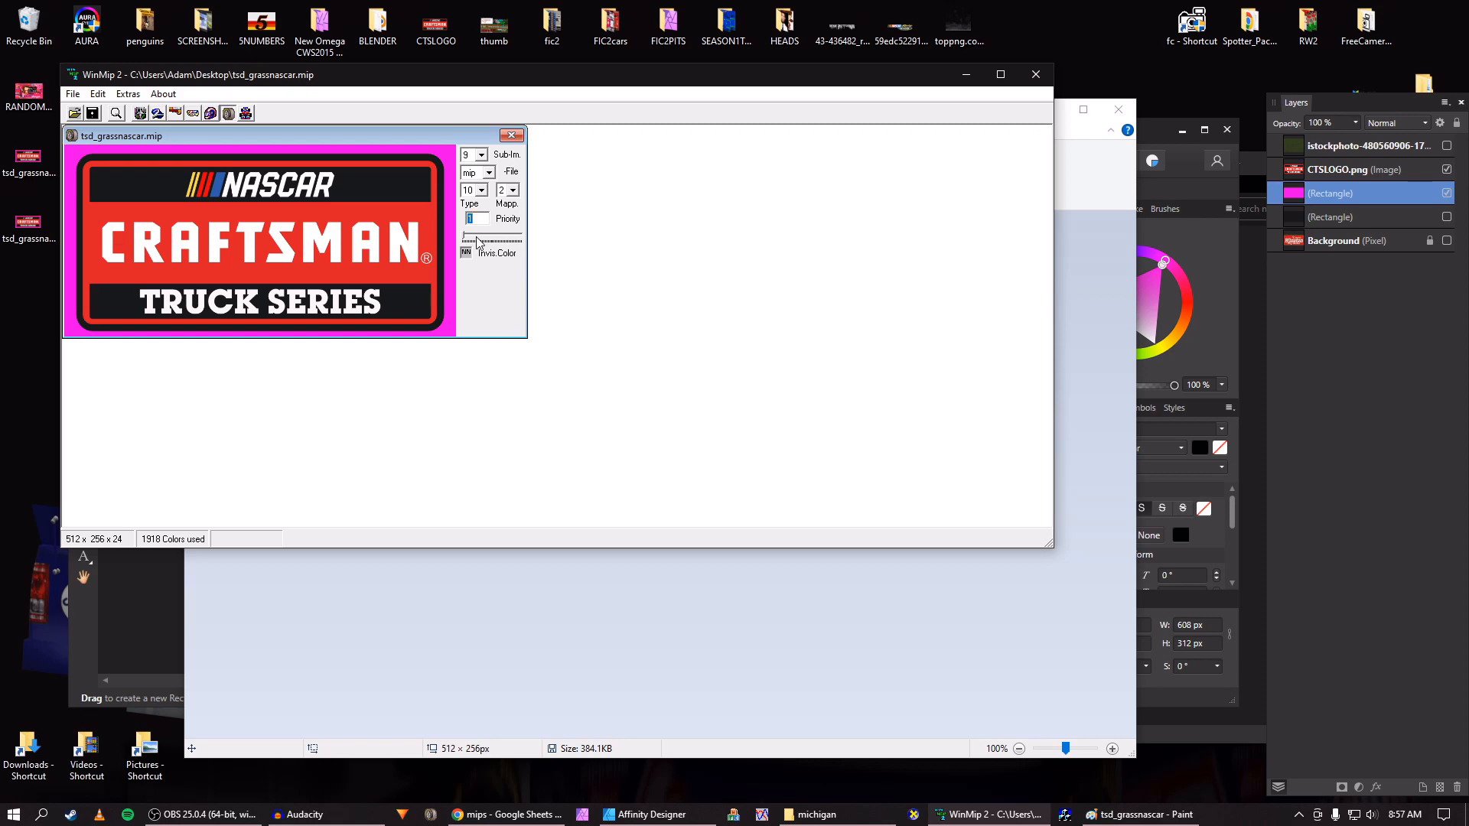
type("3")
left_click(452, 159)
left_click(98, 114)
key("Return")
Move the tsd_grassnascar MIP file from the desktop into the michigan folder of the NASCAR Racing 2003 Season tracks
left_click(816, 814)
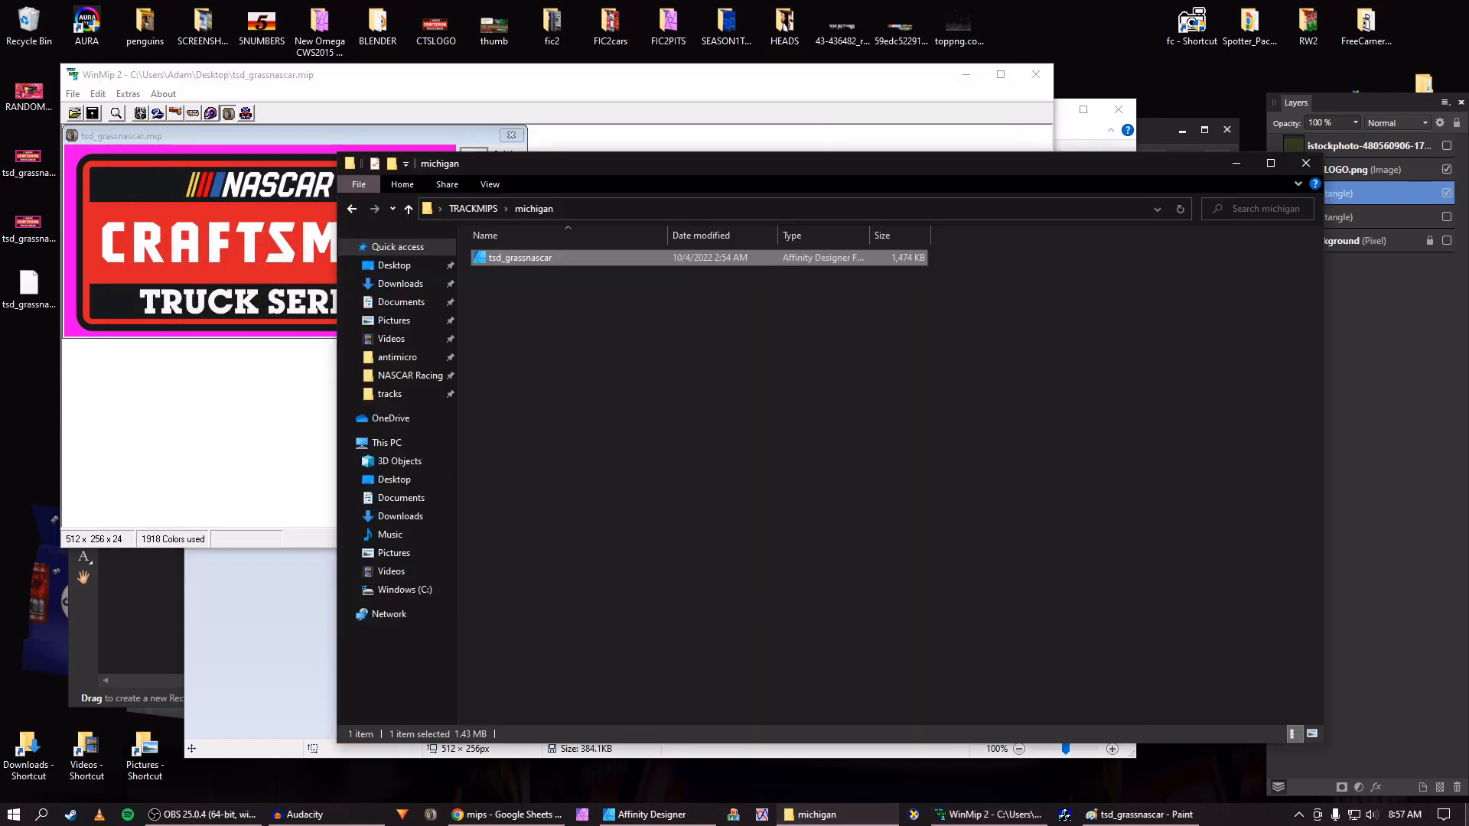
key("super+d")
double_click(1424, 753)
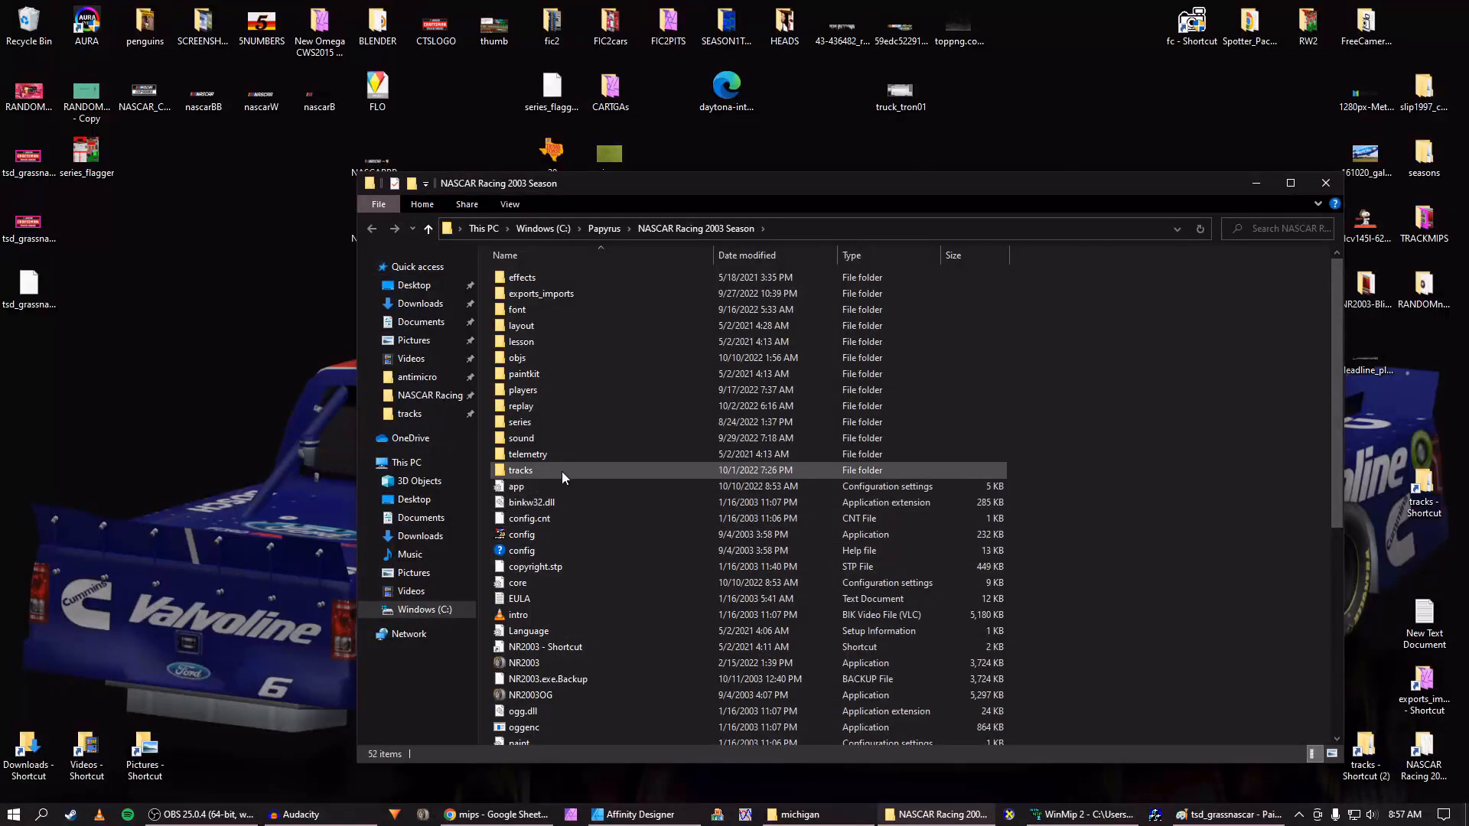
double_click(520, 470)
scroll(605, 513, "down", 10)
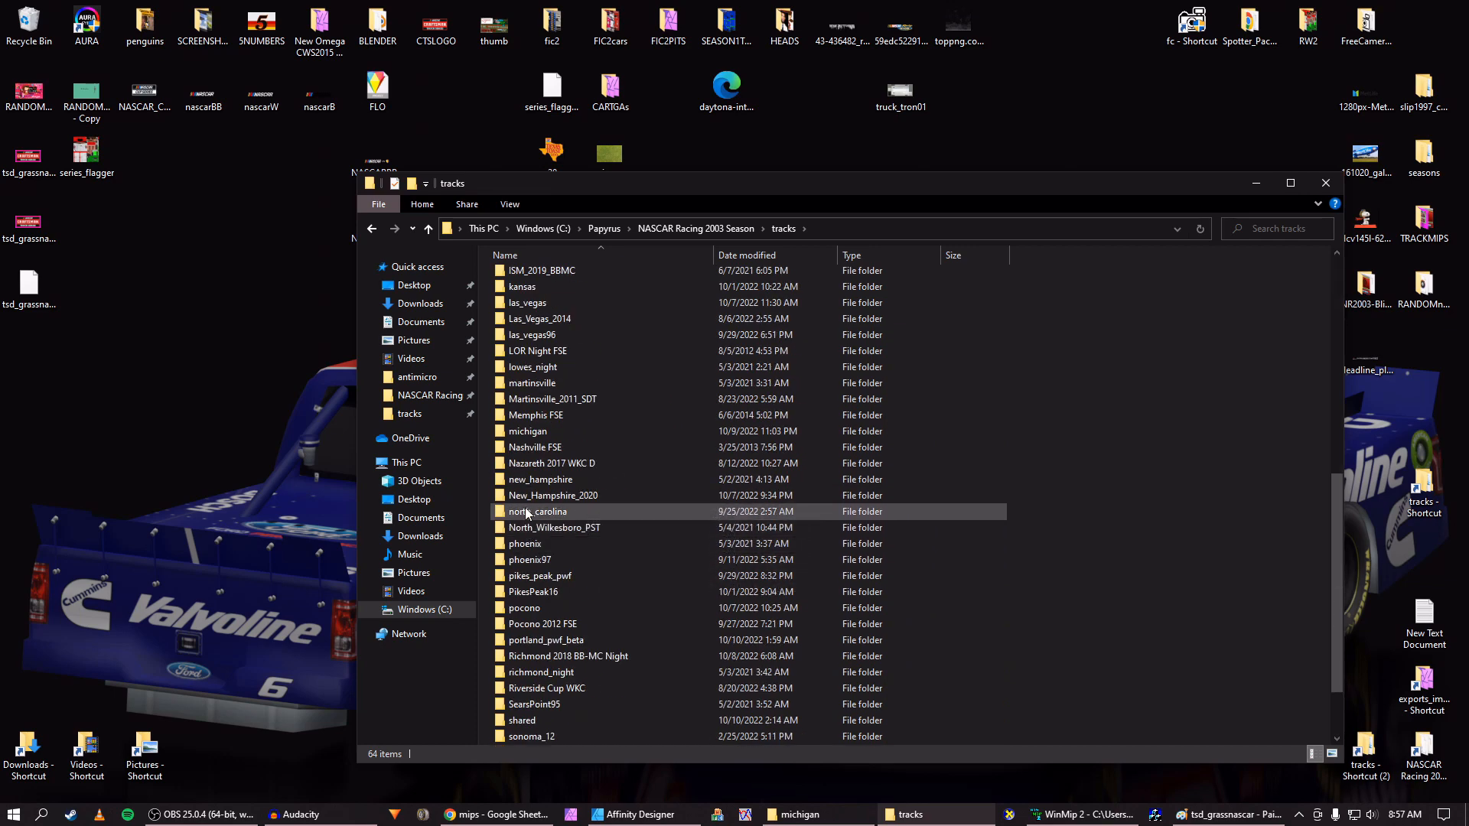
double_click(528, 431)
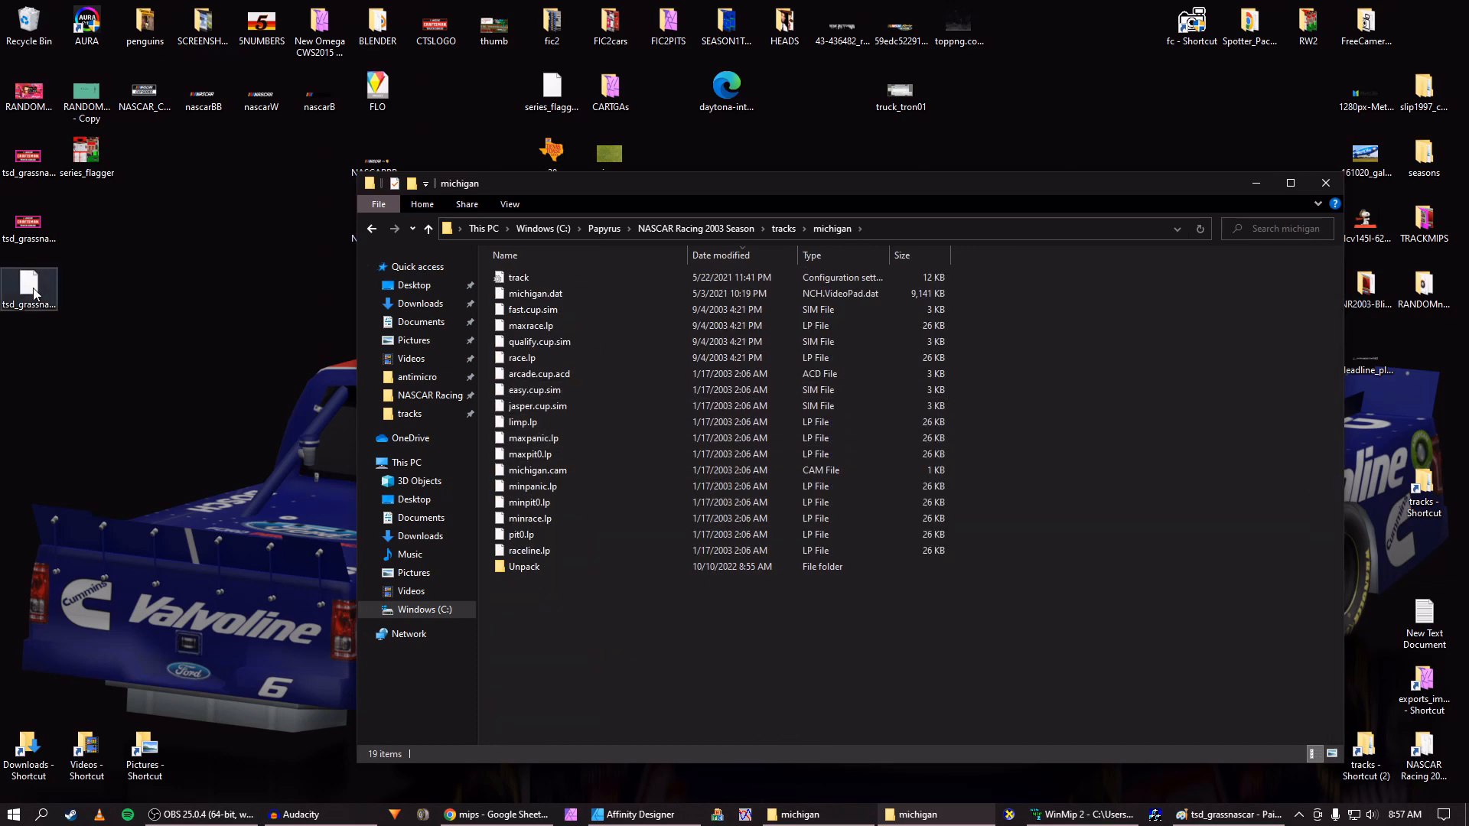
left_click_drag(34, 293, 542, 615)
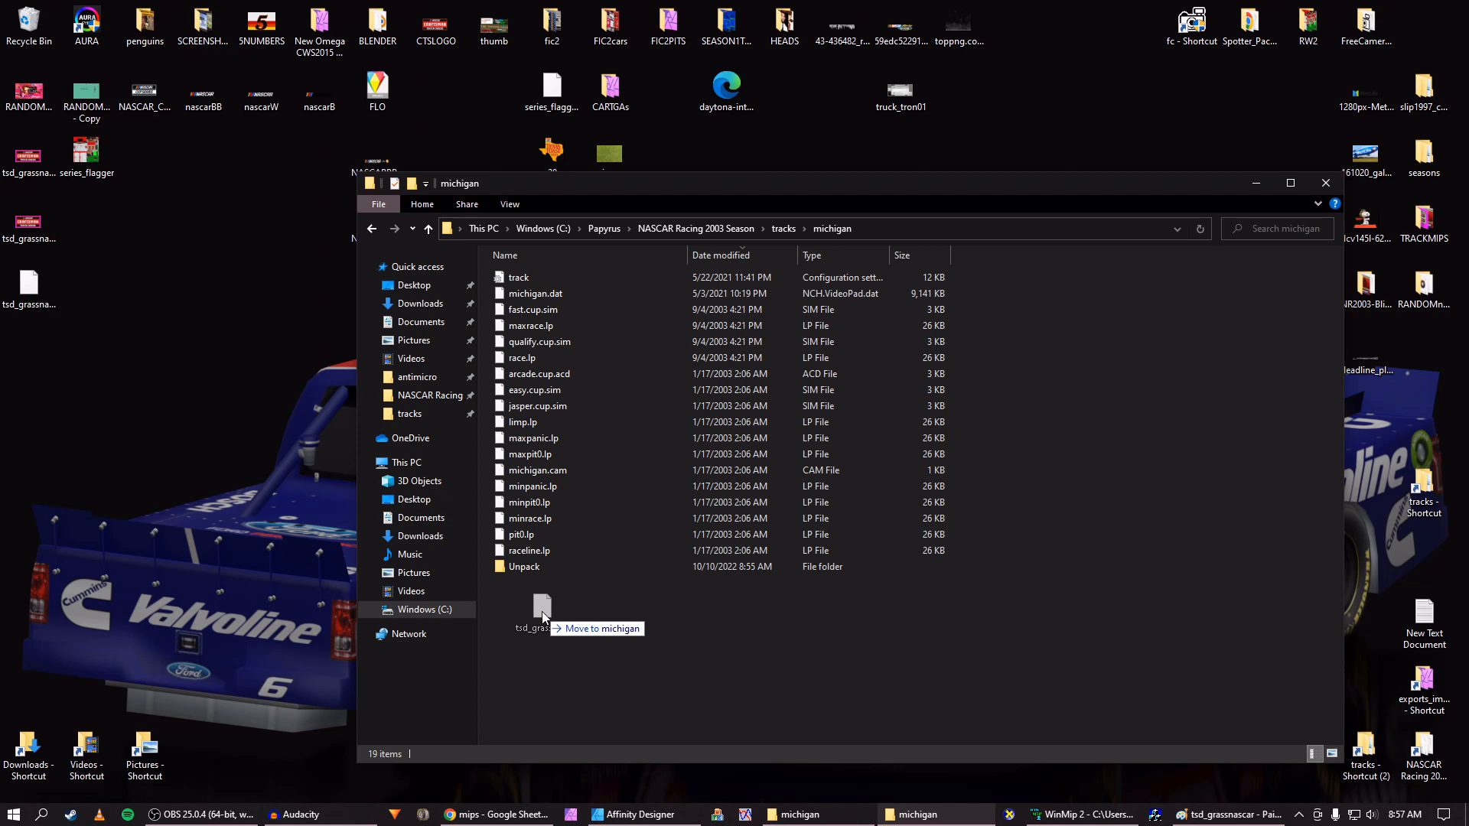
left_click_drag(542, 616, 542, 616)
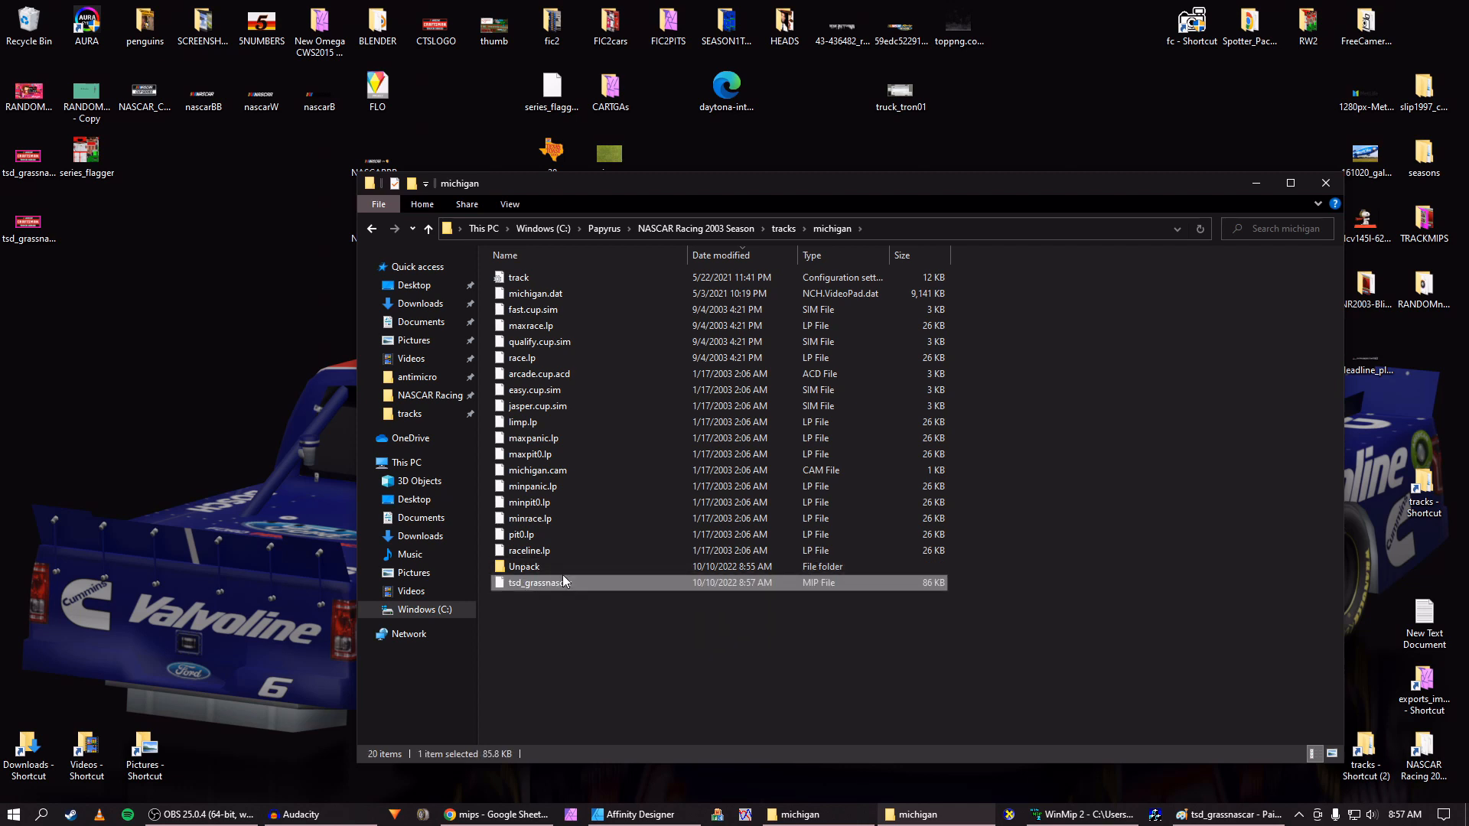
Launch NASCAR Racing 2003 Season, start a single race weekend at Michigan, and inspect the infield grass logo in the full-screen replay view
left_click(423, 813)
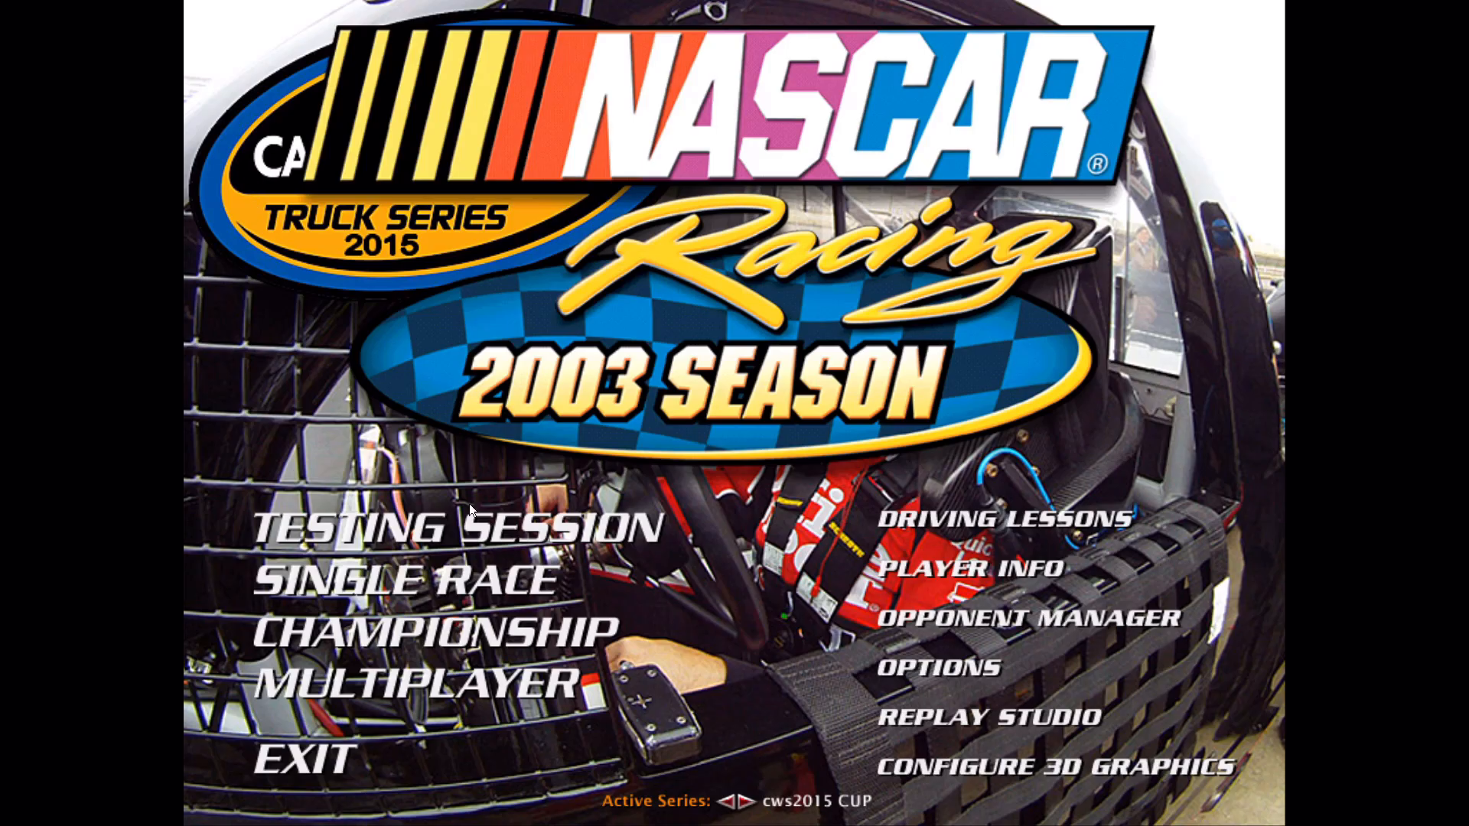
left_click(479, 566)
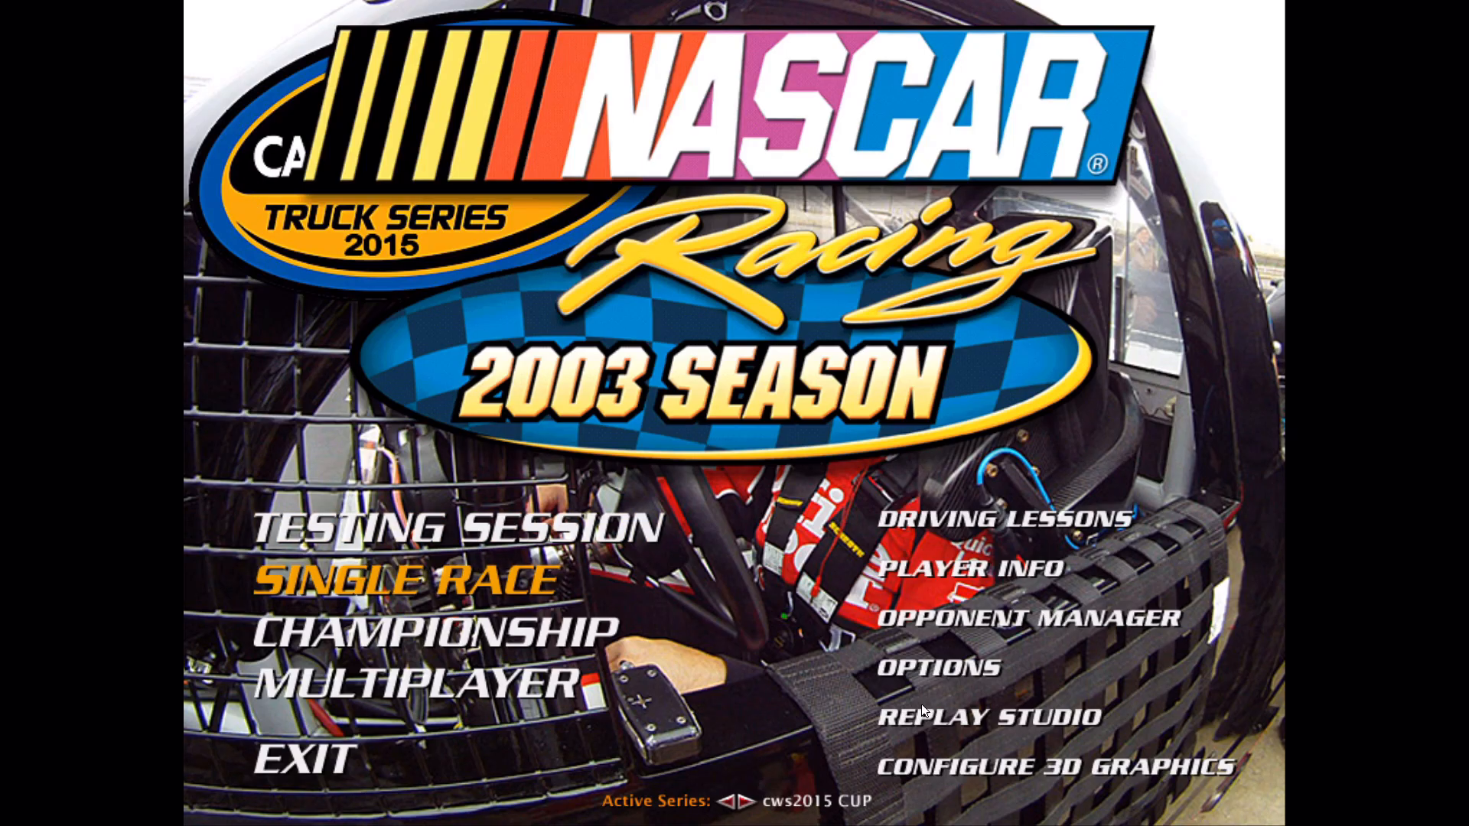
left_click(1186, 802)
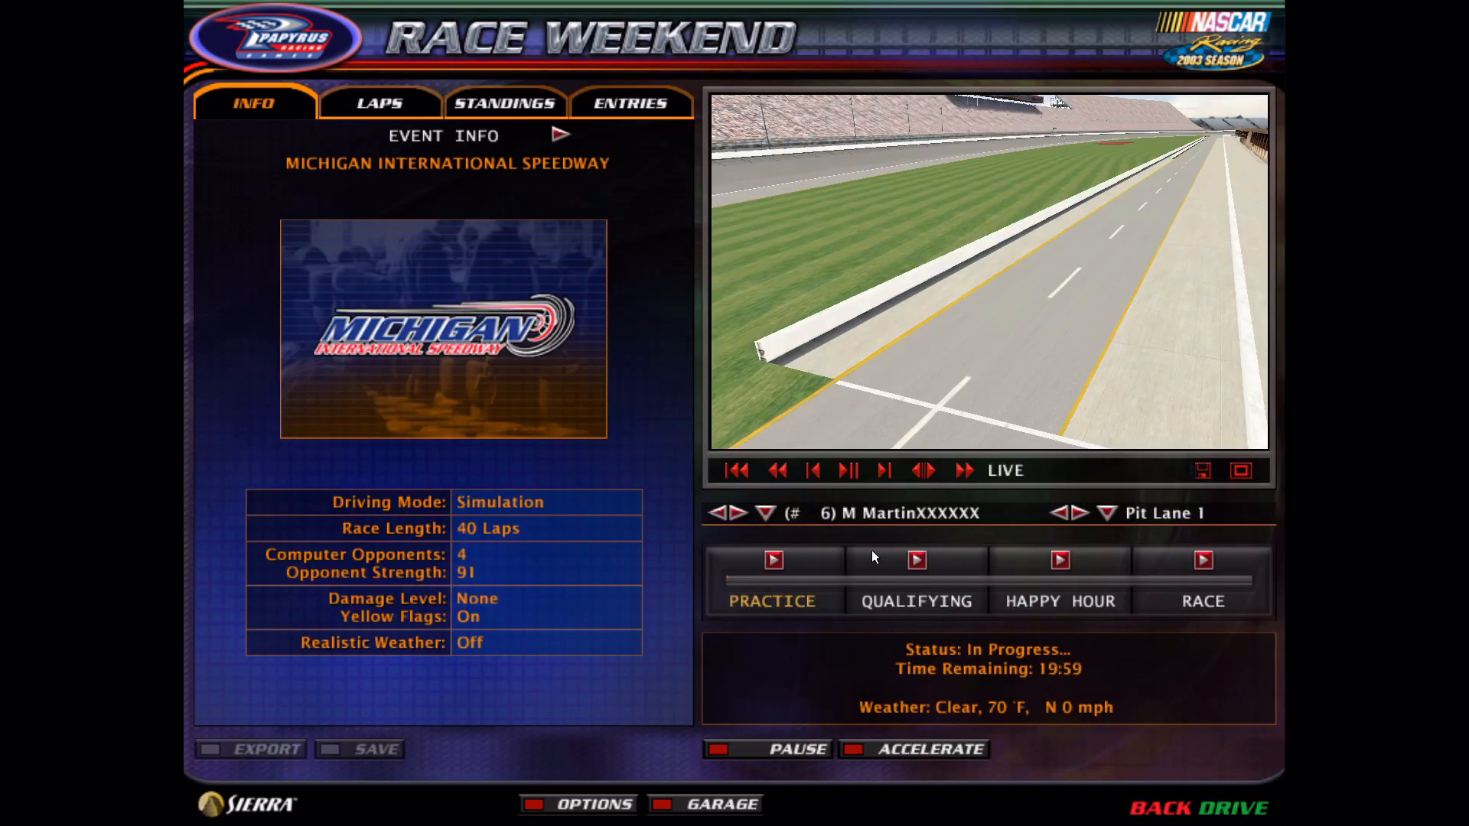
left_click(1241, 471)
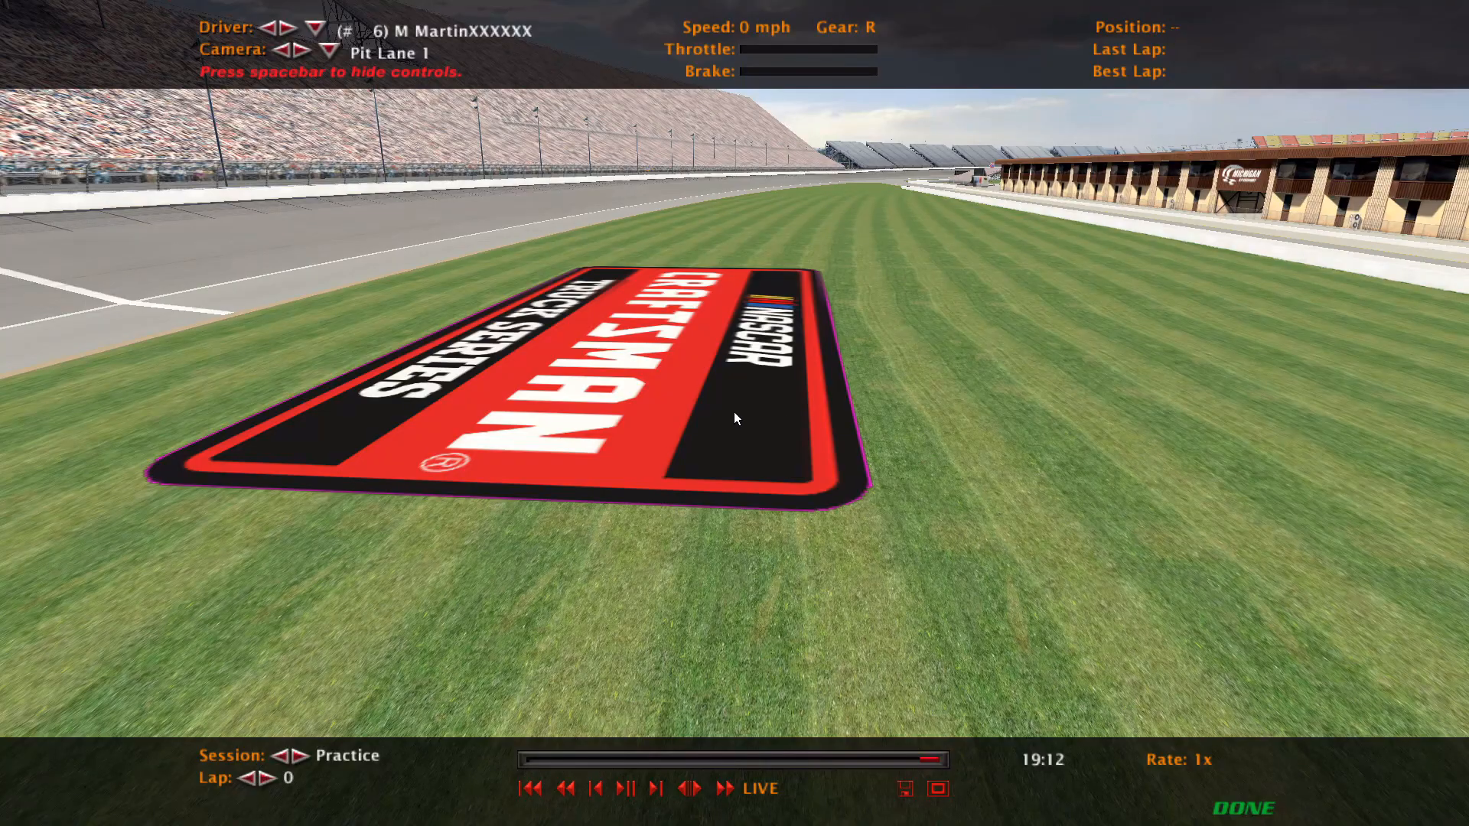
Leave the Michigan race weekend and exit NASCAR Racing 2003 Season to the desktop
key("Escape")
key("Escape")
left_click(494, 521)
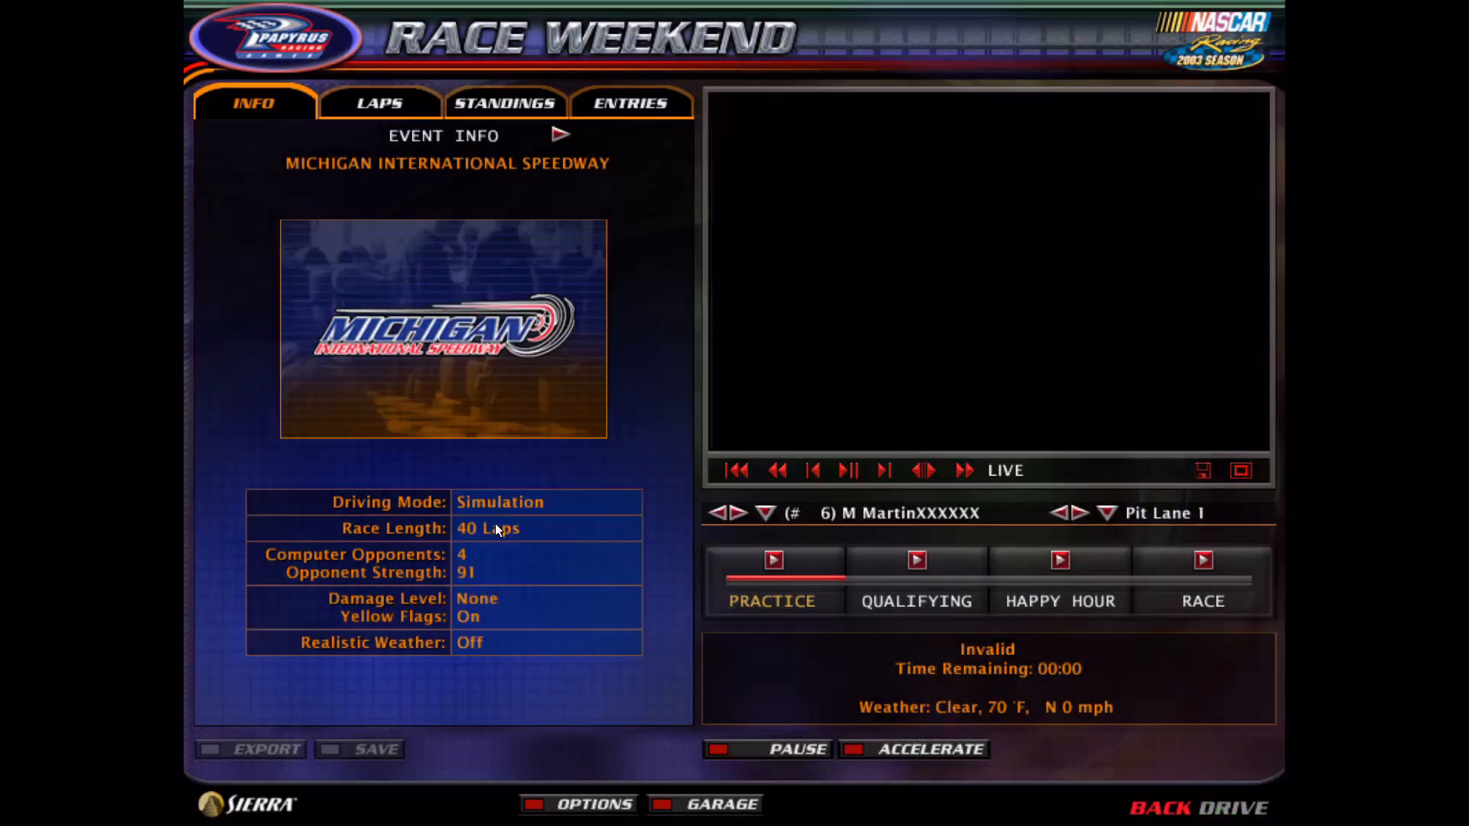
key("Escape")
key("Escape")
key("Escape")
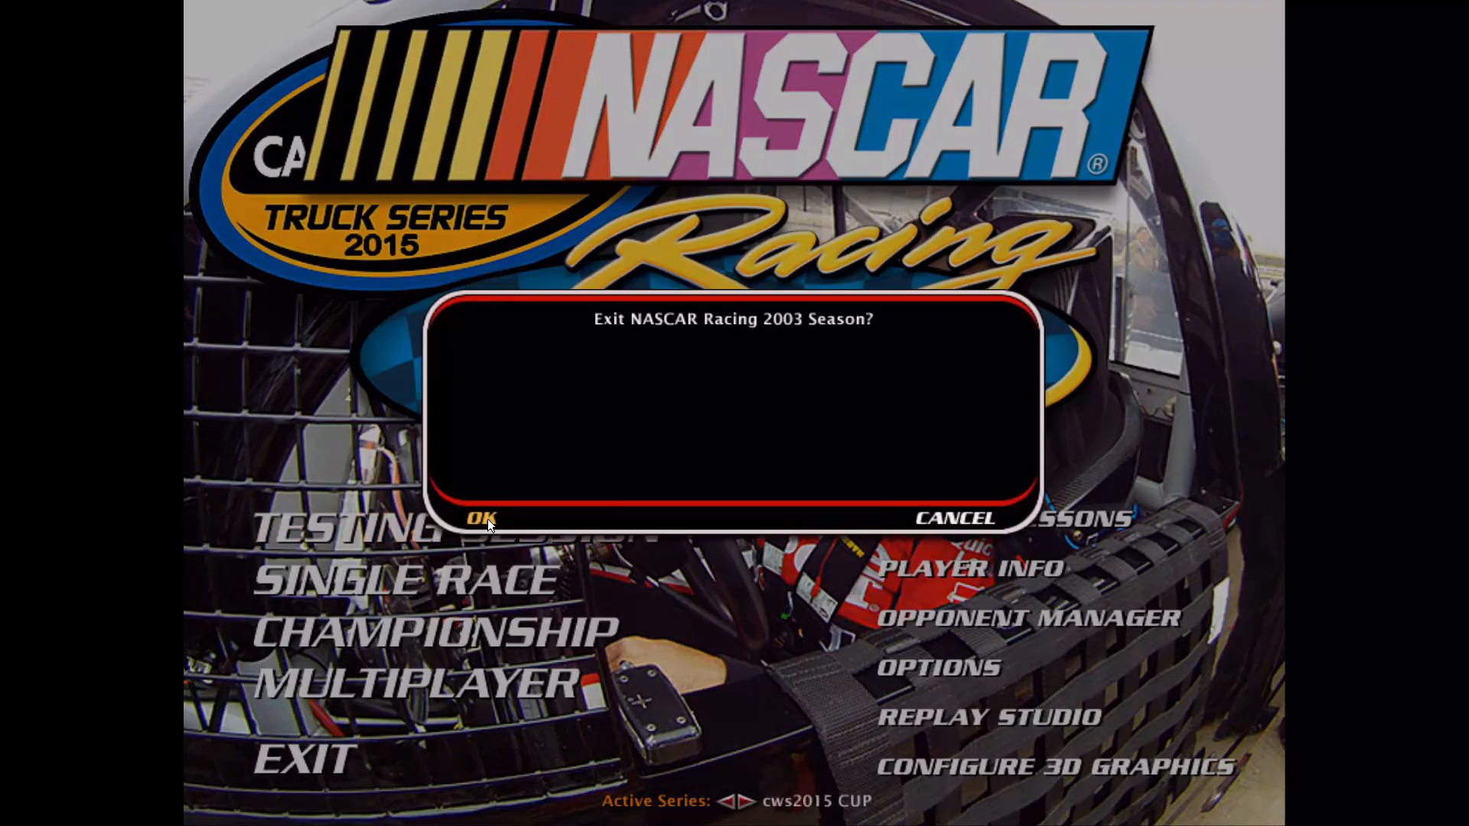
left_click(488, 519)
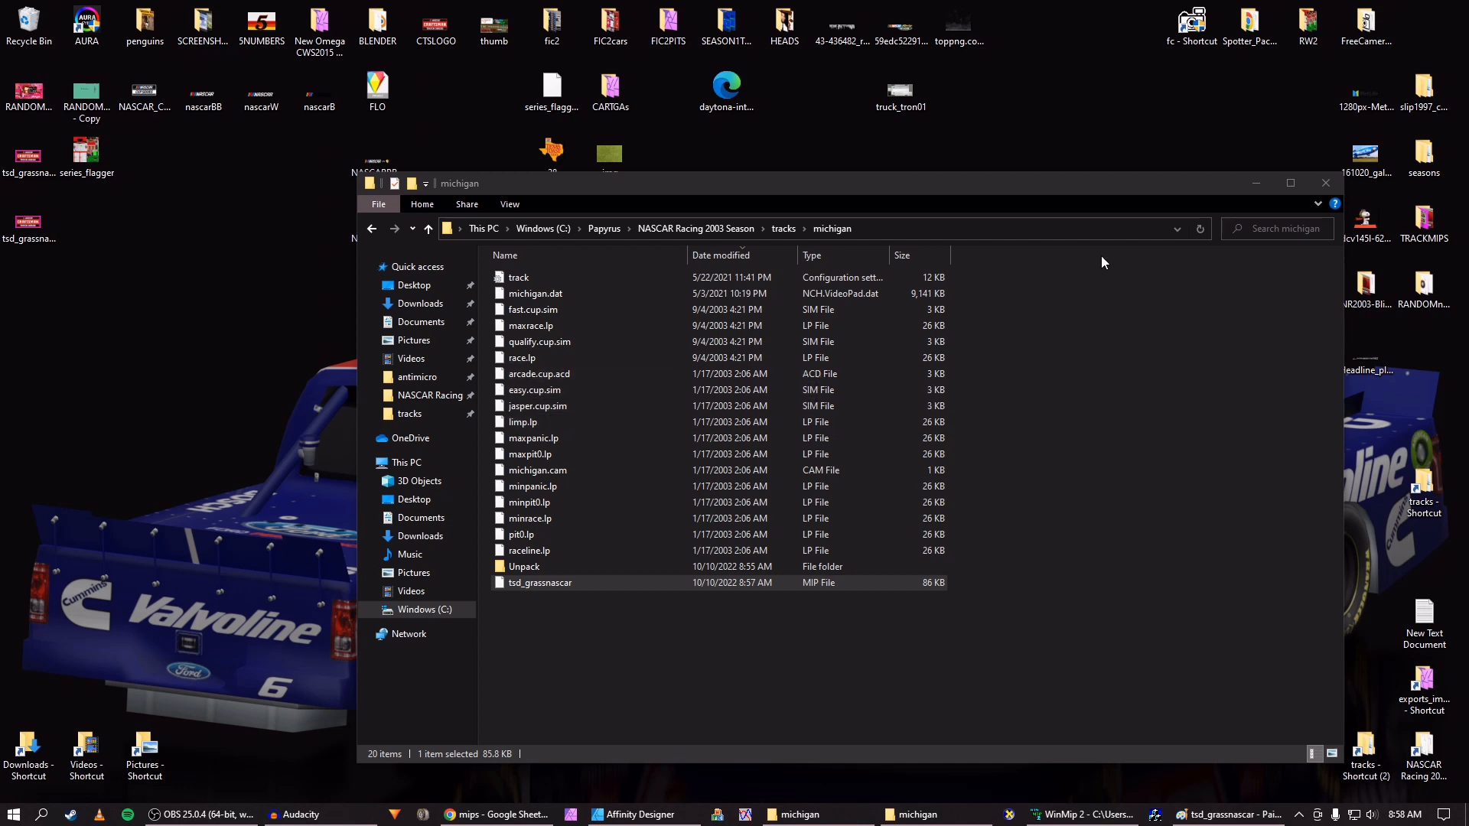
Close the michigan track folder window and switch back to Affinity Designer
left_click_drag(1064, 184, 944, 174)
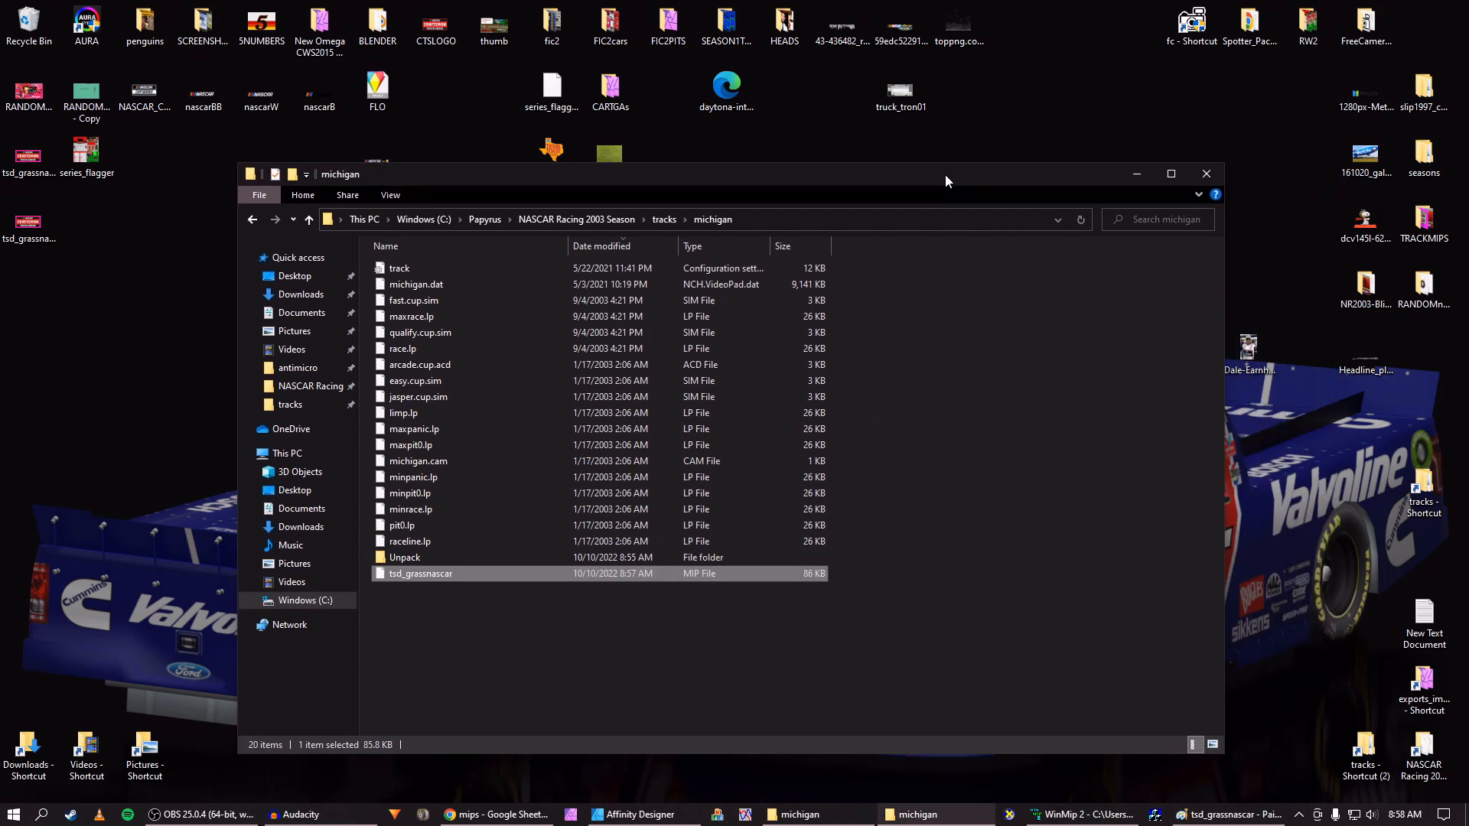
left_click(1208, 176)
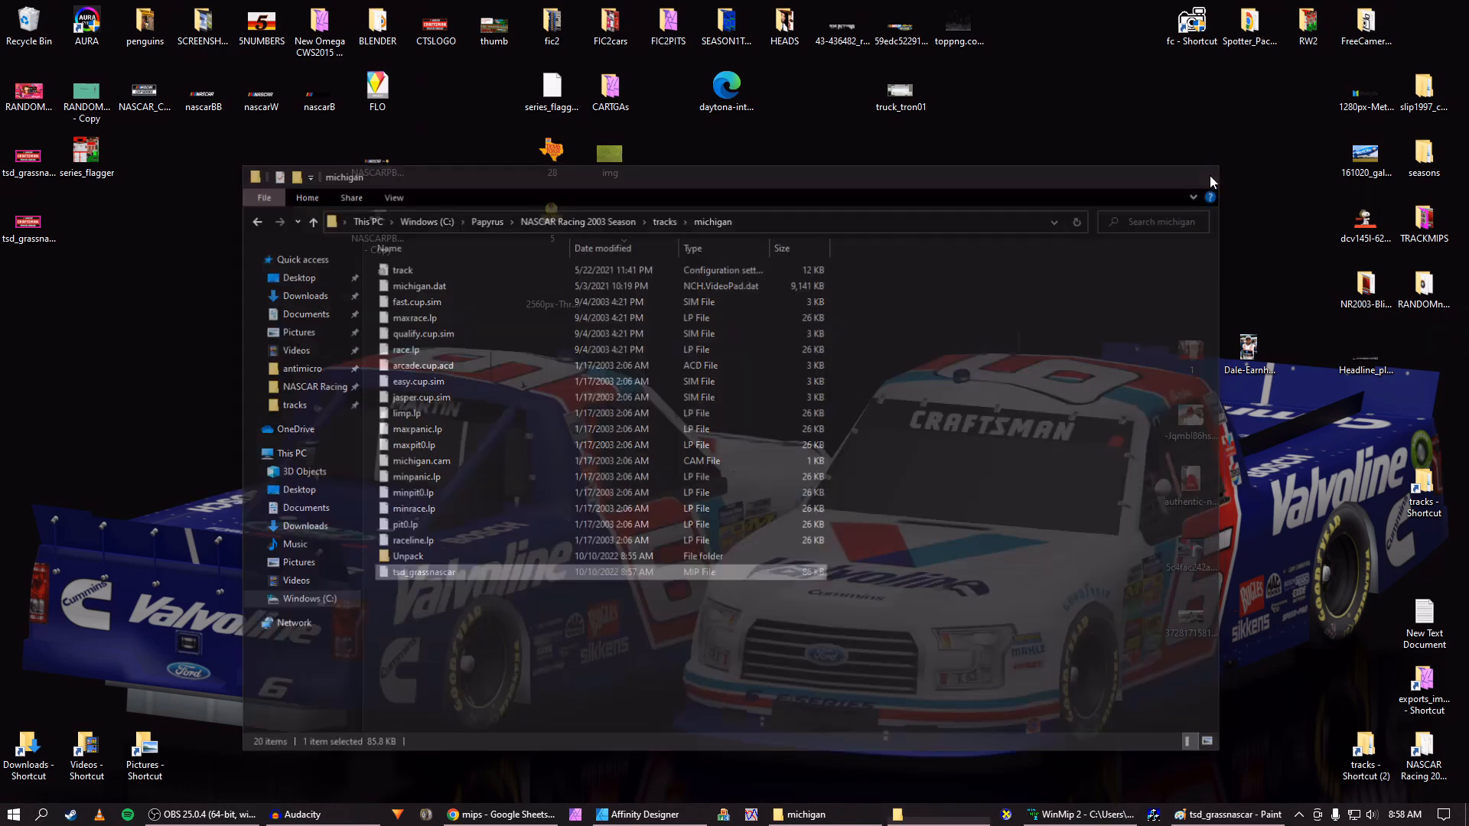
left_click(663, 814)
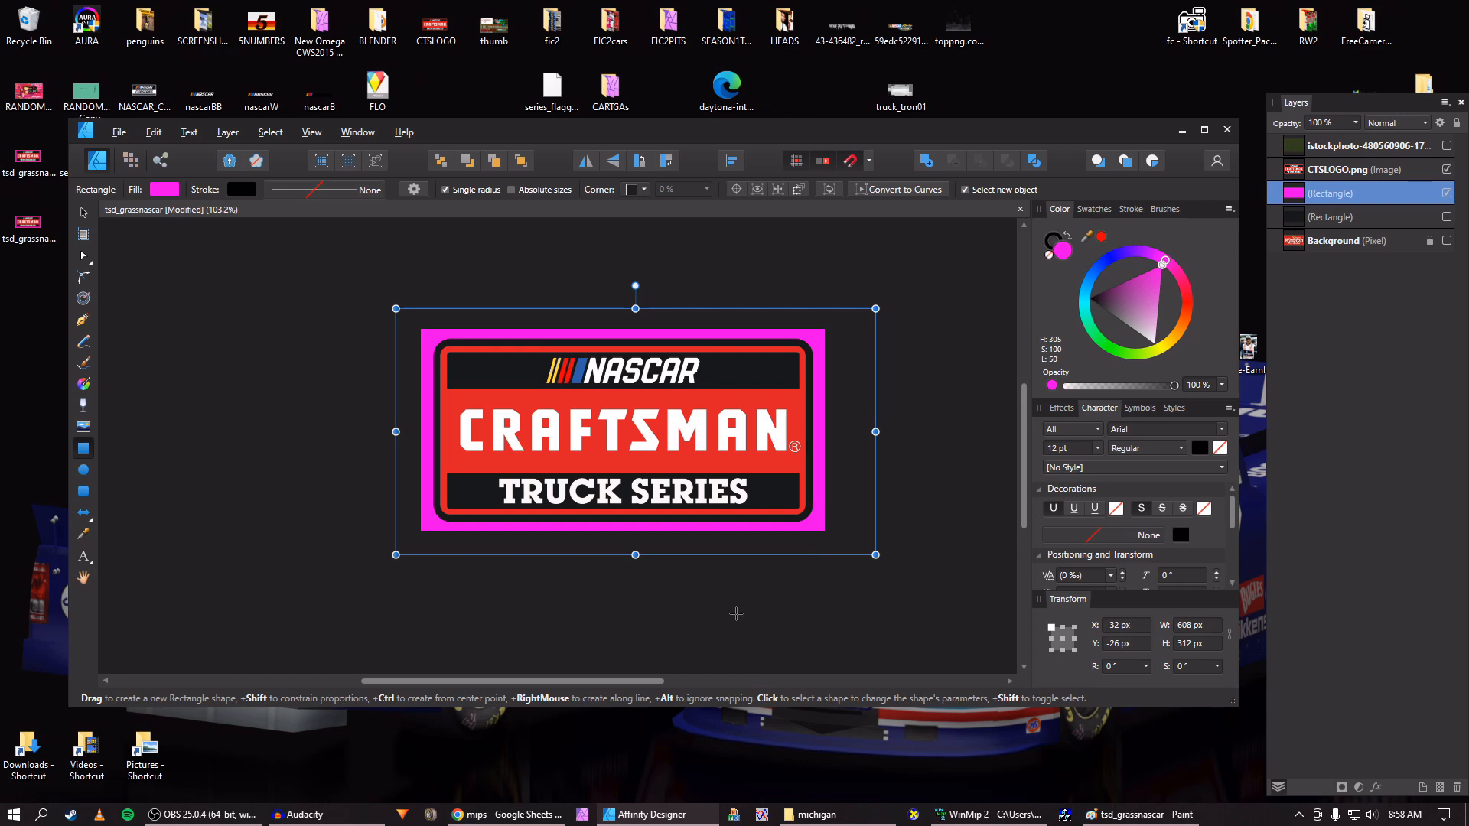
Change the fill of the magenta rectangle behind the logo to a near-black grey (H 305, S 0, L 12)
key("v")
scroll(754, 466, "up", 3)
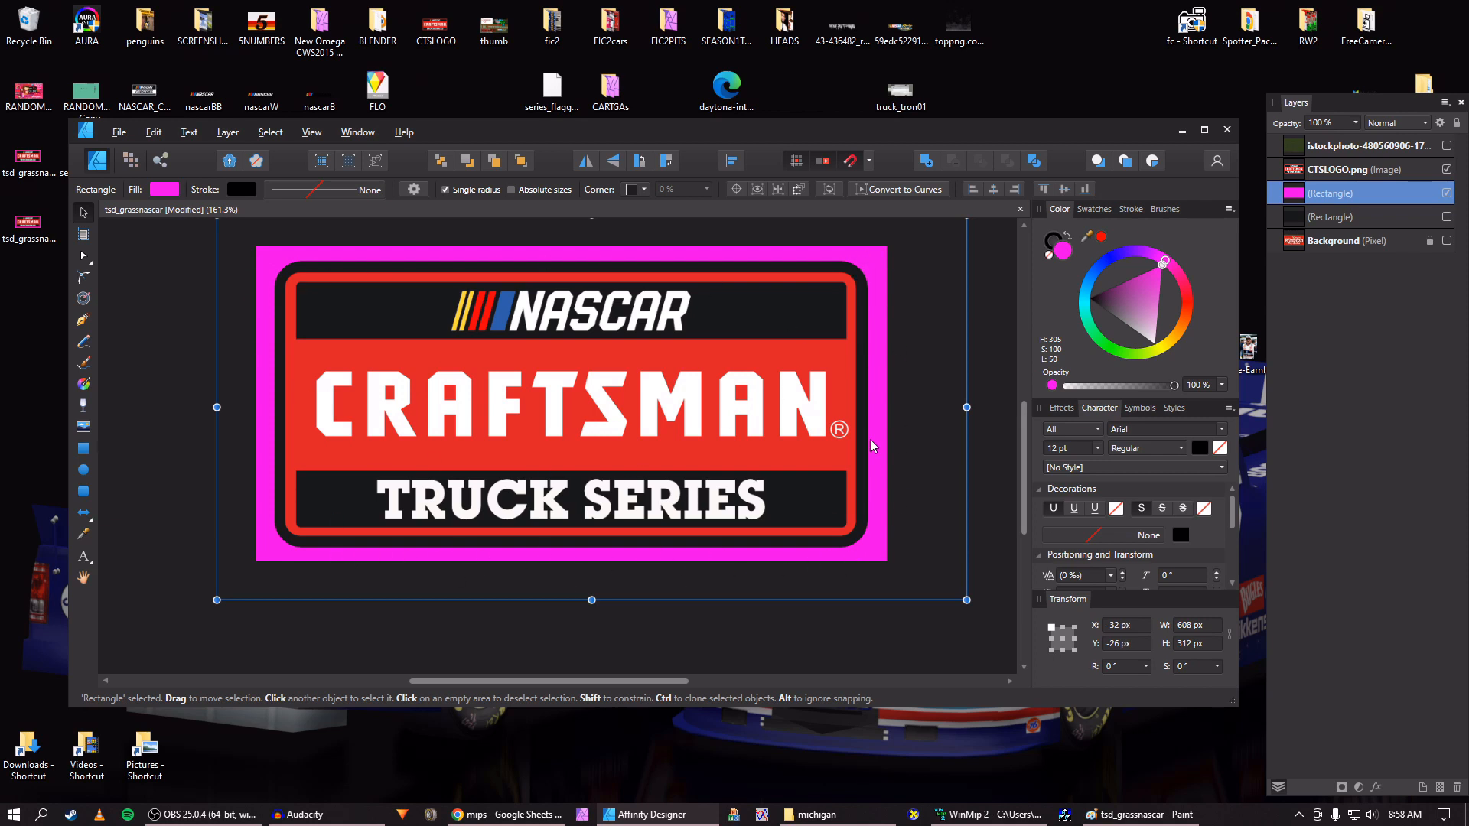
scroll(920, 410, "up", 2)
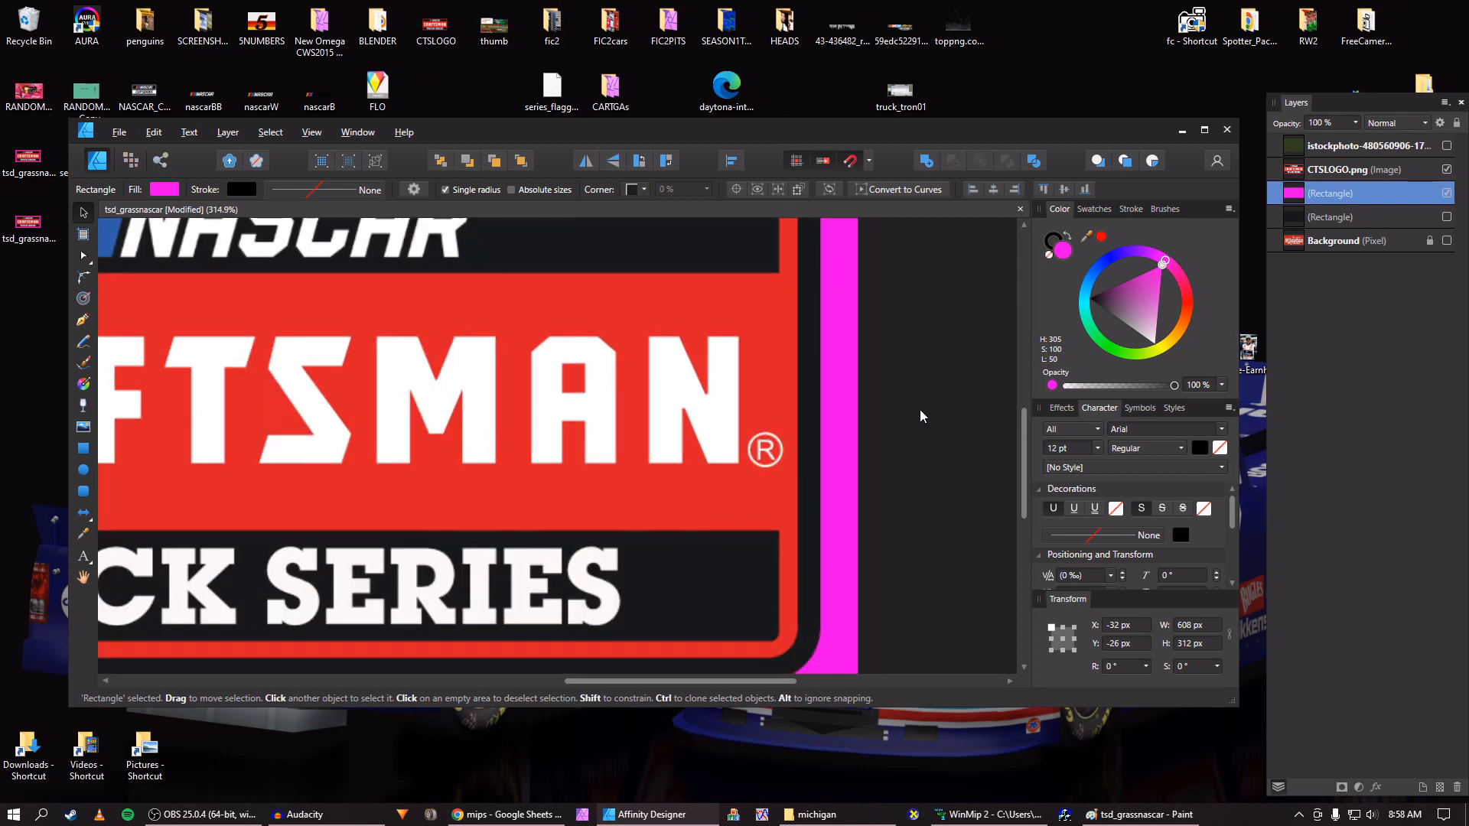
scroll(920, 410, "down", 2)
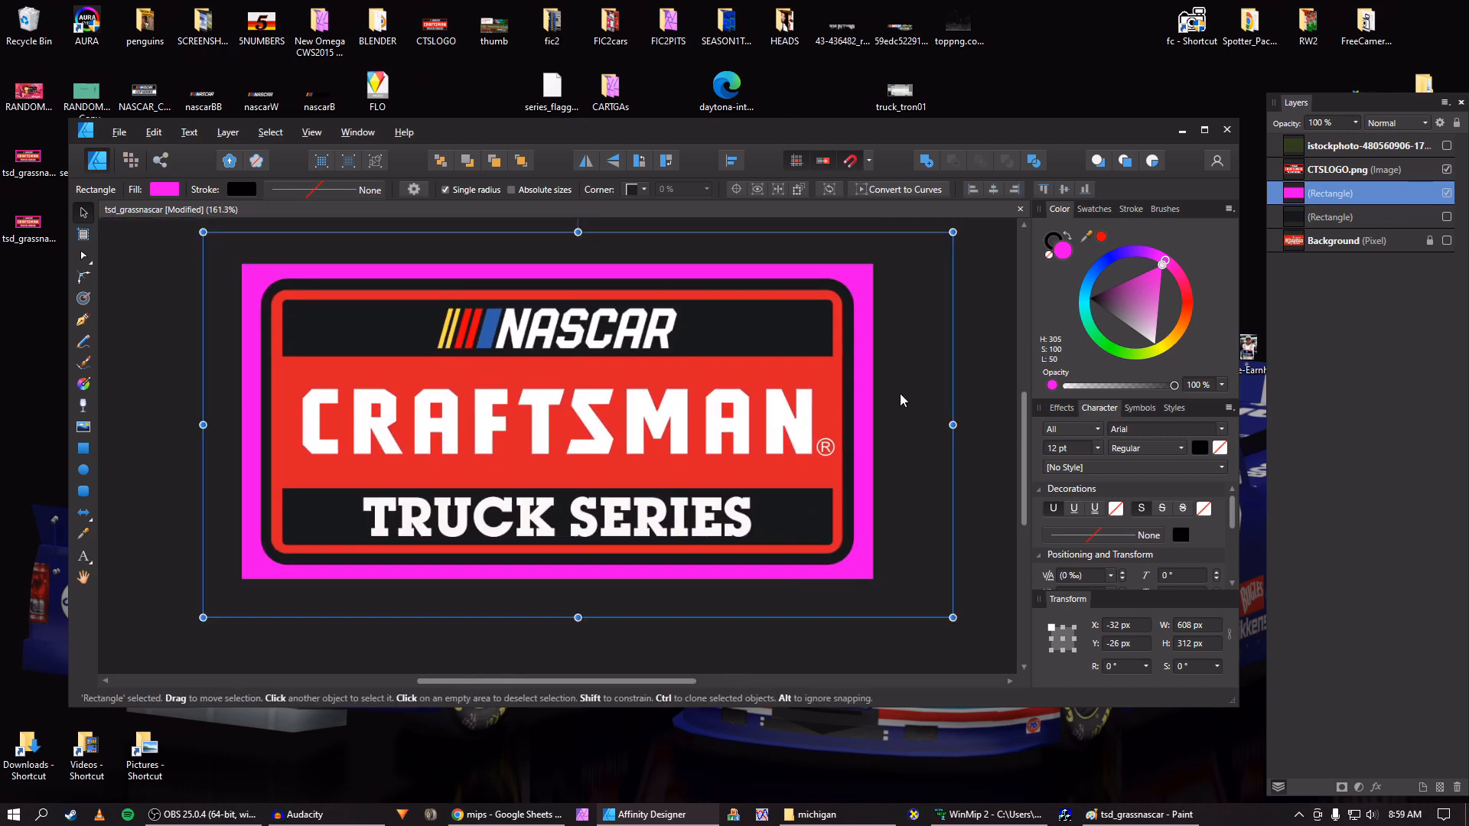
scroll(900, 393, "up", 3)
scroll(865, 374, "down", 1)
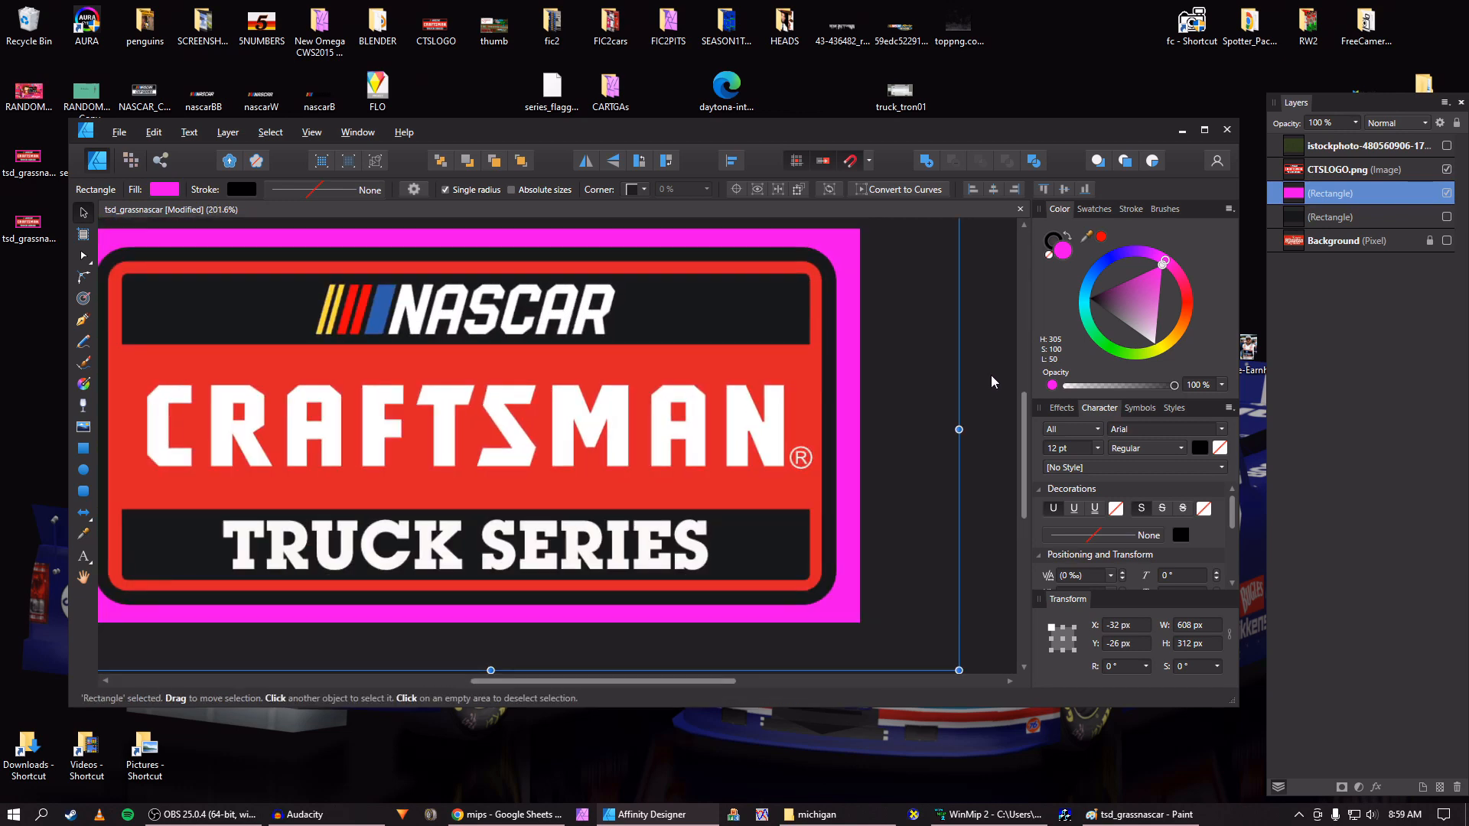
left_click_drag(1155, 291, 1071, 342)
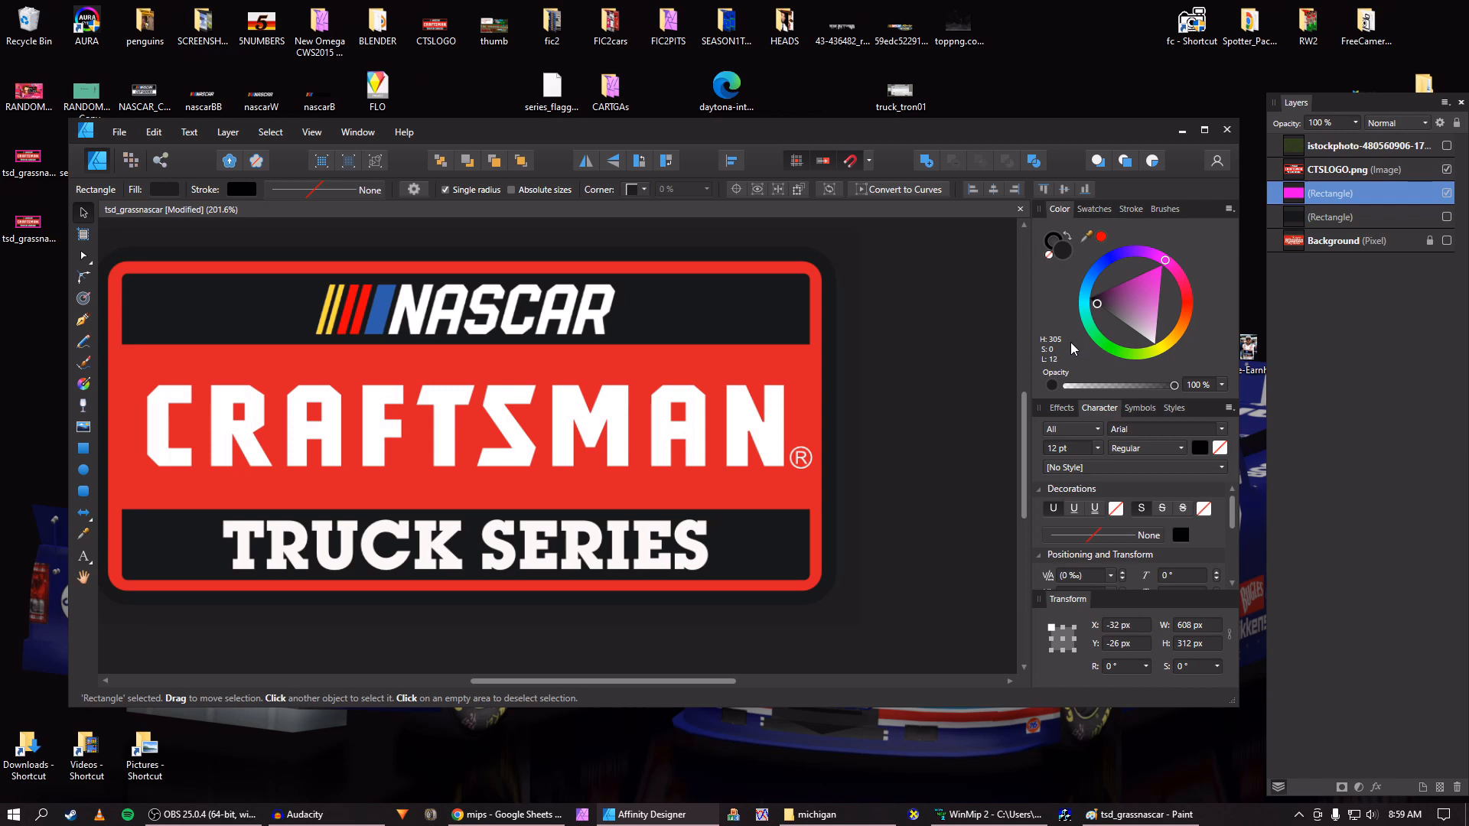
Darken the fill of the background rectangle behind the logo to H 305, S 0, L 11 and check the logo's edges
left_click_drag(1071, 343, 1071, 346)
left_click_drag(823, 309, 765, 357)
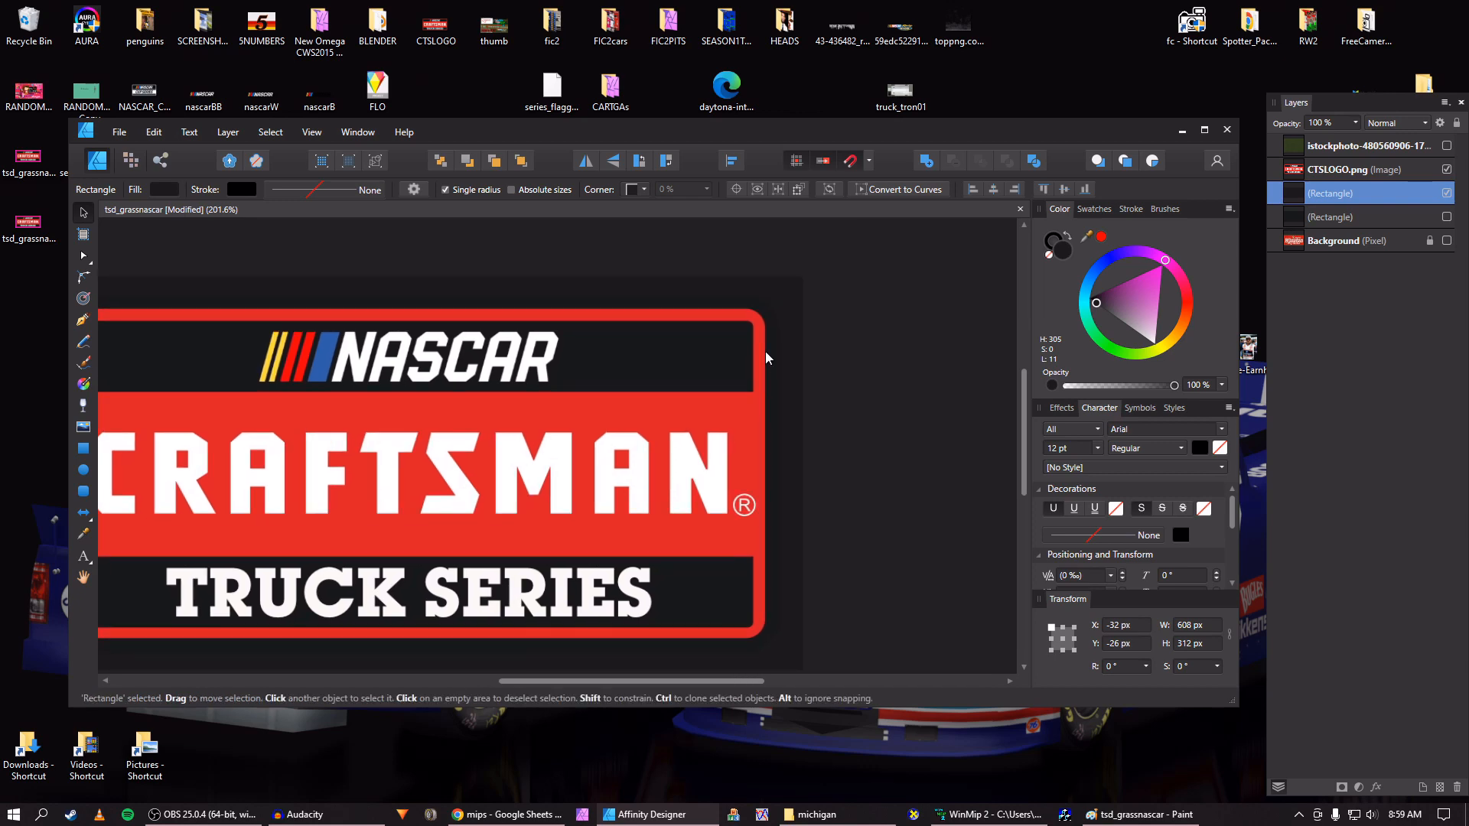
scroll(765, 351, "up", 6)
scroll(825, 343, "down", 4)
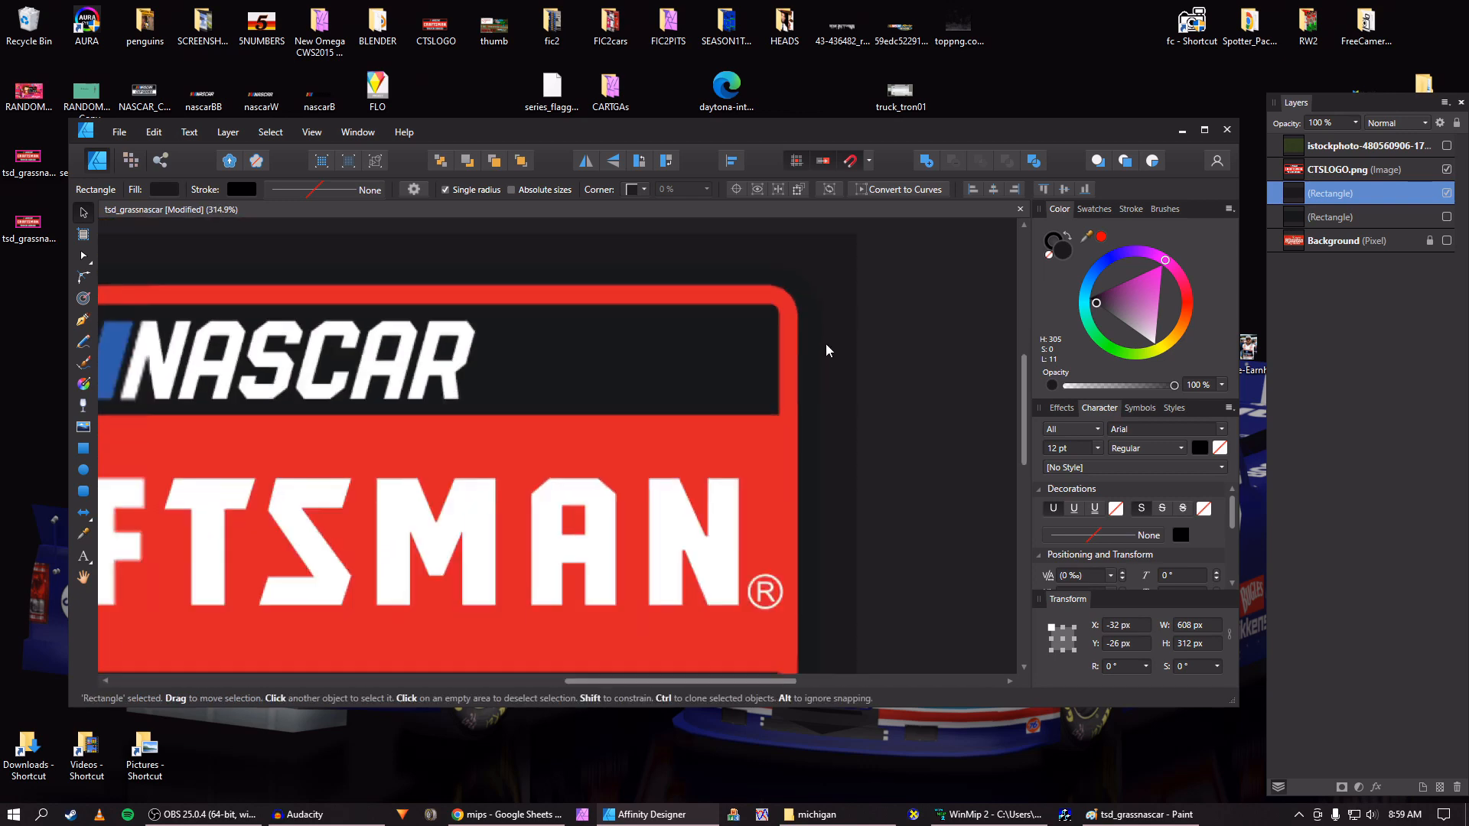
scroll(824, 343, "down", 1)
left_click_drag(821, 349, 765, 369)
scroll(769, 374, "up", 3)
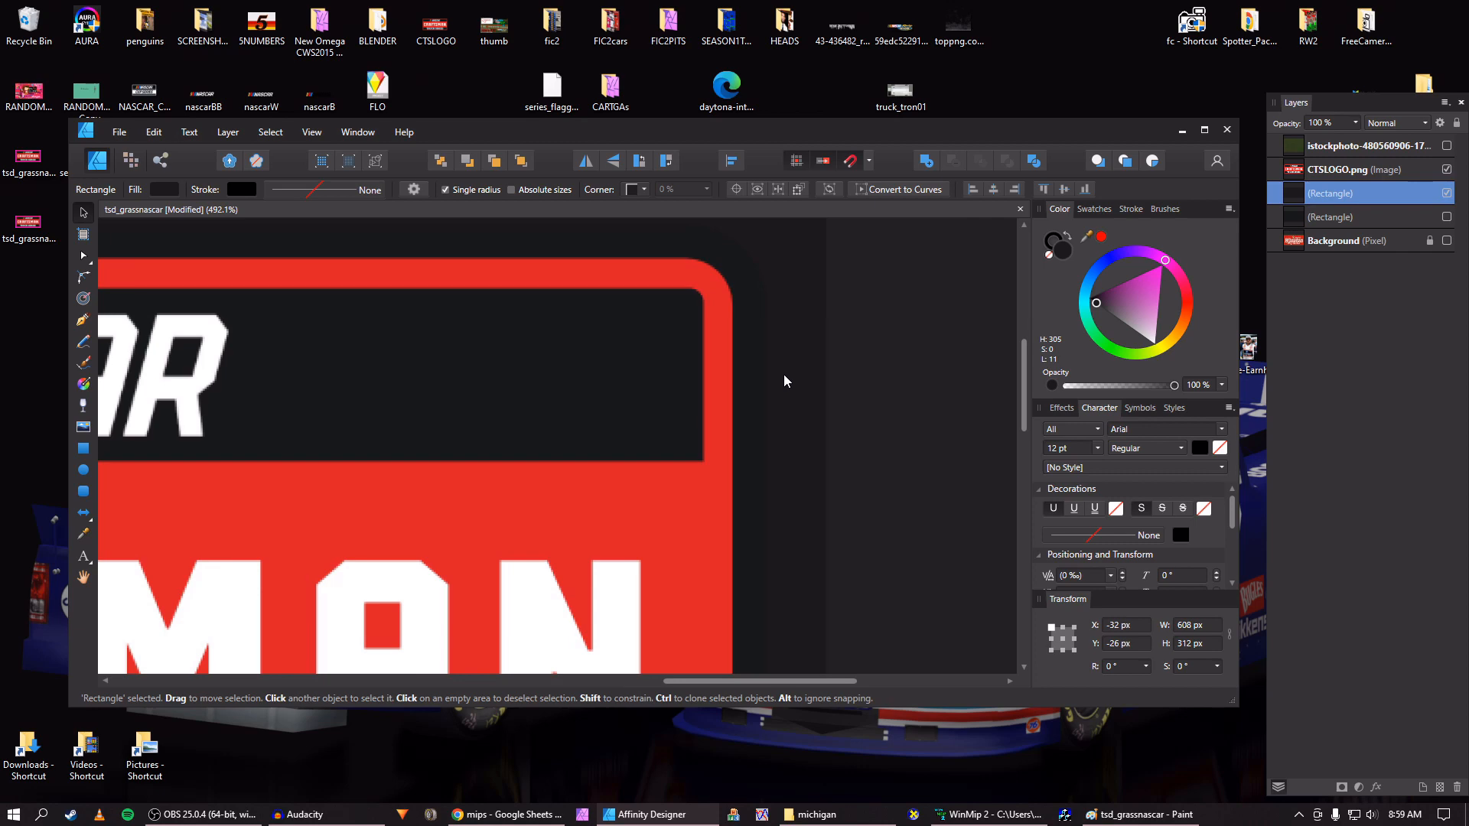
scroll(759, 378, "down", 9)
left_click_drag(754, 387, 807, 381)
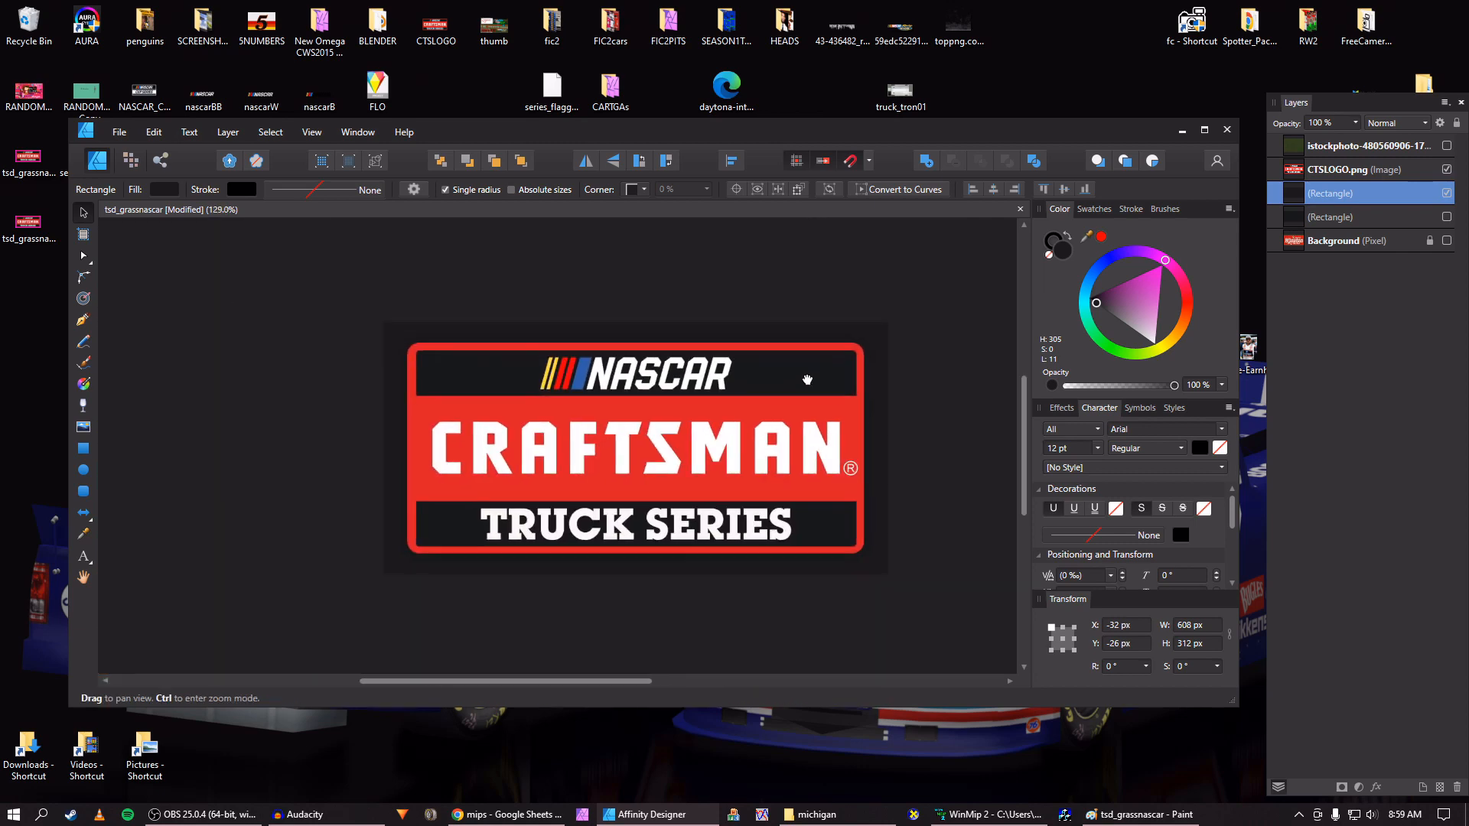
Export the design as the PNG file tsd_grassnascar on the Desktop, replacing the existing file
key("ctrl+alt+shift+s")
key("Return")
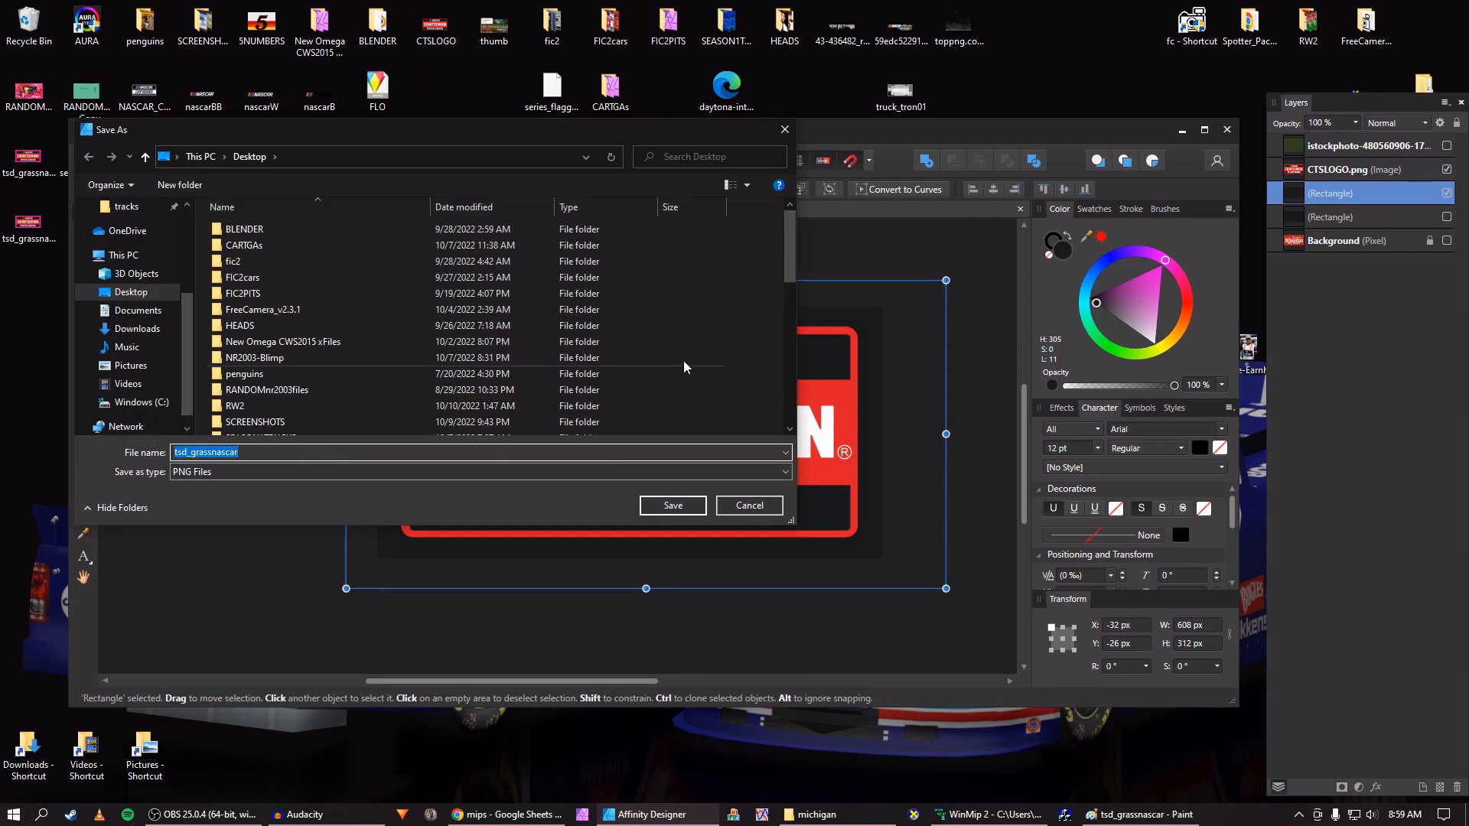
left_click(673, 506)
left_click(792, 467)
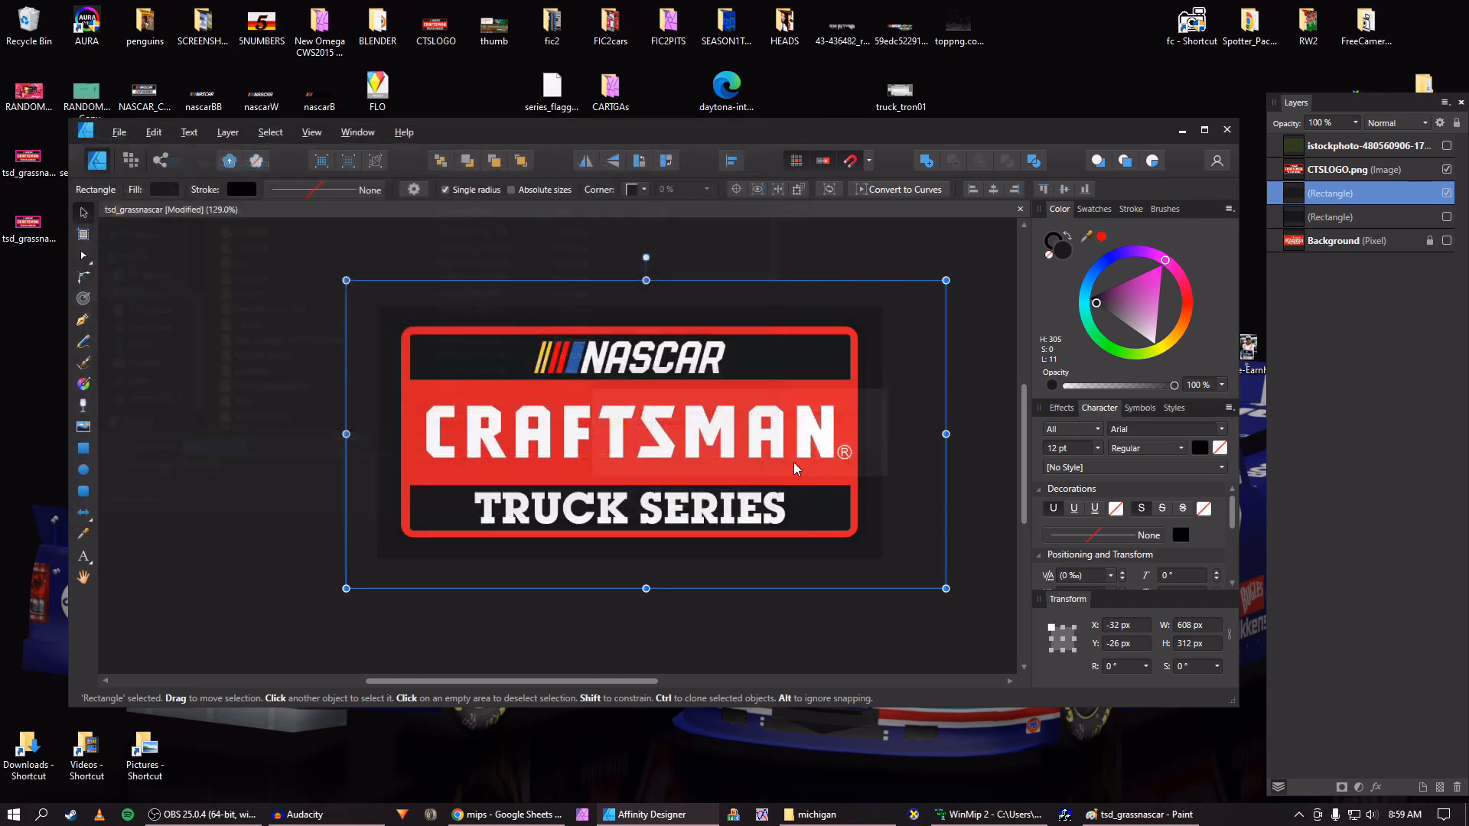
Open the exported tsd_grassnascar PNG in Paint and save it to the Desktop as a 24-bit bitmap, replacing tsd_grassnascar.bmp
double_click(16, 155)
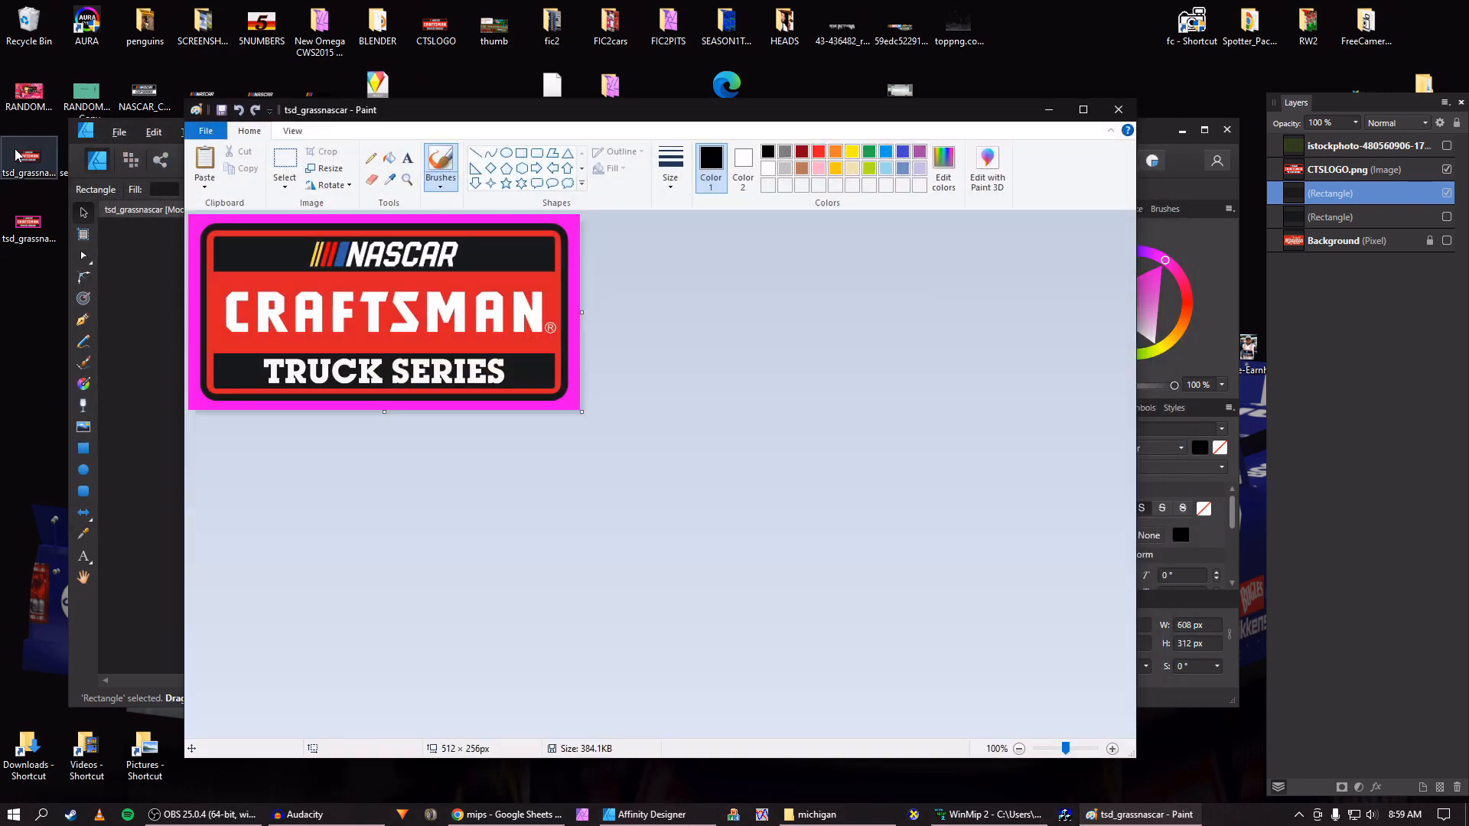
left_click(206, 131)
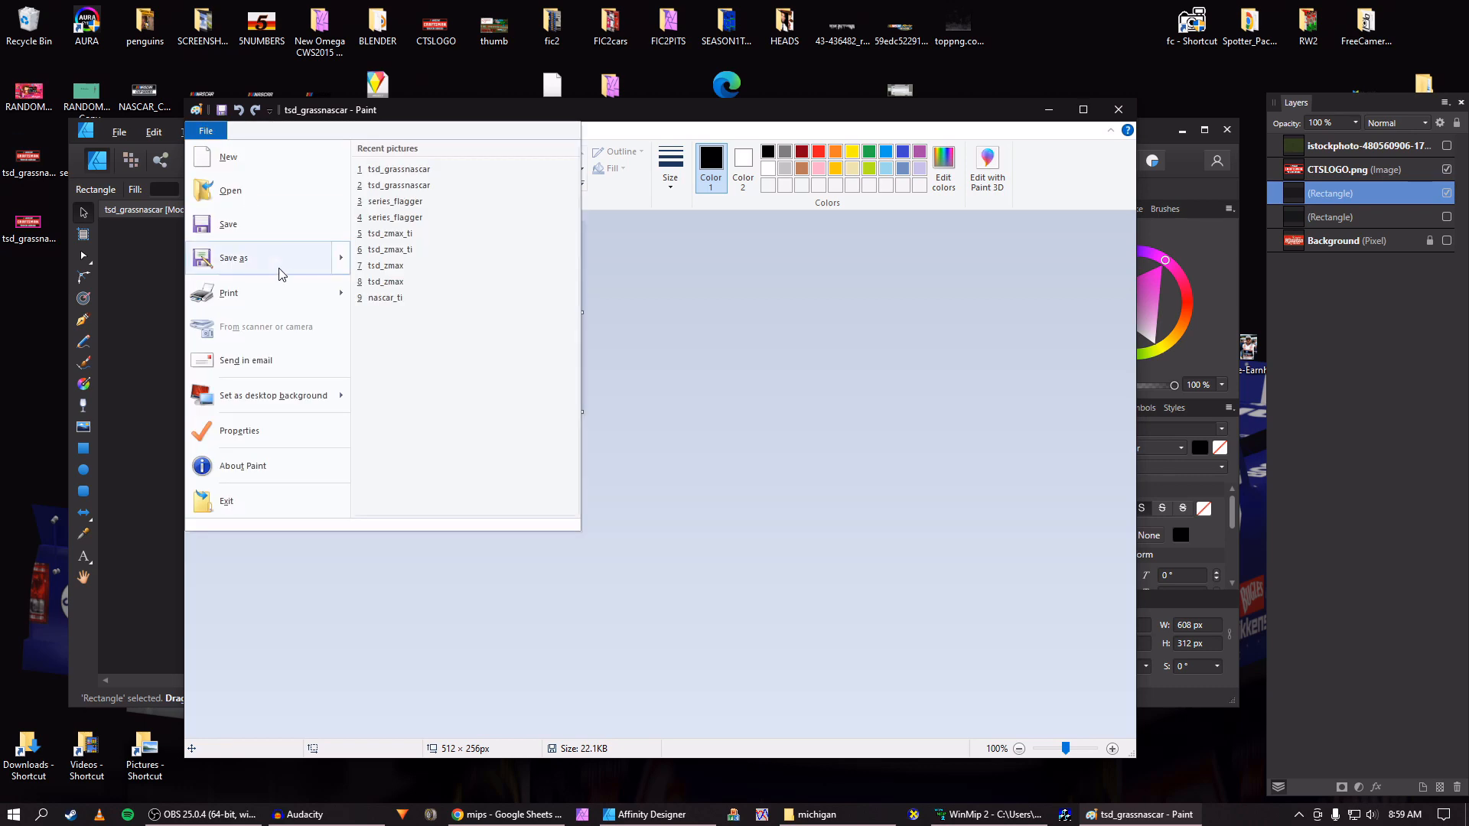
mouse_move(283, 260)
left_click(390, 252)
key("Return")
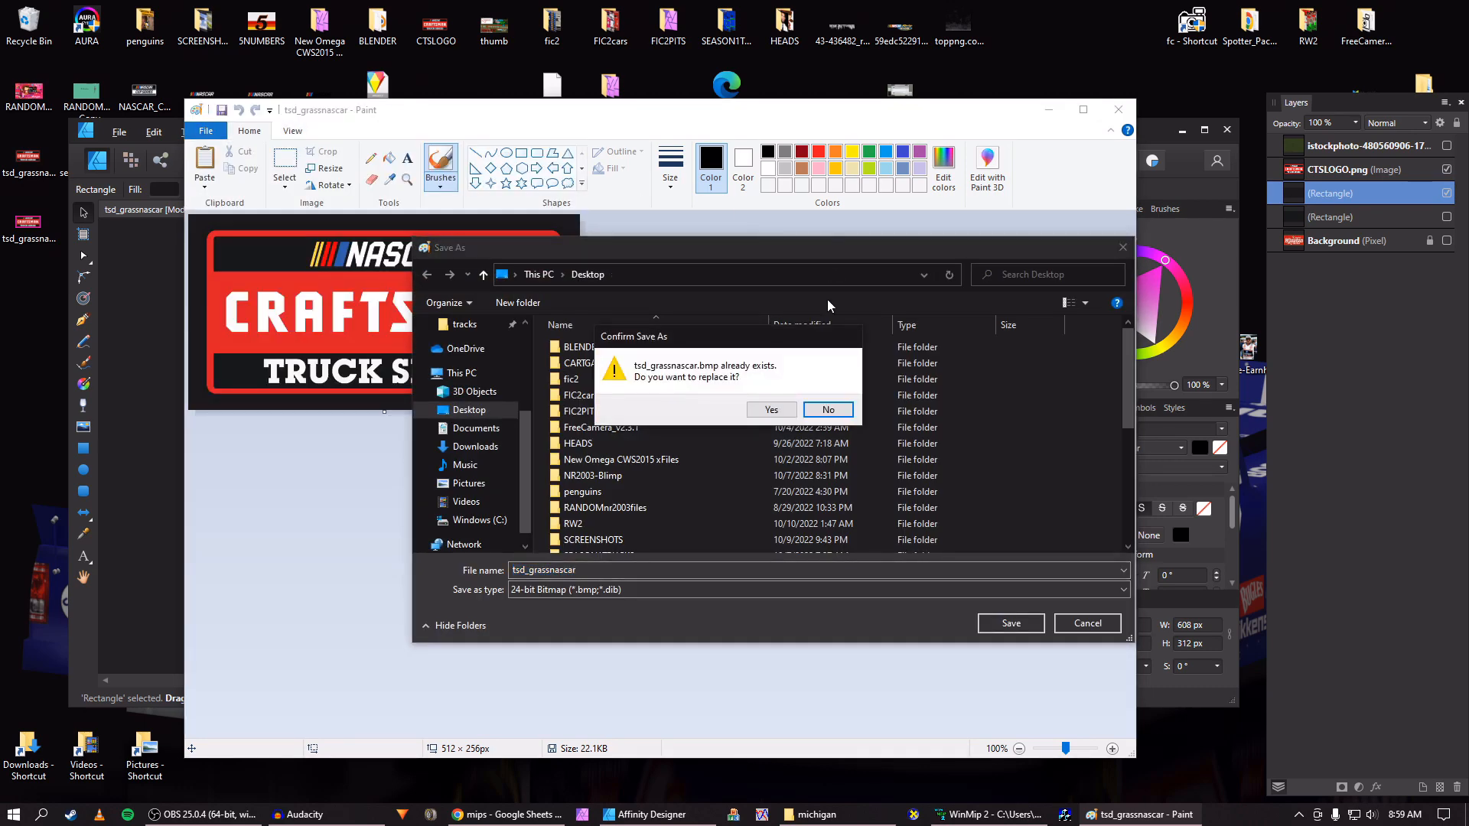
left_click(771, 410)
Switch to WinMip 2, close the old tsd_grassnascar.mip image, and open tsd_grassnascar.bmp from the Desktop
left_click(987, 814)
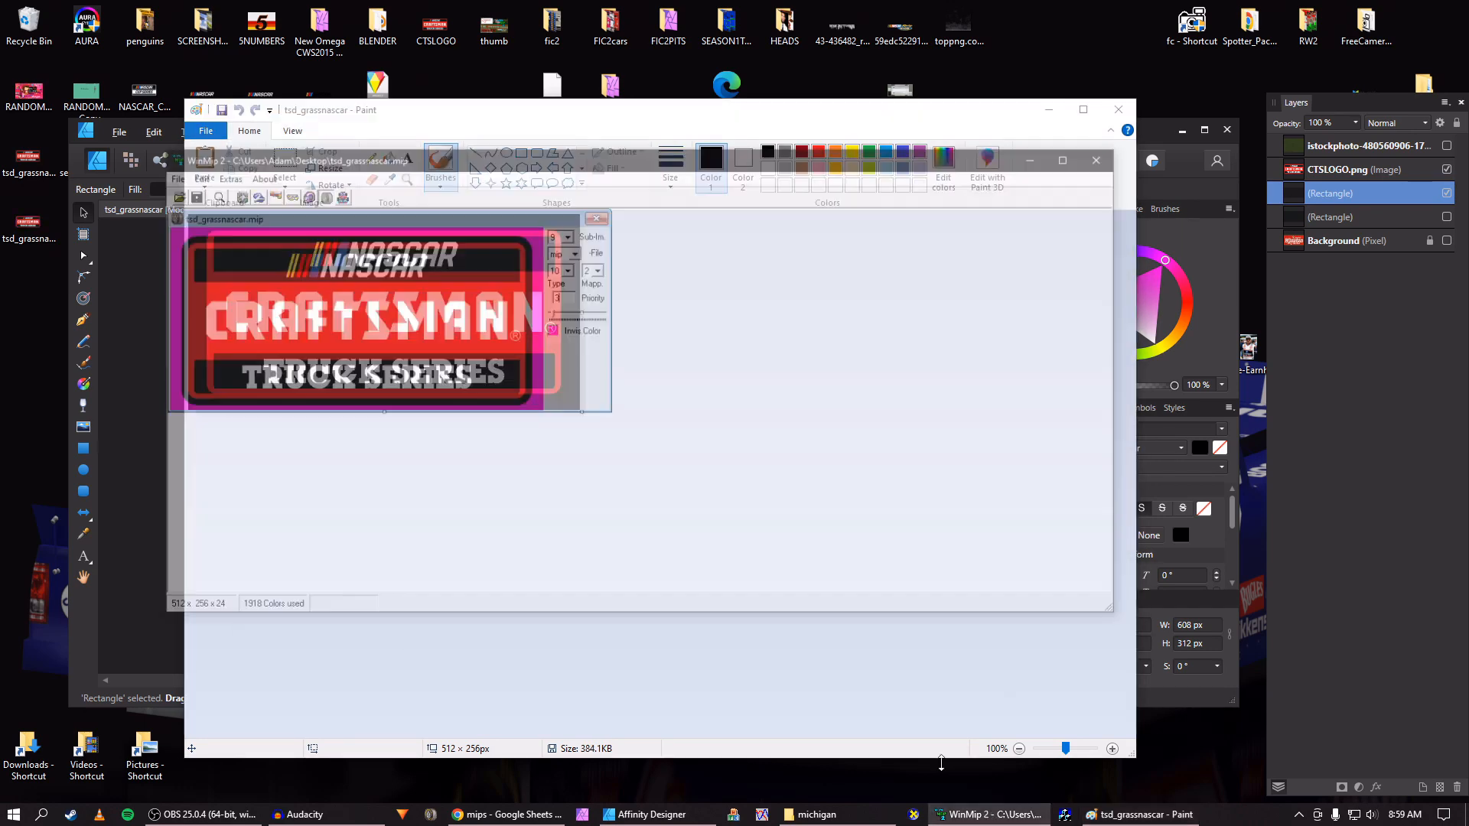
left_click(512, 135)
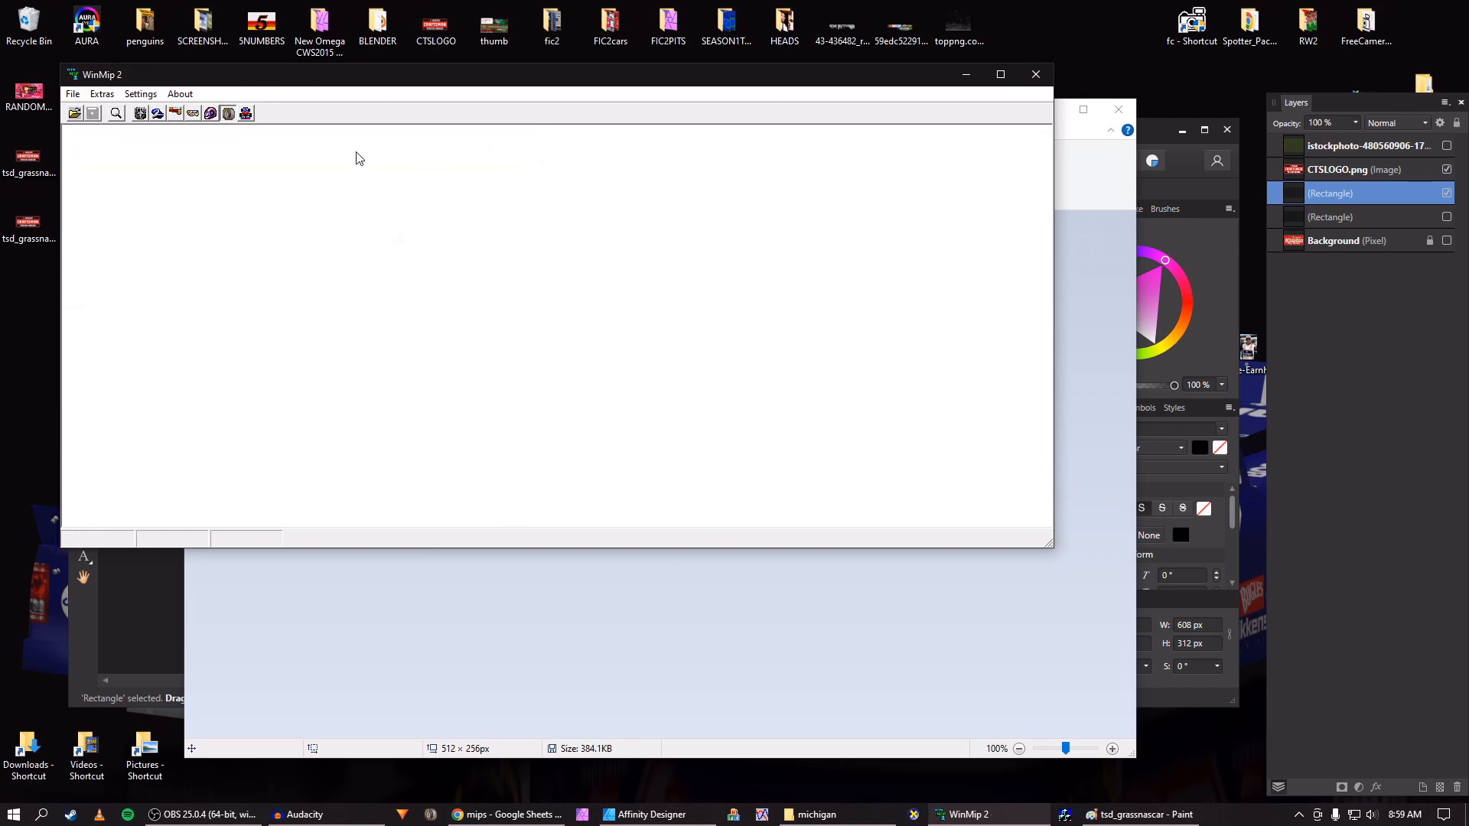
left_click(75, 113)
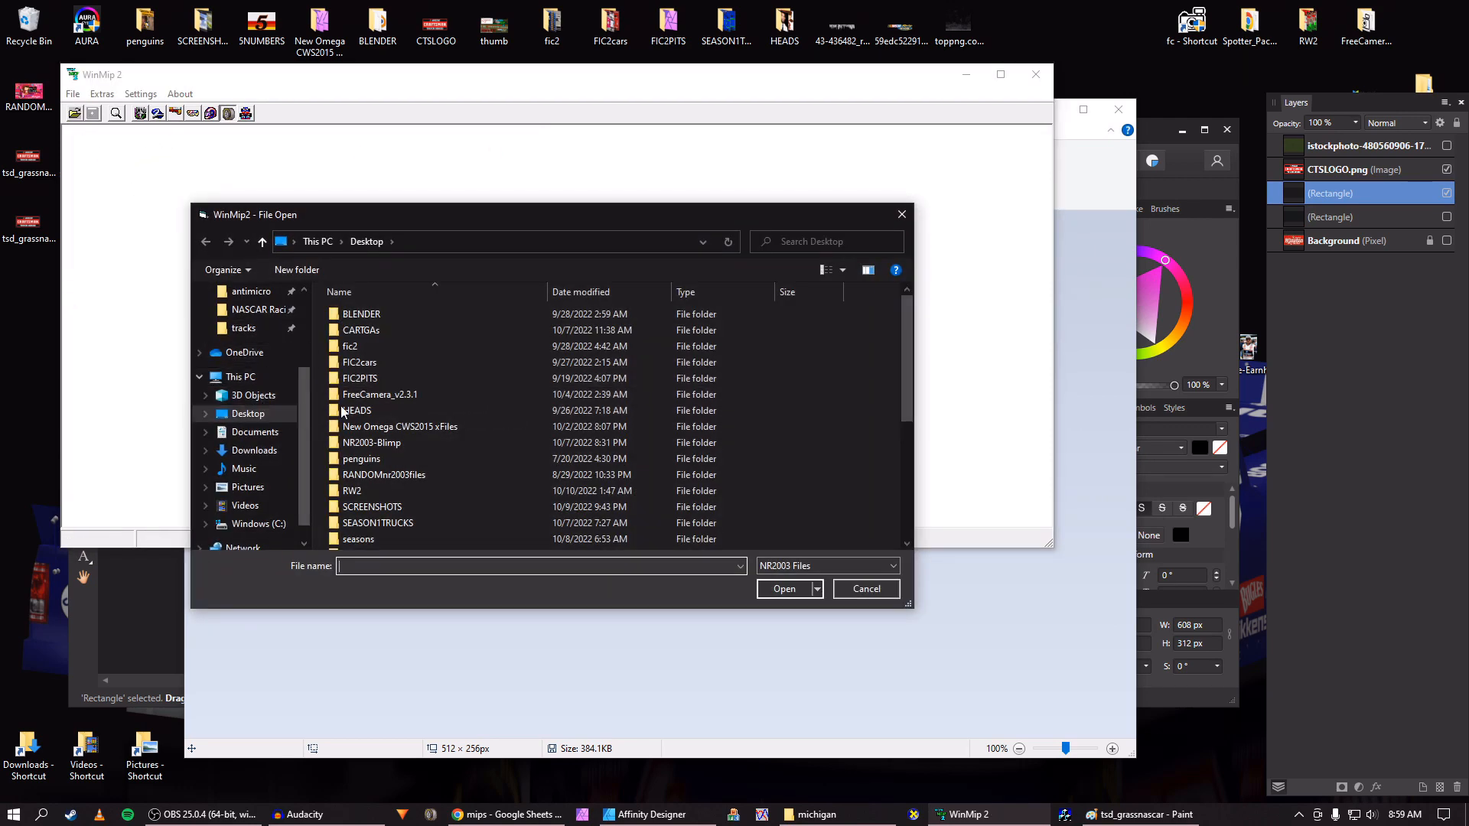
scroll(386, 490, "down", 5)
left_click(375, 525)
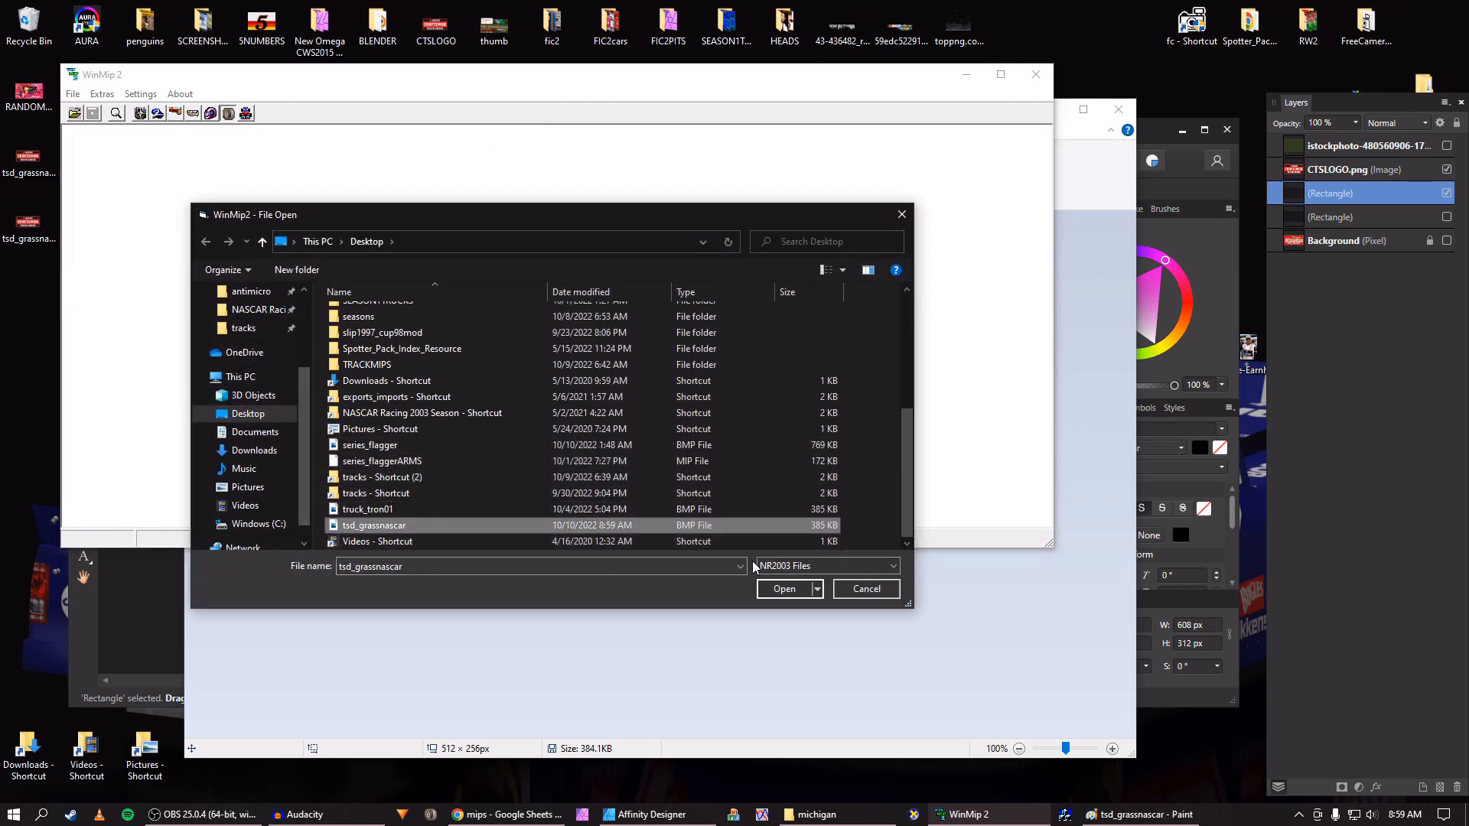
left_click(784, 589)
Convert the bitmap to mip format with mapping 2 and priority 3, and save it as tsd_grassnascar.mip
left_click(490, 154)
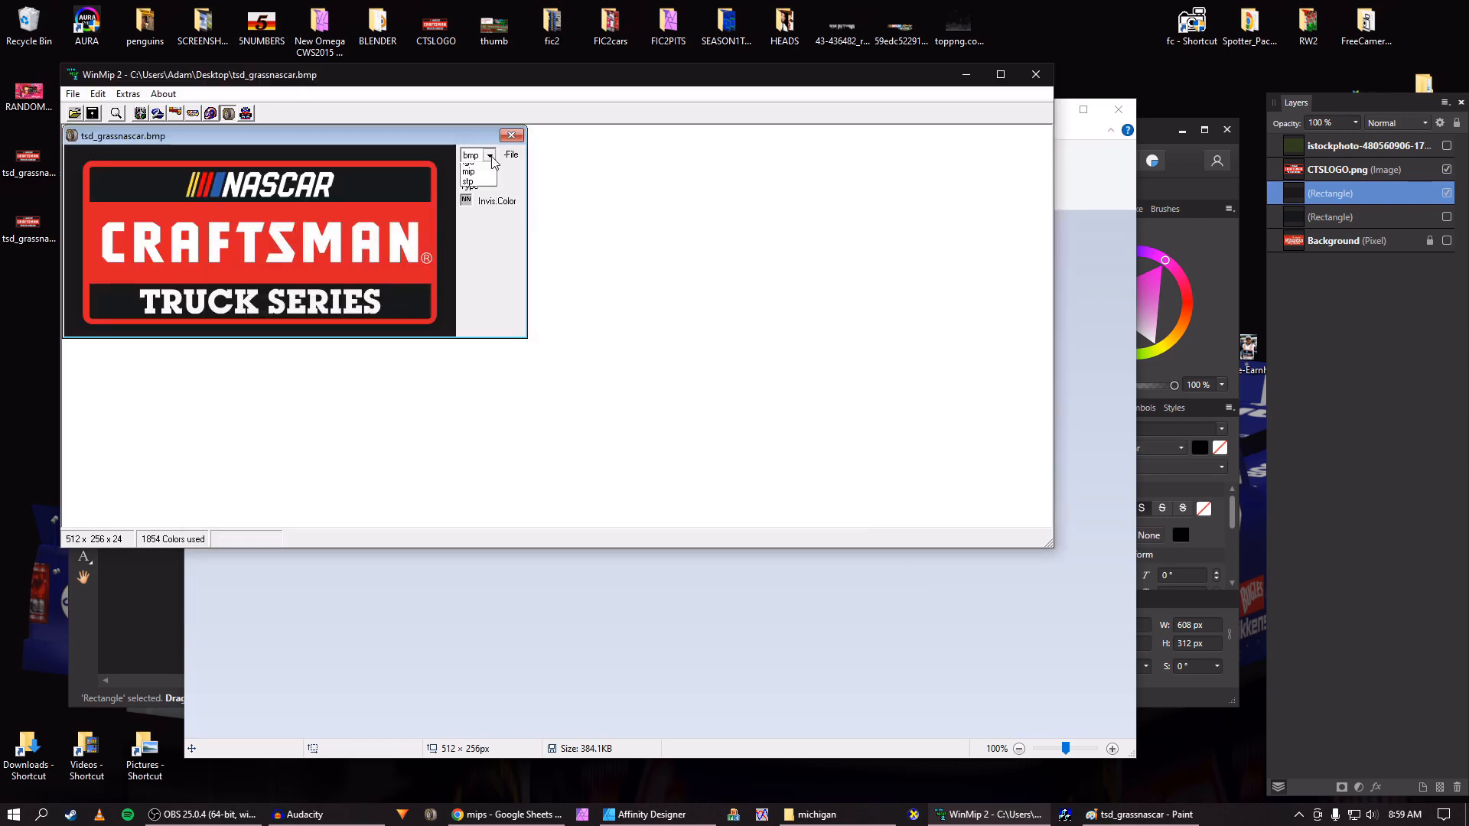
left_click(474, 176)
left_click(513, 189)
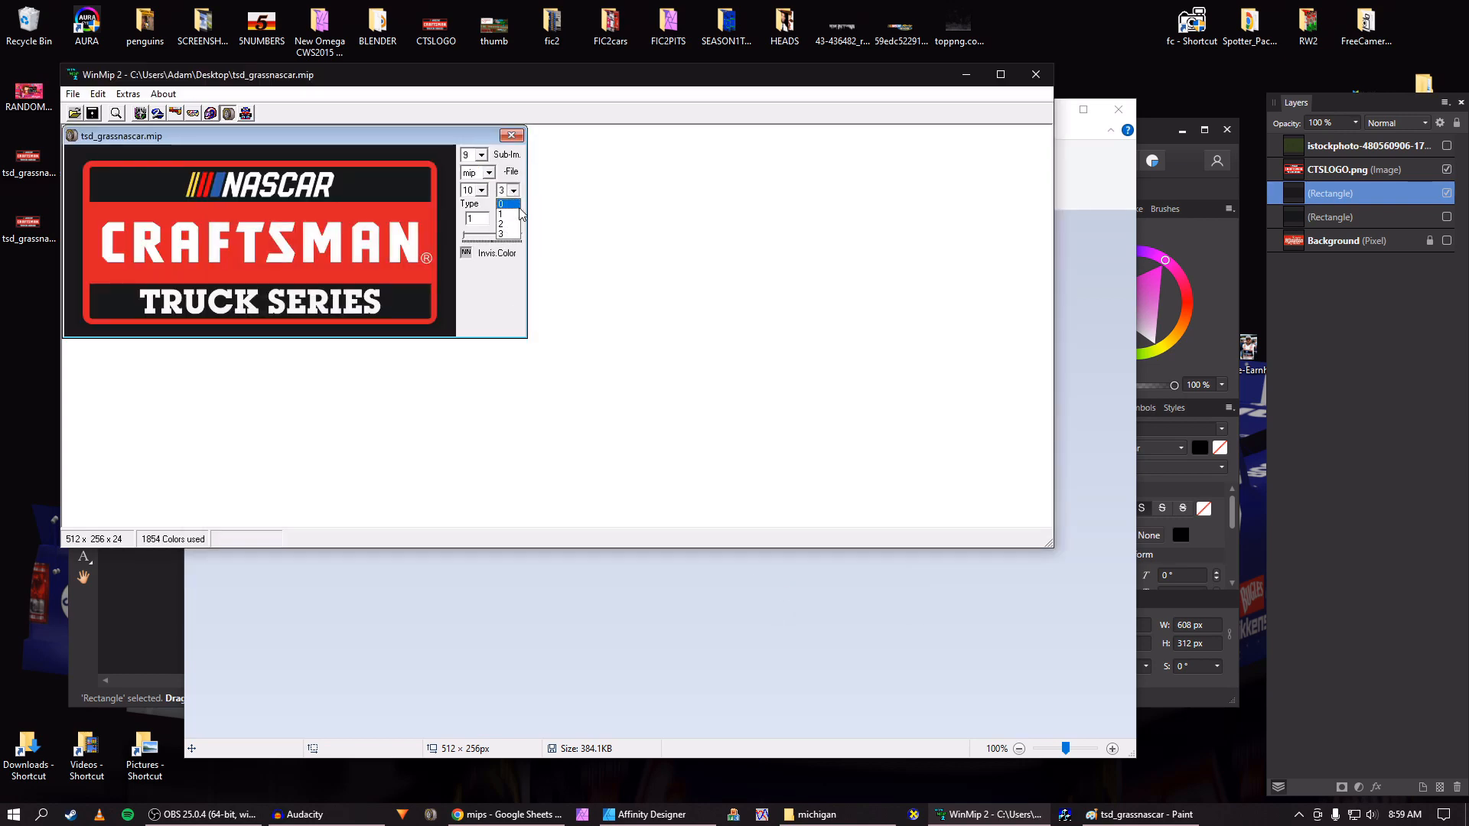
left_click(508, 222)
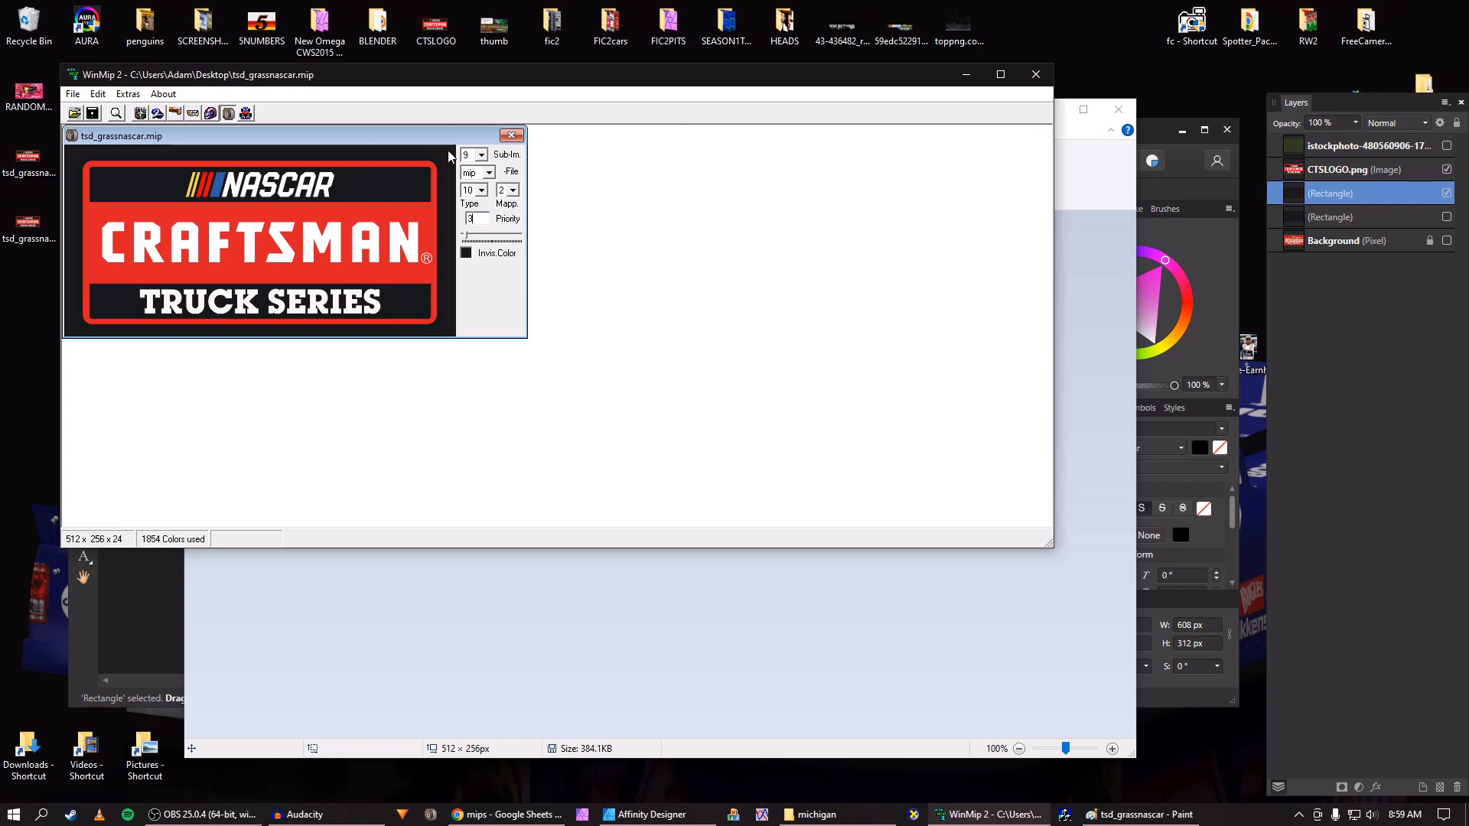
left_click(91, 113)
key("Return")
Show the desktop and open the NASCAR Racing 2003 Season installation folder
left_click(841, 819)
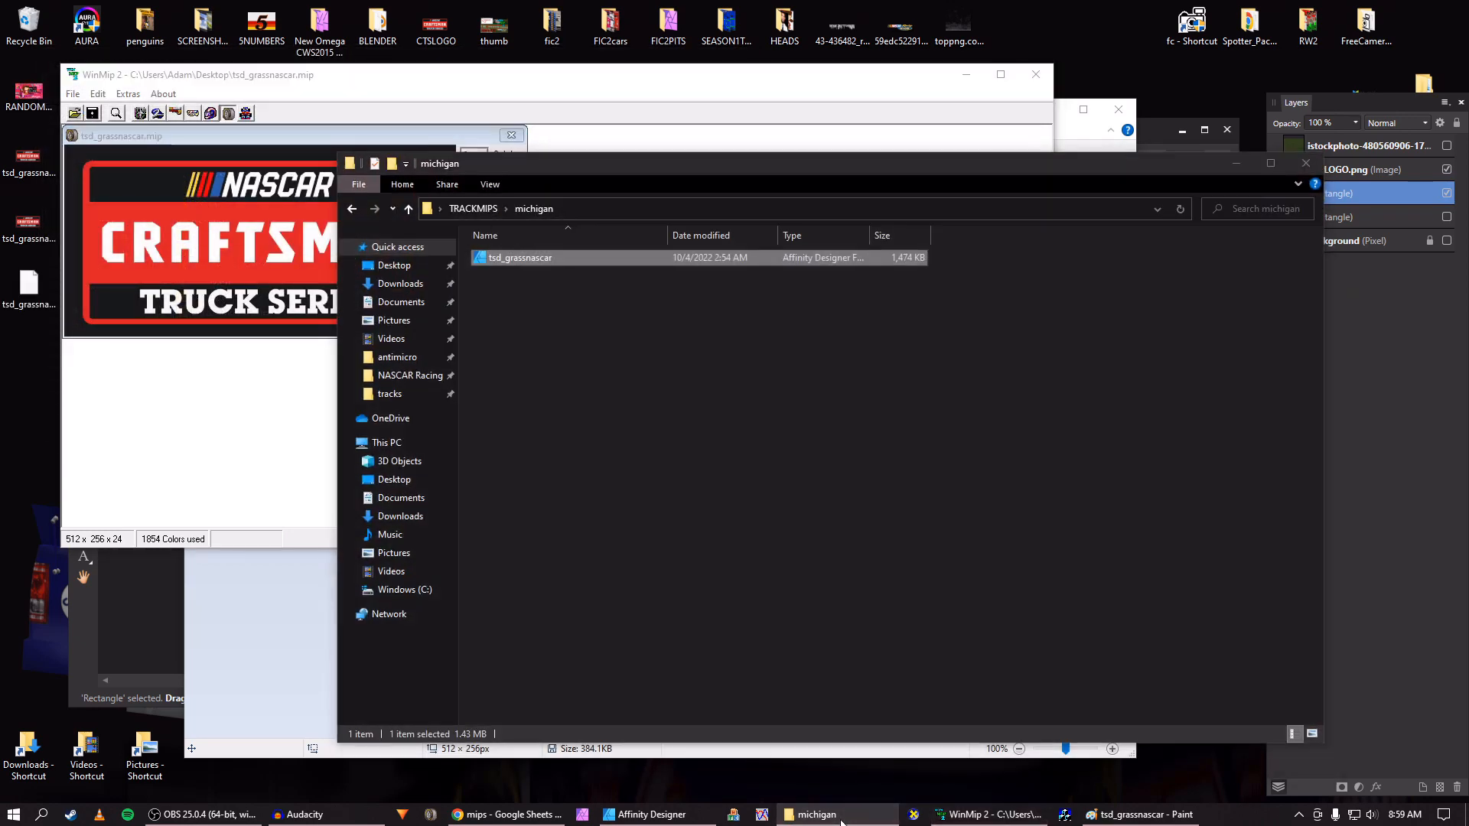
left_click(840, 821)
left_click(1466, 817)
double_click(1404, 744)
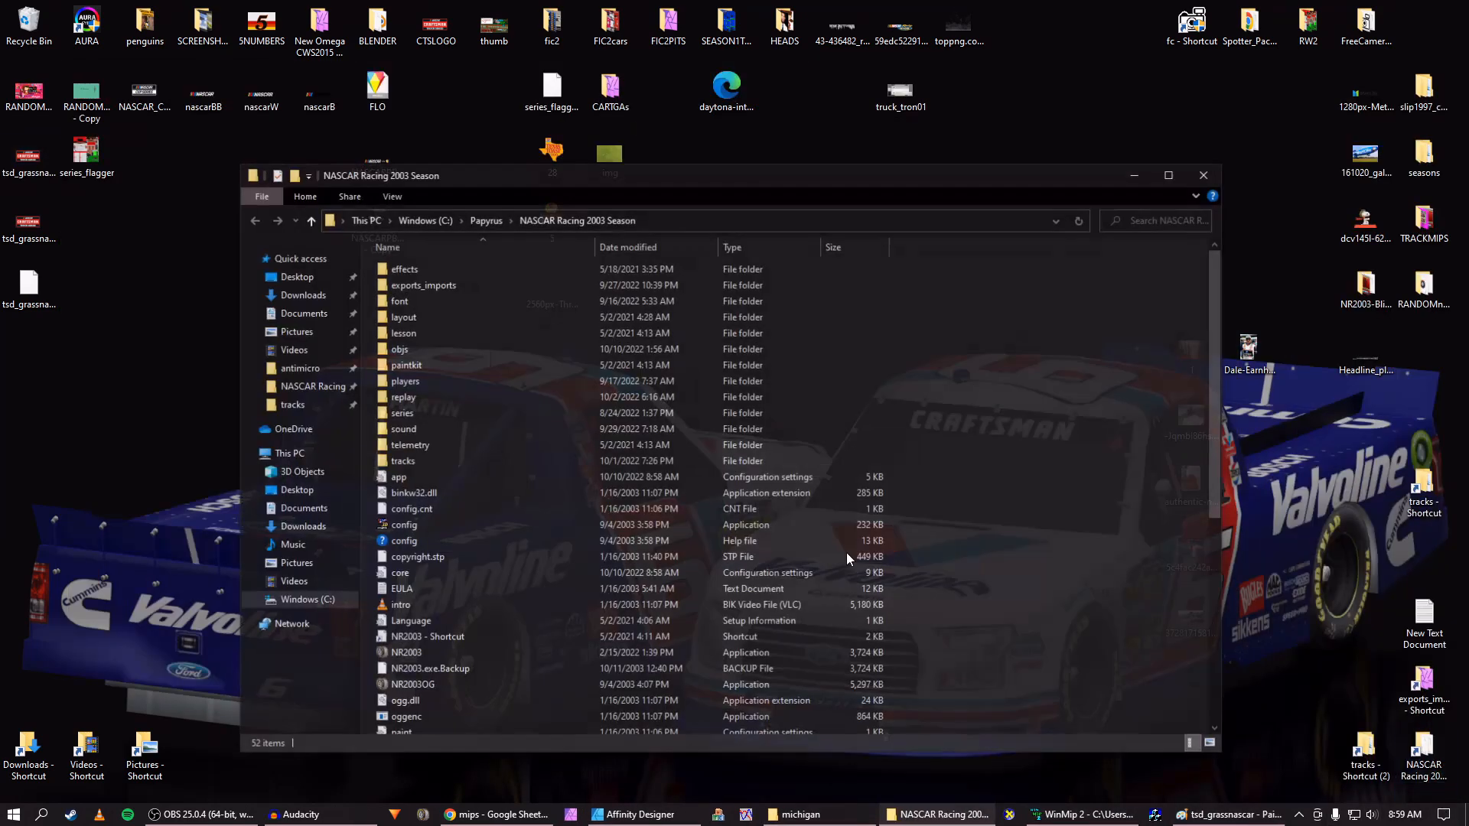
Move the new tsd_grassnascar MIP file from the desktop into the tracks\michigan folder, replacing the existing one
double_click(420, 459)
scroll(417, 523, "down", 5)
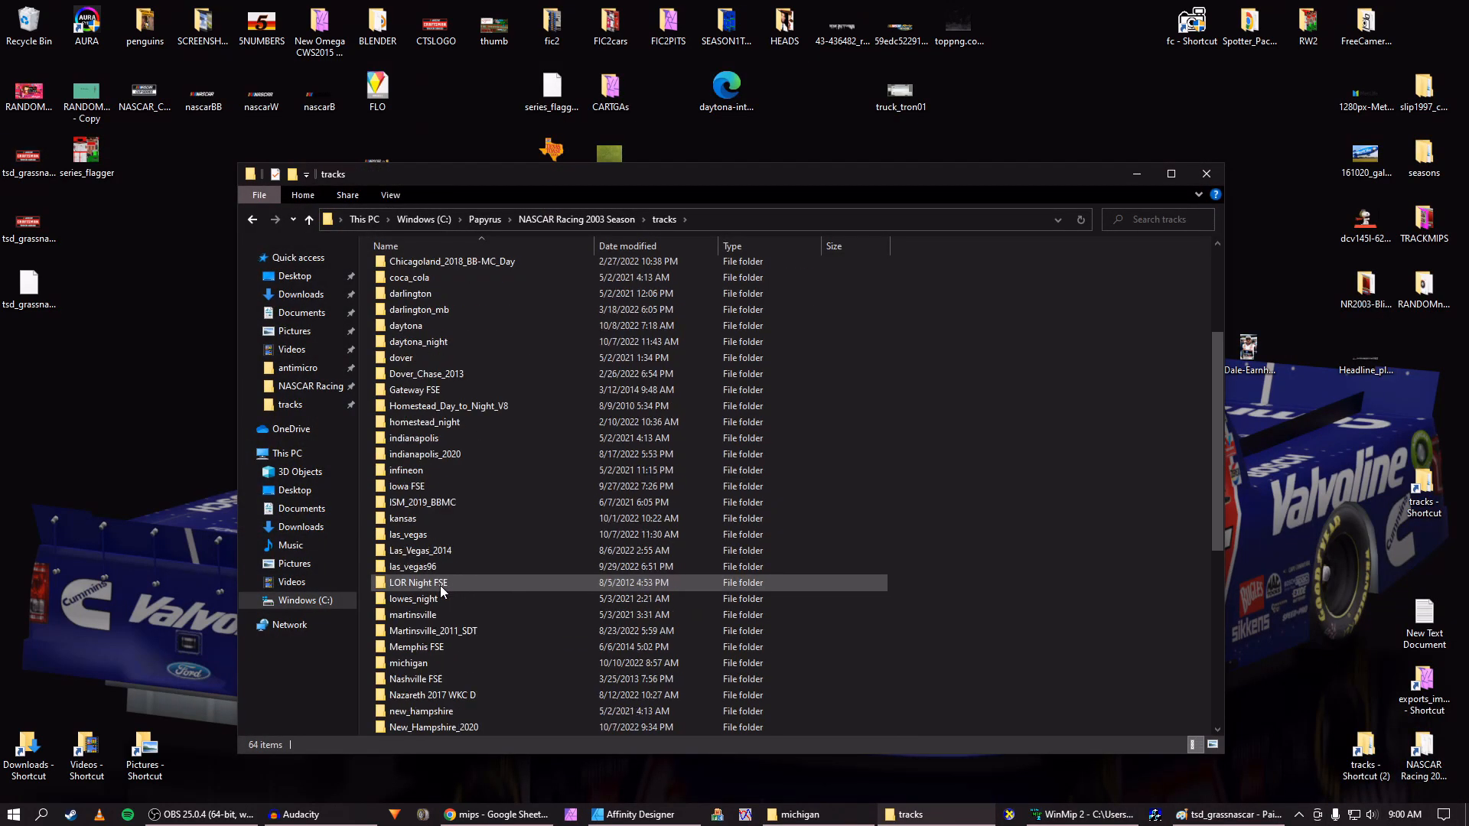
double_click(413, 609)
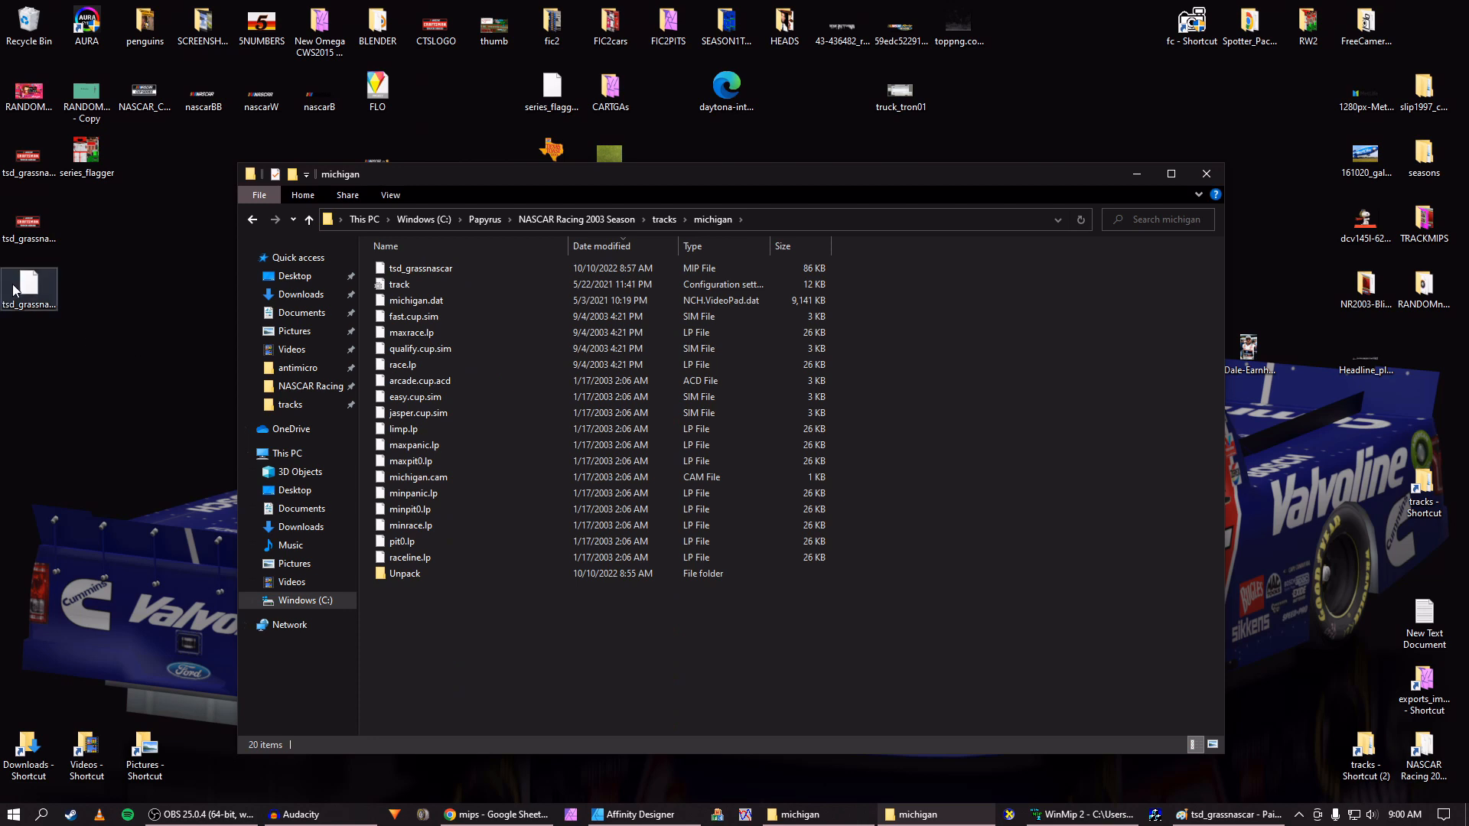
left_click_drag(19, 290, 478, 654)
left_click(643, 317)
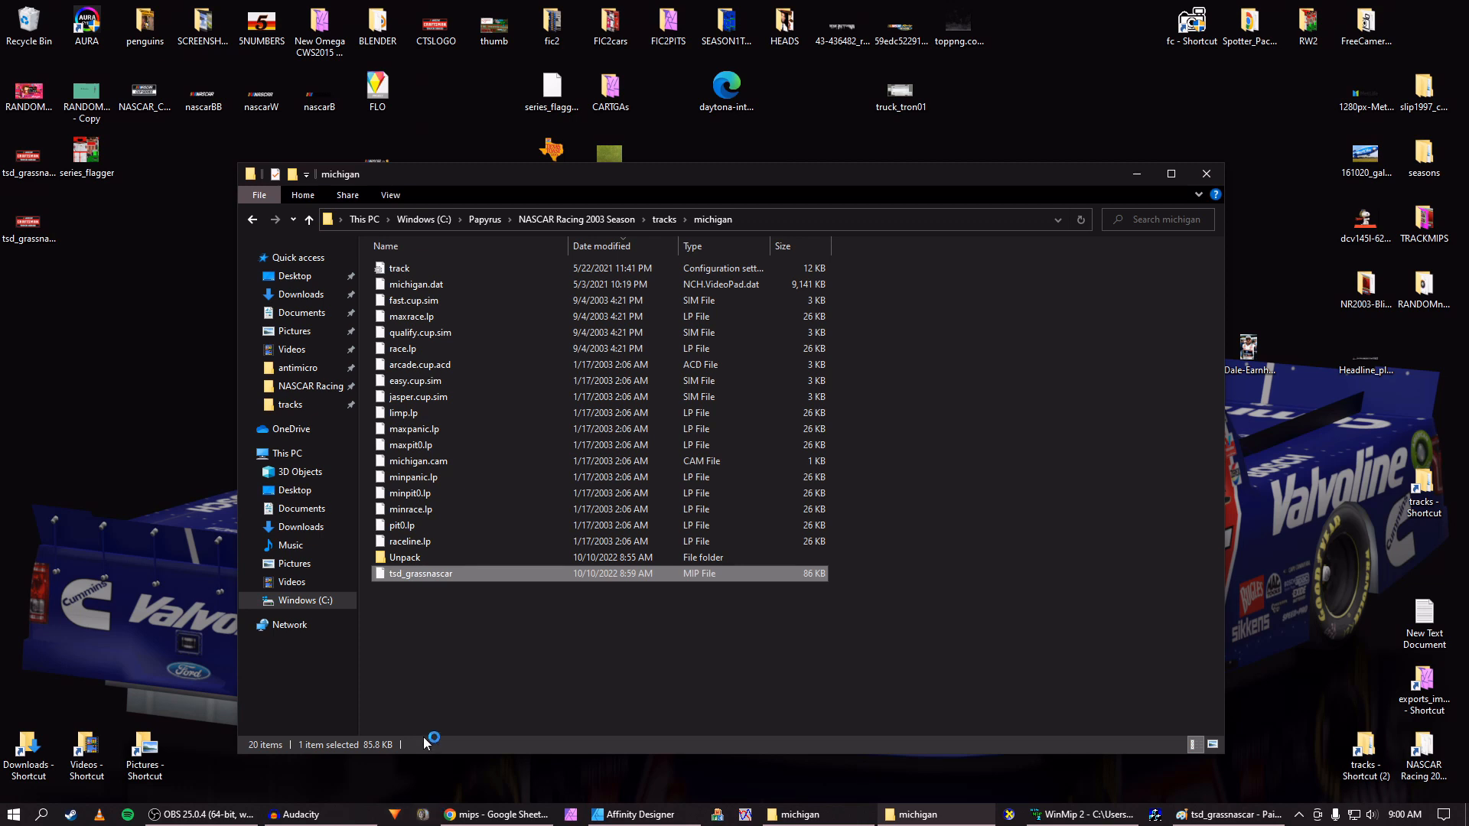
Start a single race weekend at Michigan in NASCAR Racing 2003 Season and examine the updated infield logo in the full-screen replay view
left_click(394, 814)
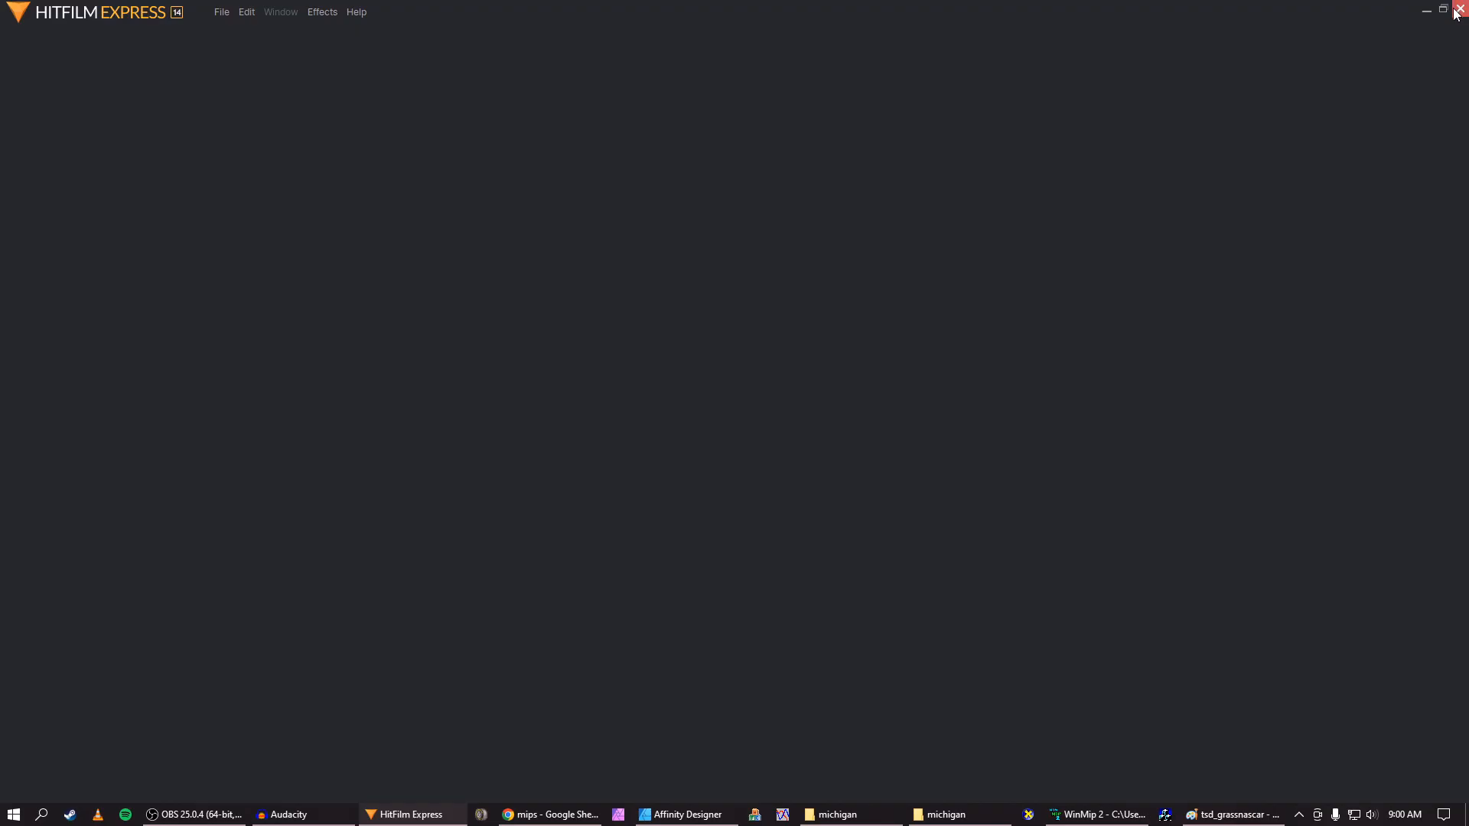
left_click(1459, 10)
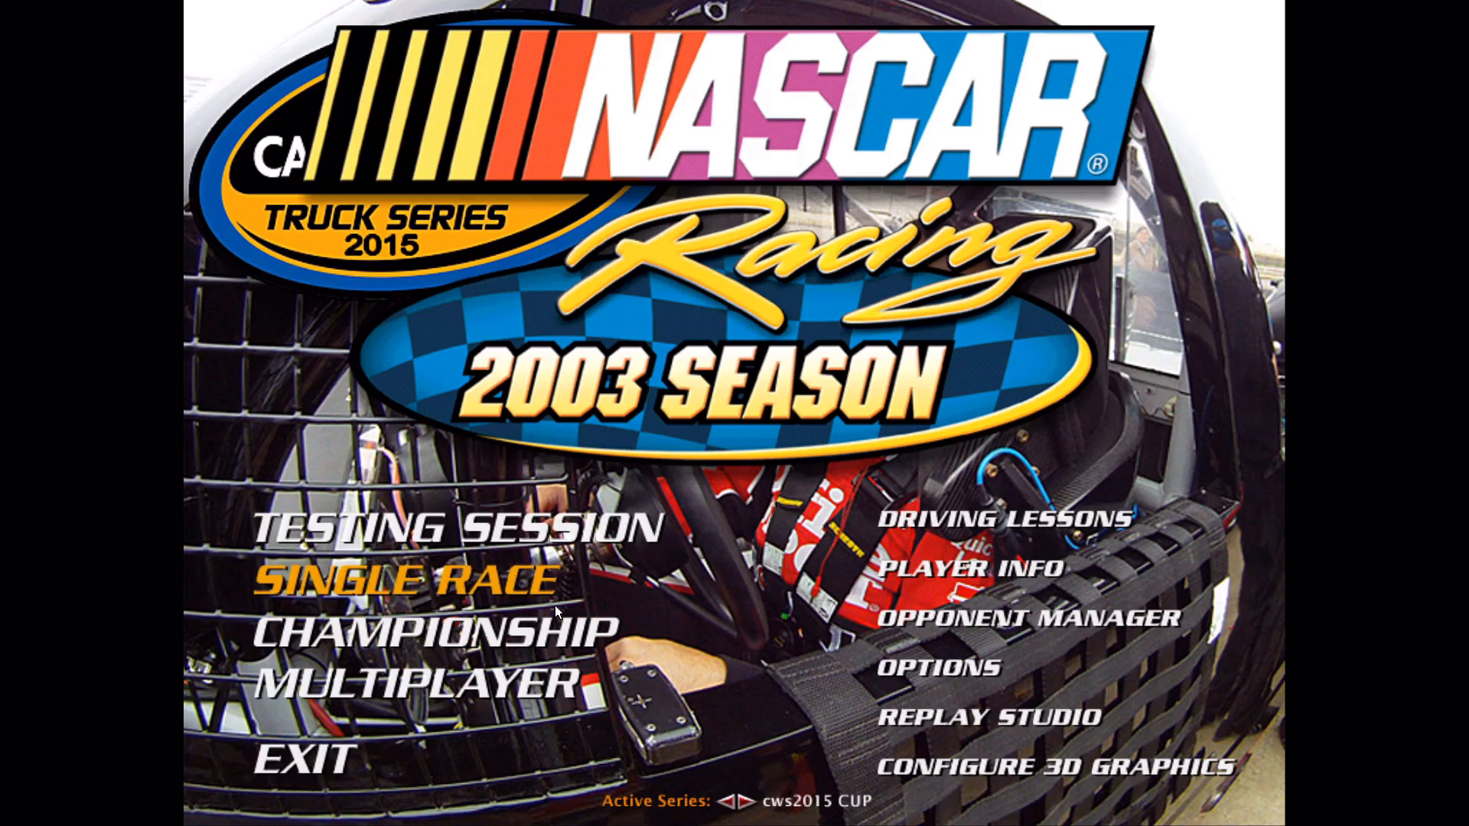
left_click(554, 603)
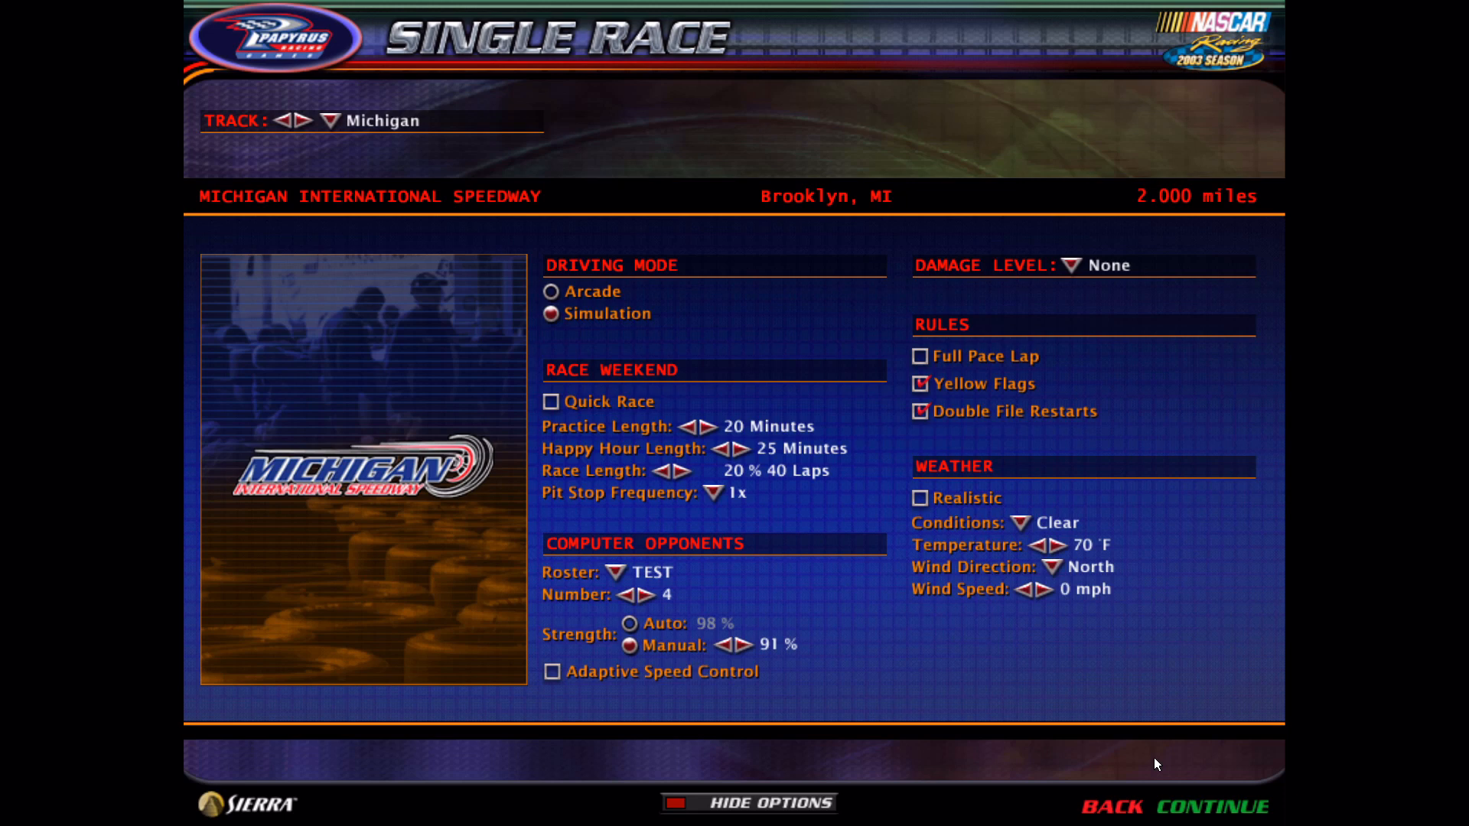
left_click(1186, 802)
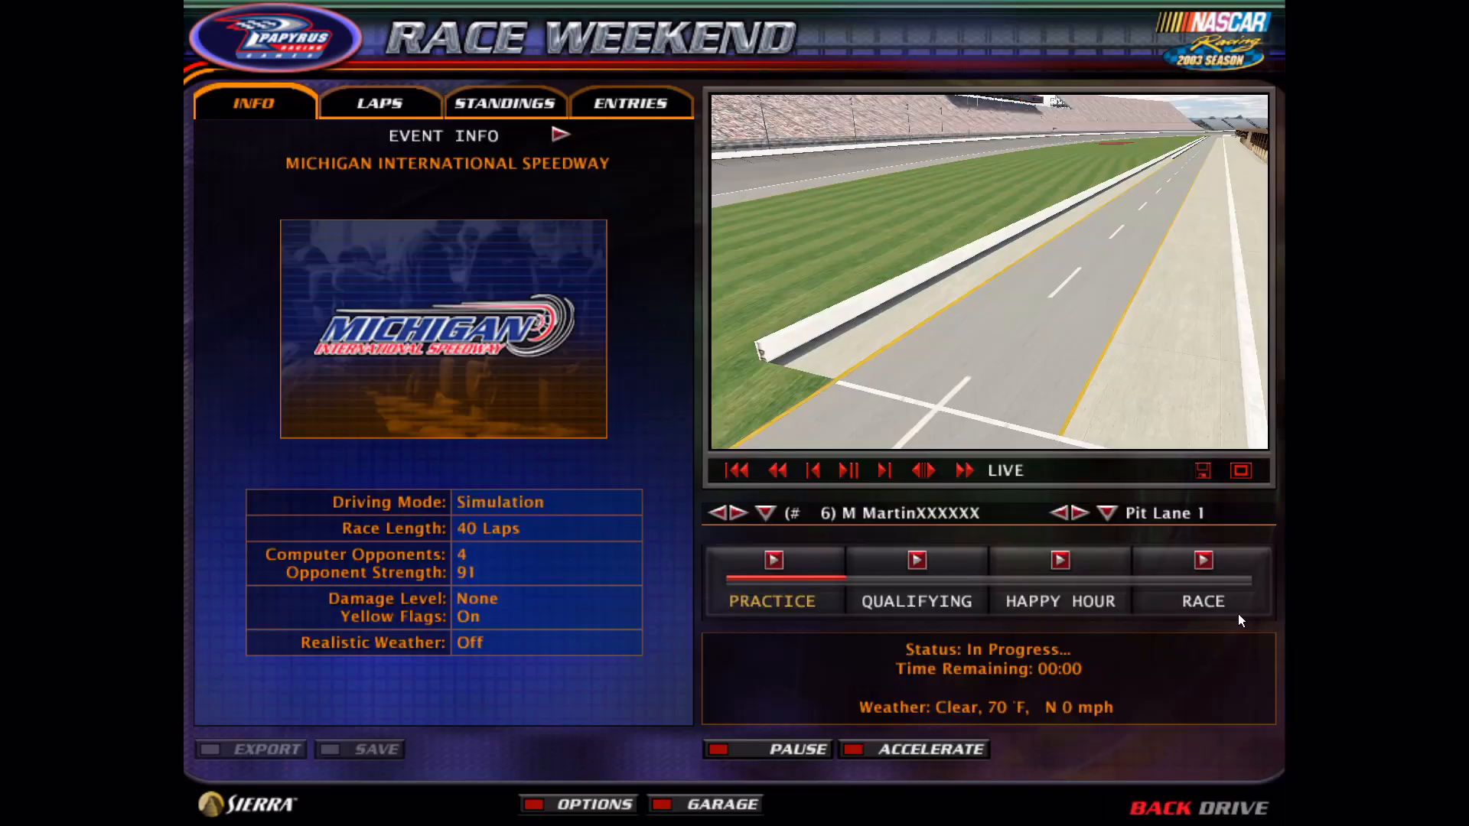
left_click(1241, 470)
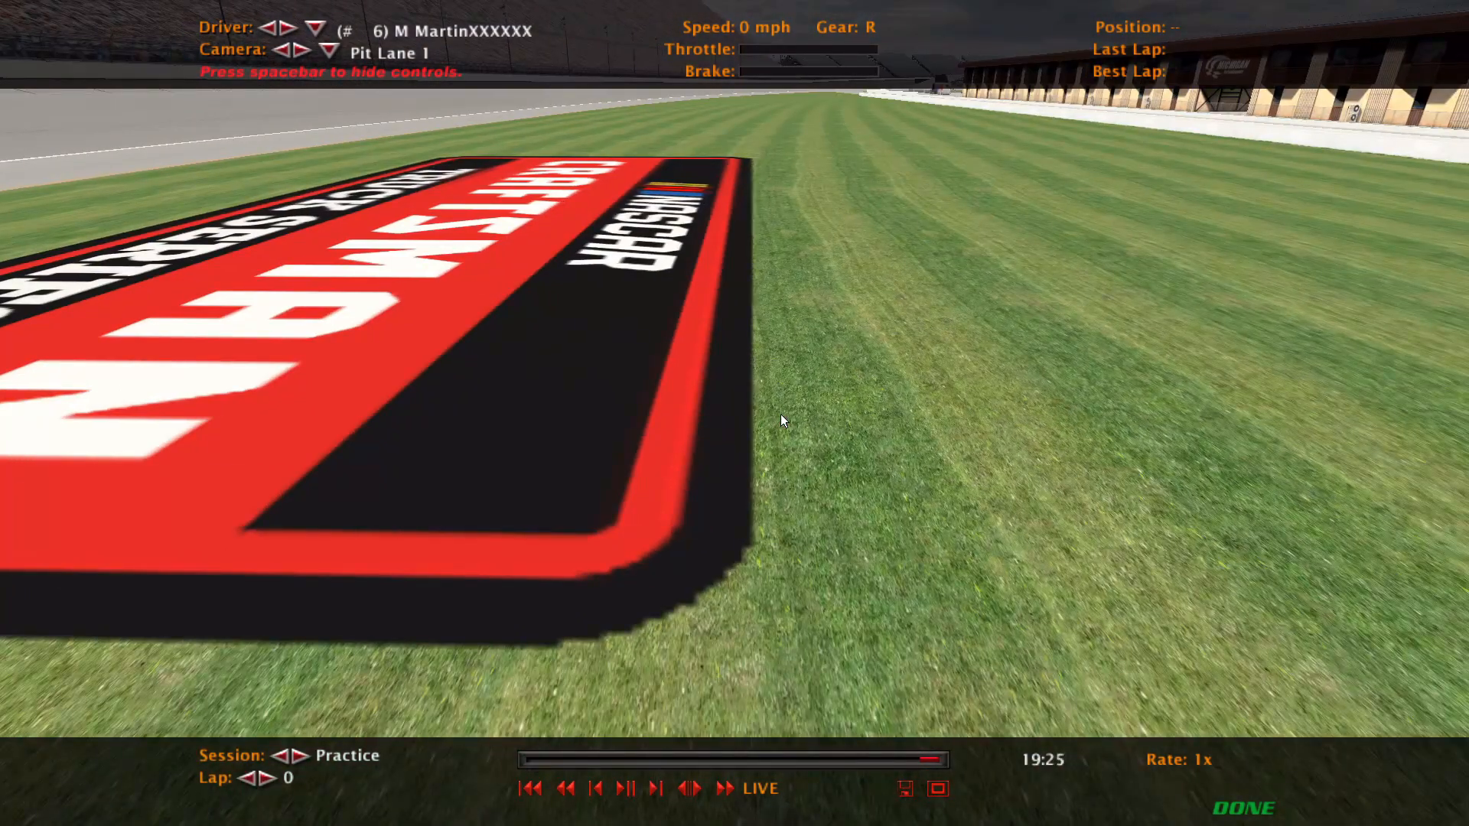
Leave the full-screen replay and race weekend, and exit the game to the desktop
key("Escape")
left_click(477, 520)
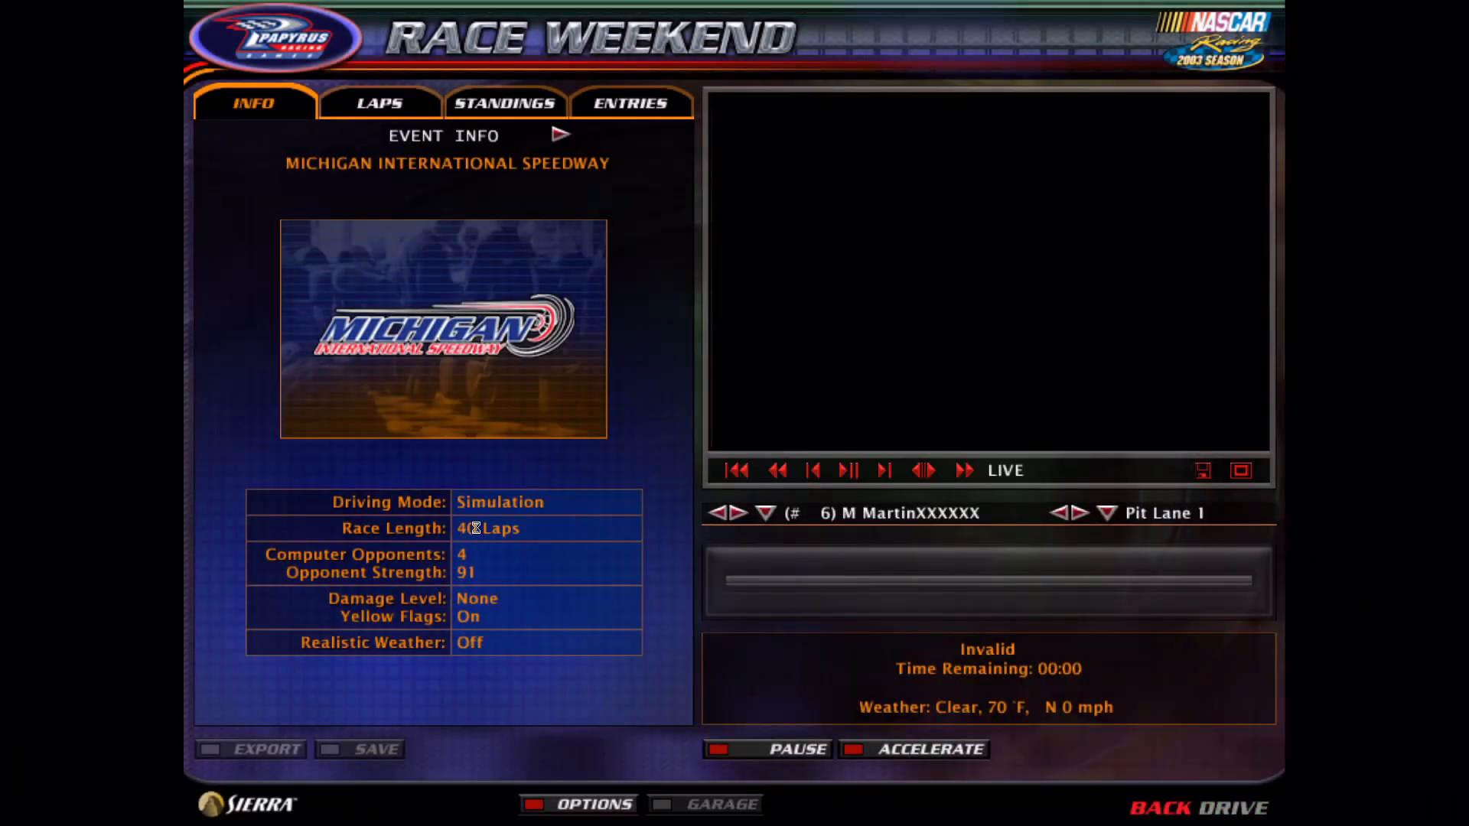
key("Escape")
key("Escape")
key("Escape")
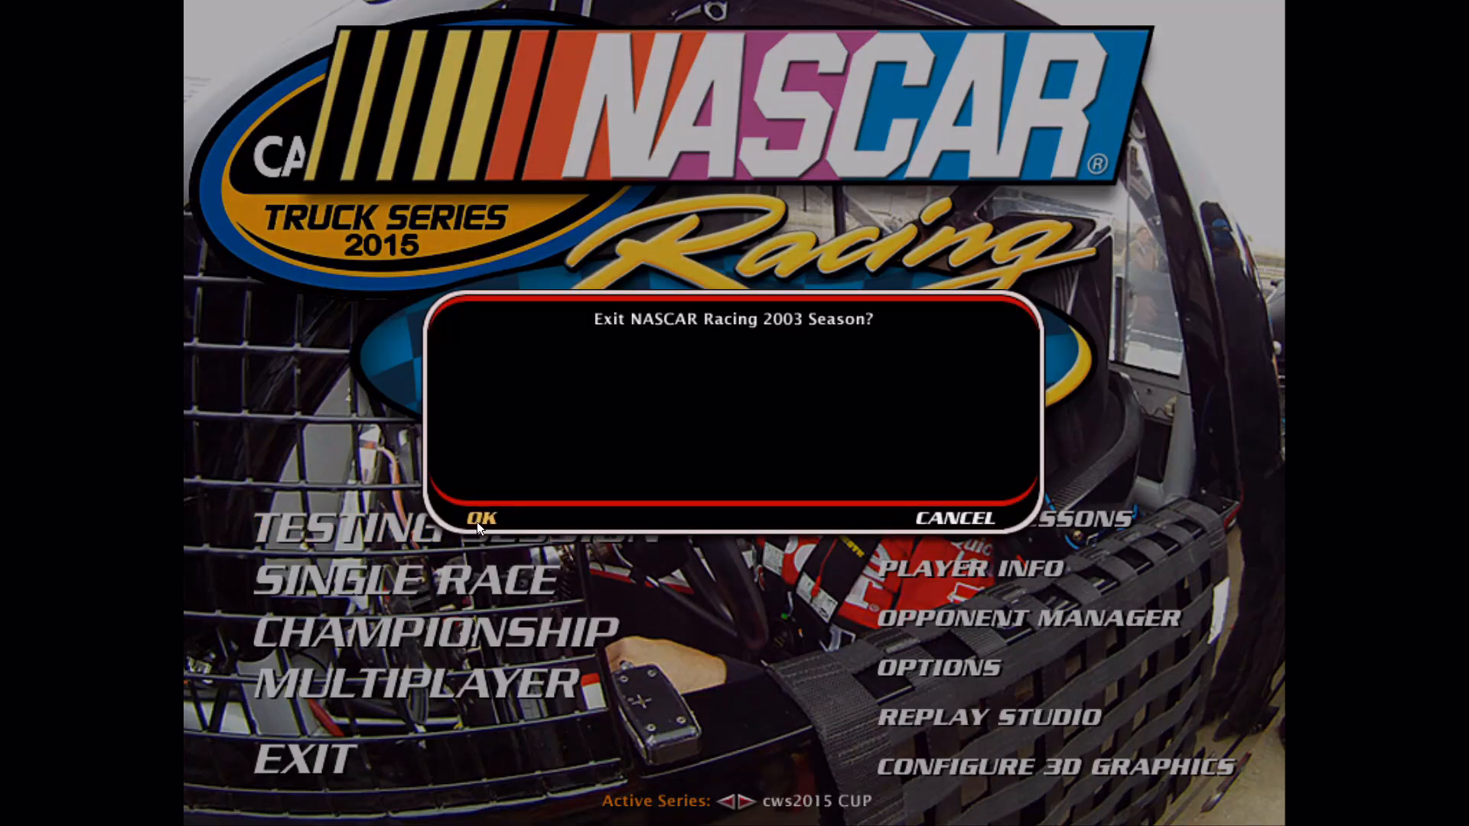
left_click(477, 519)
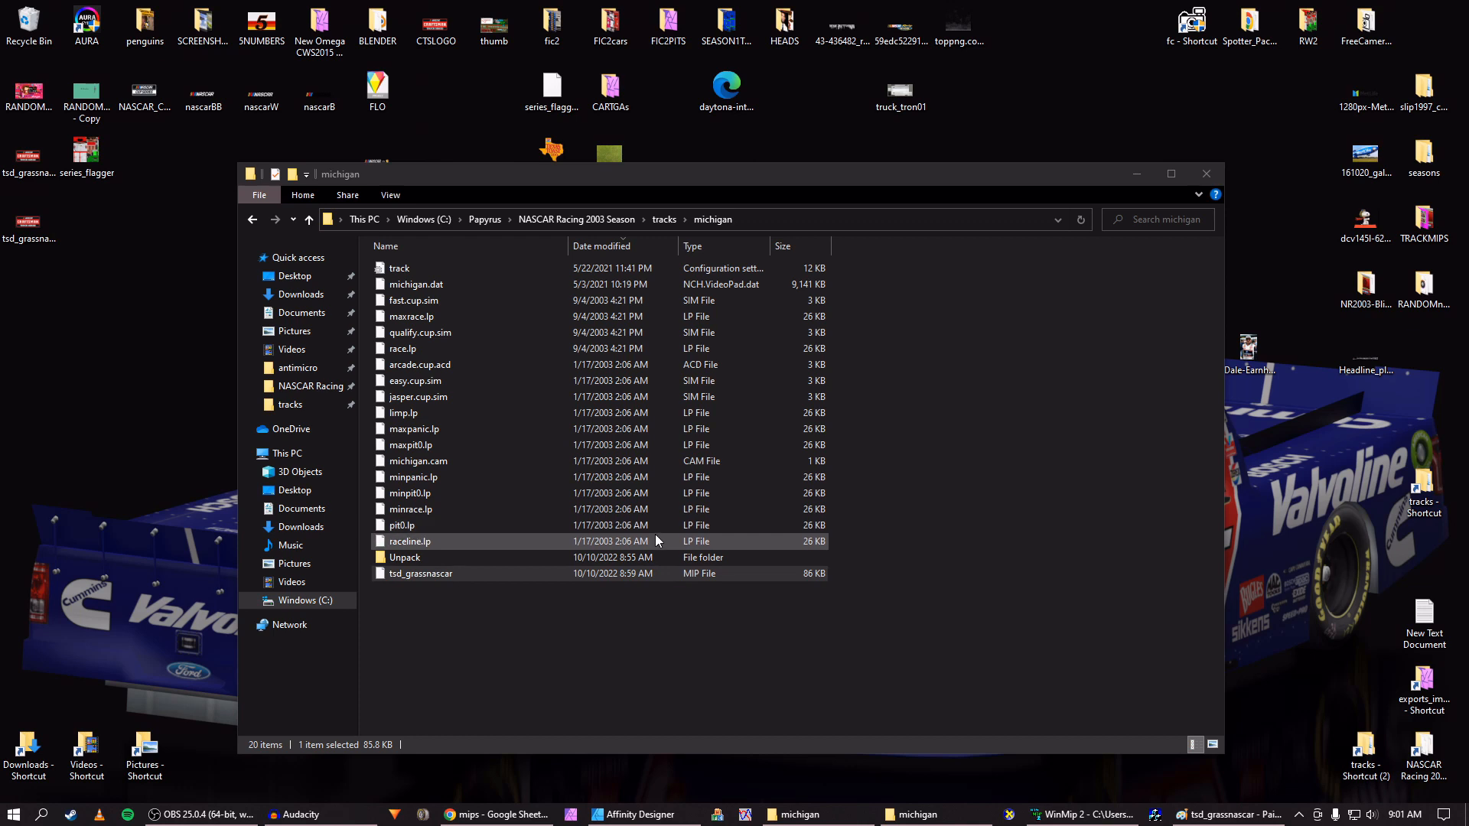
left_click(651, 819)
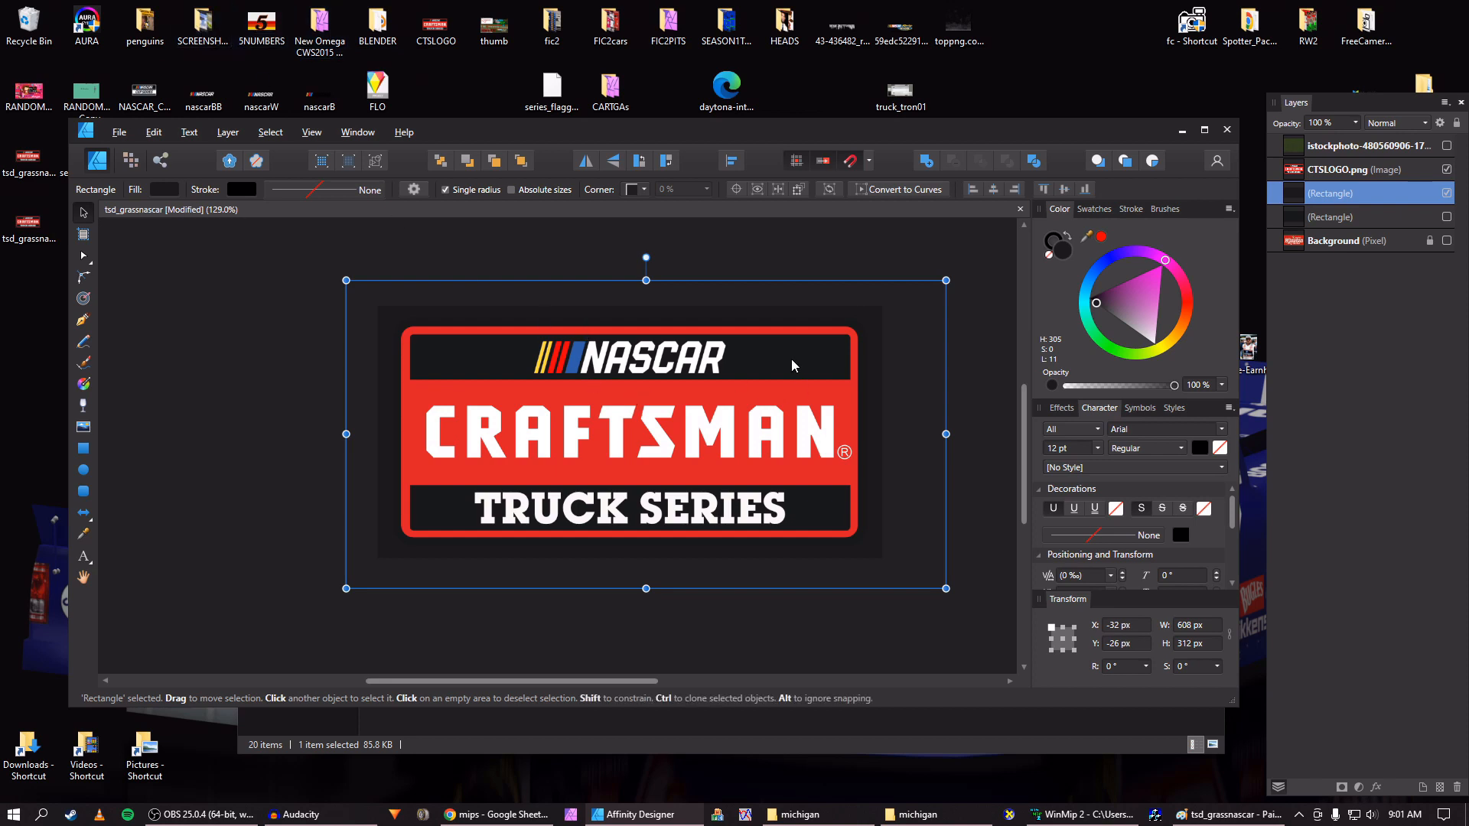
left_click(688, 406)
mouse_move(959, 130)
left_mouse_down()
mouse_move(935, 375)
mouse_move(945, 154)
left_mouse_up()
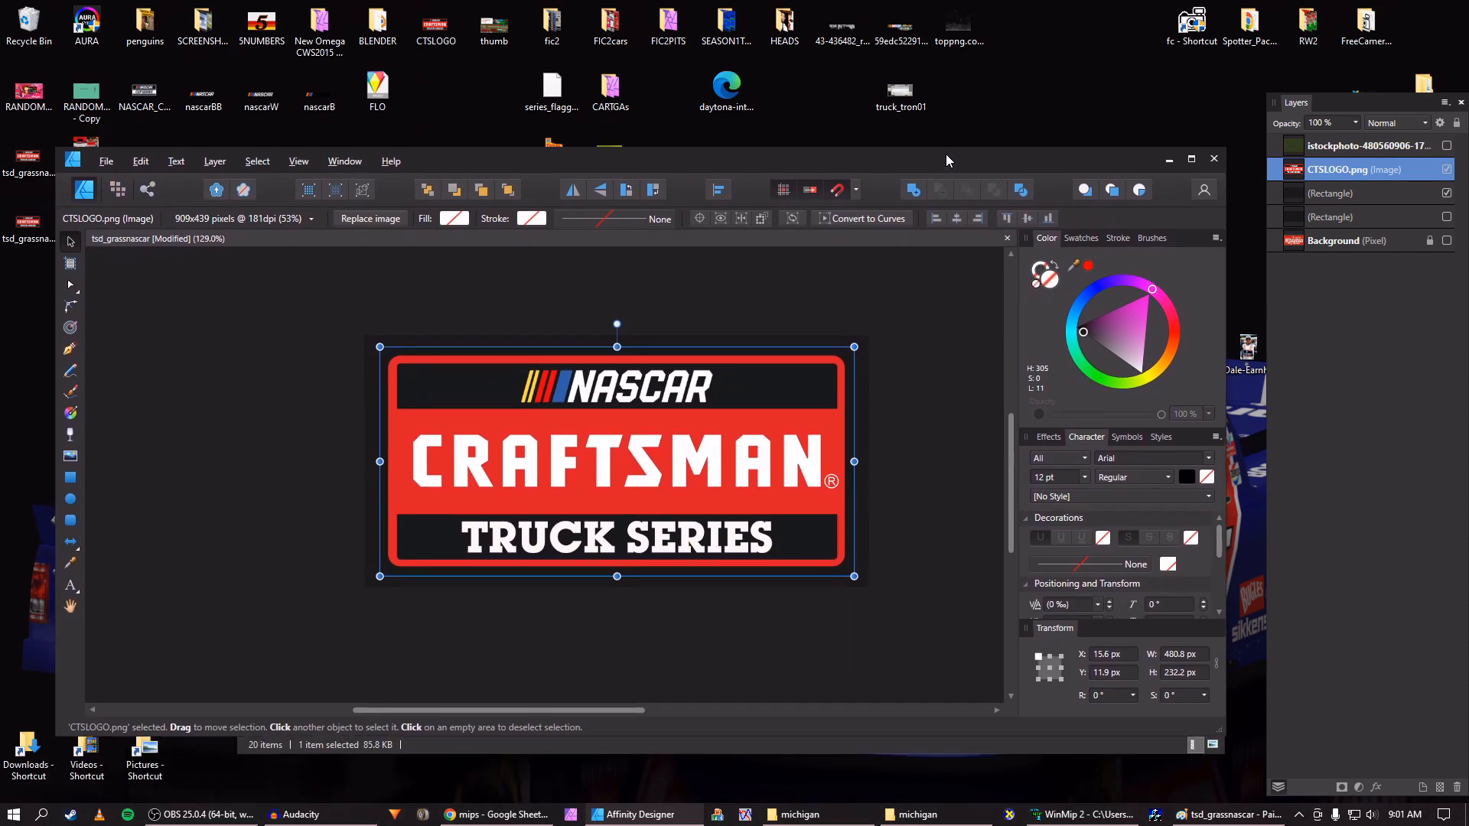
double_click(195, 28)
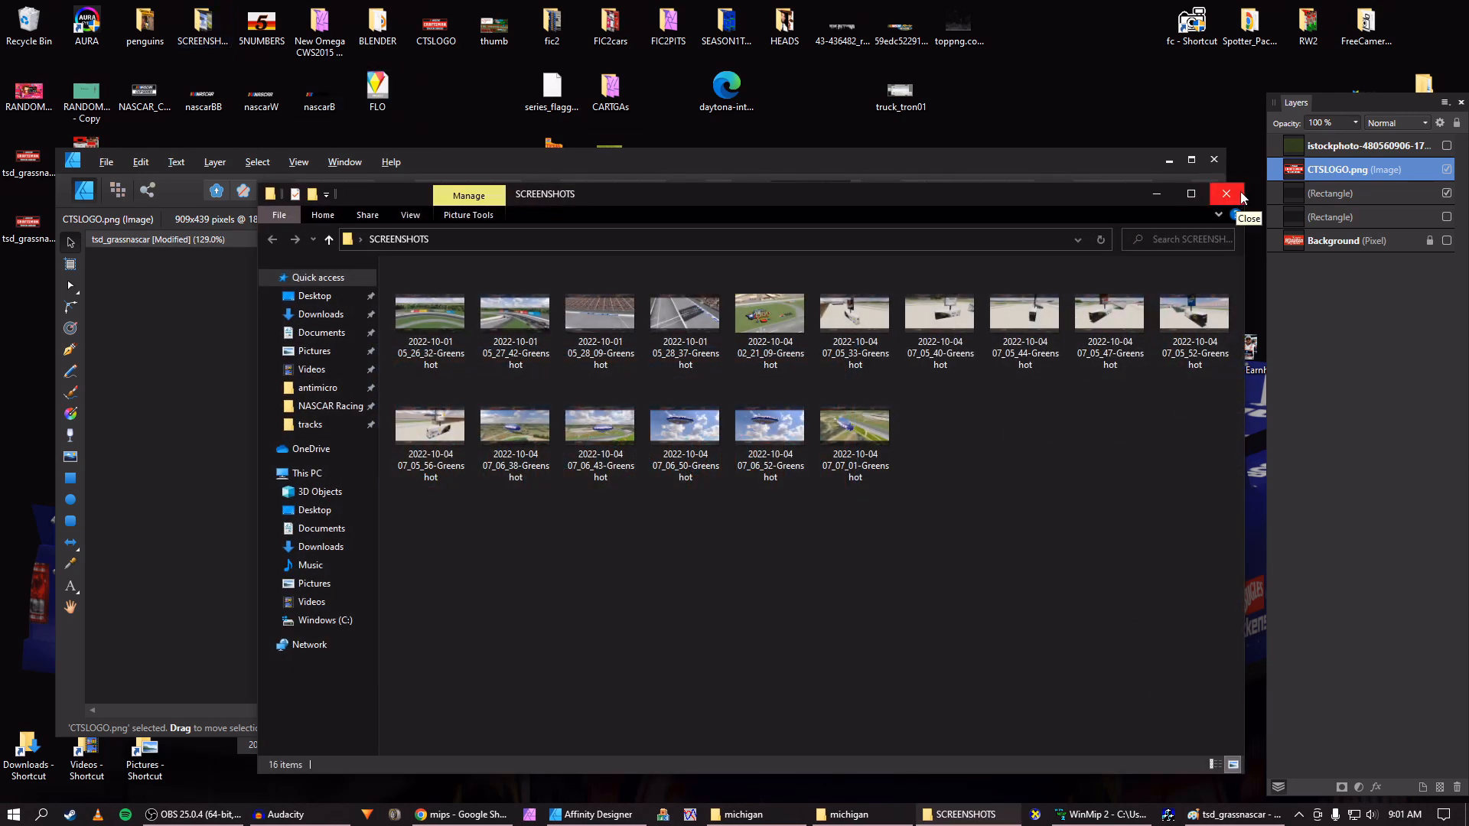
left_click(770, 314)
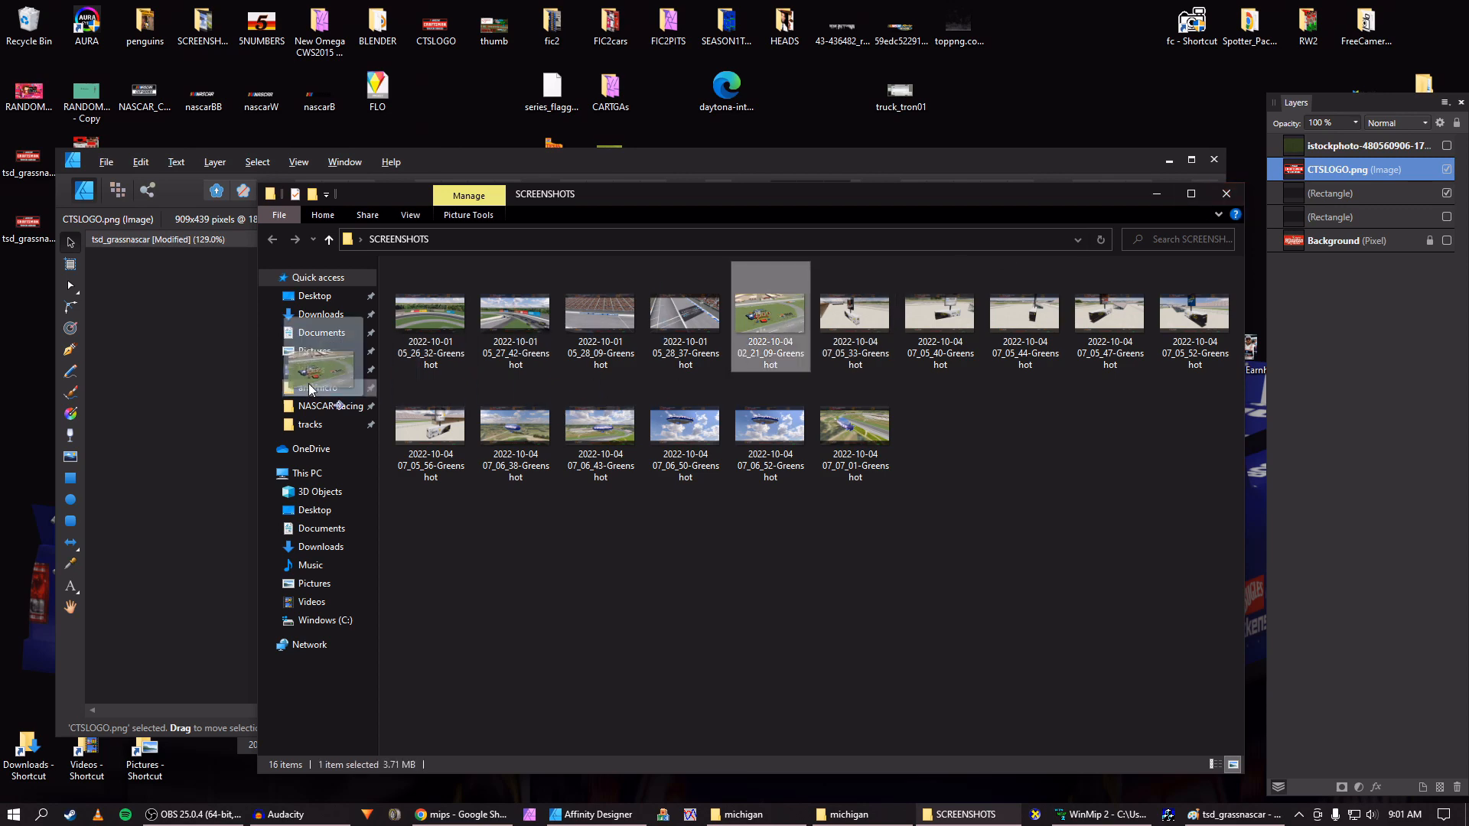
left_click(165, 454)
Shift the placed screenshot across the artboard to bring its Texas speedway infield grass into view, ending at about X -1524 px, Y -443 px
left_click_drag(546, 505, 613, 378)
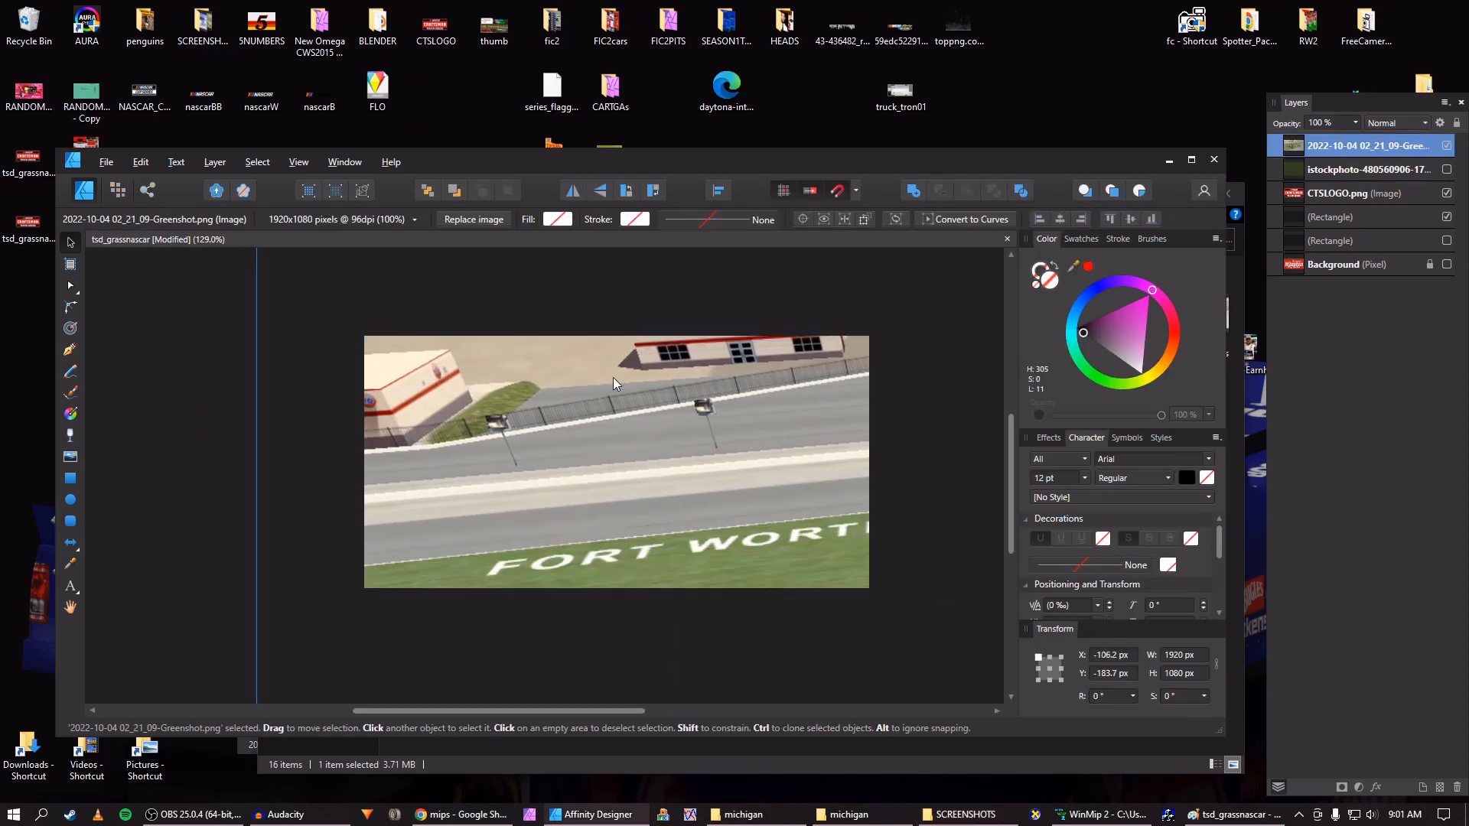
left_click_drag(609, 655, 574, 360)
left_click_drag(713, 444, 381, 361)
left_click_drag(916, 463, 550, 474)
left_click_drag(794, 497, 445, 498)
left_click_drag(618, 499, 505, 499)
left_click_drag(678, 503, 629, 493)
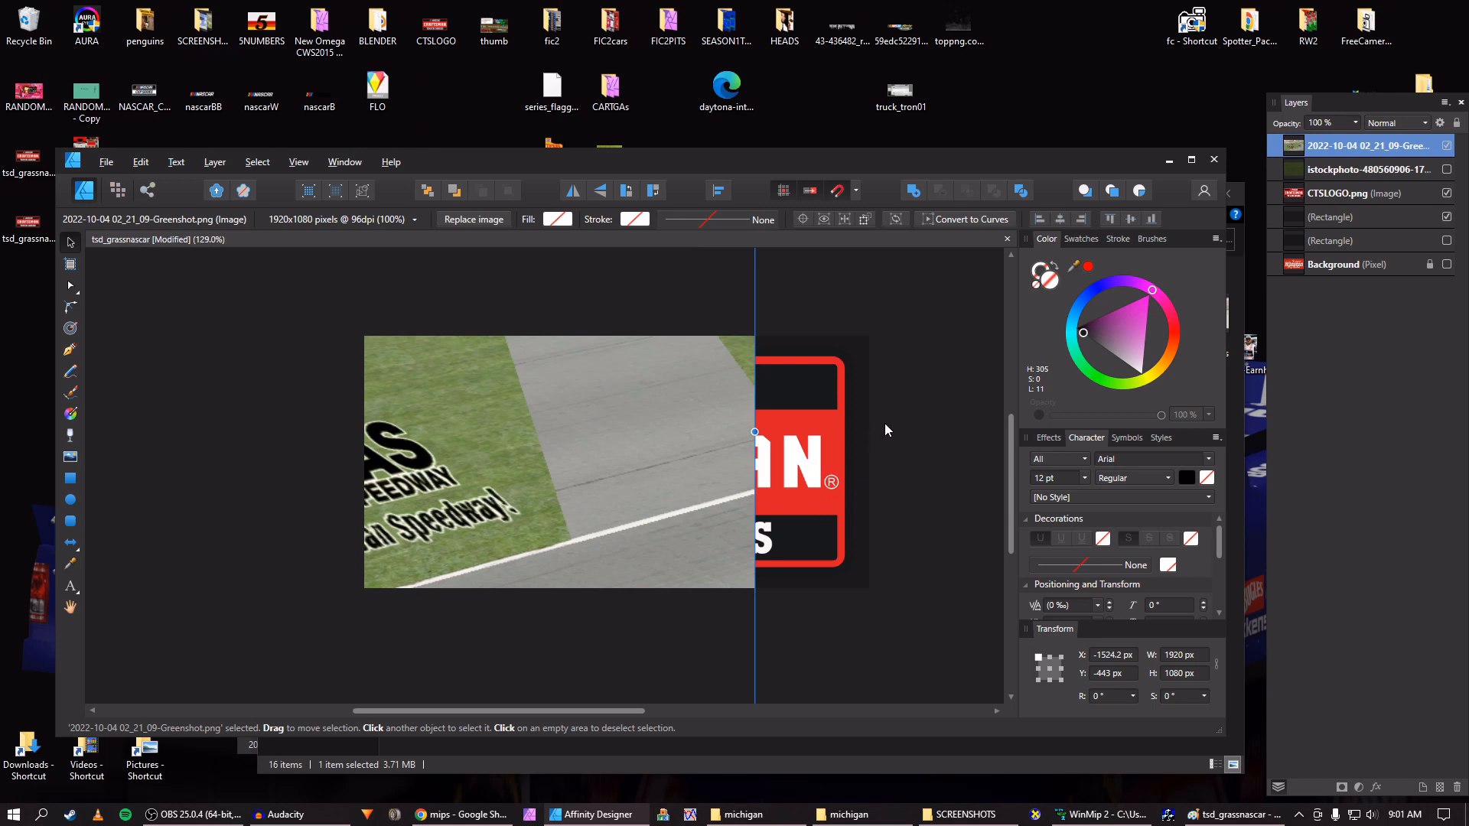
Fill the dark background rectangle with the grass green sampled from the placed screenshot, and delete the screenshot from the document
left_click(866, 349)
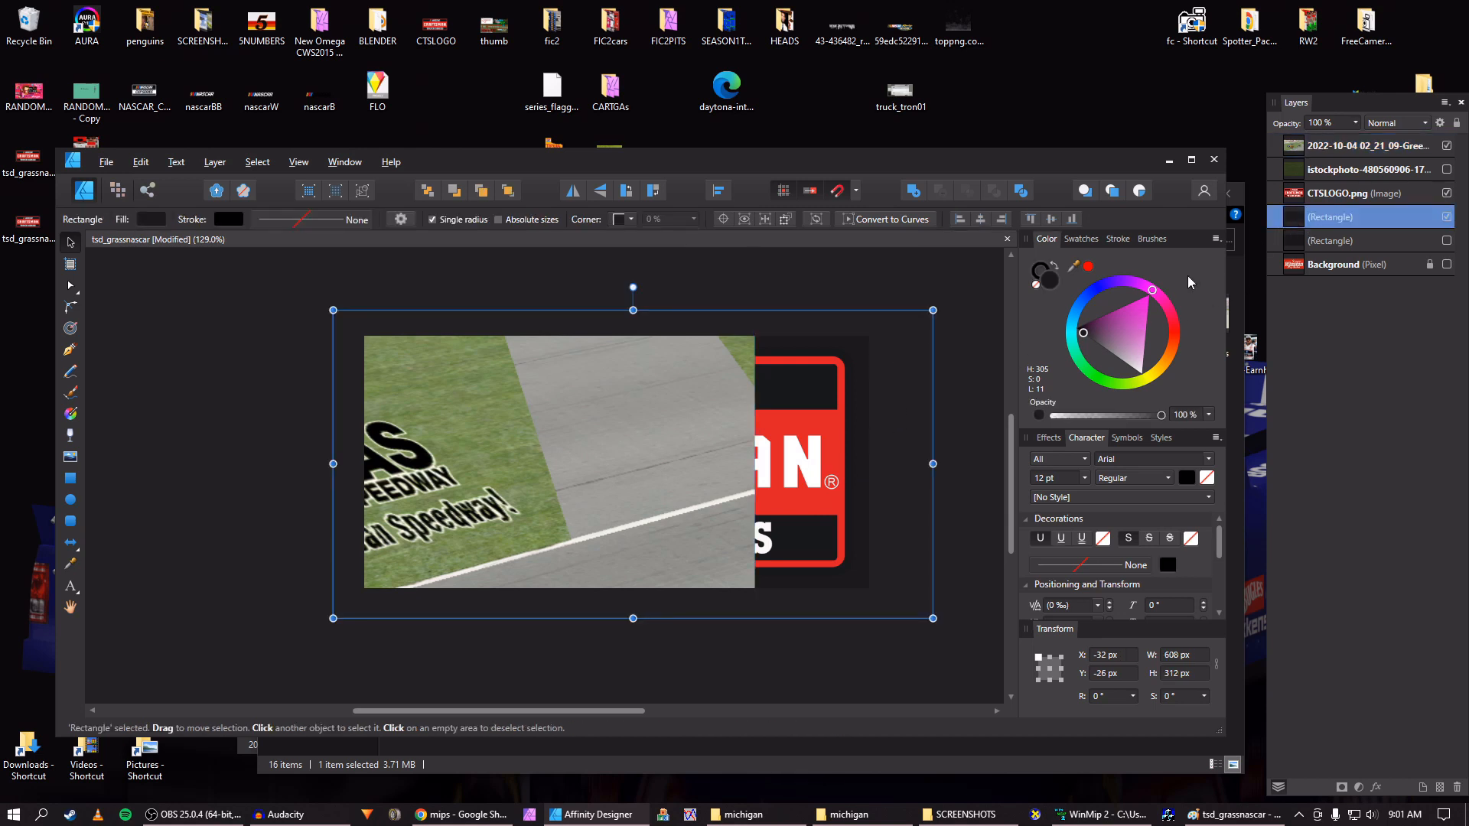
left_click_drag(1086, 276, 449, 474)
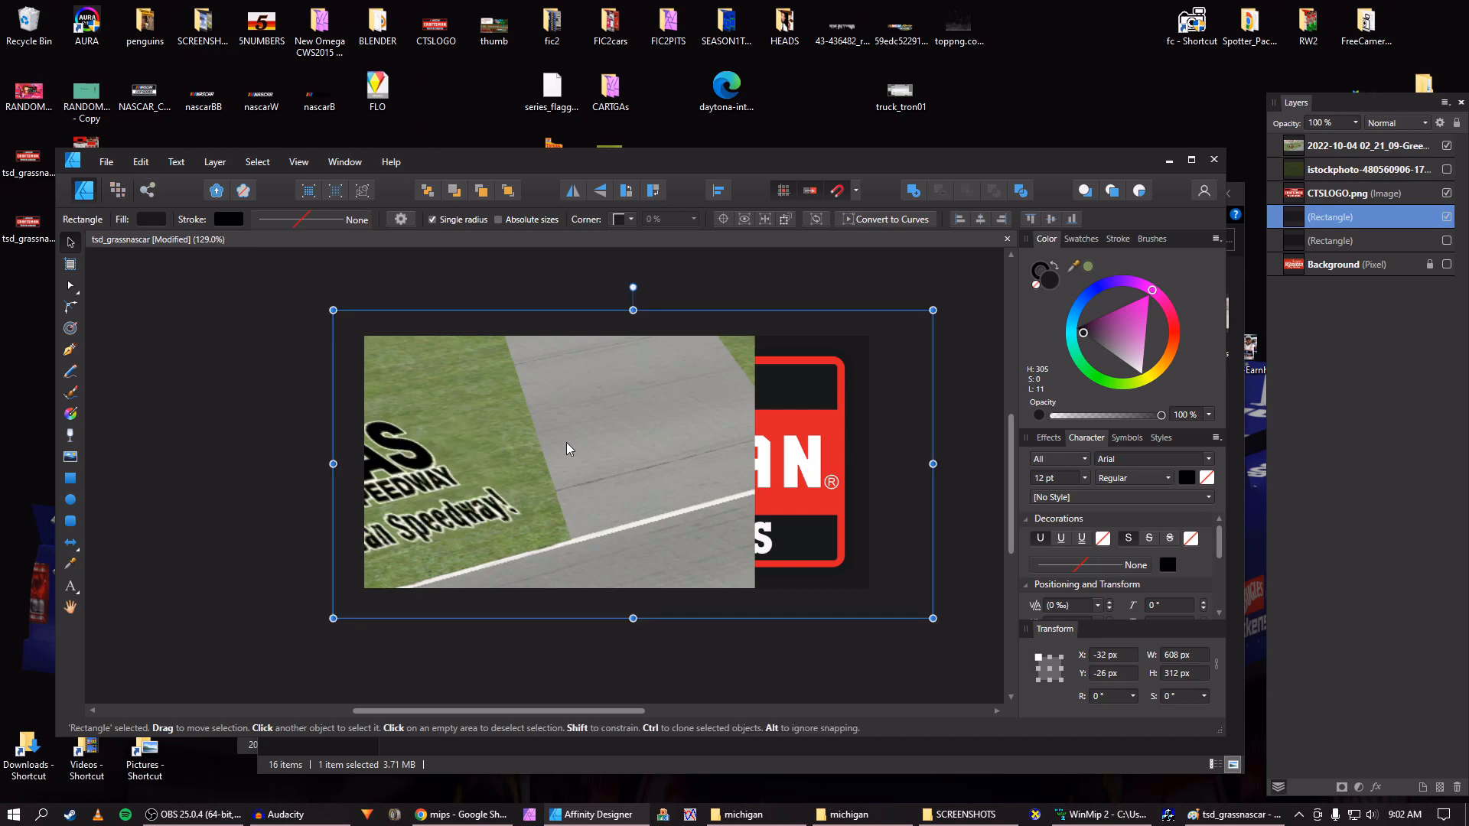
left_click(1088, 267)
left_click(662, 415)
key("Delete")
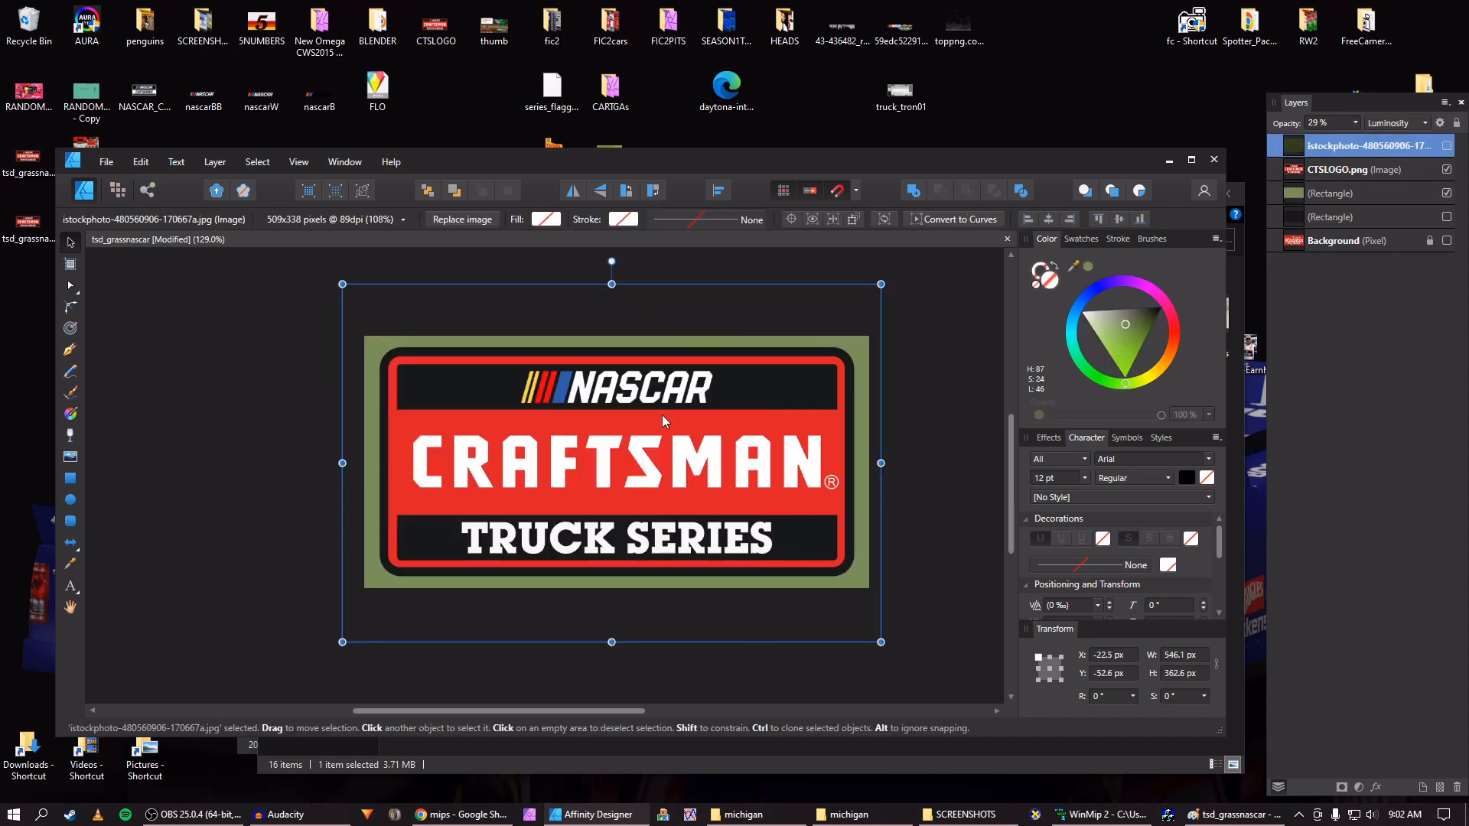
Export the design to the desktop as the PNG tsd_grassnascar, replacing the existing file
key("ctrl+alt+shift+s")
key("Return")
key("Return")
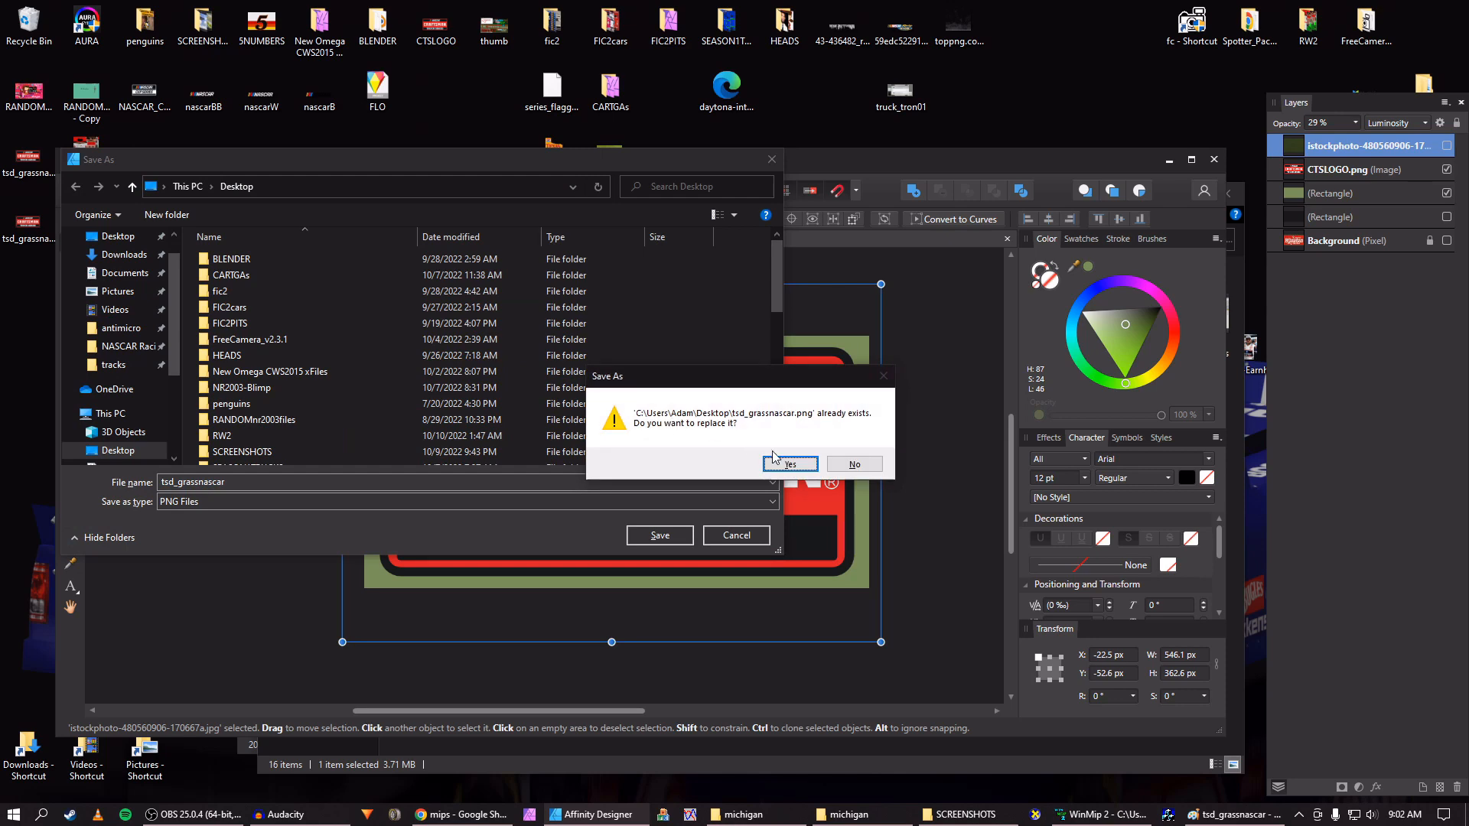
left_click(781, 465)
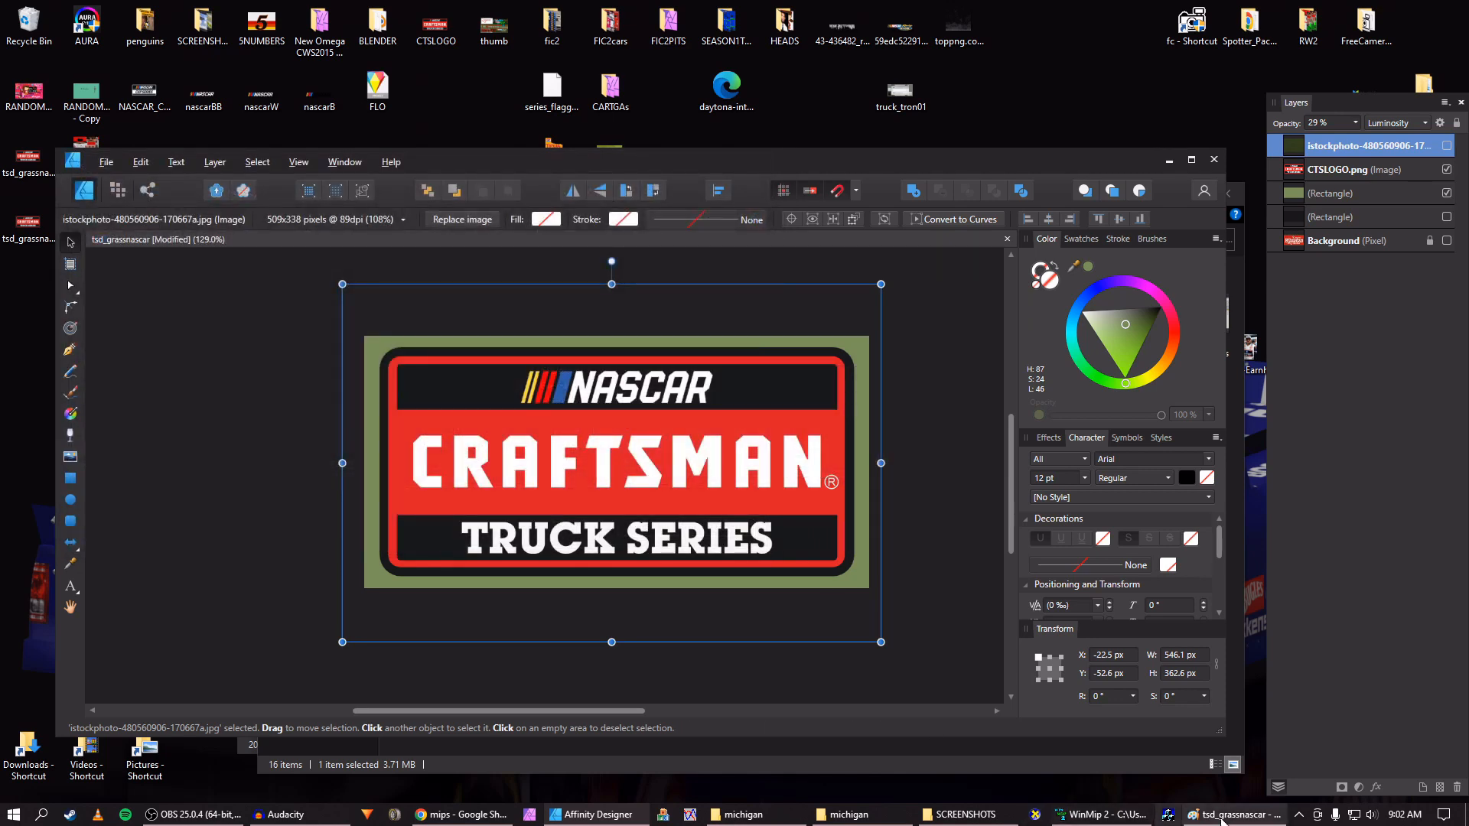
Switch to Paint, load the updated tsd_grassnascar PNG and save it to the desktop as a 24-bit BMP, overwriting the existing file
left_click(1251, 815)
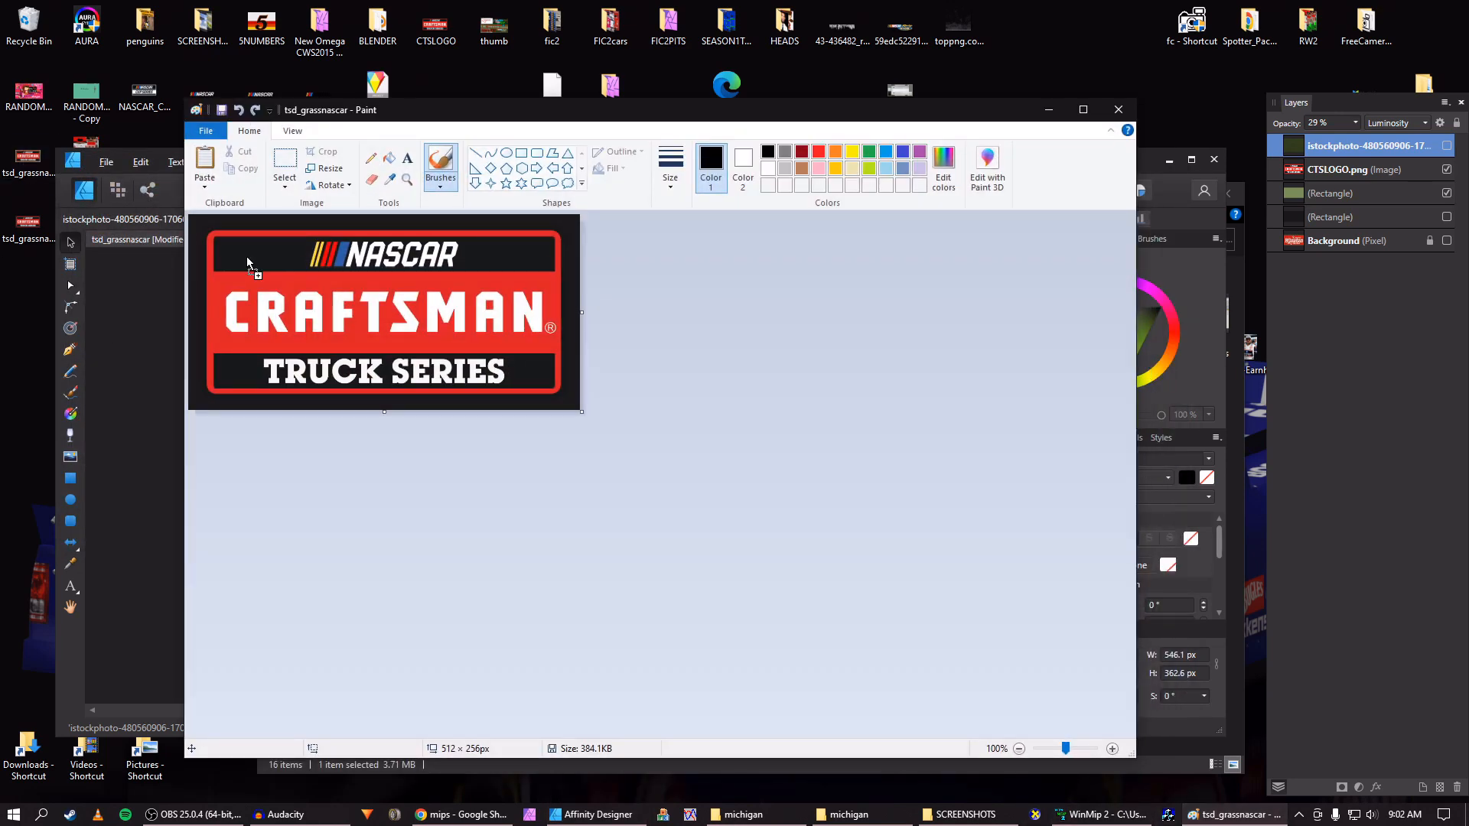
left_click(206, 131)
mouse_move(243, 267)
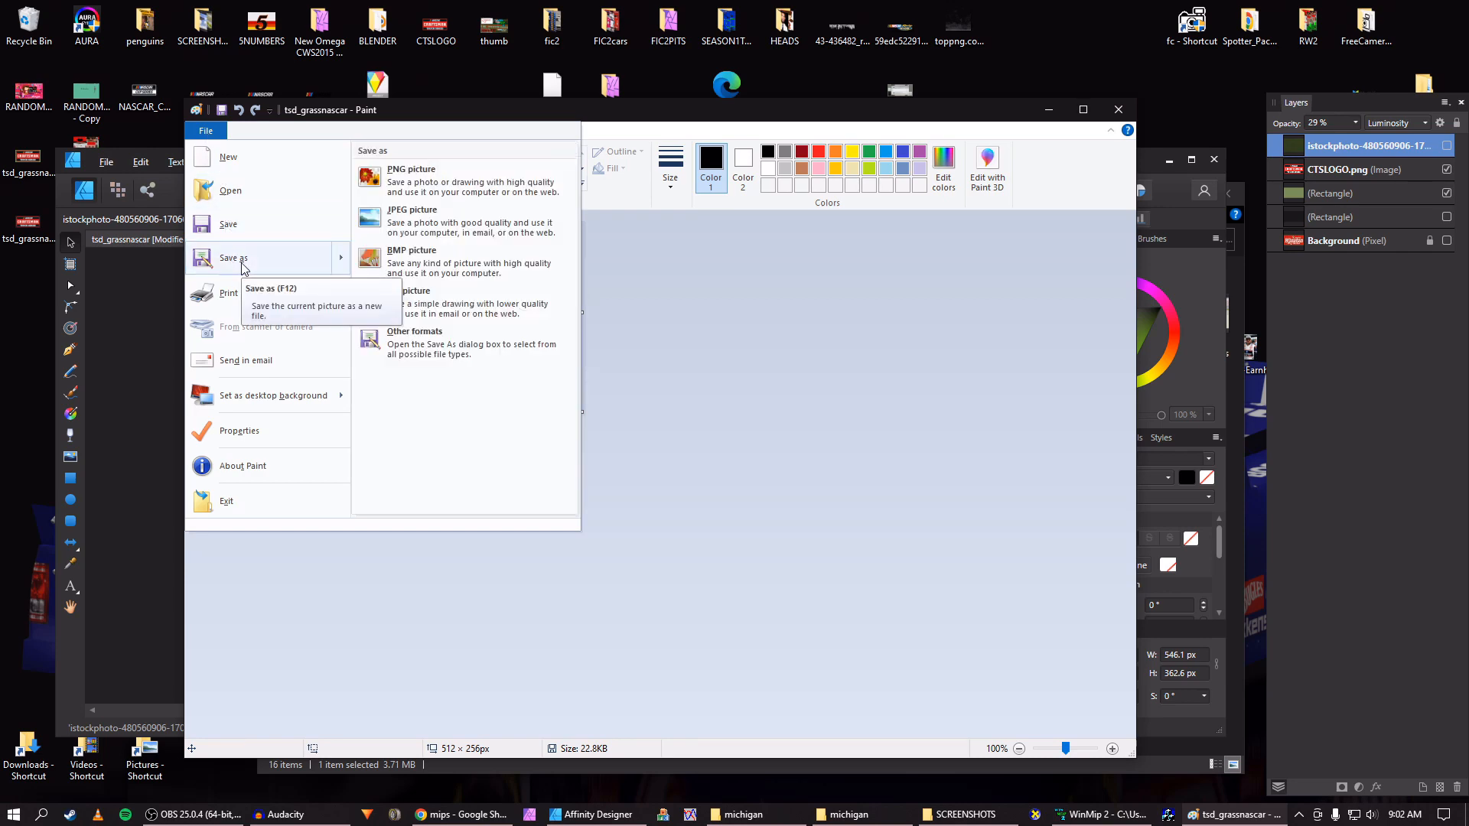
left_click(375, 261)
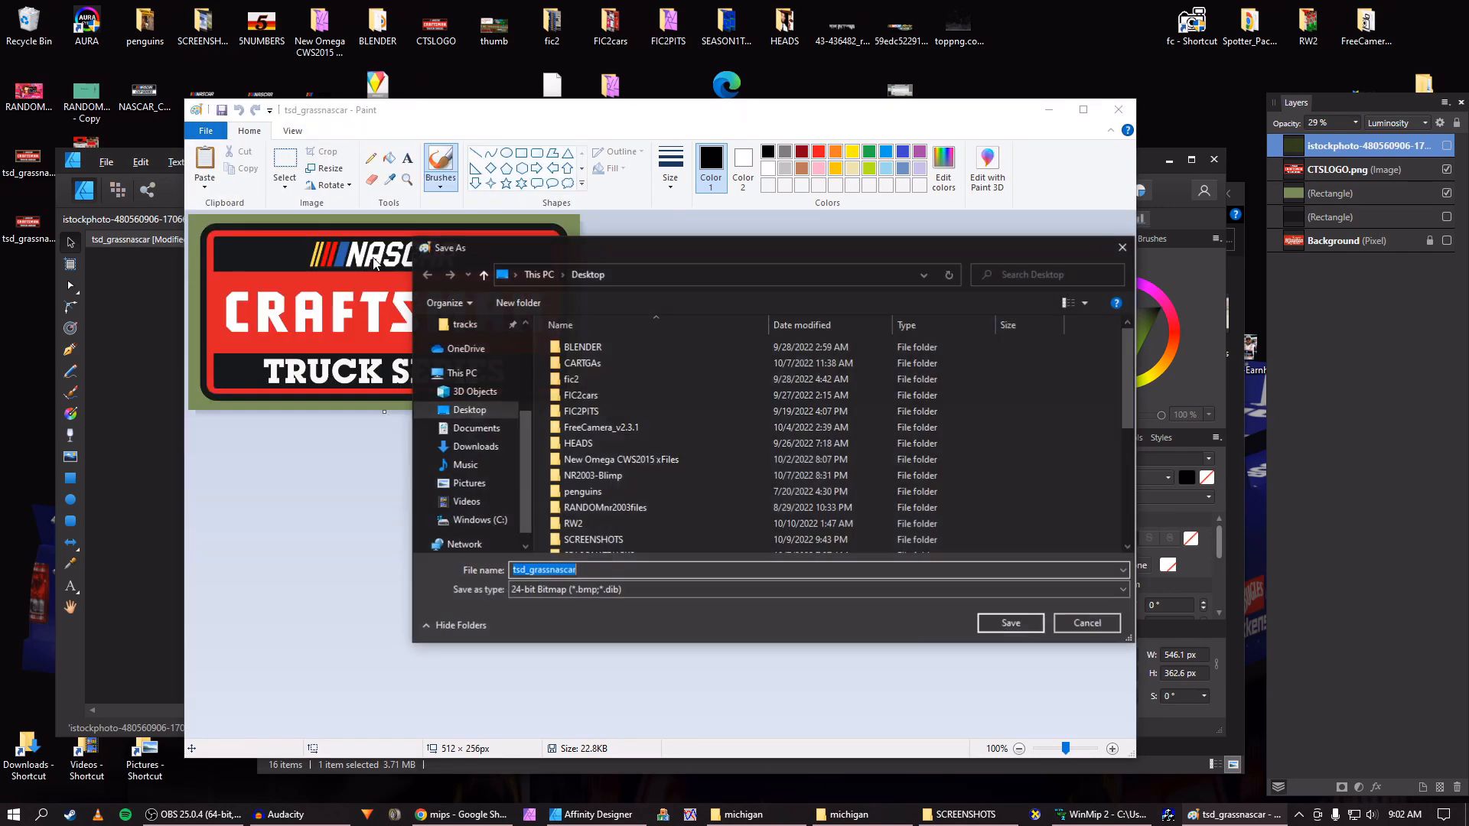
key("Return")
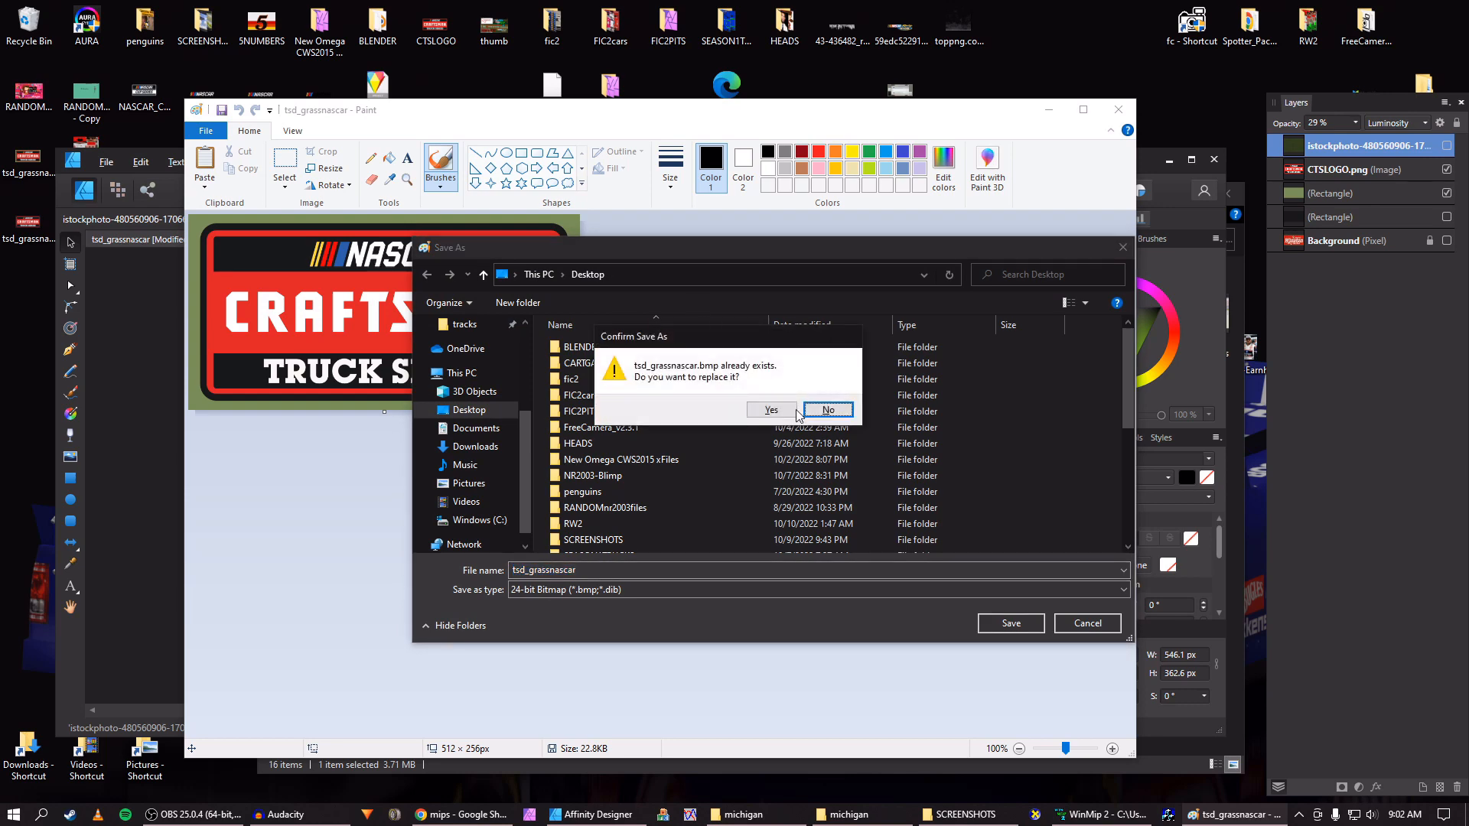
left_click(795, 411)
Switch to WinMip 2, close the old tsd_grassnascar.mip and open tsd_grassnascar.bmp from the desktop
left_click(1102, 814)
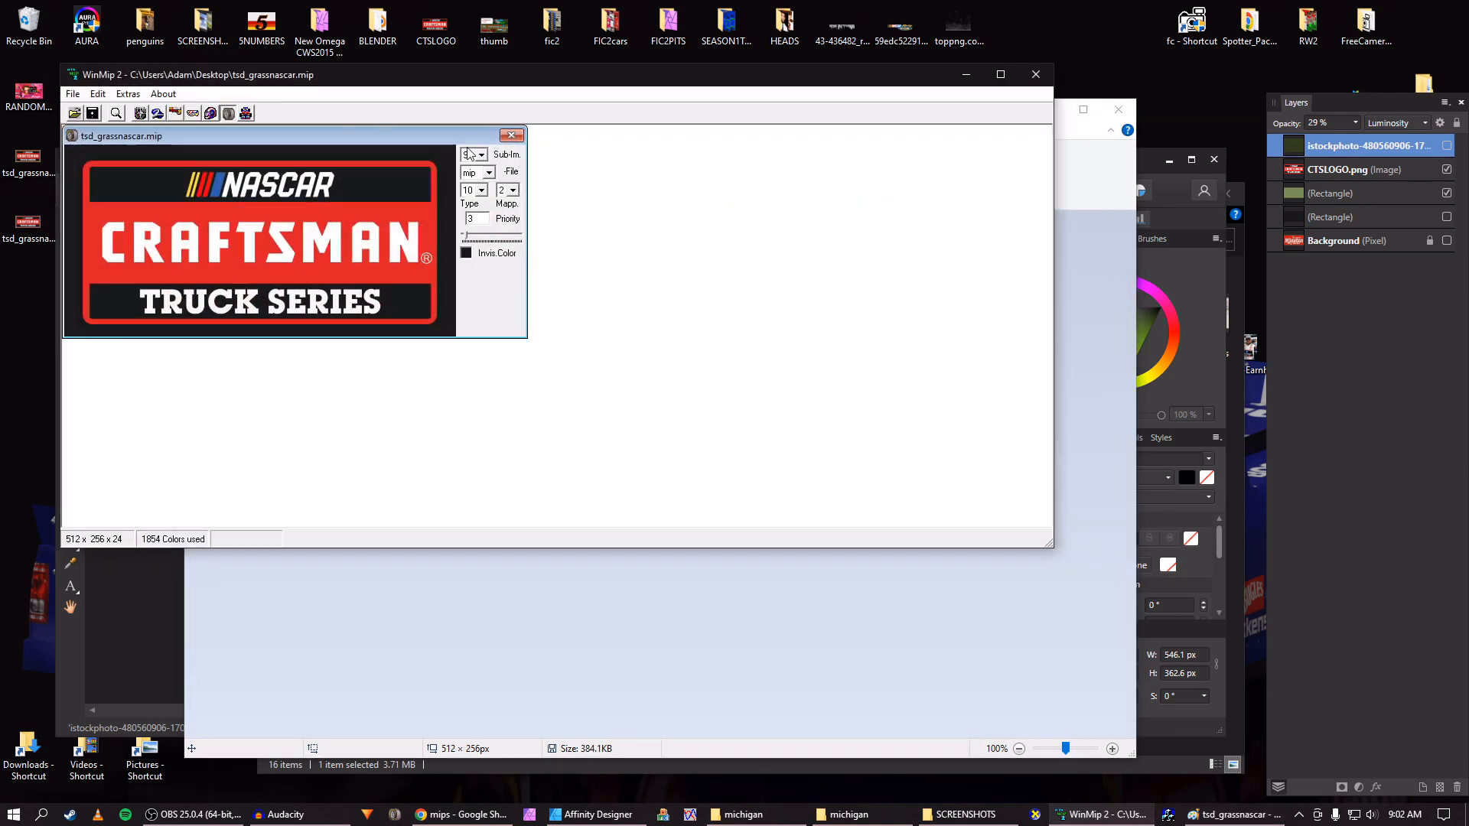
left_click(511, 137)
left_click(74, 112)
scroll(372, 367, "down", 5)
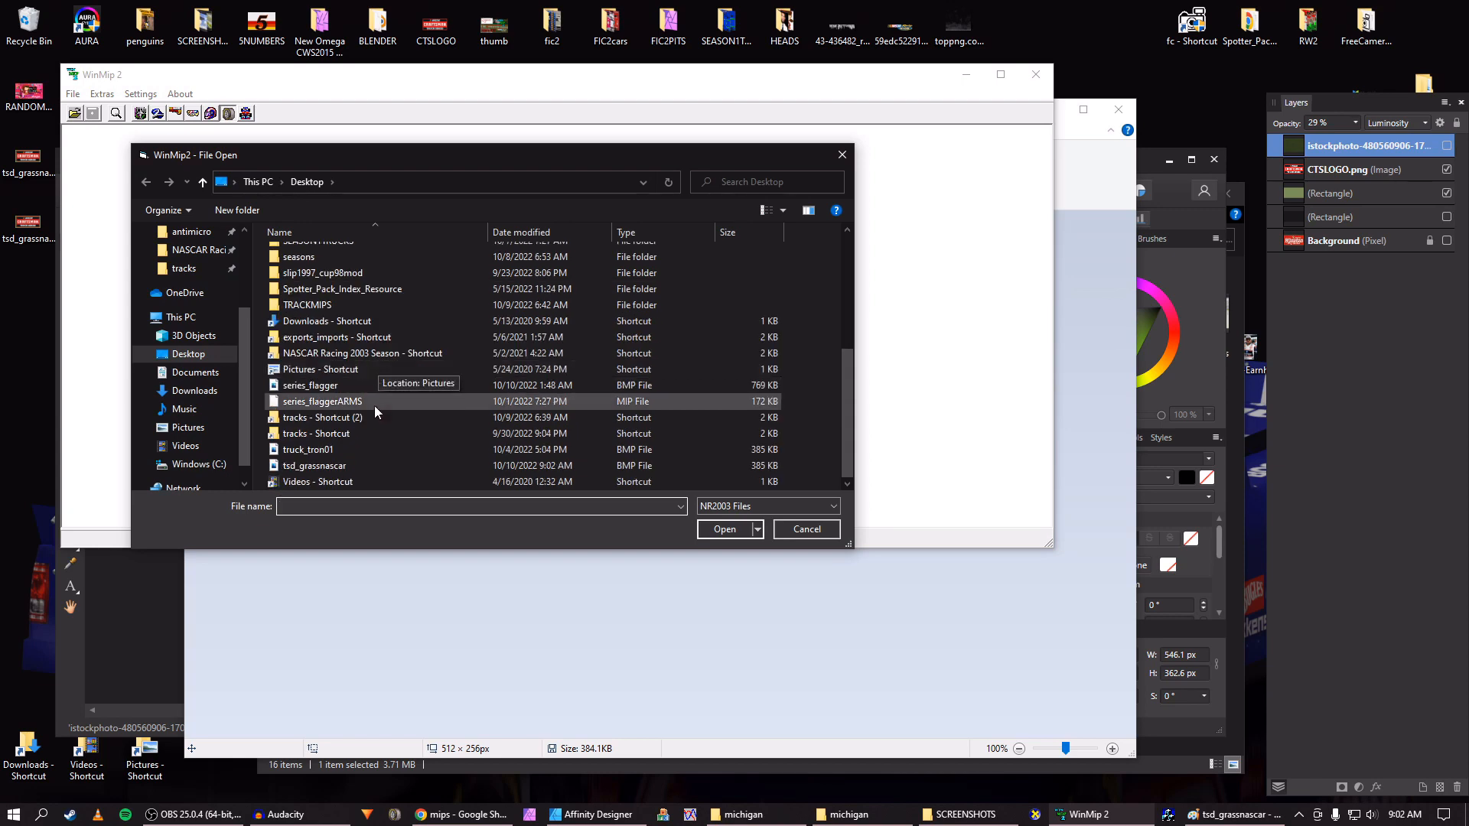
left_click(324, 465)
left_click(717, 533)
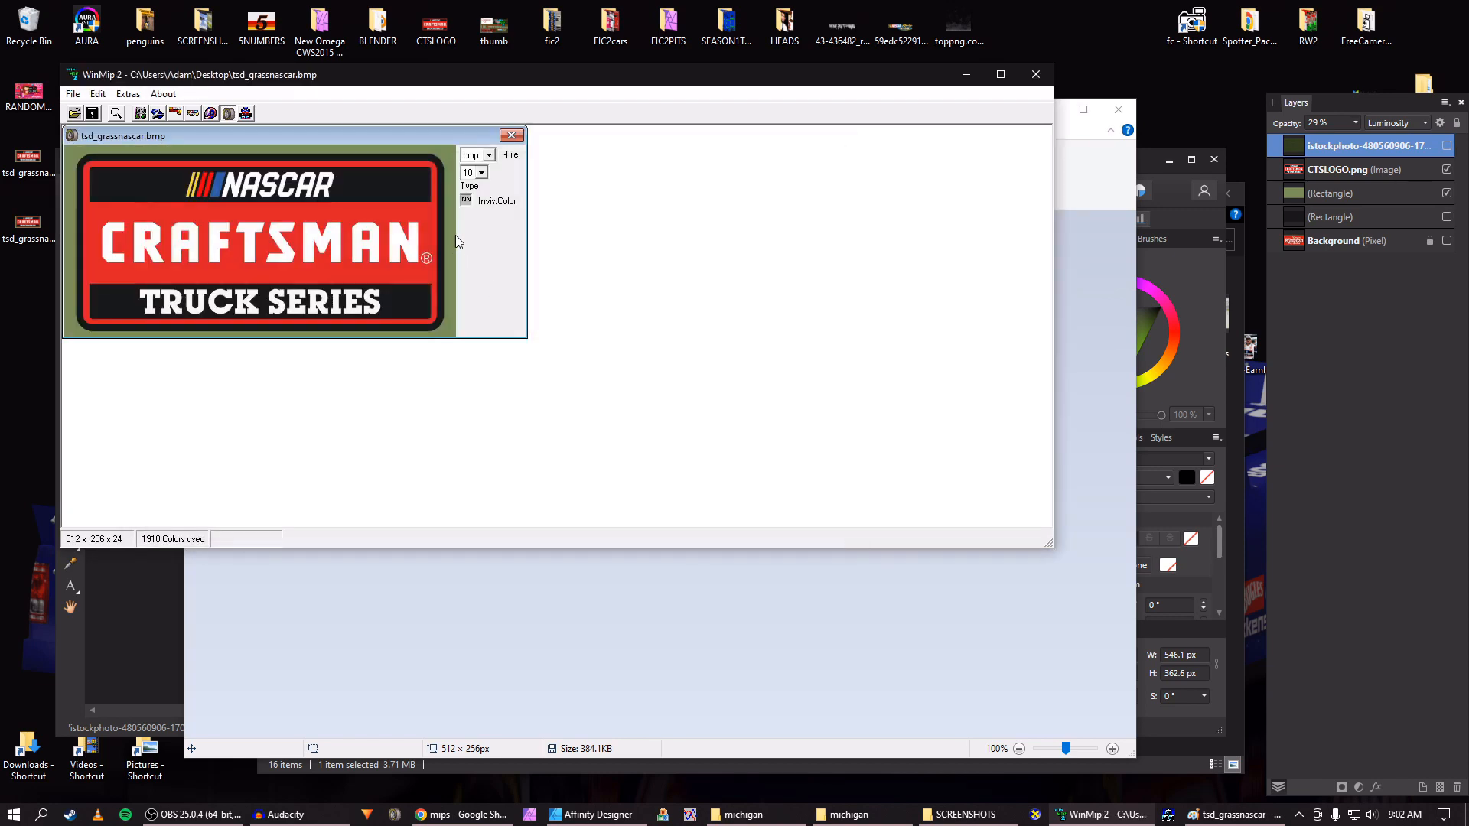
Convert the image to mip format with mapping 2 and priority 3, and save it as tsd_grassnascar.mip
left_click(508, 189)
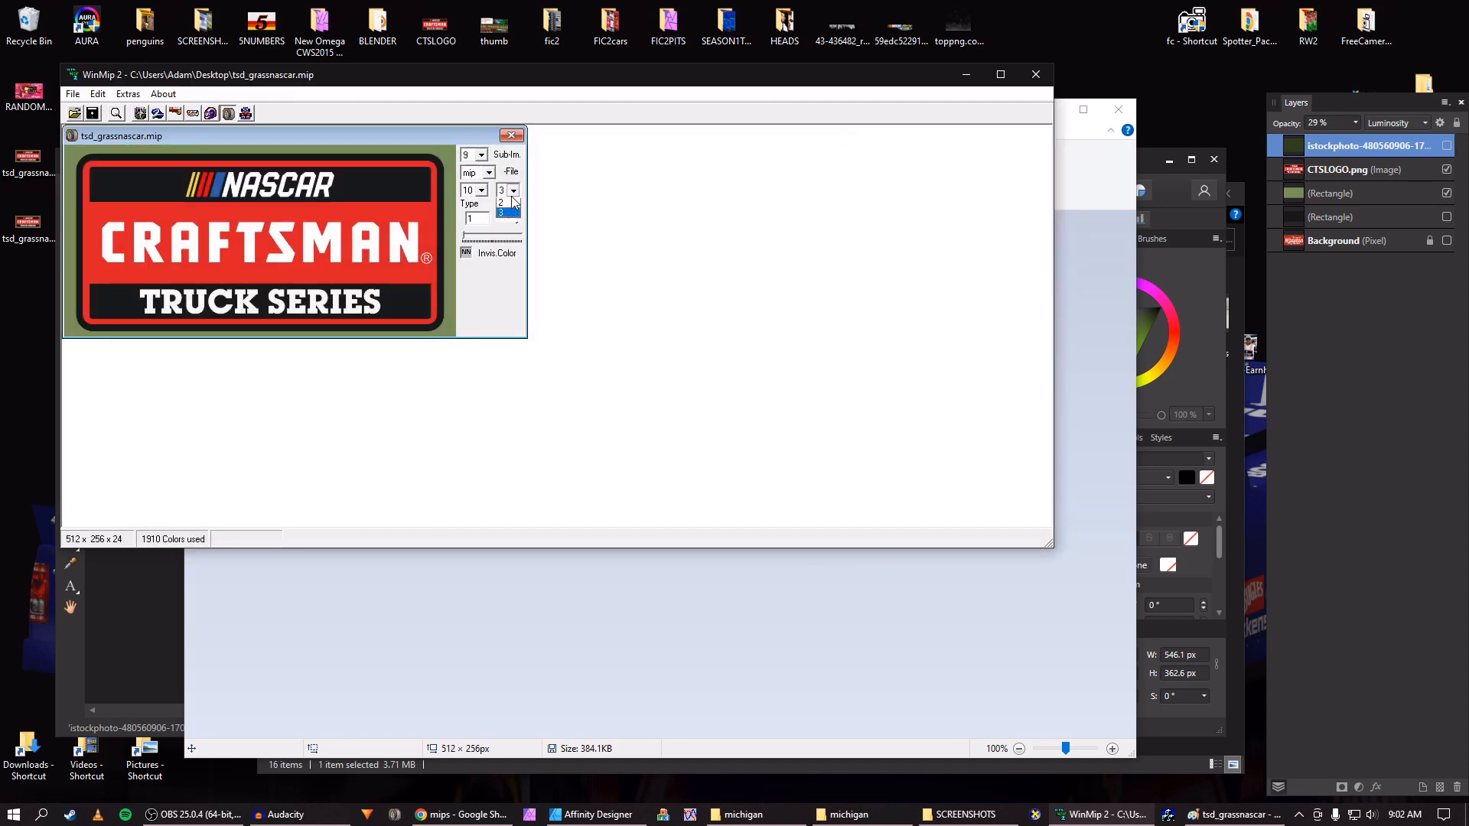
left_click(505, 210)
double_click(482, 219)
type("3")
left_click(94, 113)
key("Return")
Put the new tsd_grassnascar.mip into the michigan folder, replacing the existing texture
left_click(845, 814)
left_click_drag(406, 574, 485, 514)
left_click(650, 300)
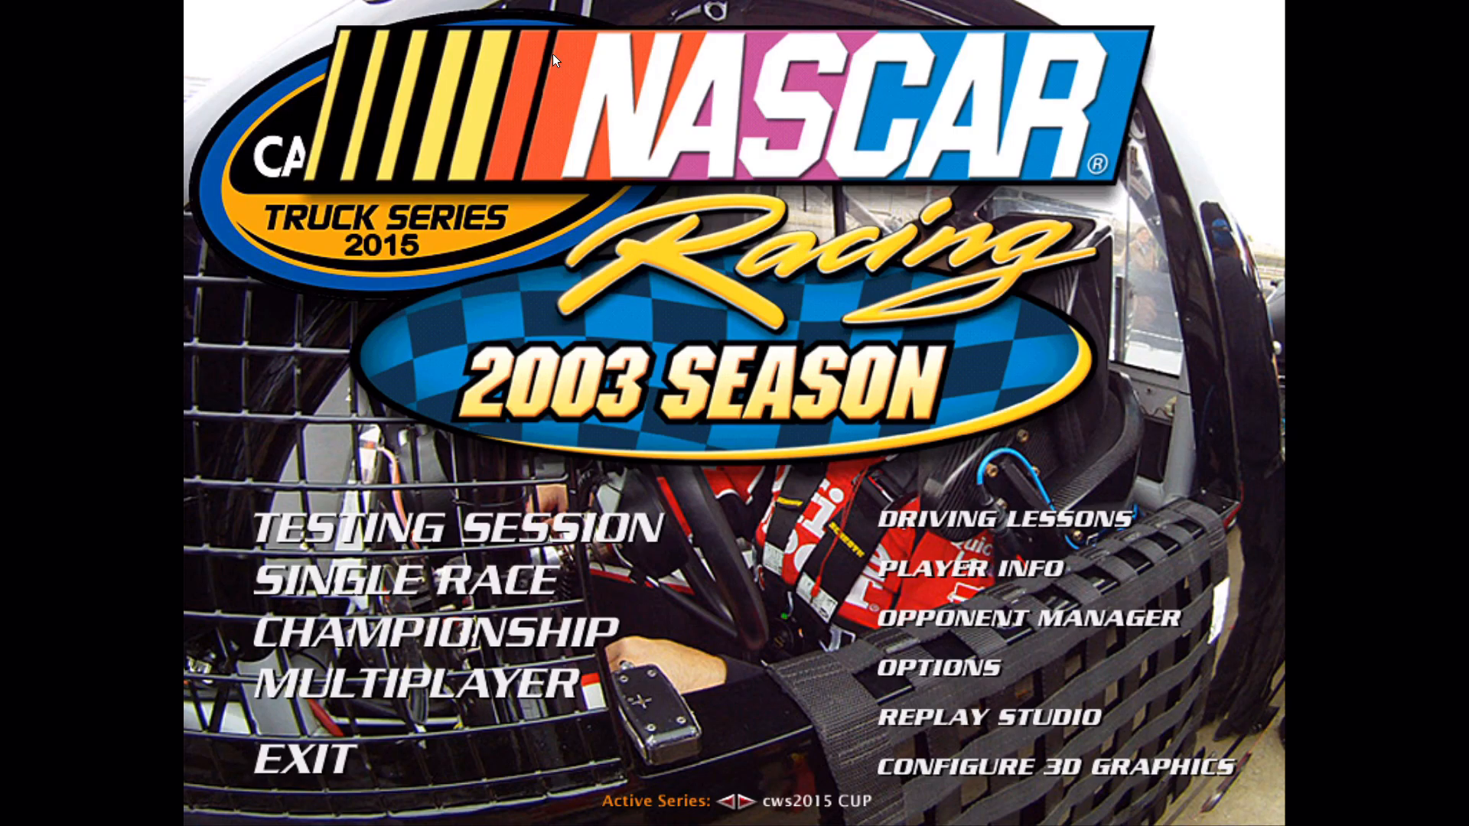
Start a single race weekend at Michigan in NASCAR Racing 2003 Season and examine the infield logo's green edges in the full-screen replay
left_click(503, 579)
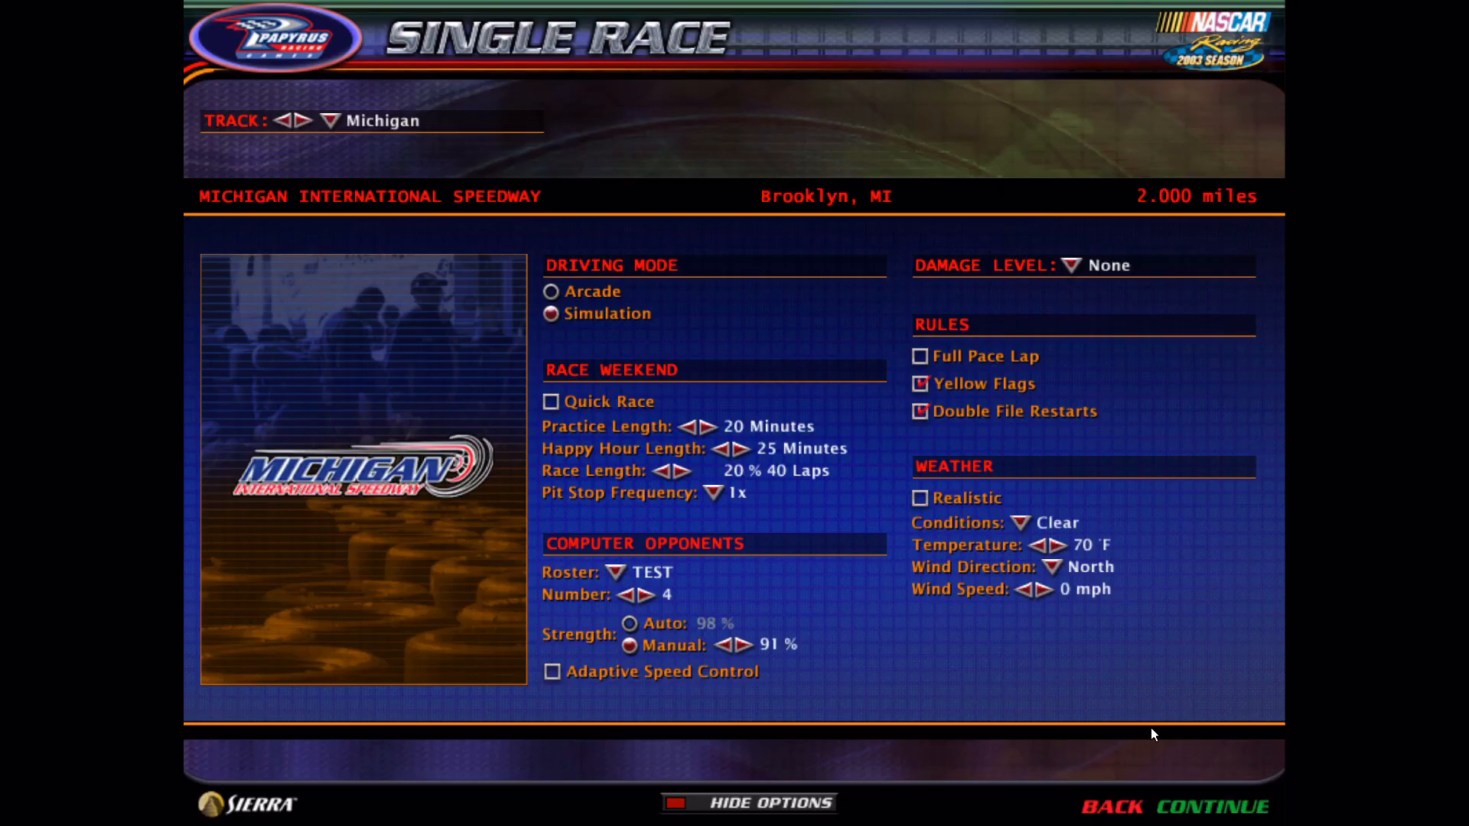
left_click(1192, 796)
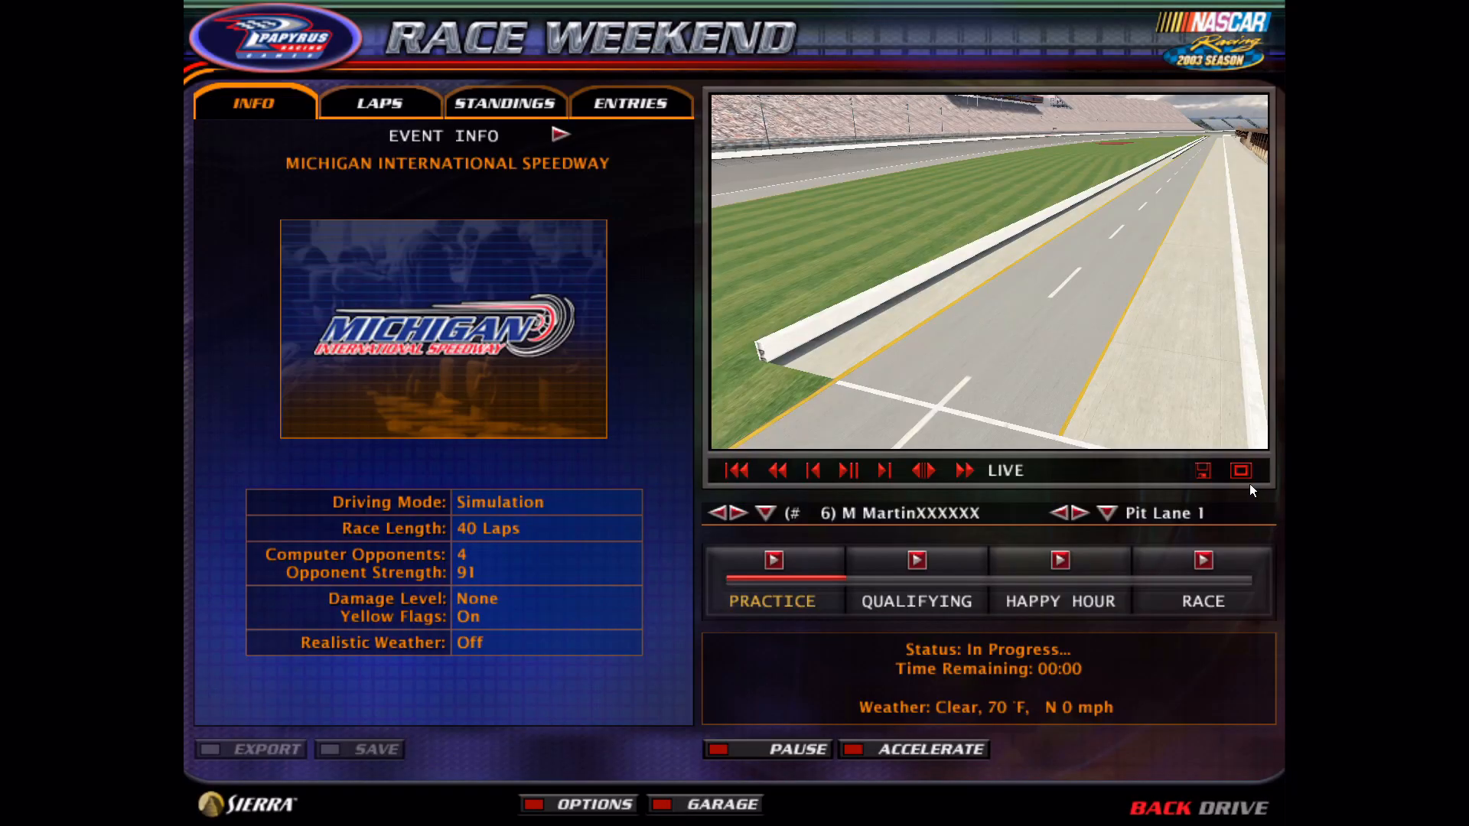
left_click(1241, 470)
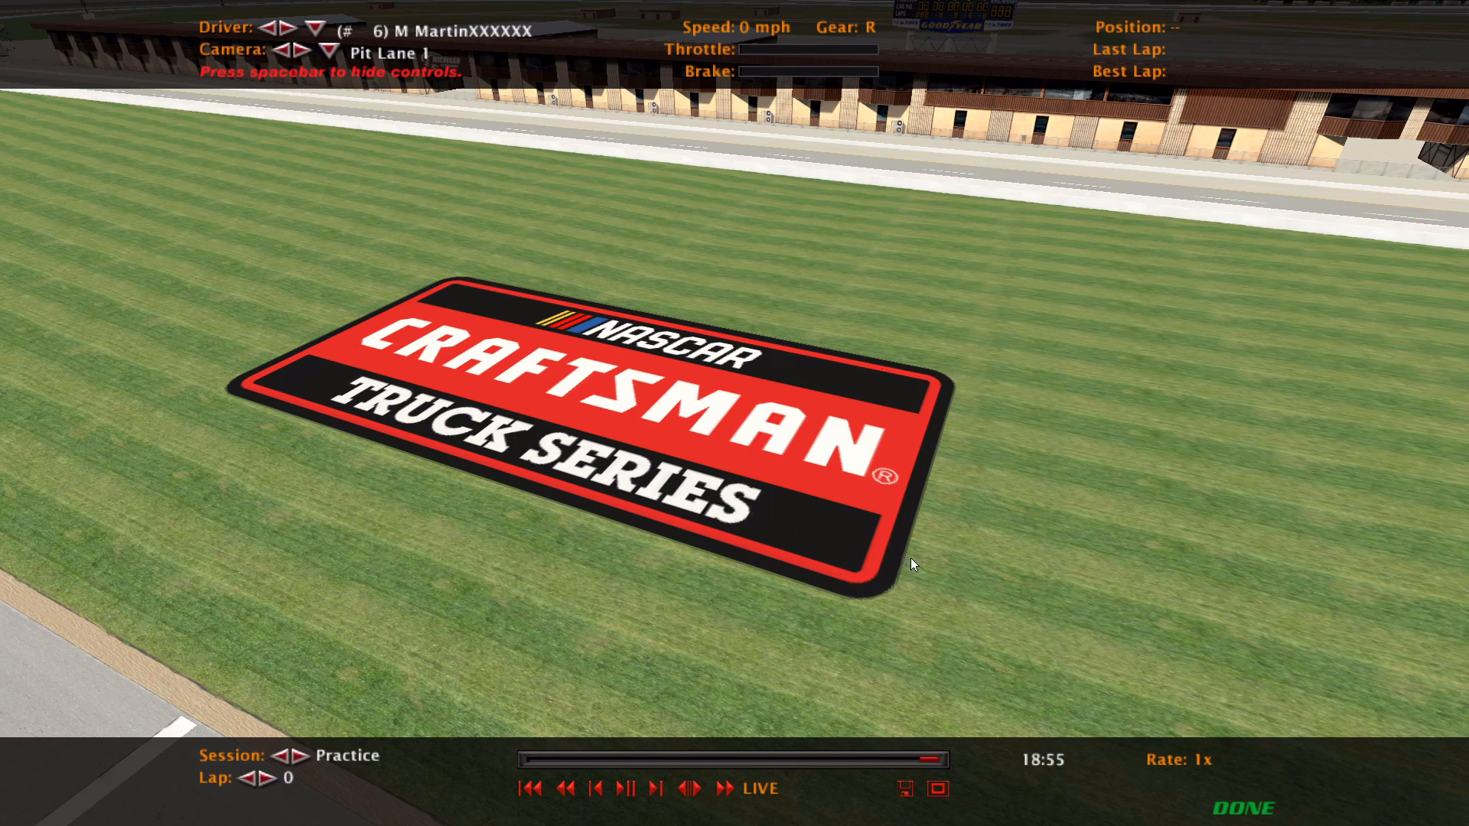
key("Escape")
key("Escape")
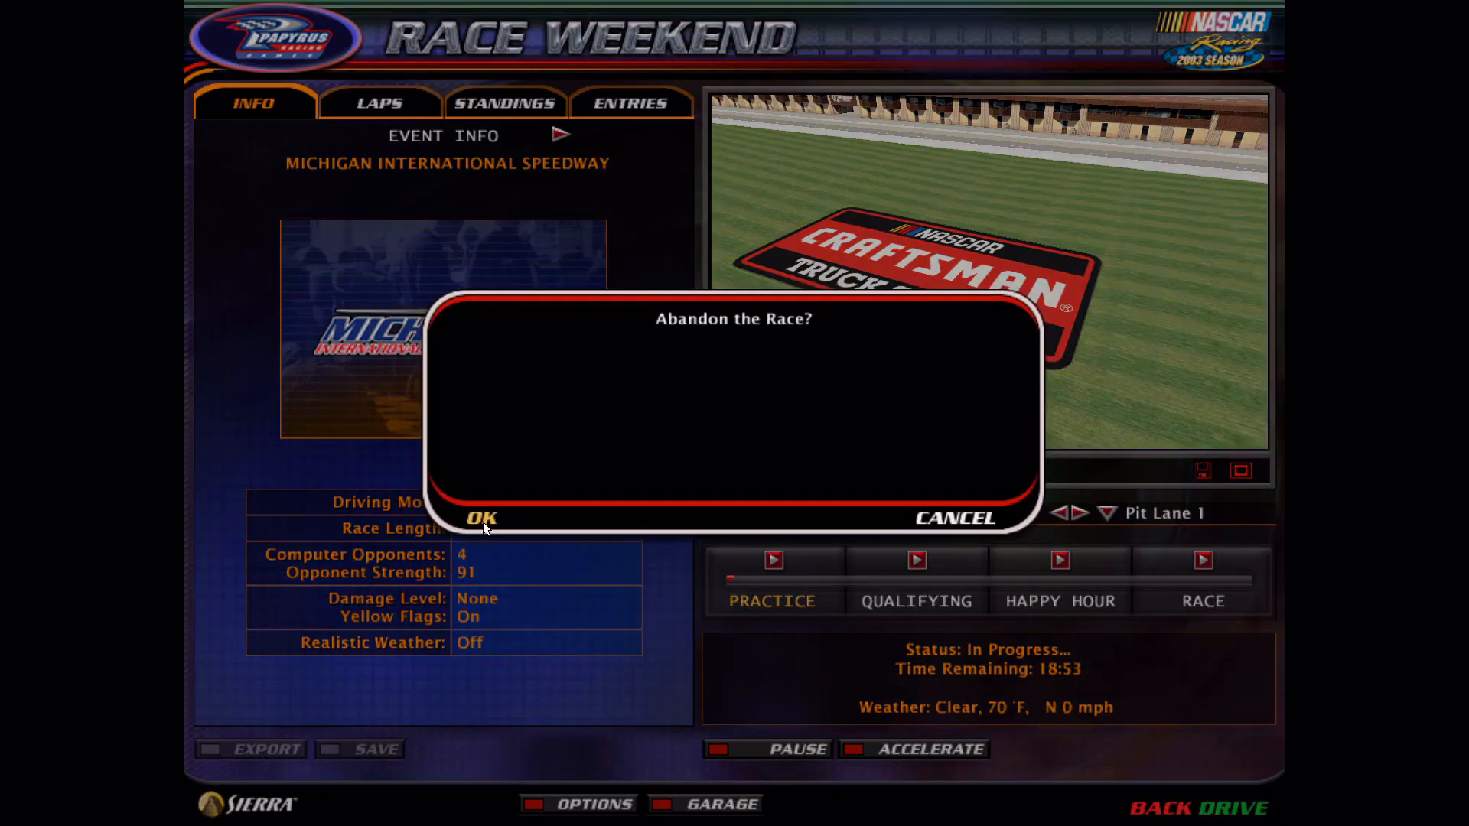
left_click(990, 509)
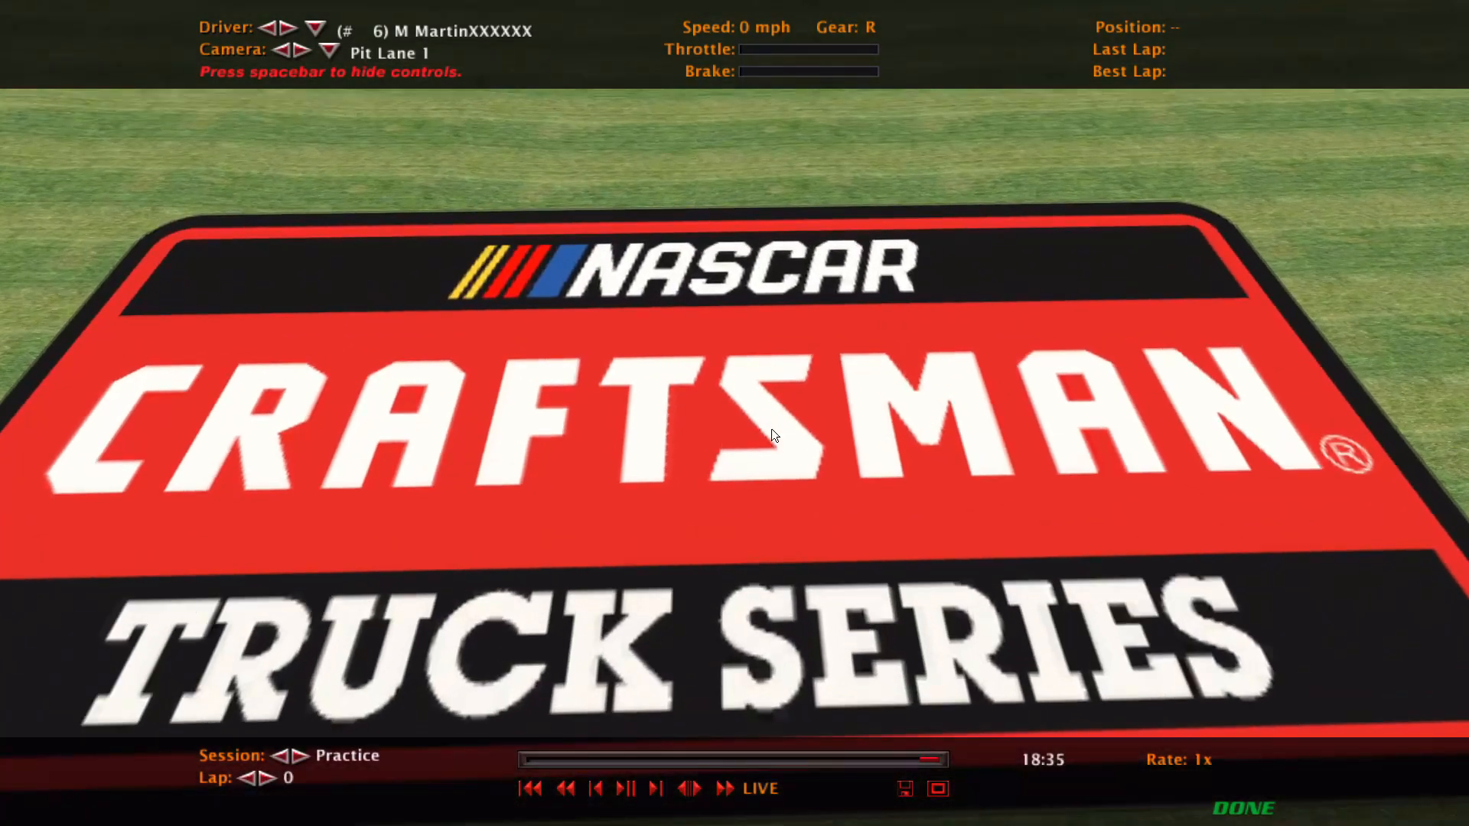
Leave the full-screen replay, abandon the Michigan race weekend and exit the game to the desktop
key("Escape")
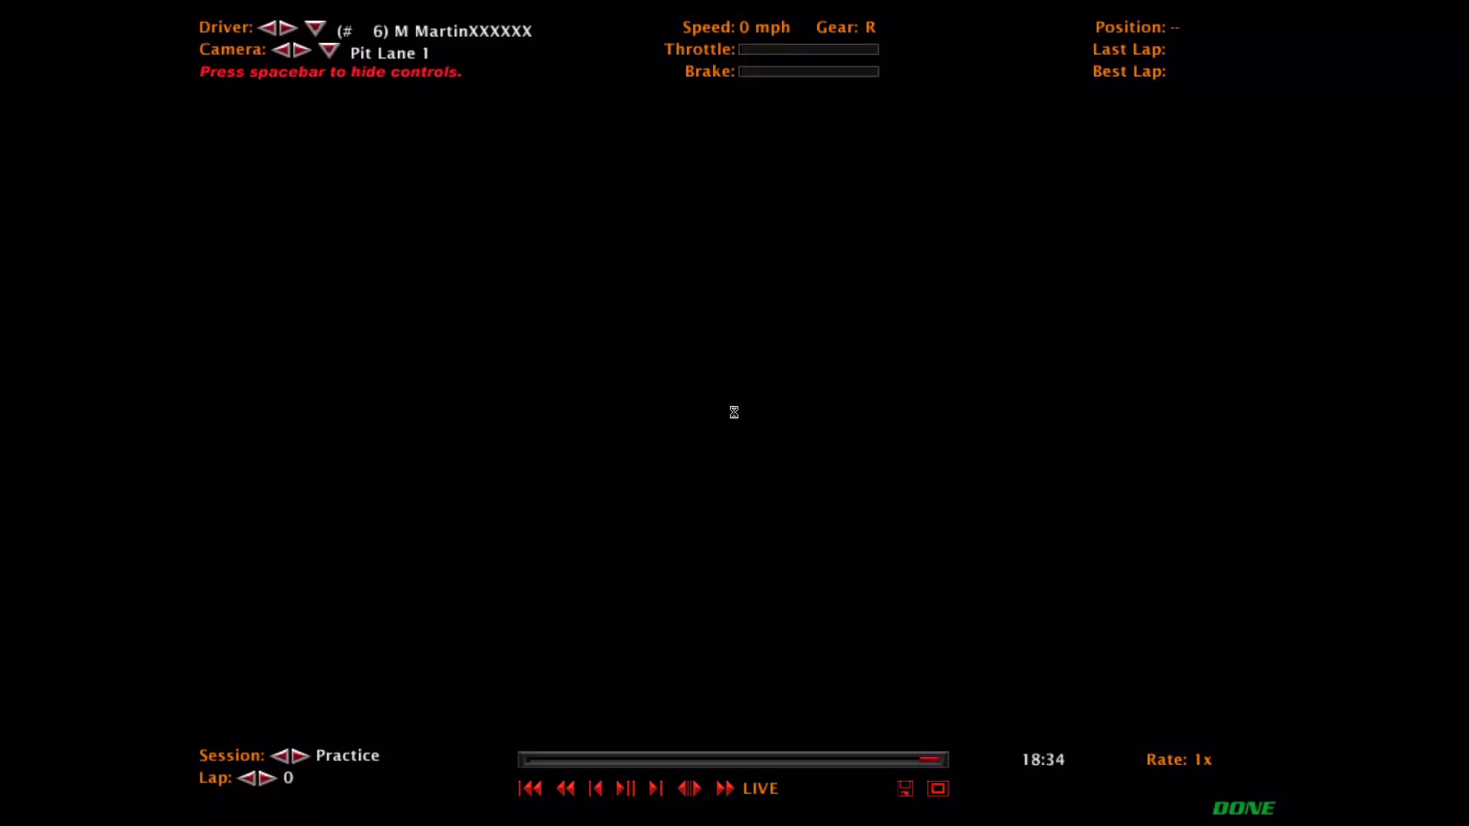
left_click(495, 517)
key("Escape")
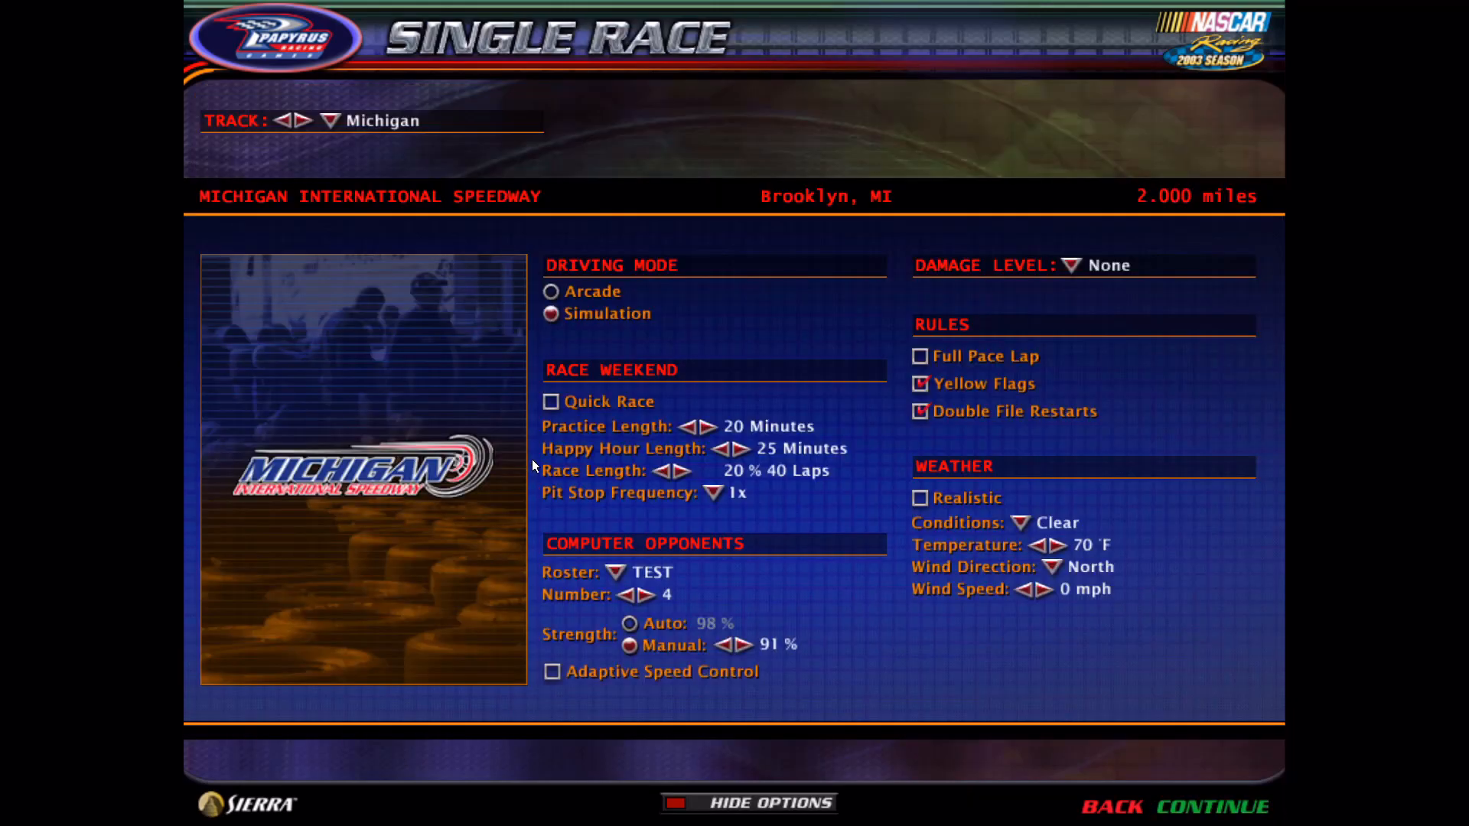
key("Escape")
key("Escape")
left_click(488, 514)
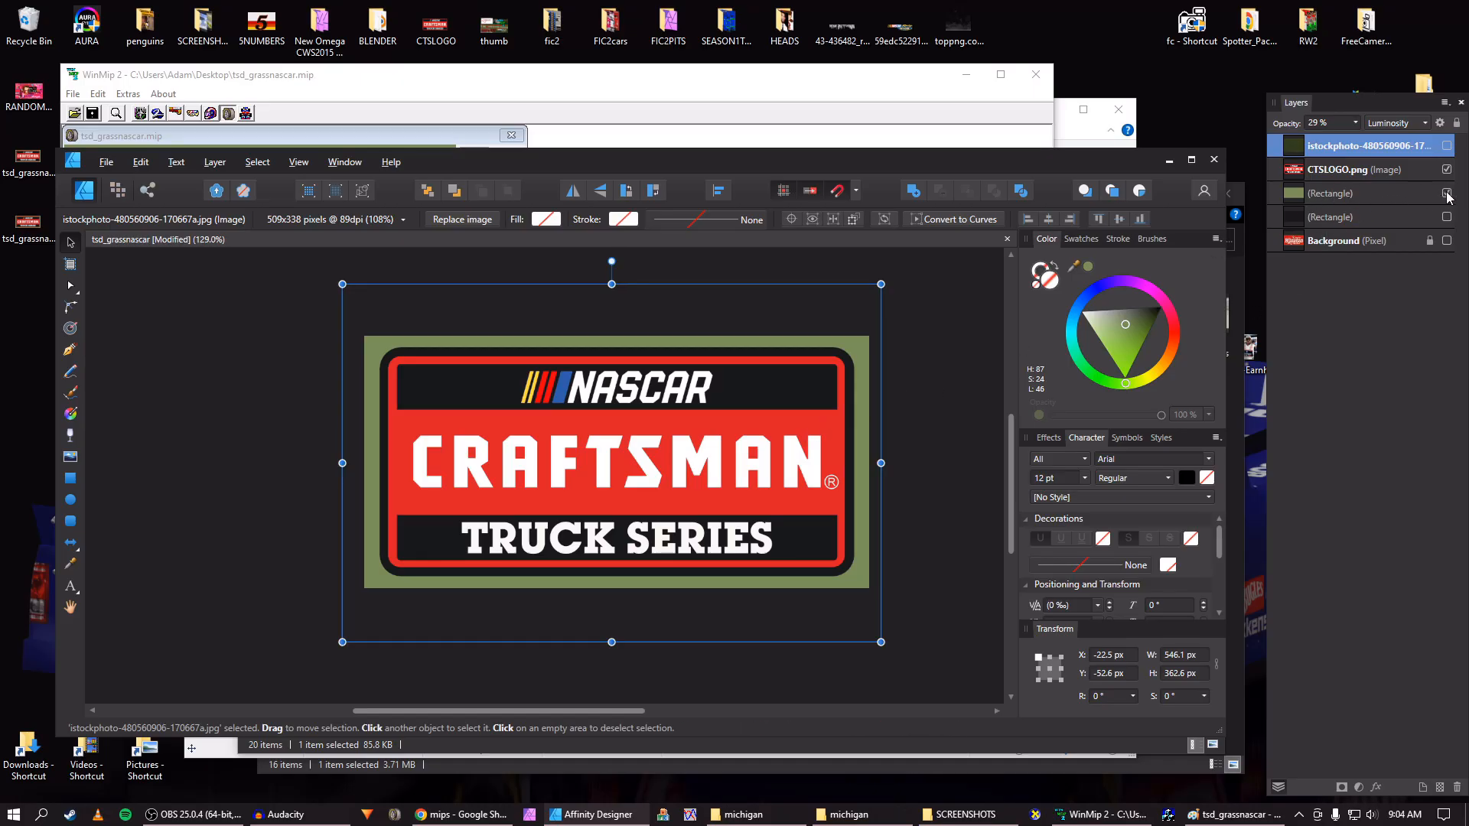
Switch to Affinity Designer and enlarge the document to 1024 × 512 px with its objects anchored to the page
left_click(924, 332)
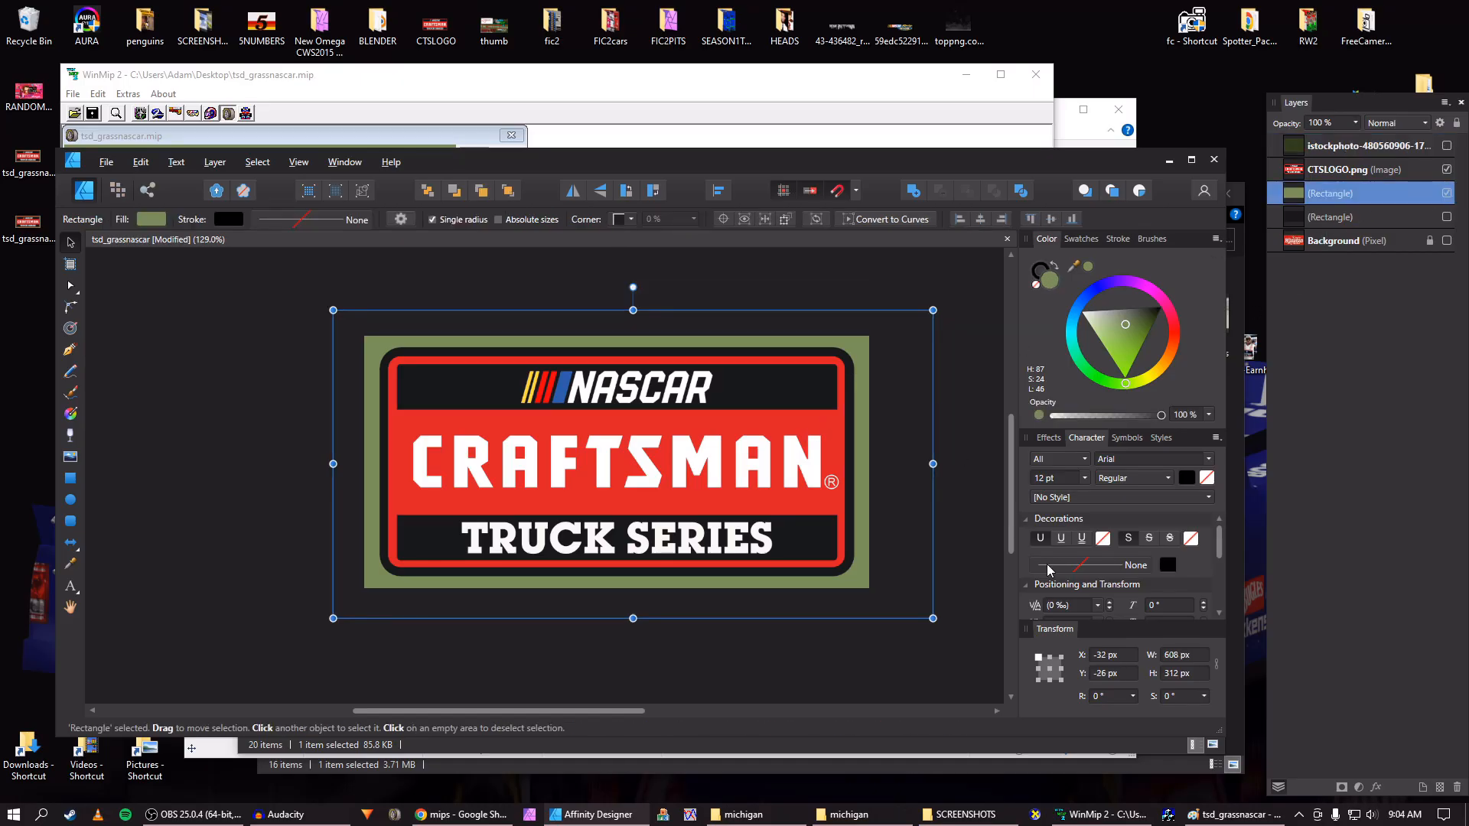
left_click(1318, 243)
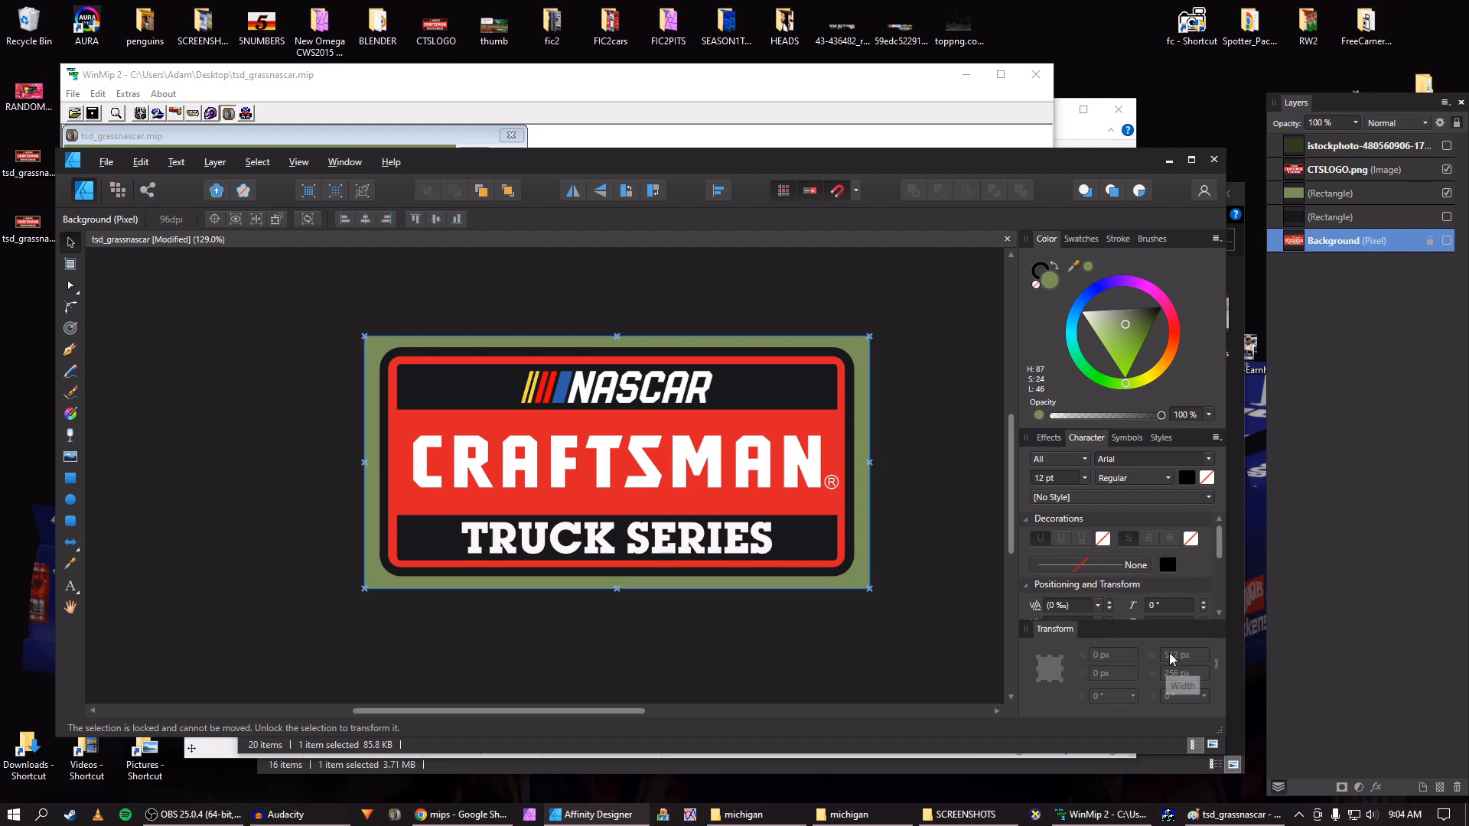
left_click(911, 415)
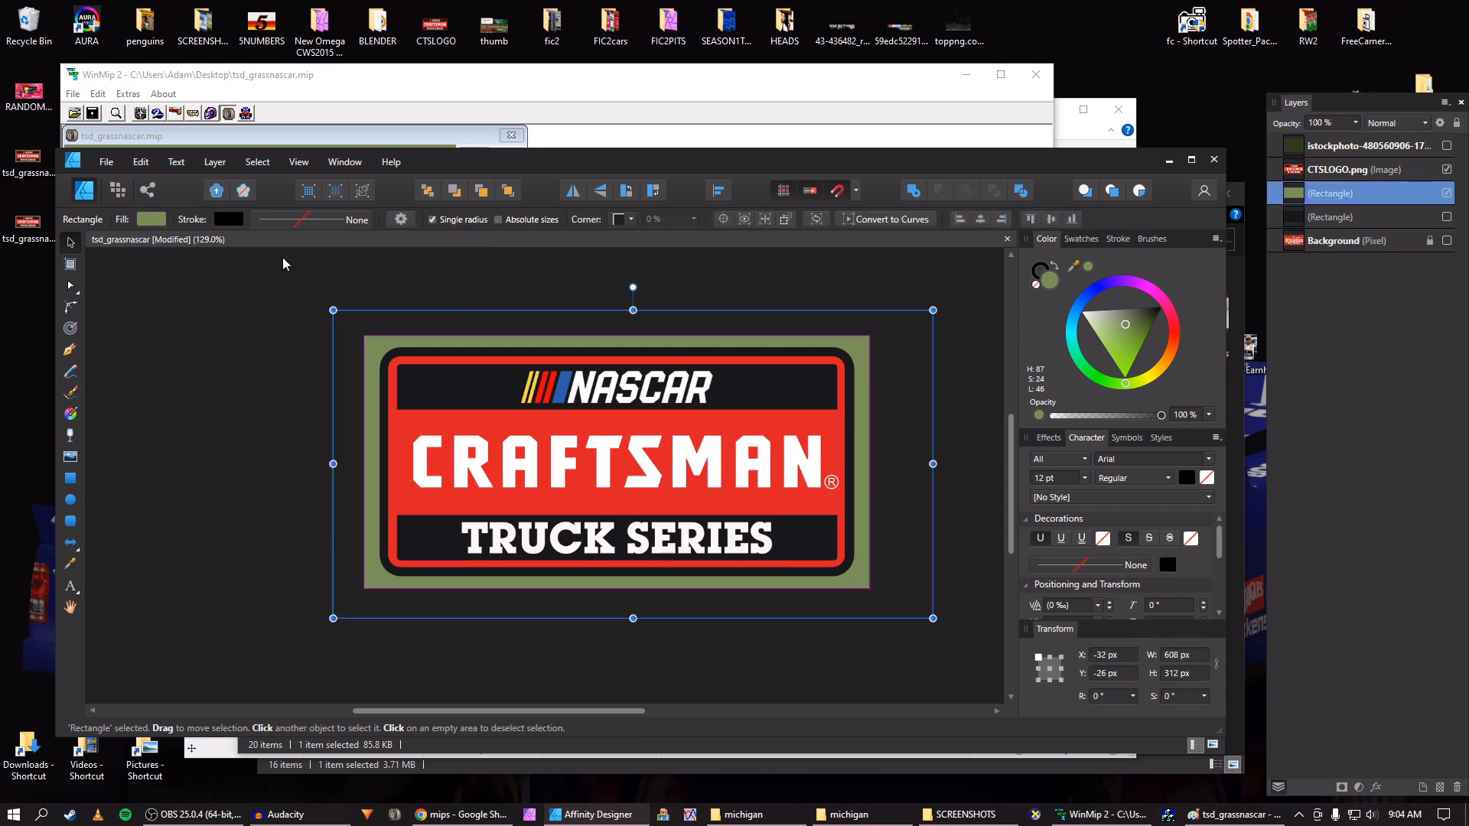
left_click(114, 163)
left_click(116, 164)
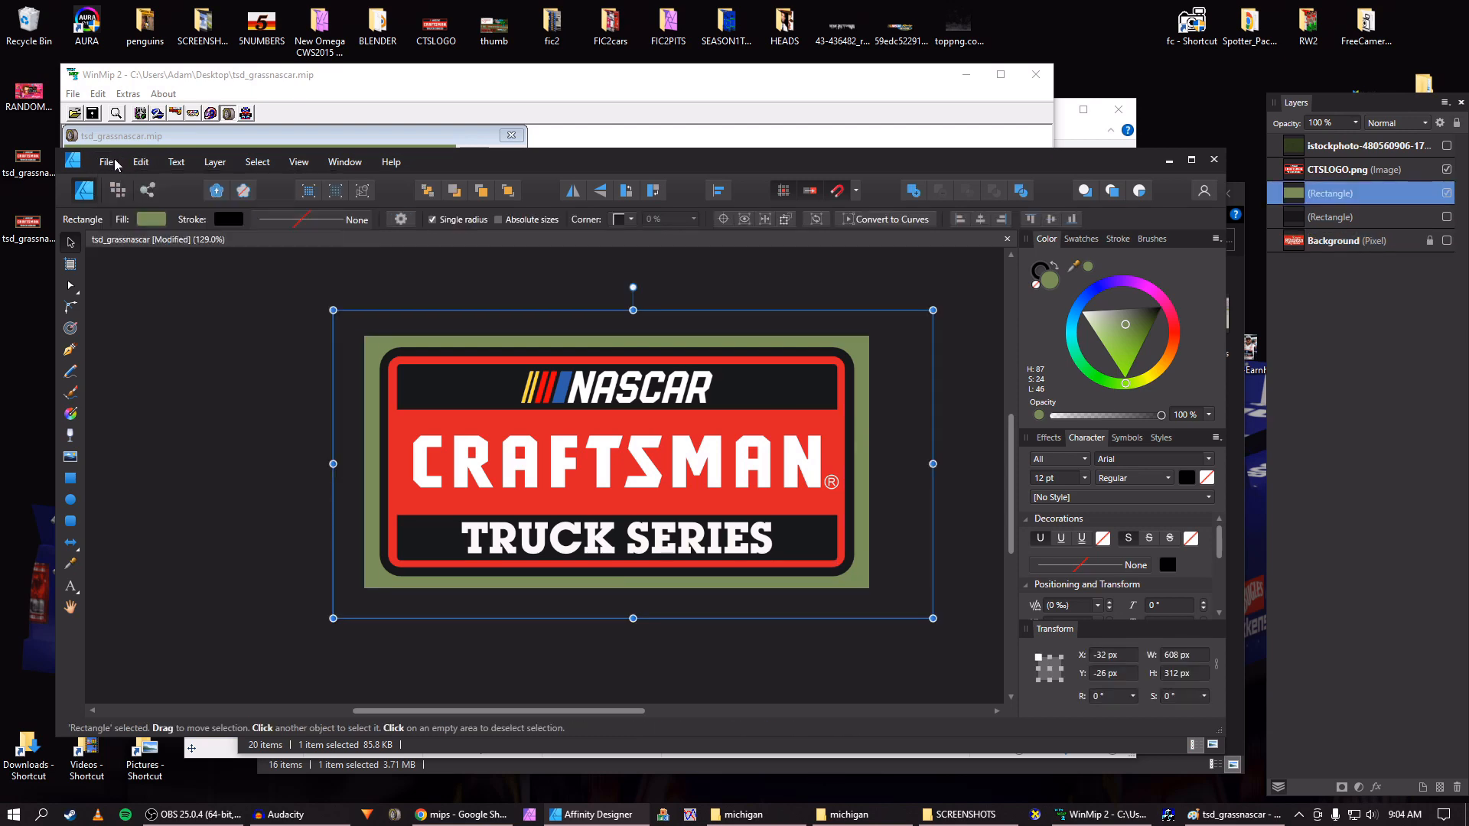
left_click(214, 314)
left_click(179, 223)
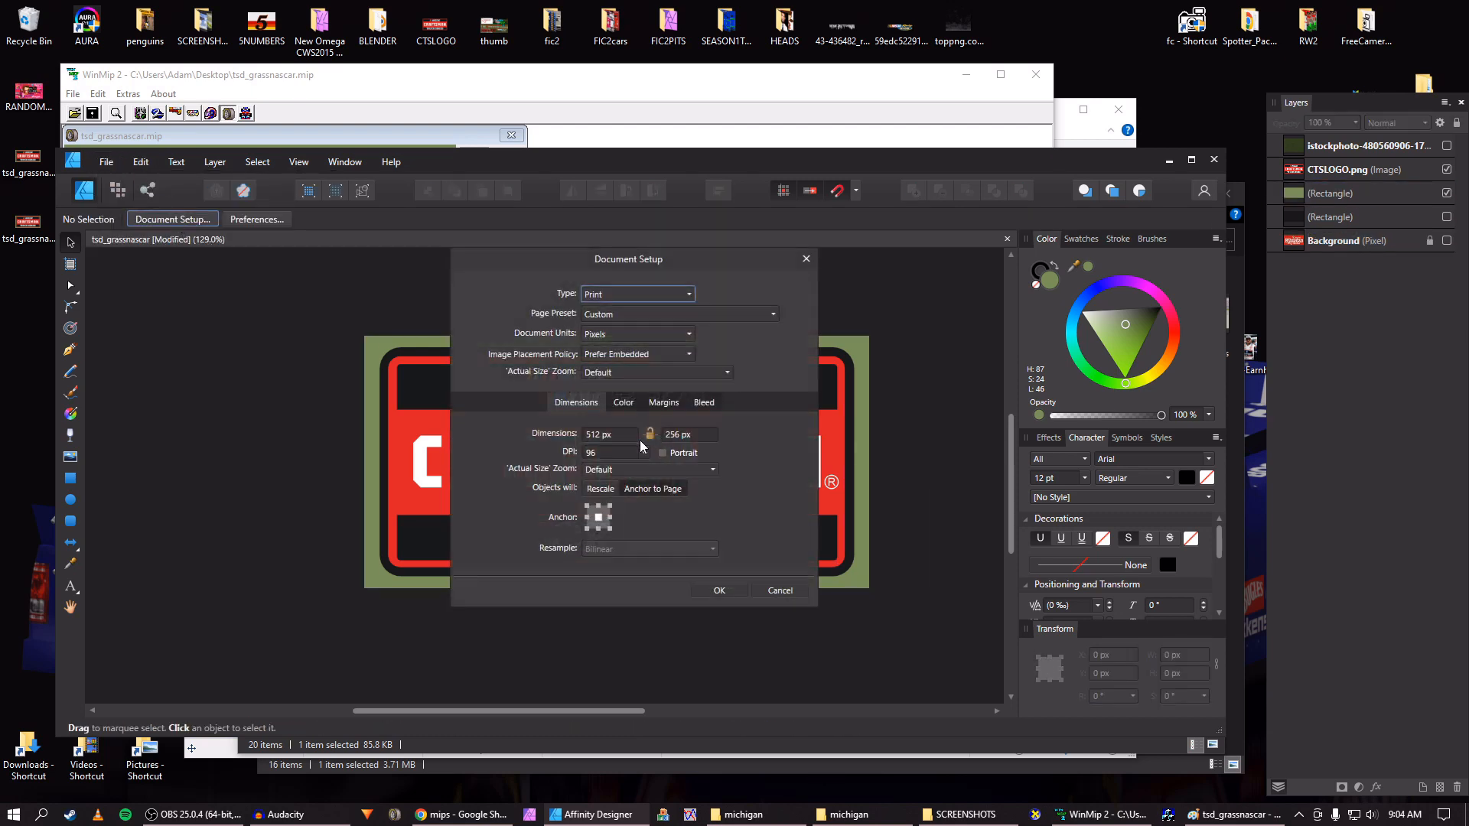
left_click(608, 436)
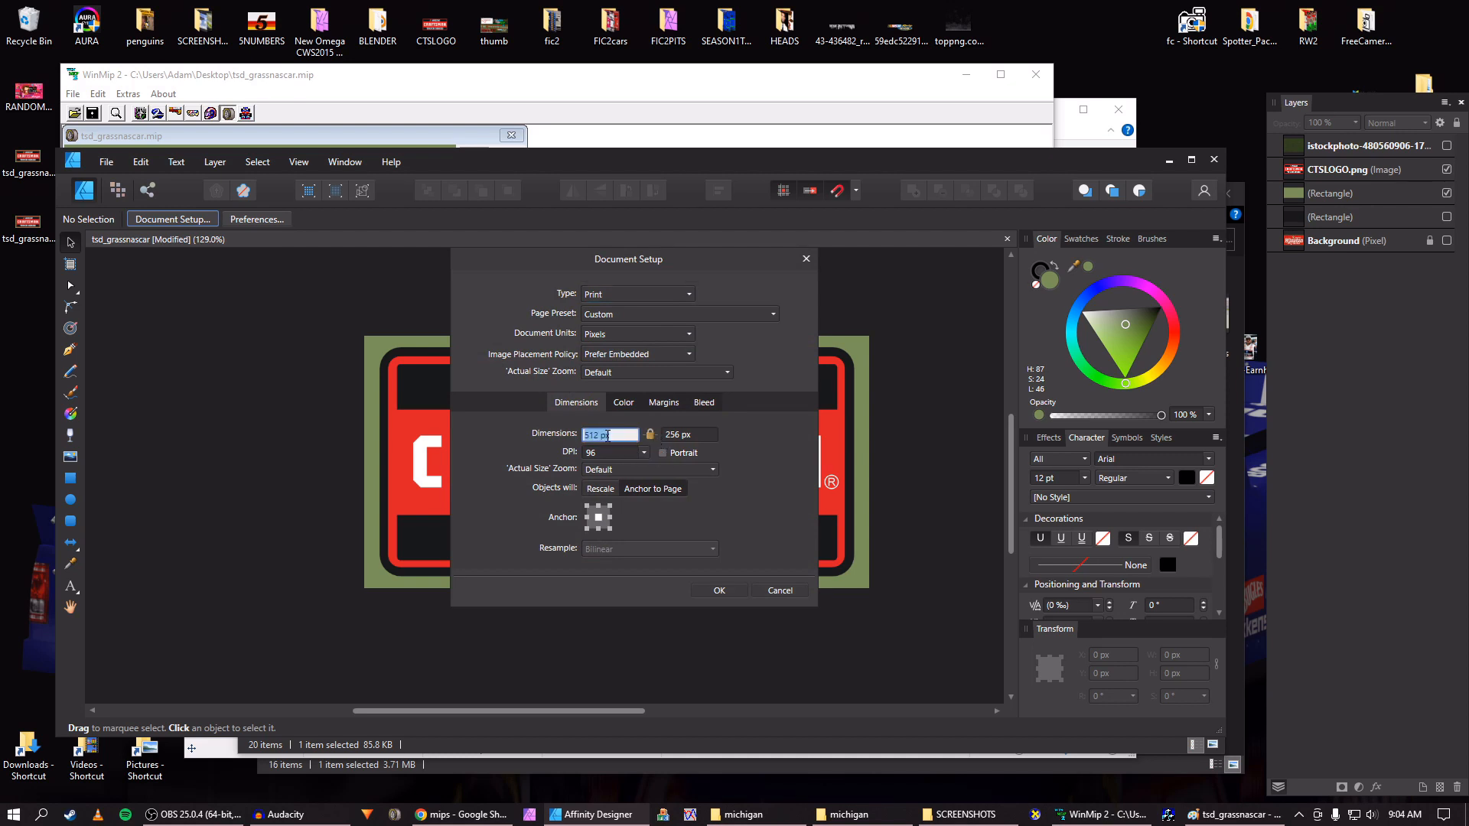
type("12")
key("Tab")
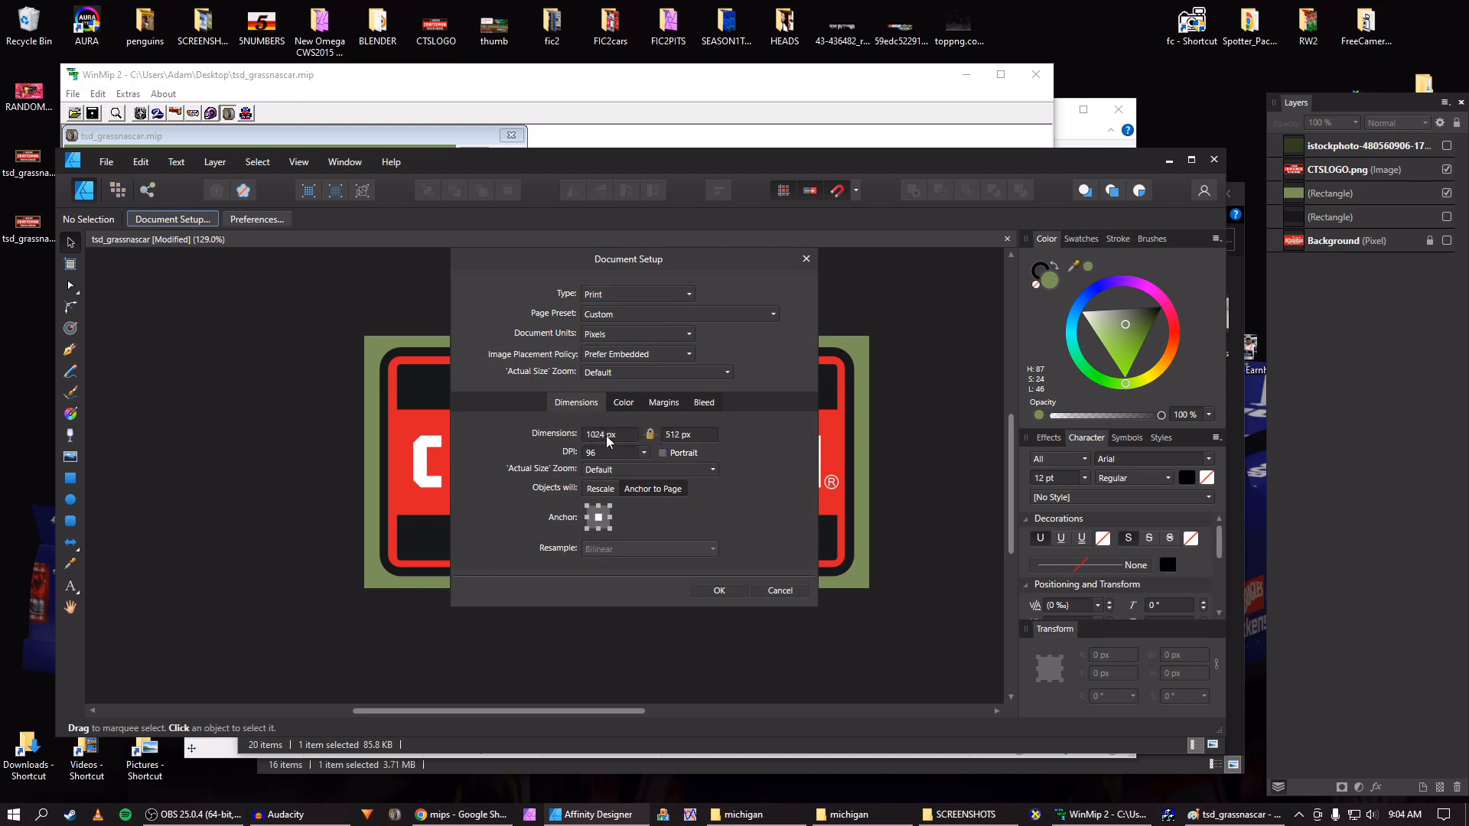
left_click(720, 591)
Hide the green background rectangle and show the near-black rectangle behind the logo instead
scroll(719, 421, "down", 3)
left_click(747, 415)
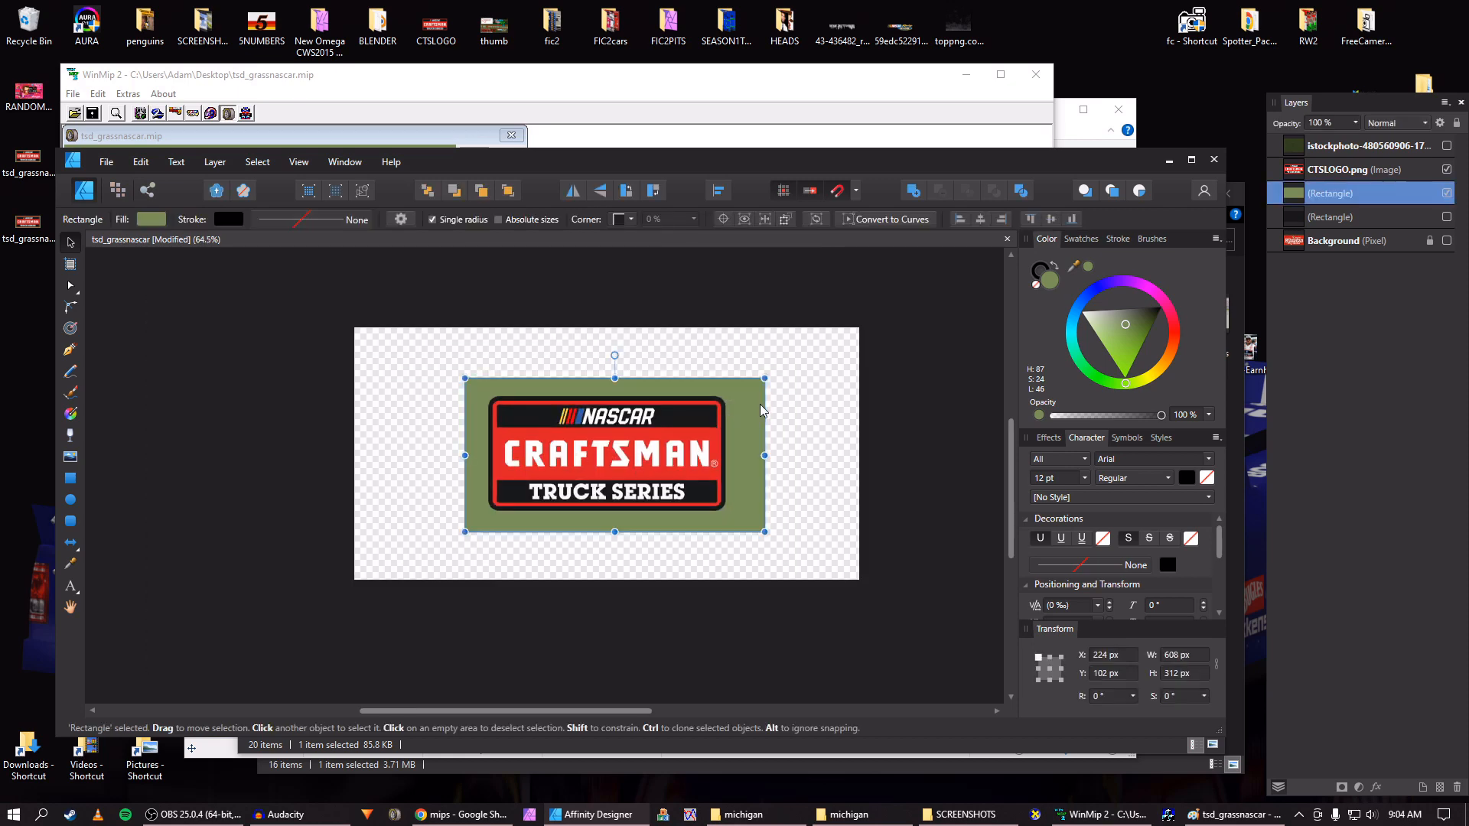
left_click(1448, 194)
left_click(1446, 217)
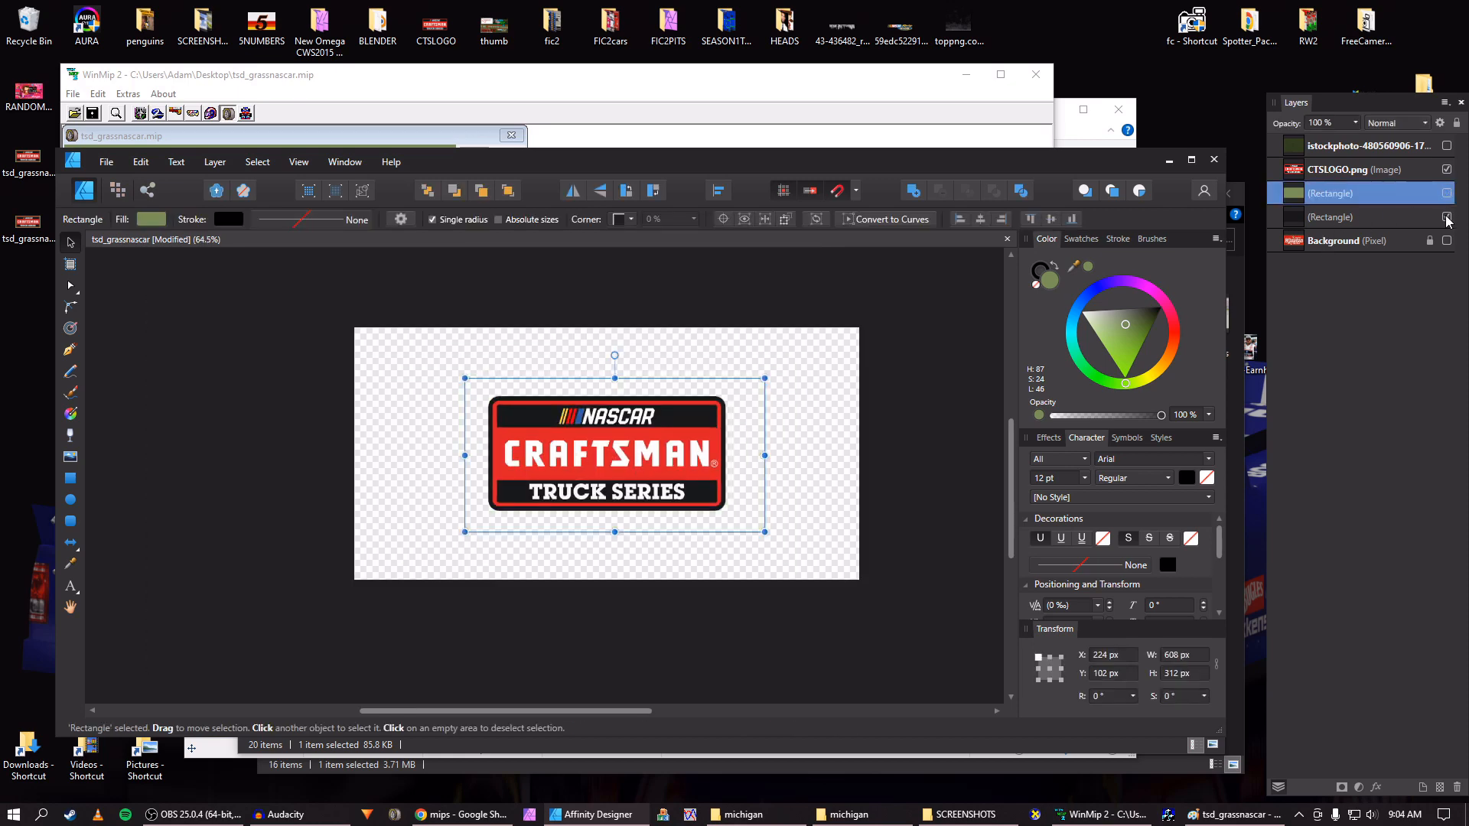
Enlarge the CTSLOGO image and the near-black rectangle together to about 1250 × 710 px overall so they cover the artboard
left_click(703, 411)
left_click(741, 394, "shift")
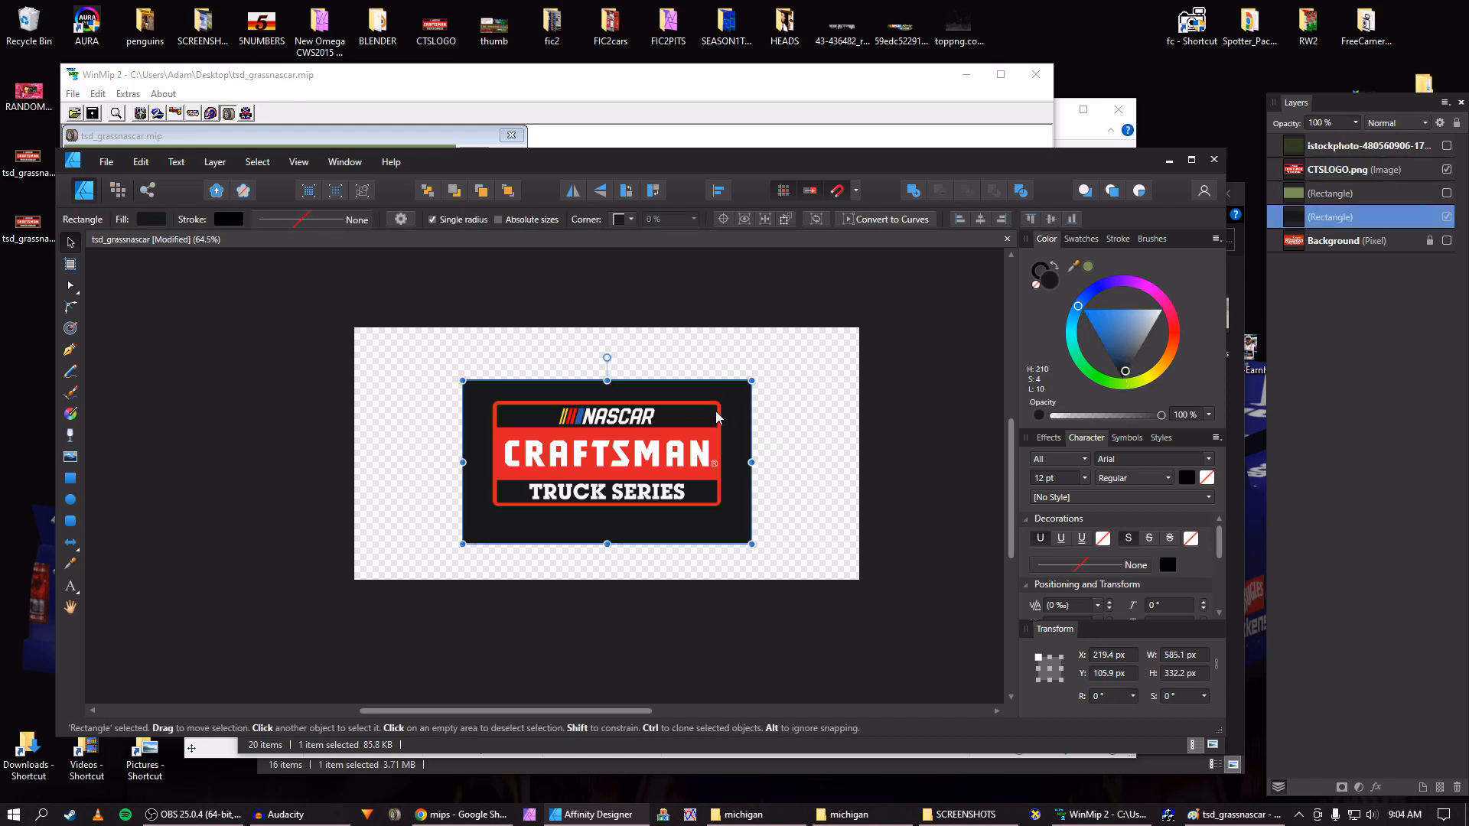
left_click_drag(754, 384, 925, 282)
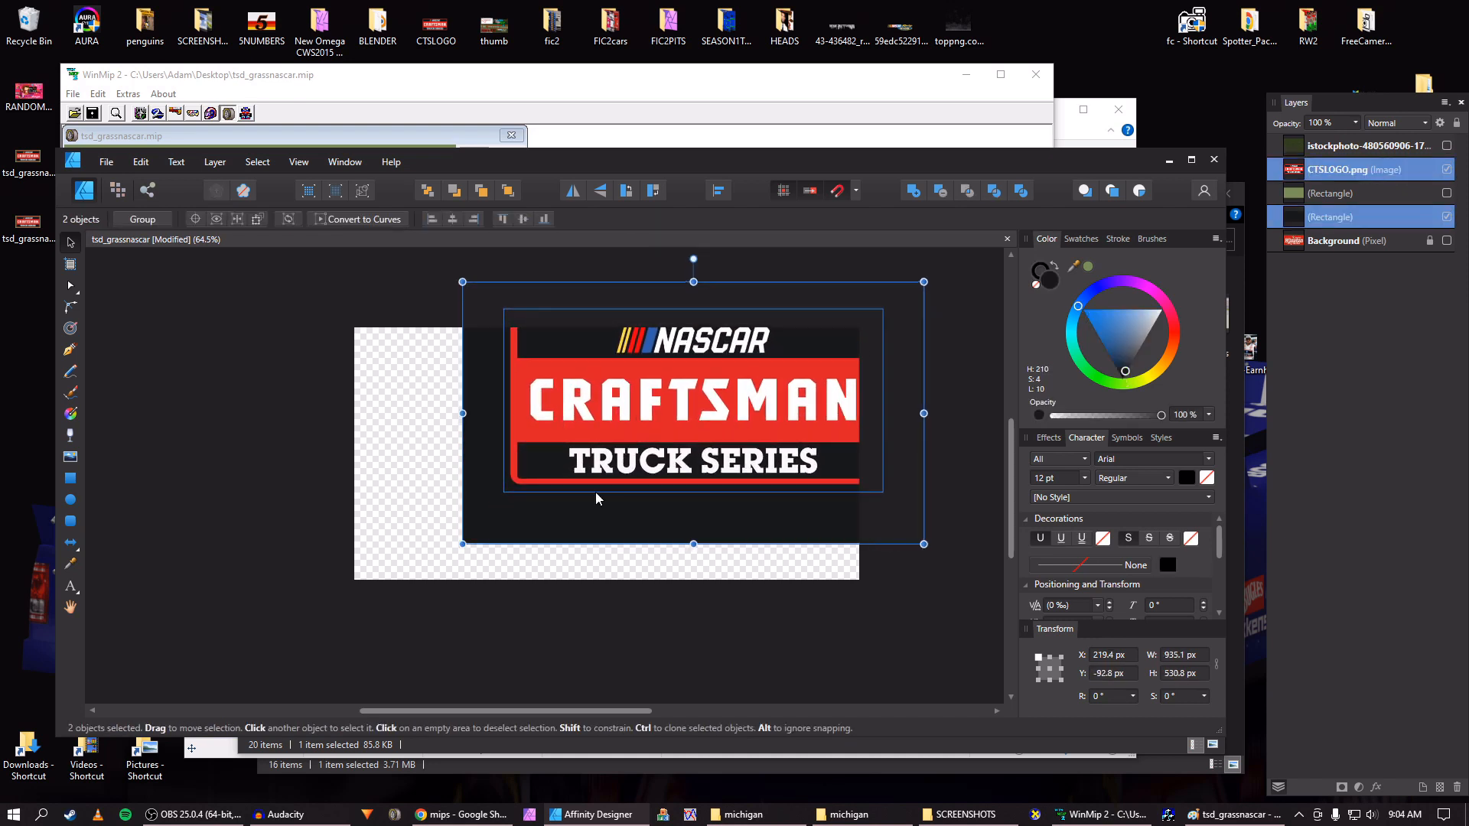
left_click_drag(462, 543, 293, 611)
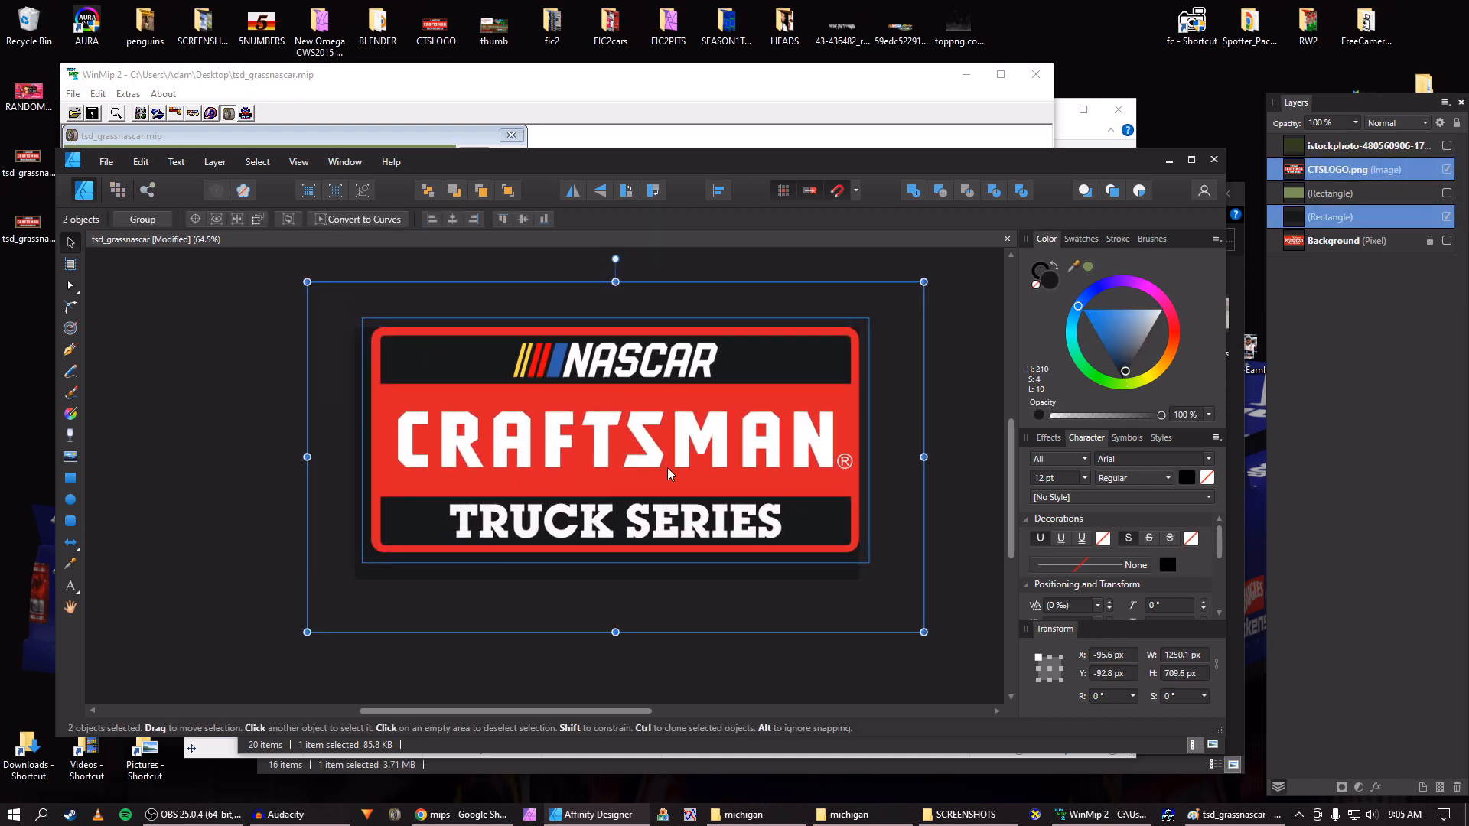
Shrink the CTSLOGO image alone to about 922 × 445 px and centre it over the near-black rectangle
left_click(860, 570, "shift")
left_click_drag(869, 563, 820, 538)
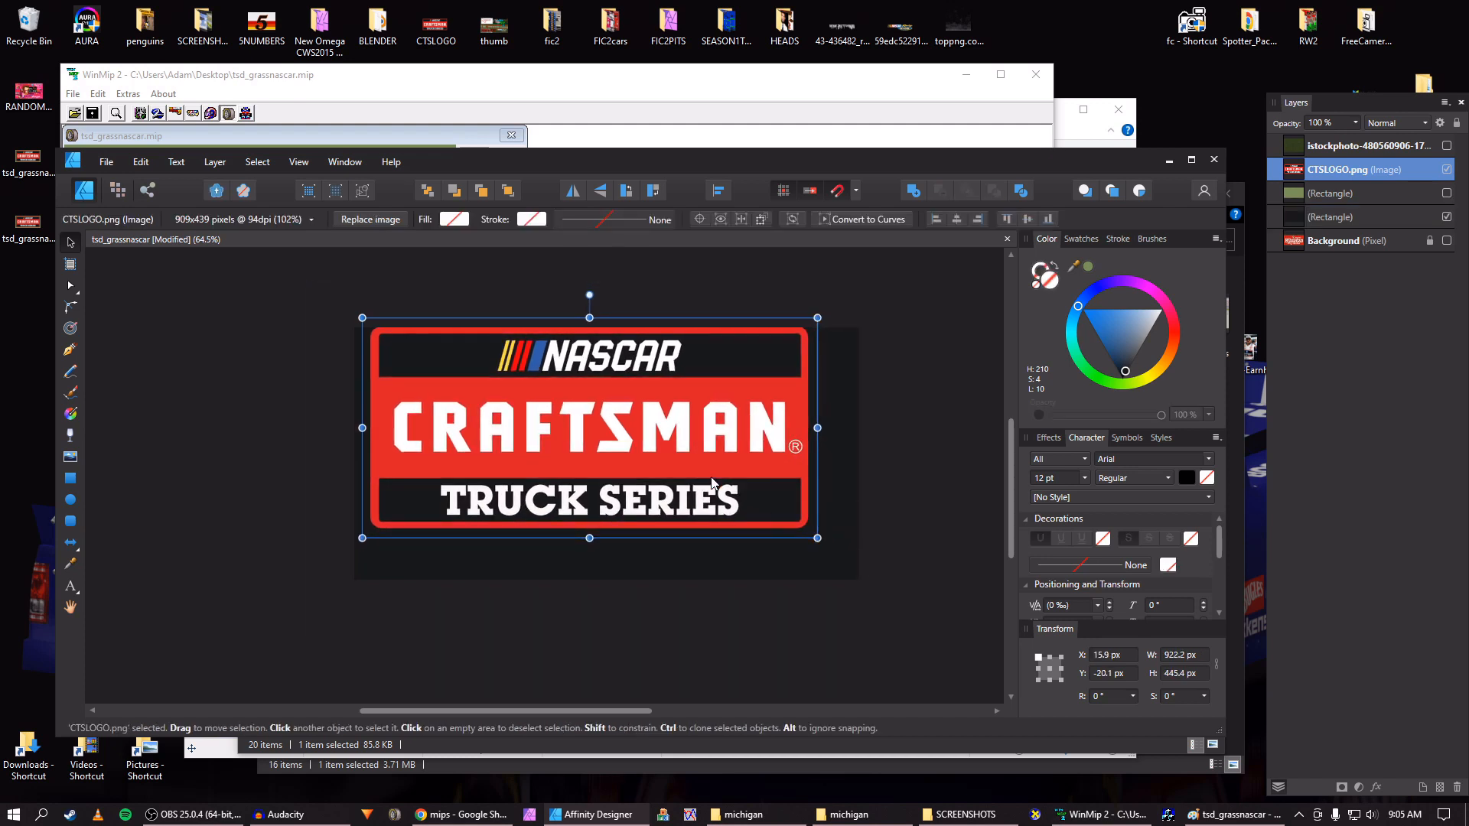
left_click_drag(677, 450, 695, 481)
Export the whole document as a PNG over the existing tsd_grassnascar.png on the Desktop
key("ctrl+alt+shift+s")
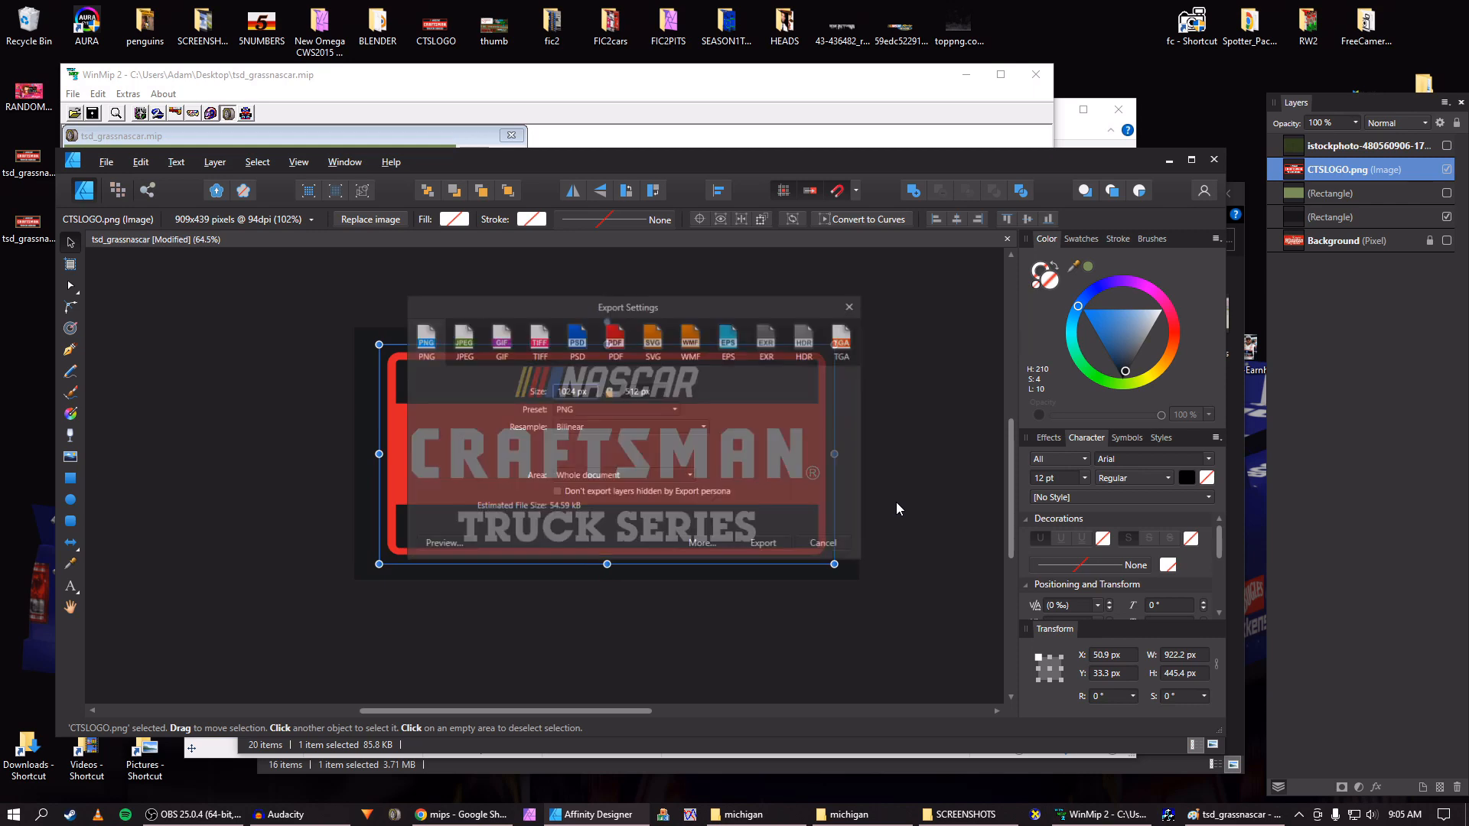
key("Return")
key("Return")
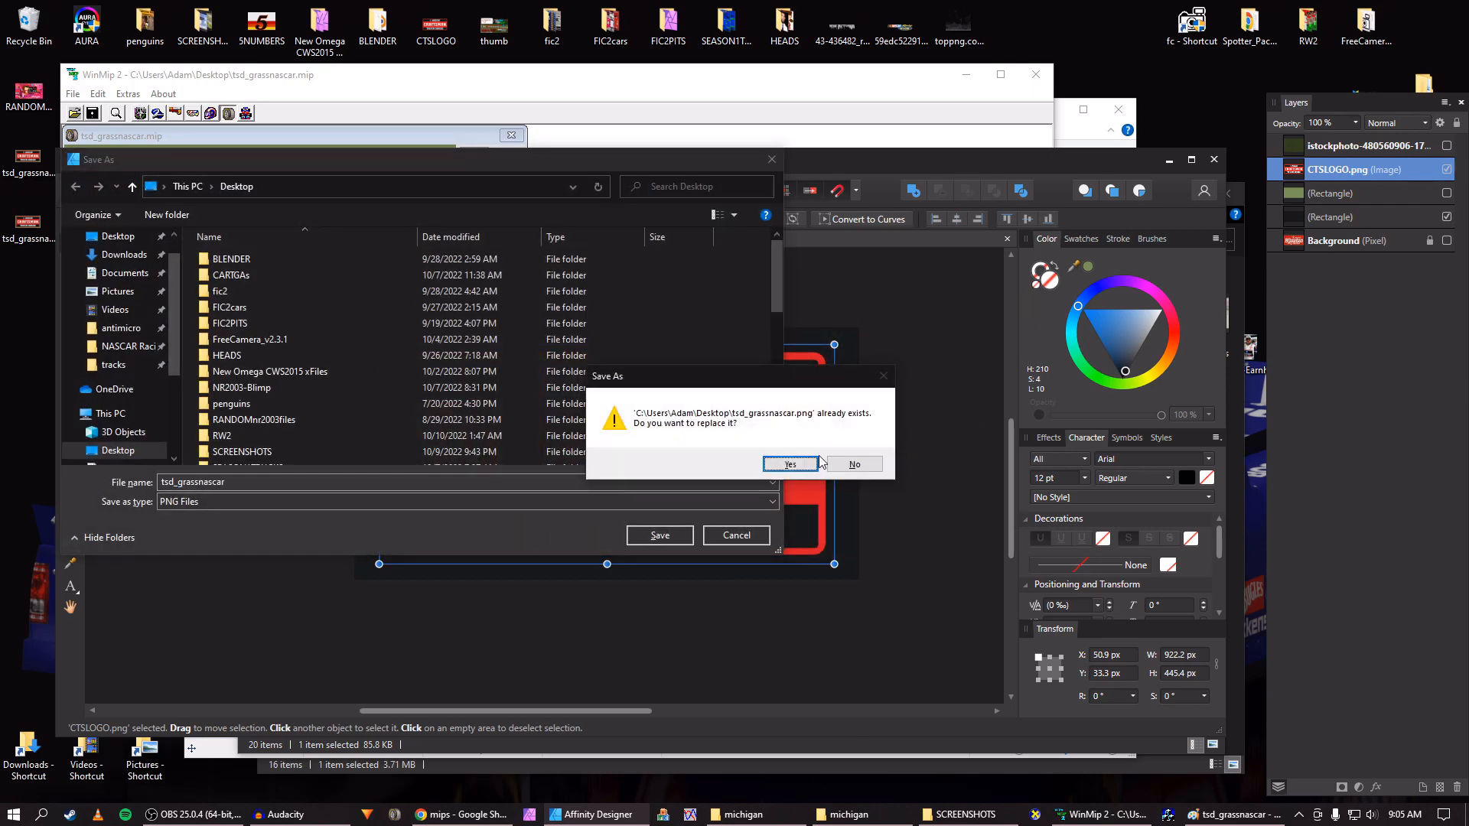
left_click(796, 464)
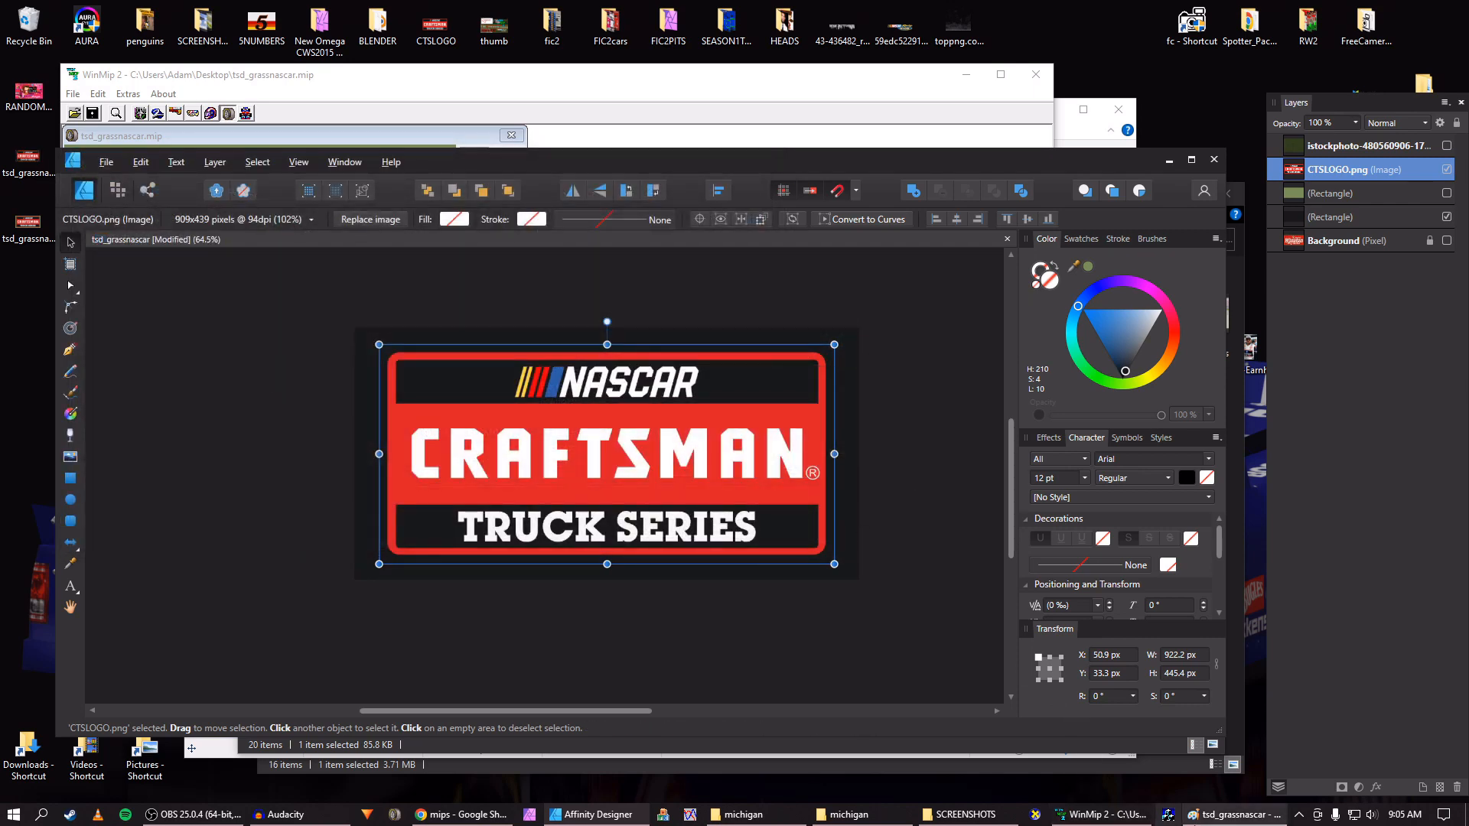
Switch to Paint and save the exported image as a 24-bit bitmap, replacing tsd_grassnascar.bmp on the Desktop
left_click(1207, 816)
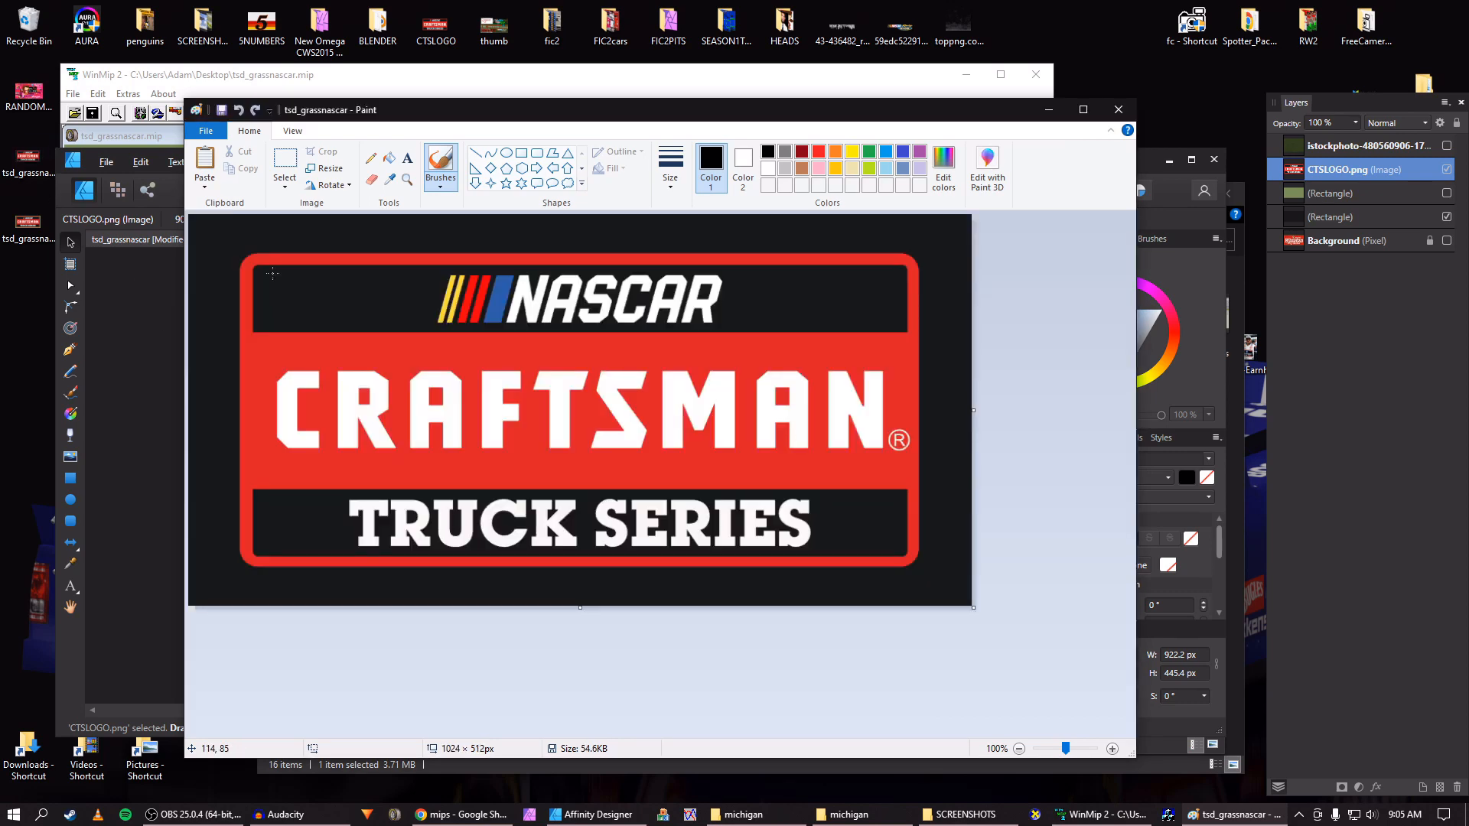
left_click(207, 127)
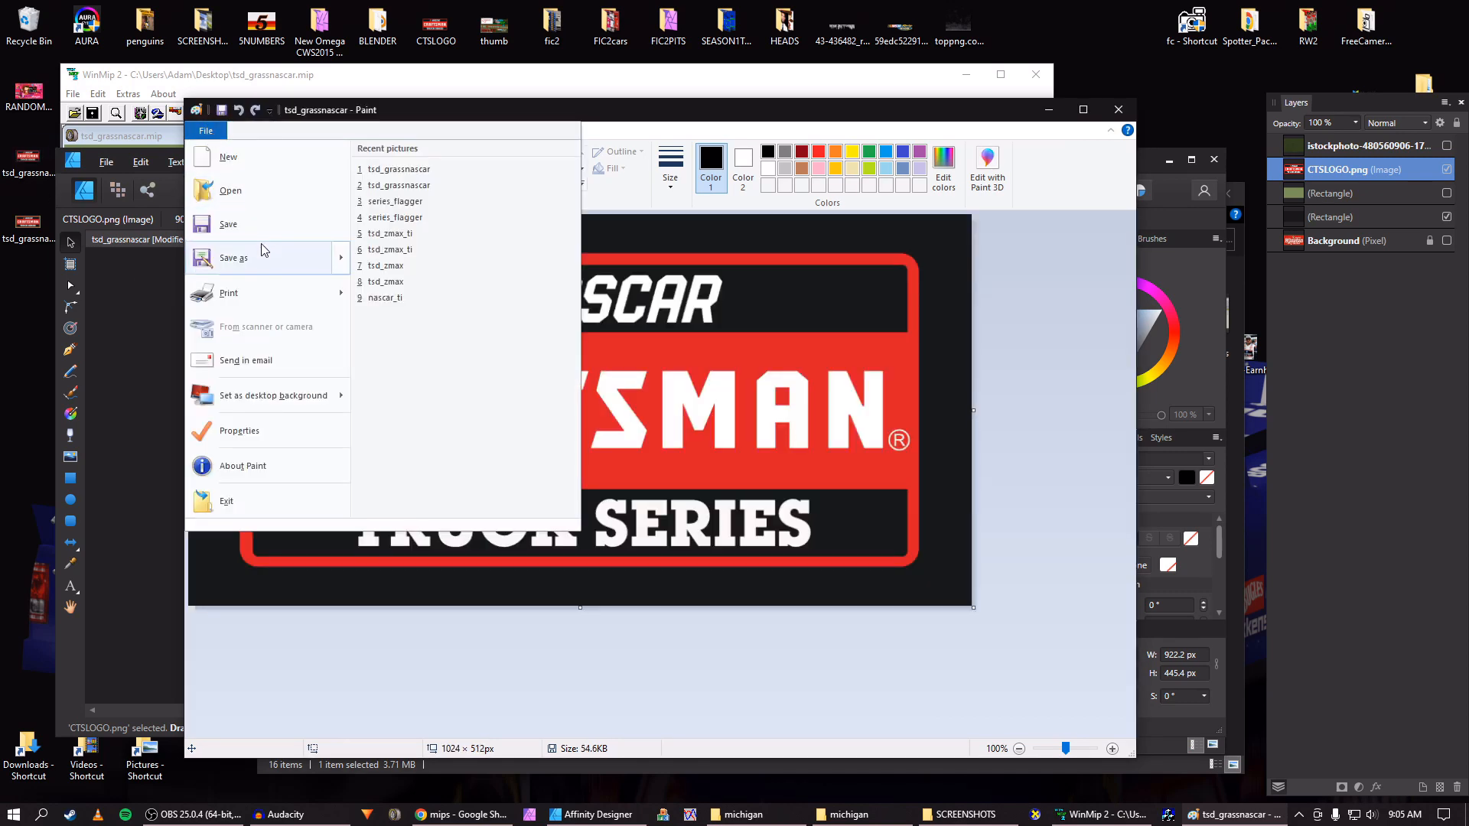
mouse_move(260, 243)
left_click(427, 267)
key("Return")
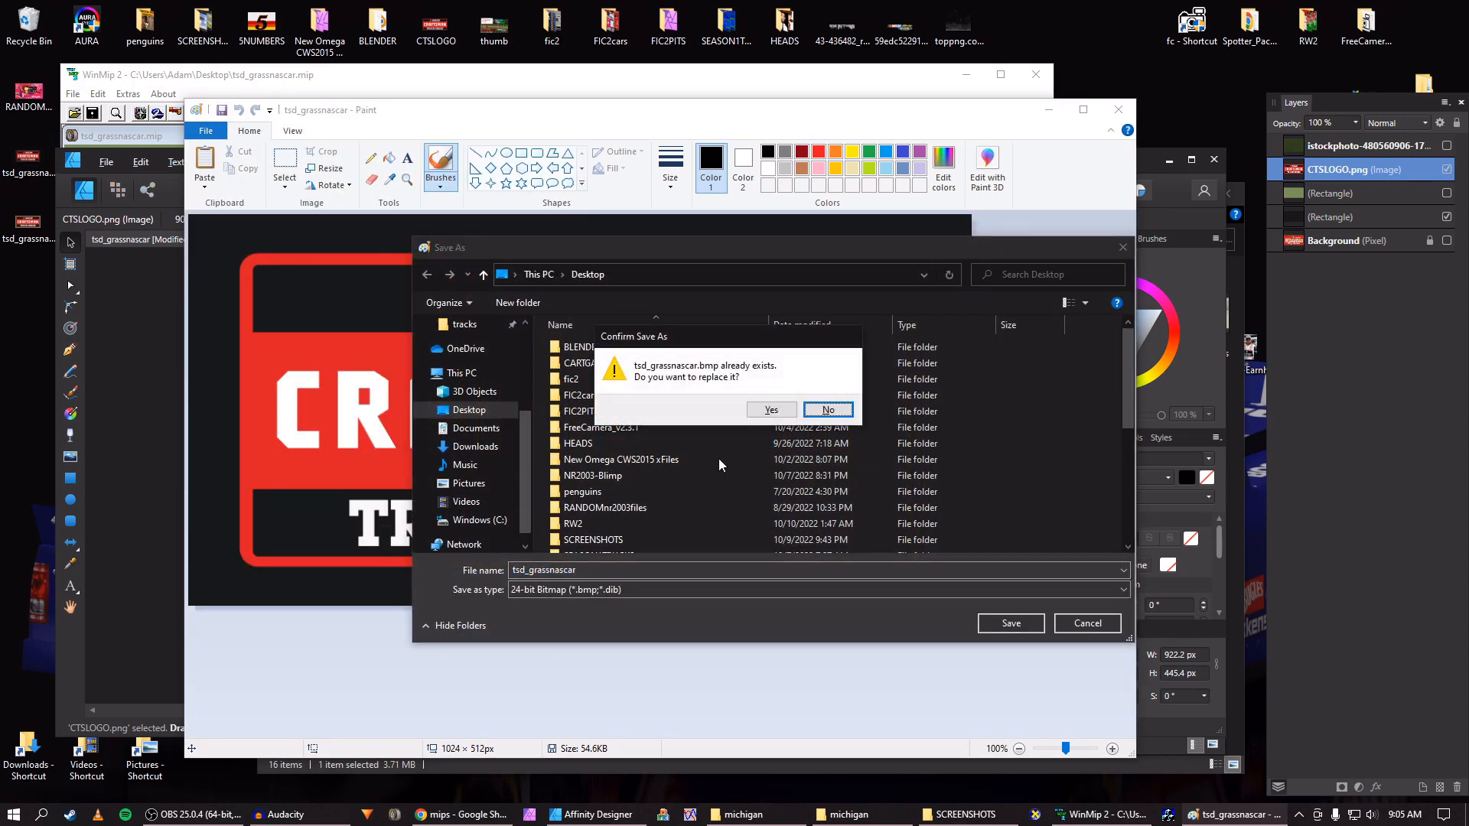
left_click(770, 410)
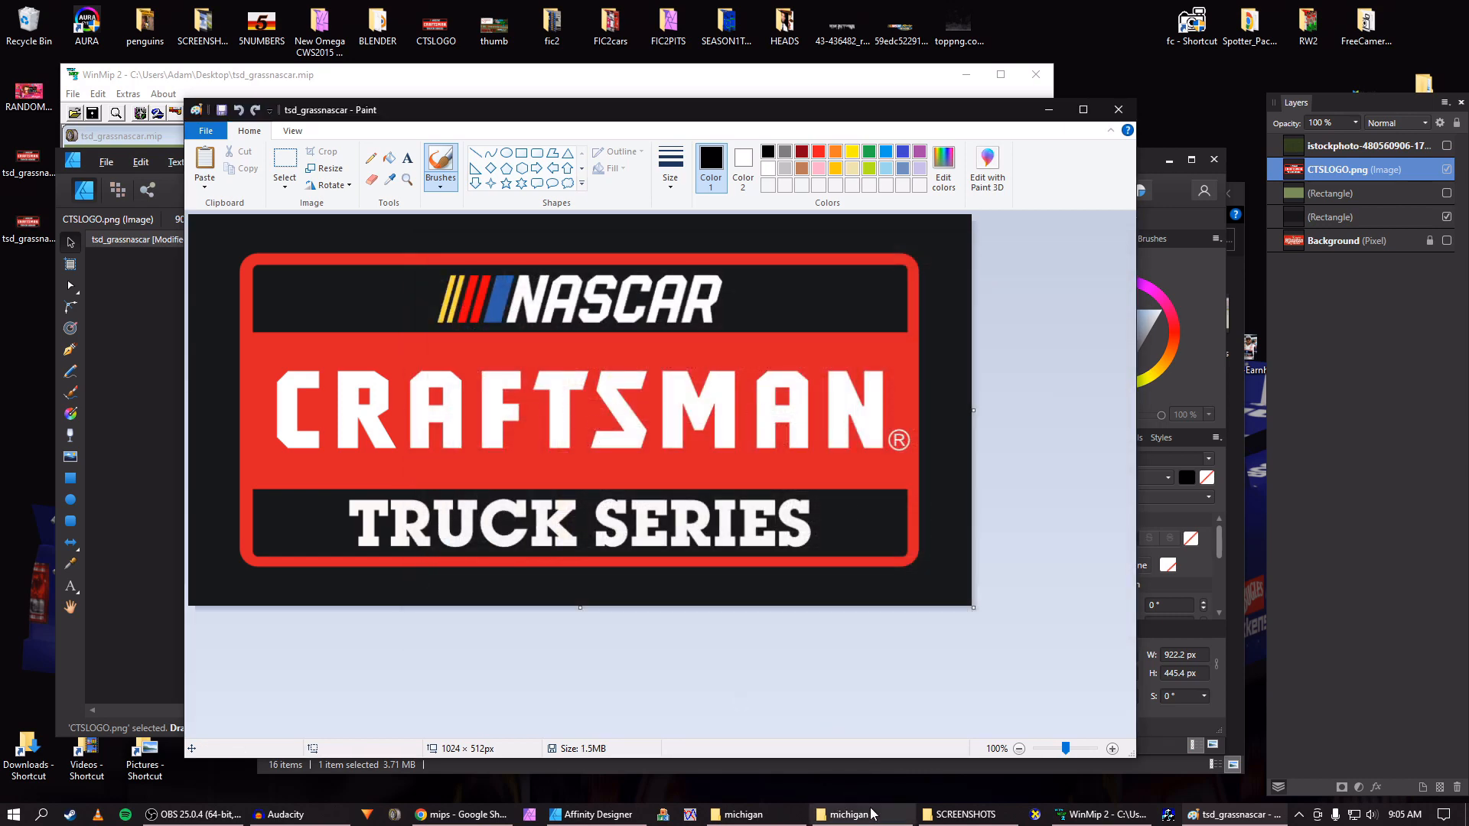
Switch to WinMip 2, close the old texture, open tsd_grassnascar.bmp from the Desktop and set its file format to mip
left_click(1102, 815)
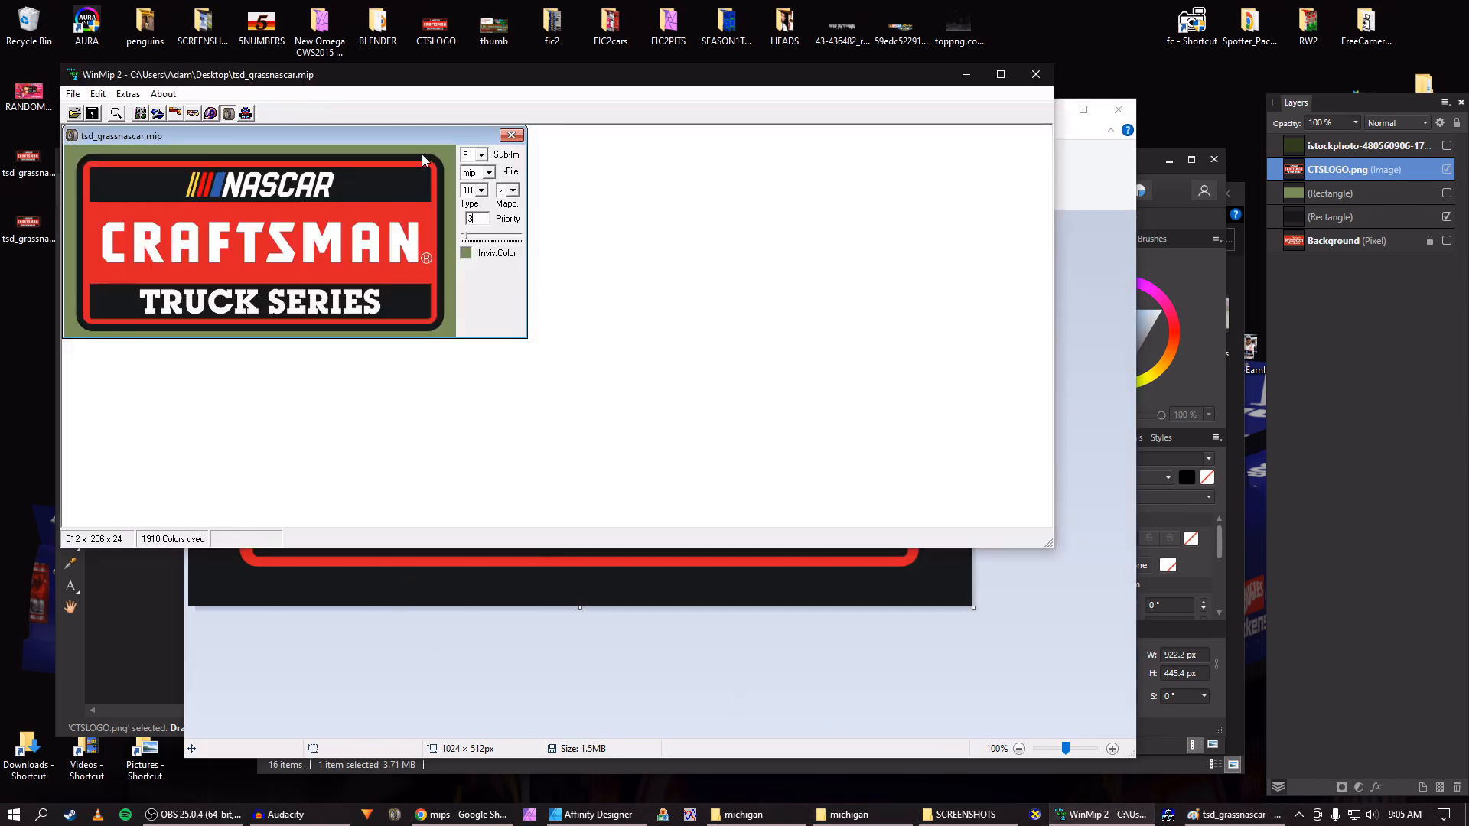
left_click(512, 136)
left_click(74, 113)
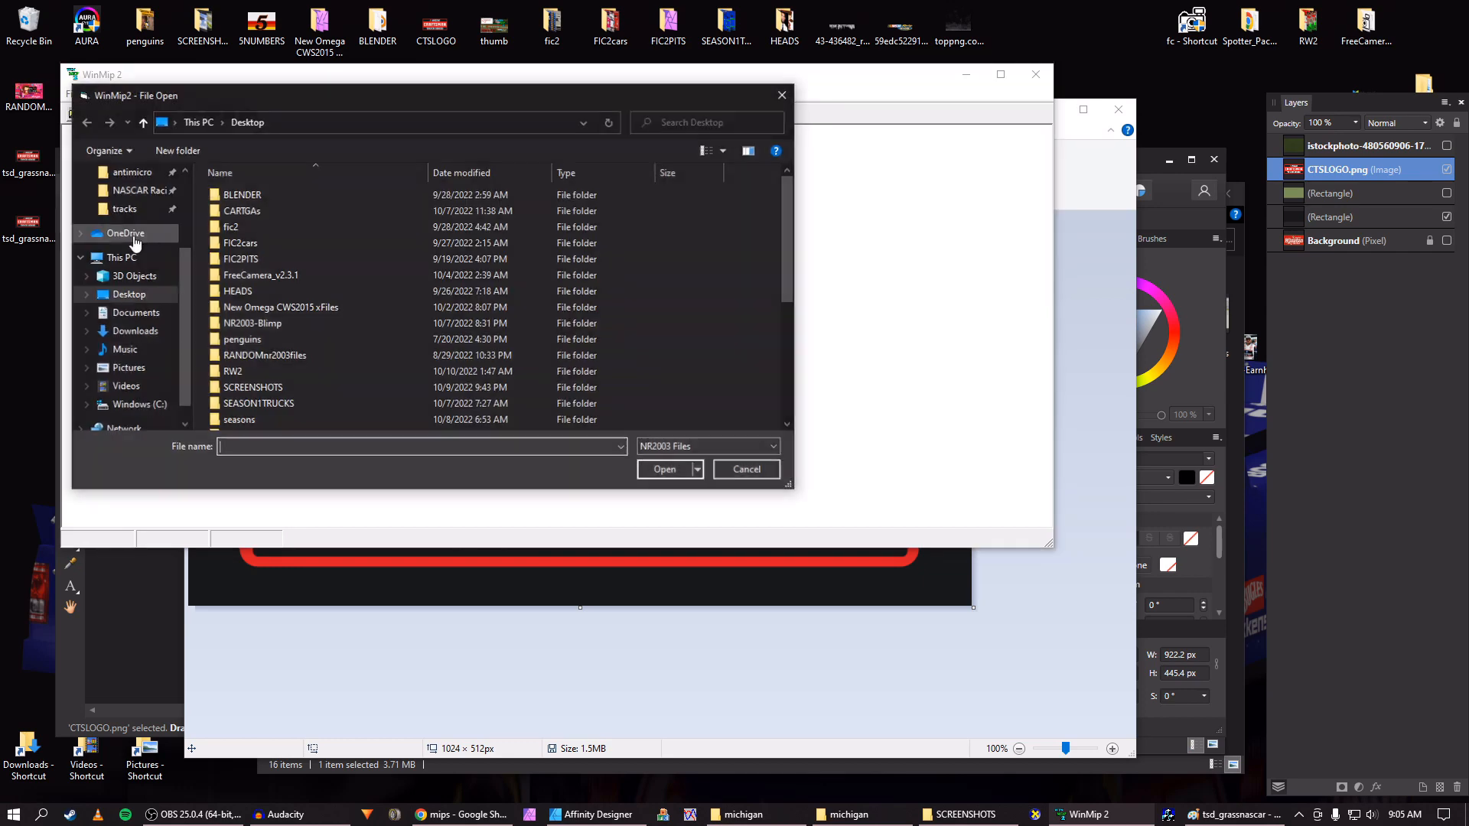
scroll(283, 321, "down", 5)
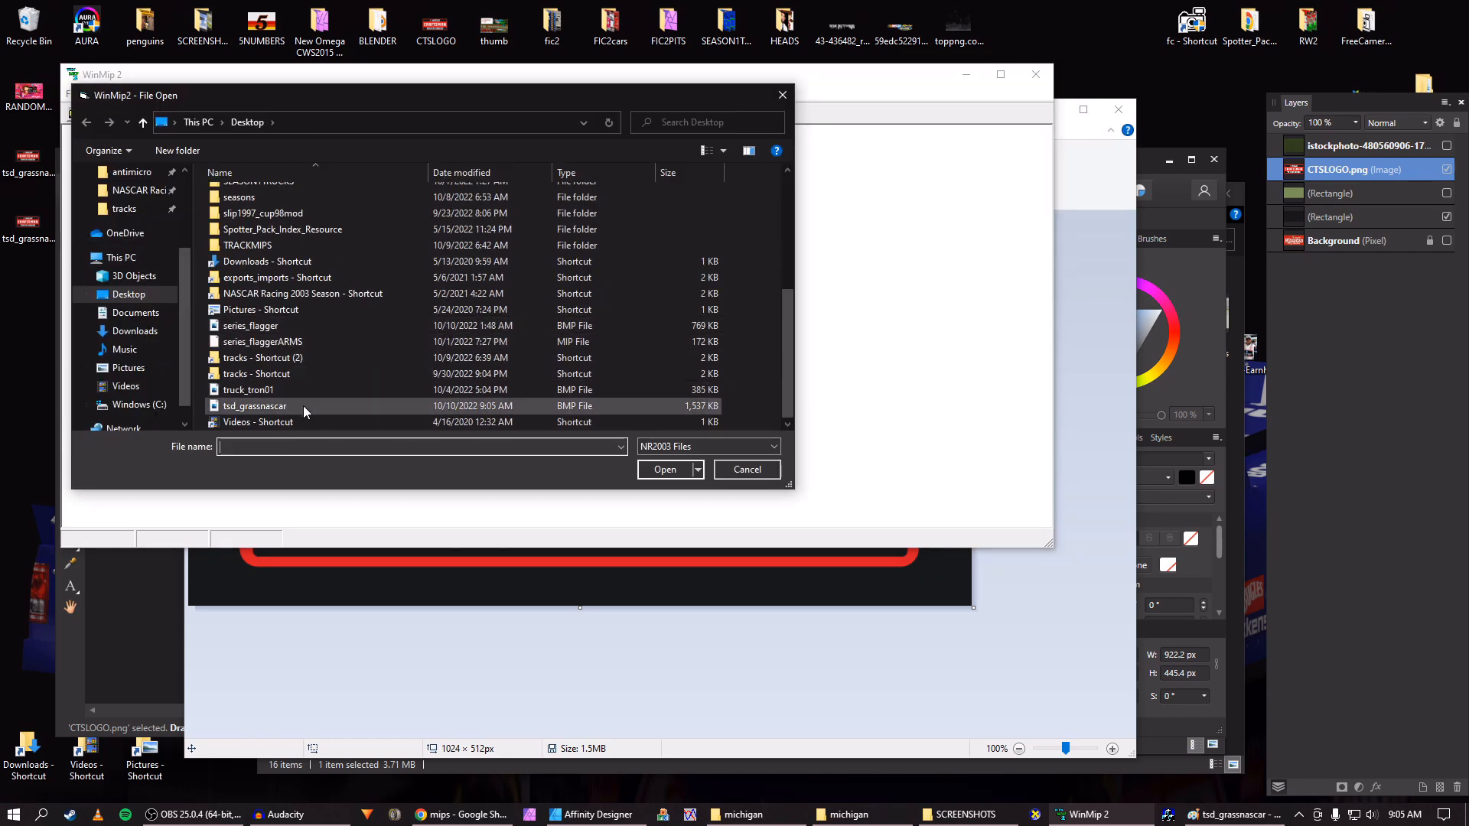
left_click(303, 405)
left_click(665, 469)
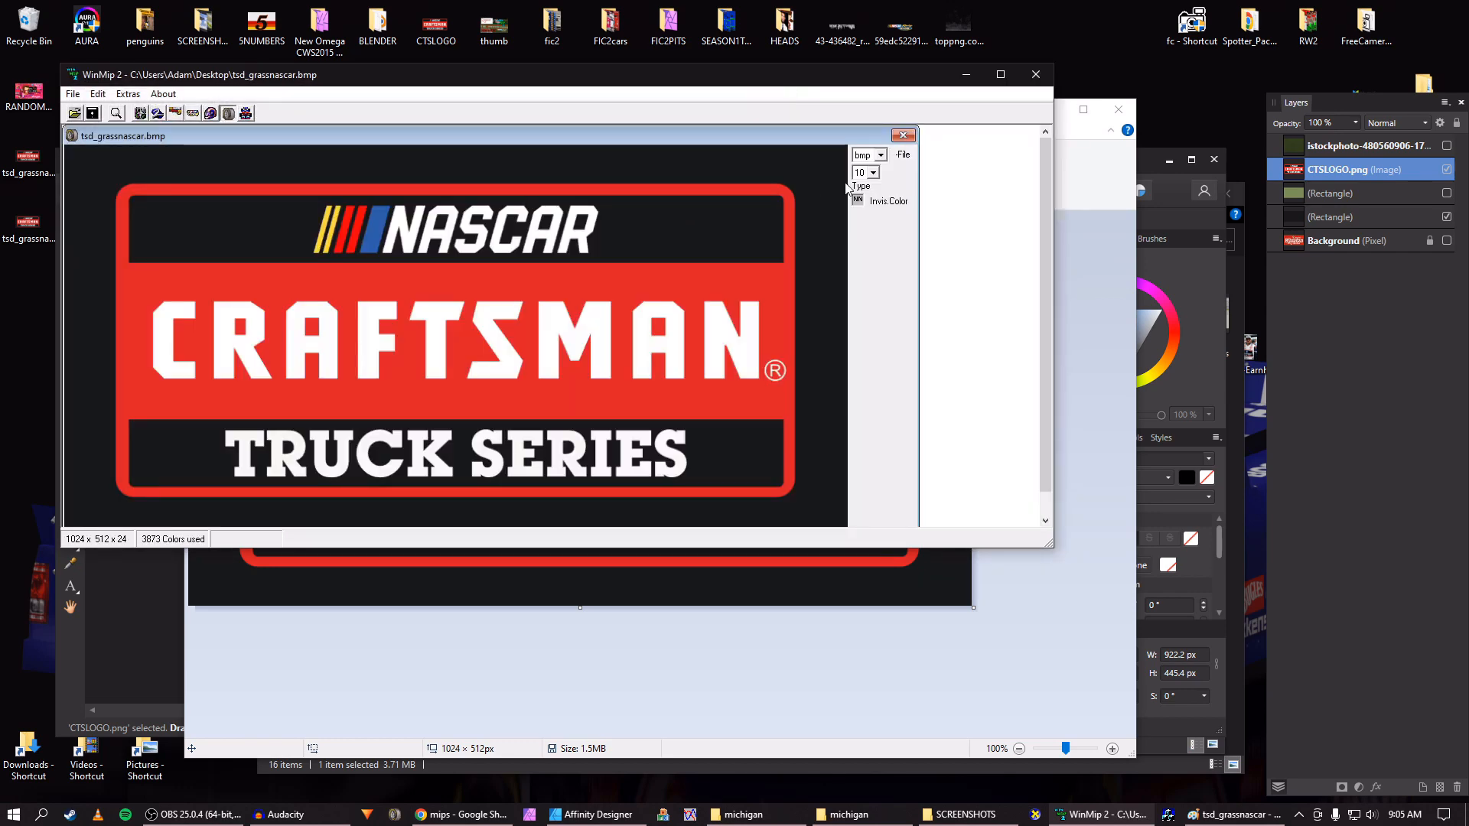
left_click(882, 156)
left_click(870, 179)
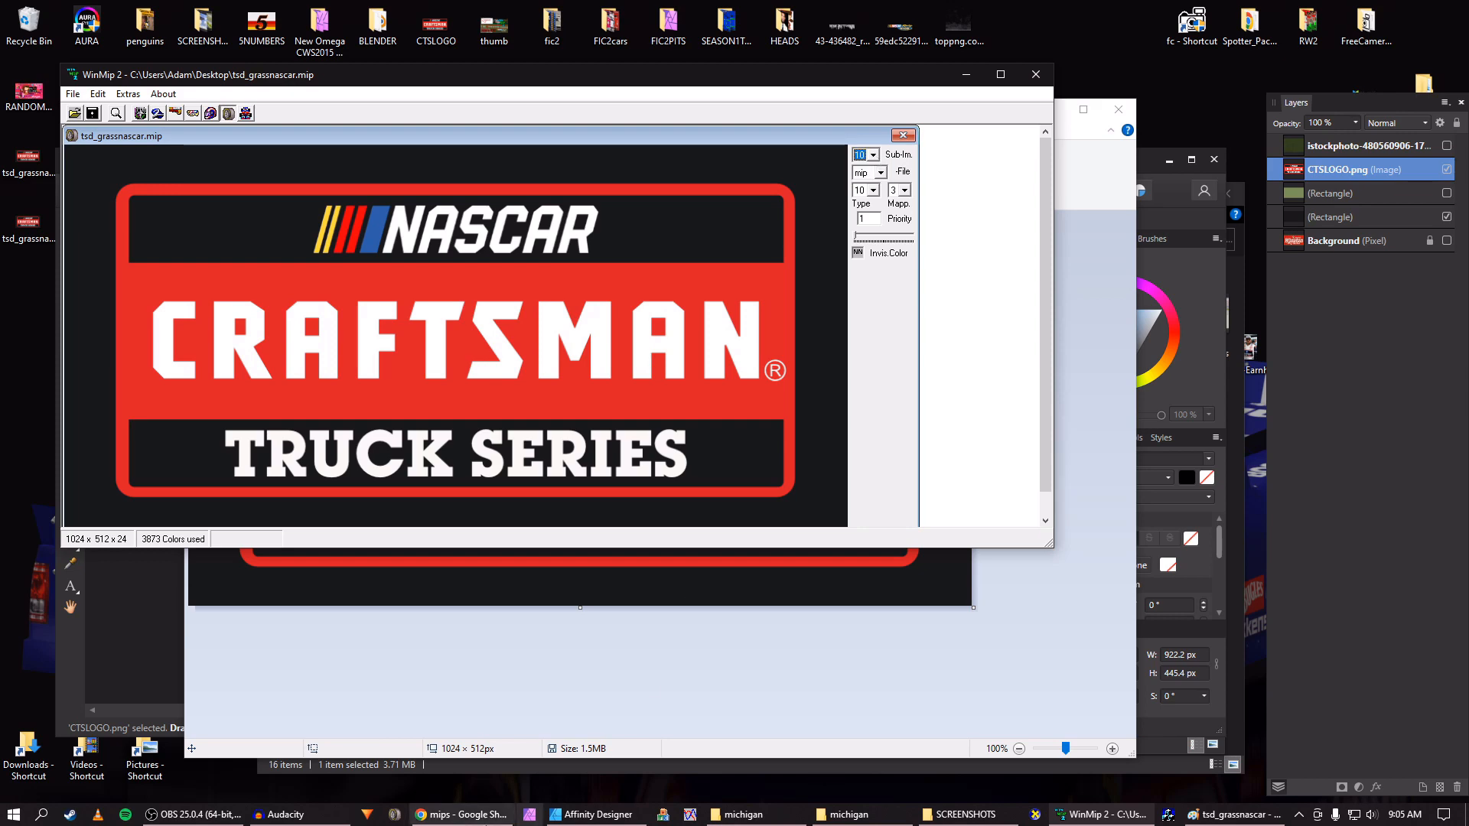
Switch to Chrome and examine the WinMip2 forum tutorial's sections on mip types, subimages, mapping types and priority levels
left_click(458, 815)
left_click(483, 137)
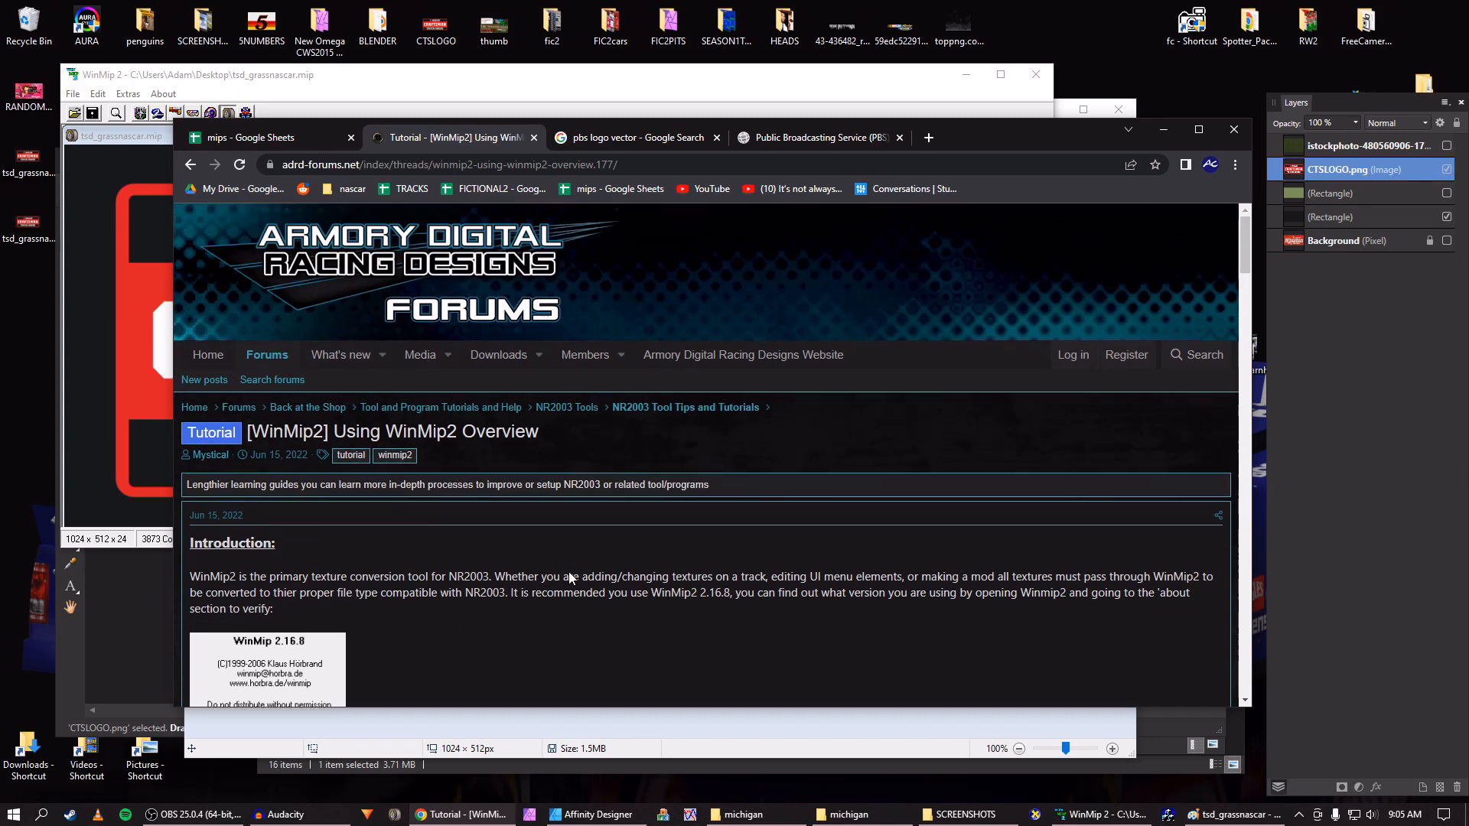
scroll(419, 273, "down", 5)
scroll(464, 364, "down", 15)
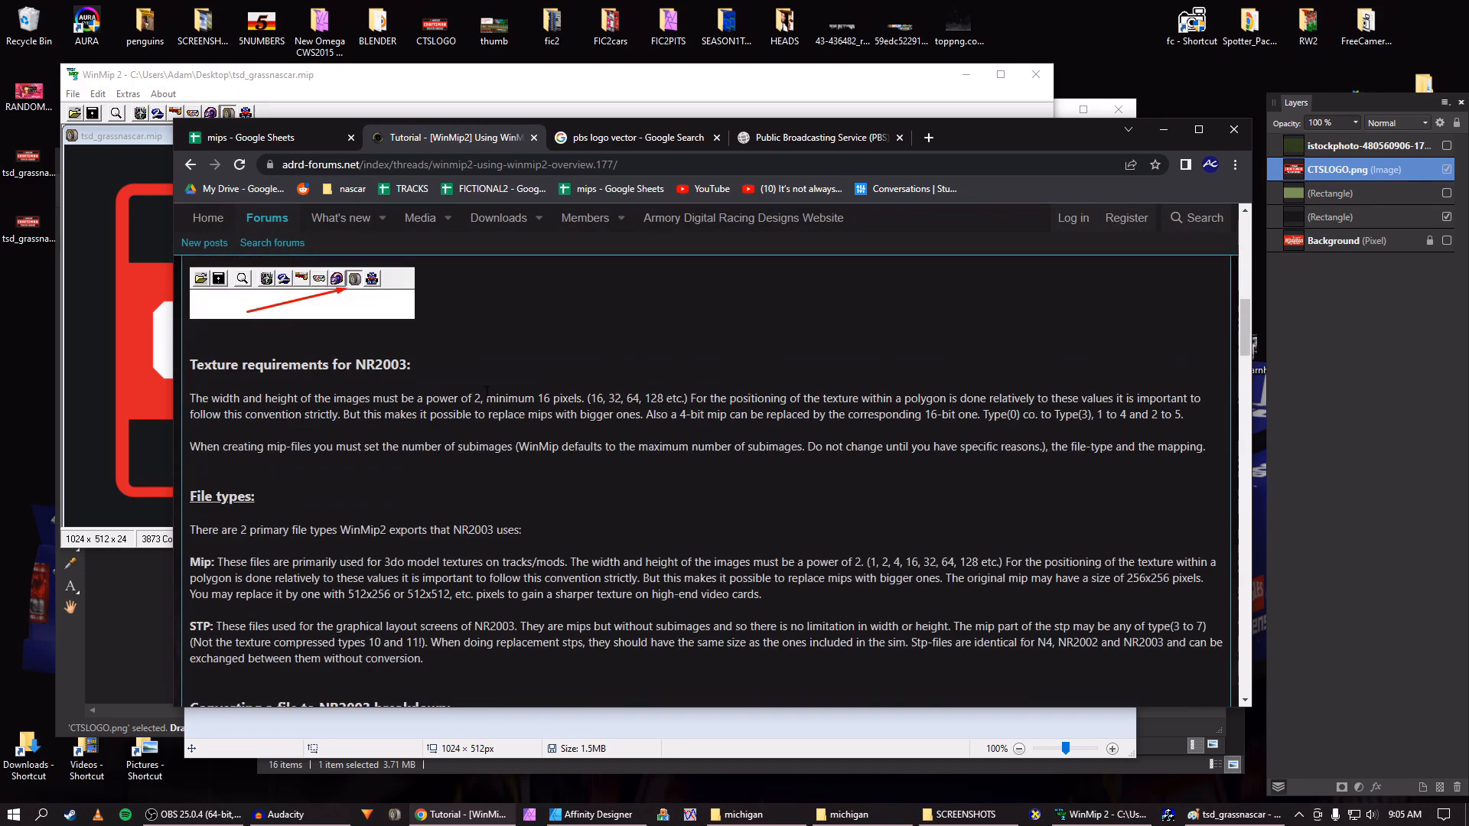
scroll(477, 479, "down", 4)
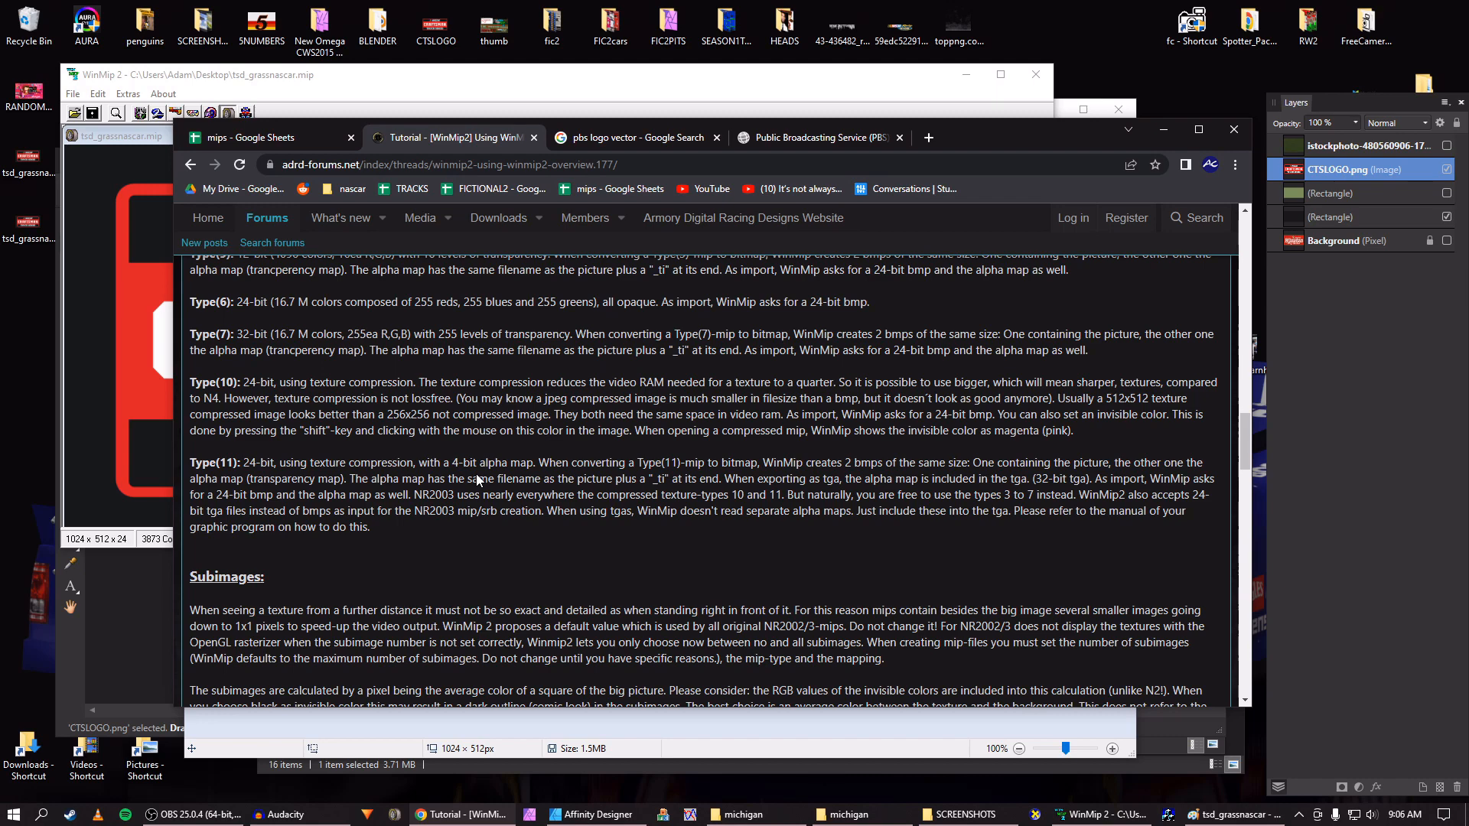
scroll(476, 475, "down", 6)
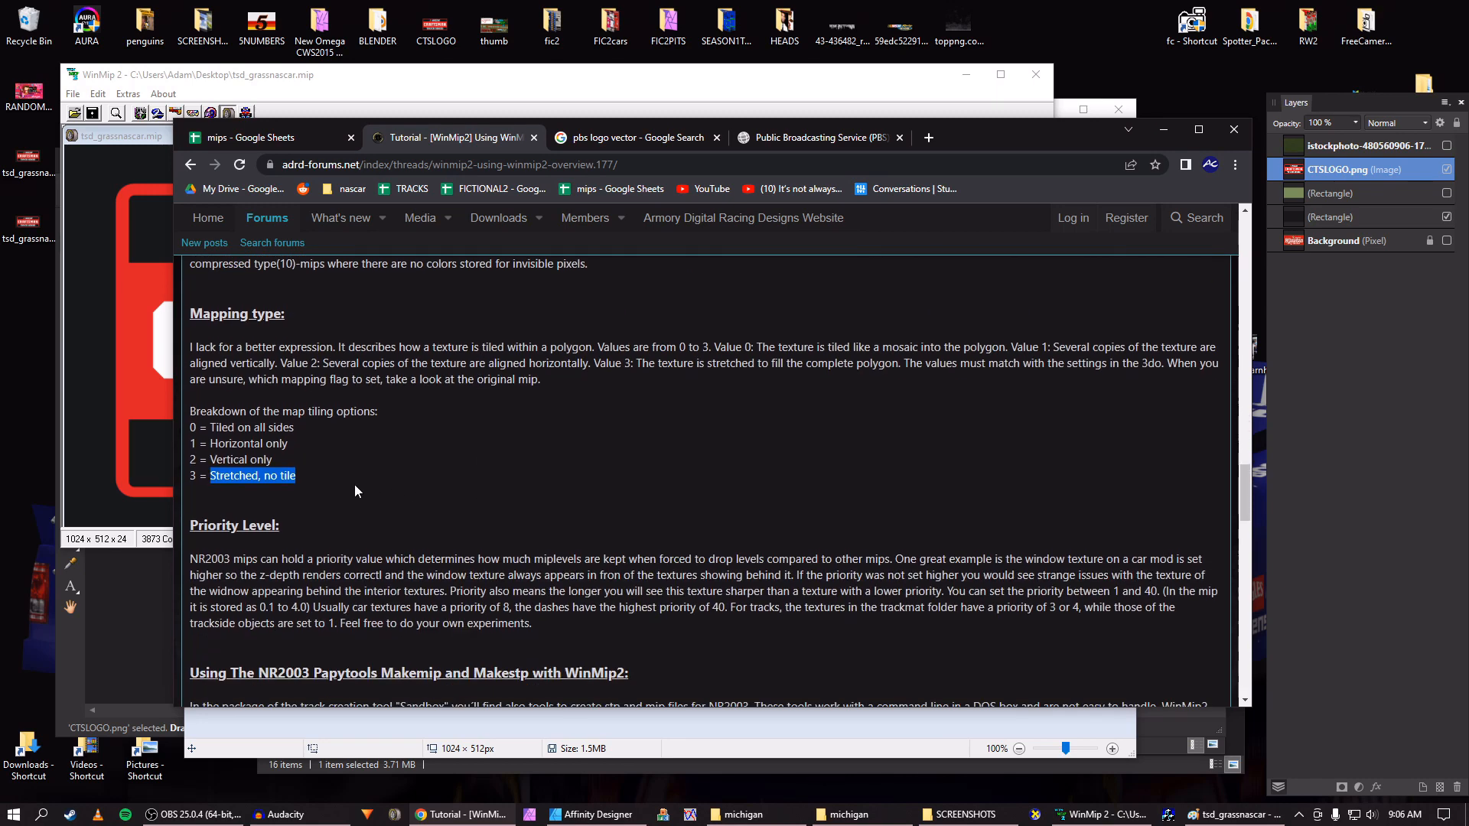
scroll(325, 467, "down", 1)
left_click(301, 373)
scroll(304, 314, "down", 3)
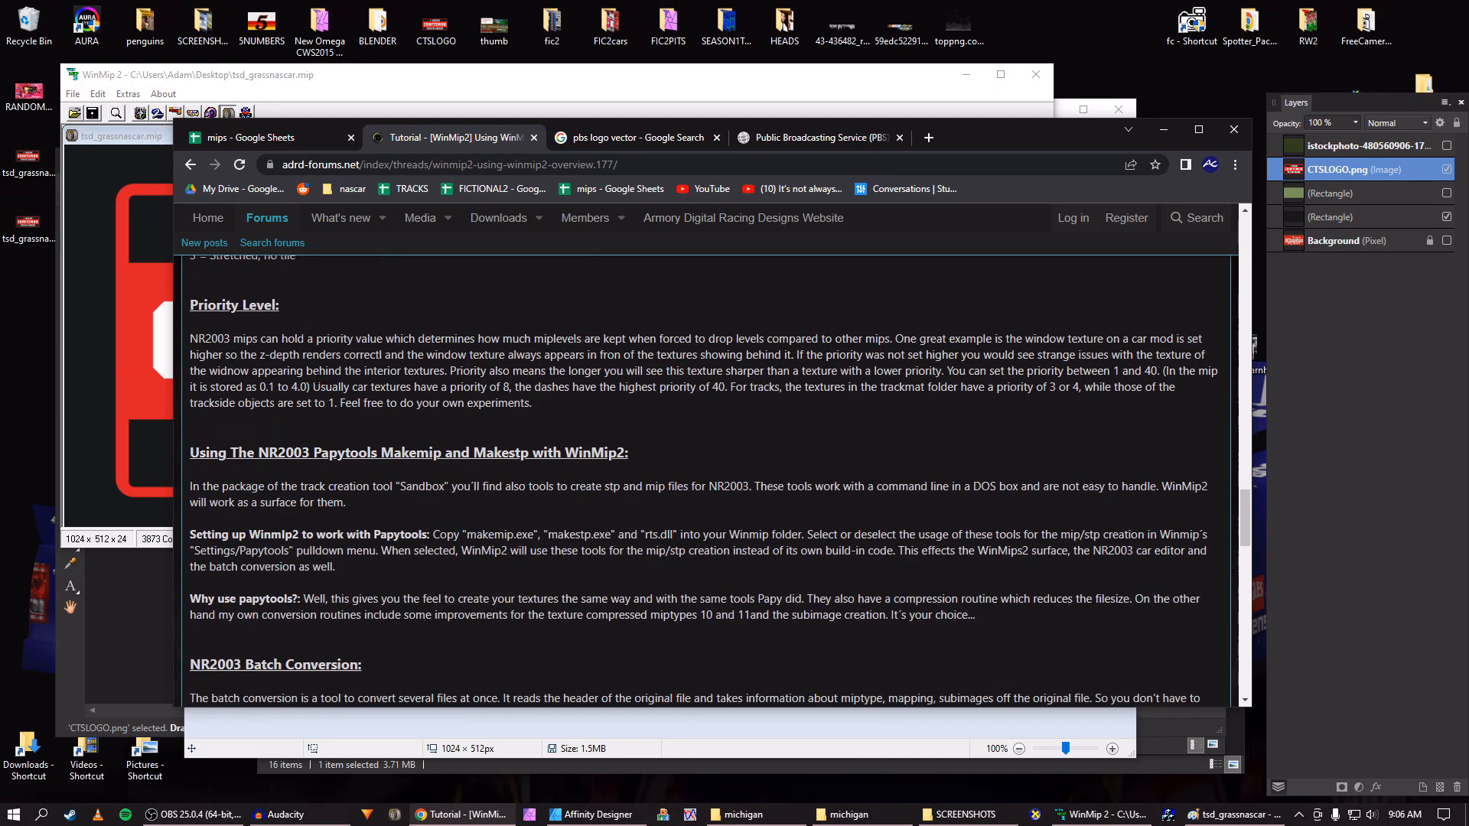
scroll(318, 384, "up", 10)
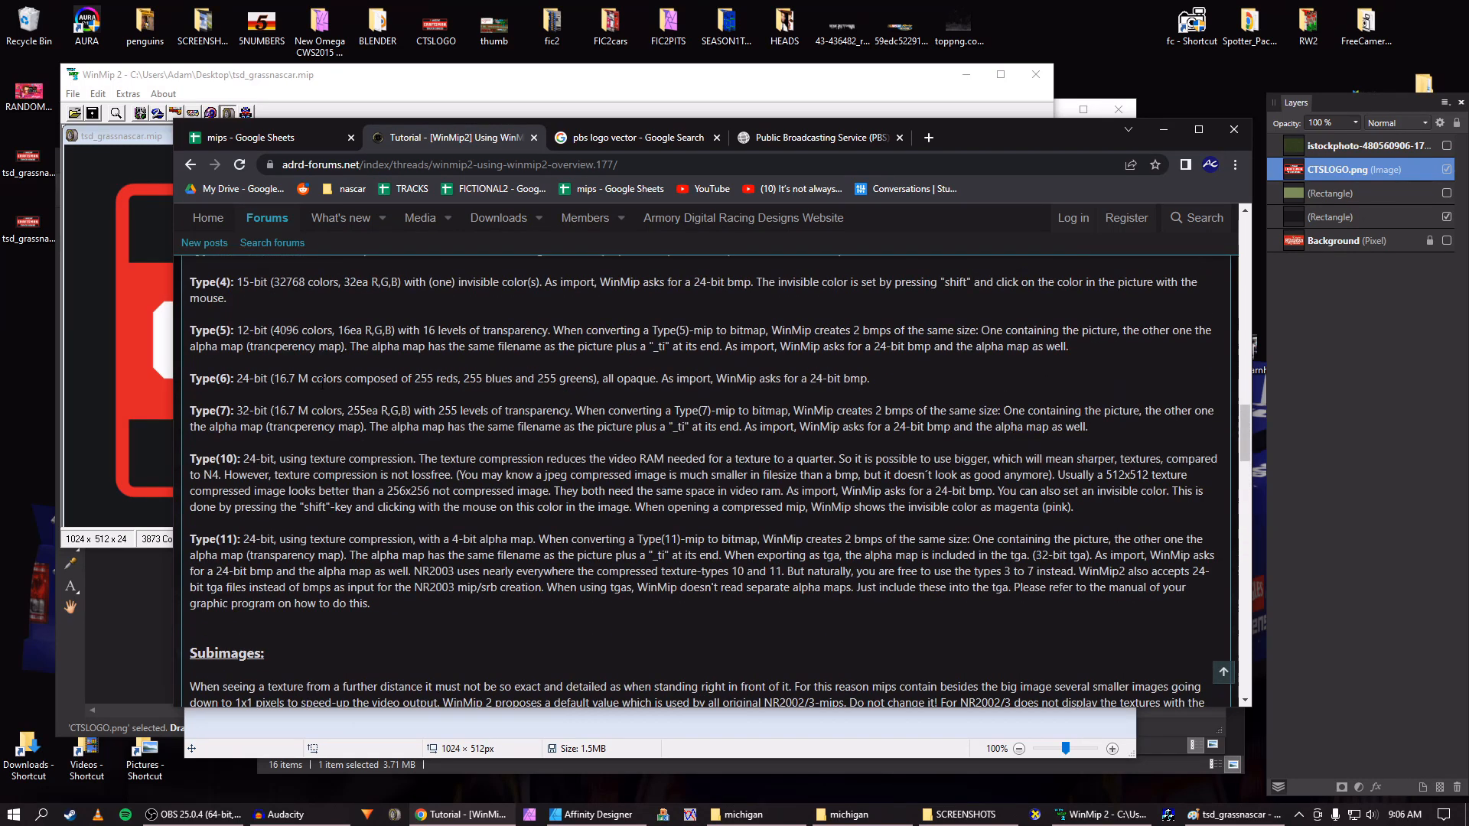
scroll(288, 456, "down", 1)
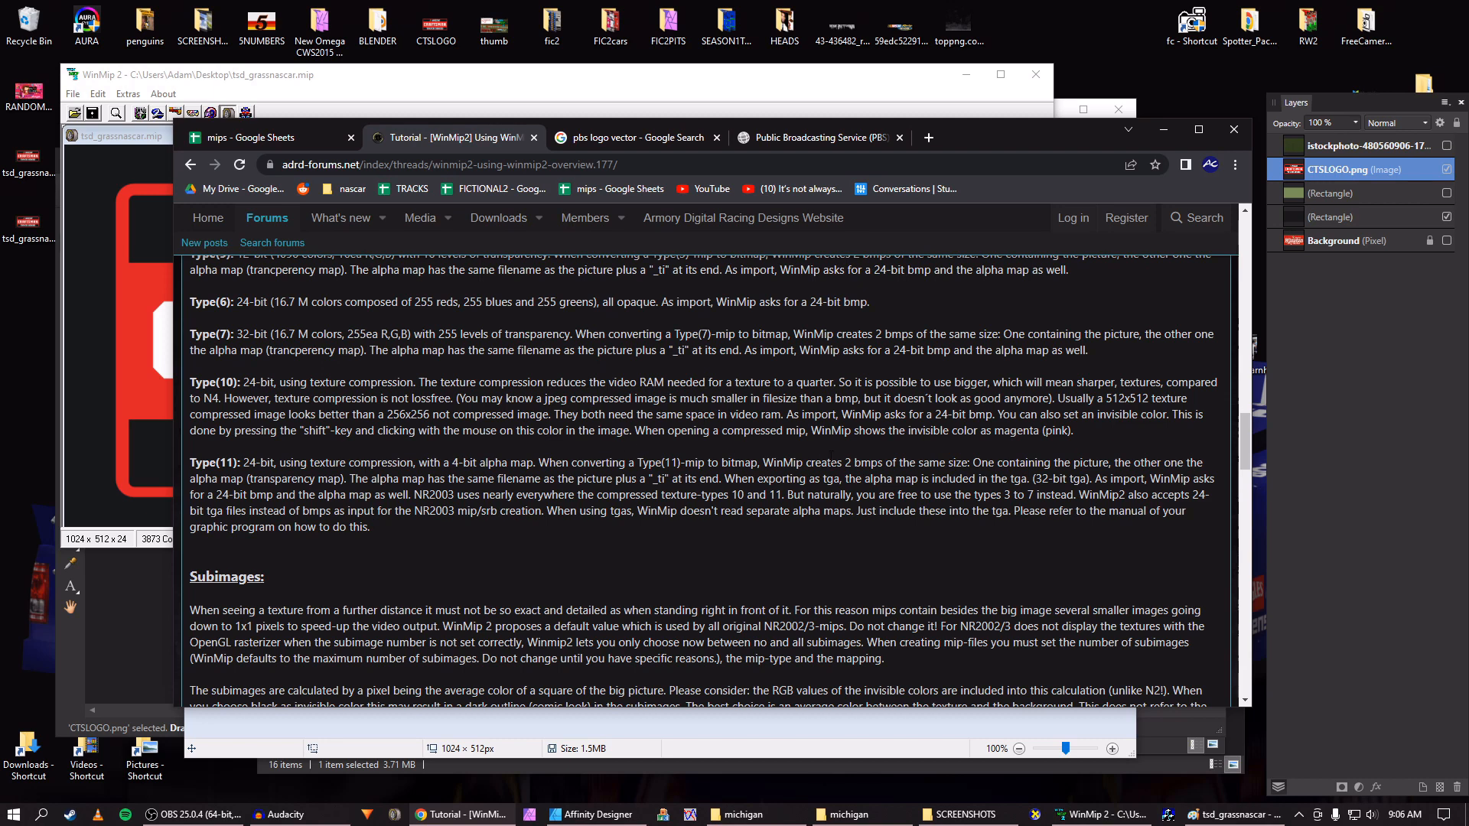
left_click(1163, 130)
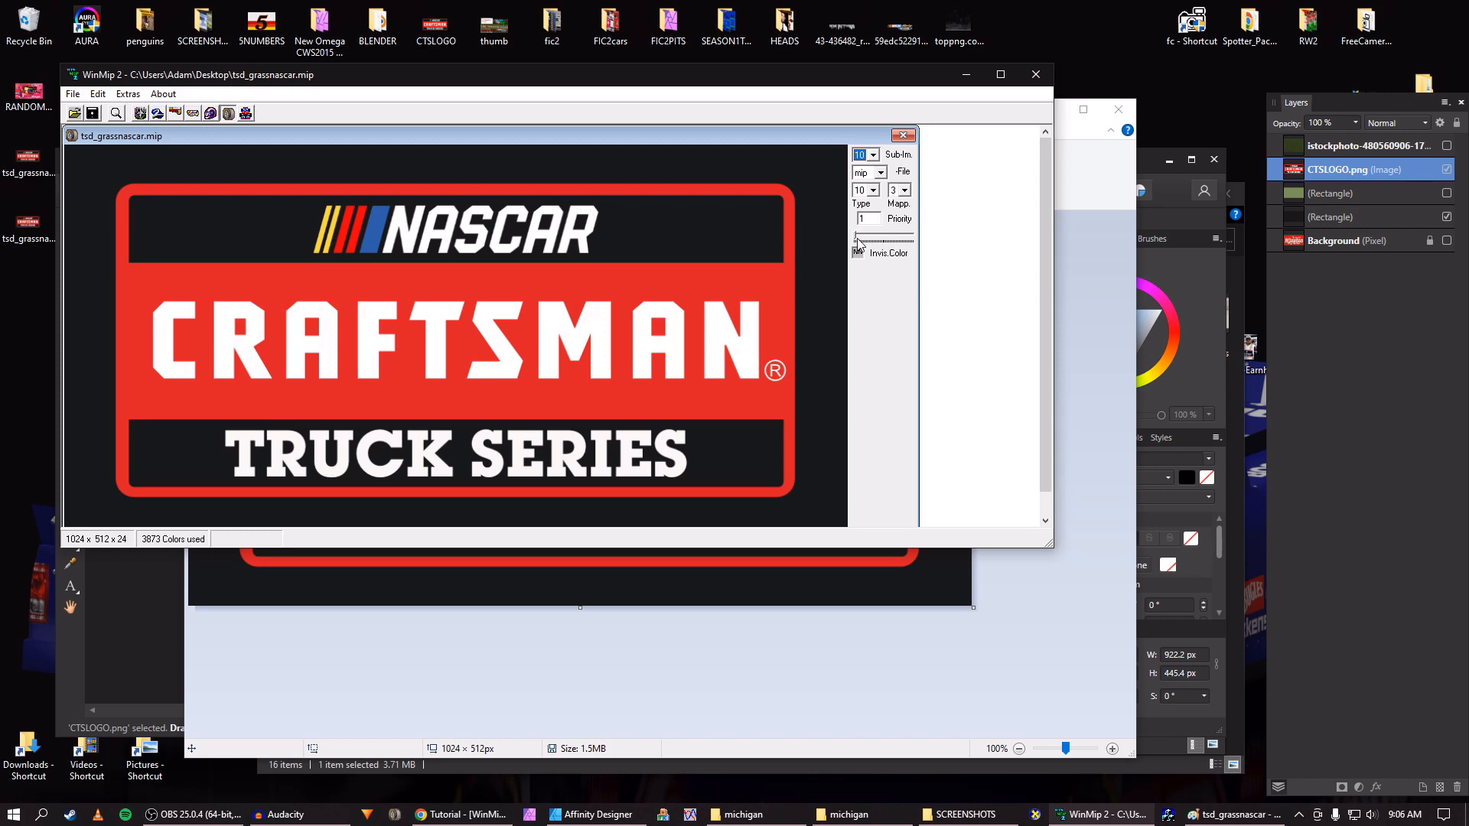
Set the mip's mapping to 2, its priority to 3 and the near-black background as invisible colour, then save tsd_grassnascar.mip
left_click(905, 189)
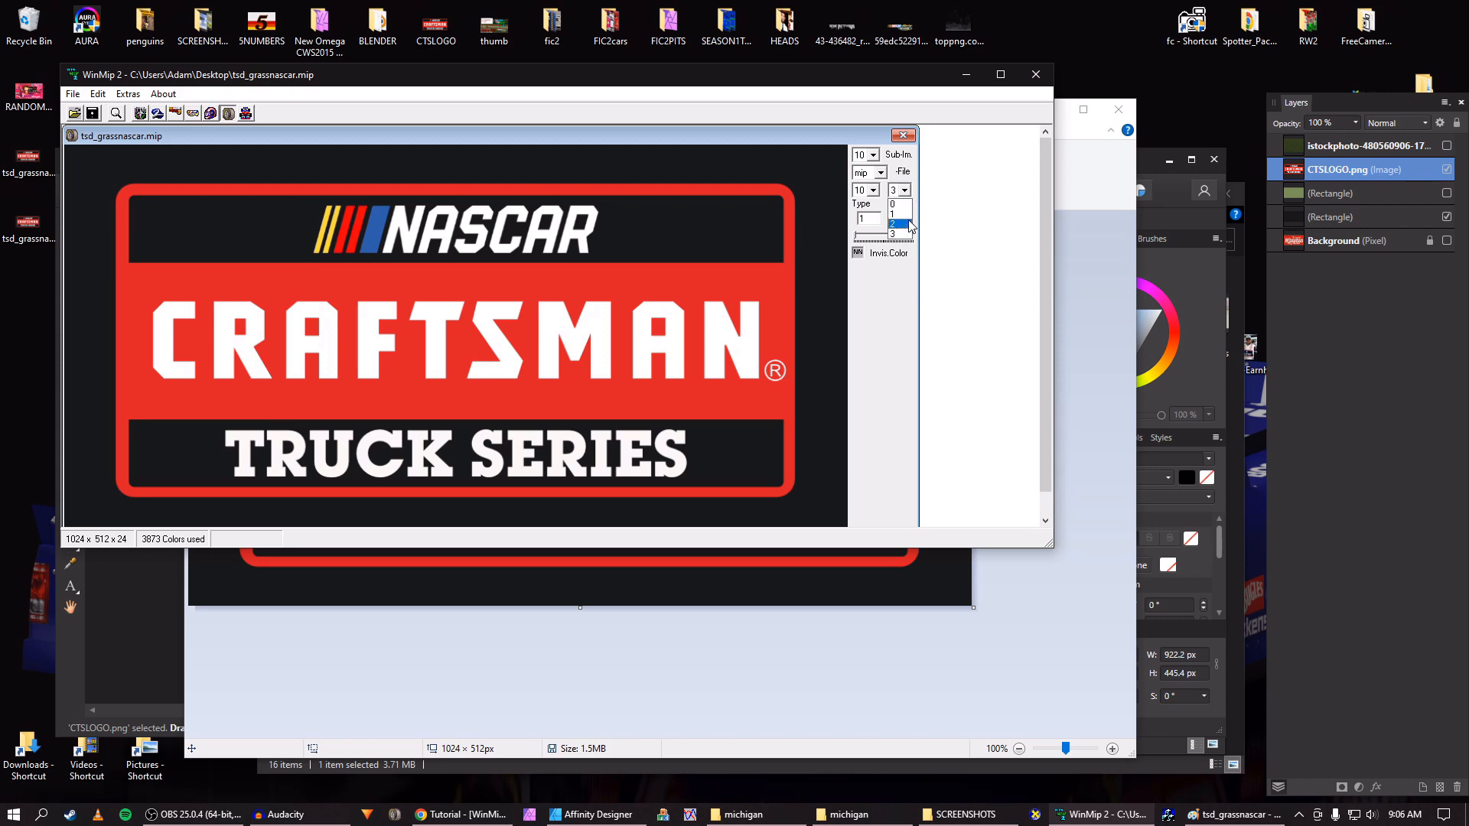
left_click(910, 229)
left_click(876, 221)
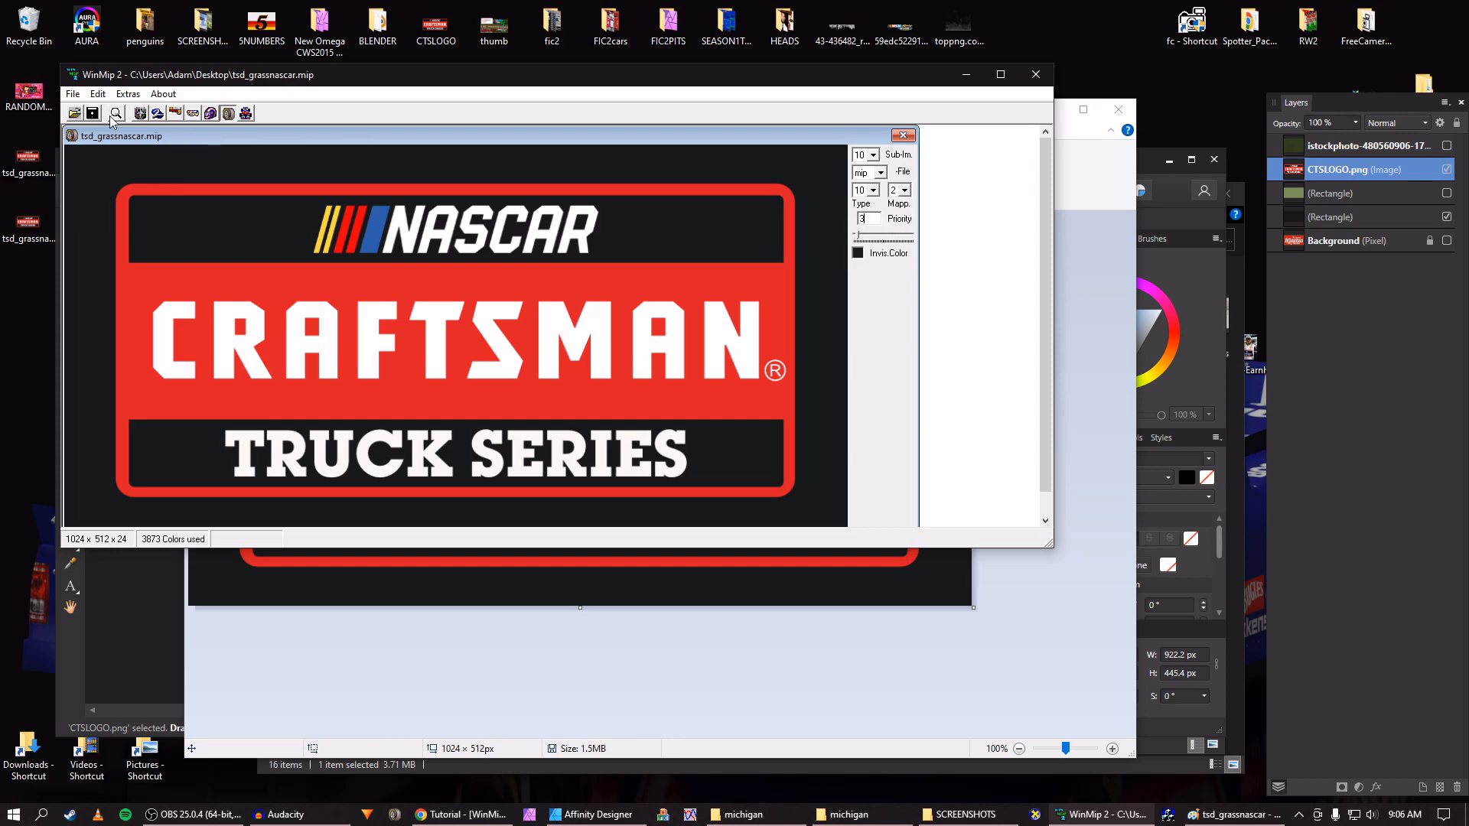
left_click(92, 113)
key("Return")
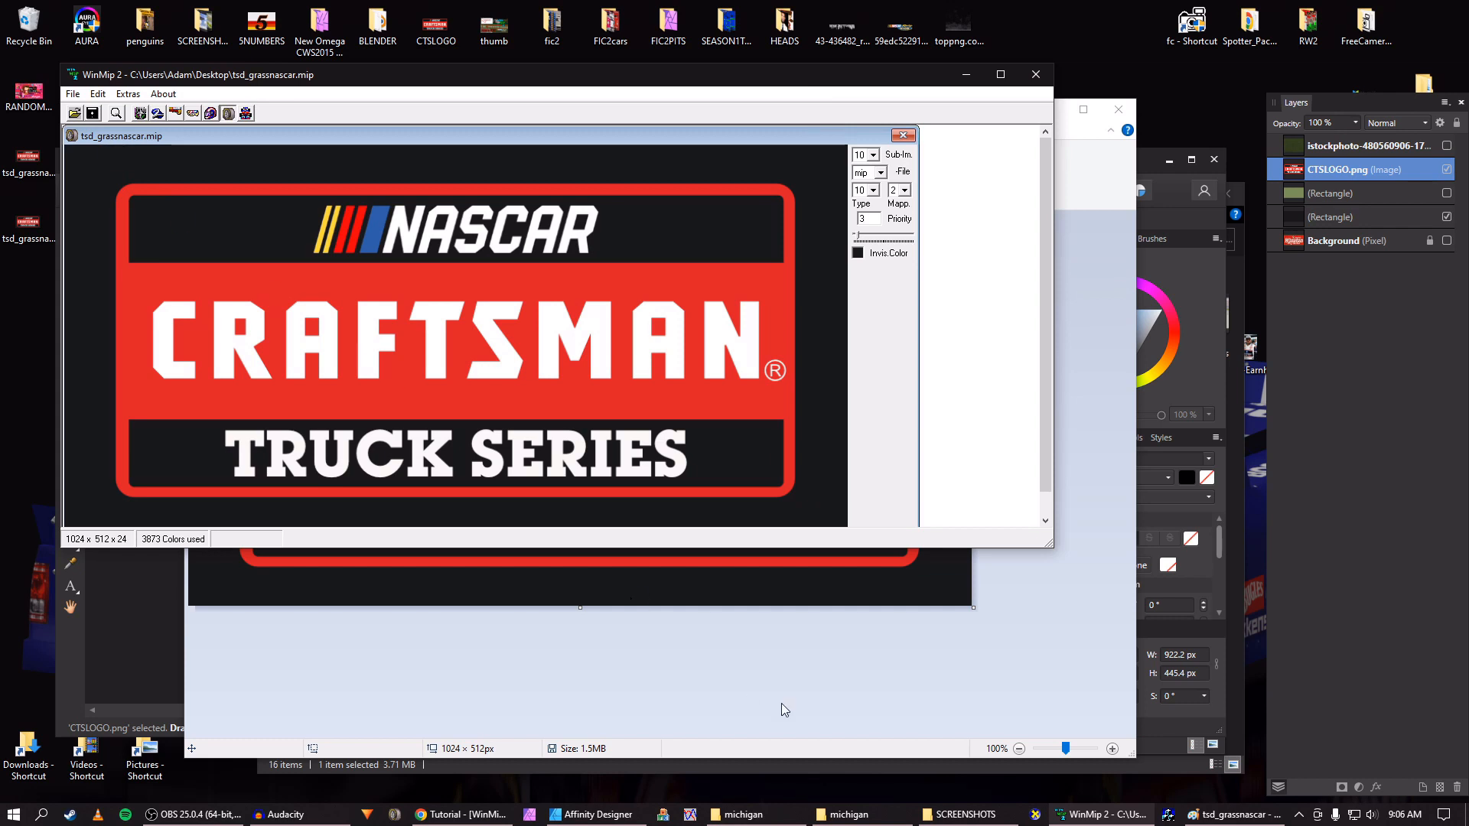
Move the new tsd_grassnascar.mip from the Desktop into the michigan track folder, replacing the existing file
left_click(870, 820)
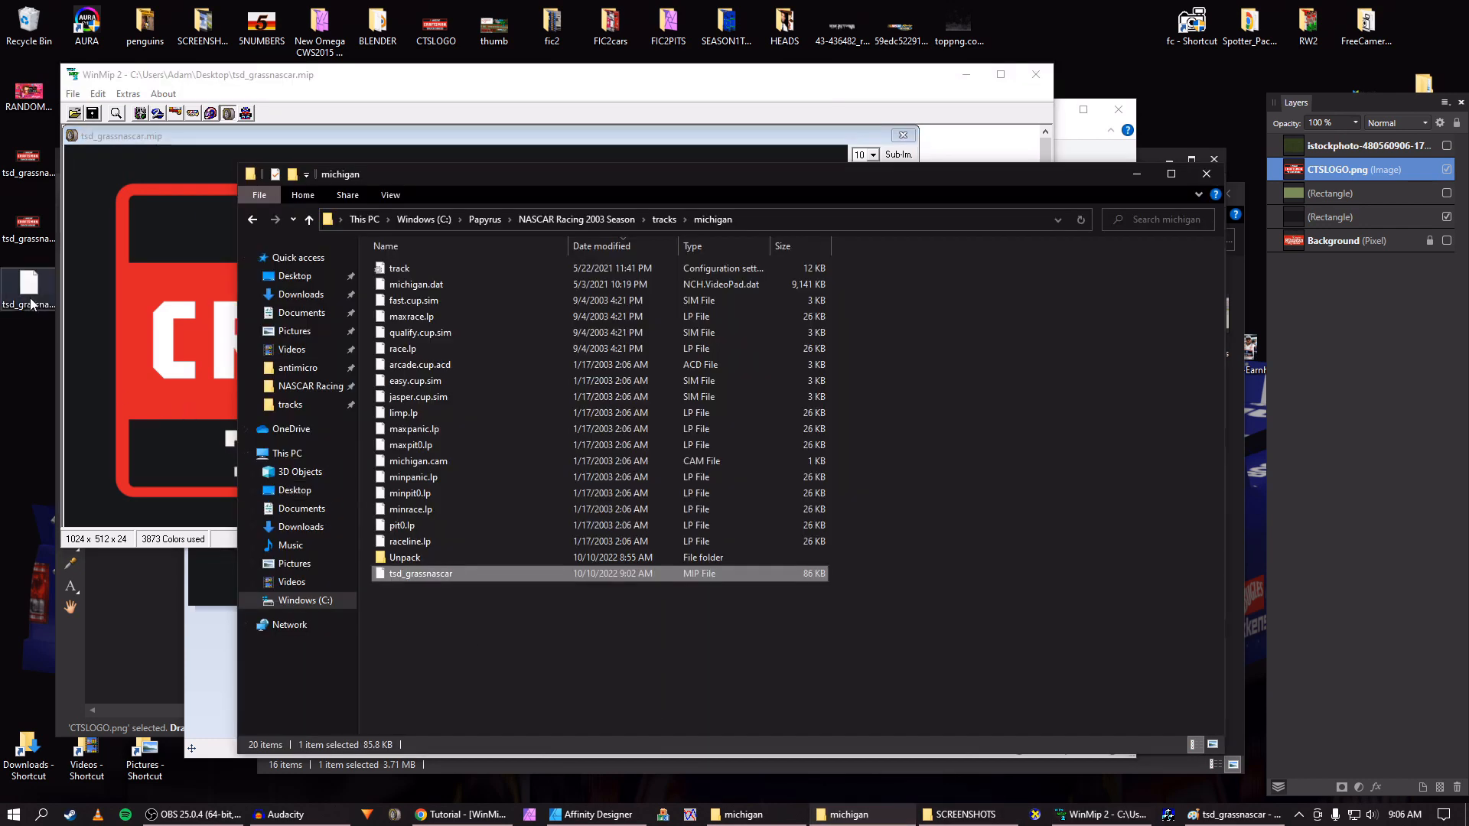
left_click(433, 629)
left_click_drag(28, 284, 435, 641)
left_click(649, 302)
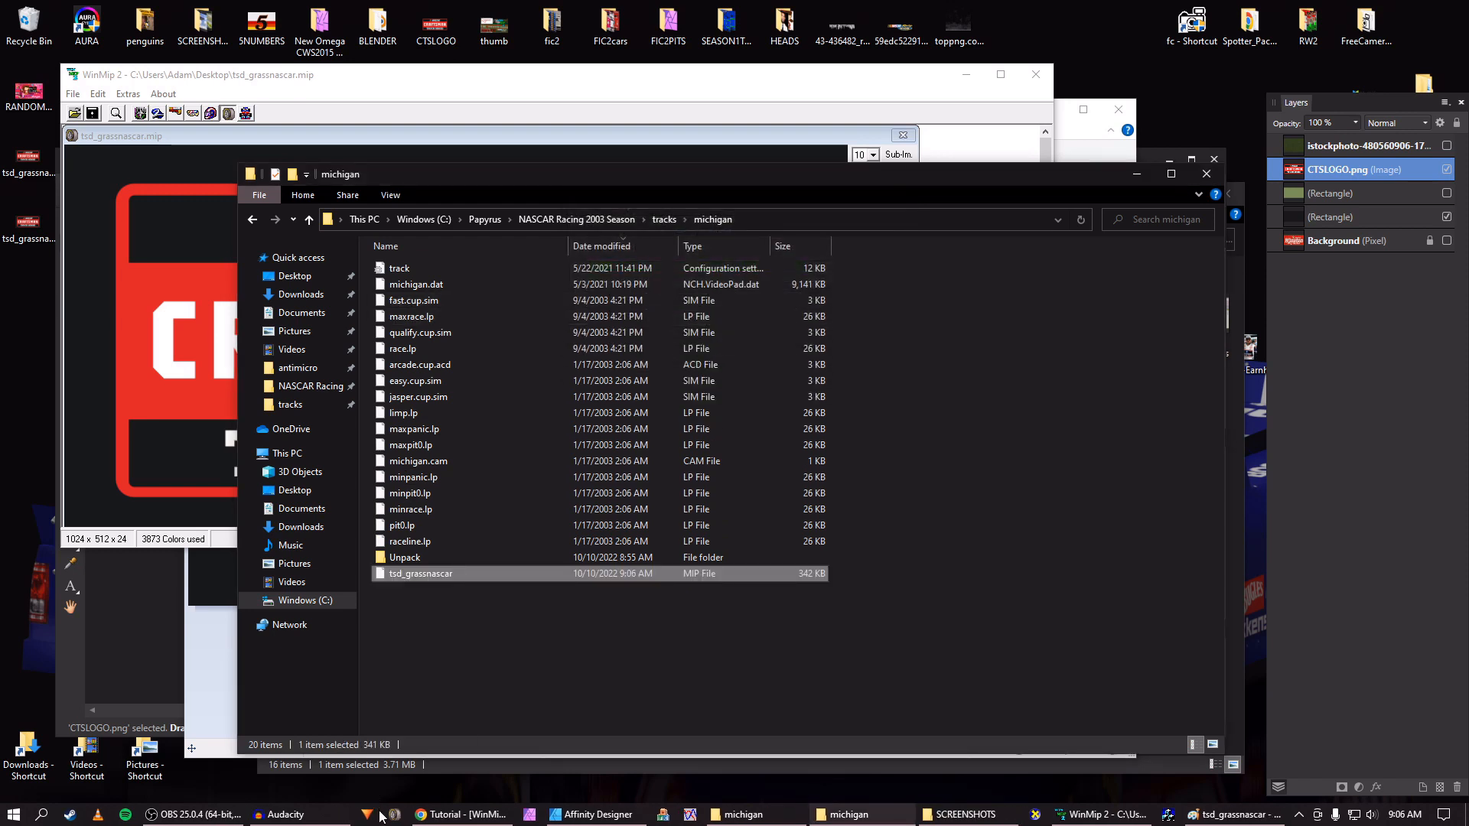
Launch NASCAR Racing 2003 Season, start a single race weekend at Michigan and view the infield logo in the full-screen replay
left_click(395, 815)
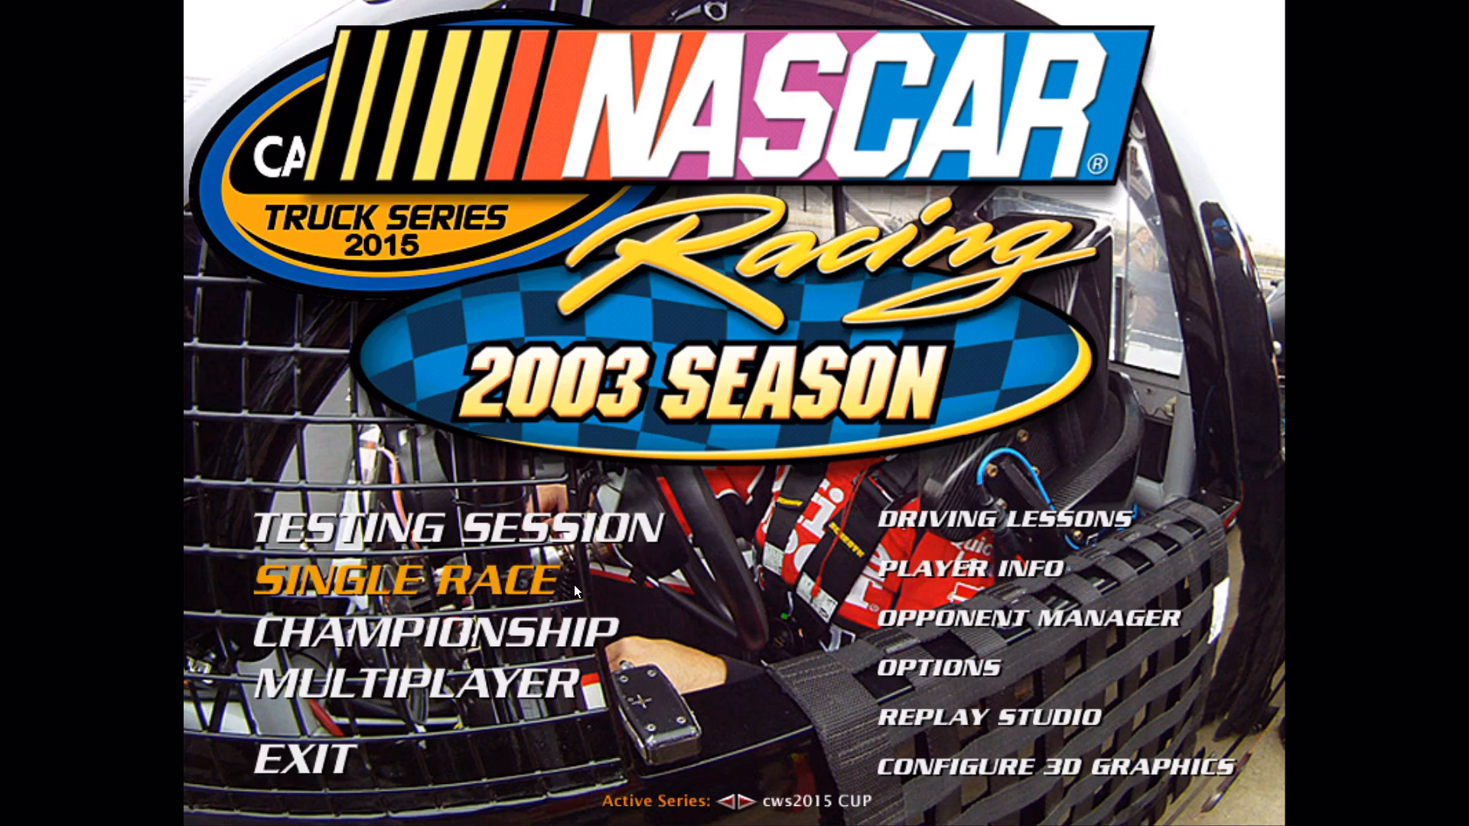
left_click(566, 587)
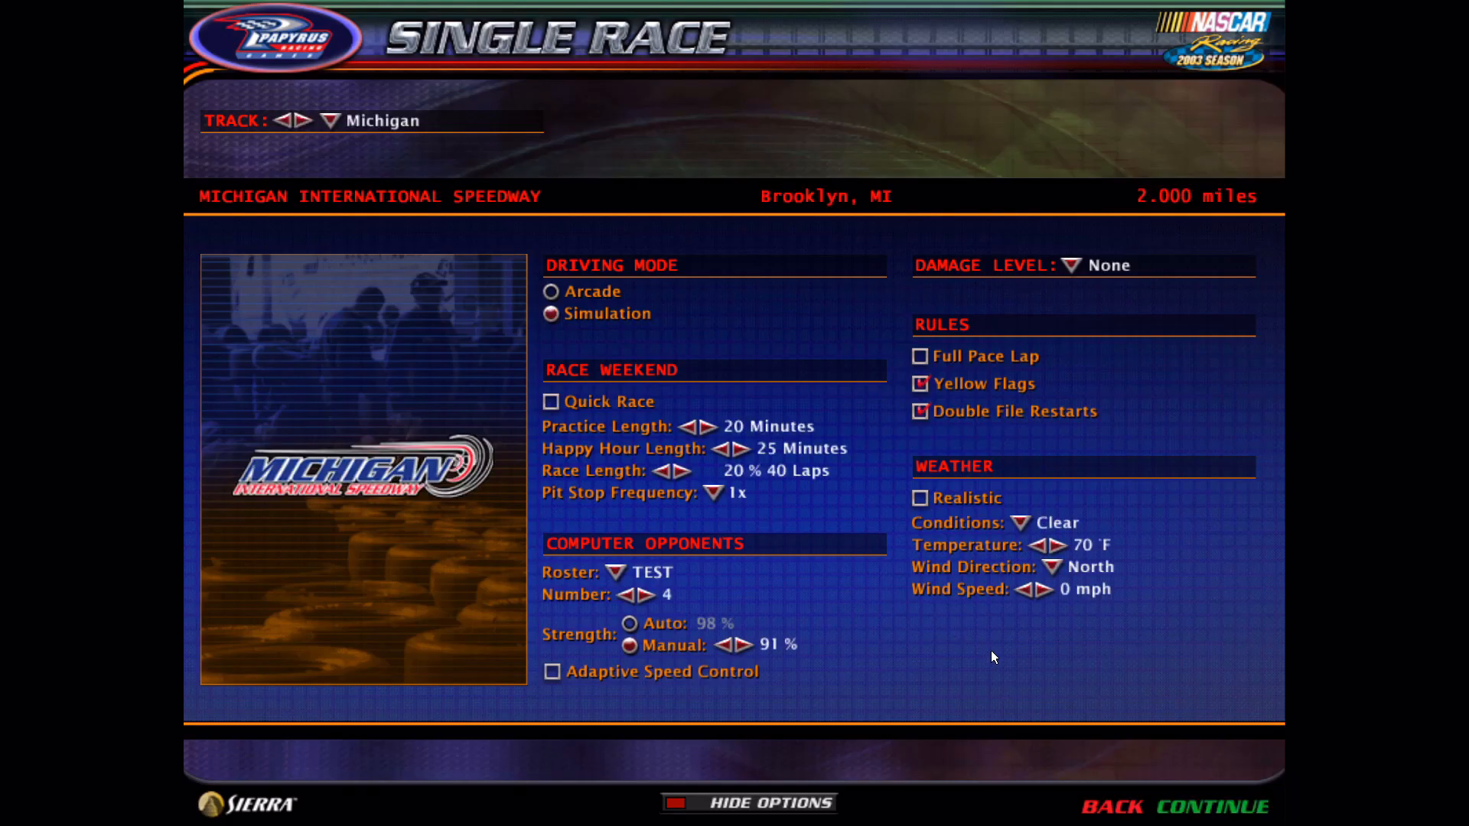
left_click(1196, 815)
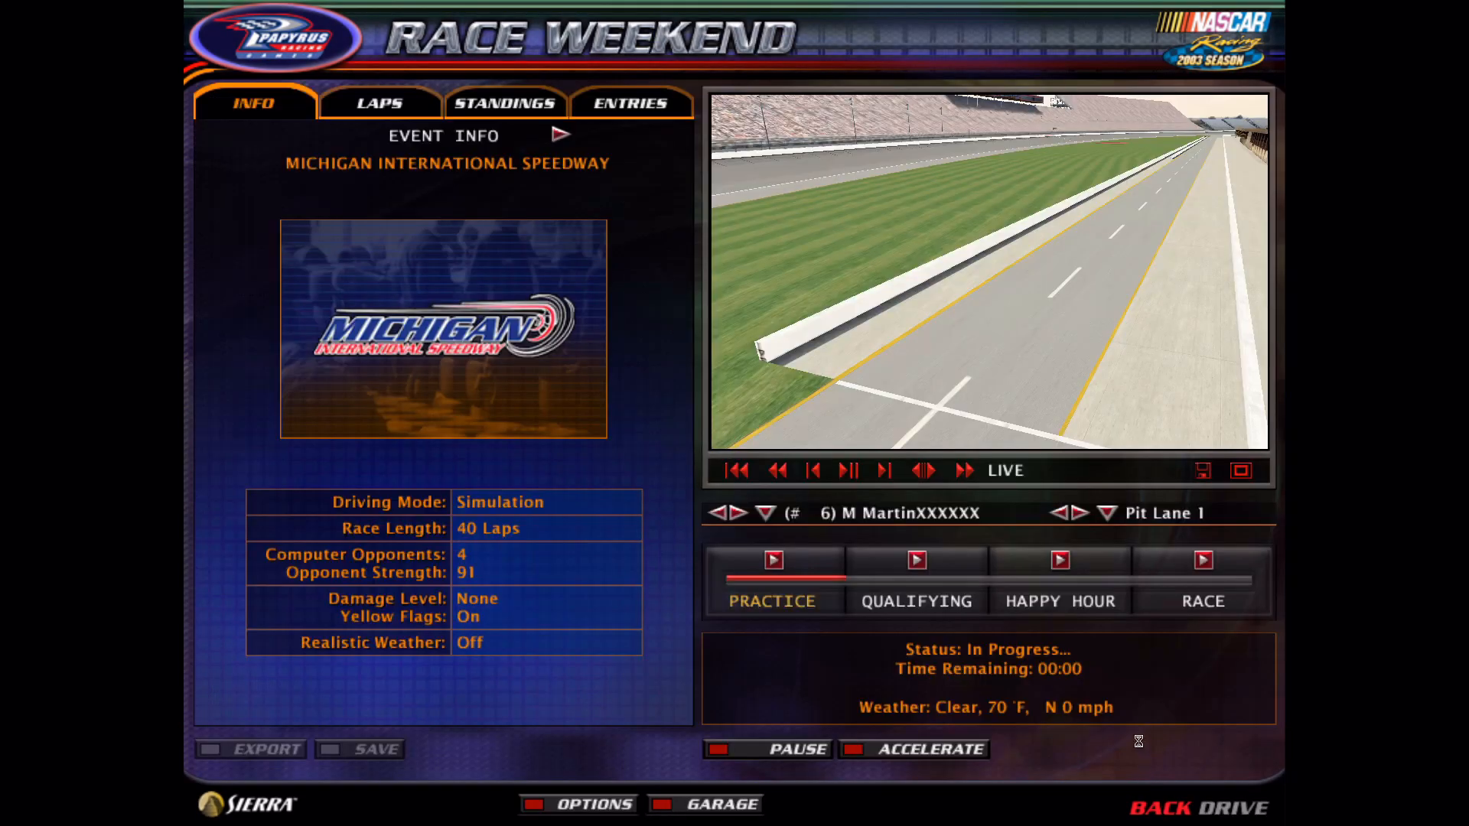
left_click(1240, 471)
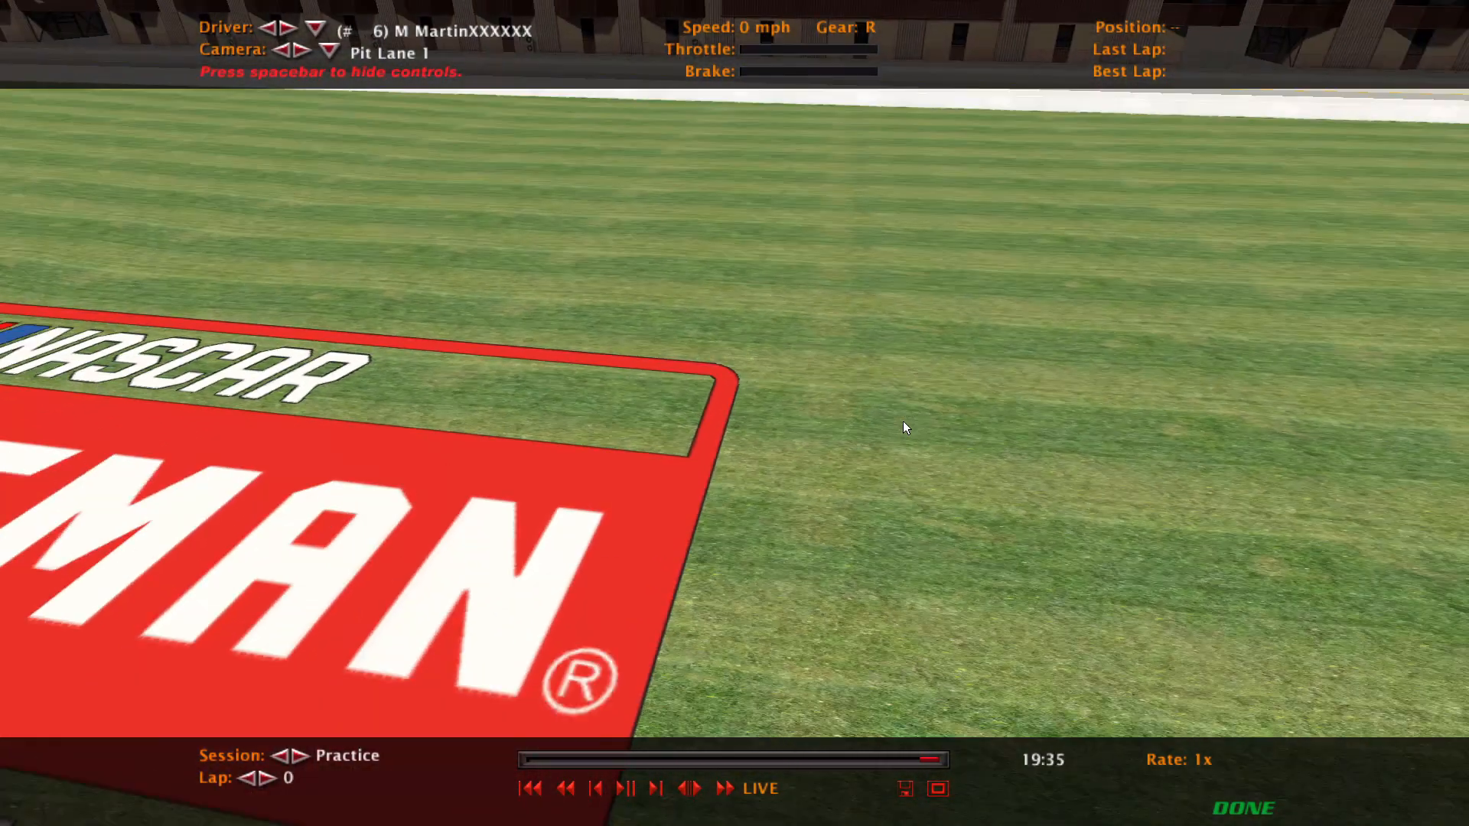
Leave the full-screen view, abandon the Michigan race and exit NASCAR Racing 2003 Season to the desktop
key("Escape")
key("Escape")
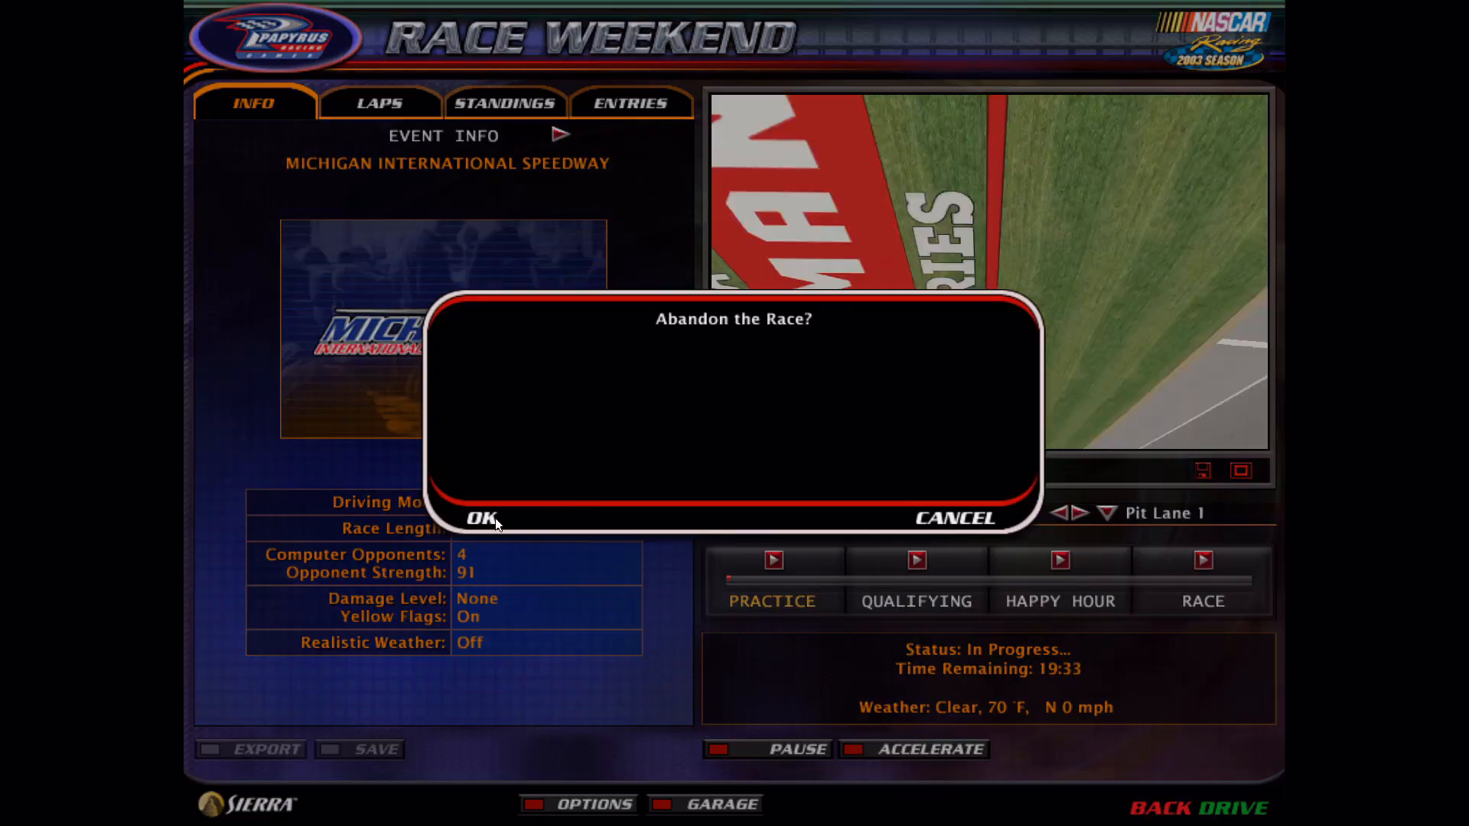
left_click(495, 518)
key("Escape")
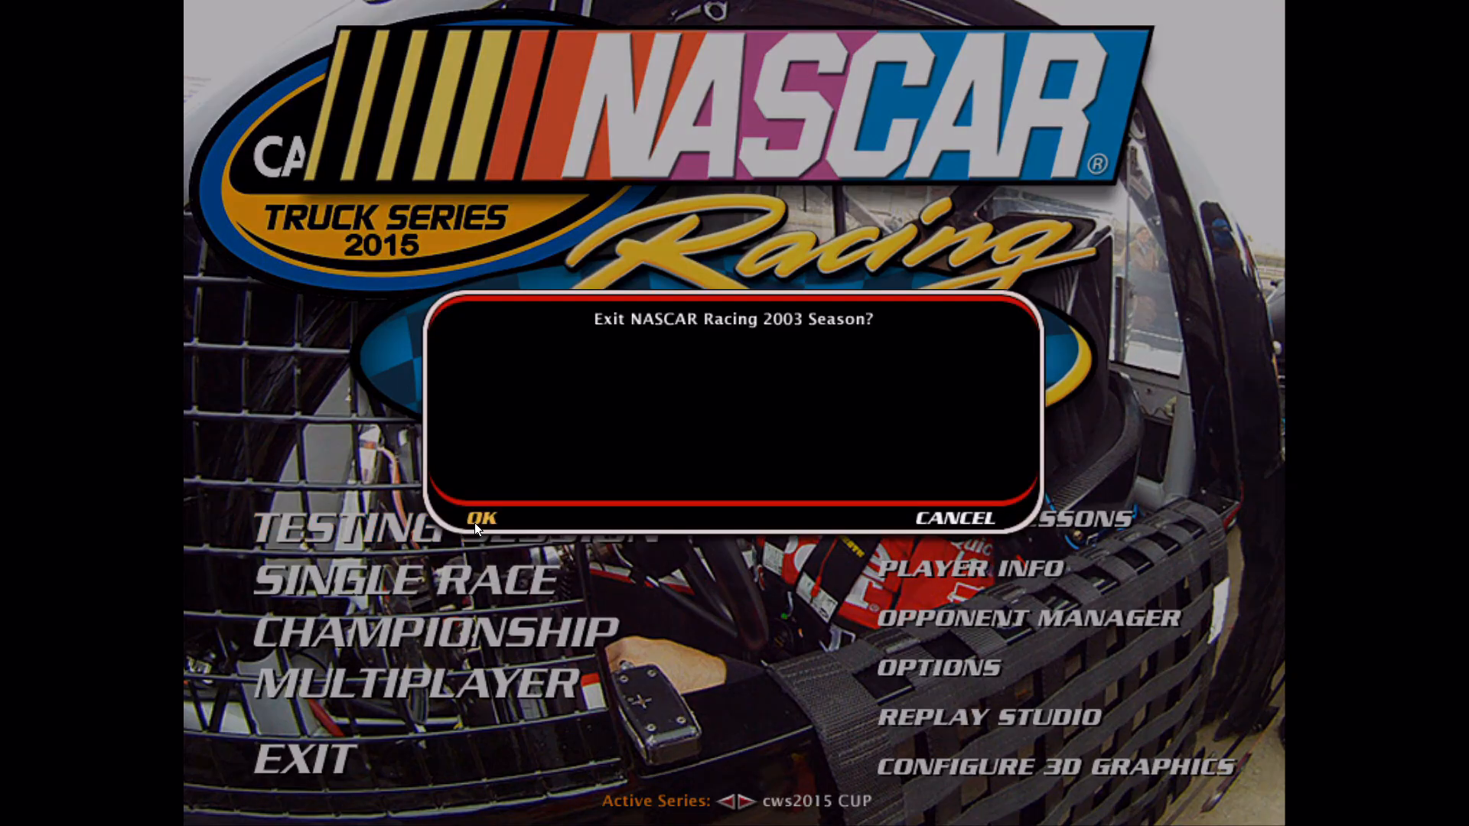
left_click(475, 521)
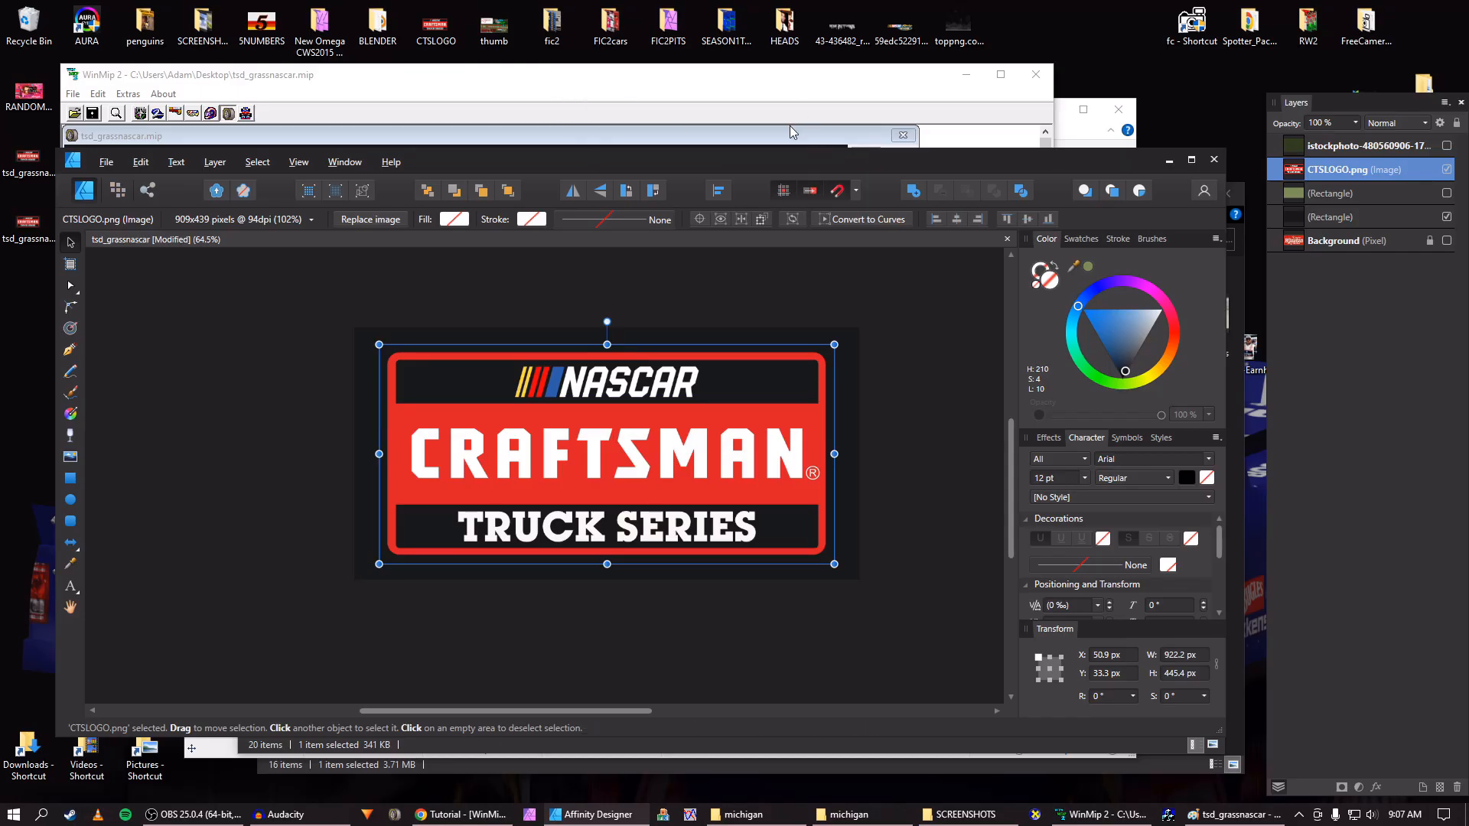
In WinMip 2, close the open mip and load tsd_grassnascar.bmp from the Desktop
left_click(791, 128)
left_click(903, 135)
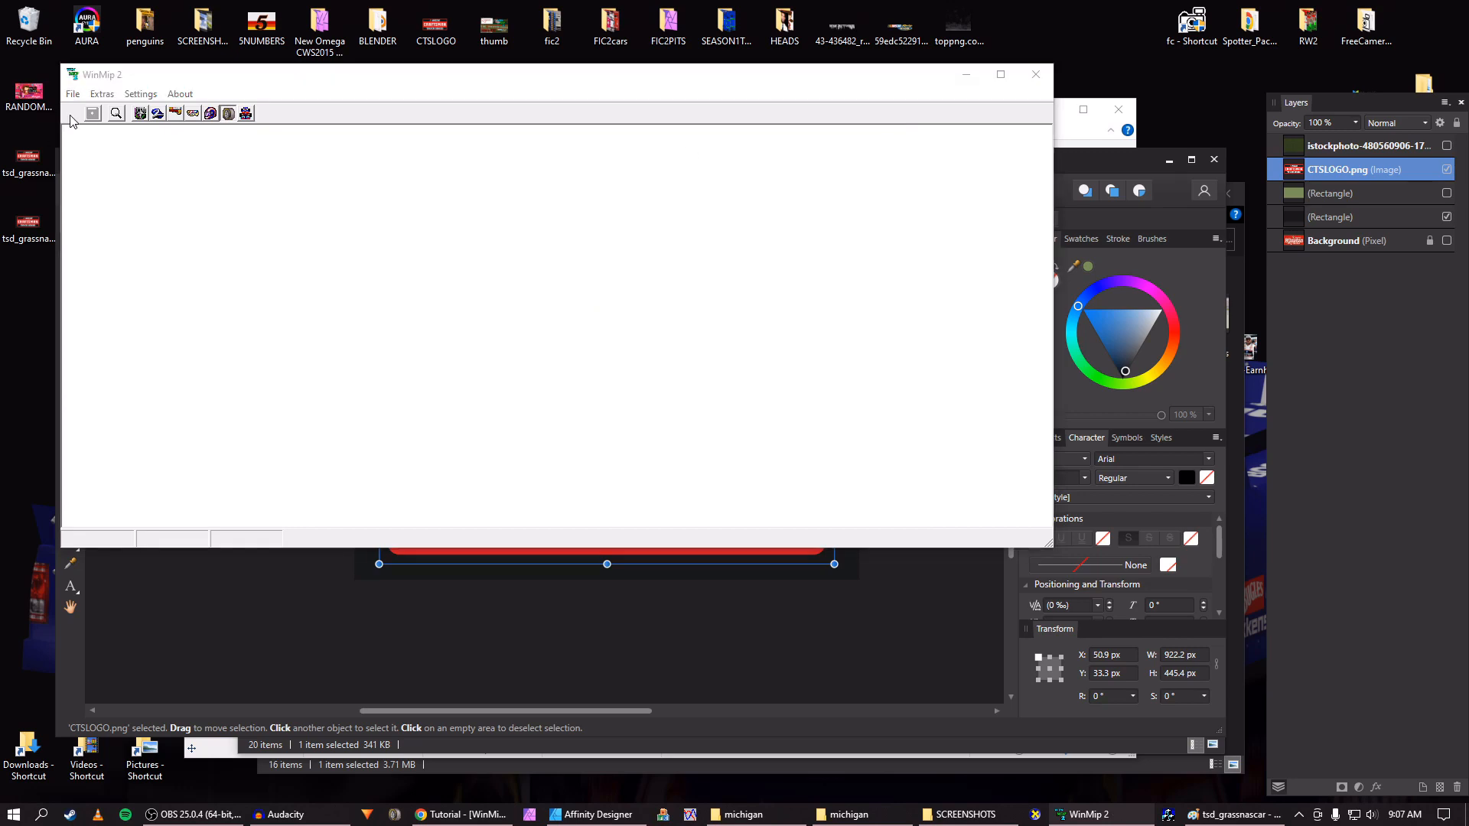
left_click(74, 113)
scroll(329, 375, "down", 5)
left_click(358, 468)
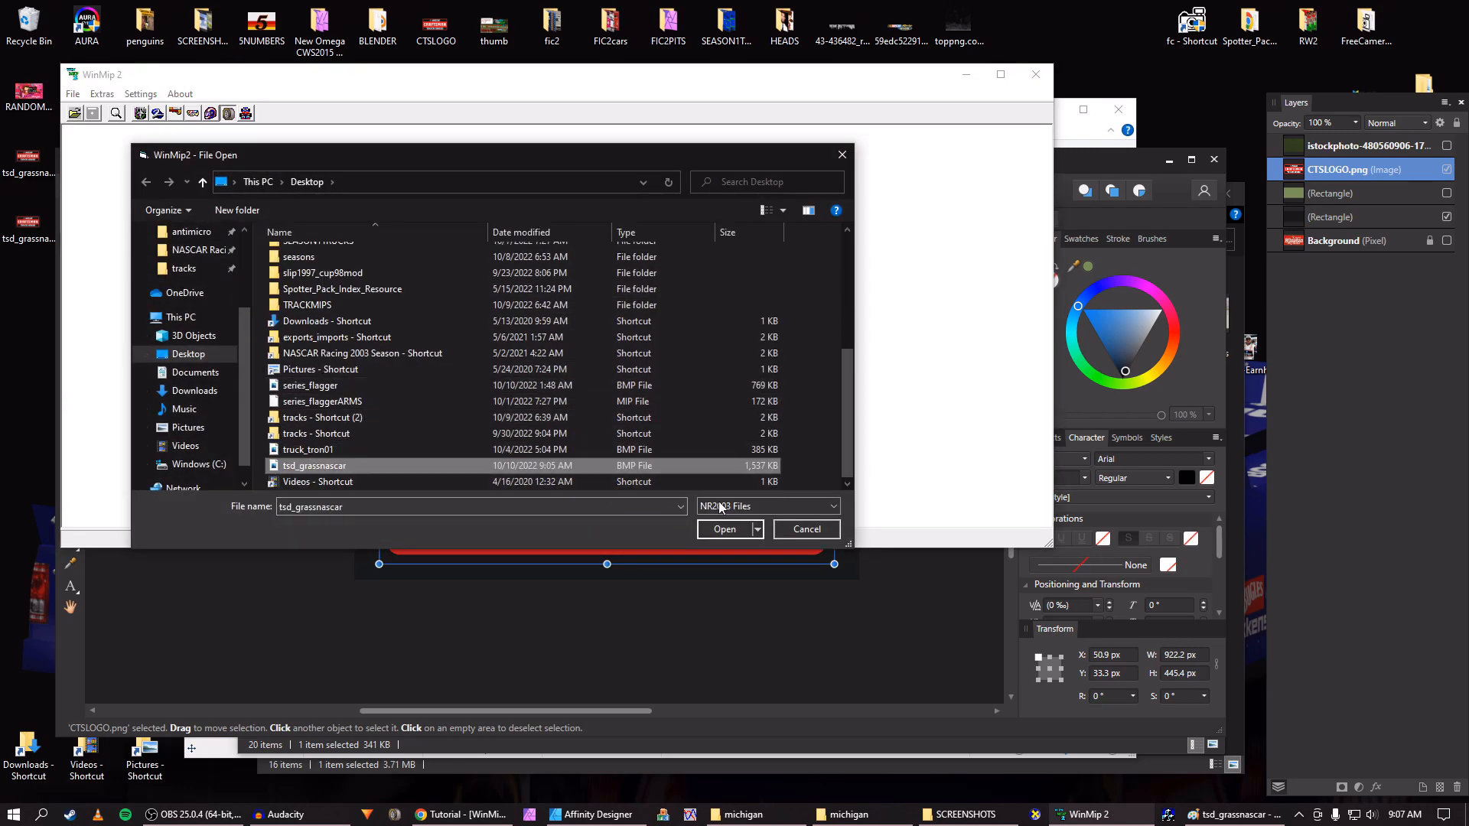
left_click(725, 529)
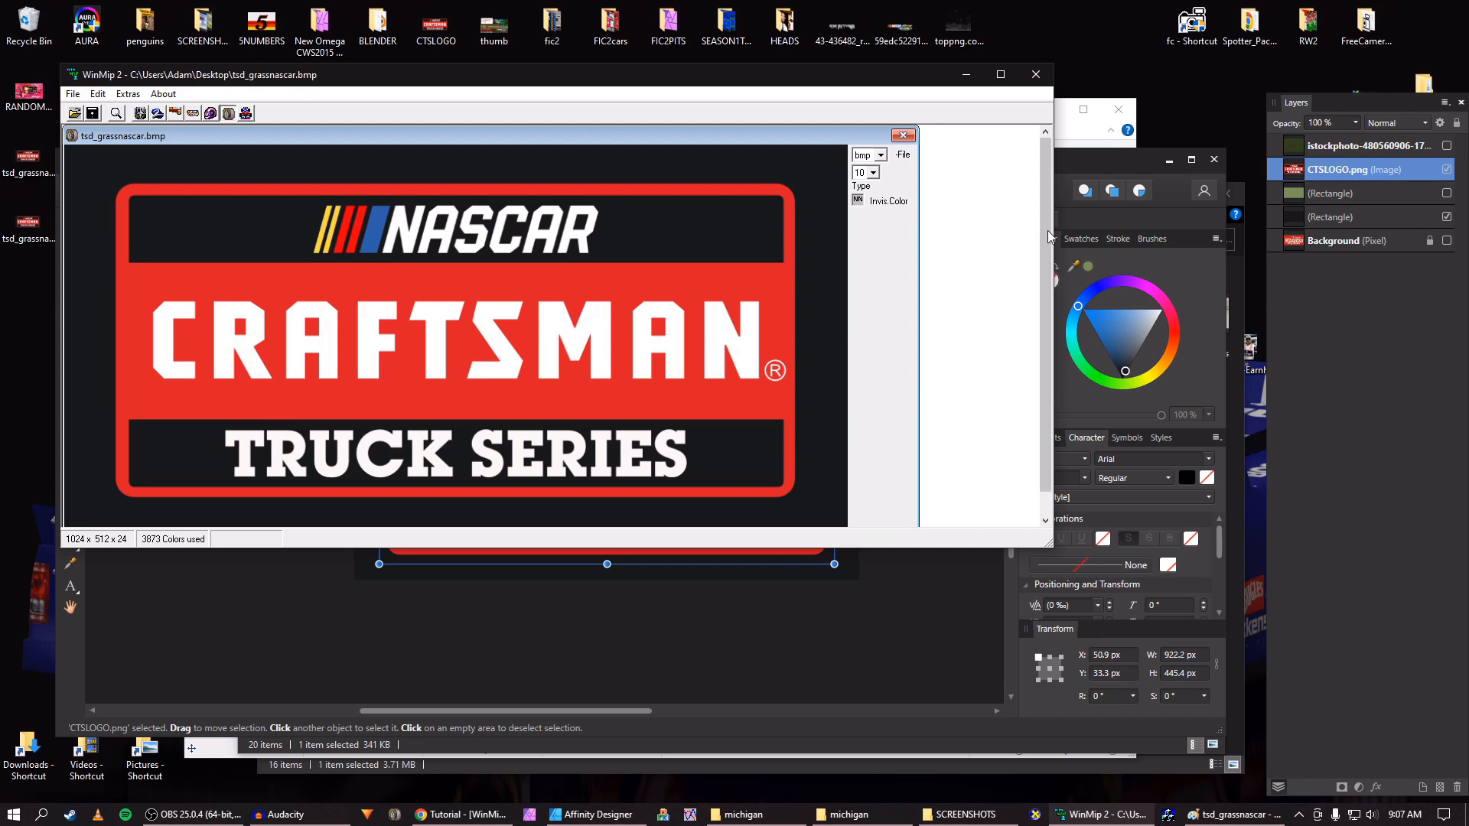
In Affinity Designer, darken the background rectangle behind the Craftsman logo to a near-black fill of H 210, S 0, L 6
left_click(1099, 166)
scroll(848, 437, "up", 5)
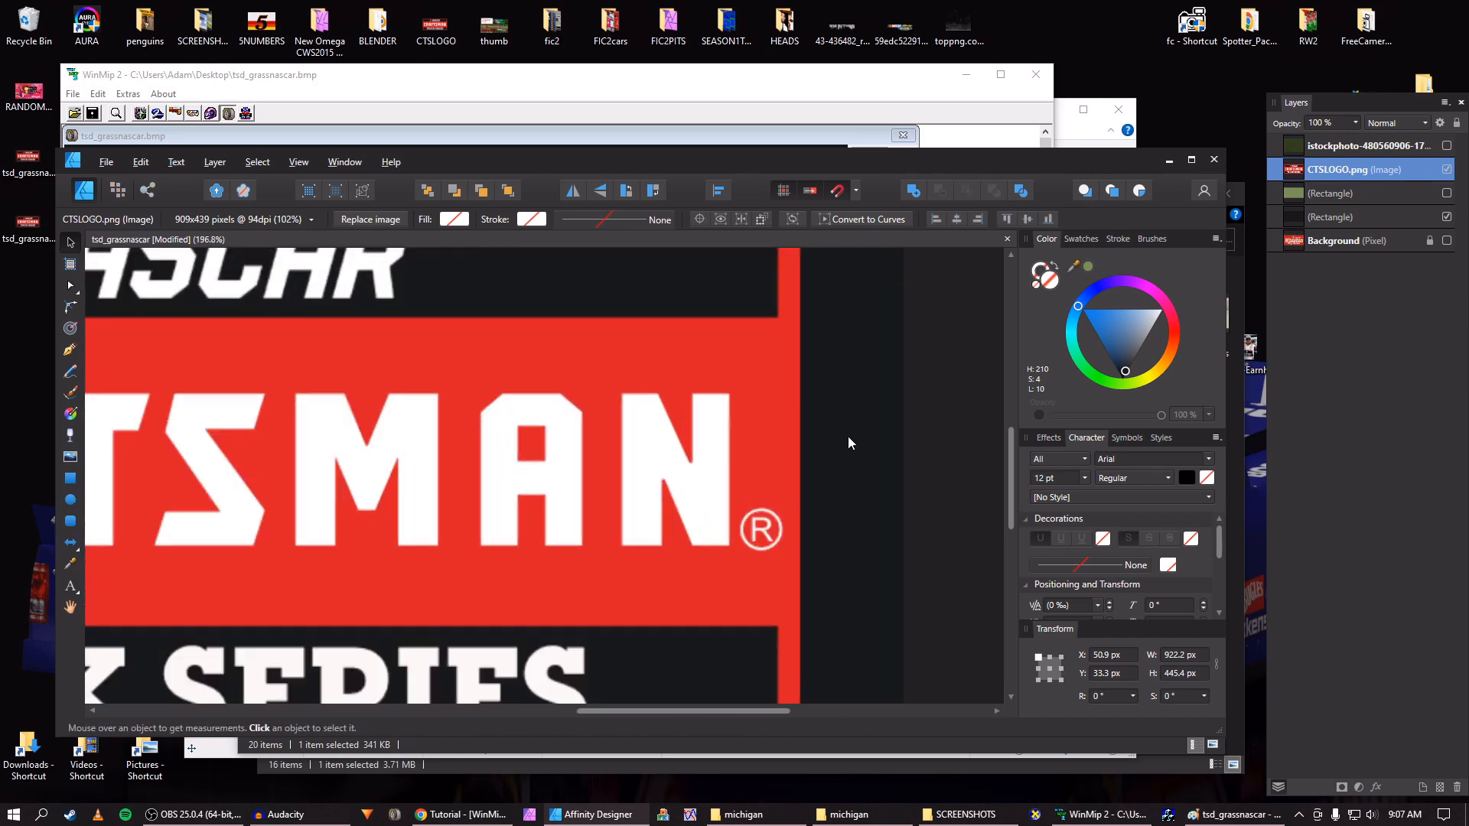
scroll(866, 425, "down", 6)
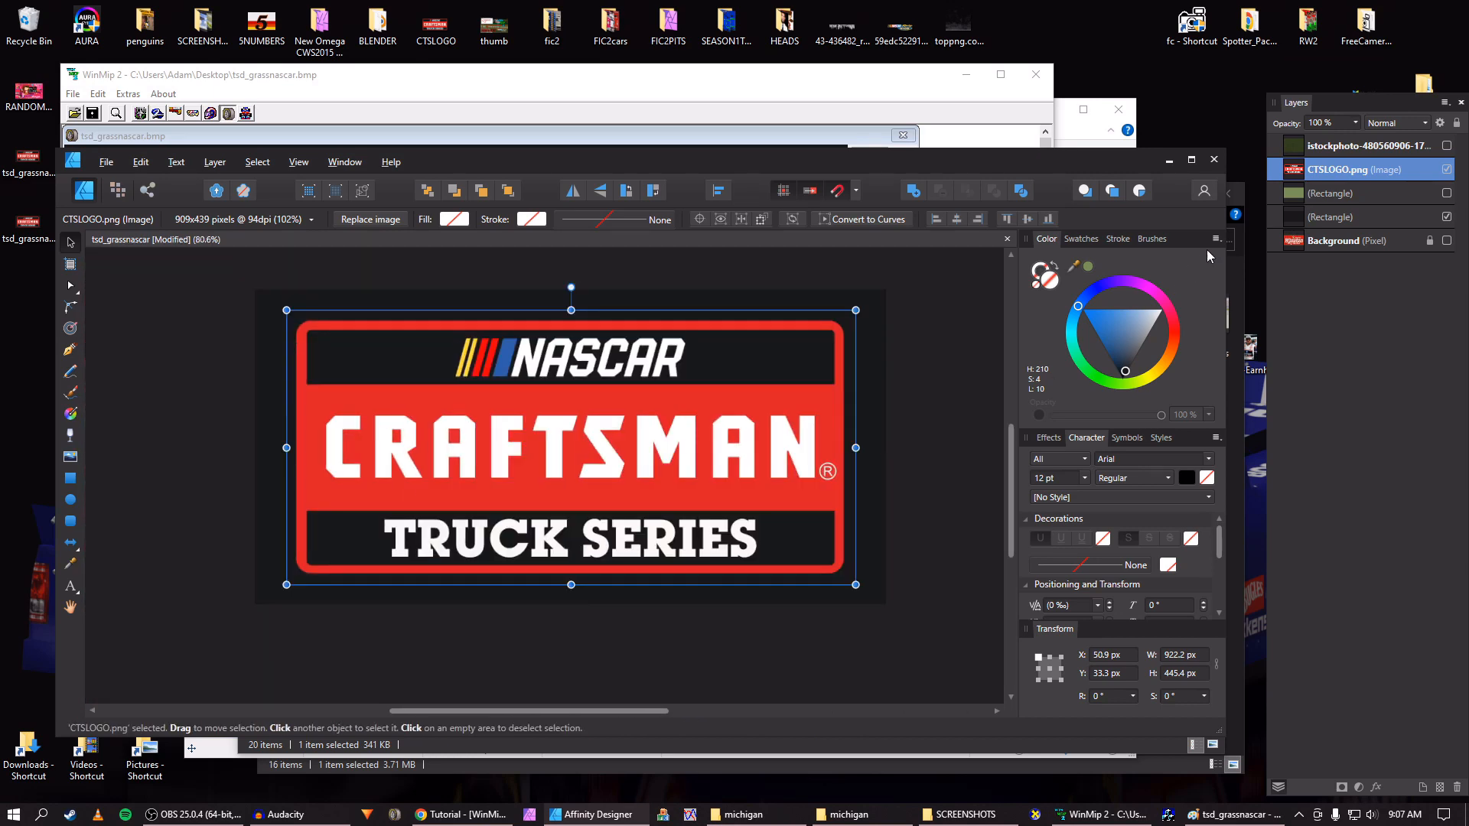
left_click(1301, 218)
scroll(988, 347, "up", 1)
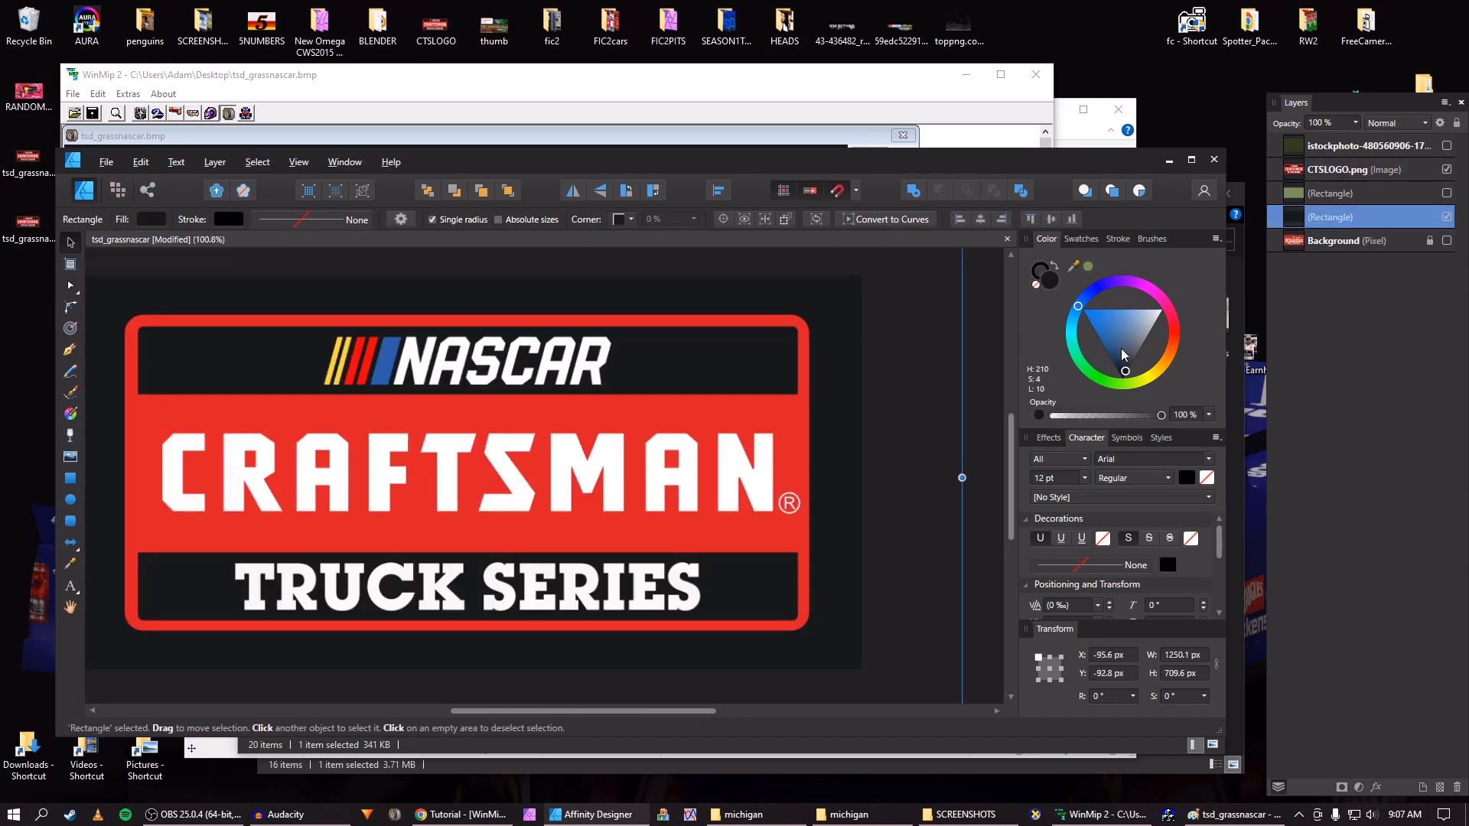
left_click_drag(1132, 364, 1128, 377)
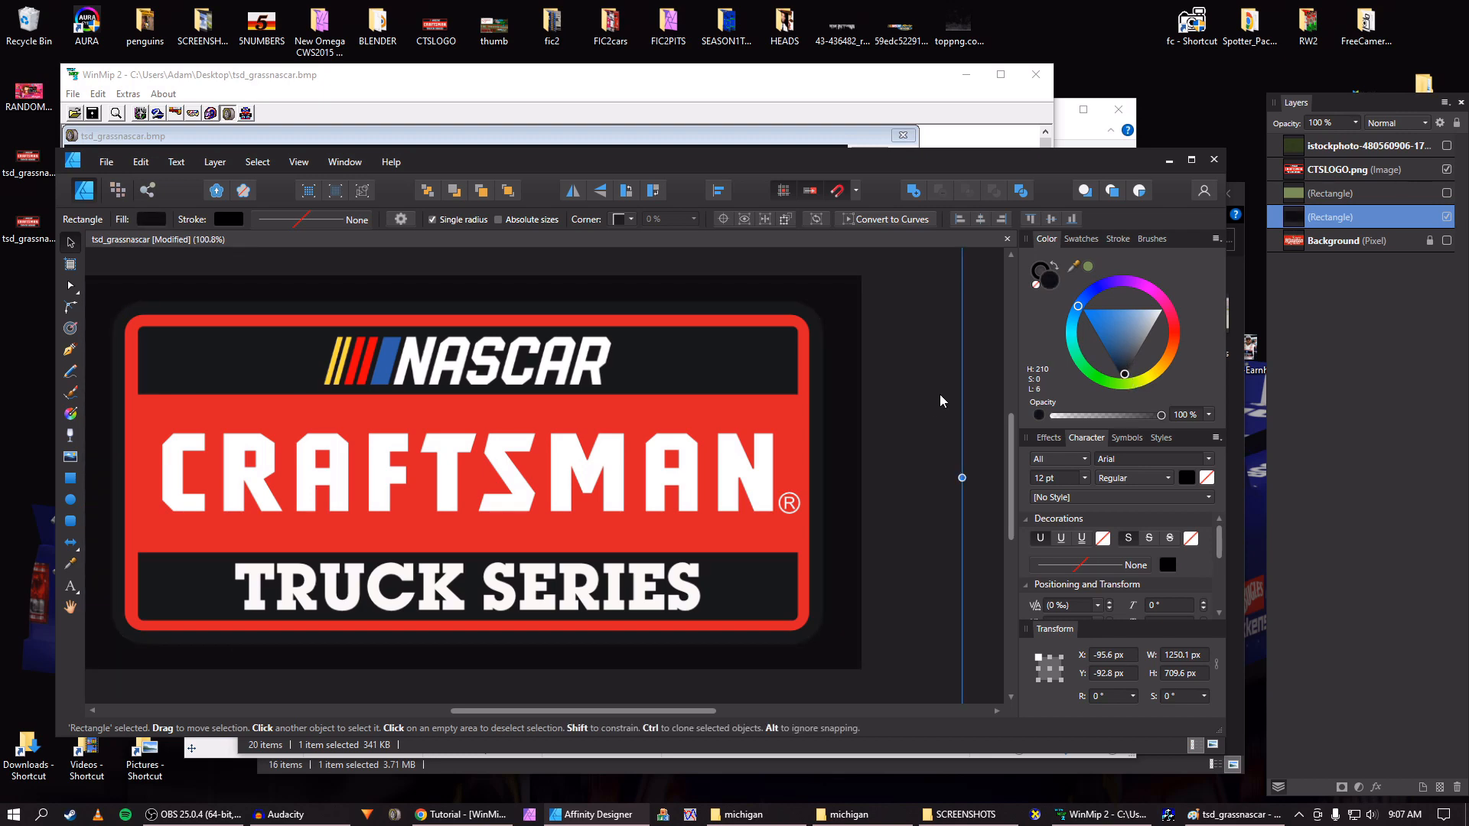
Export the artwork as tsd_grassnascar.png to the Desktop, replacing the existing file
key("ctrl+alt+shift+s")
key("Return")
key("Return")
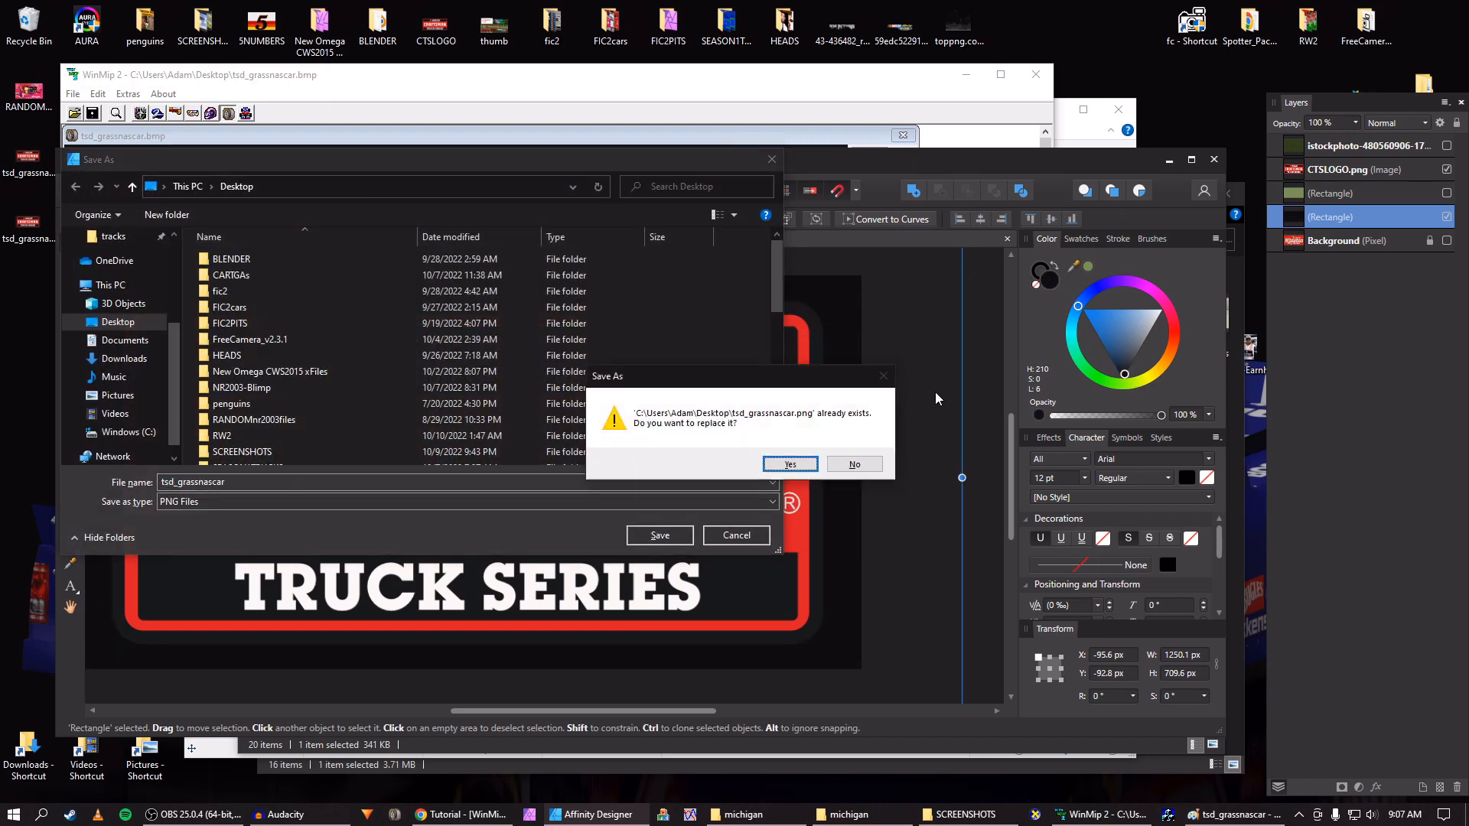
key("Return")
Load the new tsd_grassnascar.png into Paint and save it as a 24-bit bitmap on the Desktop, replacing the old tsd_grassnascar.bmp
left_click(1209, 820)
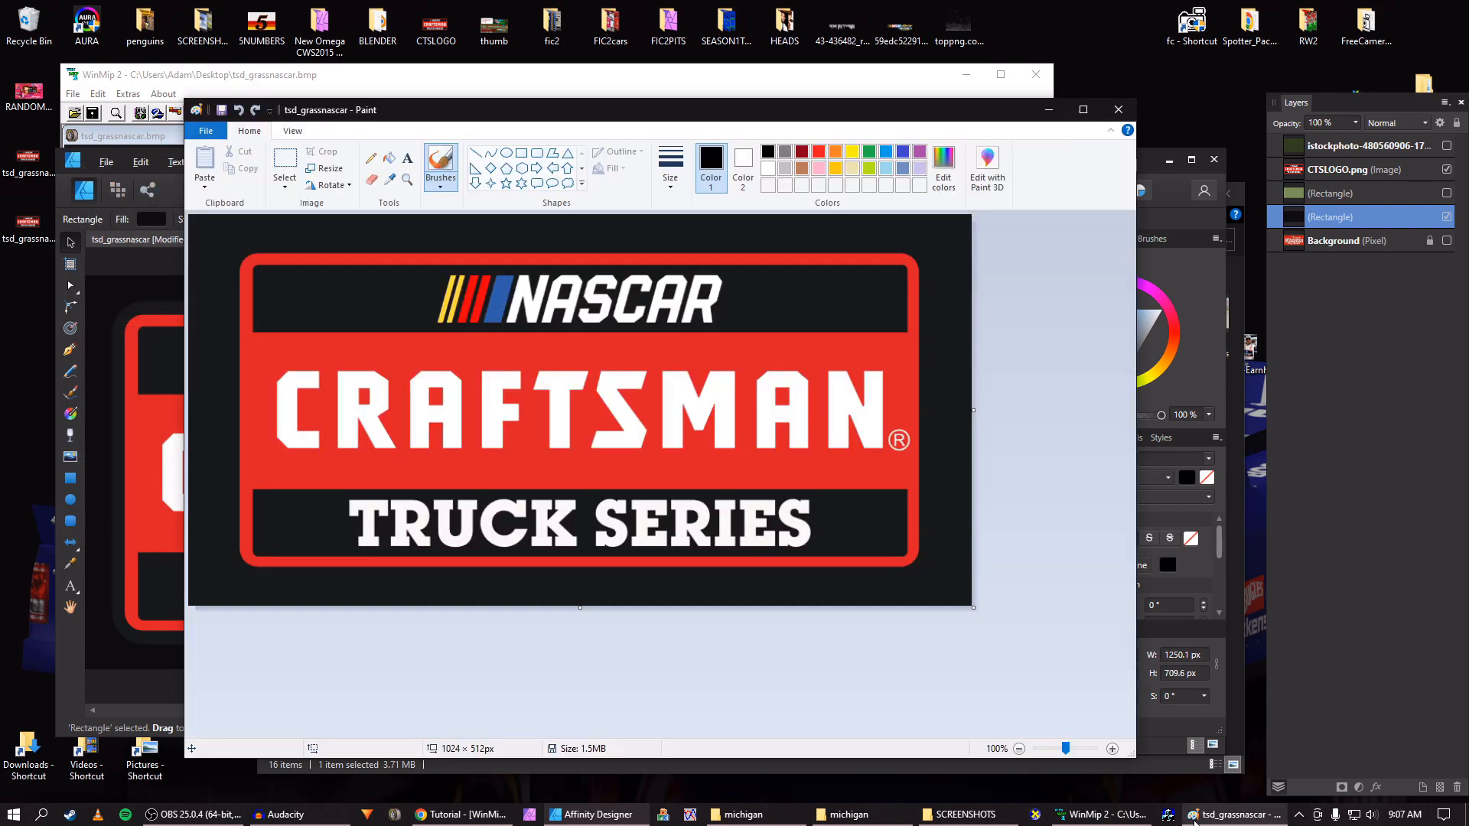
left_click_drag(27, 160, 247, 215)
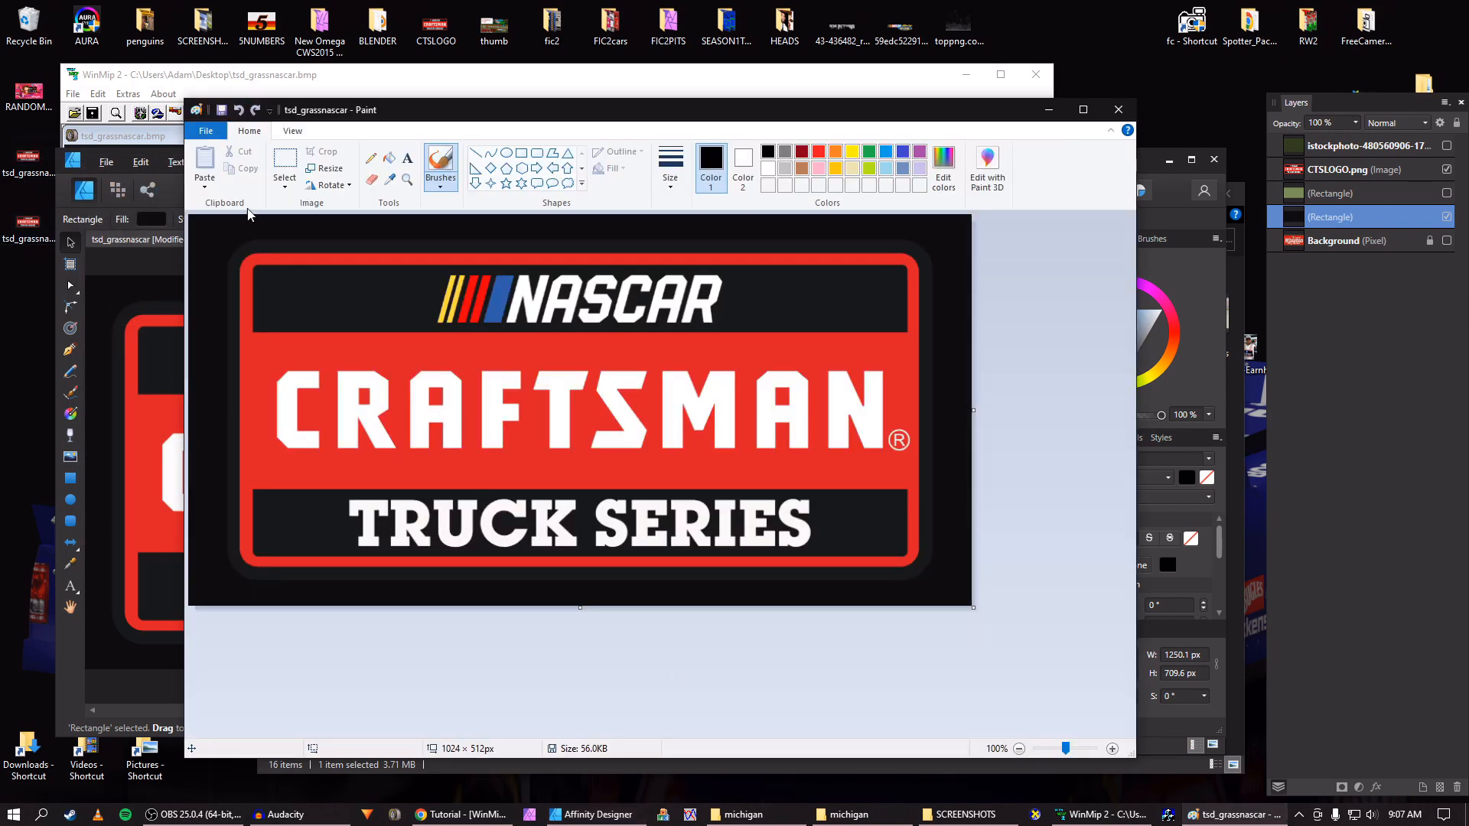
left_click(207, 132)
mouse_move(230, 253)
left_click(406, 263)
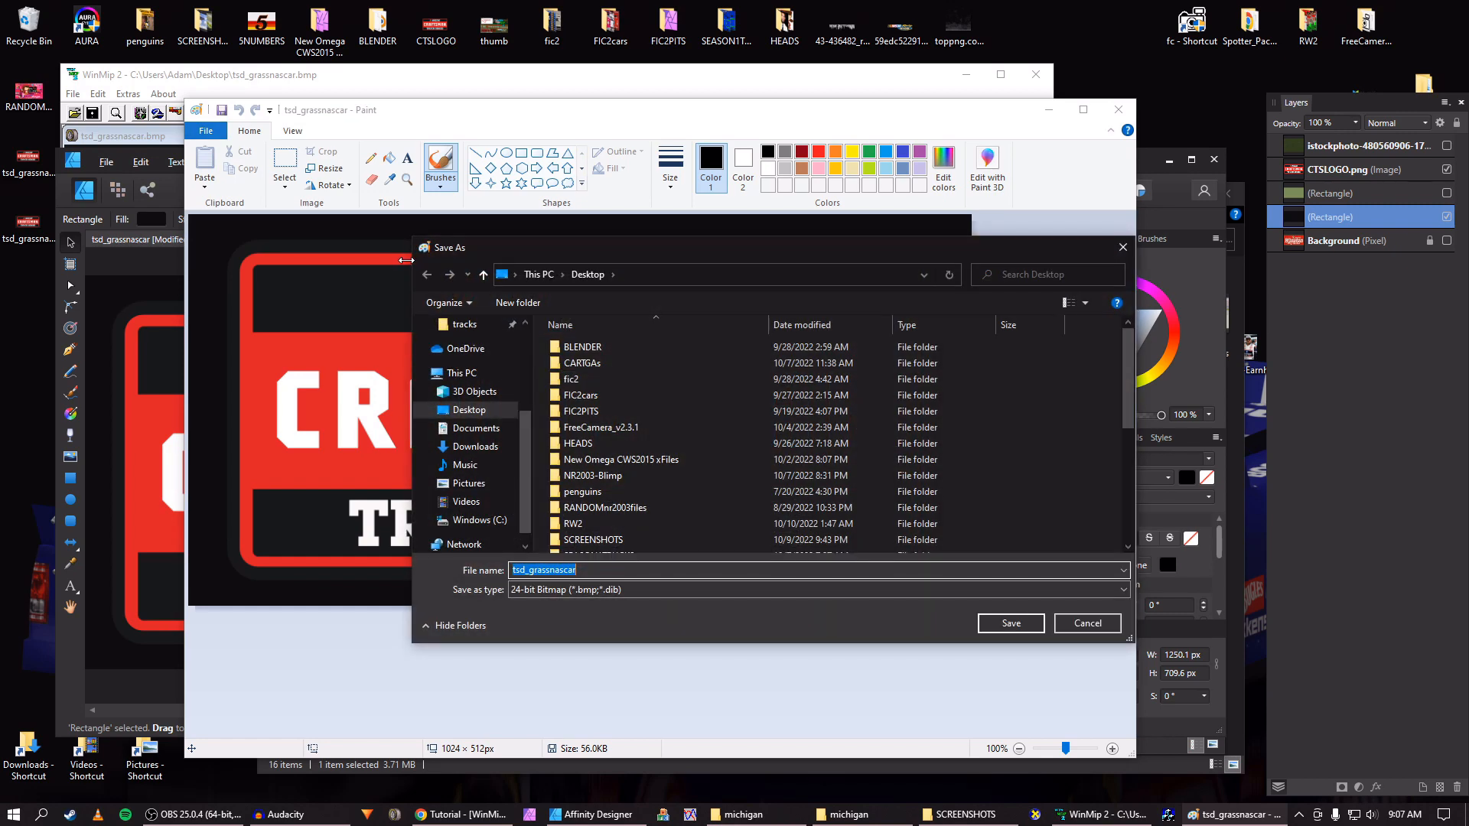
key("Return")
left_click(779, 415)
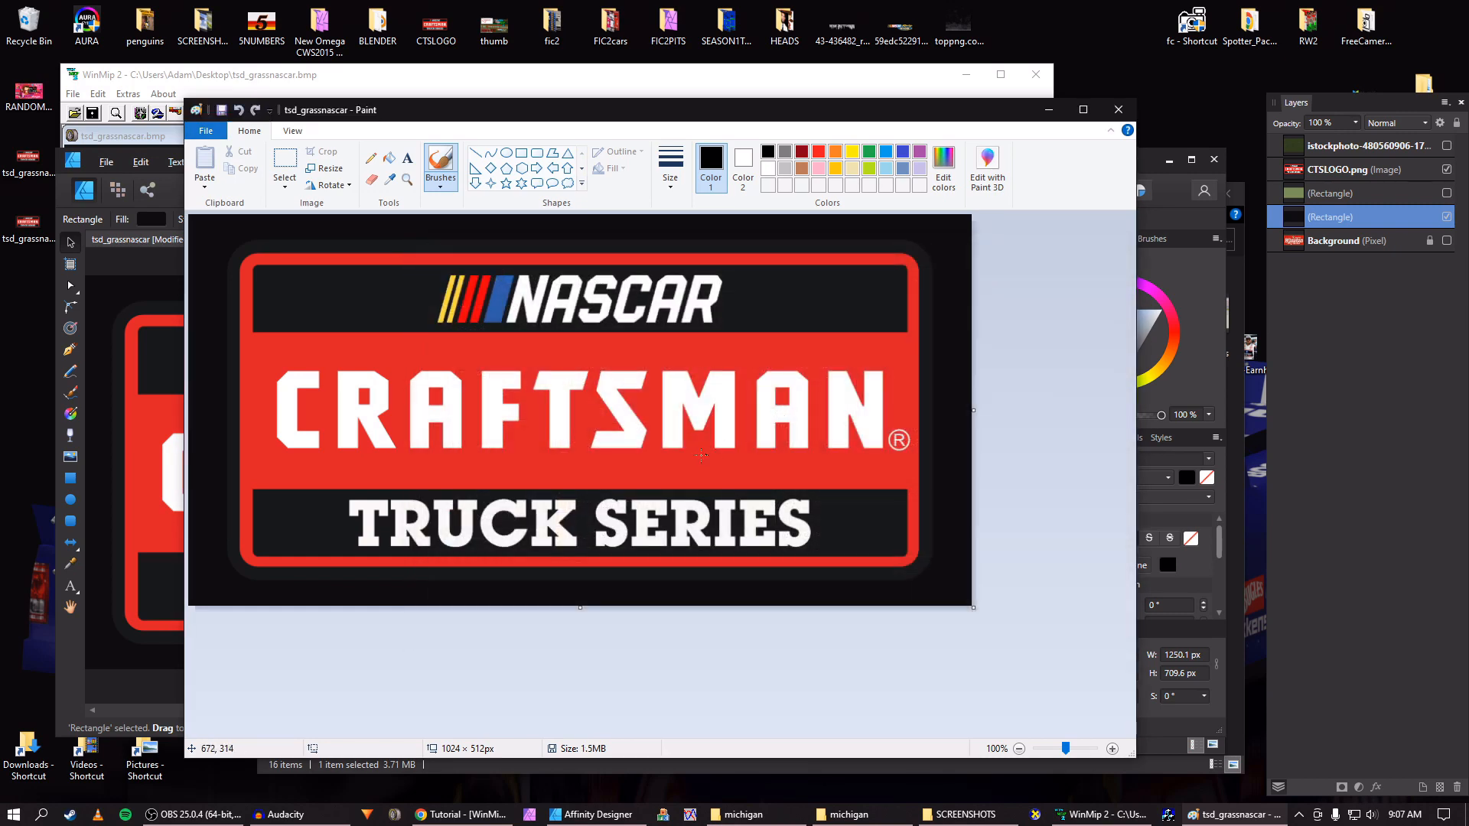
Switch to WinMip 2, close the outdated bitmap and load the updated tsd_grassnascar.bmp from the Desktop
left_click(1102, 808)
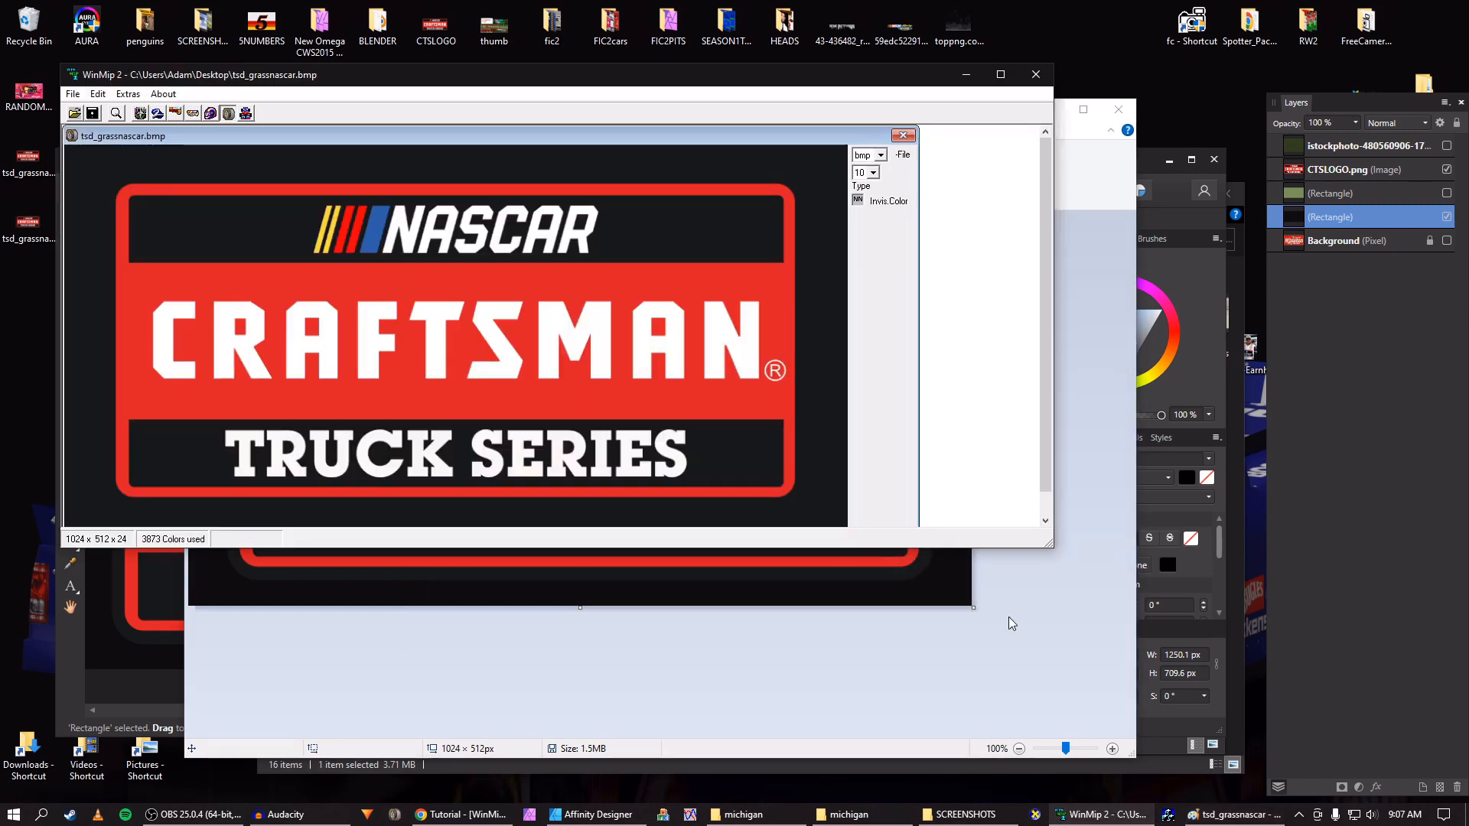
left_click(903, 136)
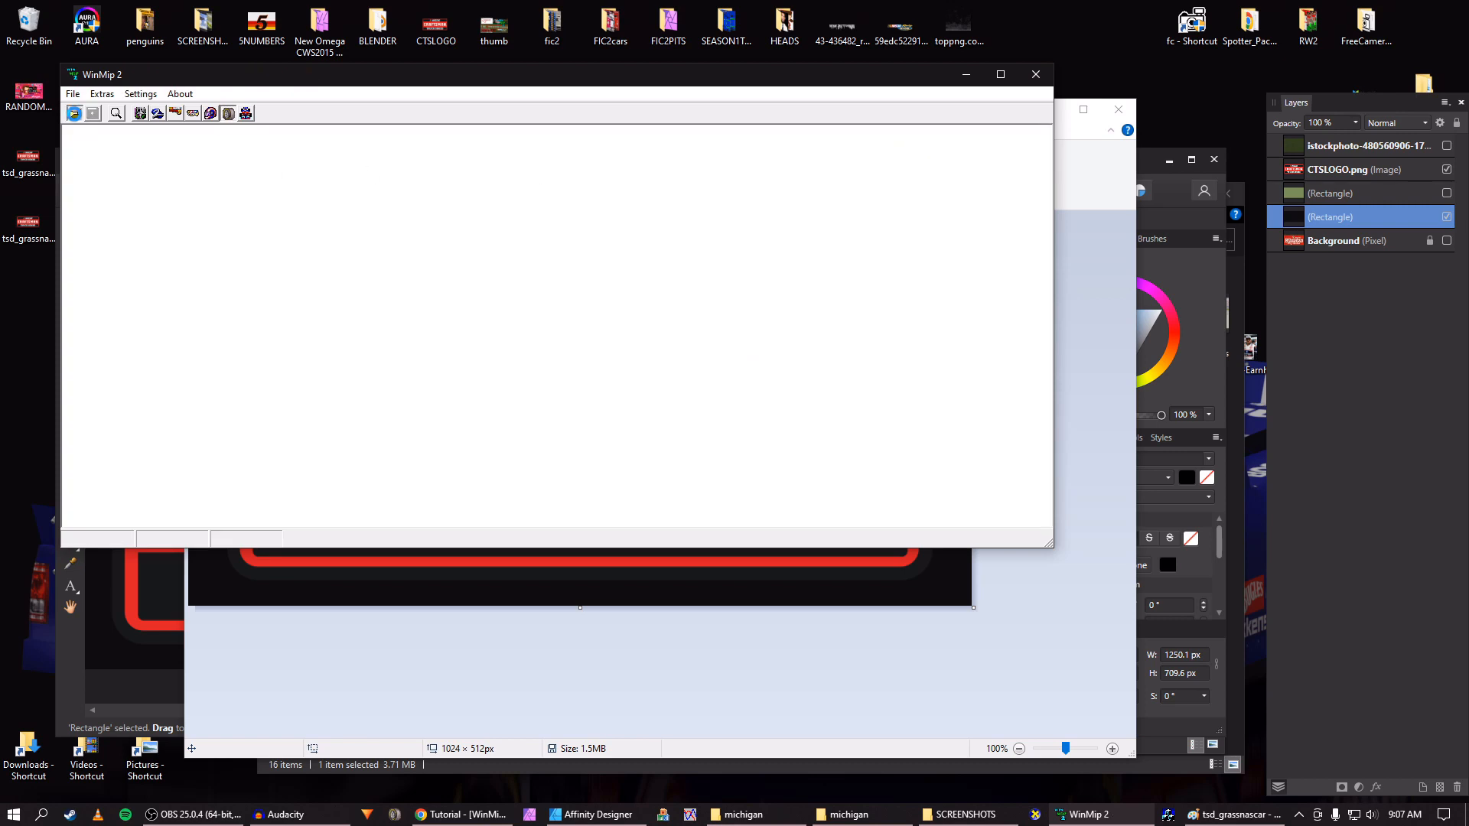
left_click(73, 114)
scroll(395, 459, "down", 4)
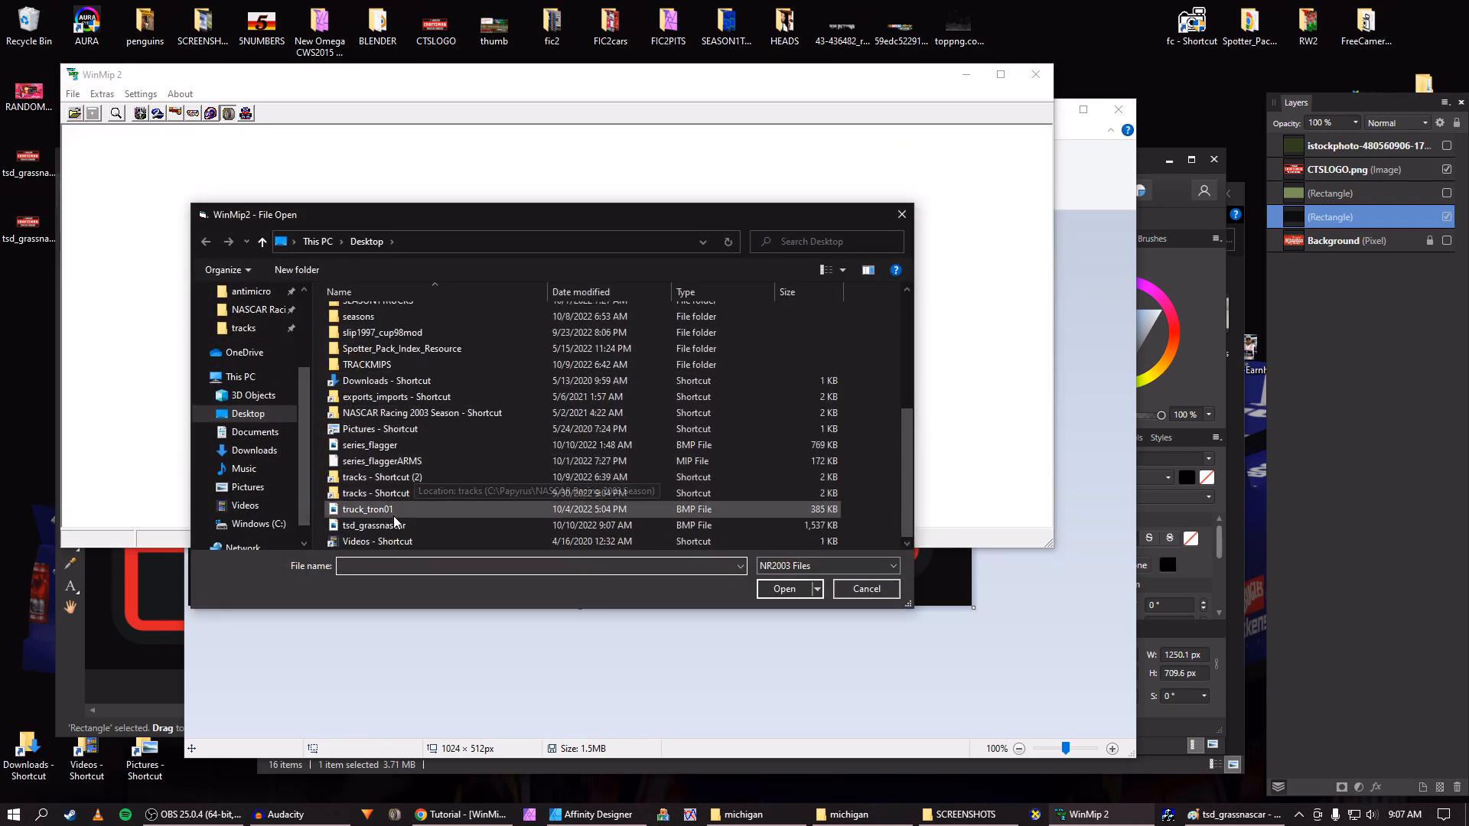
left_click(395, 525)
left_click(784, 588)
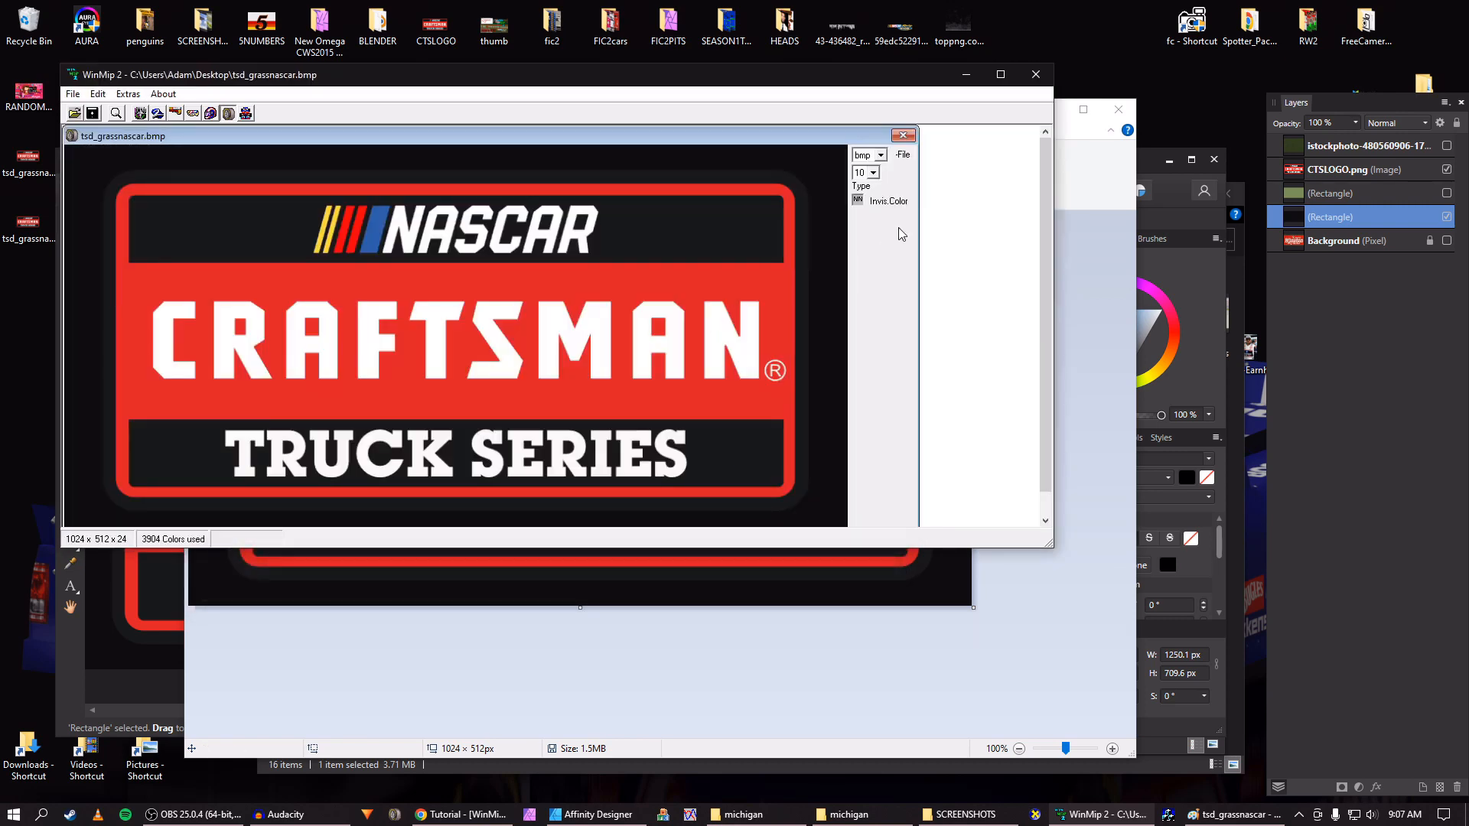
Convert the image to mip with mapping 2, priority 3 and the near-black background as invisible colour, and save it as tsd_grassnascar.mip
left_click(876, 189)
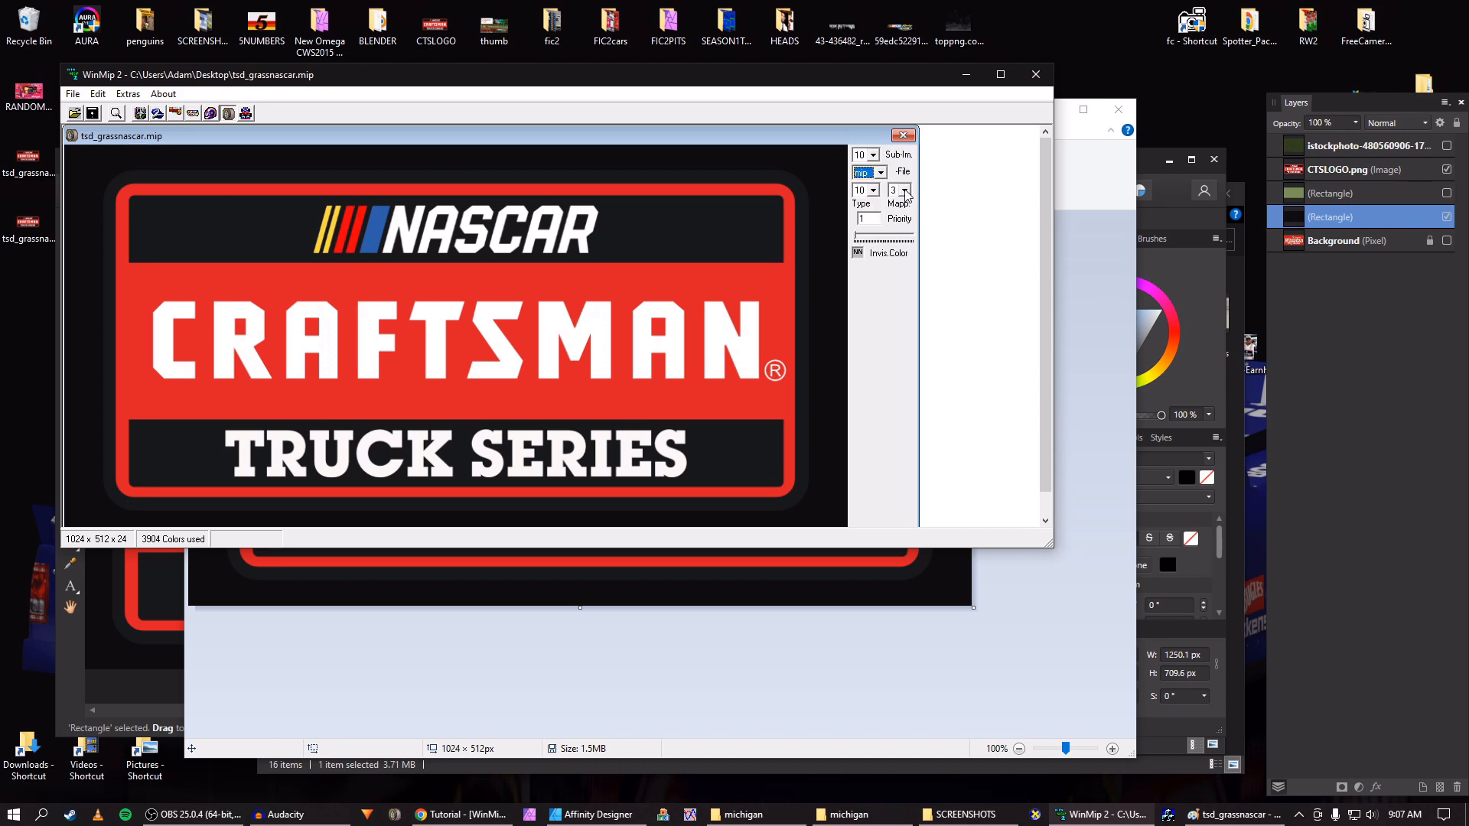
left_click(906, 190)
left_click(93, 113)
key("Return")
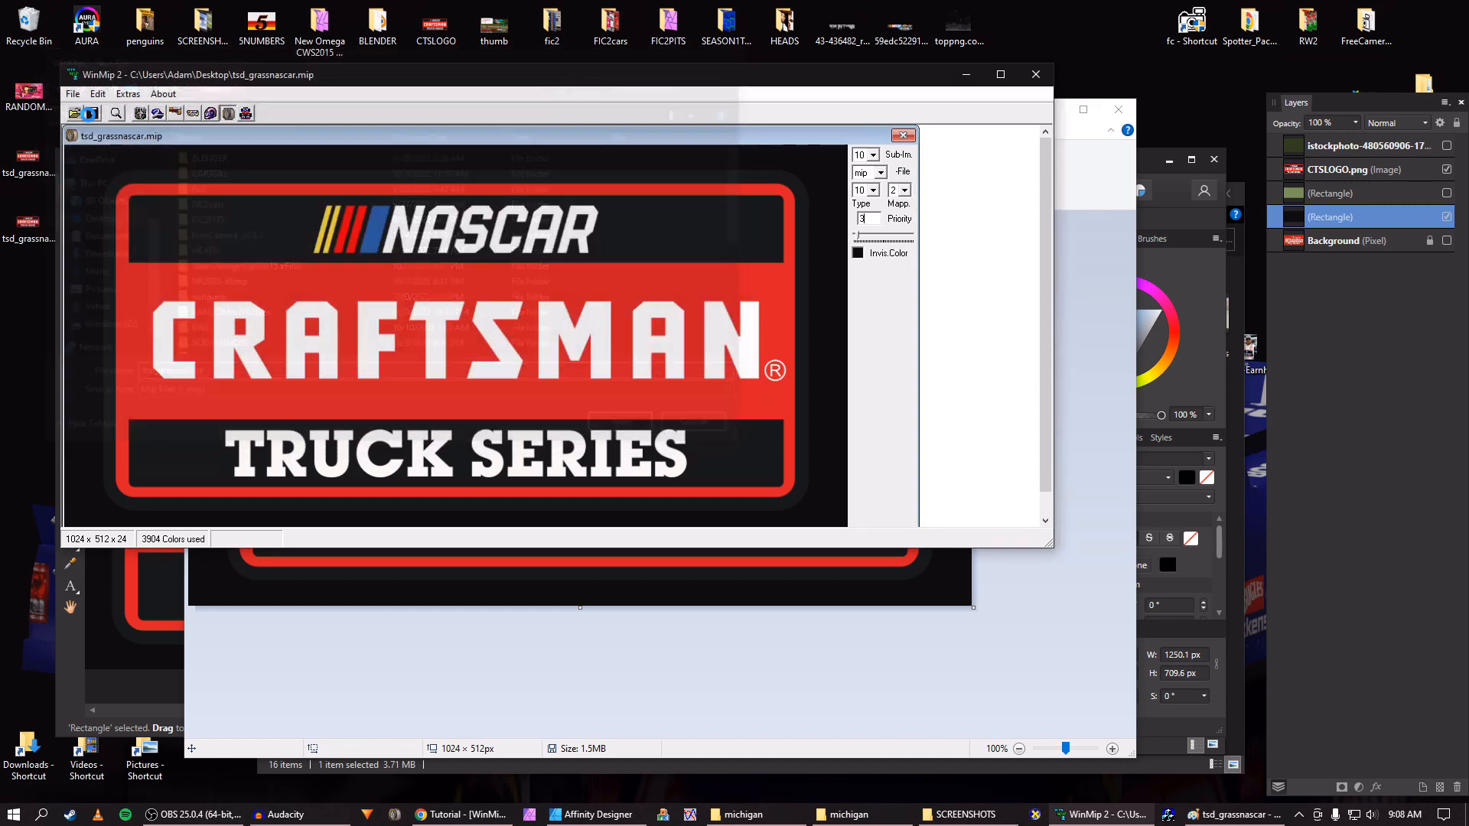
Replace tsd_grassnascar.mip in the michigan track folder with the newly saved version from the Desktop
left_click(844, 814)
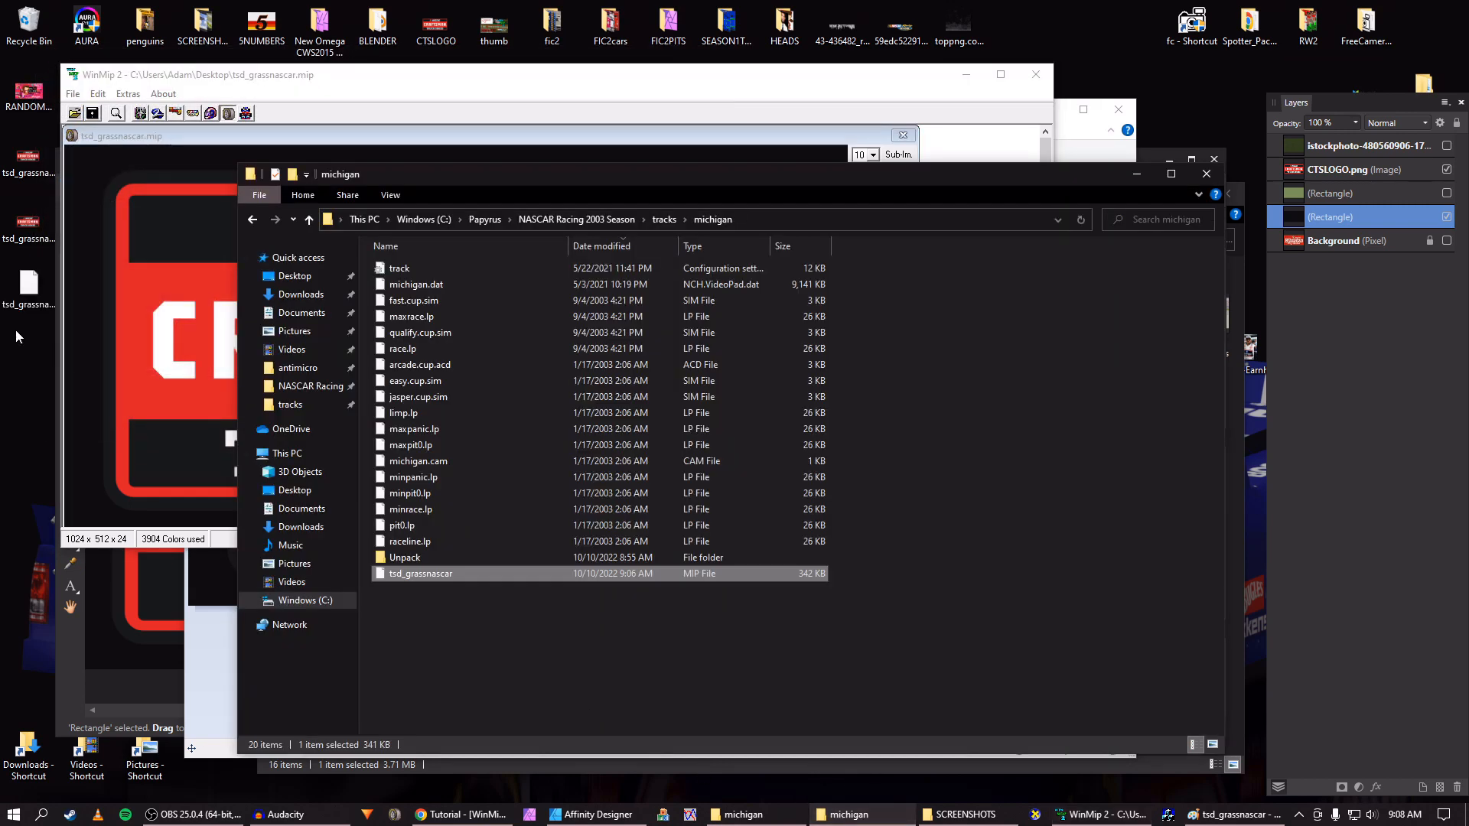
left_click_drag(29, 285, 440, 608)
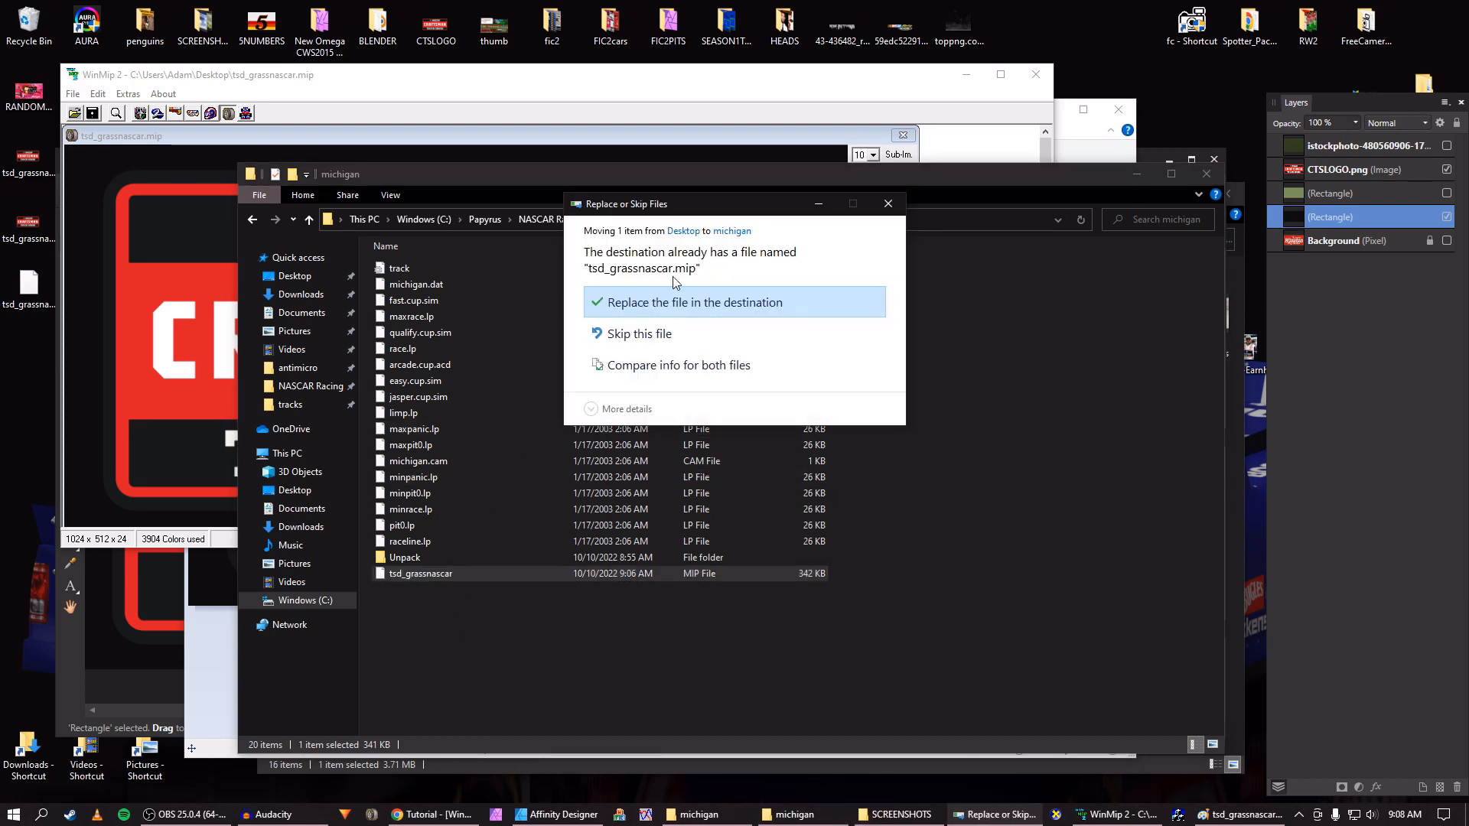
left_click(679, 310)
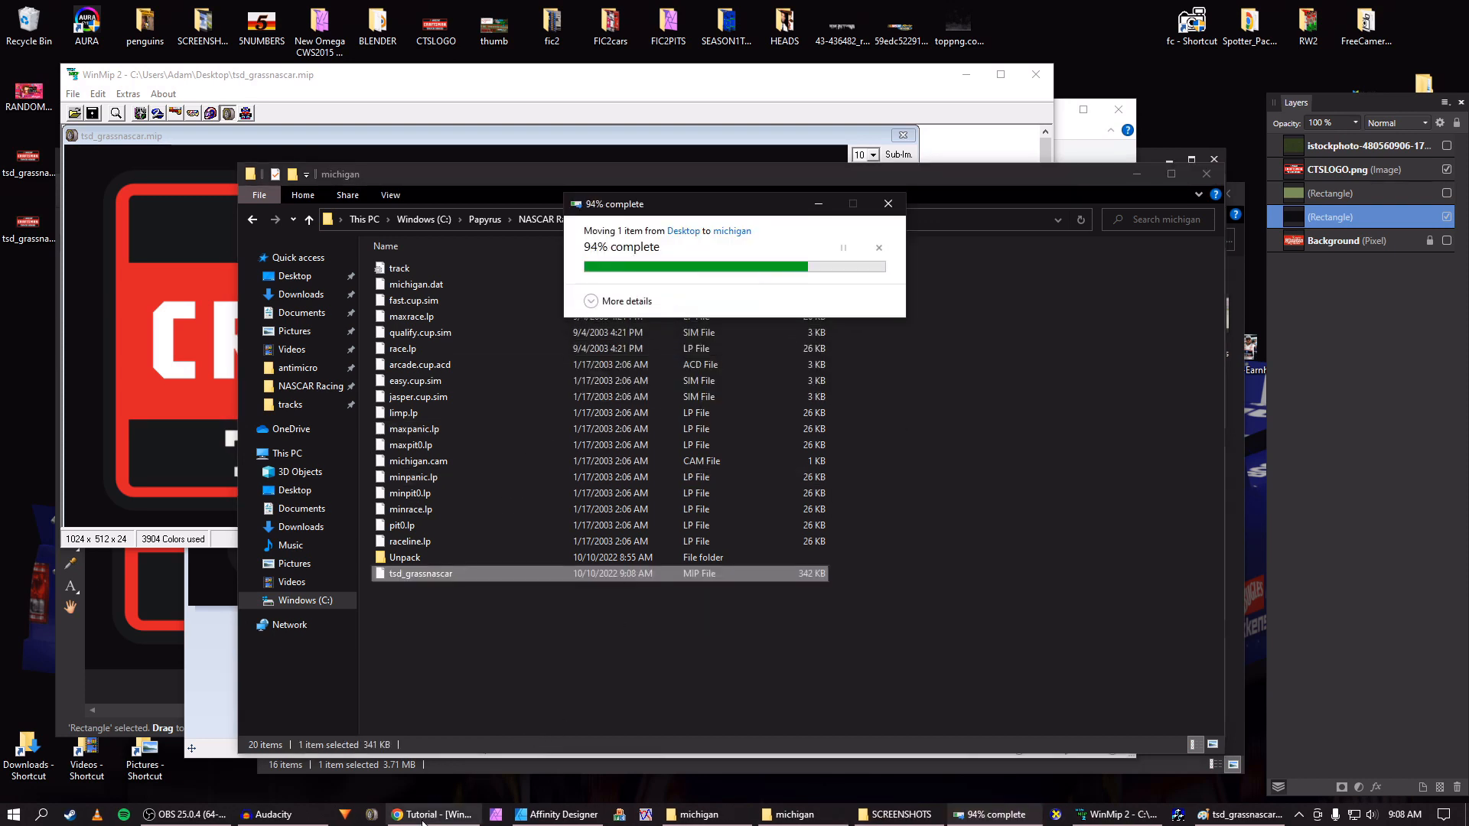
Start NASCAR Racing 2003 Season, enter a single race weekend at Michigan and inspect the infield logo in full-screen replay
left_click(395, 817)
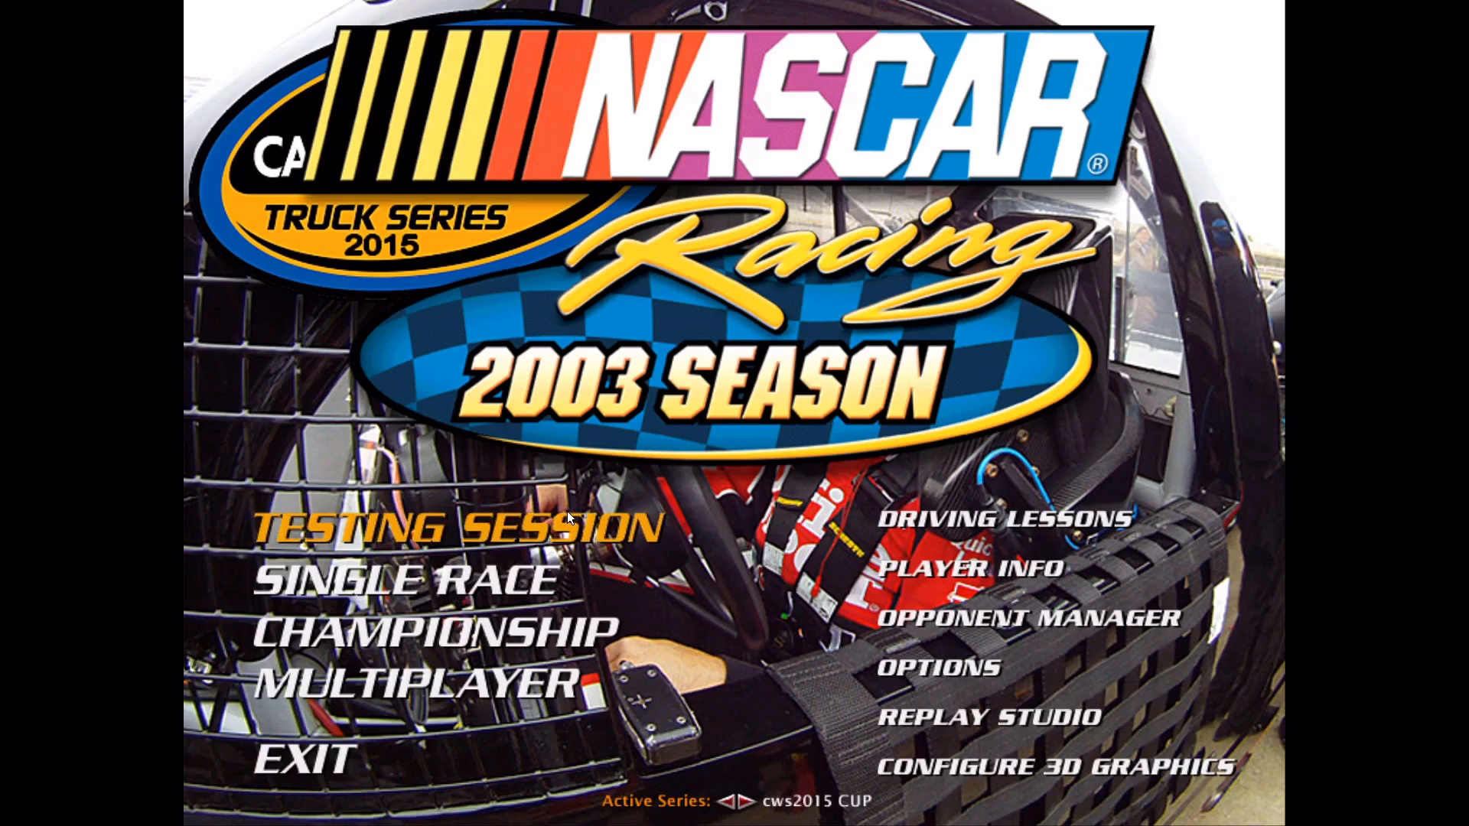
left_click(459, 582)
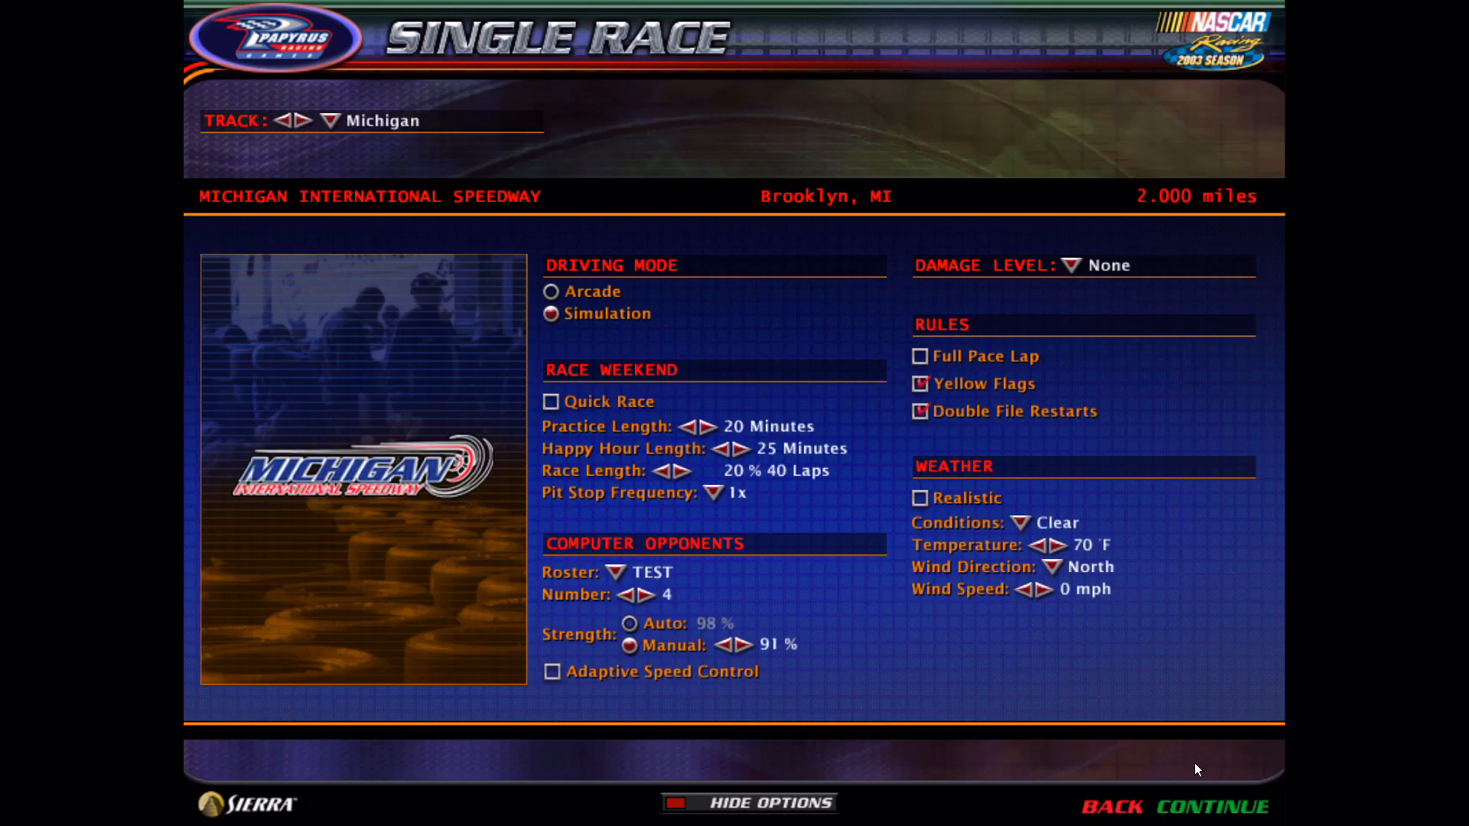
left_click(1194, 806)
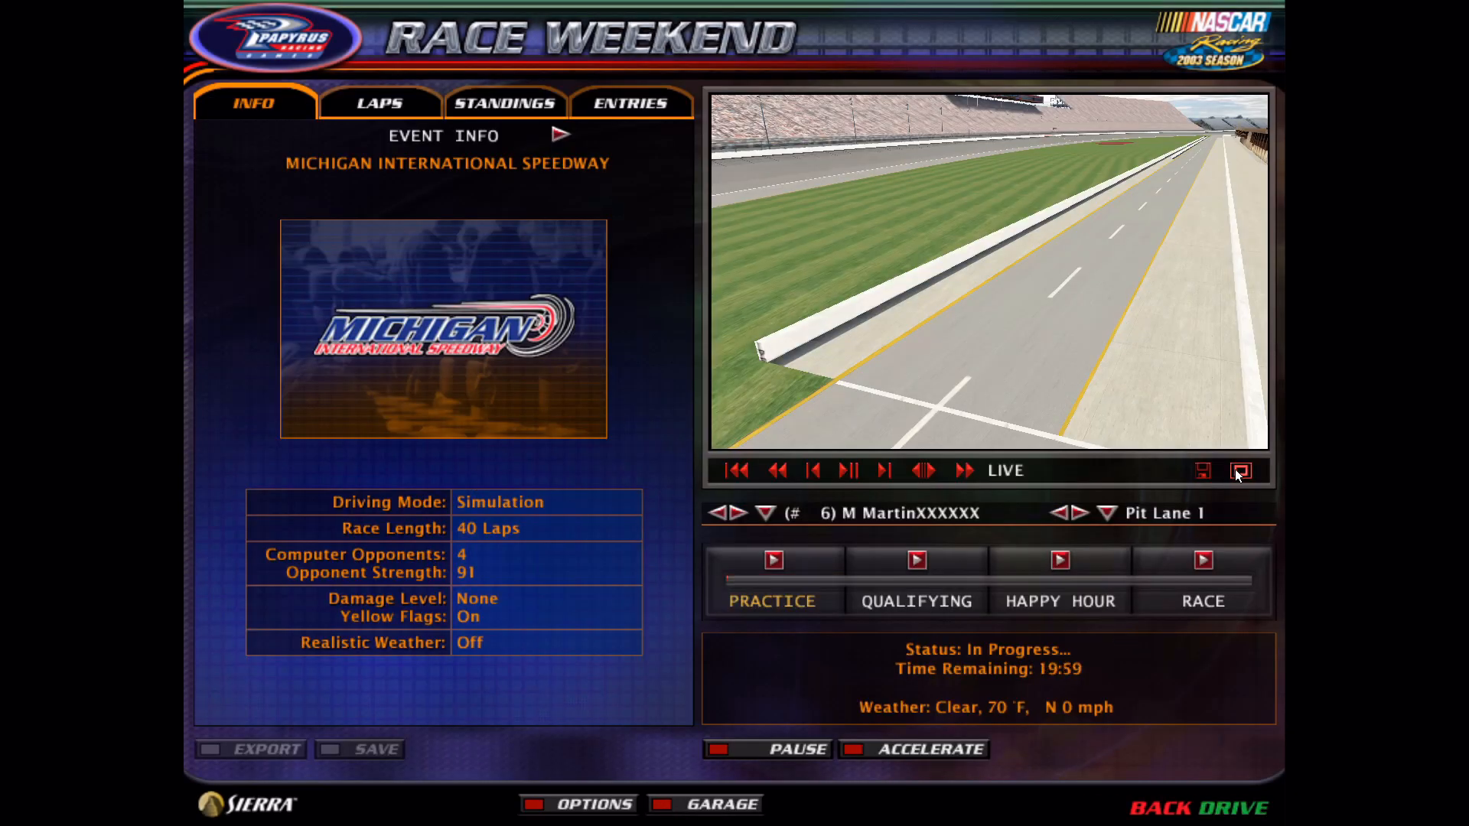
left_click(1239, 471)
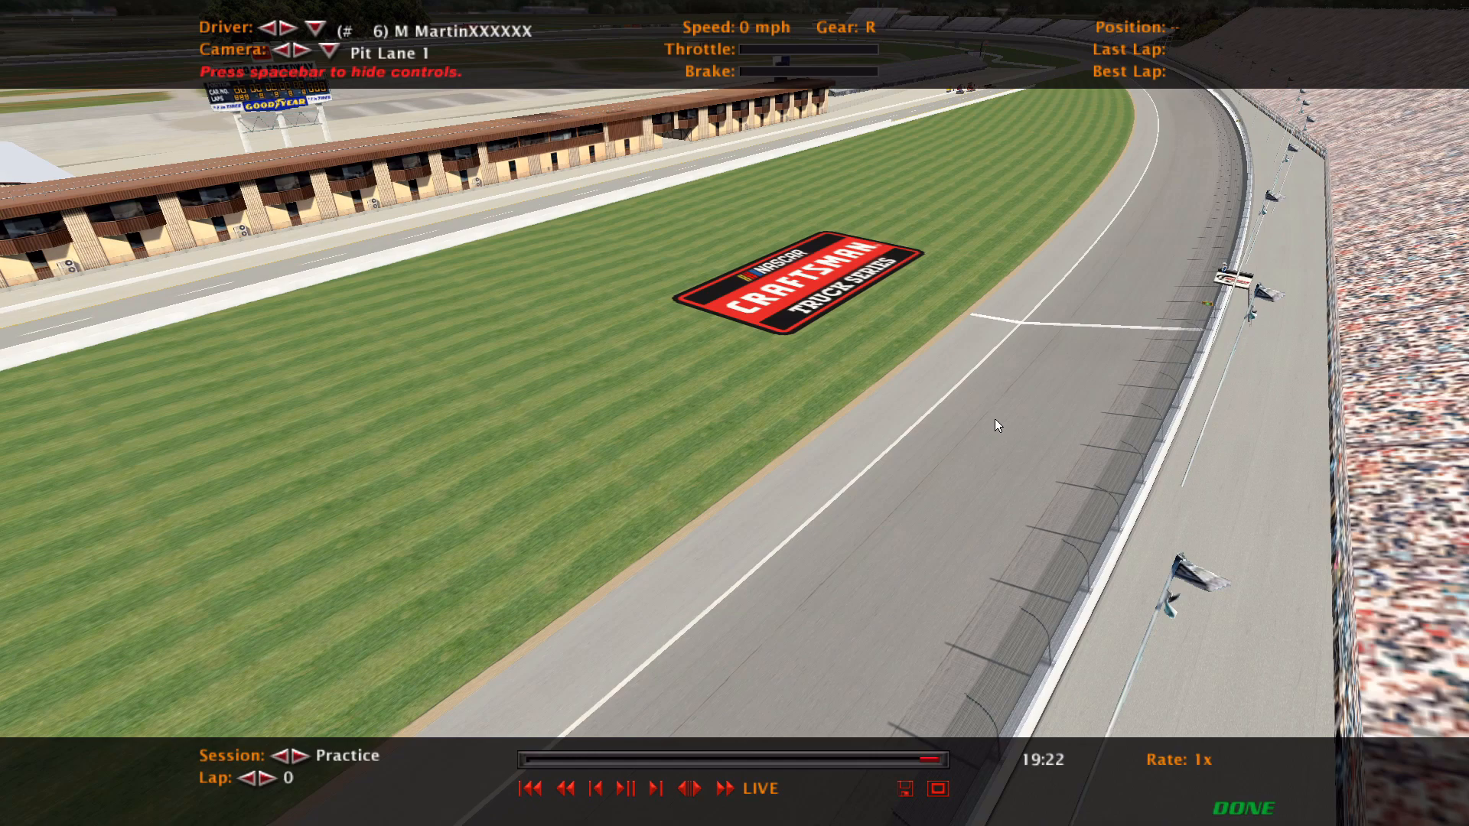
Leave the full-screen replay and abandon the Michigan race
key("Escape")
key("Escape")
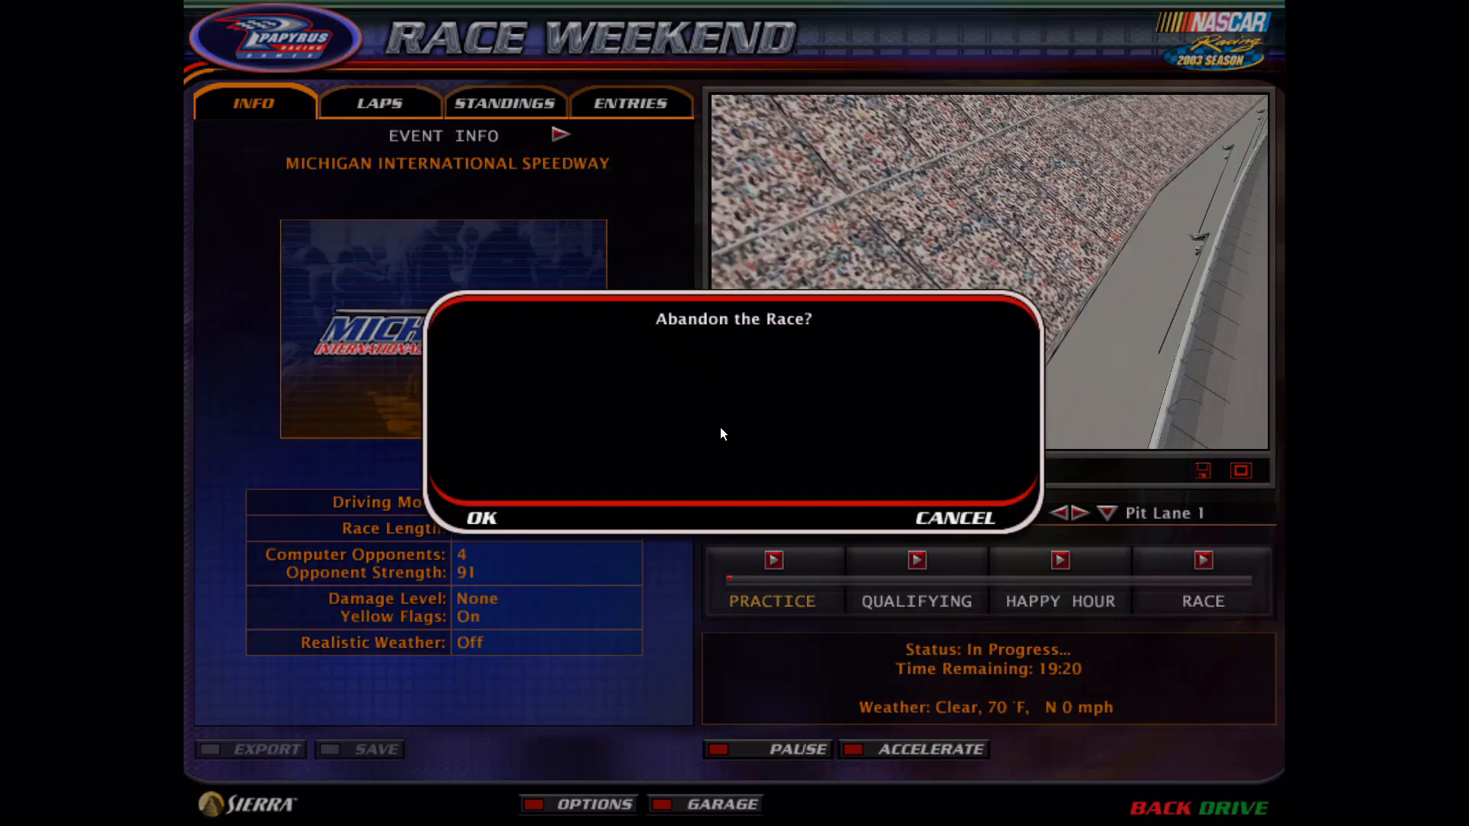
left_click(478, 517)
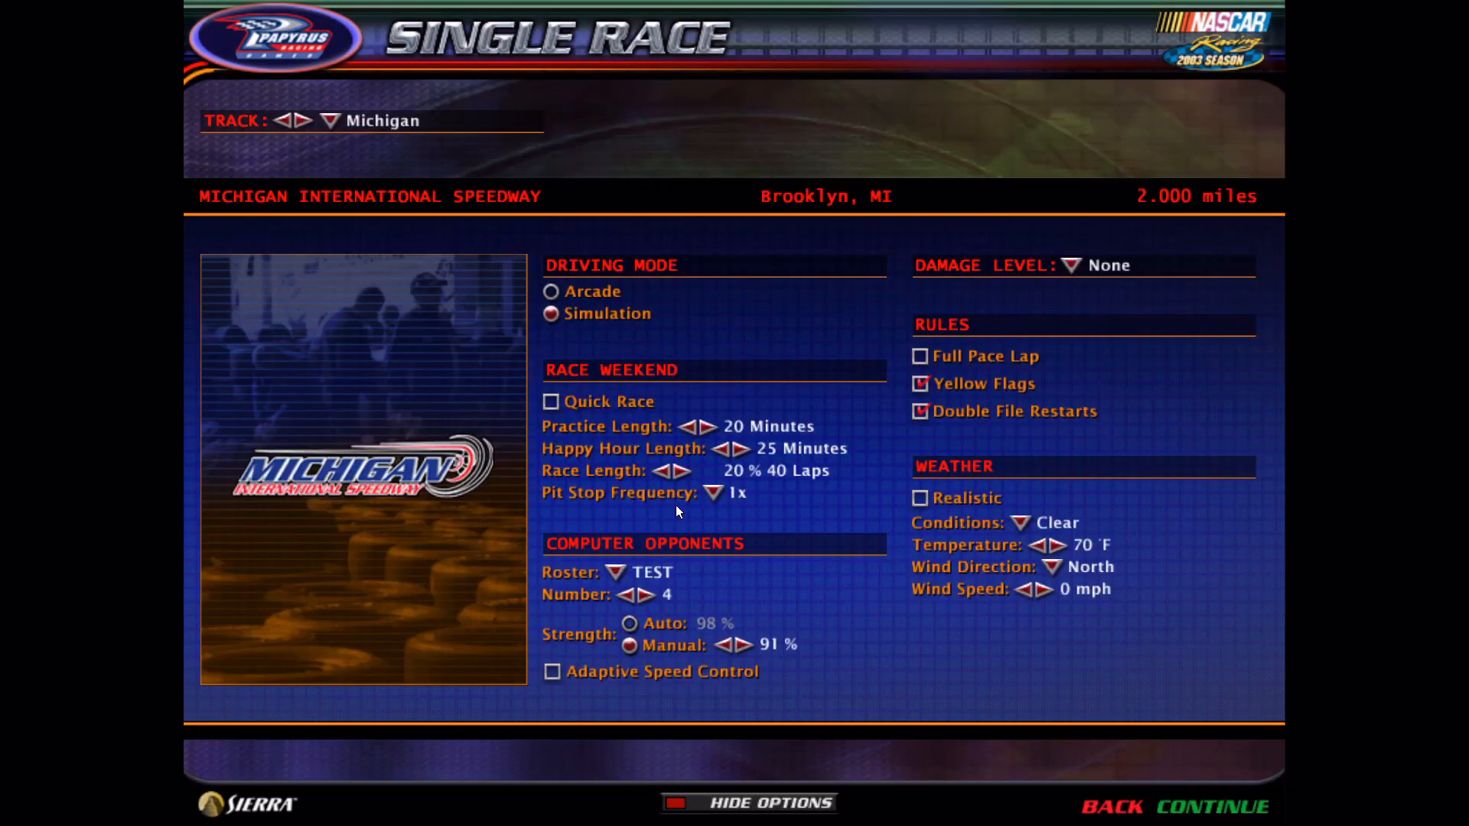
Choose Texas as the single race track, start its race weekend and examine the infield grass logos in full-screen replay
left_click(332, 122)
scroll(506, 528, "down", 5)
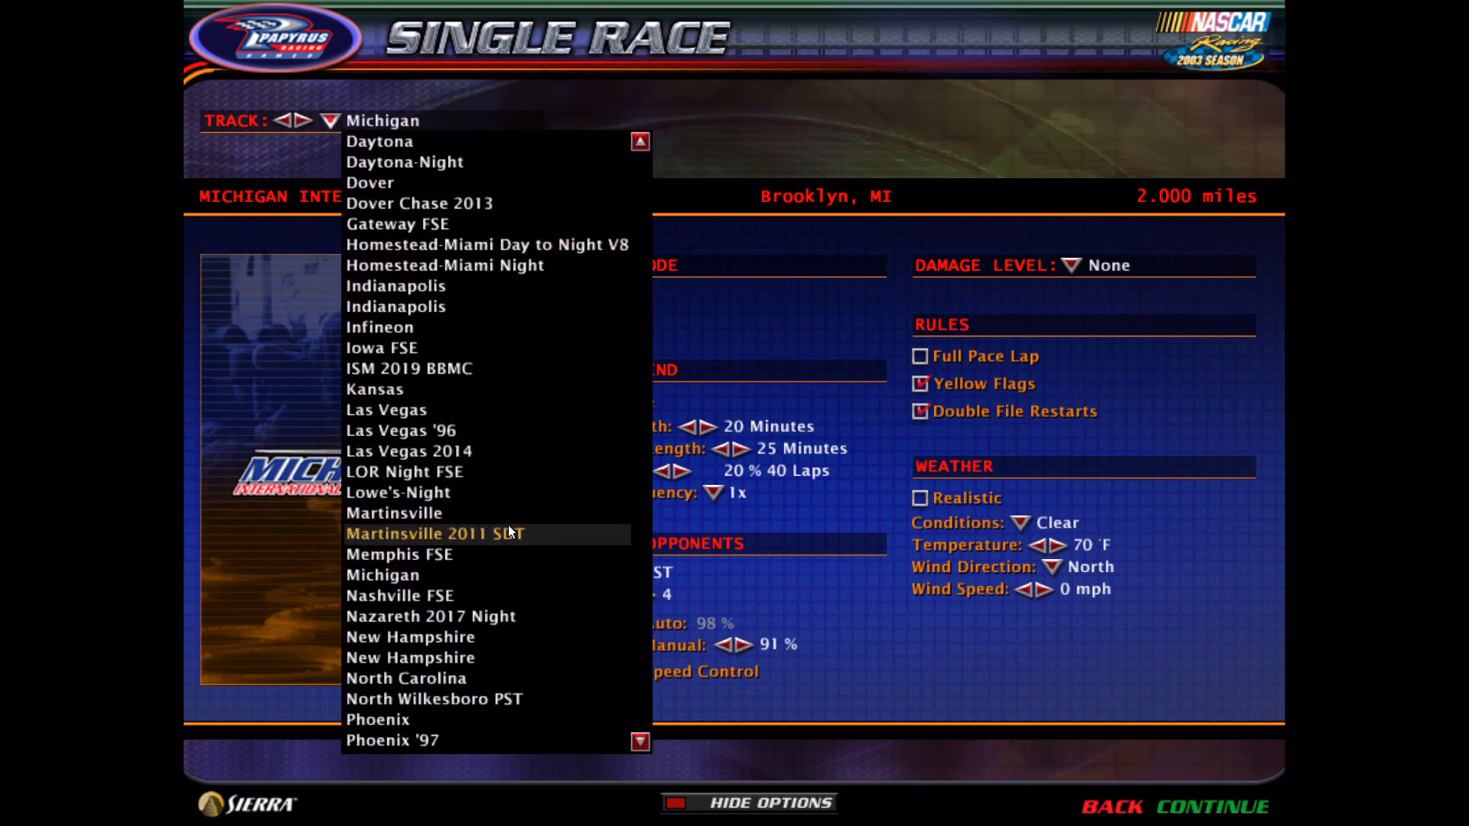
scroll(507, 537, "down", 4)
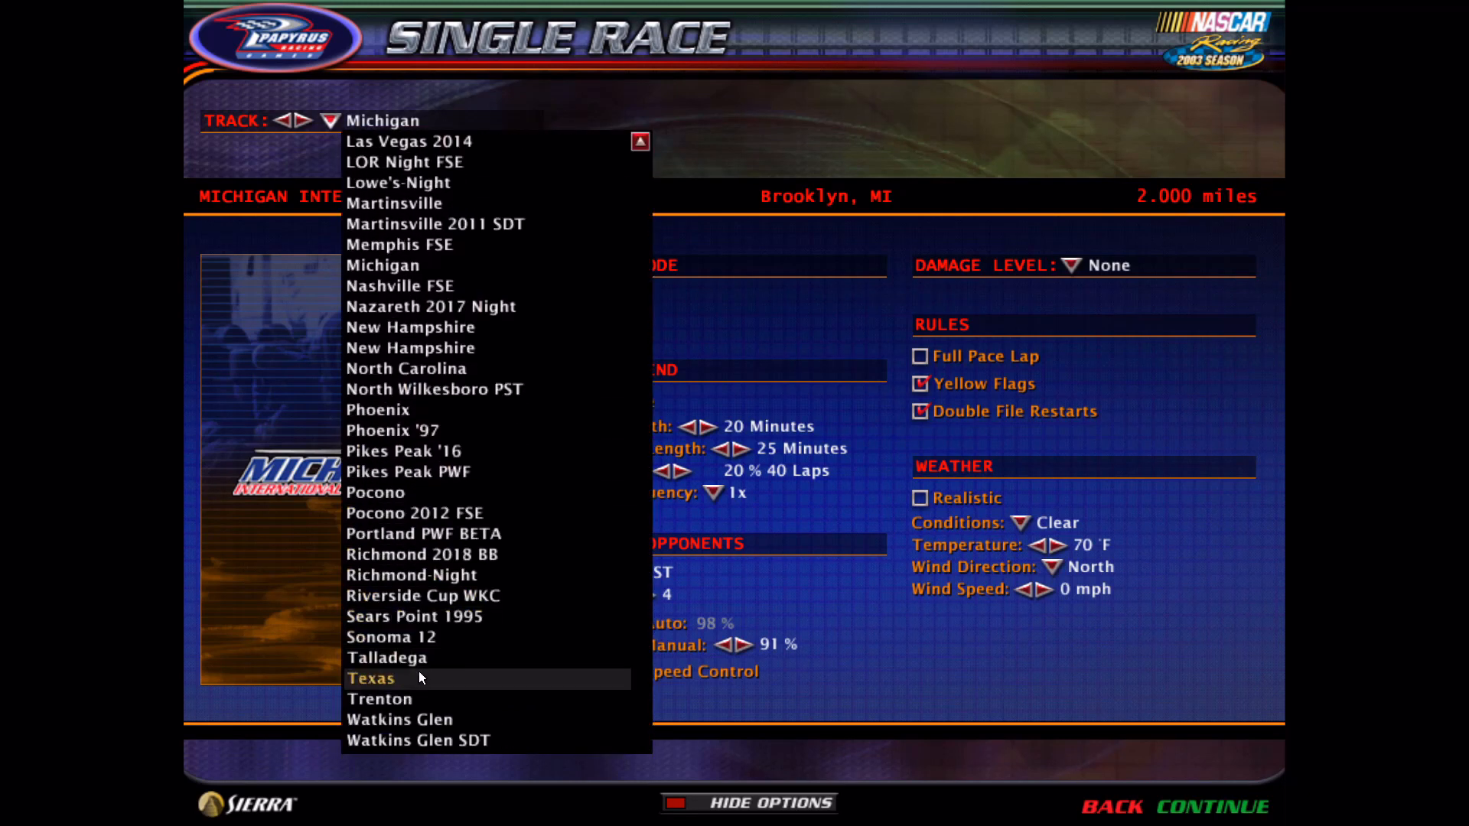
left_click(419, 676)
left_click(1192, 799)
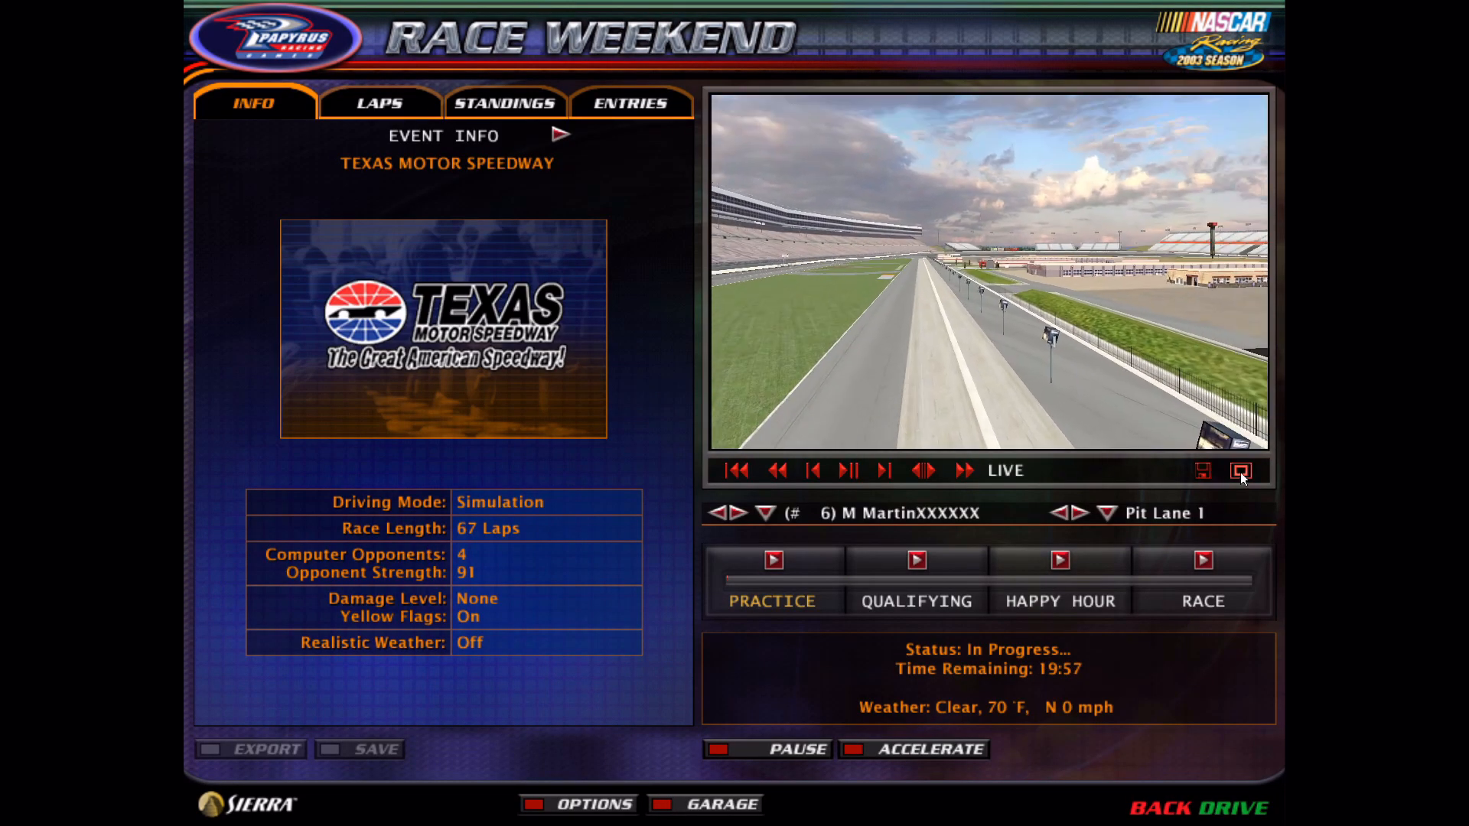
left_click(1241, 471)
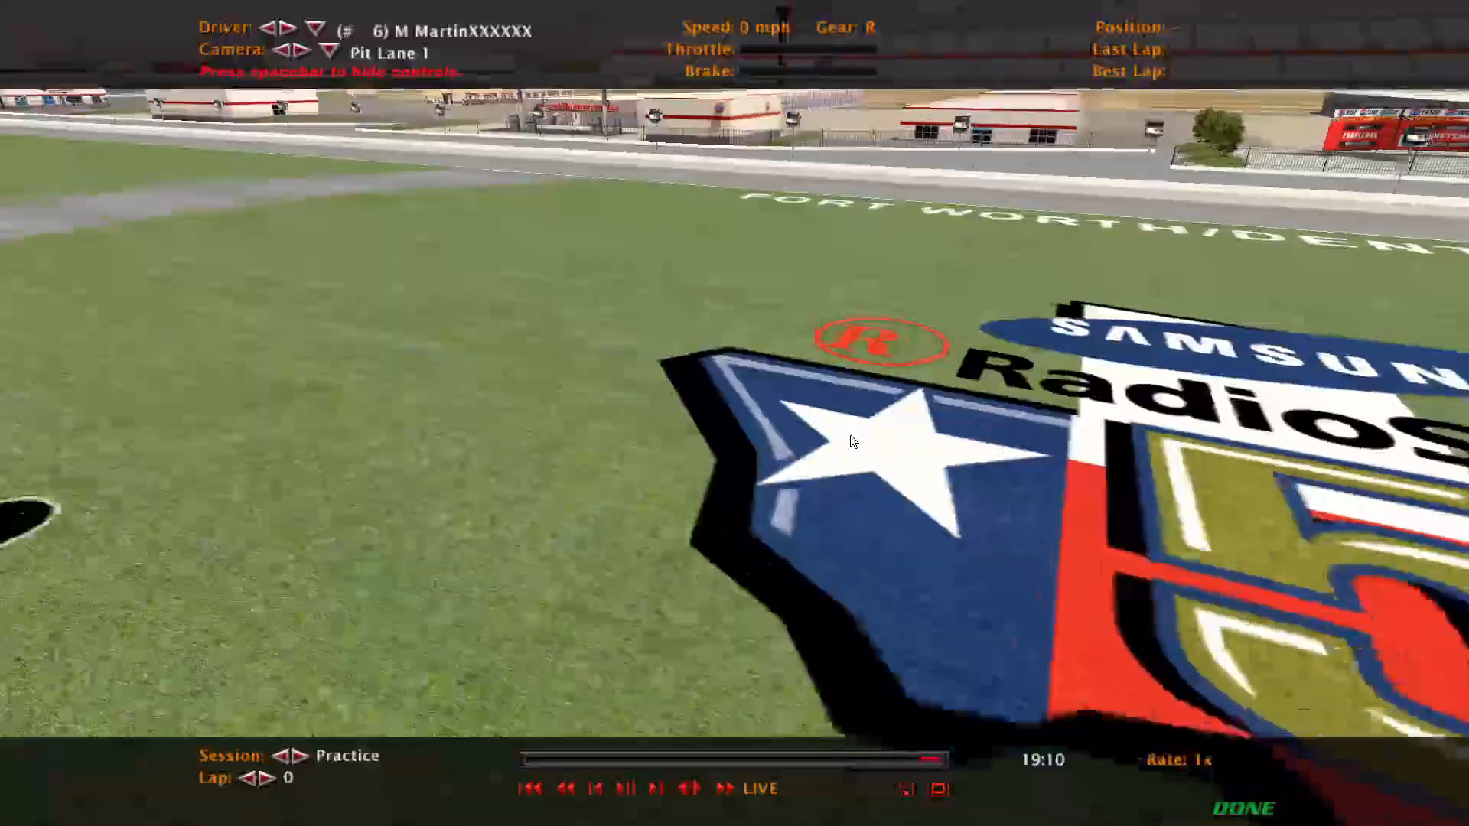
Leave the full-screen replay, abandon the Texas race and exit NASCAR Racing 2003 Season
key("Escape")
key("Escape")
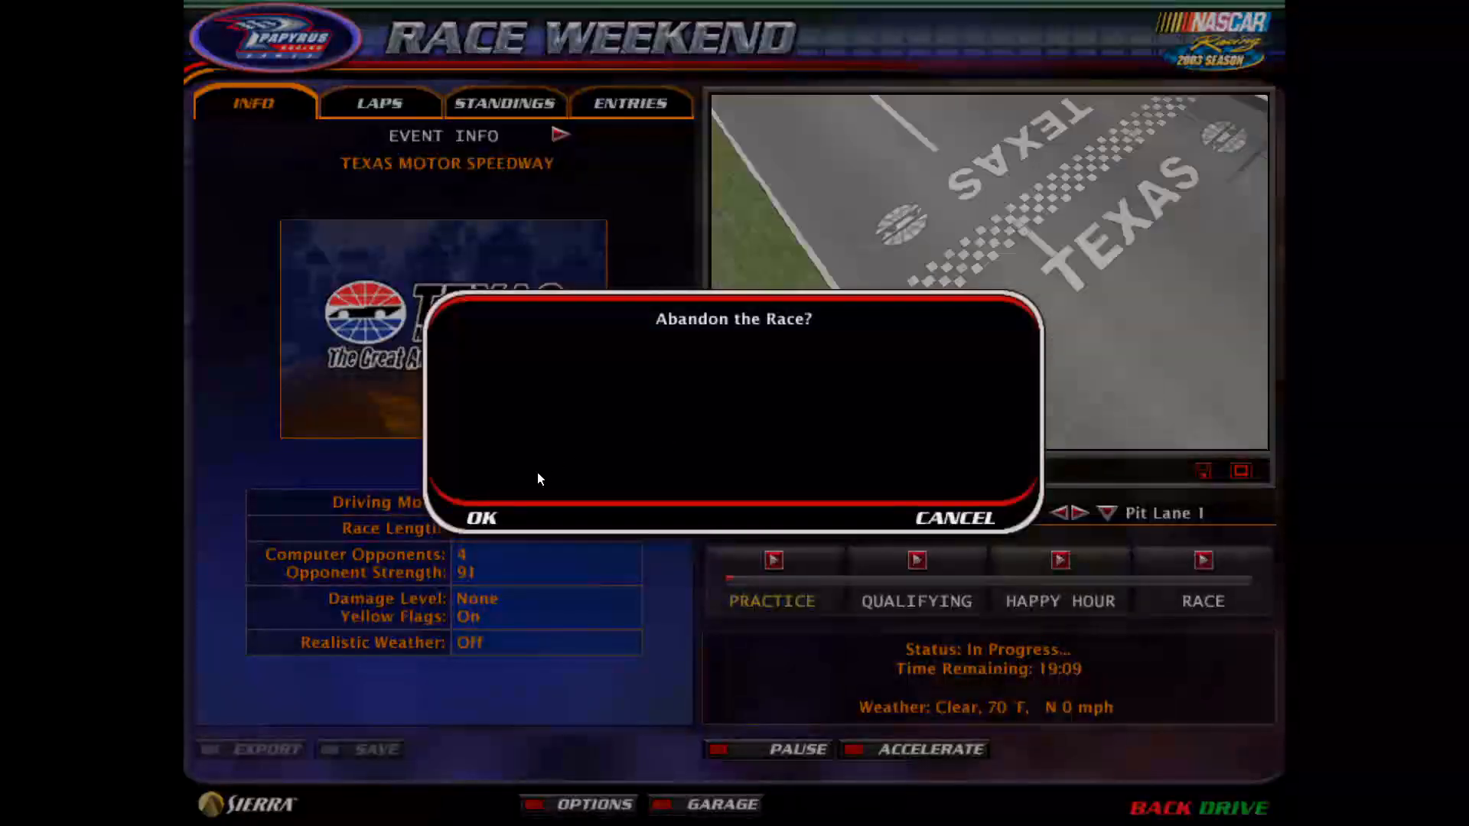
left_click(497, 516)
key("Escape")
key("Escape")
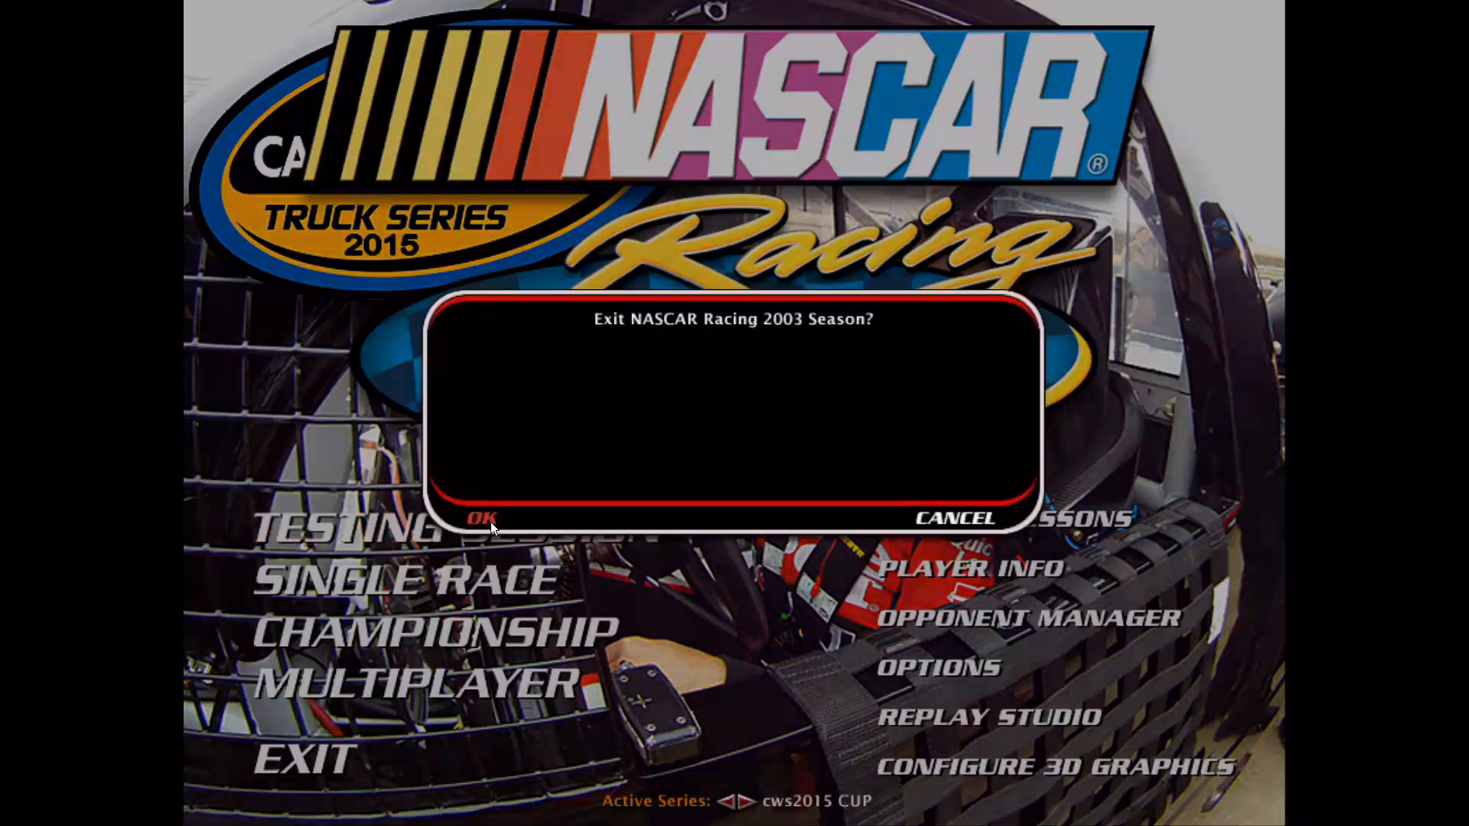
left_click(490, 521)
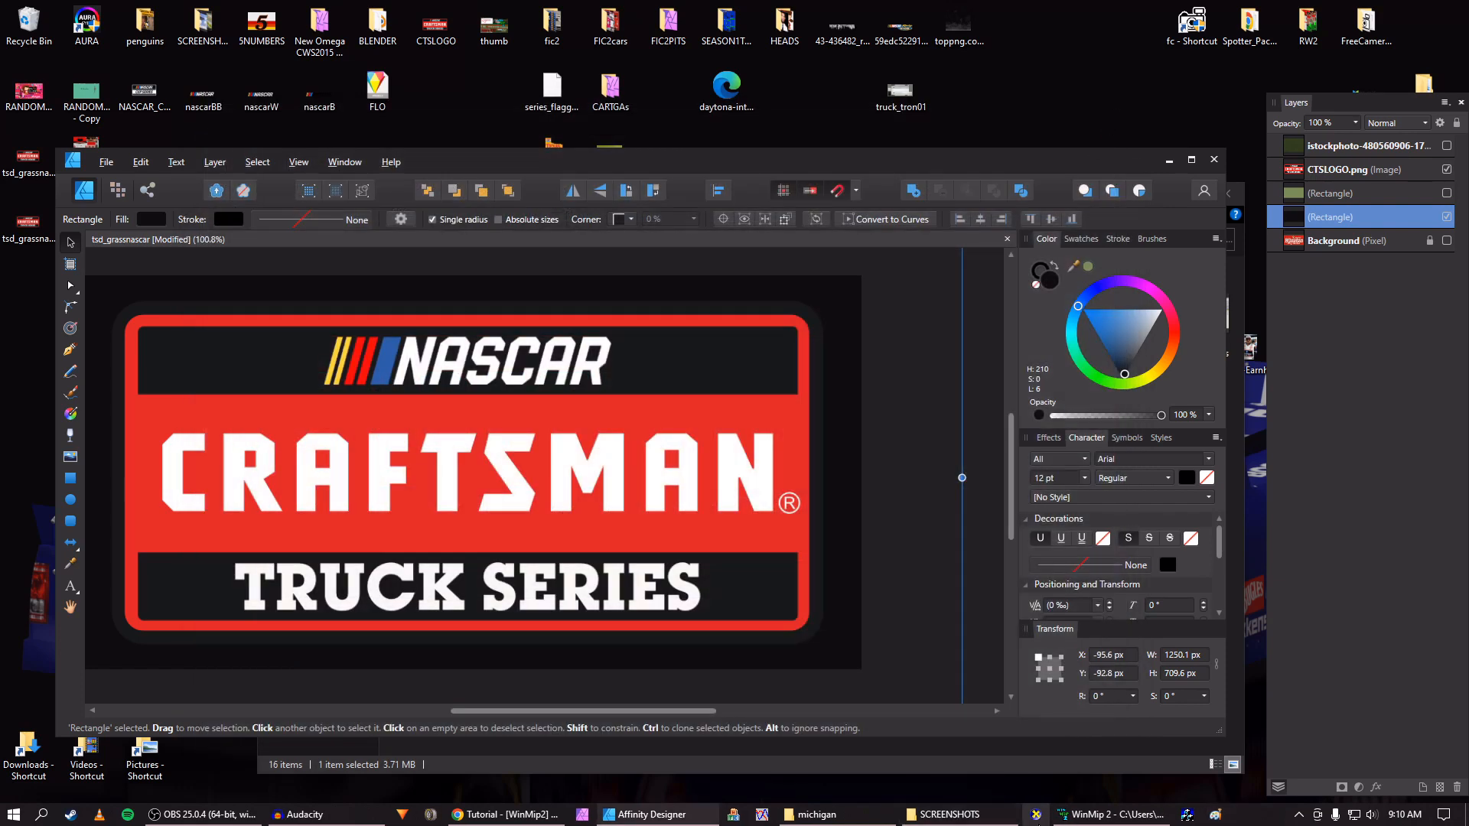
Switch to WinMip 2 and close the open tsd_grassnascar.mip
left_click(1113, 814)
left_click(902, 135)
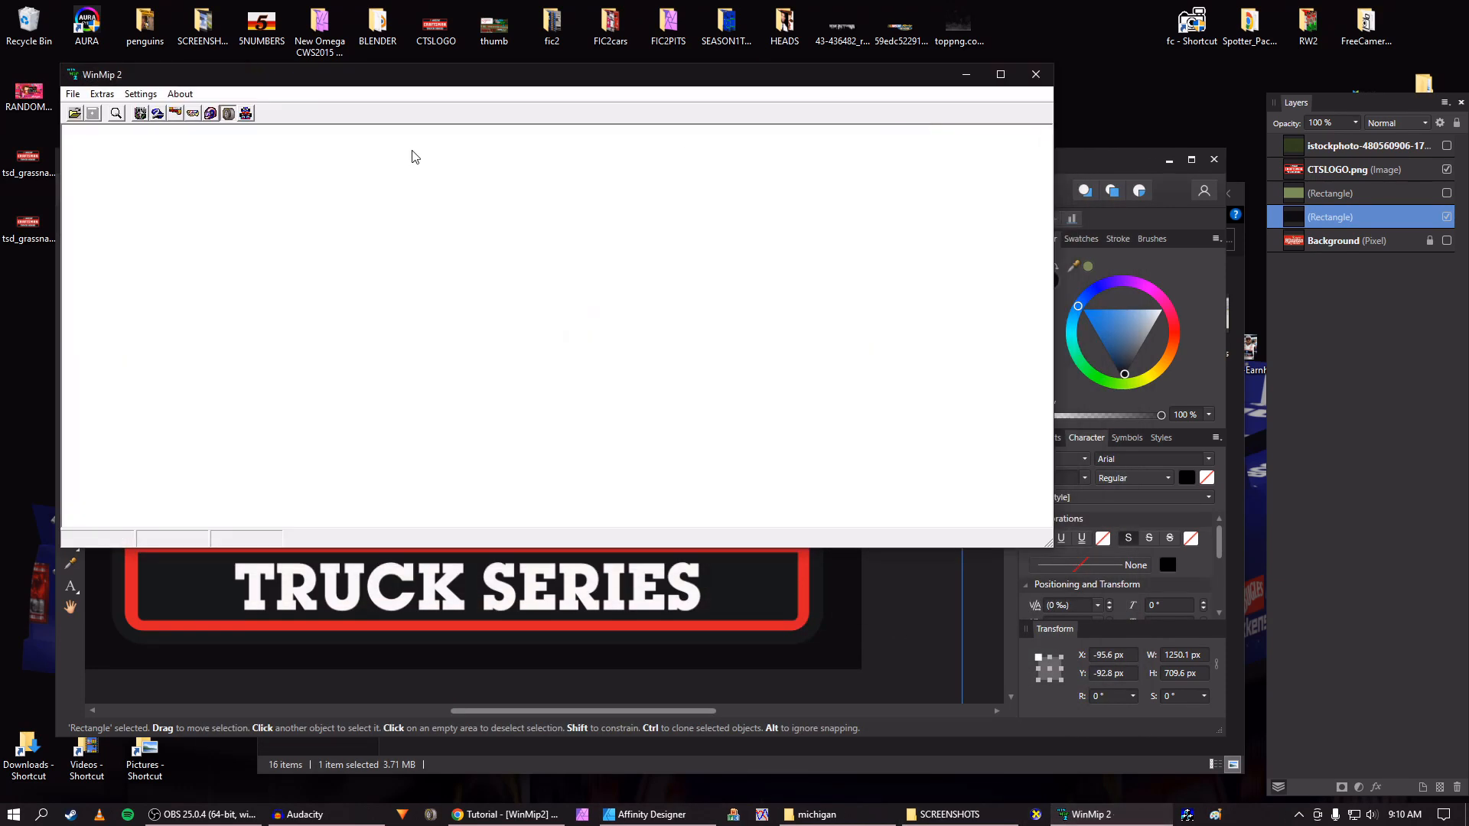
Open nascar.mip from the Unpack folder of the texas track in the tracks directory
left_click(76, 114)
scroll(360, 351, "down", 2)
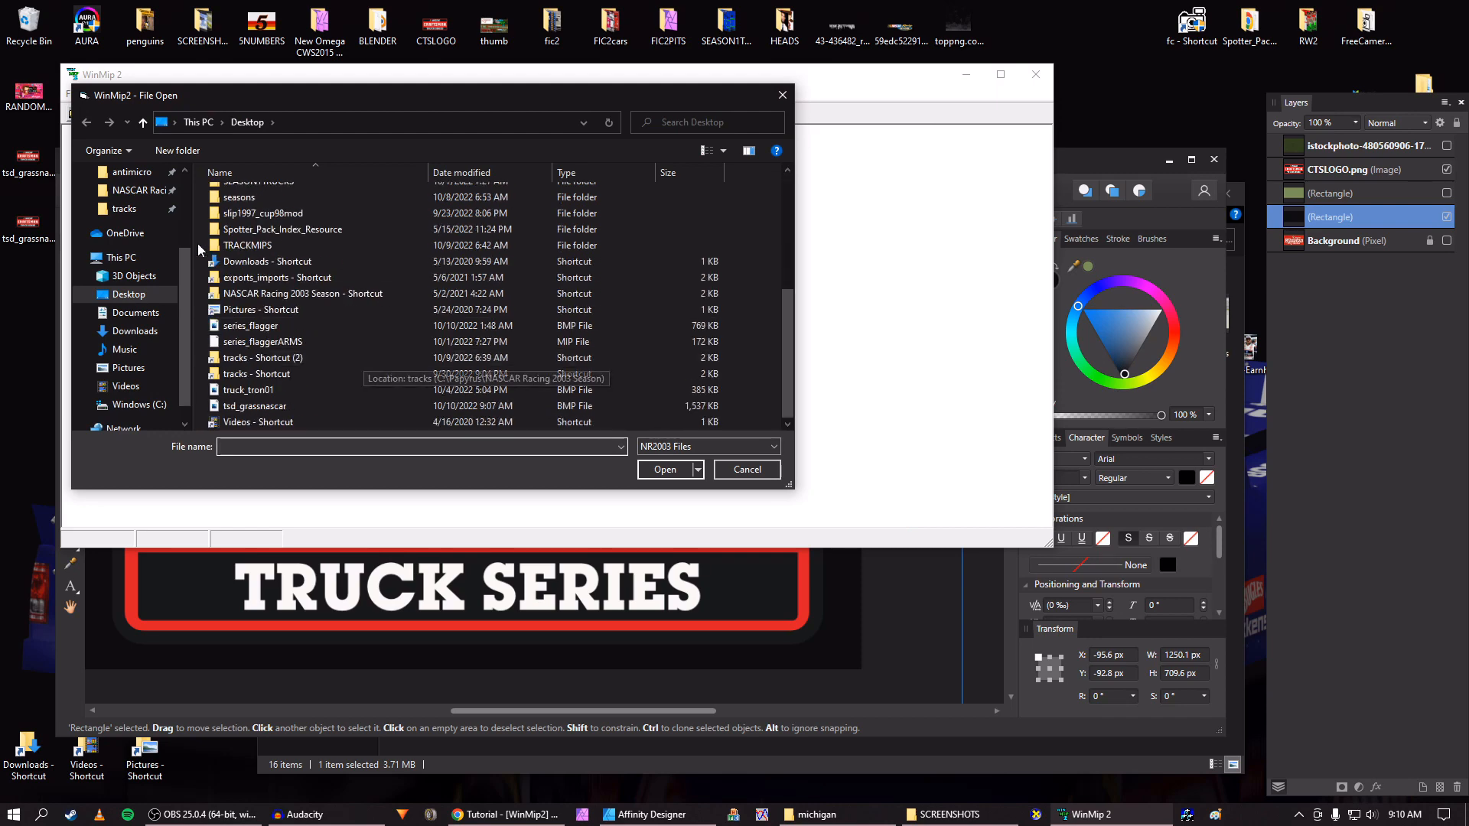
left_click(124, 208)
scroll(320, 378, "down", 3)
scroll(322, 383, "down", 10)
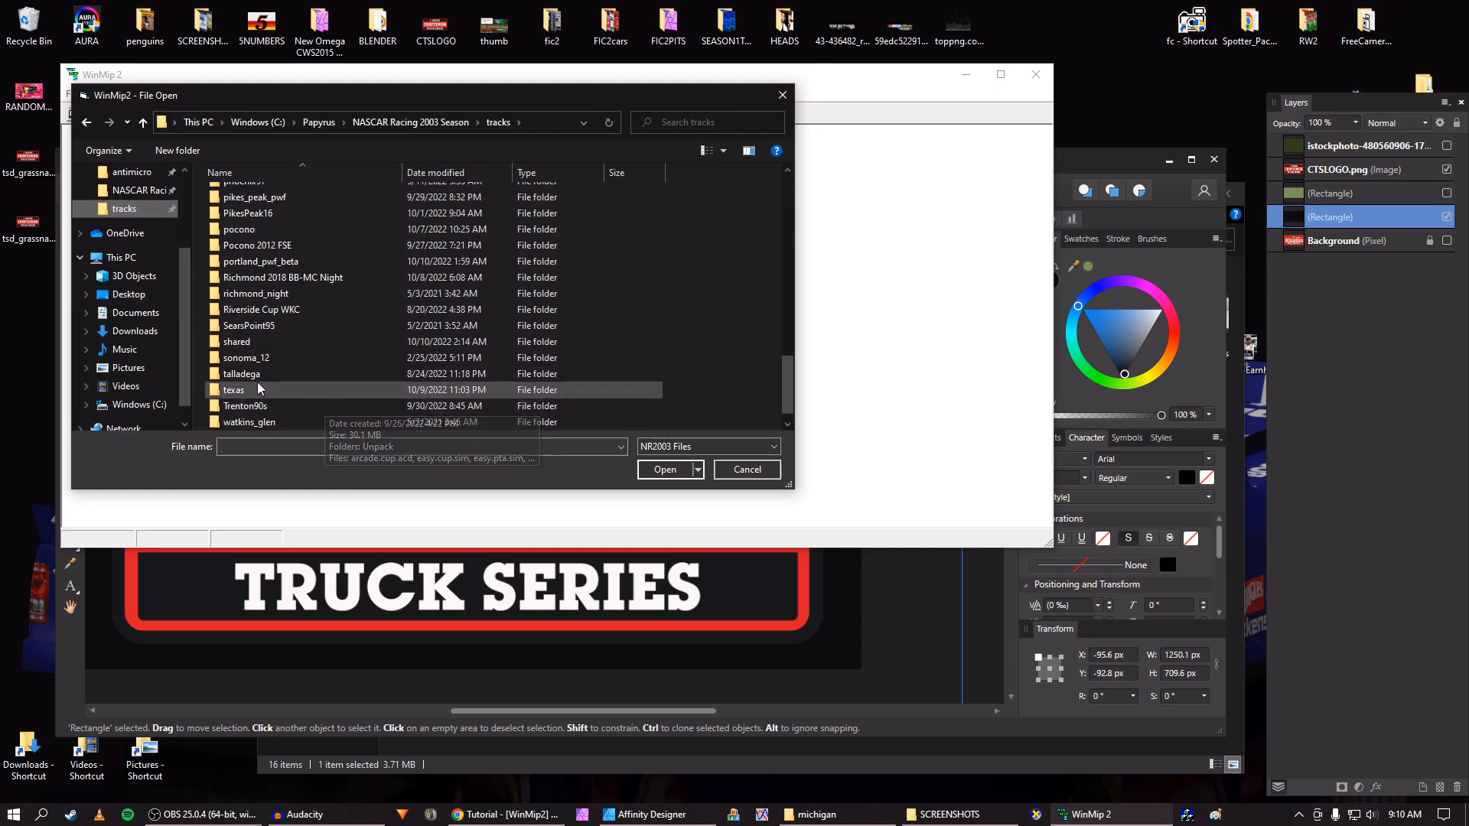
double_click(262, 389)
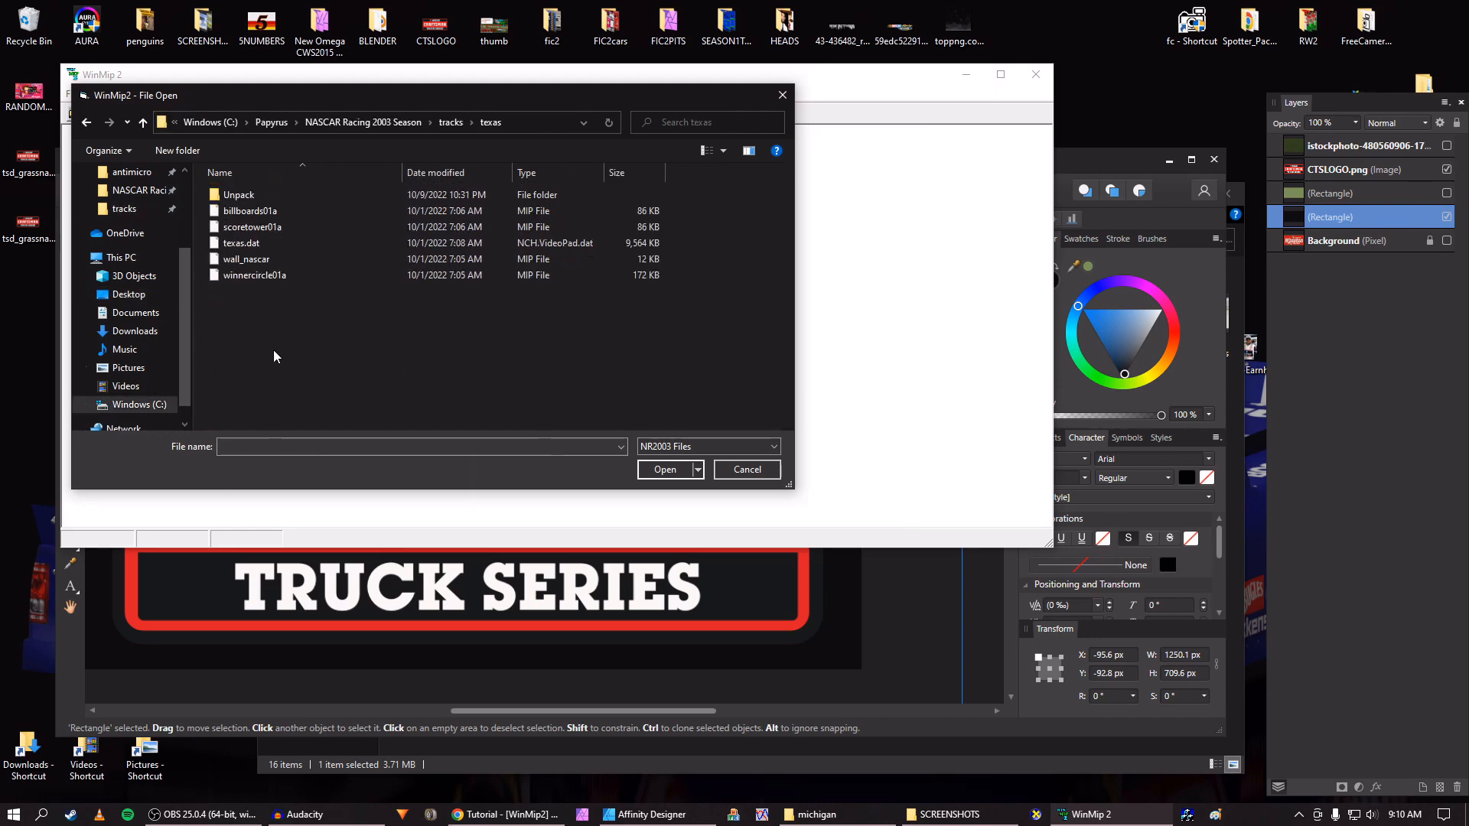
double_click(265, 196)
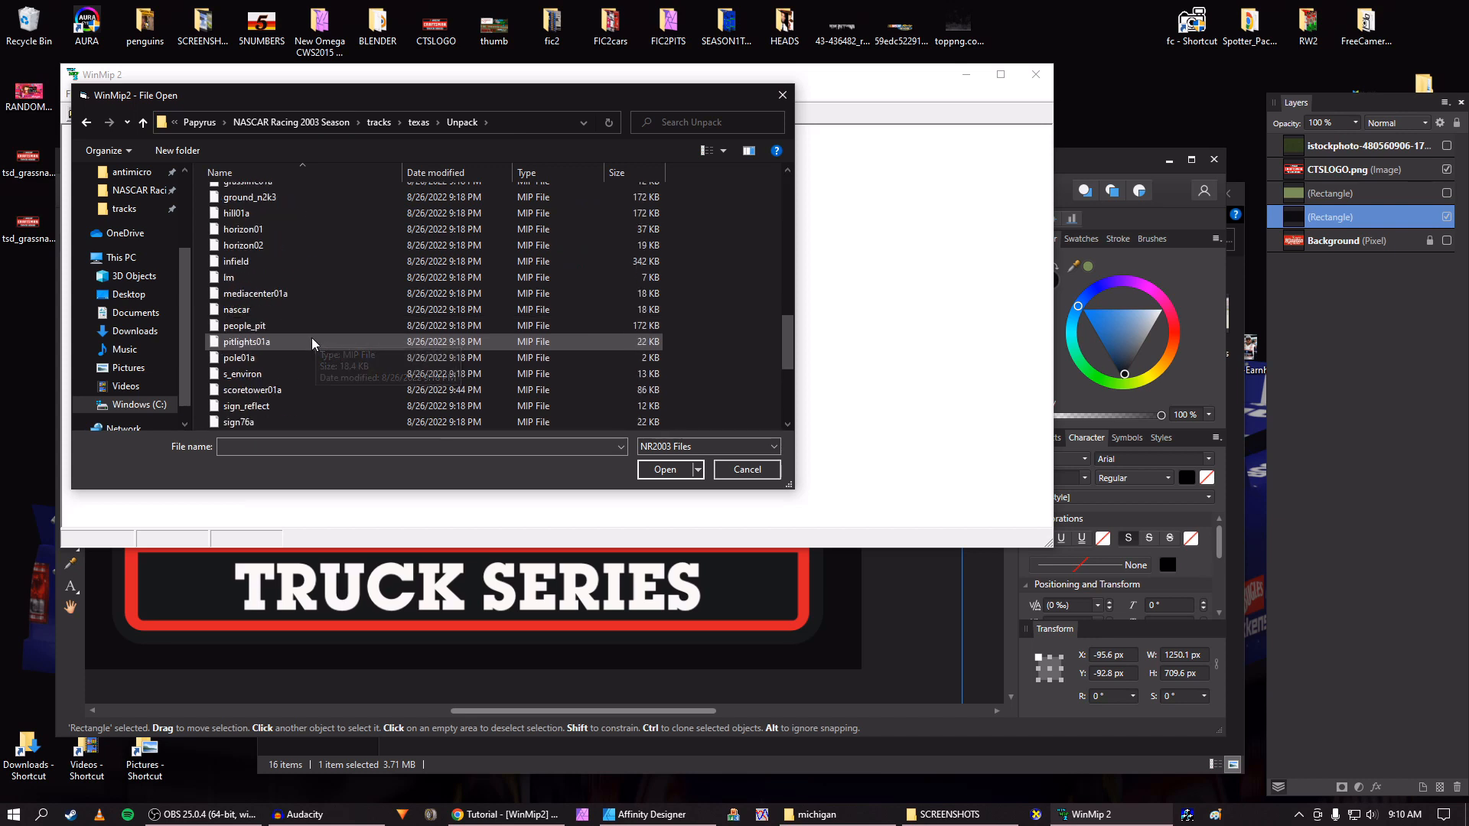
scroll(309, 340, "down", 4)
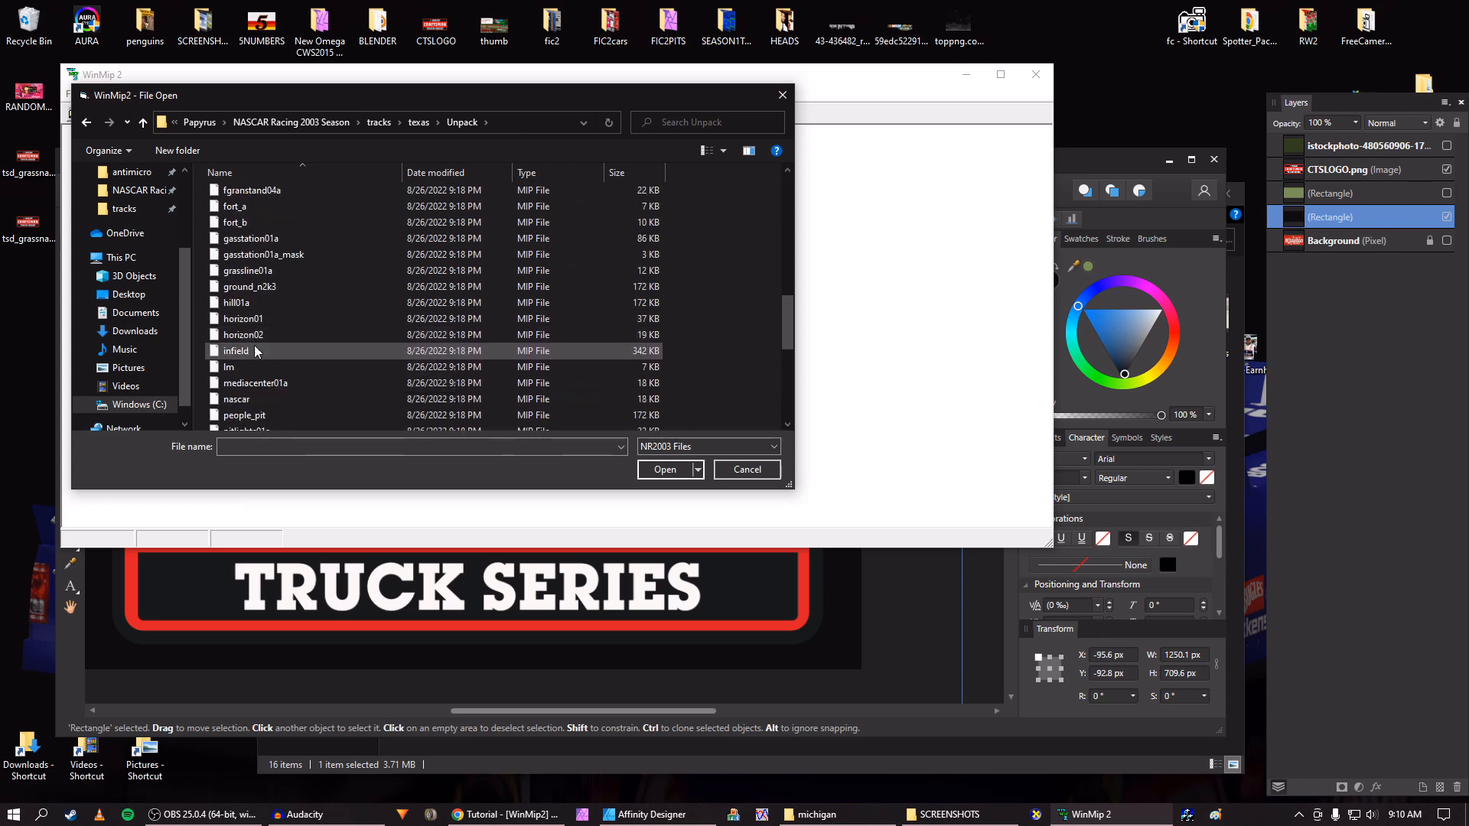
scroll(298, 348, "down", 1)
left_click(310, 359)
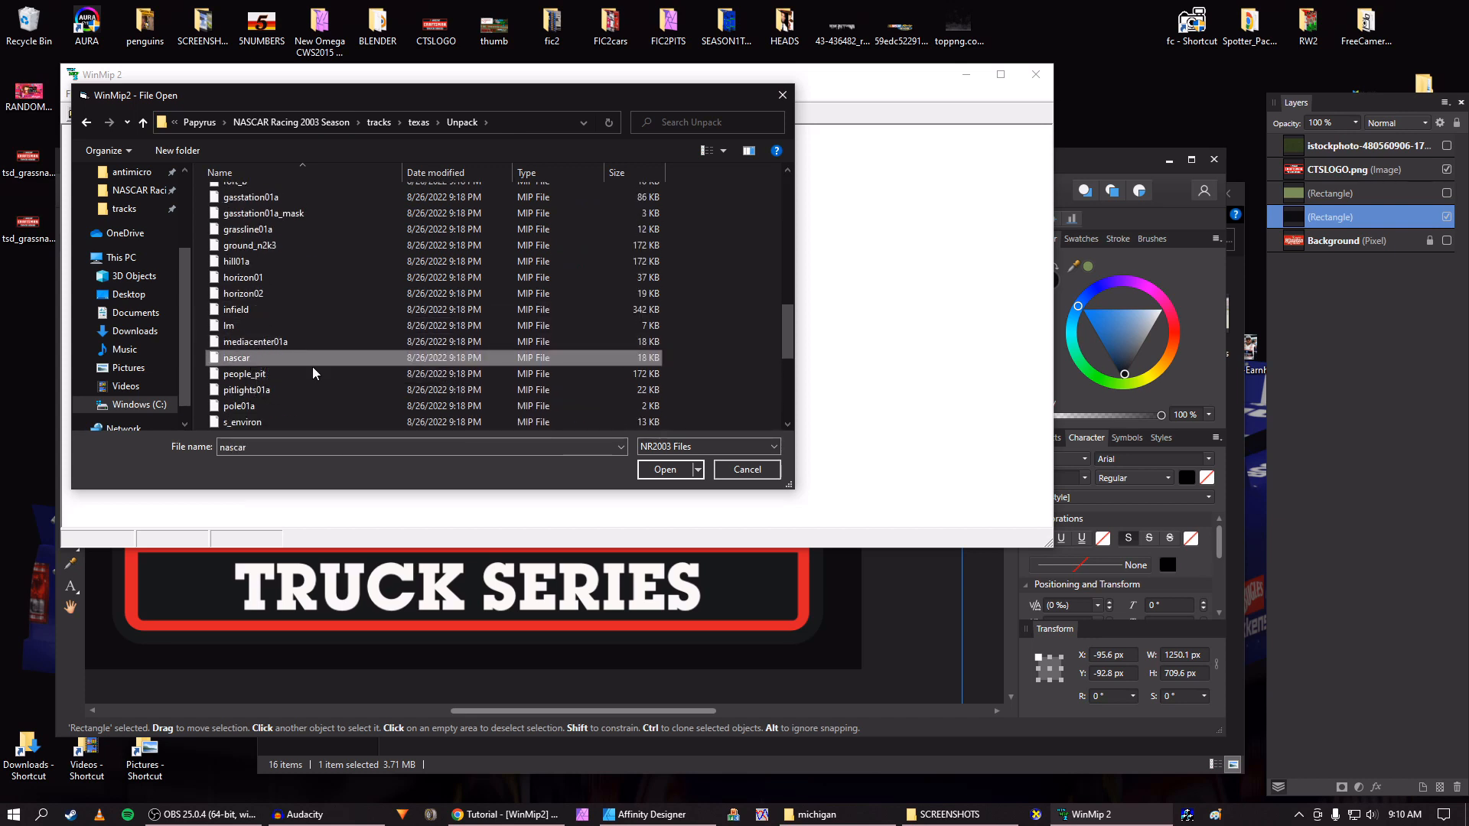
left_click(653, 476)
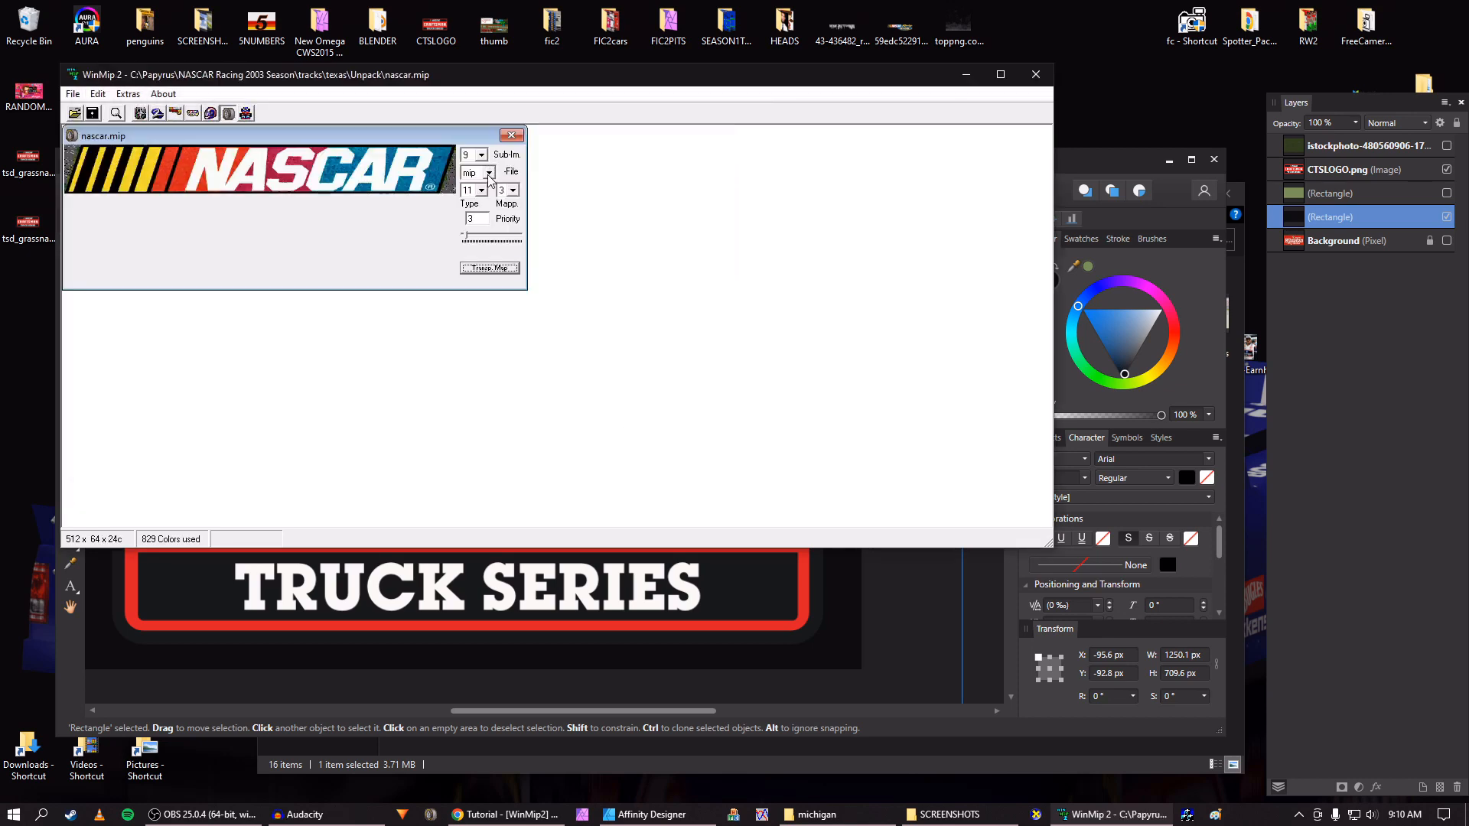
Convert the open nascar texture to bmp and save it to the Desktop under the name nascar
left_click(501, 270)
left_click(500, 269)
left_click_drag(513, 74, 673, 139)
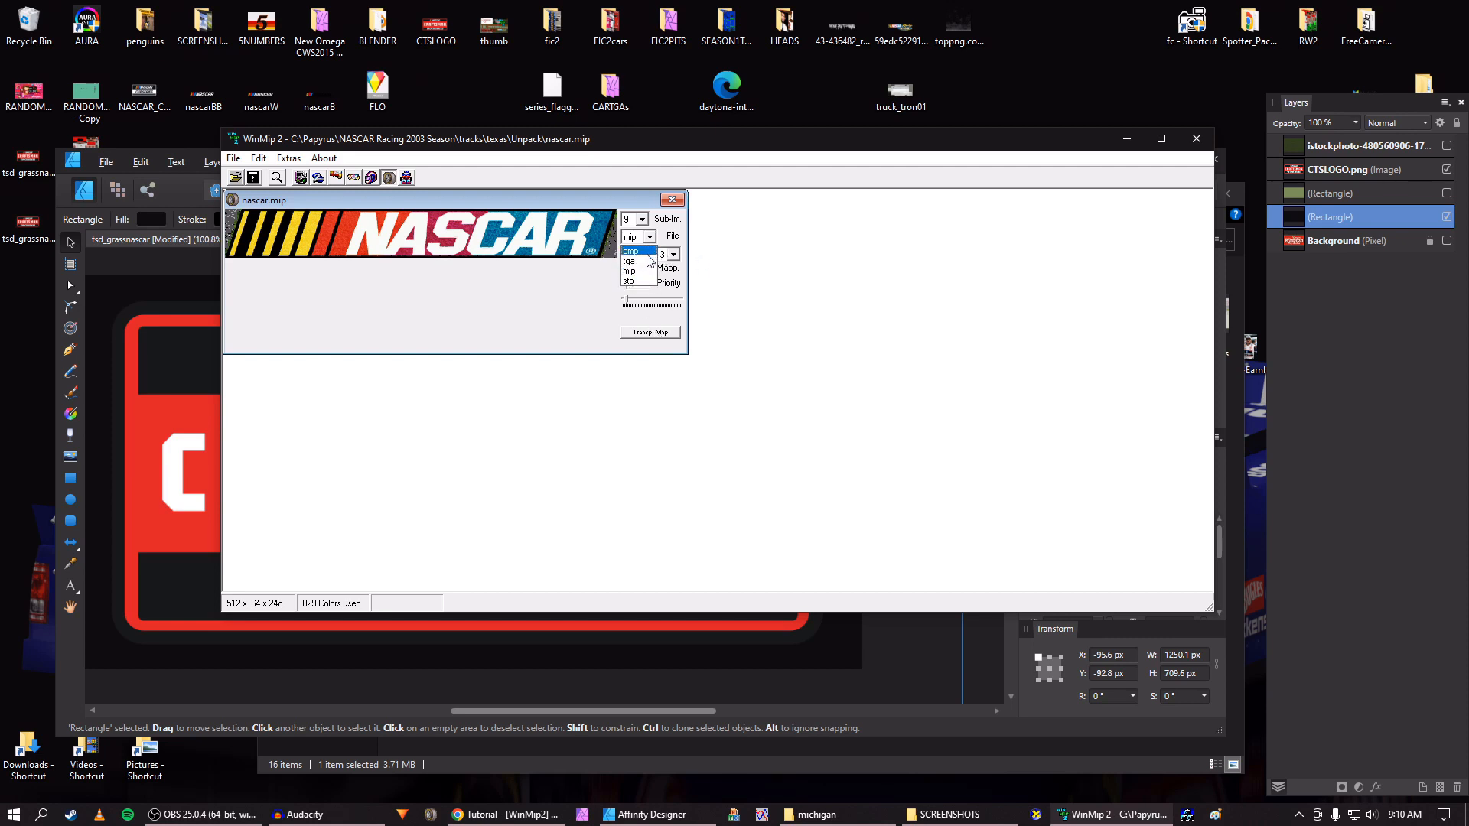
left_click(639, 251)
left_click(255, 182)
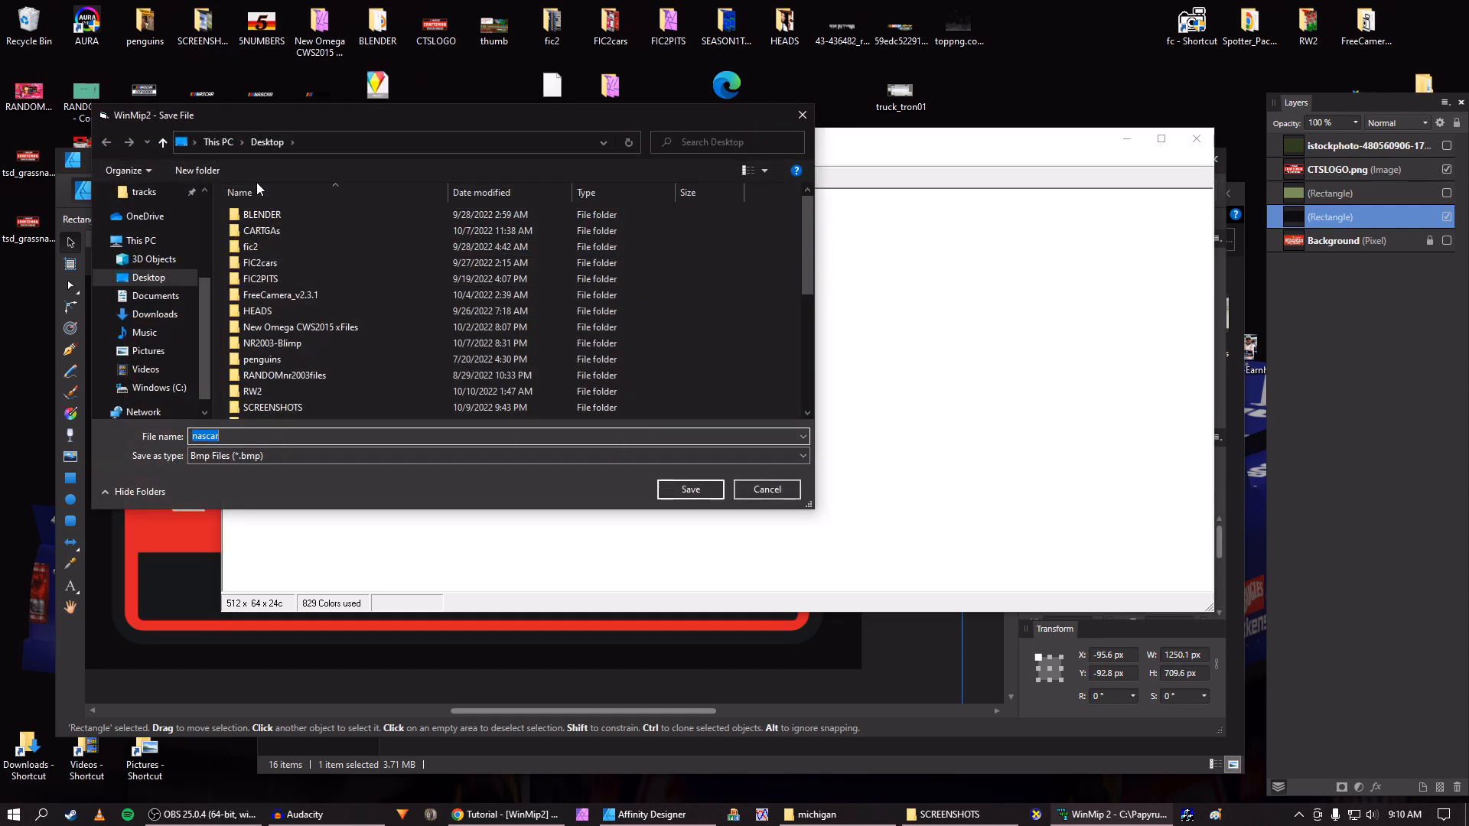
key("Return")
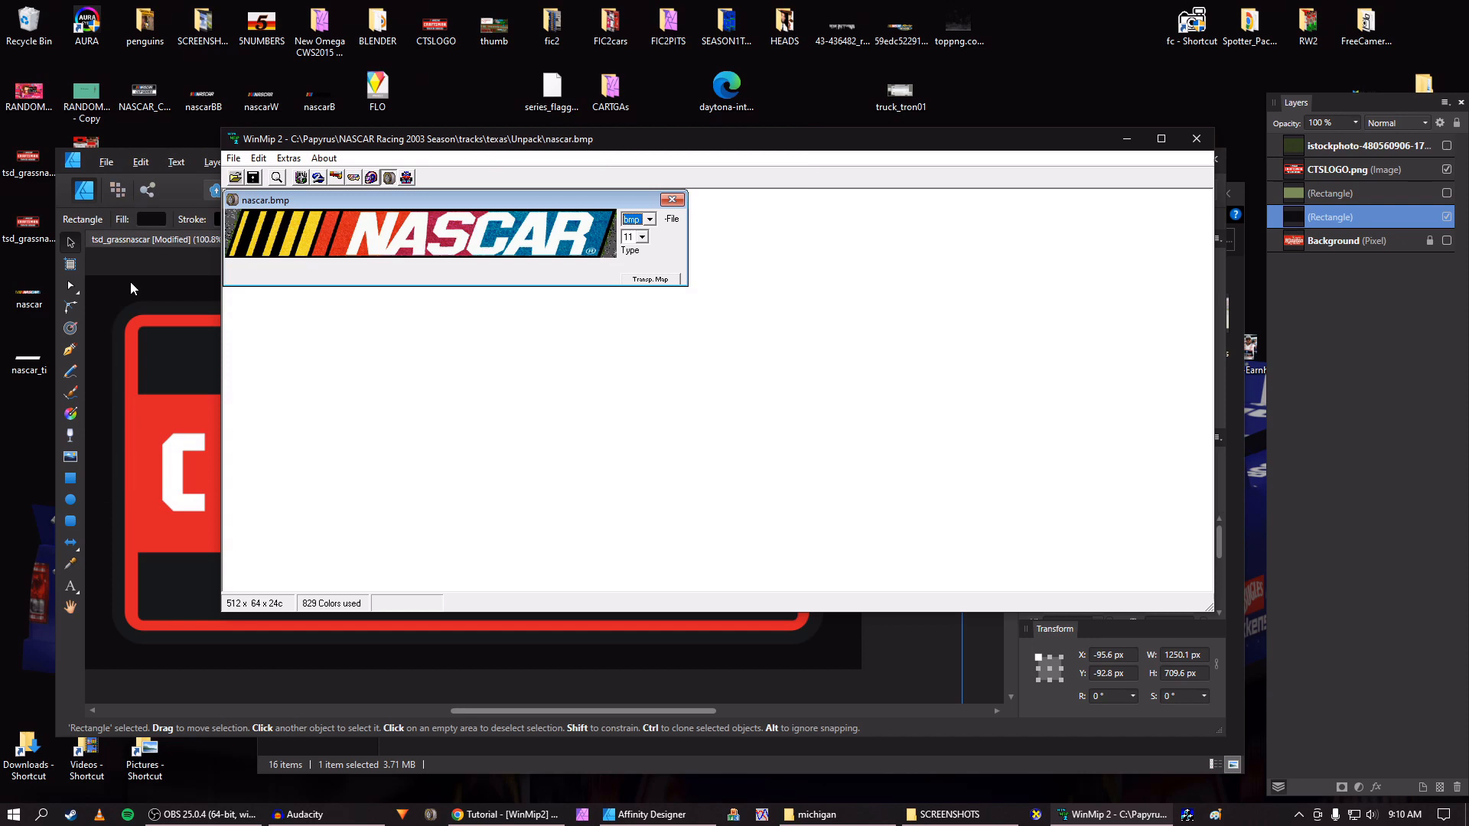
Move the two old tsd_grassnascar bitmaps from the desktop to the Recycle Bin
left_click(25, 305)
left_click(28, 360)
left_click(33, 305)
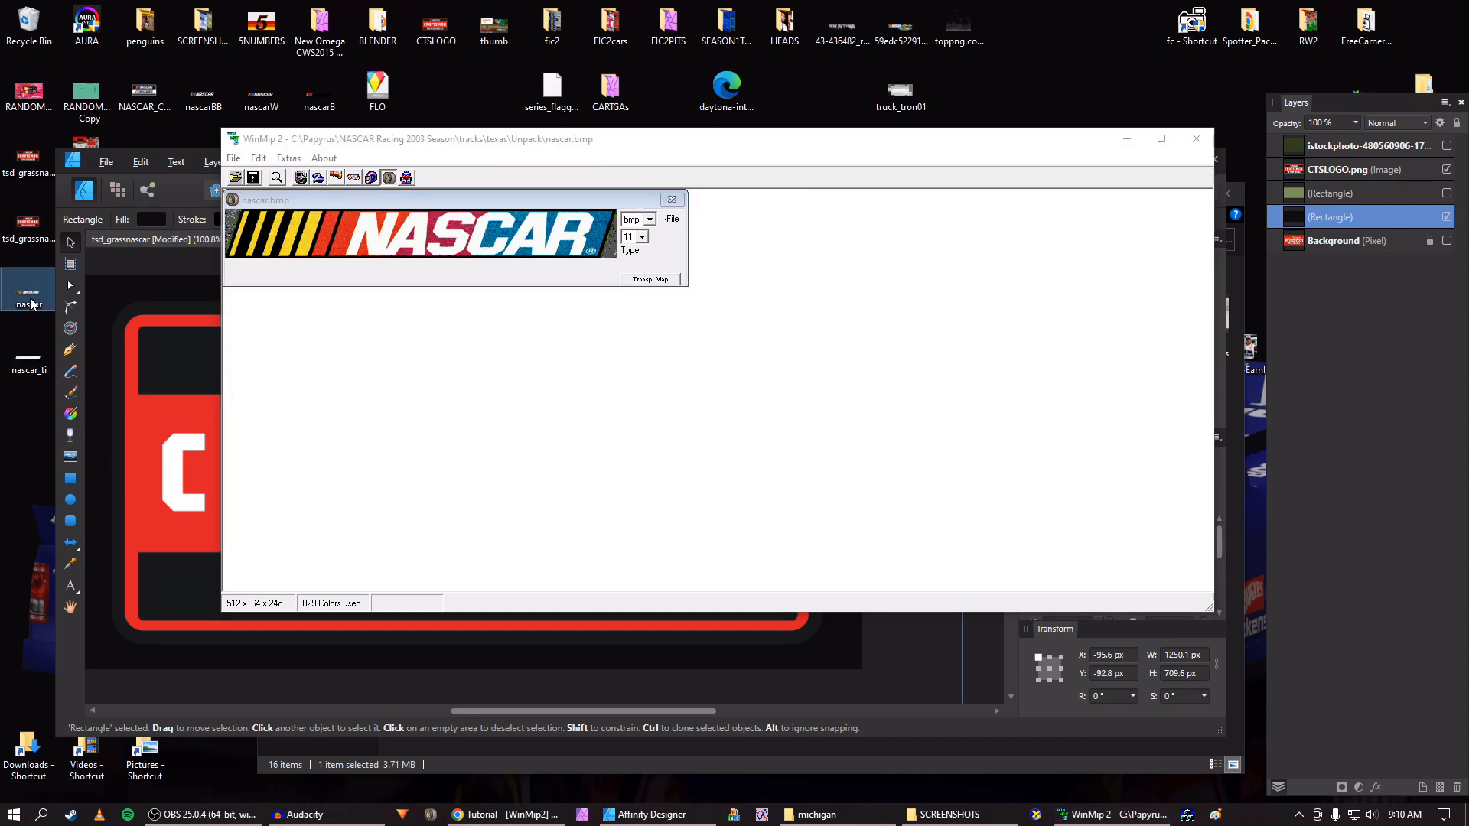
left_click(24, 237)
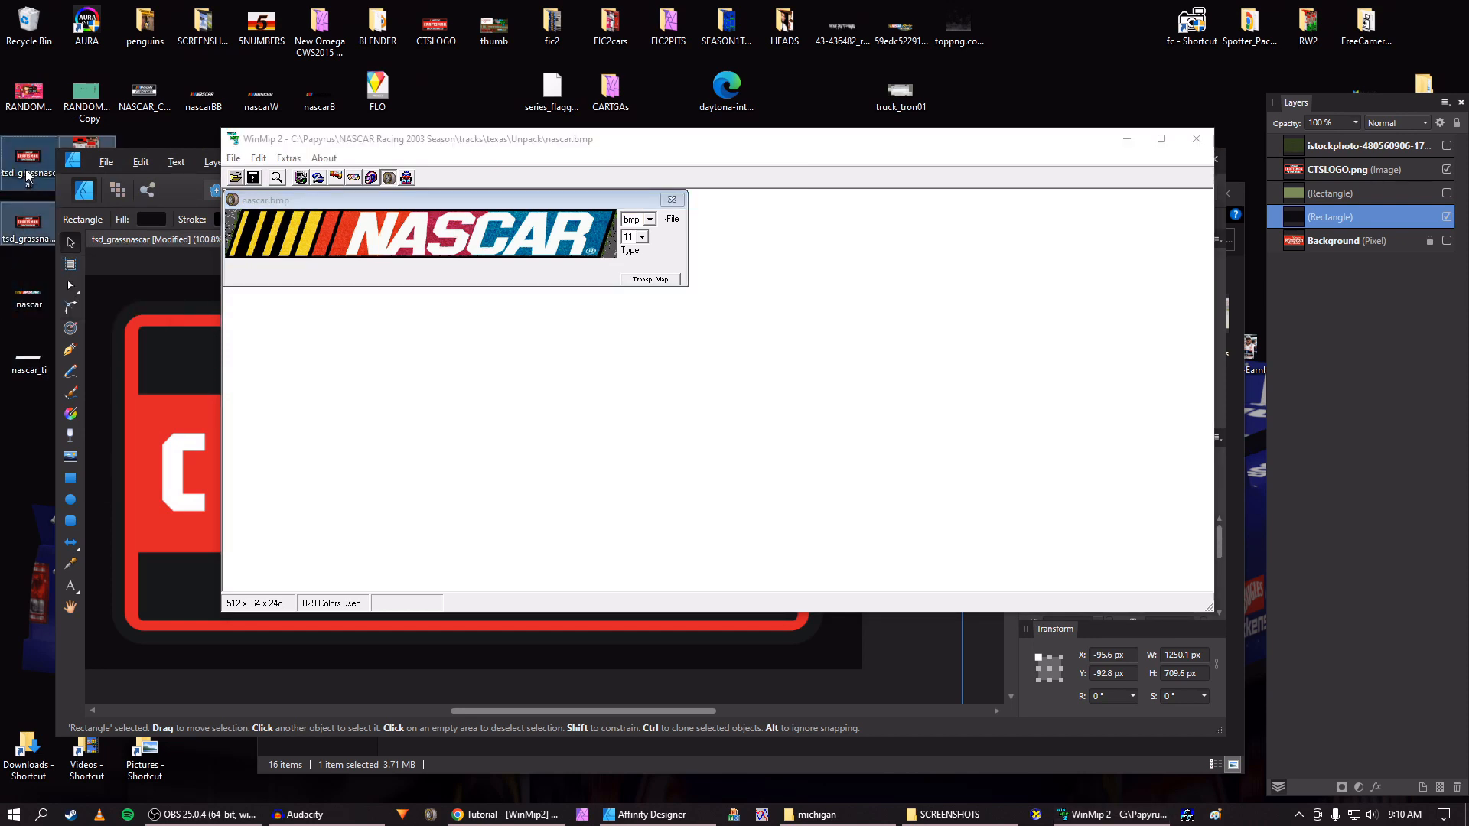
left_click(29, 222)
left_click(29, 169)
left_click(30, 217)
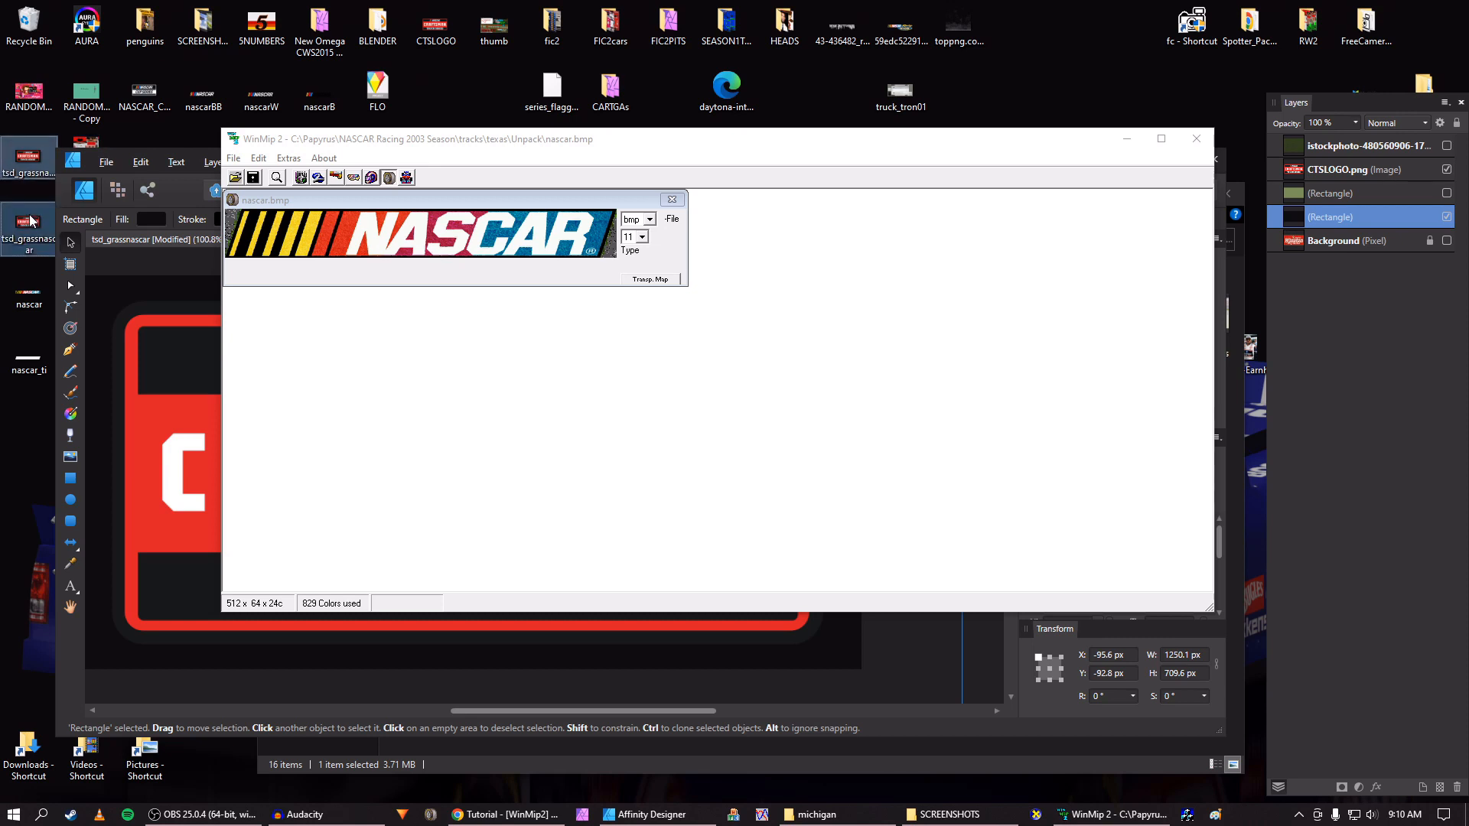
left_click_drag(28, 170, 13, 33)
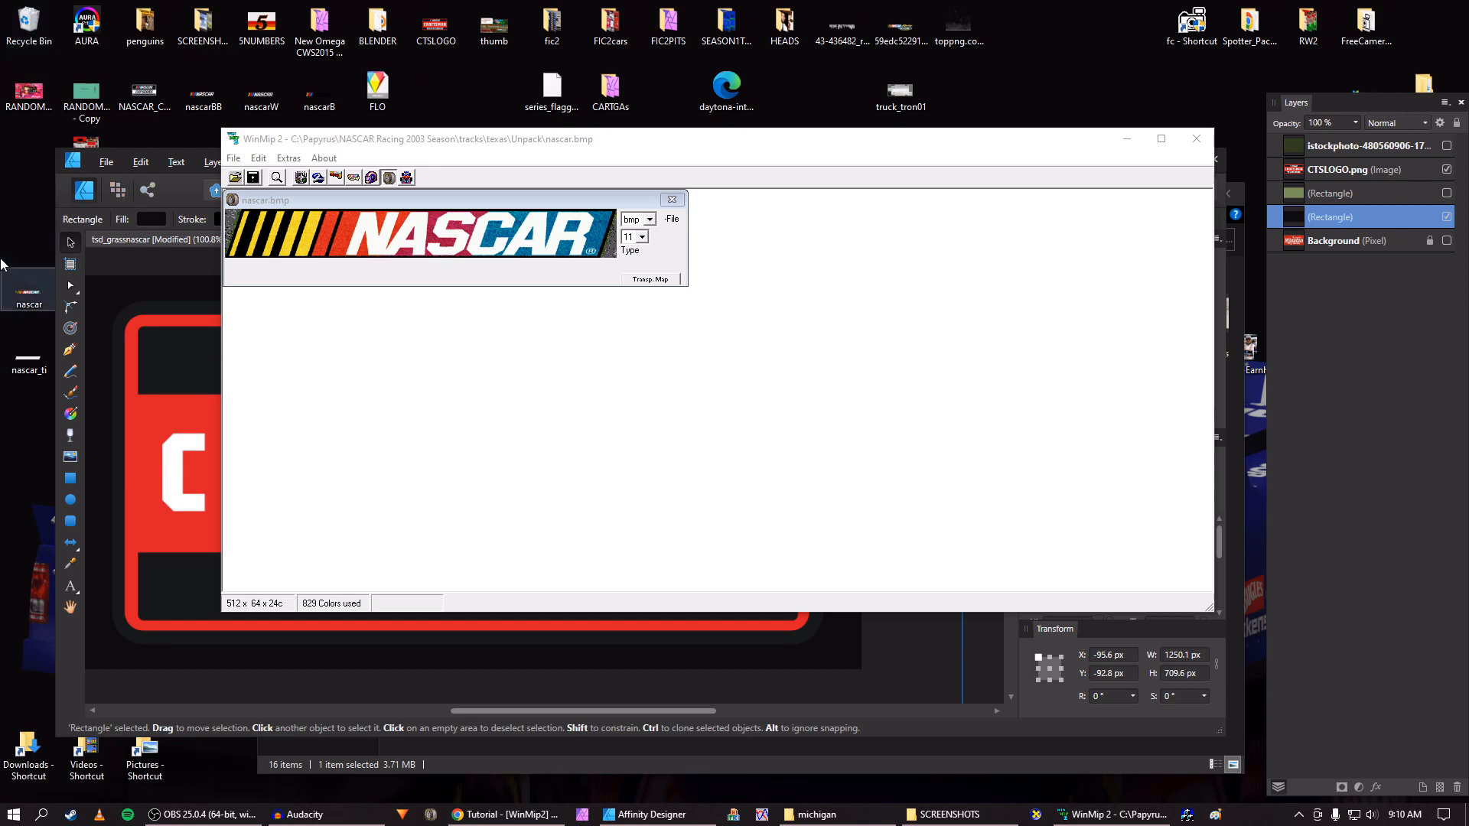
Move the nascar and nascar_ti bitmaps up into the freed desktop spots and discard the leftover image beside them
left_click_drag(1, 242, 33, 413)
left_click_drag(32, 364, 30, 262)
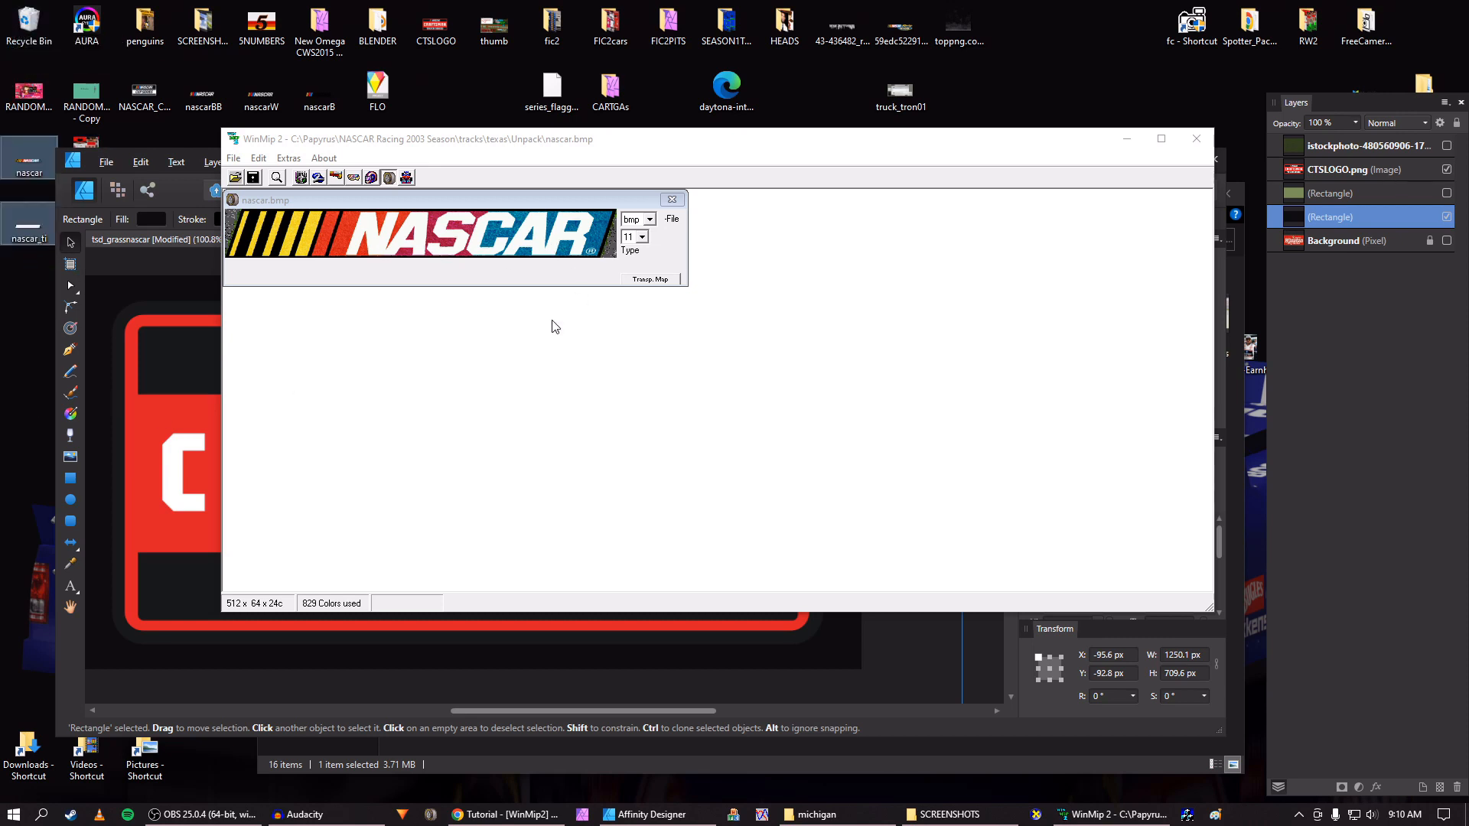
left_click_drag(89, 139, 31, 26)
Close nascar.bmp in WinMip 2 and open tsd_event.mip from the texas Unpack folder
left_click(671, 200)
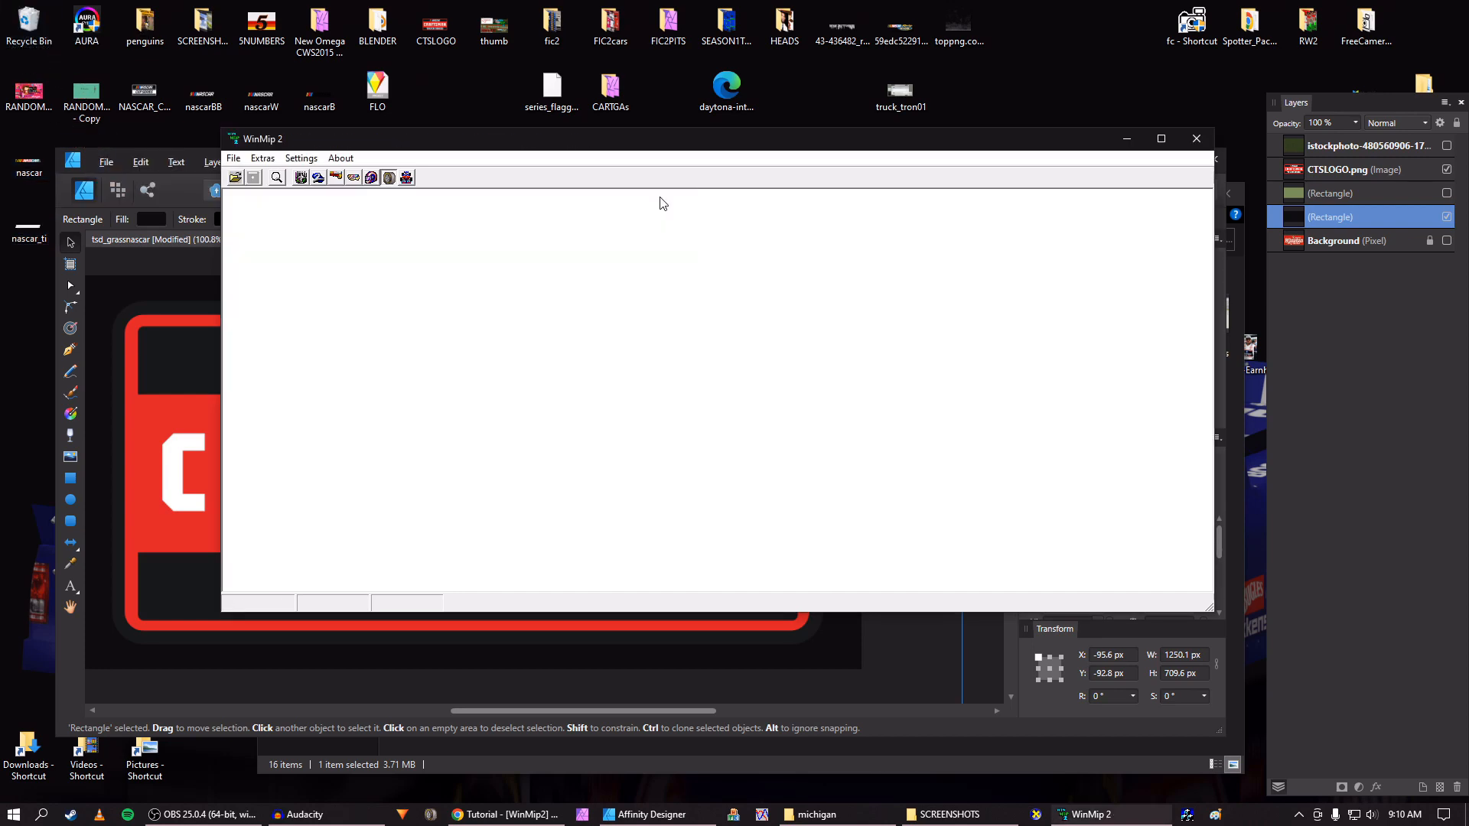
left_click(236, 180)
scroll(473, 356, "down", 10)
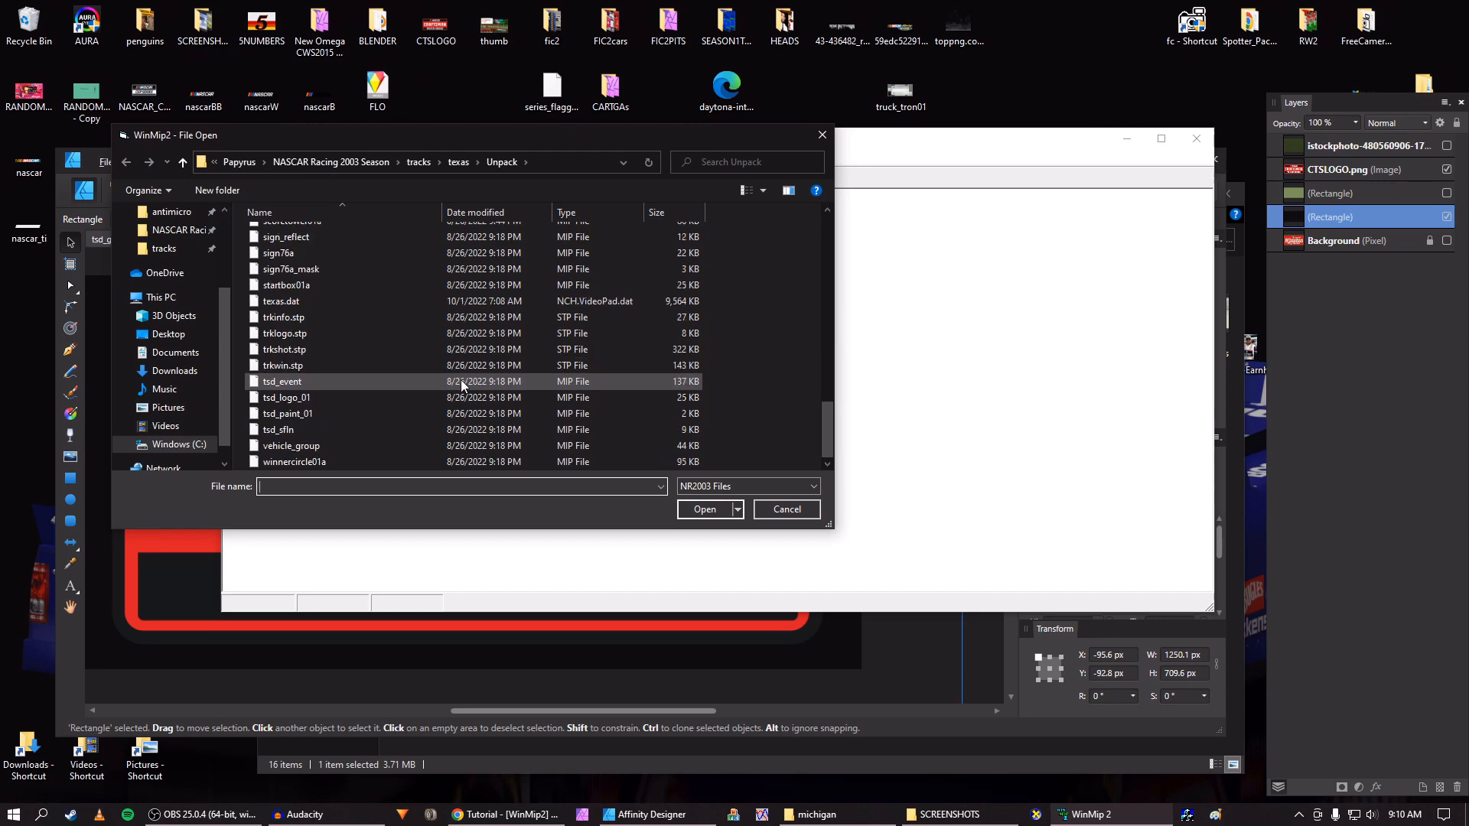
left_click(315, 377)
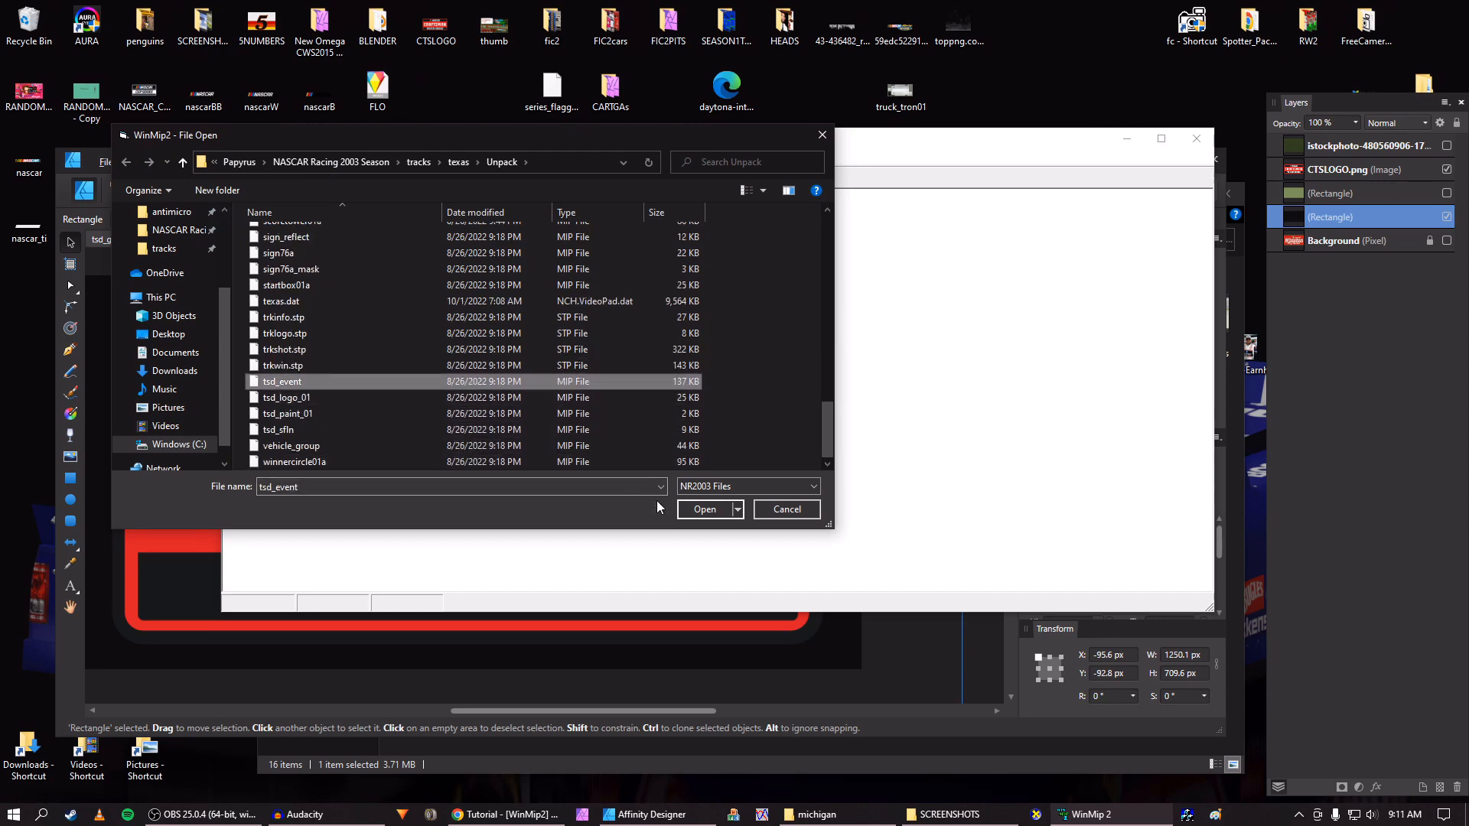
left_click(703, 511)
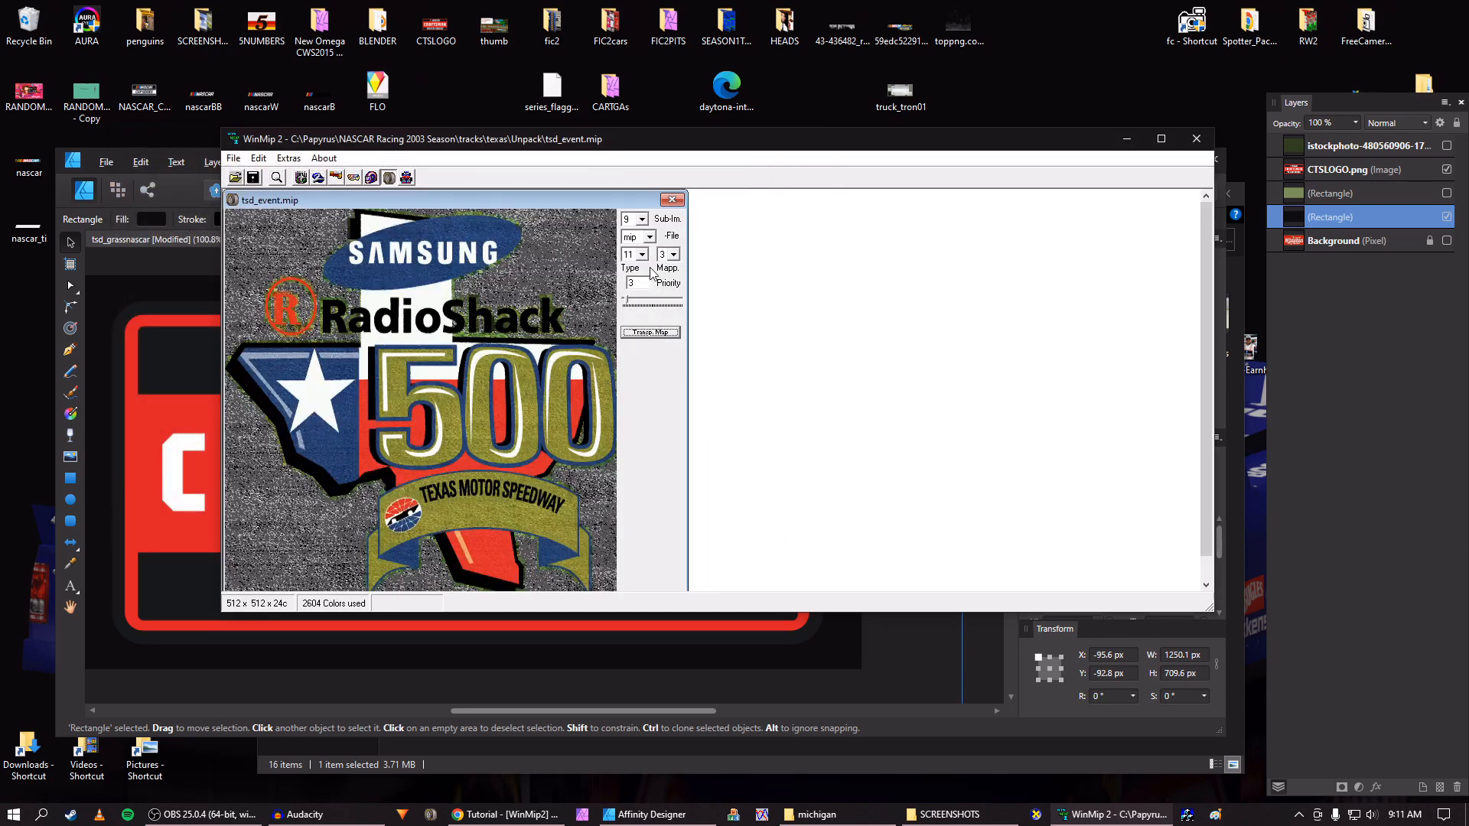
Convert the tsd_event texture to bmp and save it to the Desktop
left_click(649, 237)
left_click(636, 257)
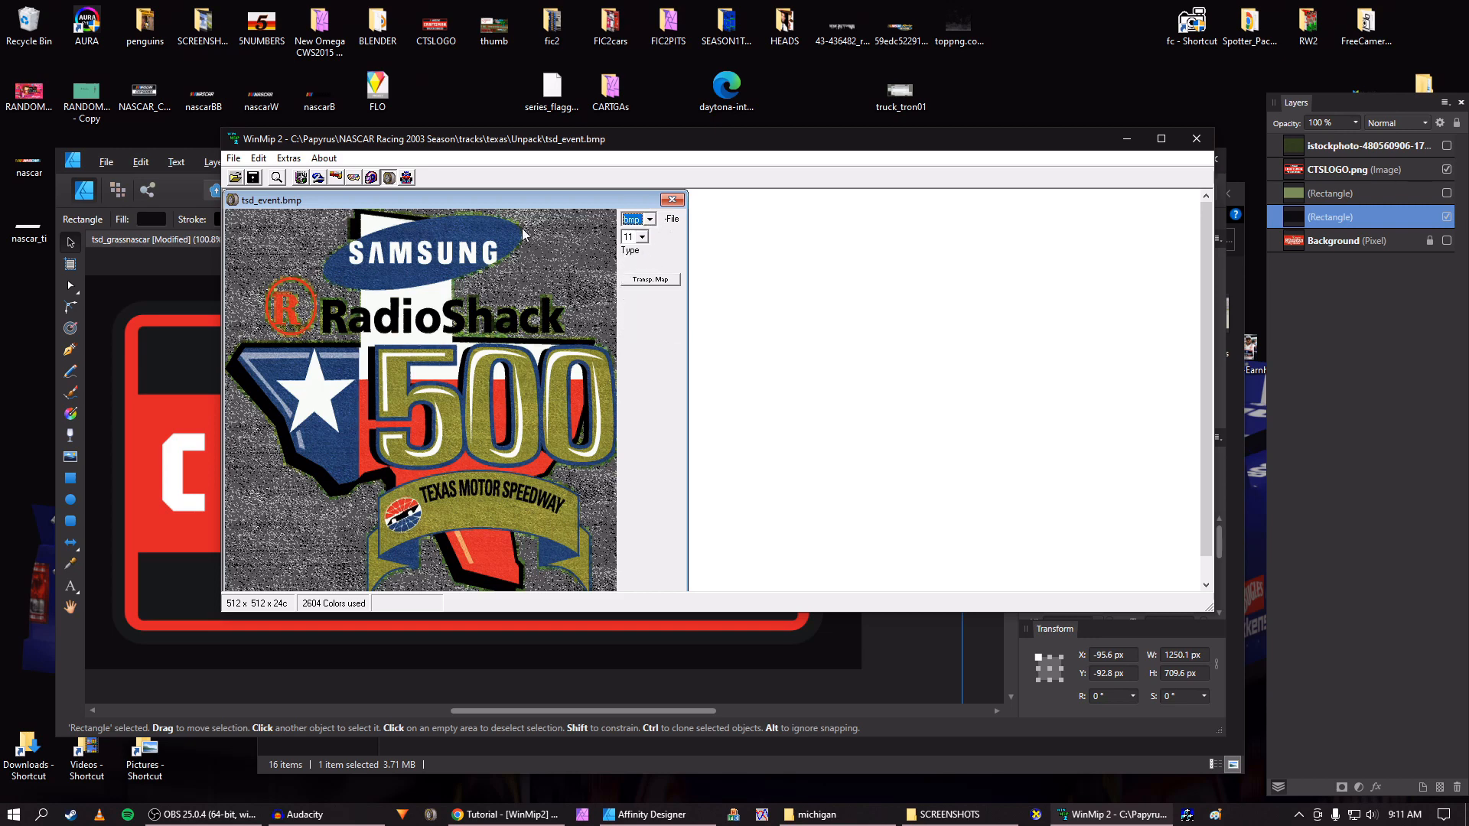
left_click(254, 178)
key("Return")
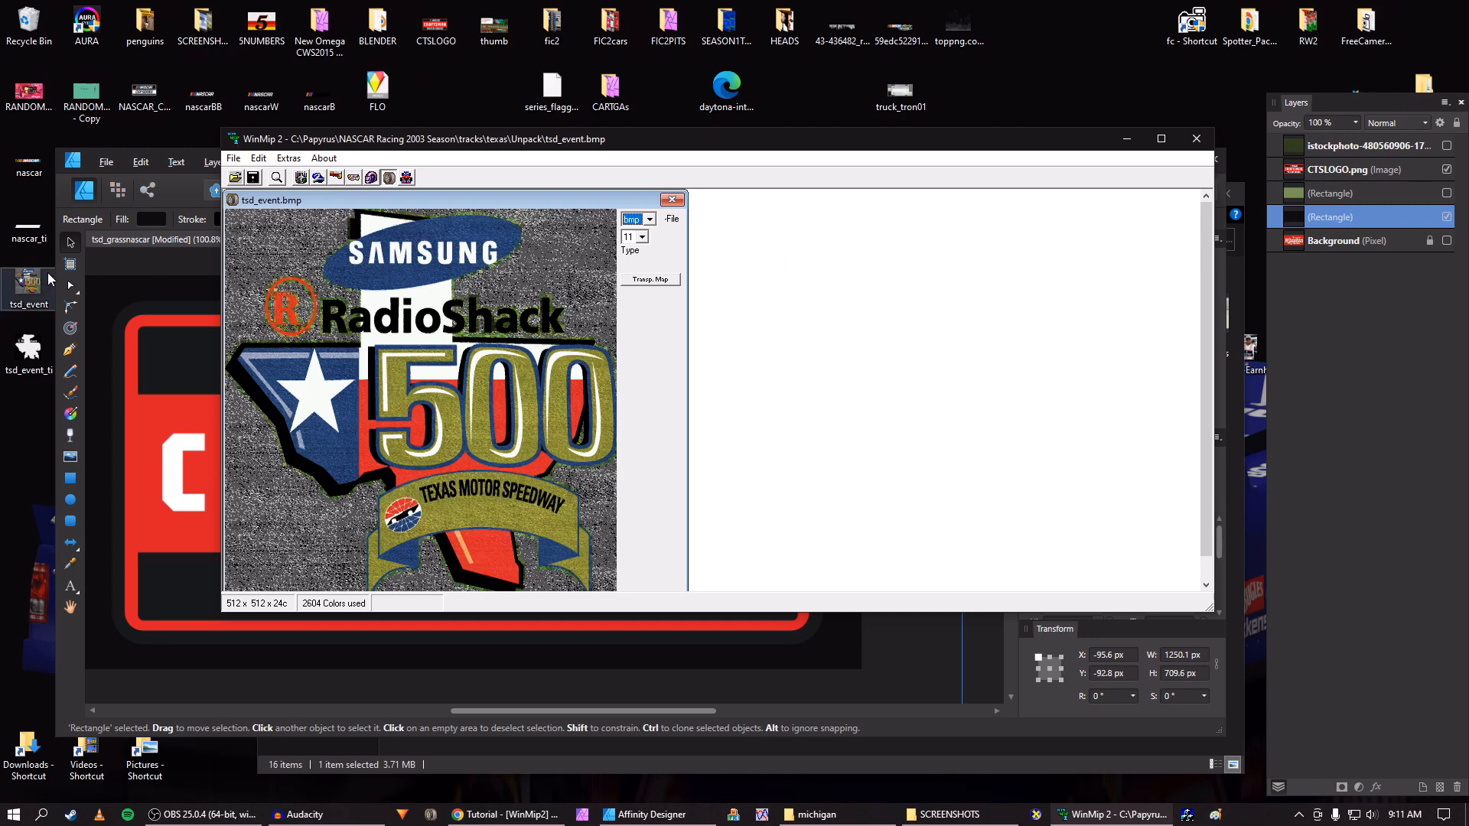
Switch to Affinity Designer, open the desktop's tsd_event bitmap as a new document and dismiss the assigned profile notice
left_click(1127, 138)
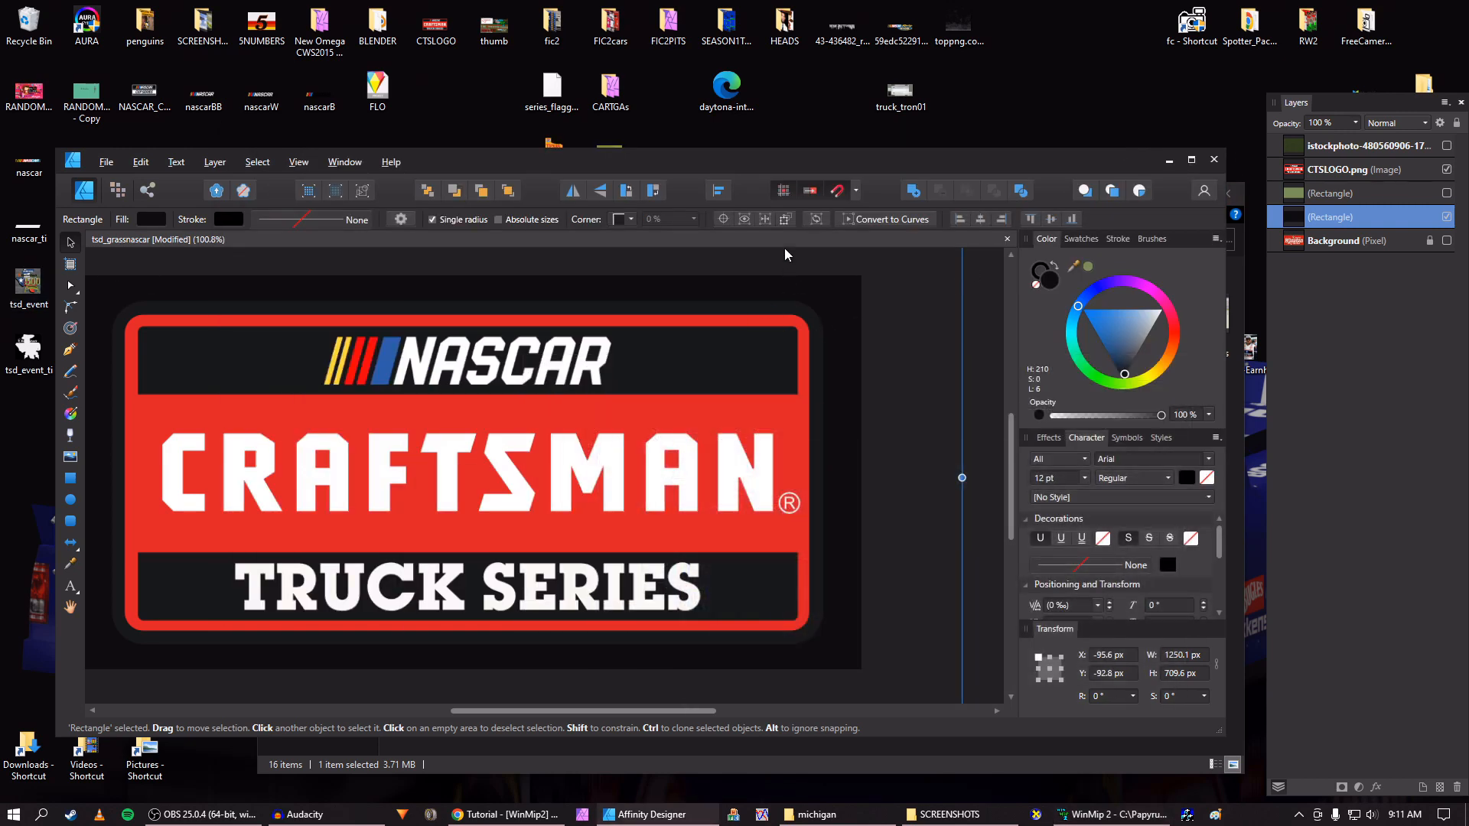
scroll(552, 355, "down", 2)
left_click_drag(529, 163, 564, 154)
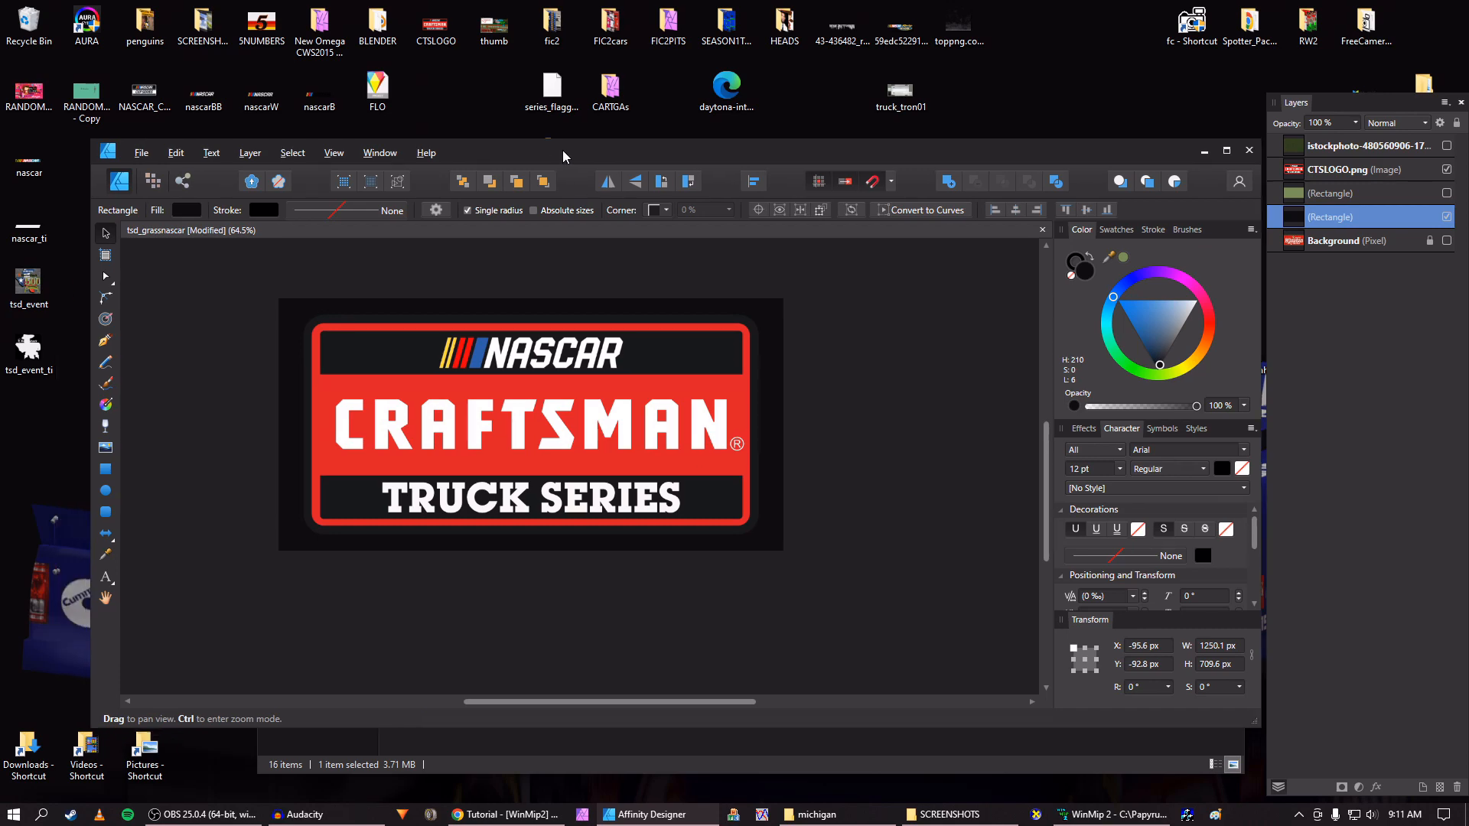
left_click_drag(7, 302, 509, 239)
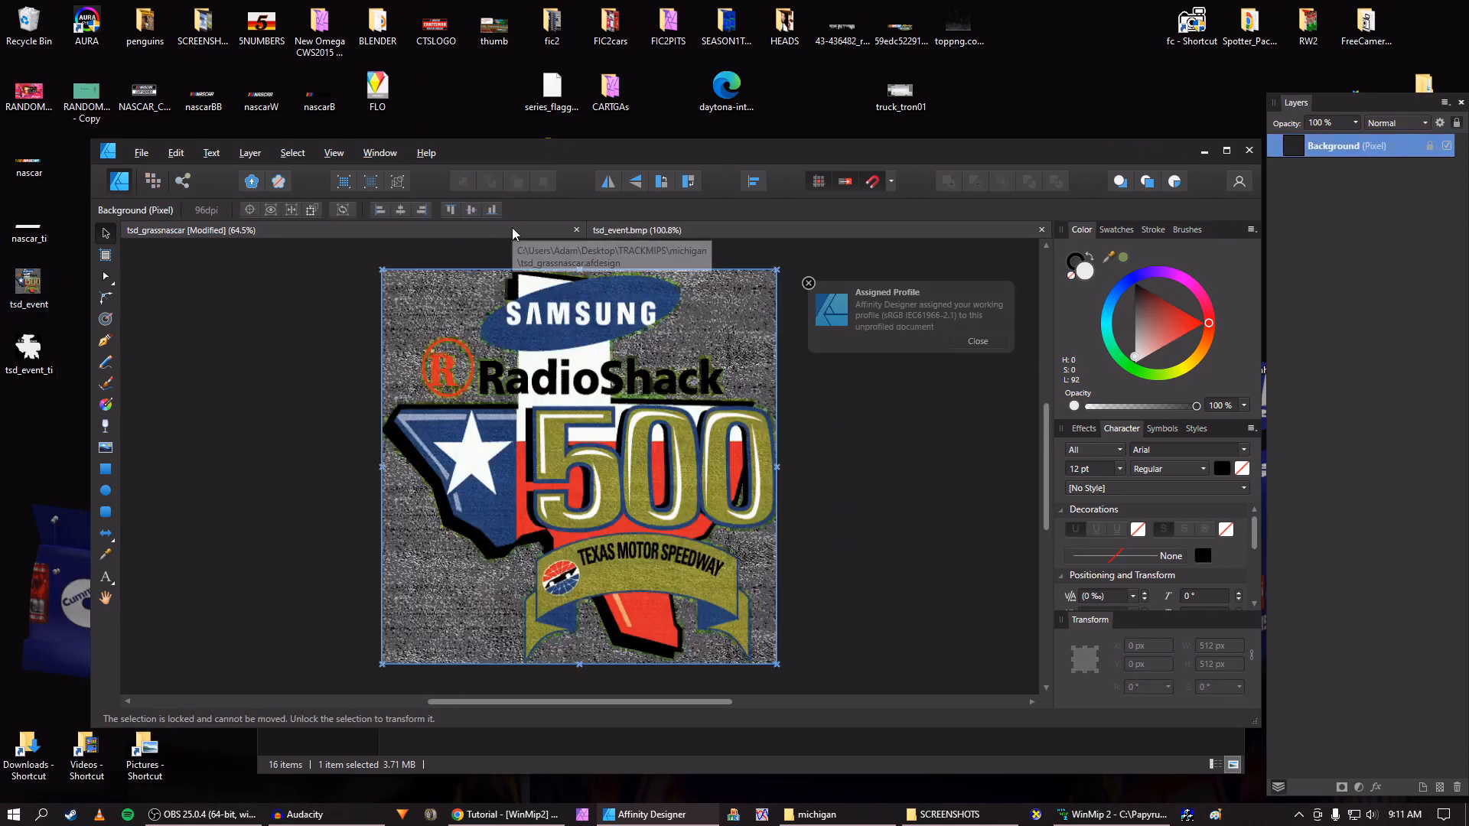
left_click(978, 342)
Examine the edges of the RadioShack 500 logo against the noisy grey background, from the Samsung oval down to the ribbon
scroll(780, 314, "up", 4)
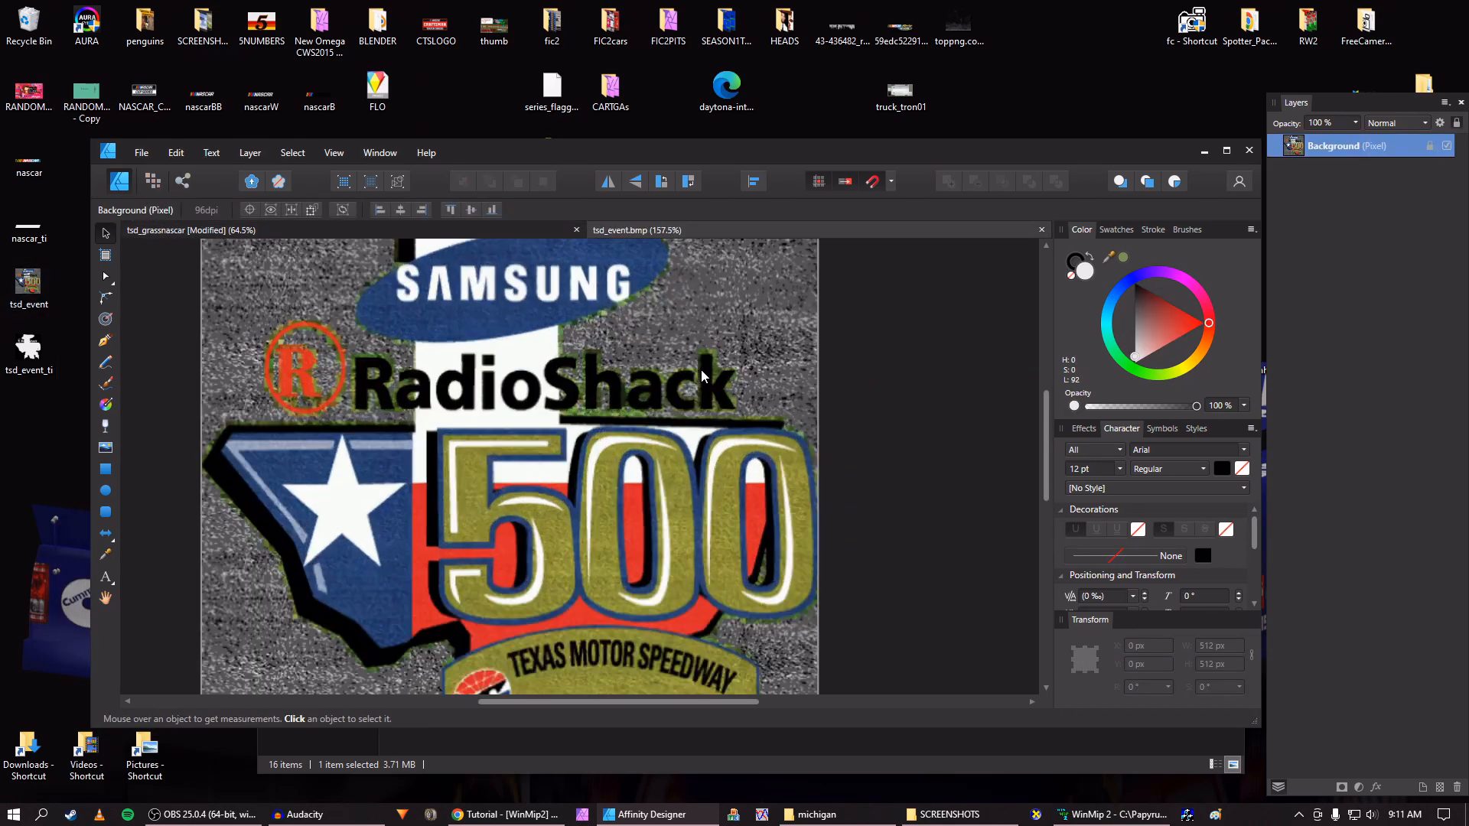
scroll(780, 314, "down", 2)
left_click_drag(798, 267, 764, 306)
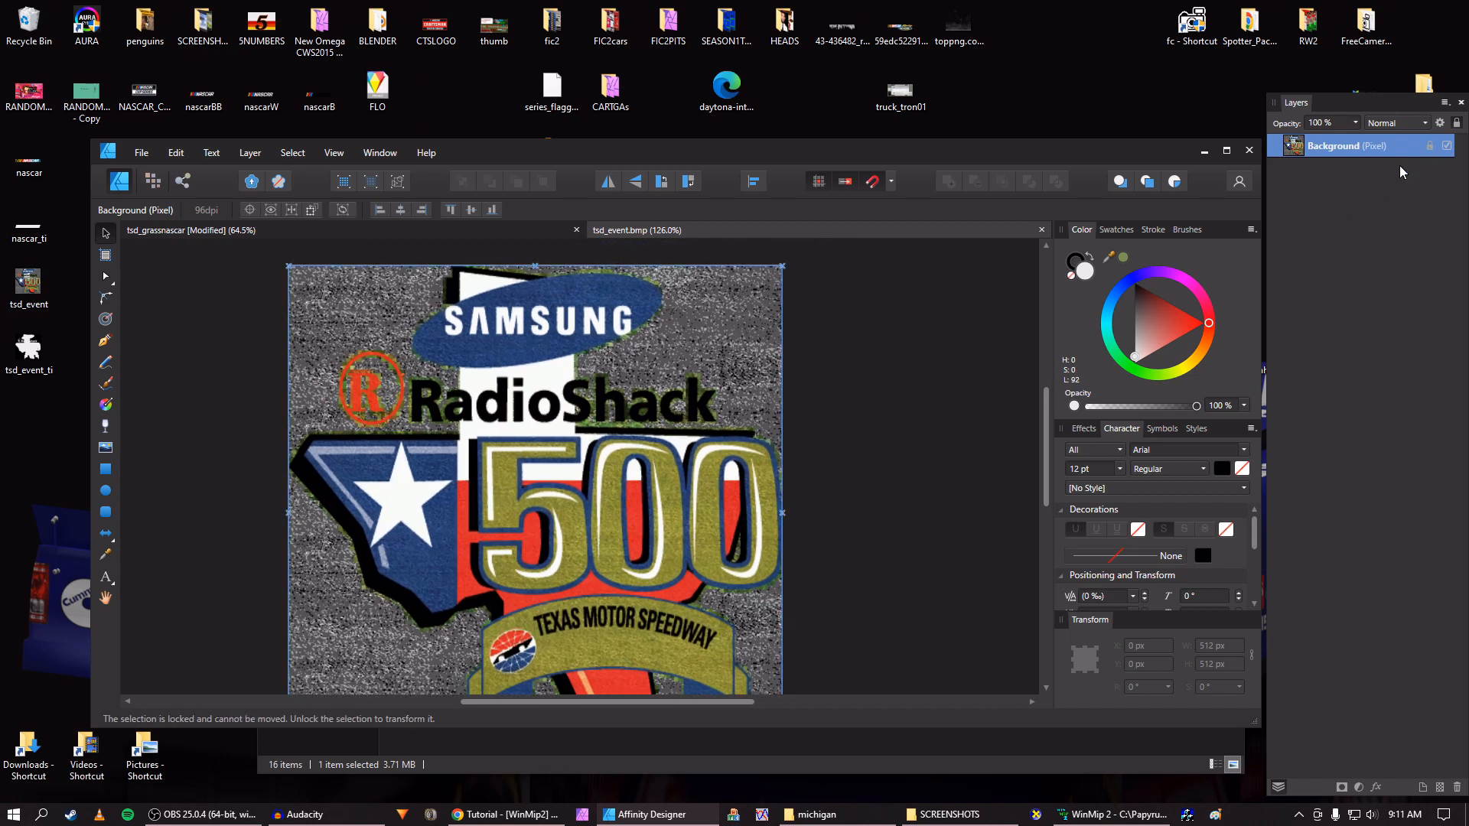
scroll(737, 355, "up", 2)
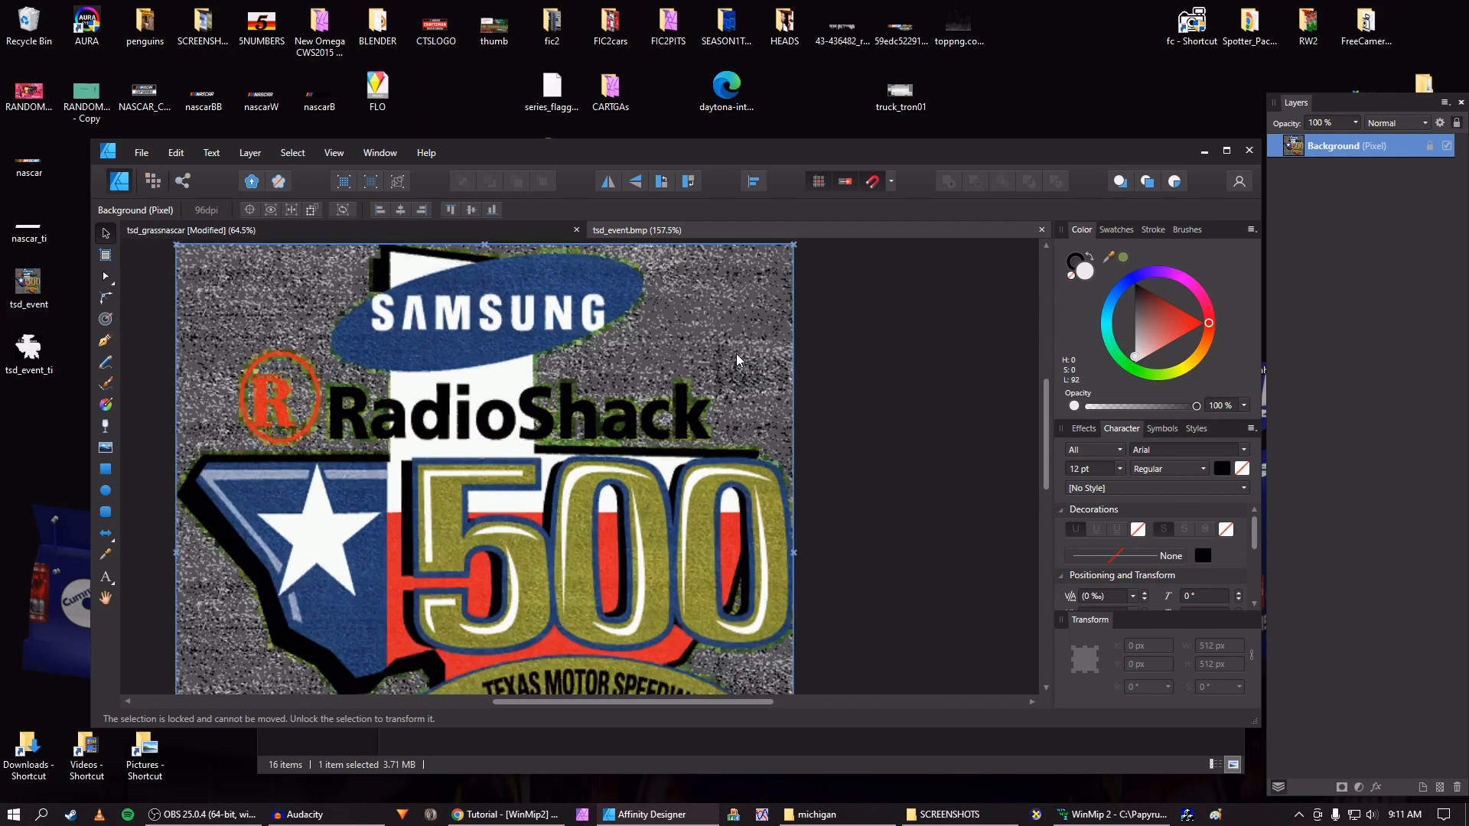
scroll(737, 355, "down", 2)
key("space")
left_click_drag(691, 393, 736, 301)
scroll(764, 308, "up", 5)
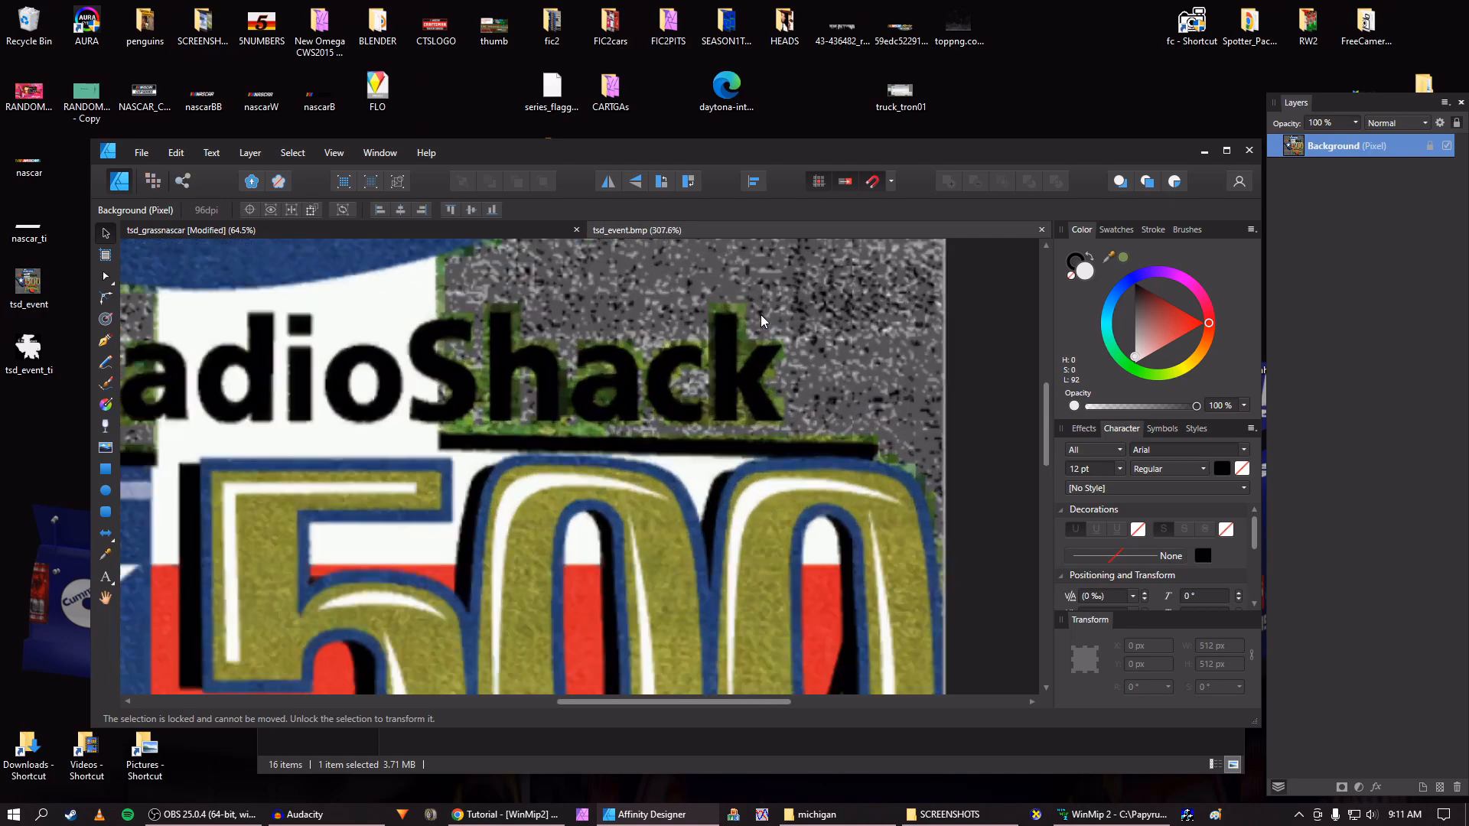
scroll(761, 327, "down", 4)
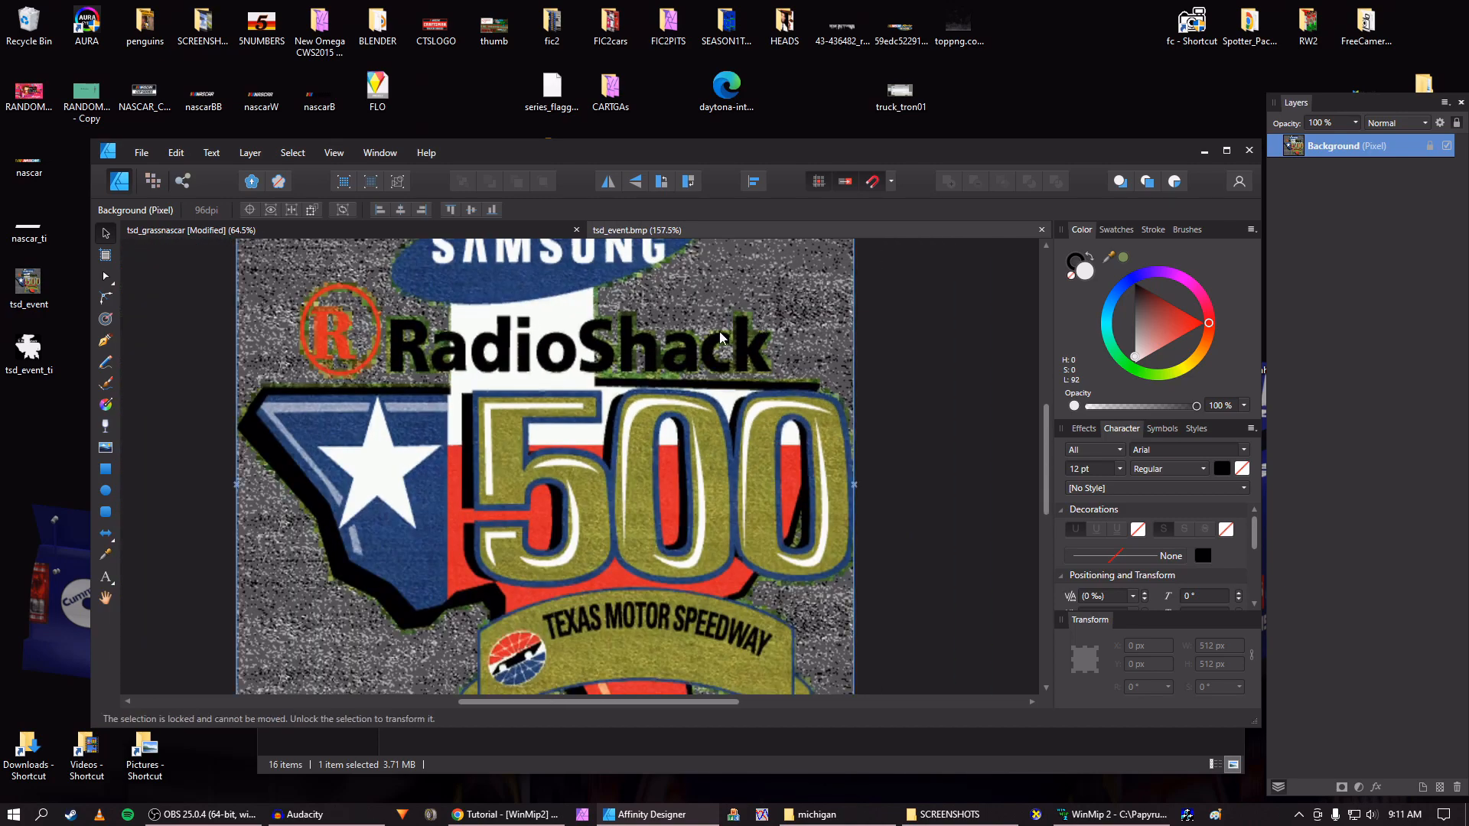
key("space")
left_click_drag(444, 376, 638, 320)
left_click_drag(578, 372, 469, 326)
left_click_drag(544, 456, 555, 385)
scroll(513, 459, "up", 5)
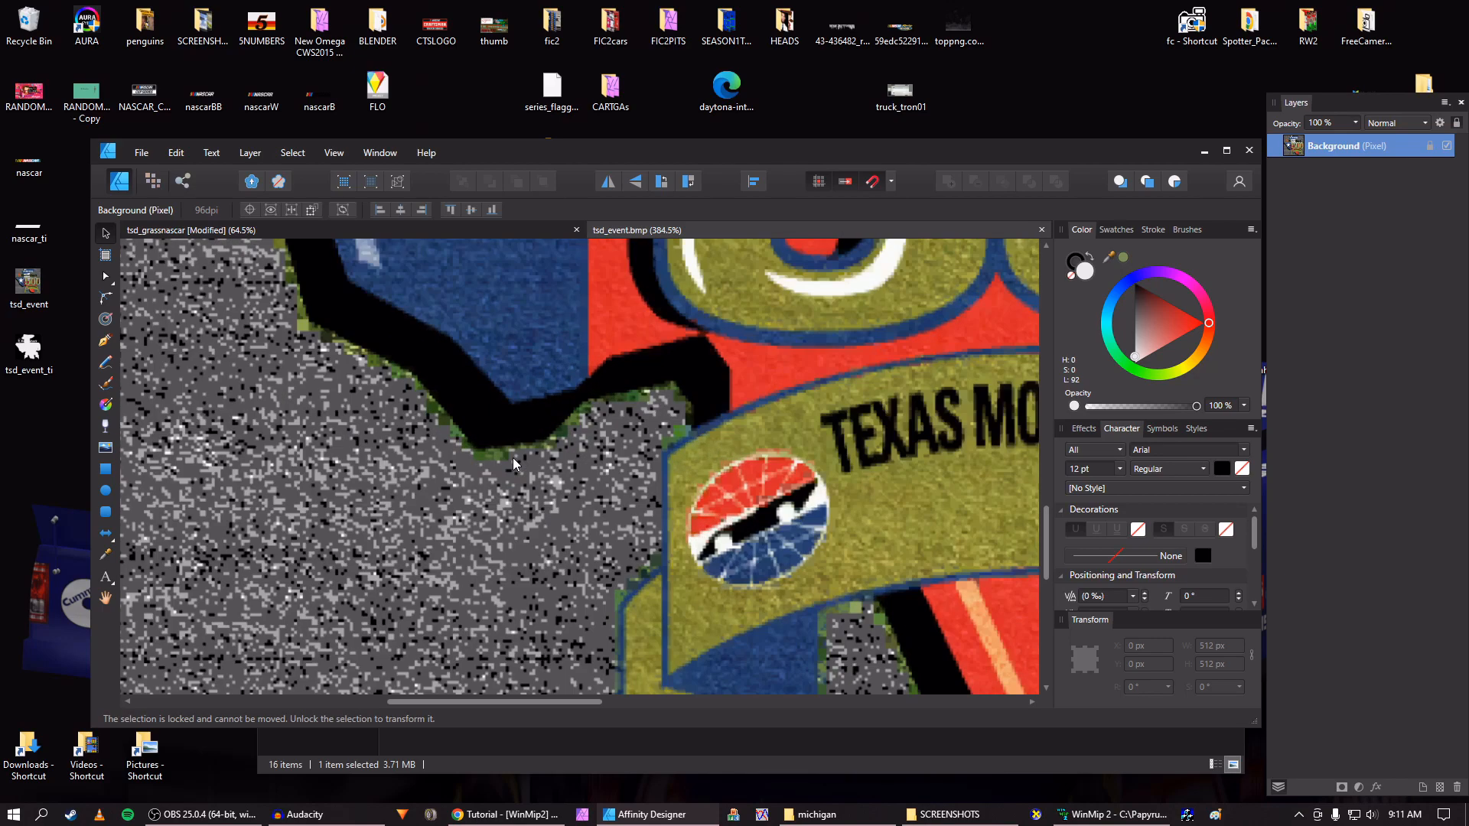
scroll(514, 459, "down", 3)
scroll(514, 463, "down", 3)
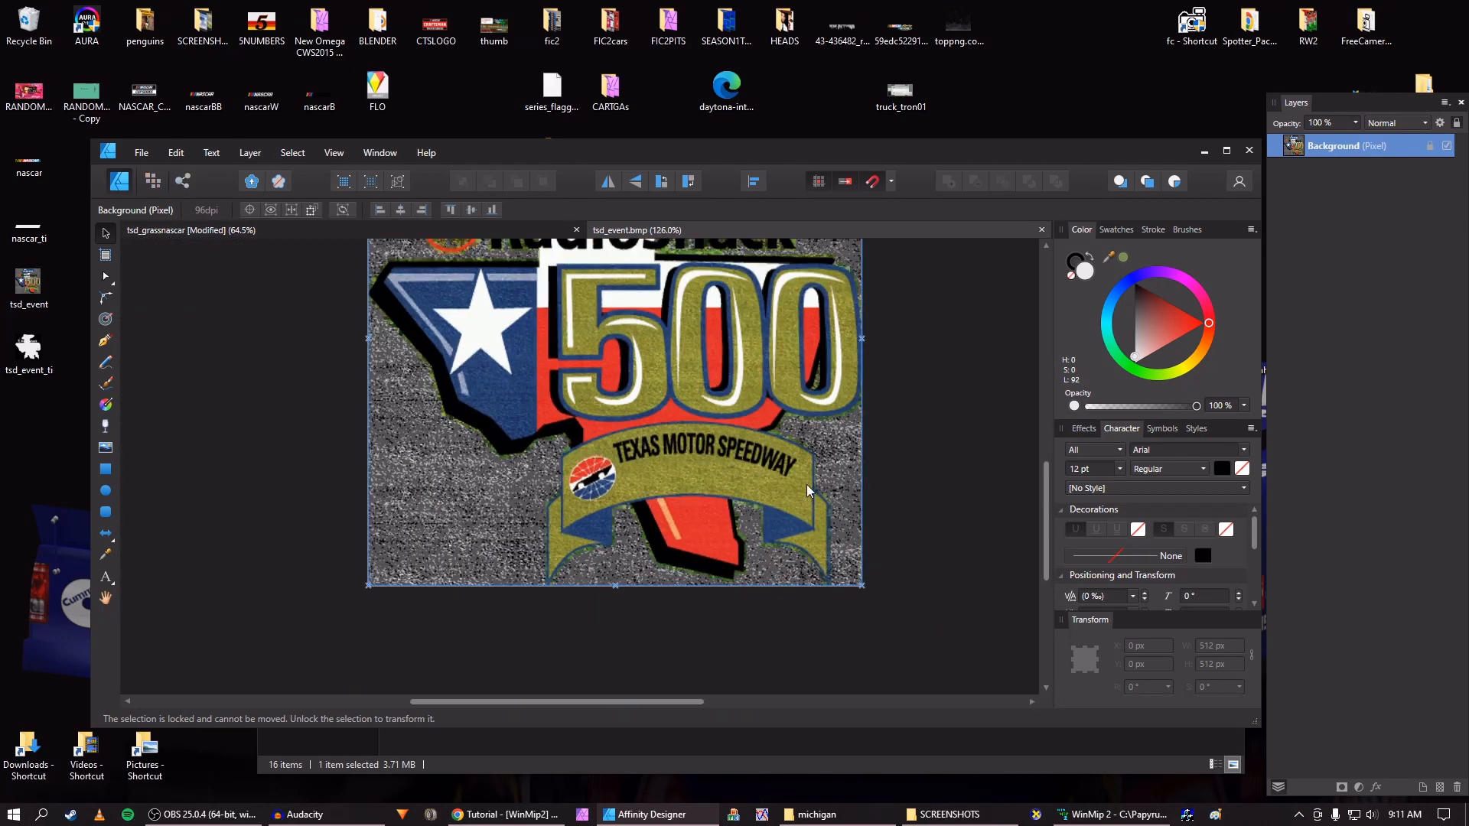
scroll(808, 490, "up", 4)
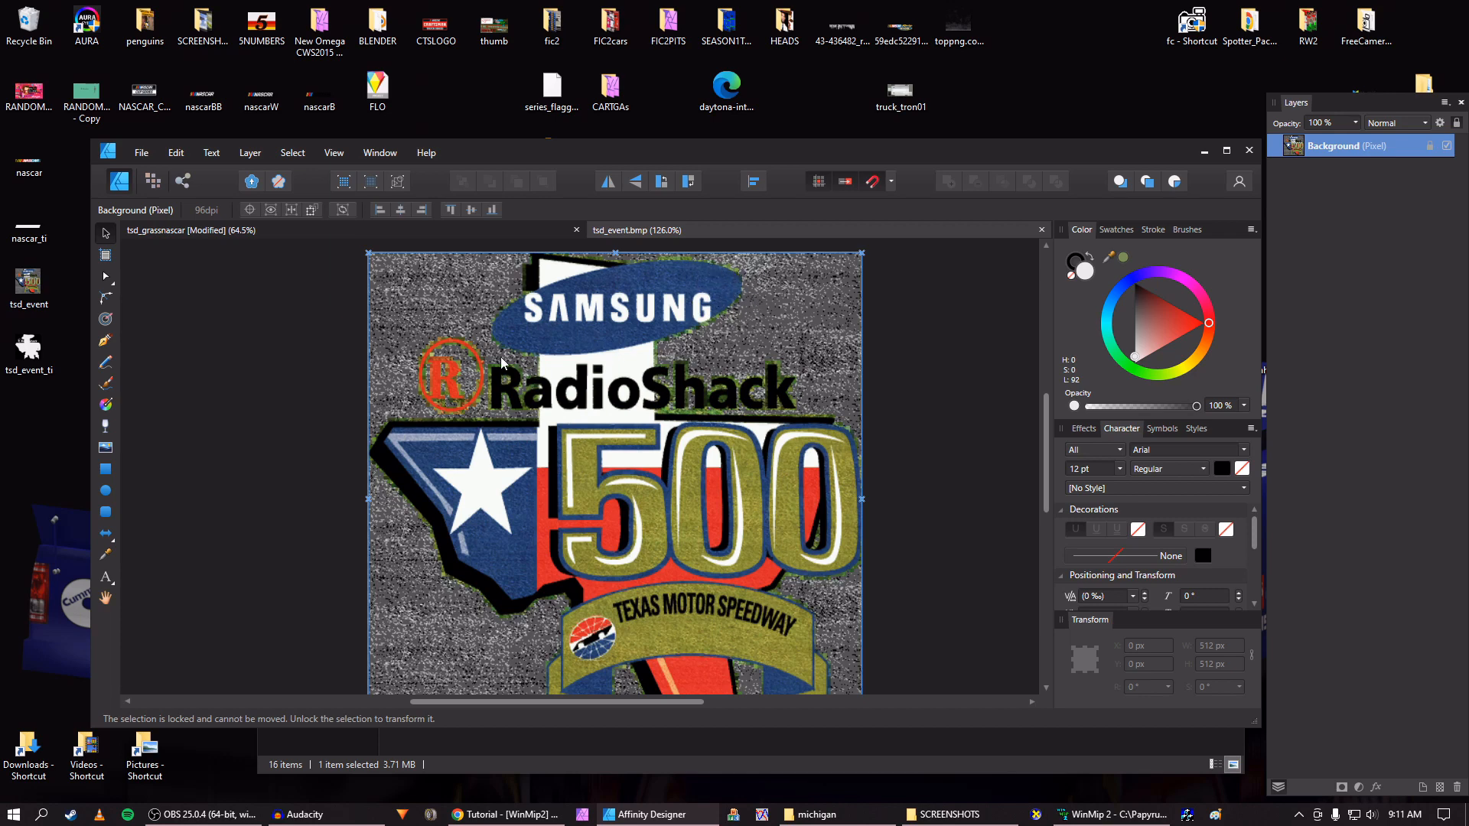
scroll(724, 563, "down", 3)
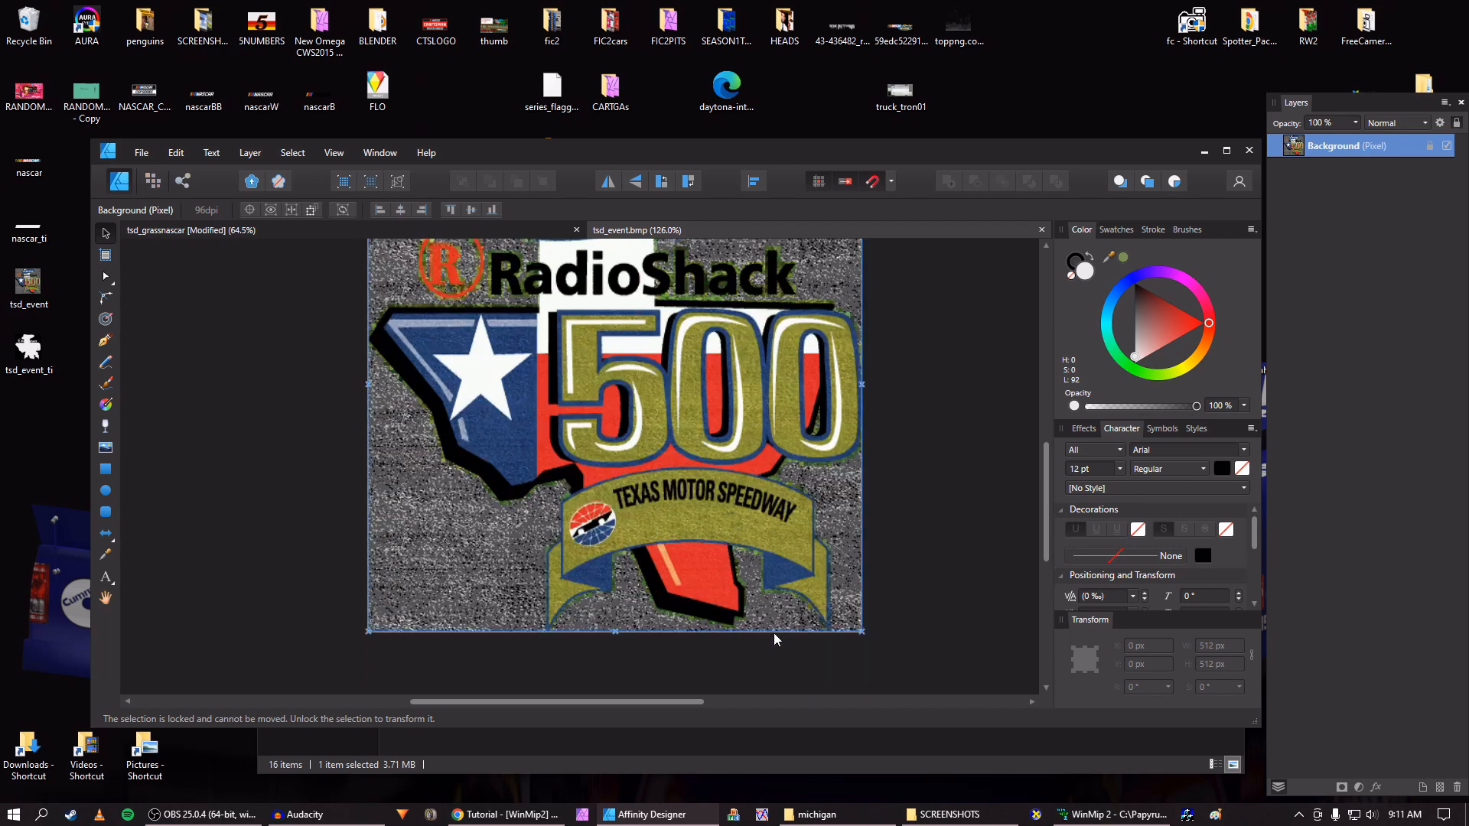
scroll(796, 558, "up", 4)
scroll(805, 510, "down", 5)
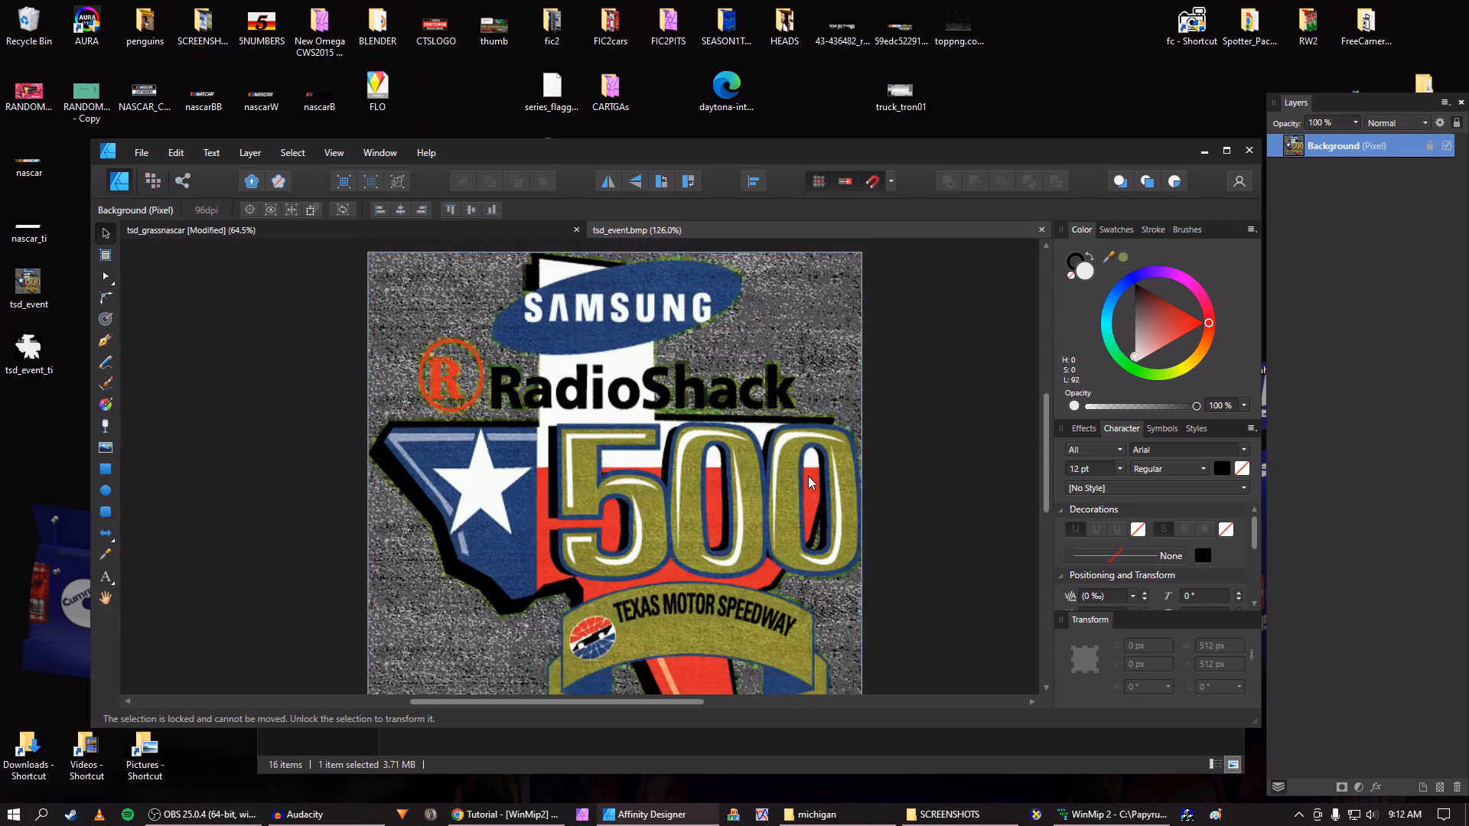
Place the desktop image 28.png with the Texas Toast 500 logo over the tsd_event background
left_click_drag(559, 157, 622, 437)
scroll(634, 442, "up", 1)
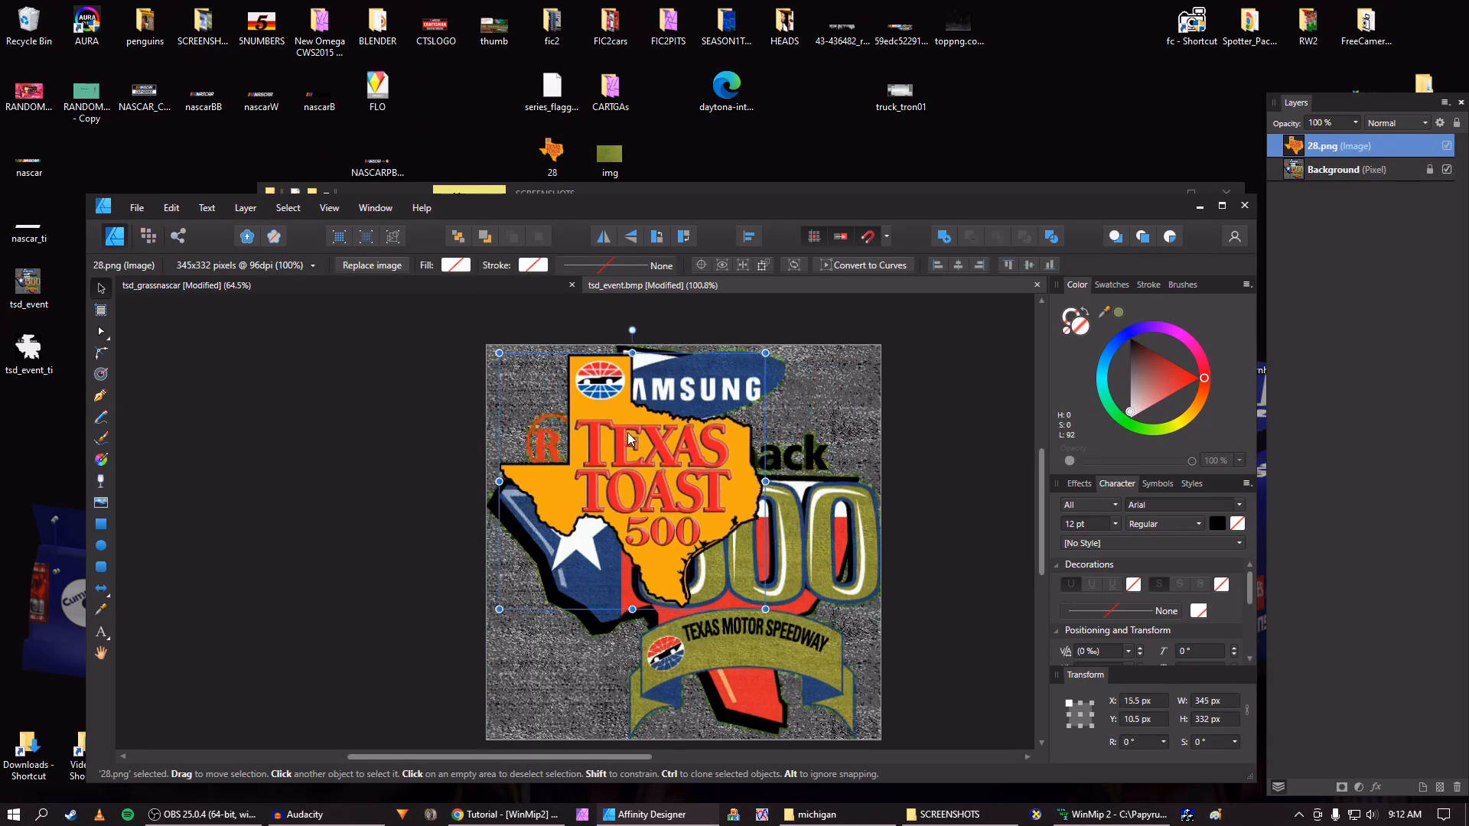
Enlarge the Texas Toast 500 logo to about 497 × 478 px, center it on the canvas and hide the Background layer
left_click_drag(766, 609, 881, 707)
left_click_drag(762, 554, 755, 558)
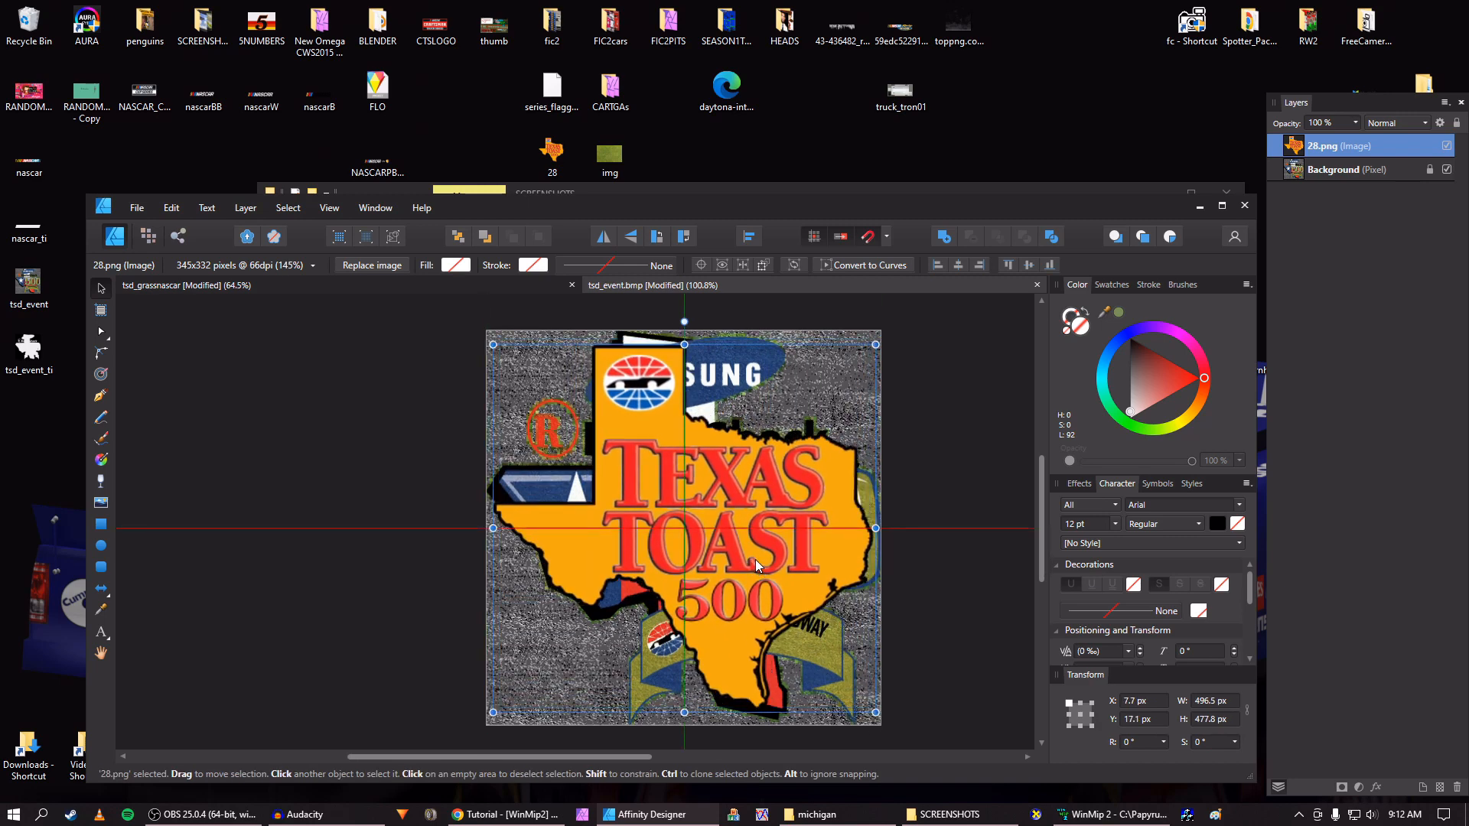
left_click(1446, 169)
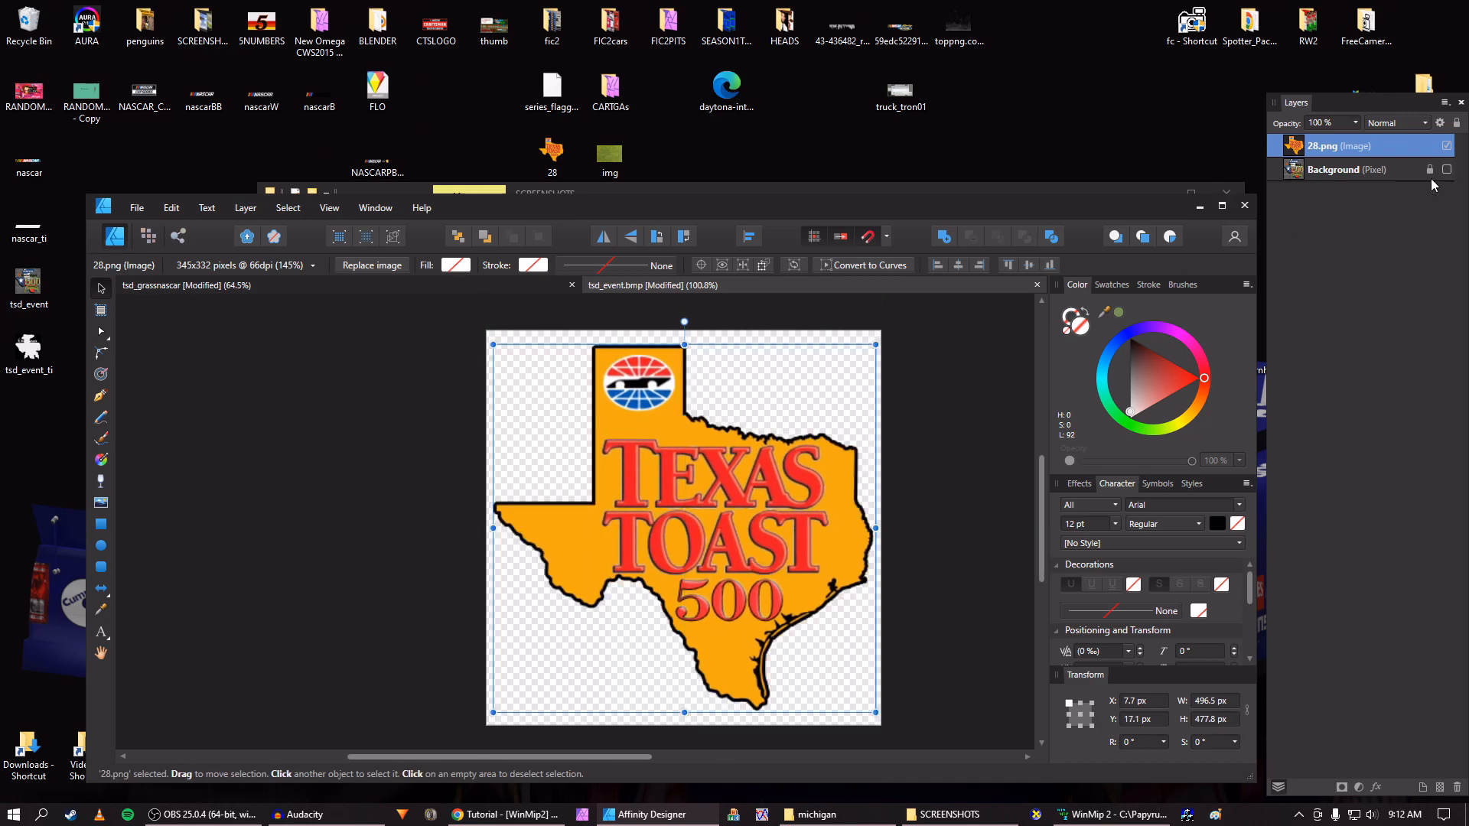
Draw a rectangle of about 623 × 565 px covering the whole canvas and move it beneath the 28.png layer
left_click(101, 524)
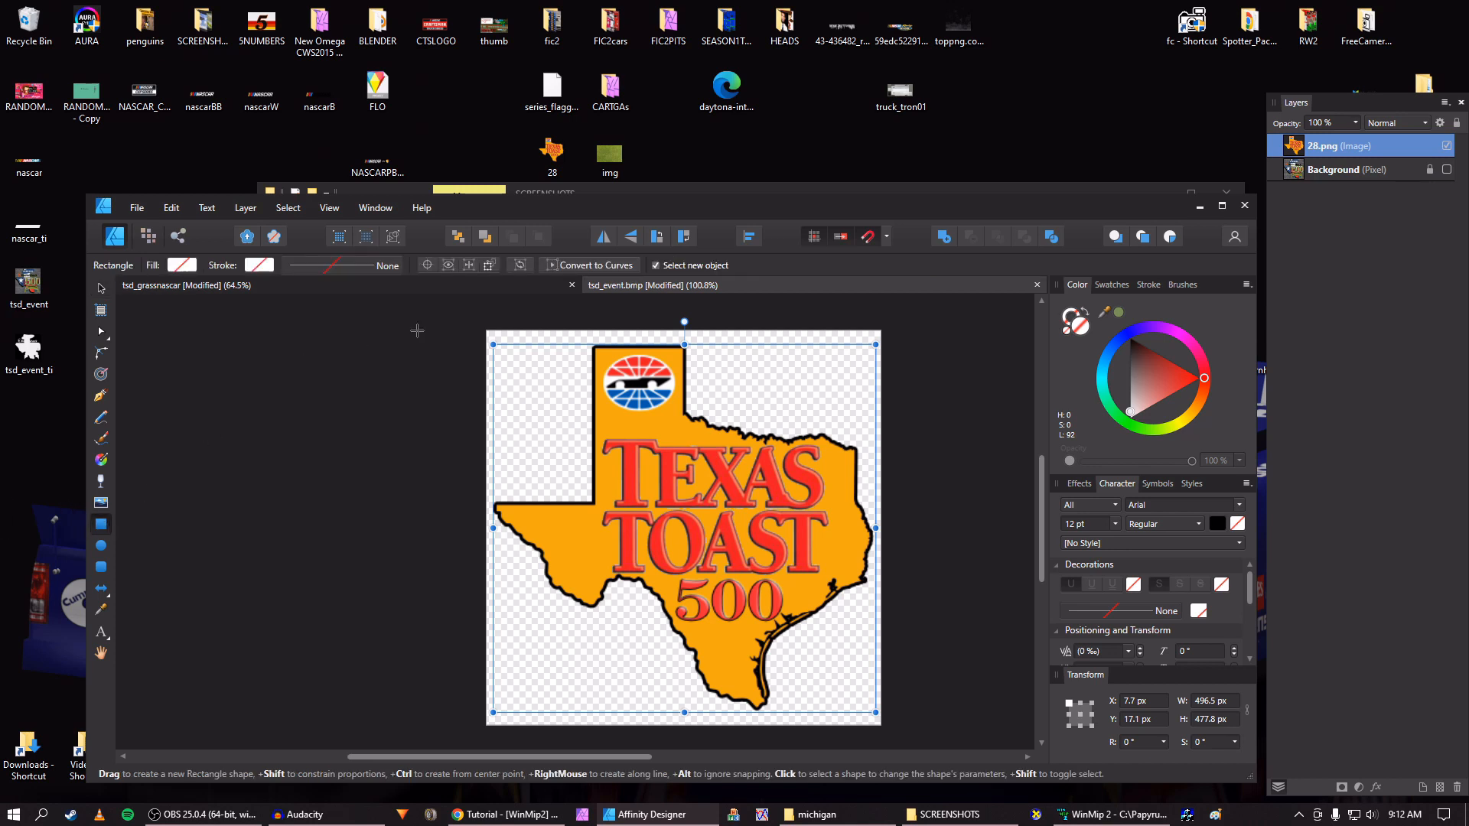
left_click_drag(436, 316, 917, 728)
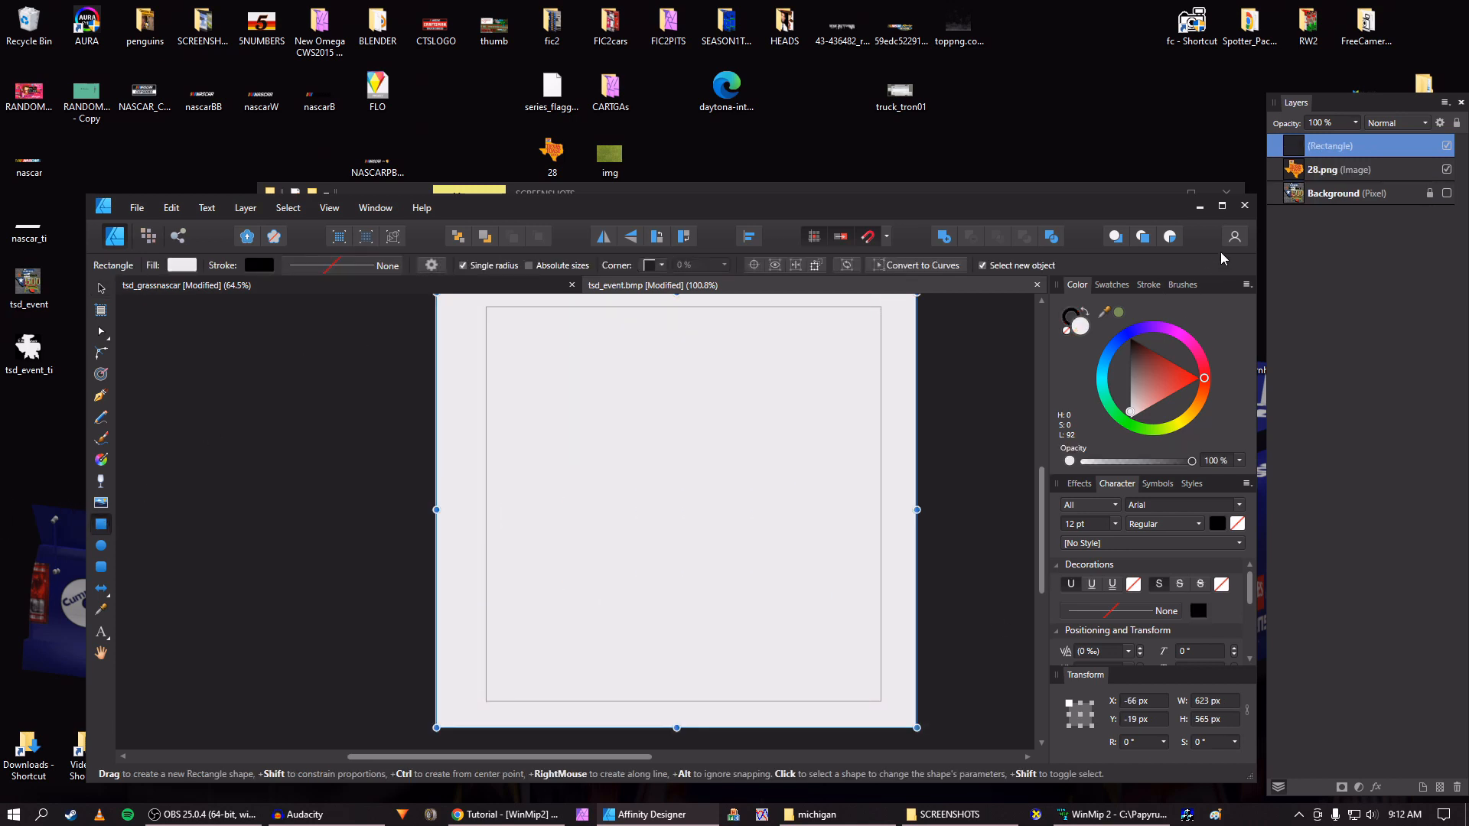
left_click_drag(1291, 153, 1286, 182)
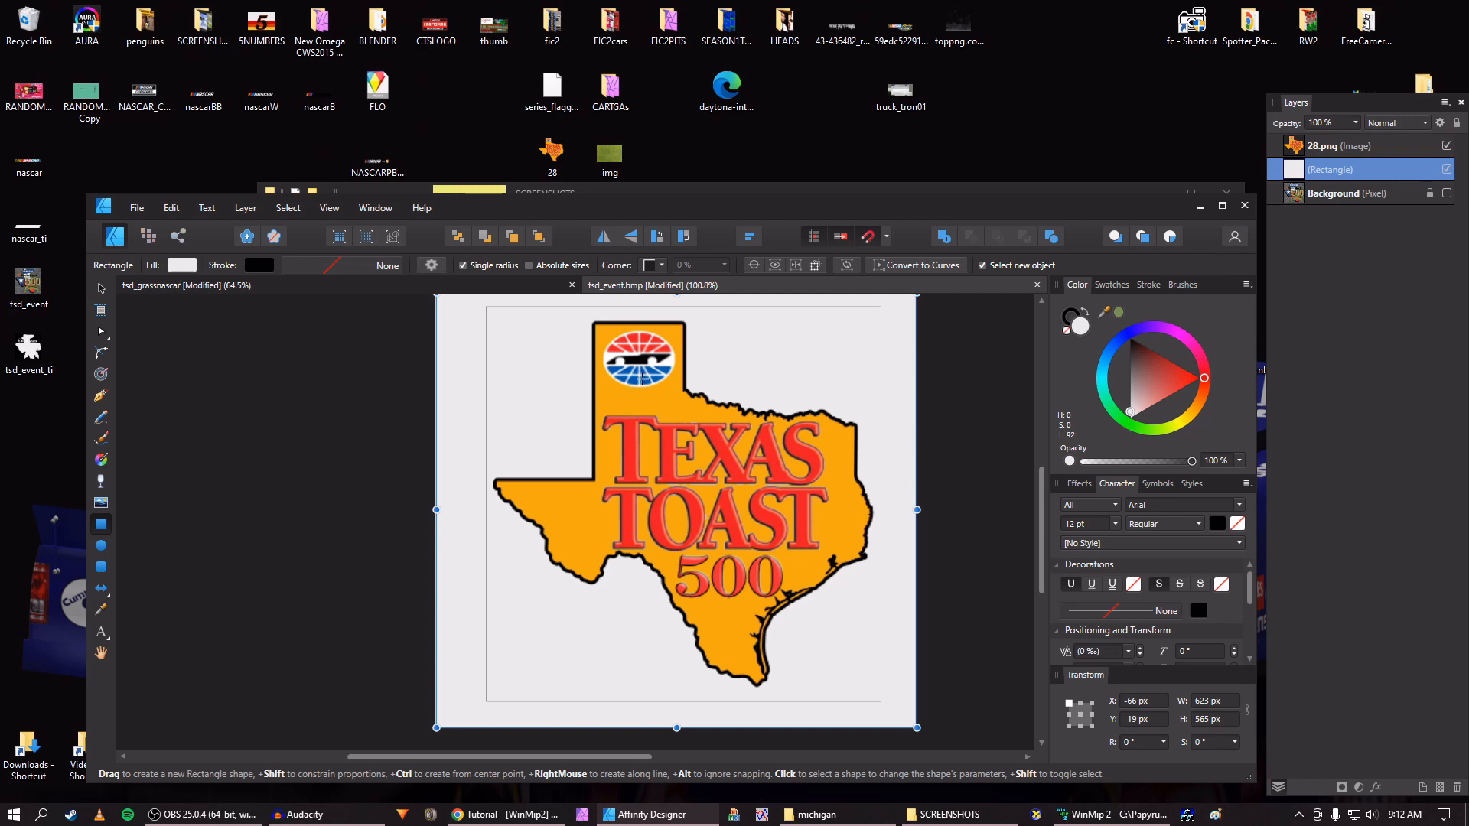
Fill the rectangle with the previously sampled grass green and darken it to H 87, S 23, L 42
left_click(1119, 313)
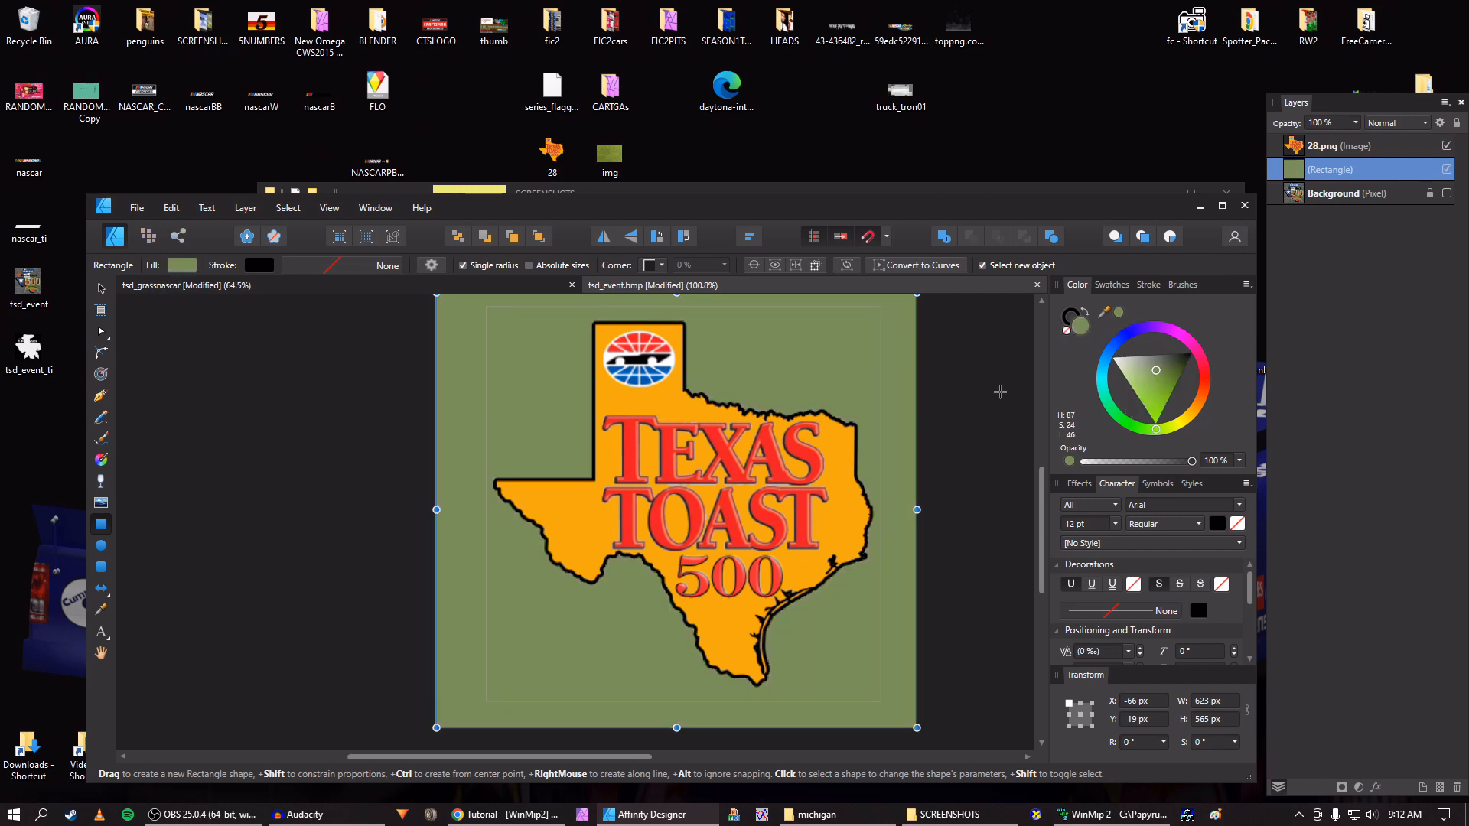
key("v")
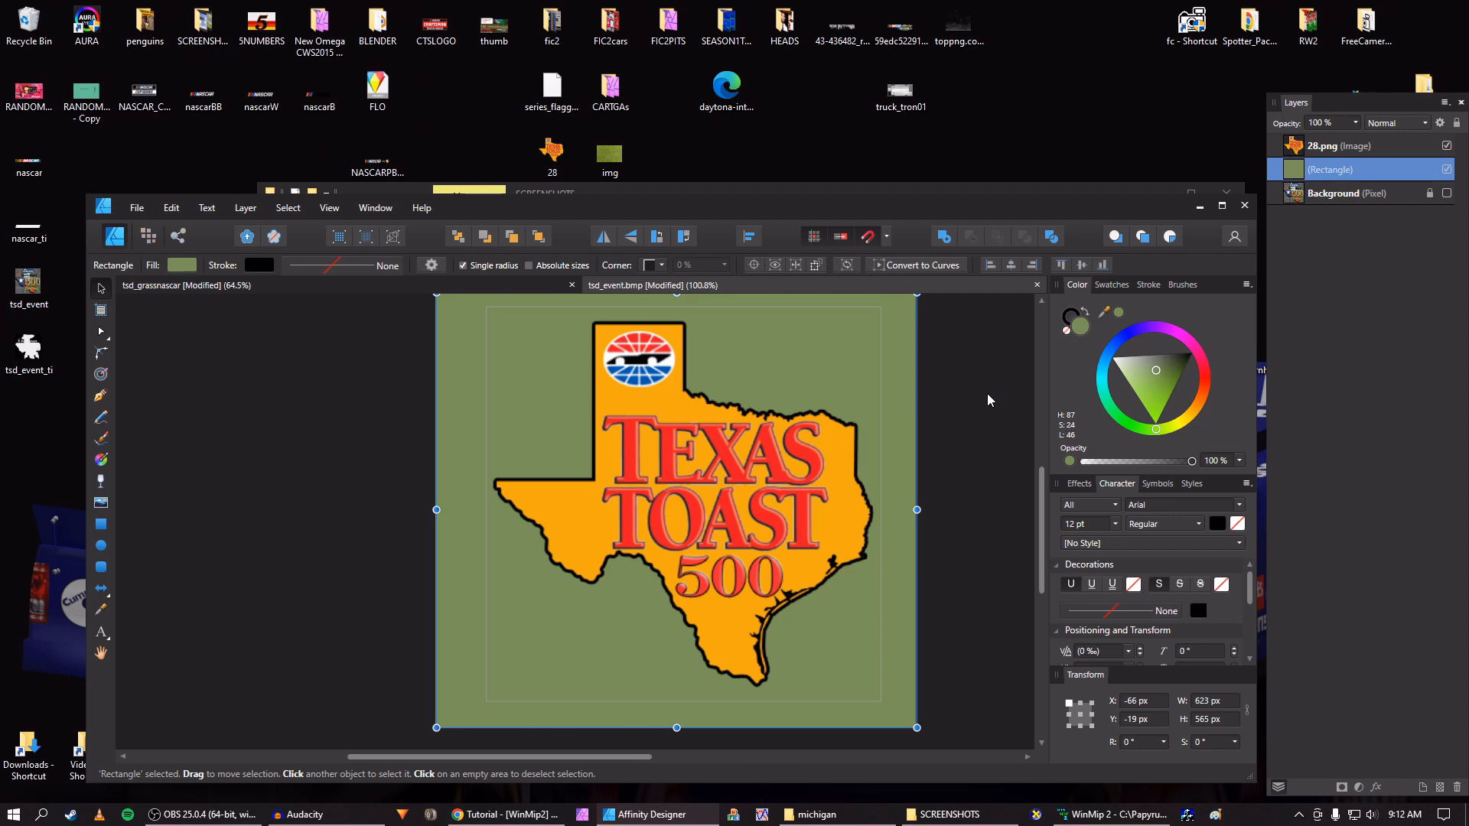
left_click(1155, 369)
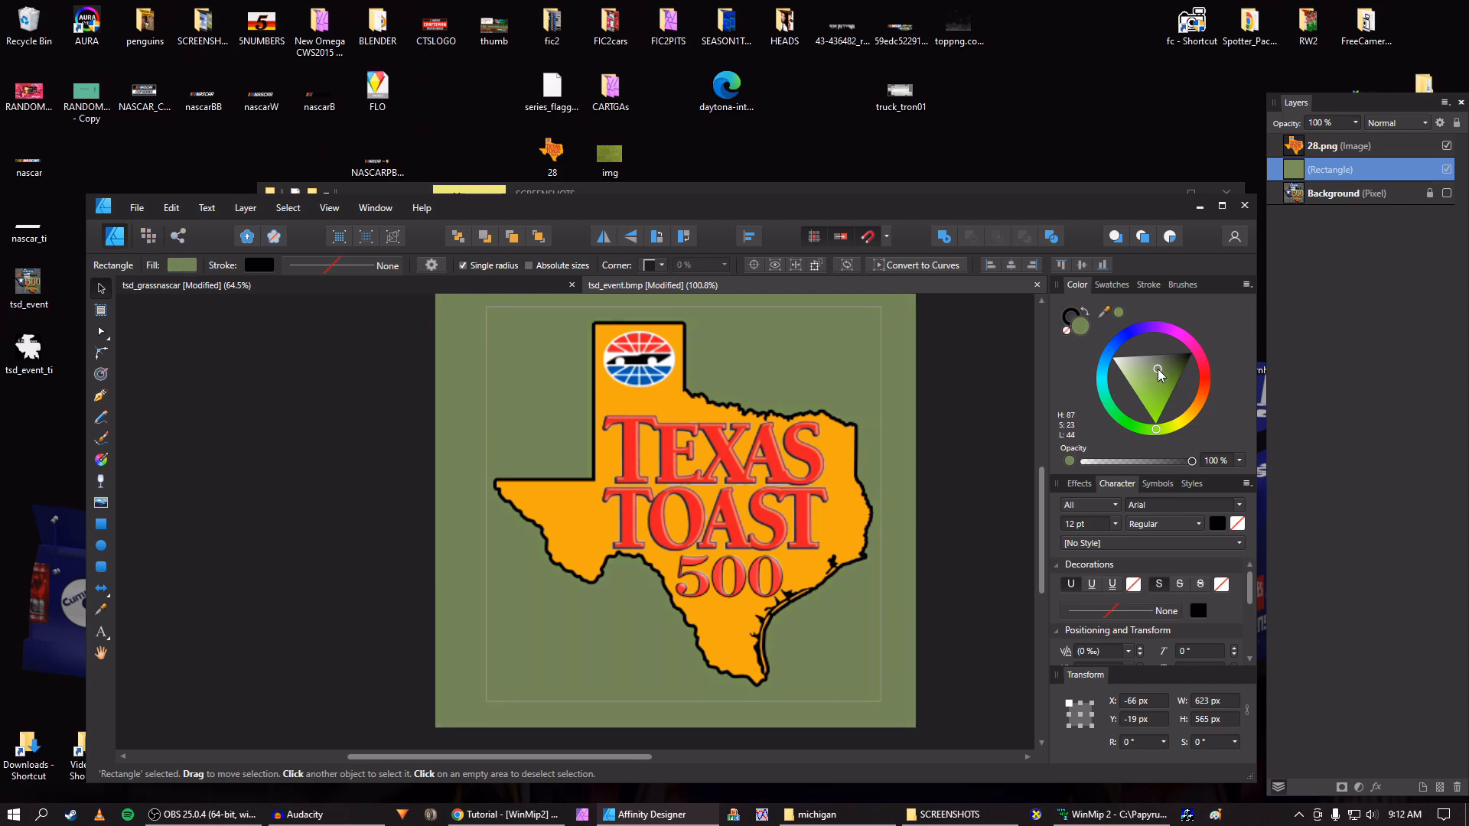
left_click_drag(1158, 369, 1158, 369)
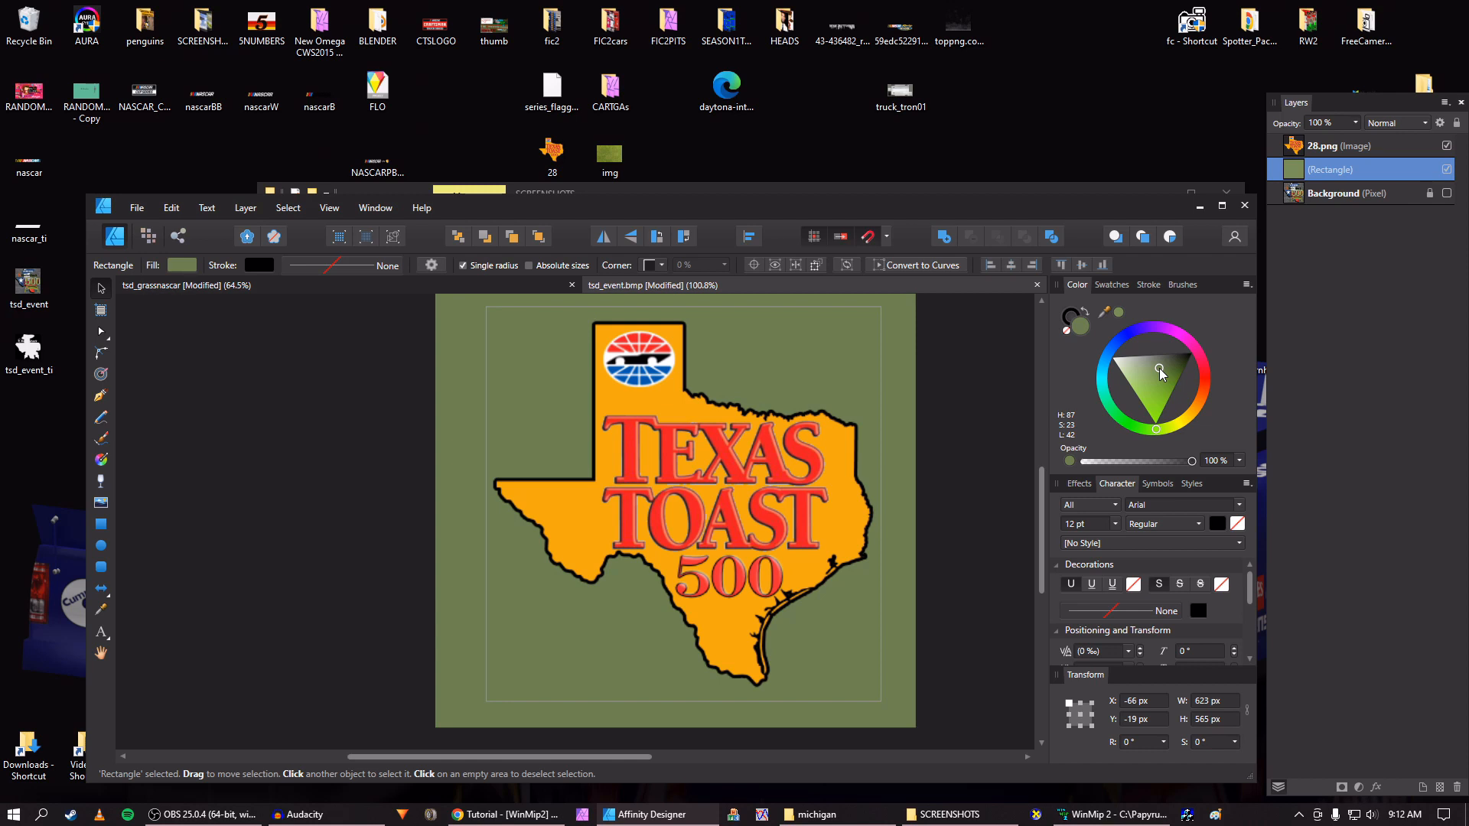
left_click(966, 382)
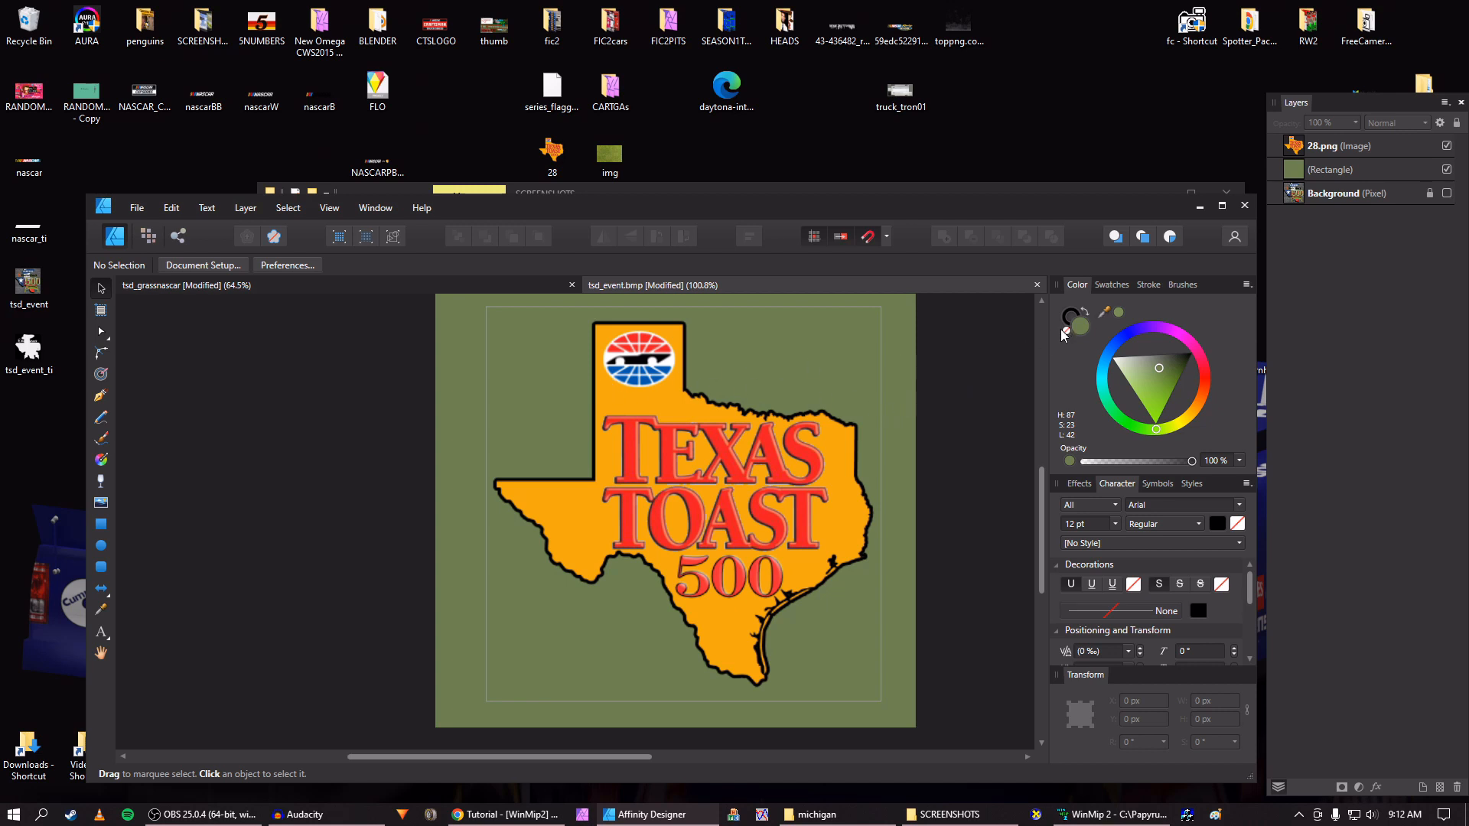
Export the green-backed Texas Toast 500 artwork to the Desktop as a PNG named tsd_event
key("ctrl+alt+shift+s")
key("Return")
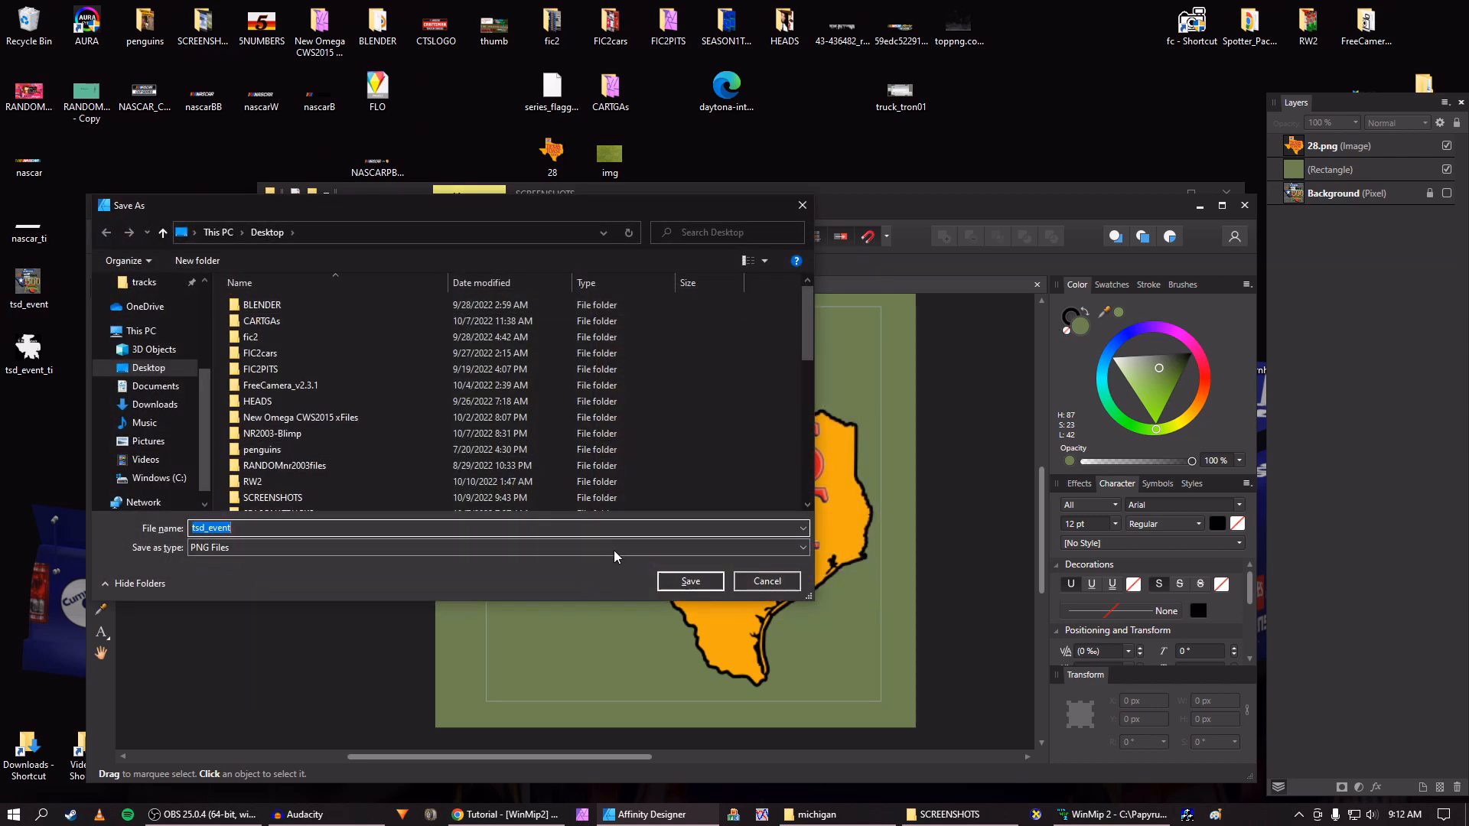
left_click(668, 580)
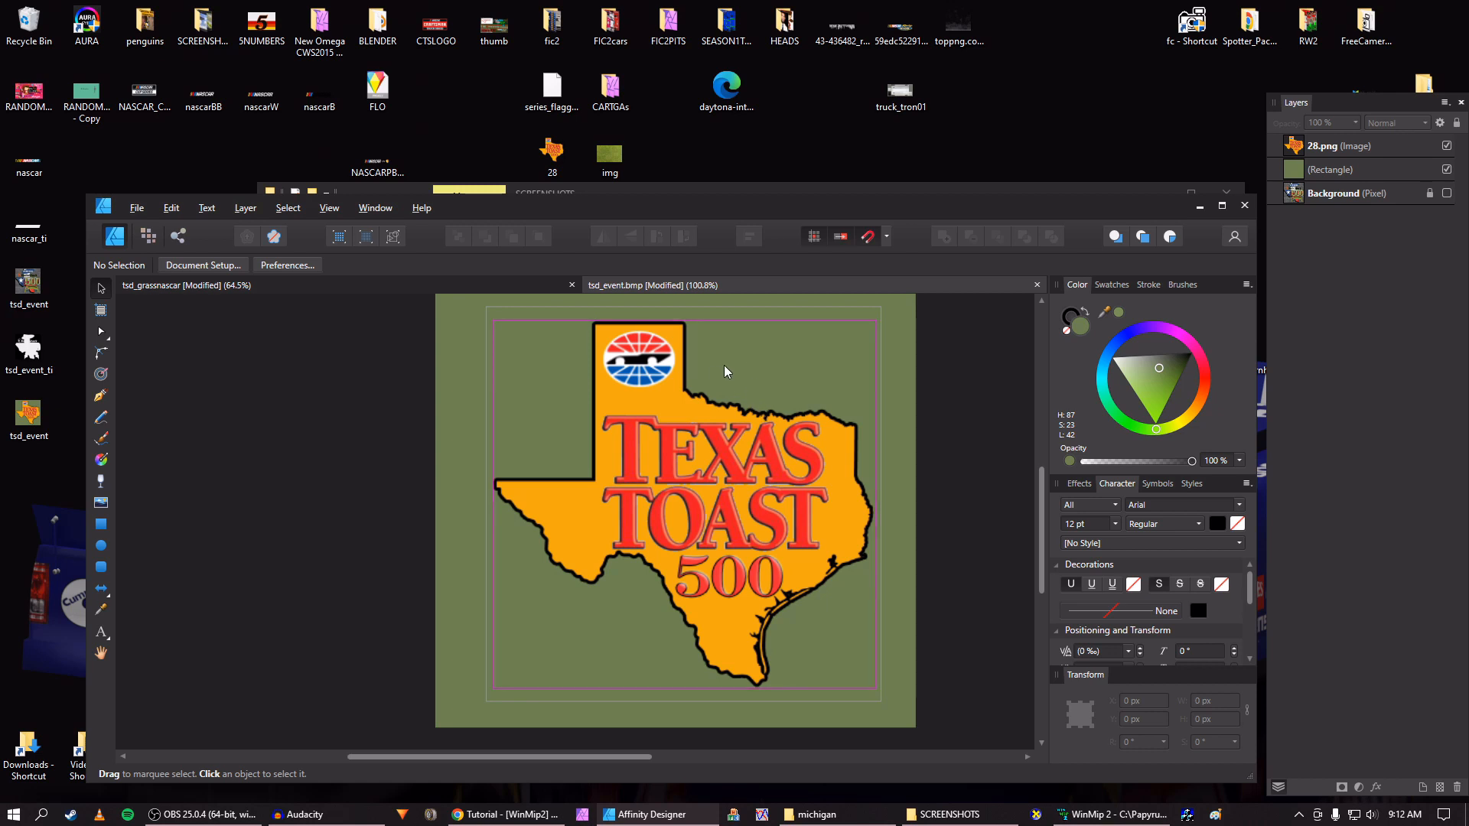
Place the desktop's tsd_event_ti bitmap beside the logo to examine the original mask, and remove it
left_click_drag(28, 350, 598, 406)
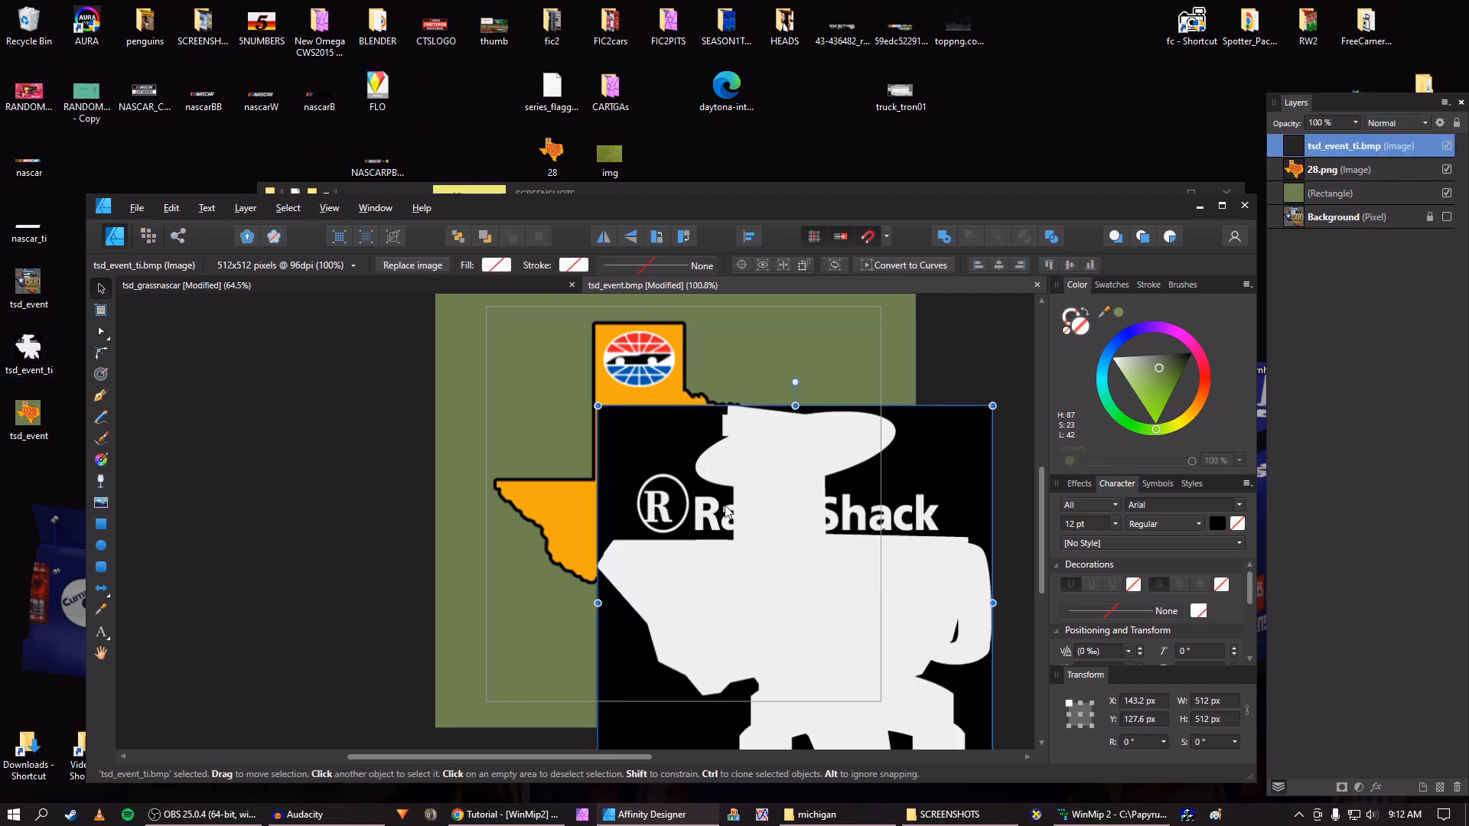
left_click_drag(837, 570, 387, 473)
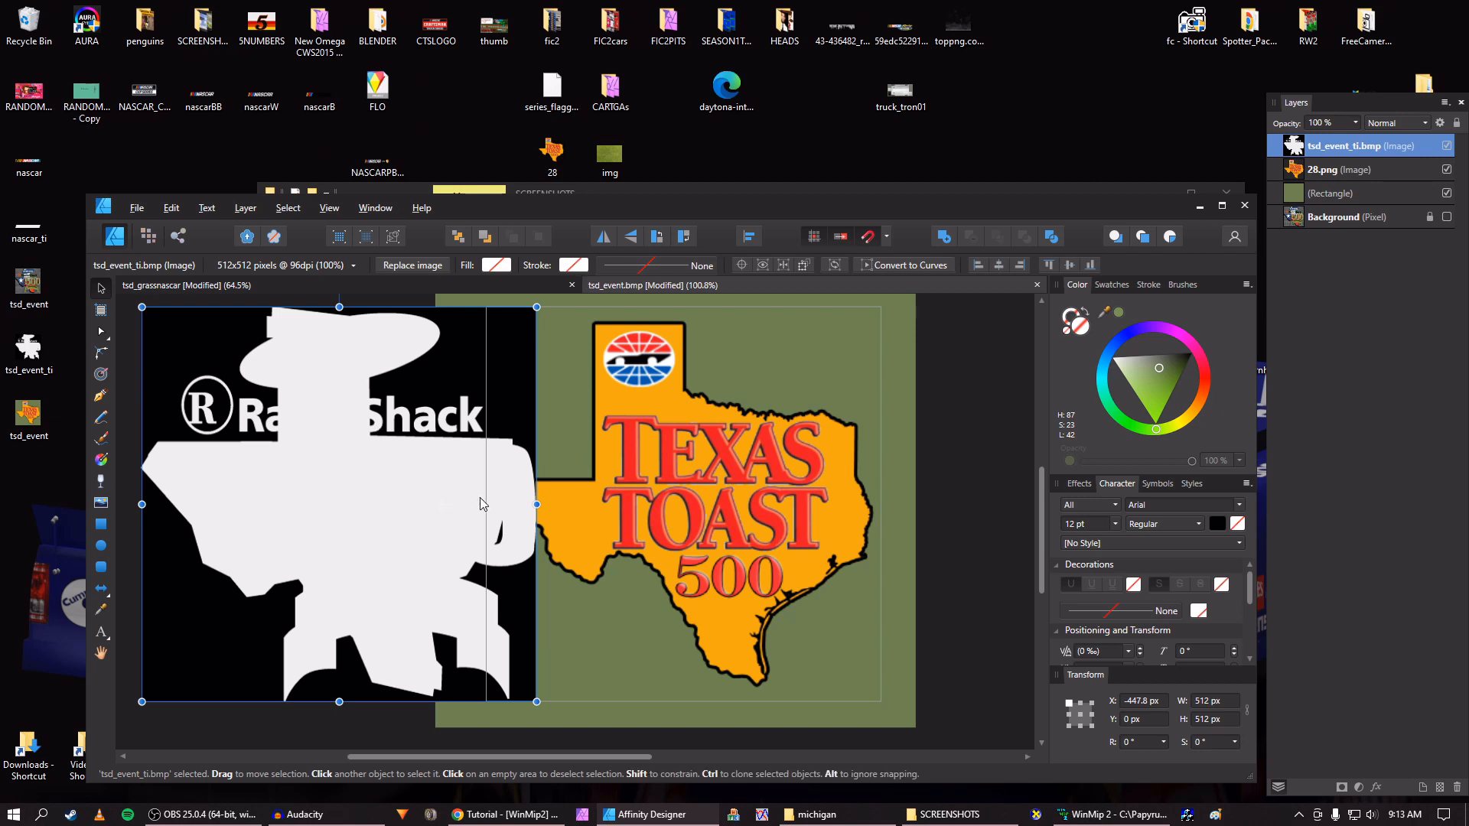
key("Delete")
Duplicate the green rectangle and fill the copy directly beneath the logo with black
left_click(1299, 174)
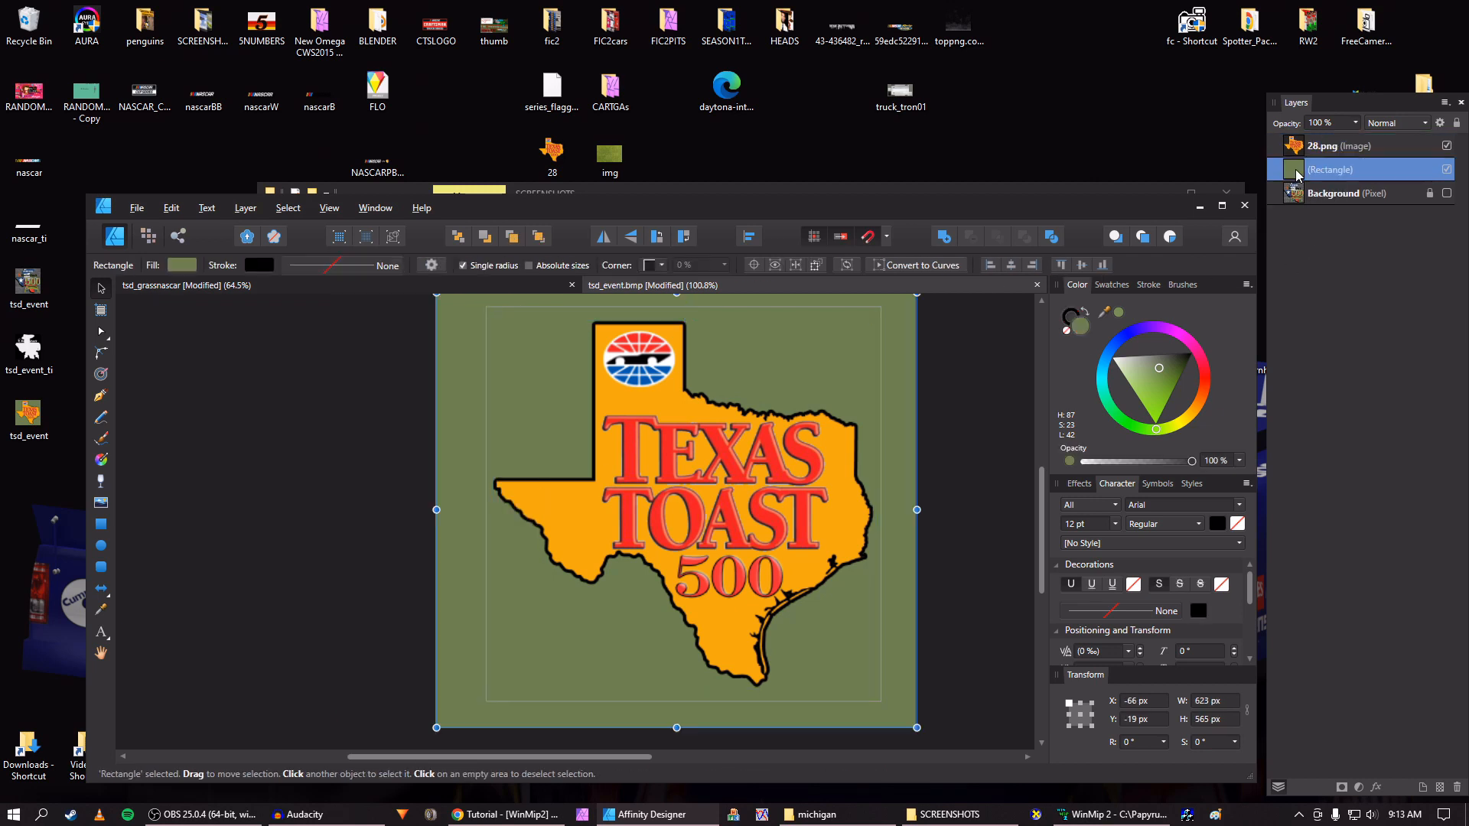
key("ctrl+j")
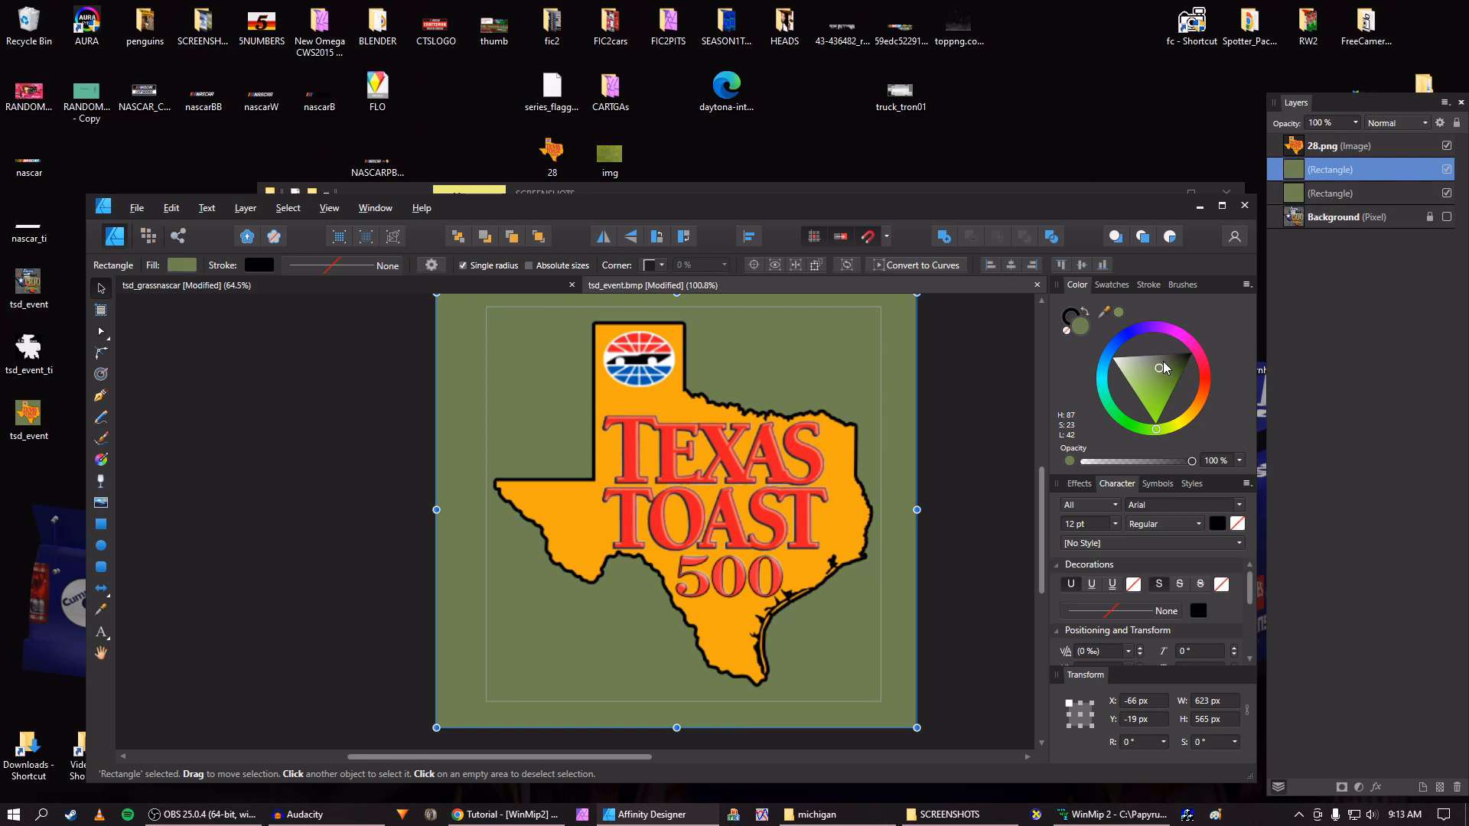
left_click_drag(1167, 376, 1191, 353)
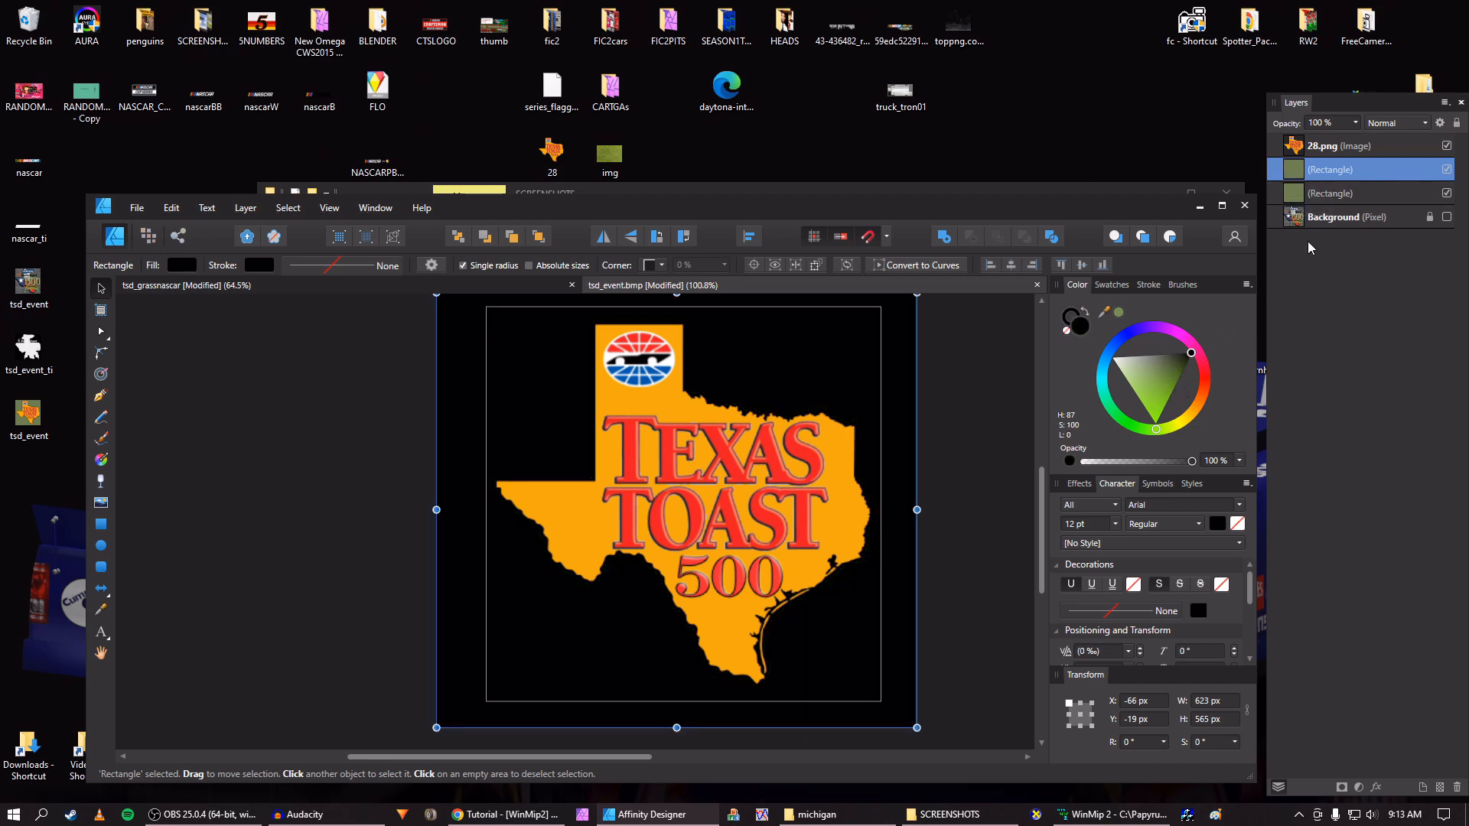
Apply a white Color Overlay effect at 100% opacity to the 28.png logo and deselect it
left_click(1301, 146)
left_click(1085, 483)
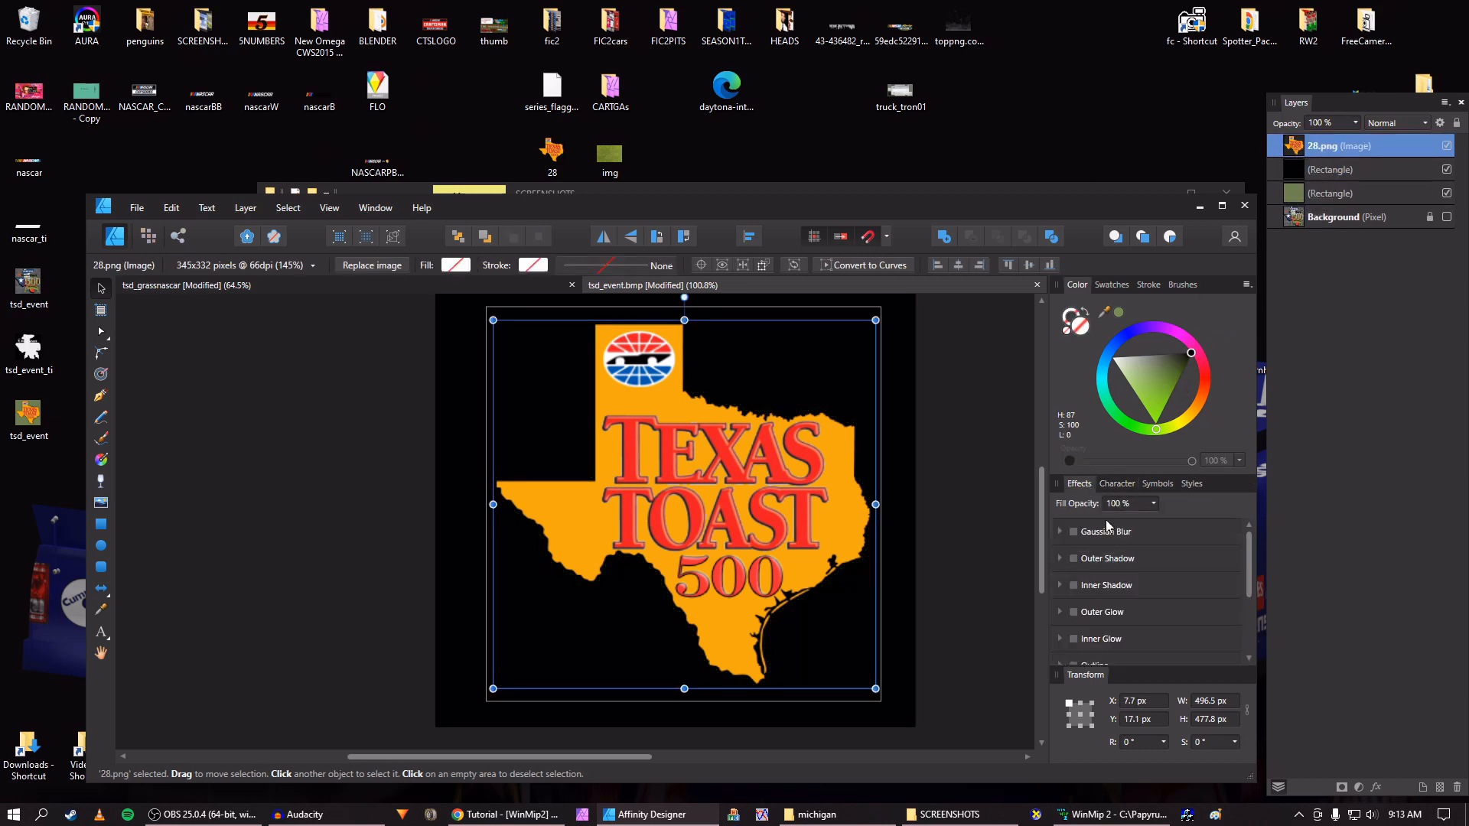
scroll(1071, 580, "down", 2)
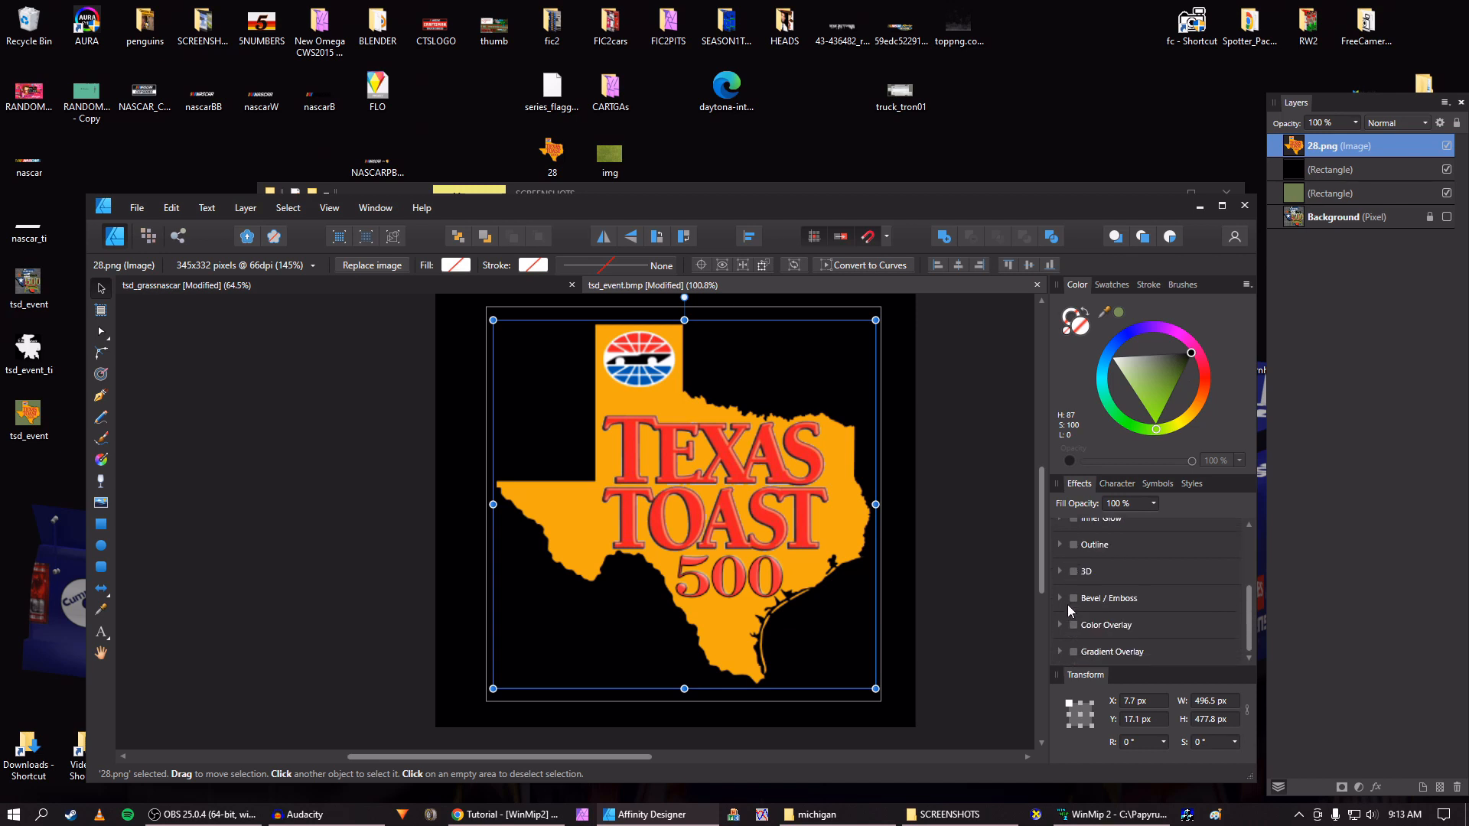
left_click(1073, 627)
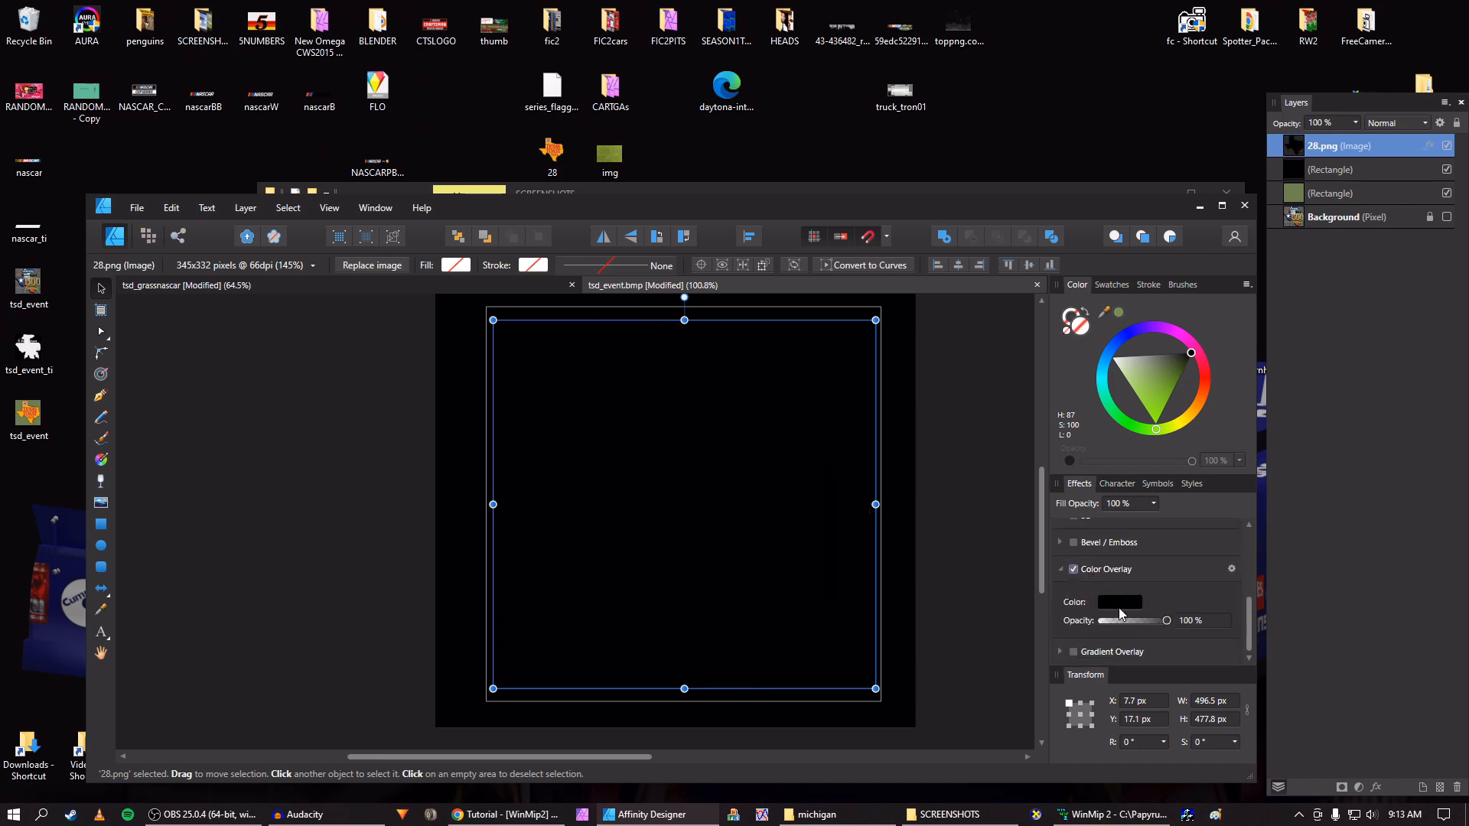
left_click(1119, 604)
left_click_drag(1110, 708, 1078, 813)
left_click(966, 459)
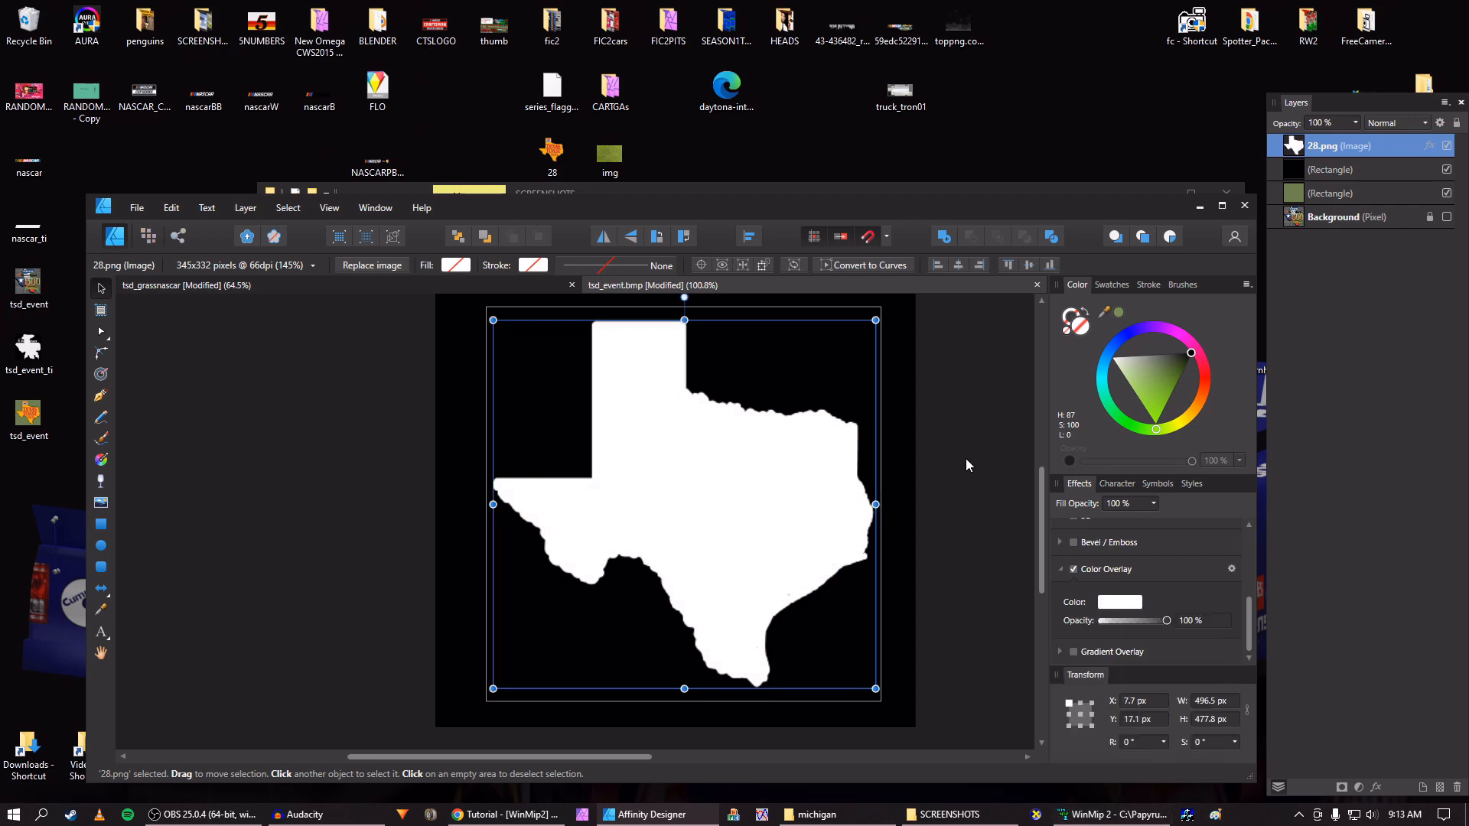
left_click(964, 462)
Export the white-on-black Texas mask to the Desktop as a 512 × 512 px PNG named tsd_event_ti
key("ctrl+shift+alt+s")
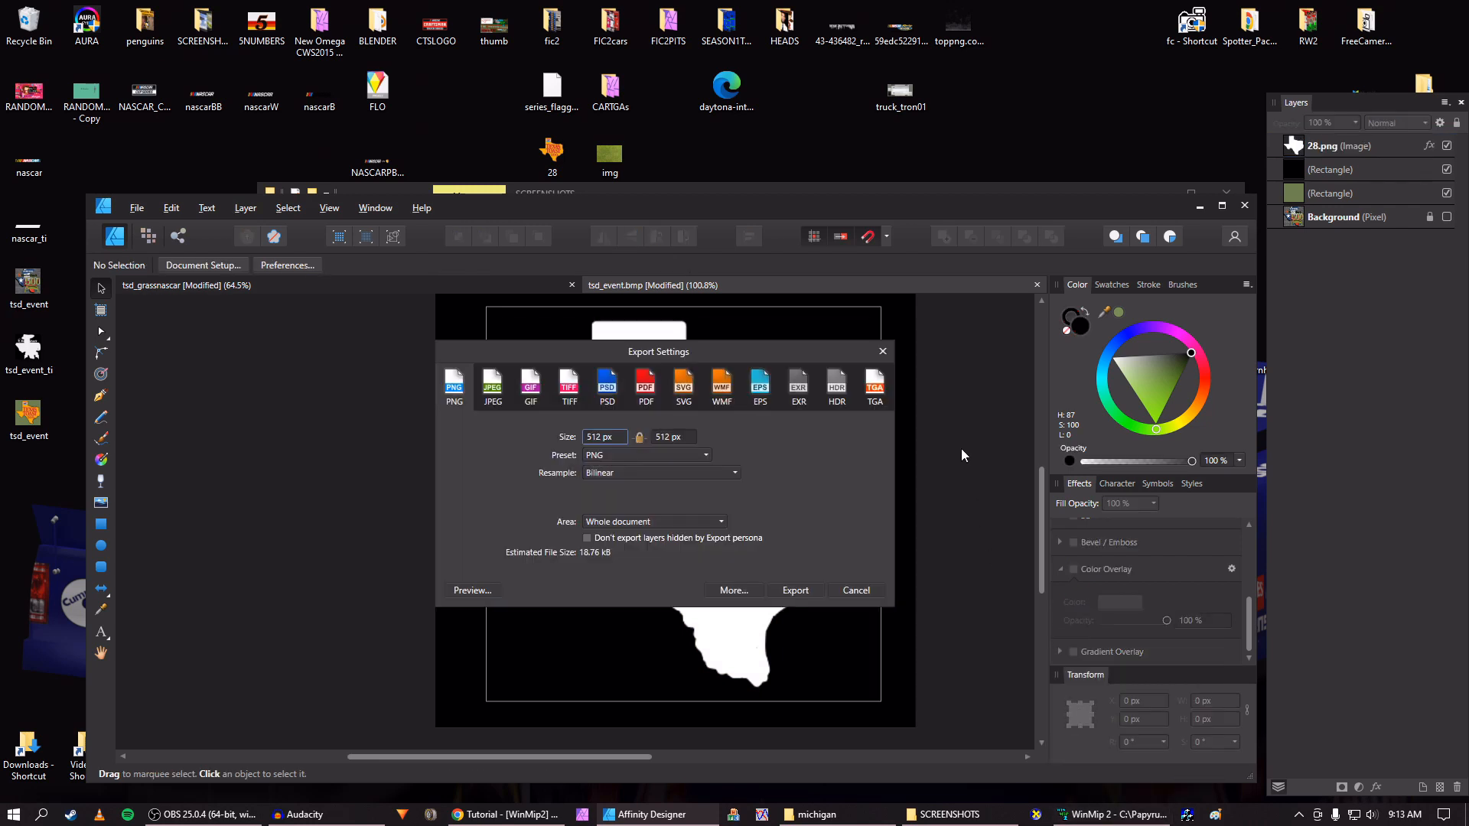
key("Return")
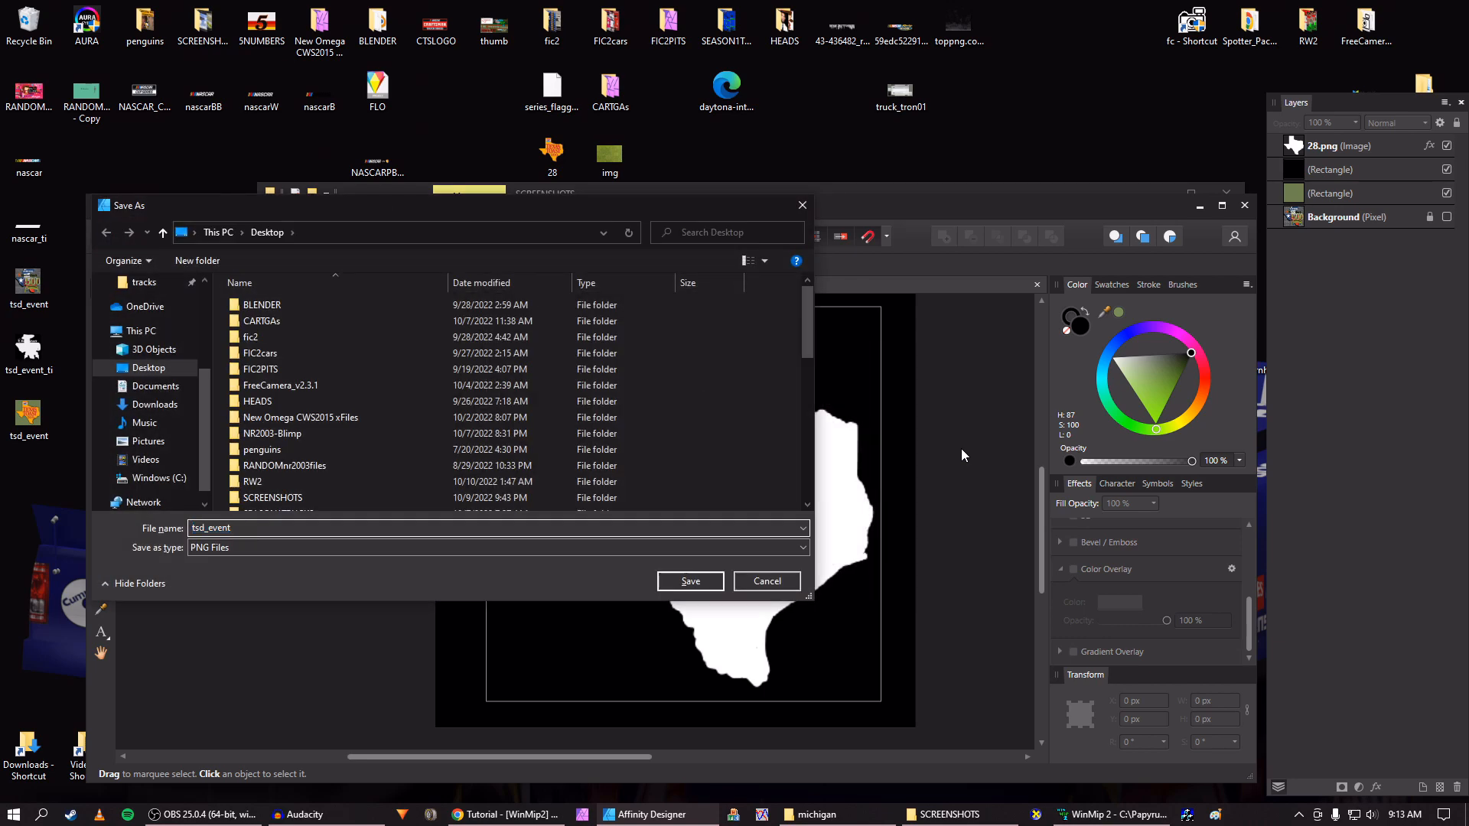
type("_")
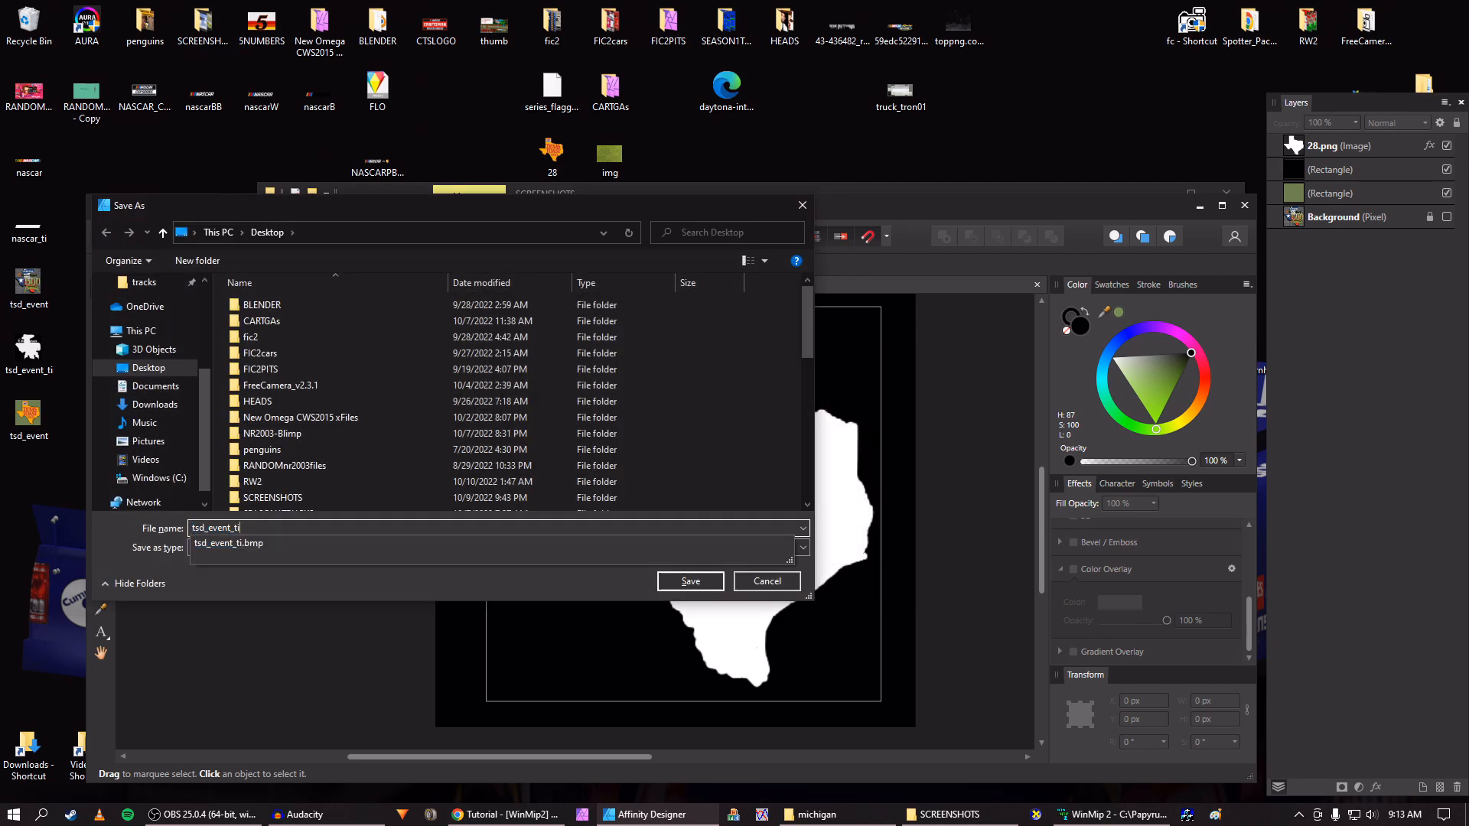
type("ti")
key("Return")
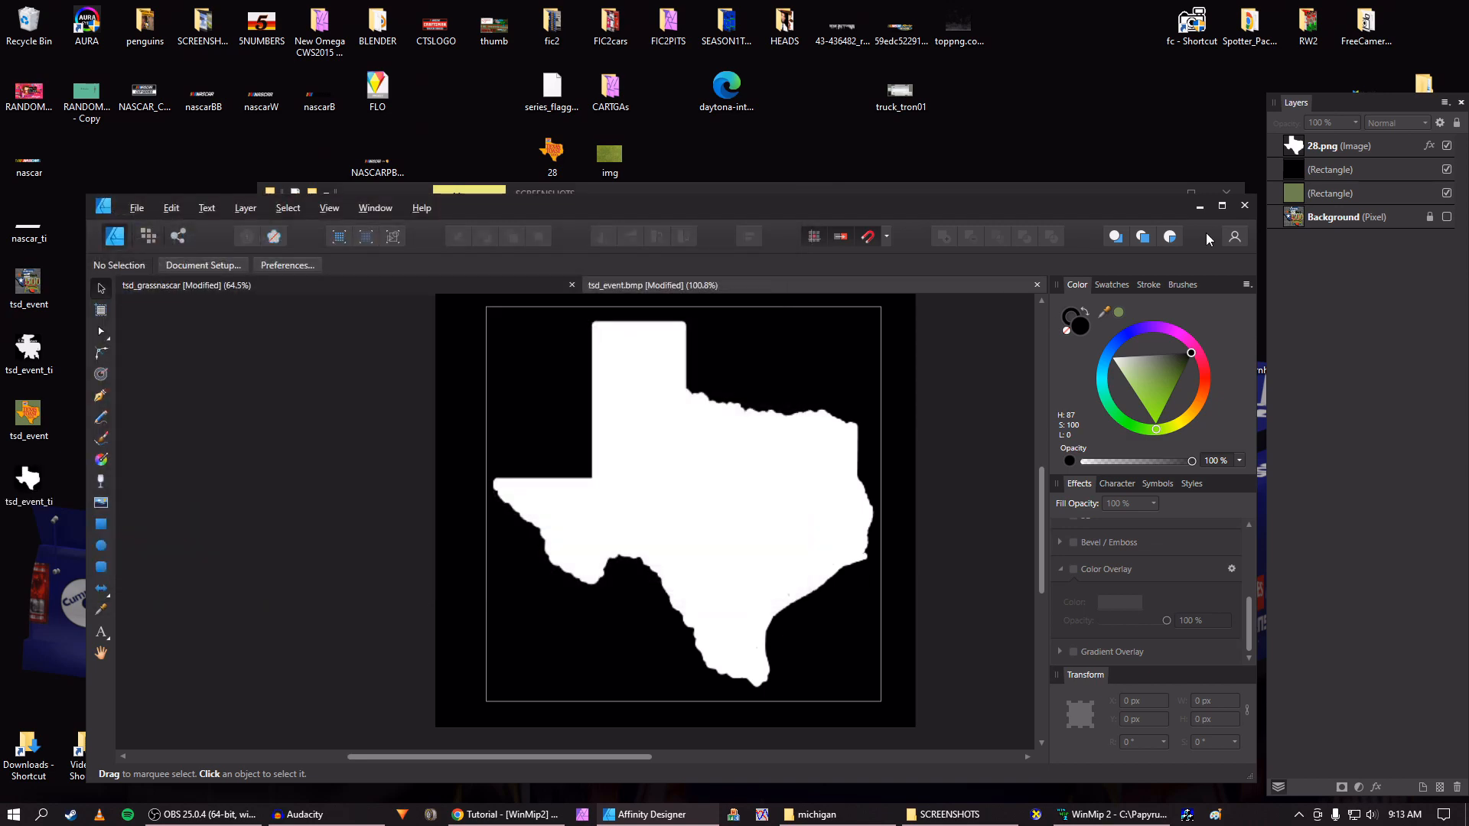
Switch to Paint and open the exported tsd_event PNG from the desktop
left_click(1199, 207)
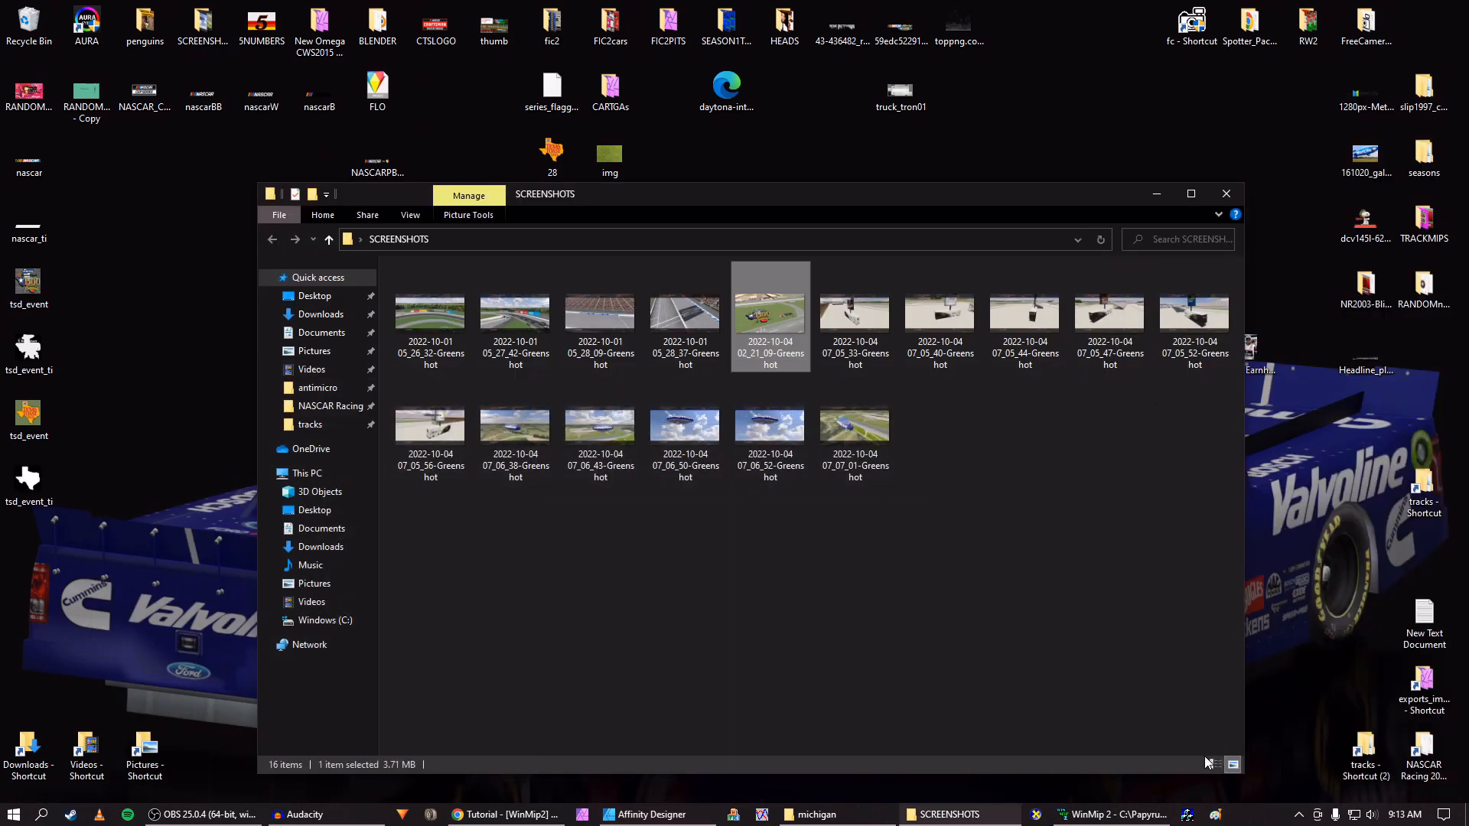
left_click(1215, 814)
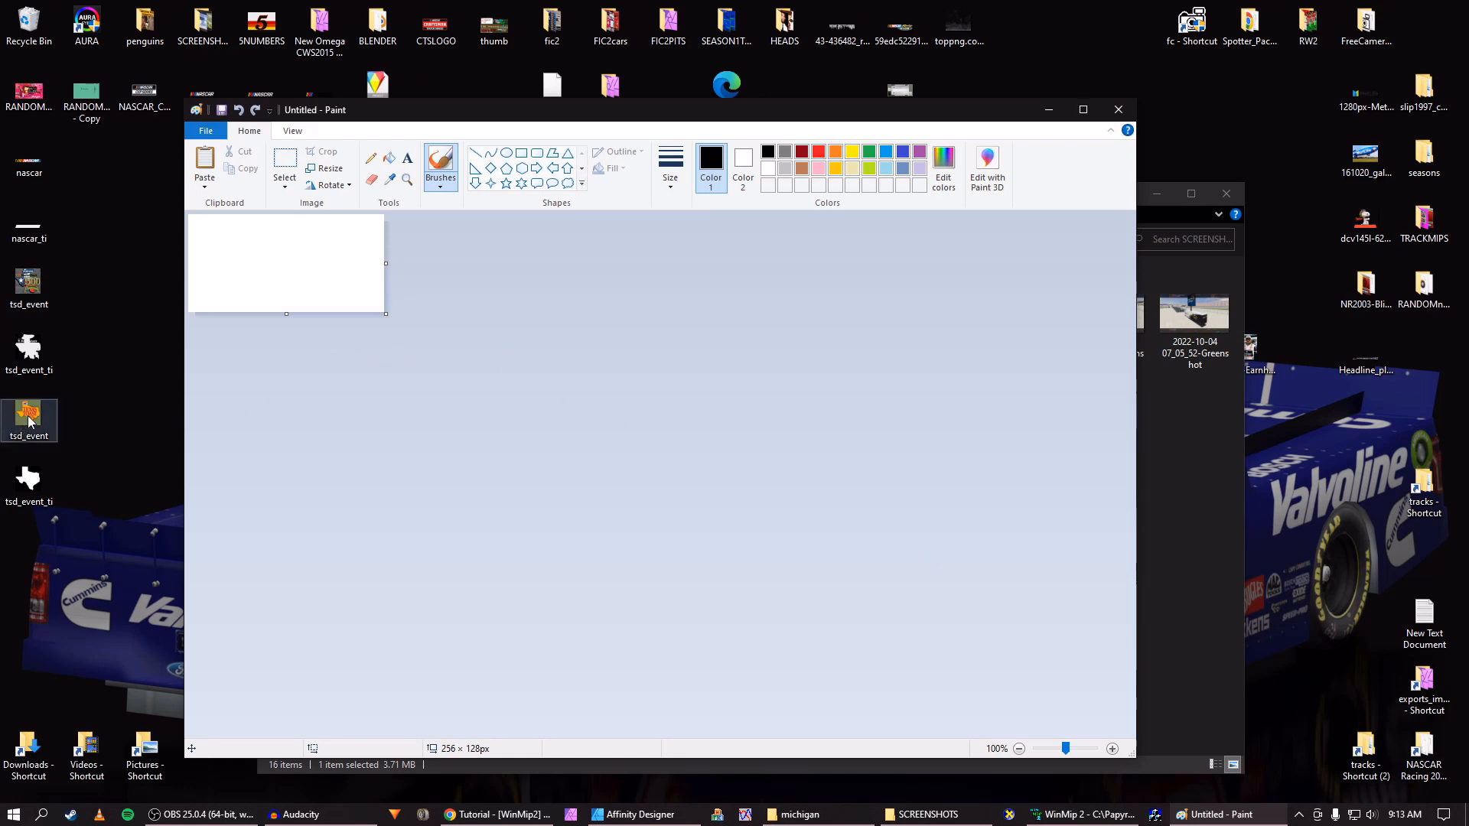
left_click(633, 814)
left_click(633, 814)
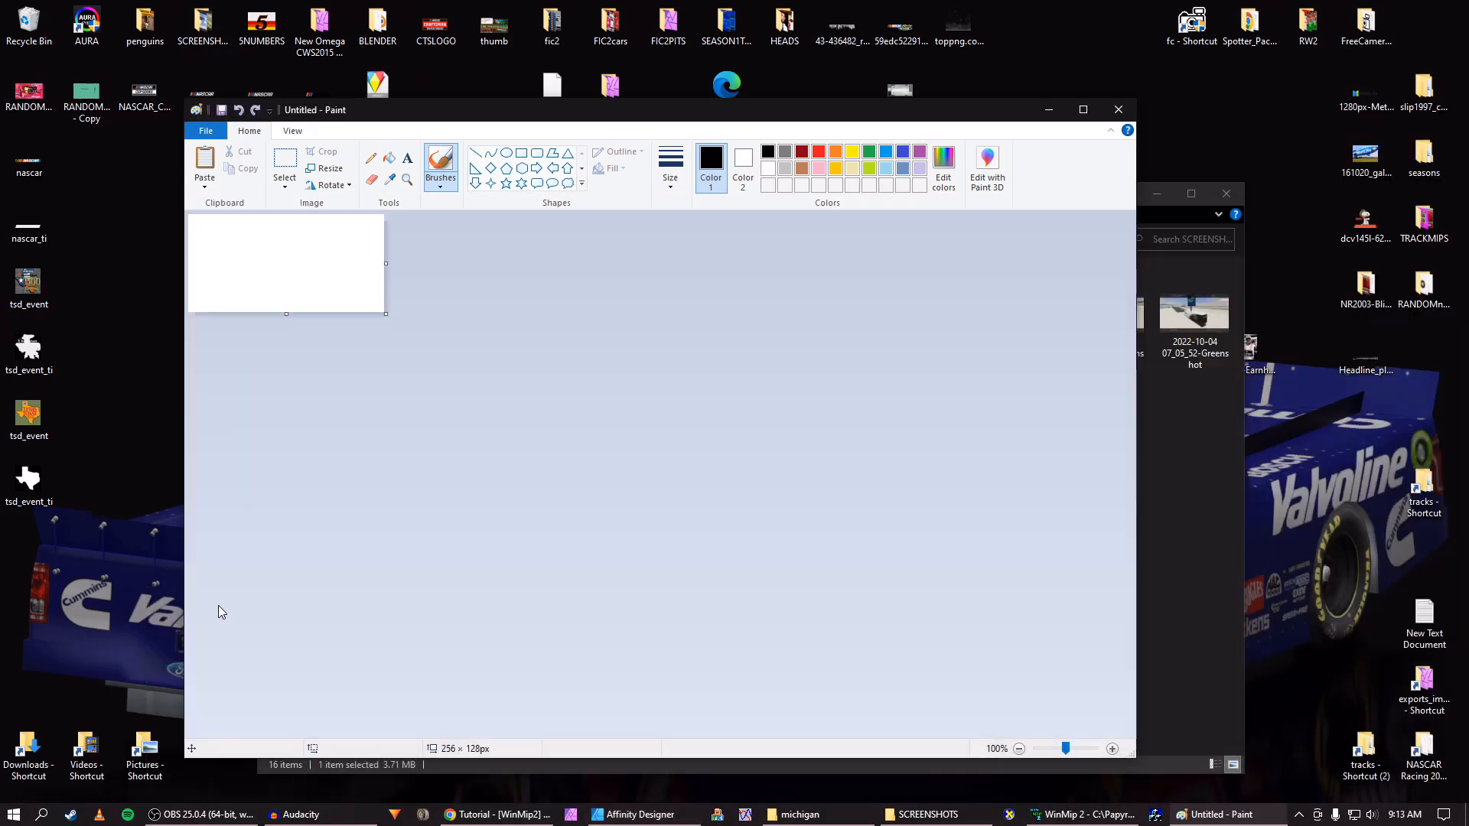
mouse_move(28, 417)
left_mouse_down()
mouse_move(263, 301)
mouse_move(274, 252)
left_mouse_up()
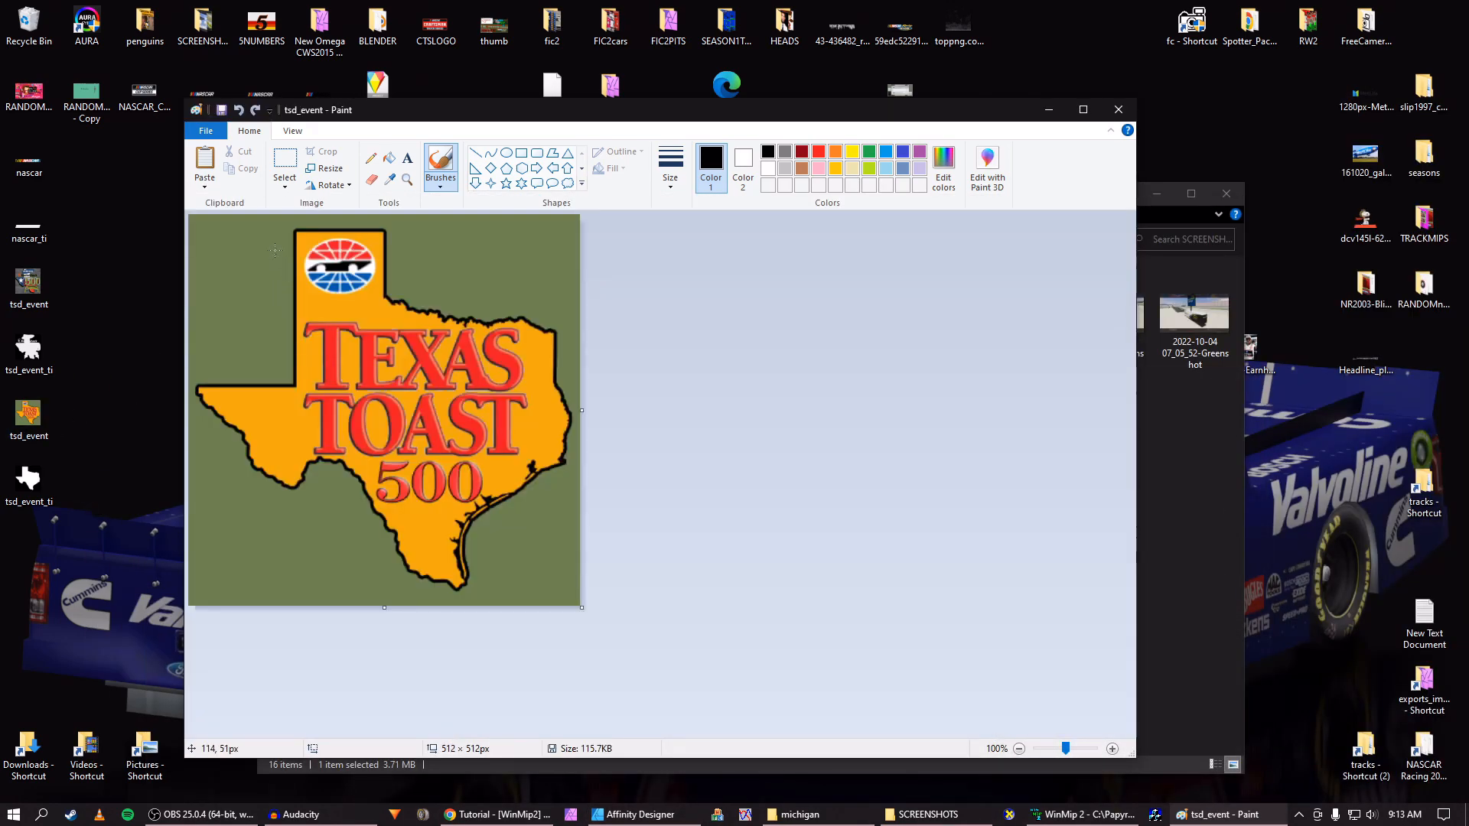
Save the Texas Toast 500 picture to the Desktop as the 24-bit bitmap tsd_event, replacing the existing bitmap
left_click(202, 134)
left_click(202, 135)
left_click(202, 134)
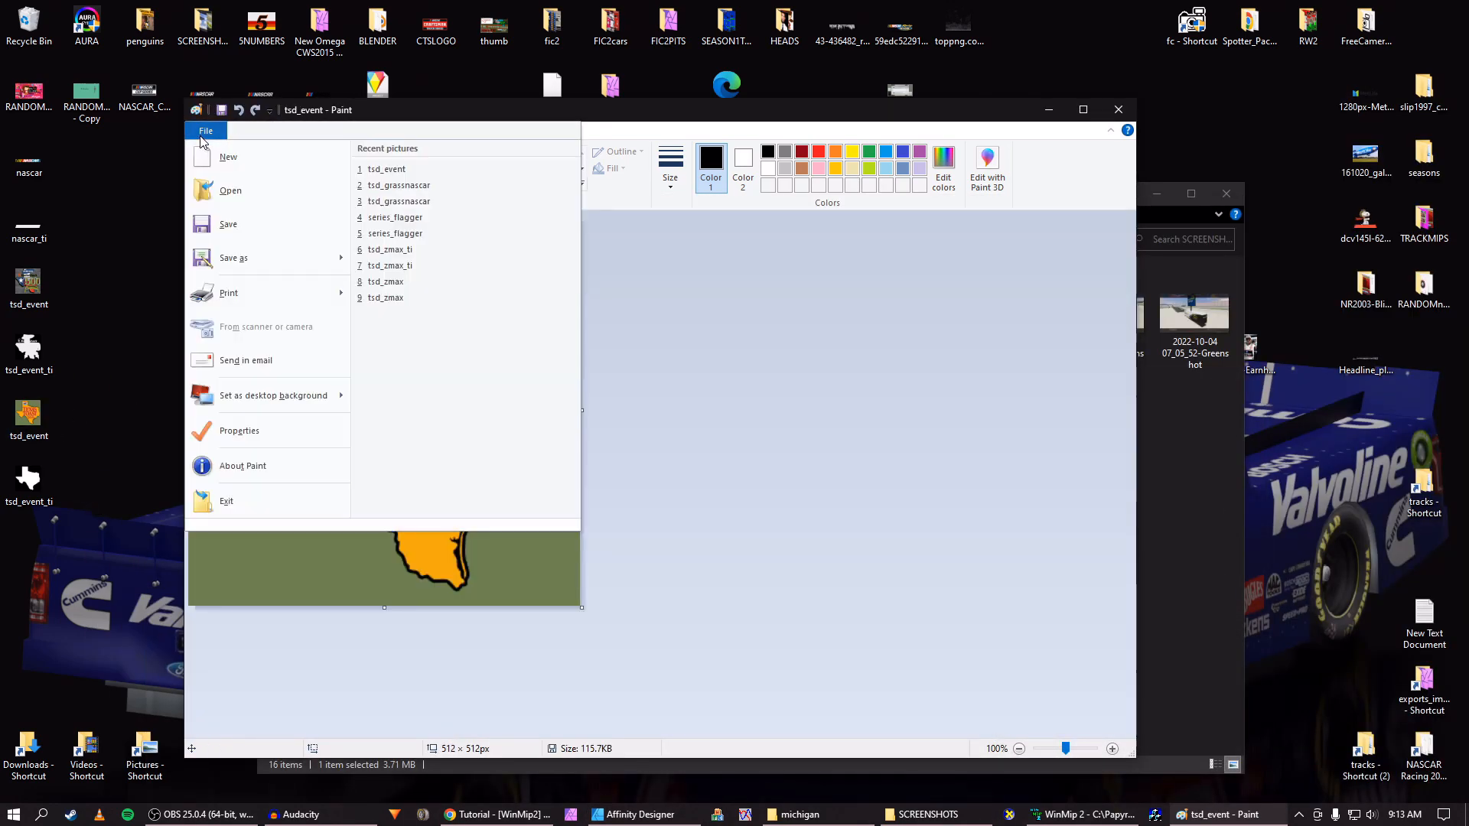
mouse_move(307, 258)
left_click(383, 261)
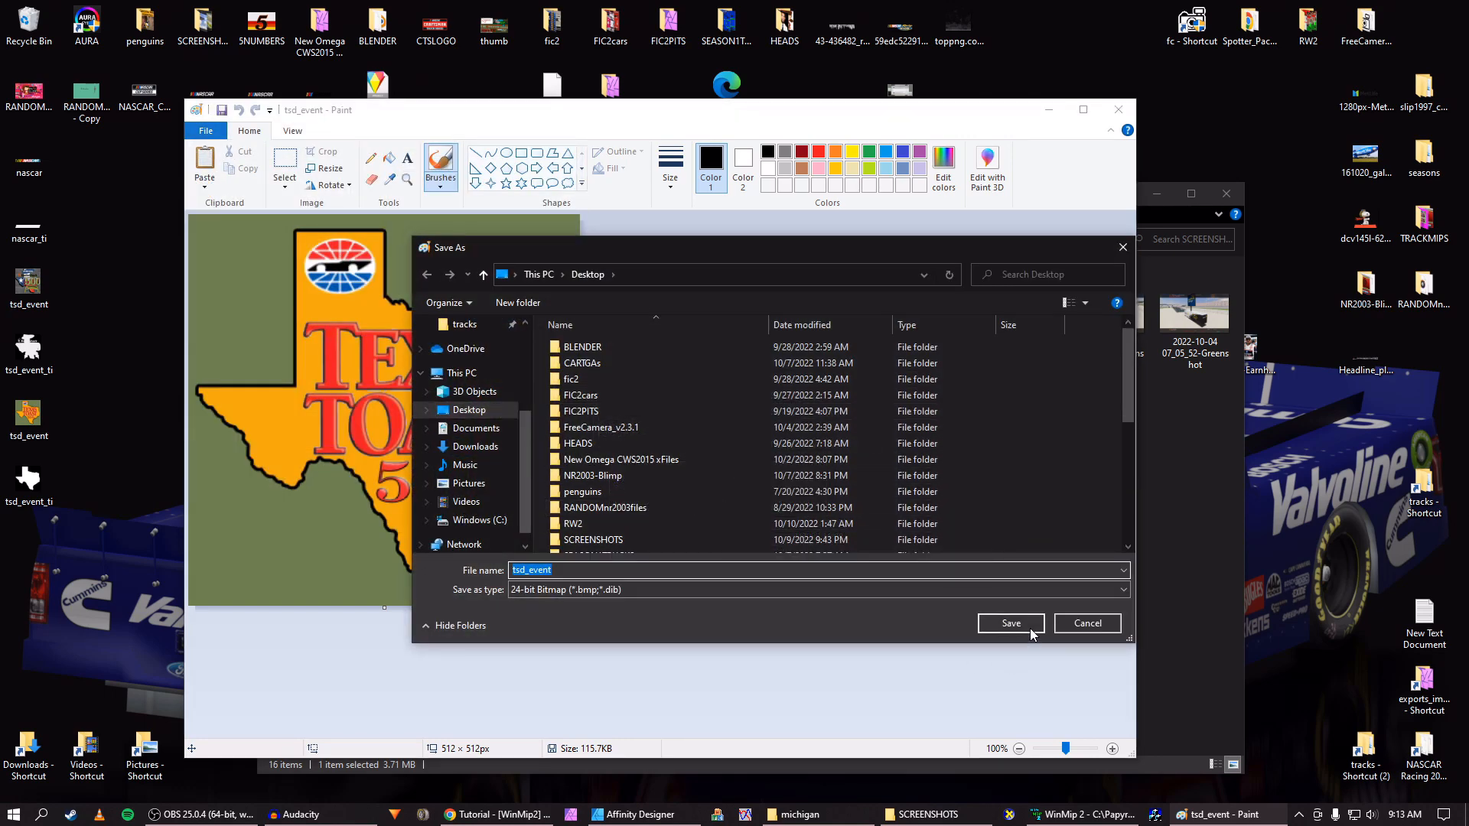
left_click(1012, 623)
left_click(771, 413)
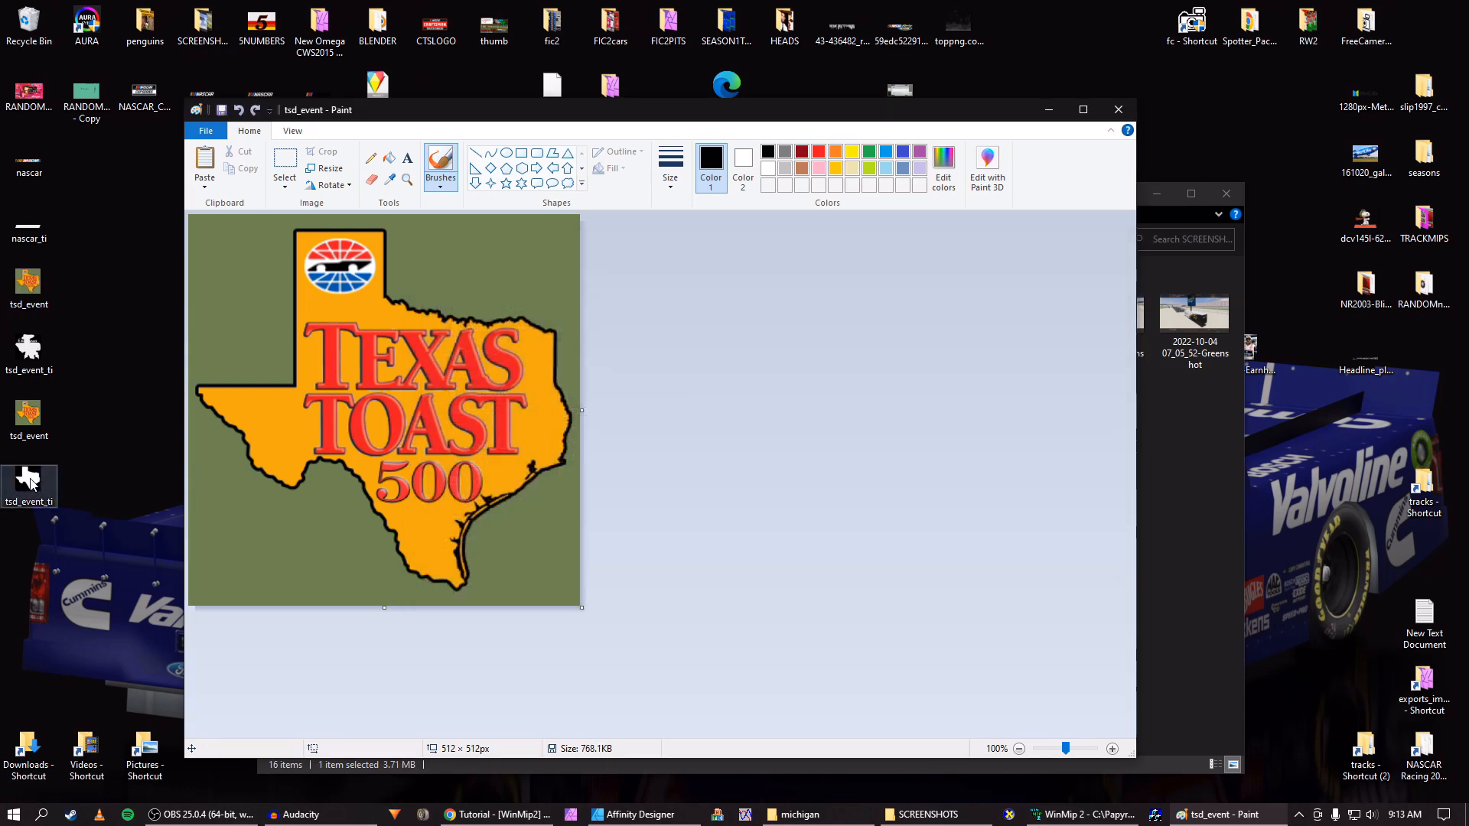
Open the exported tsd_event_ti PNG and save it as a 24-bit bitmap over the existing tsd_event_ti.bmp on the Desktop
left_click_drag(37, 473, 370, 383)
left_click(204, 136)
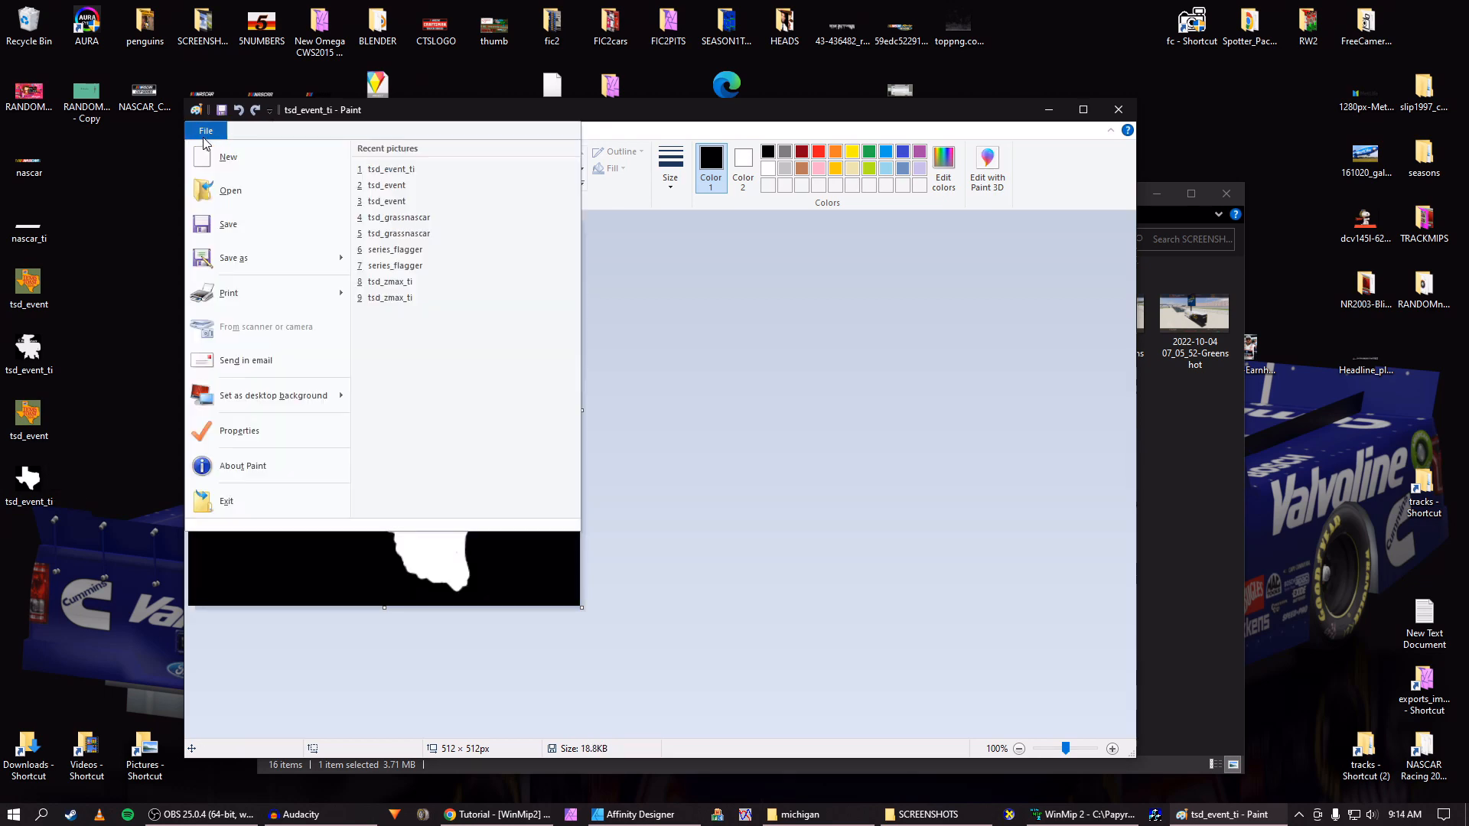
mouse_move(260, 260)
left_click(429, 262)
key("Return")
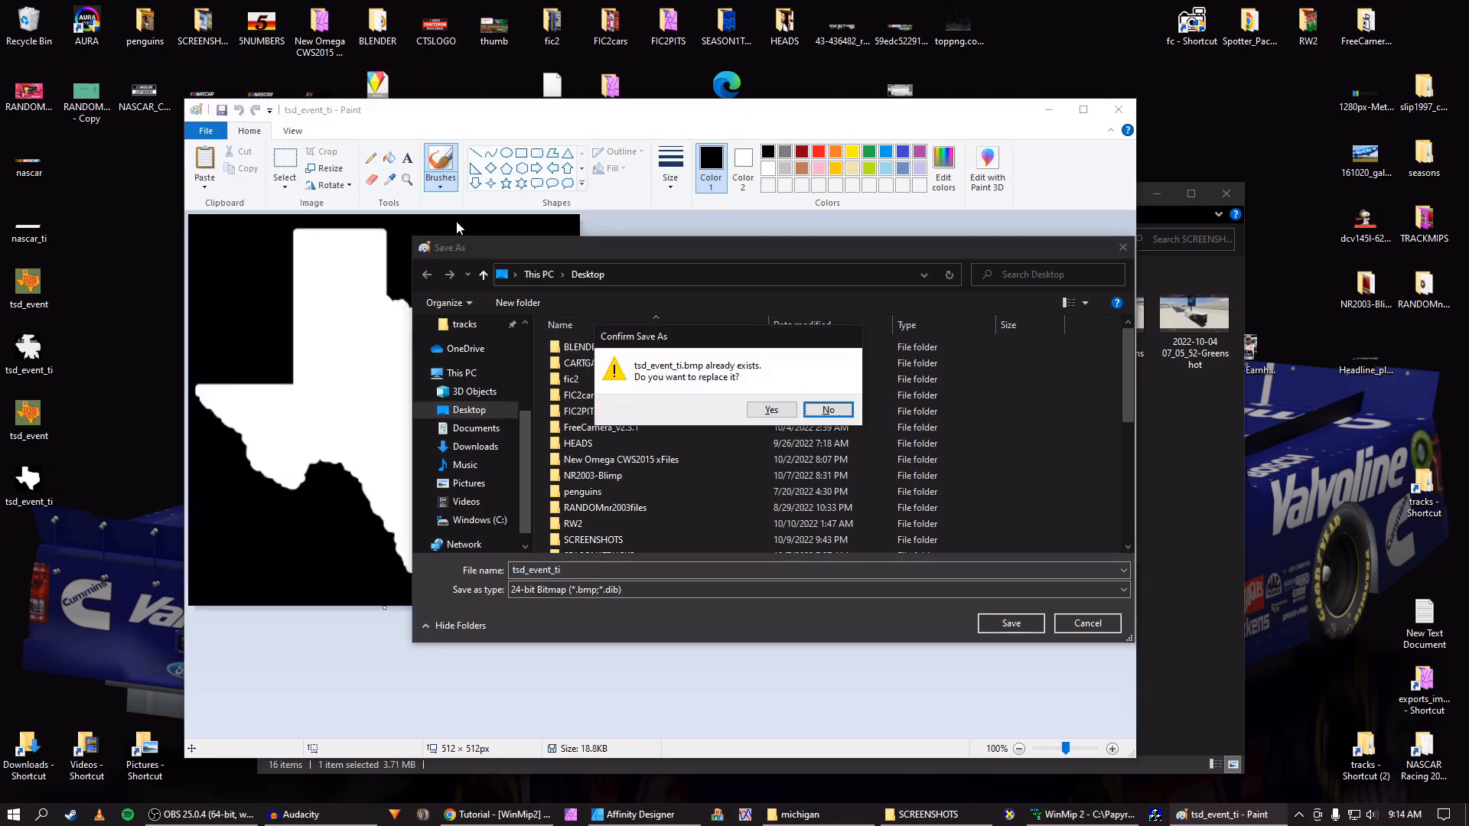
left_click(791, 413)
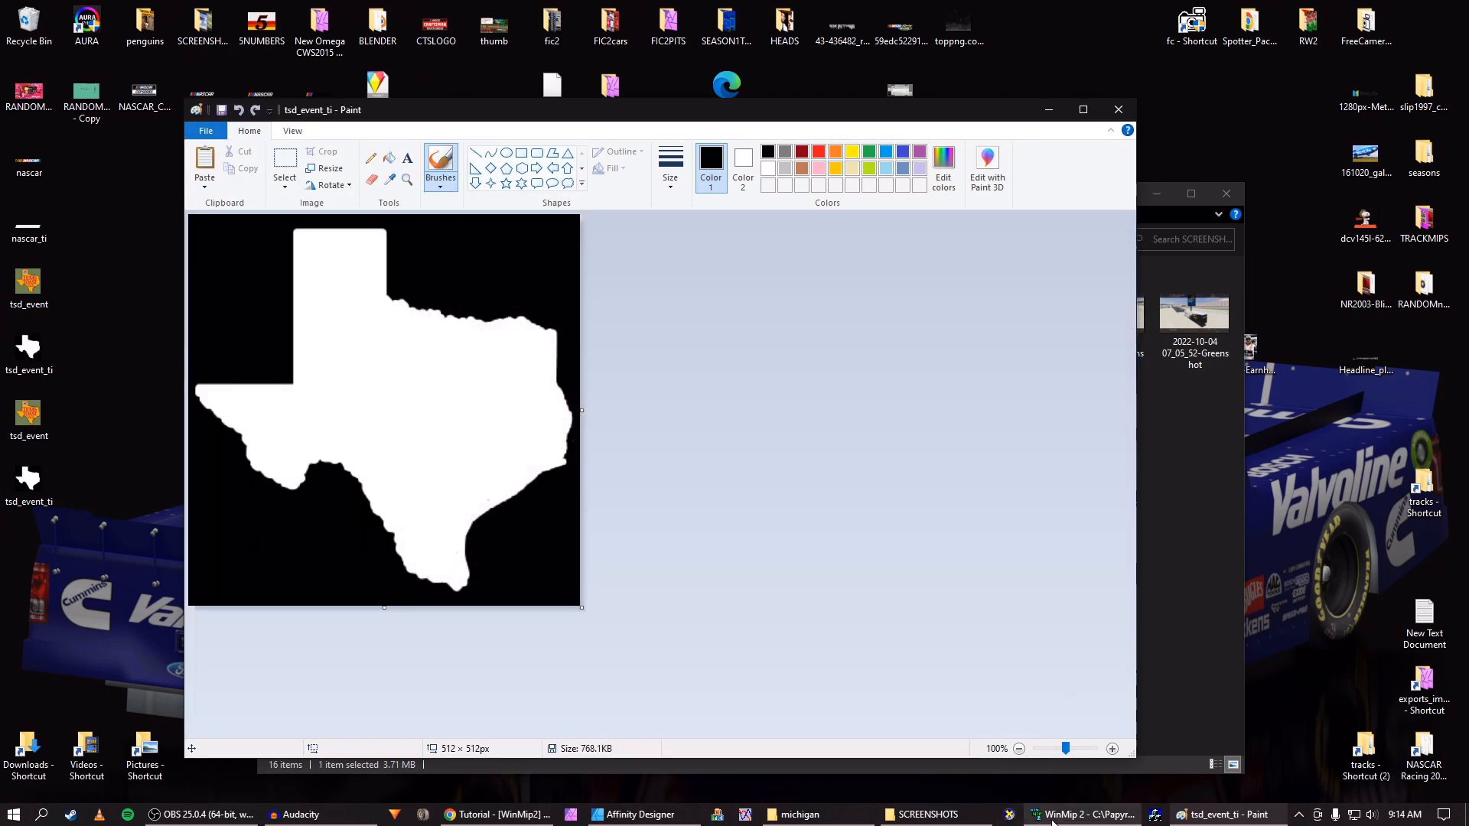
Switch to WinMip 2, close the previous image and open the tsd_event and tsd_event_ti bitmaps together from the Desktop
left_click(1080, 814)
left_click(672, 200)
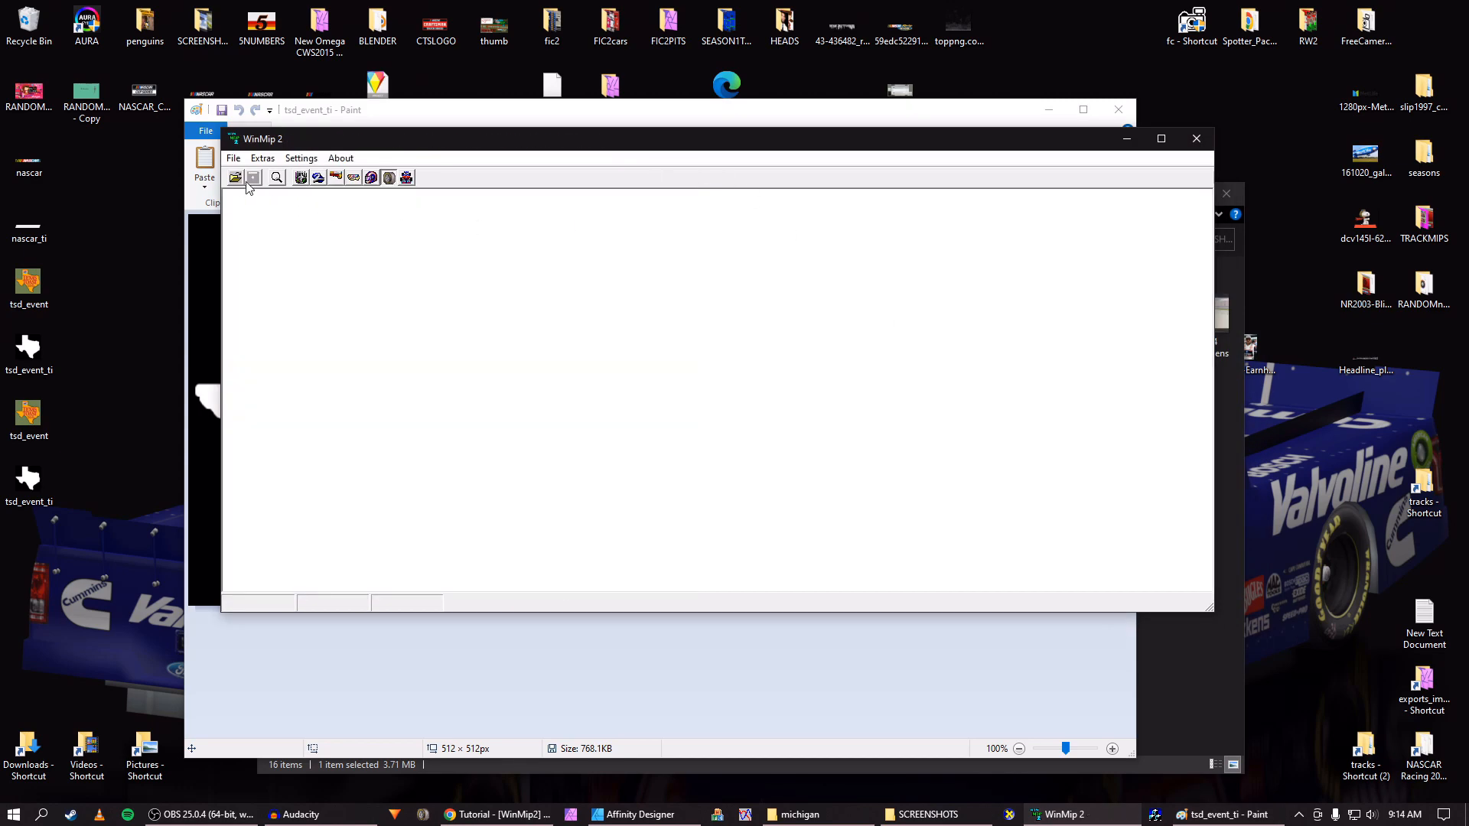
left_click(235, 177)
scroll(459, 352, "down", 1)
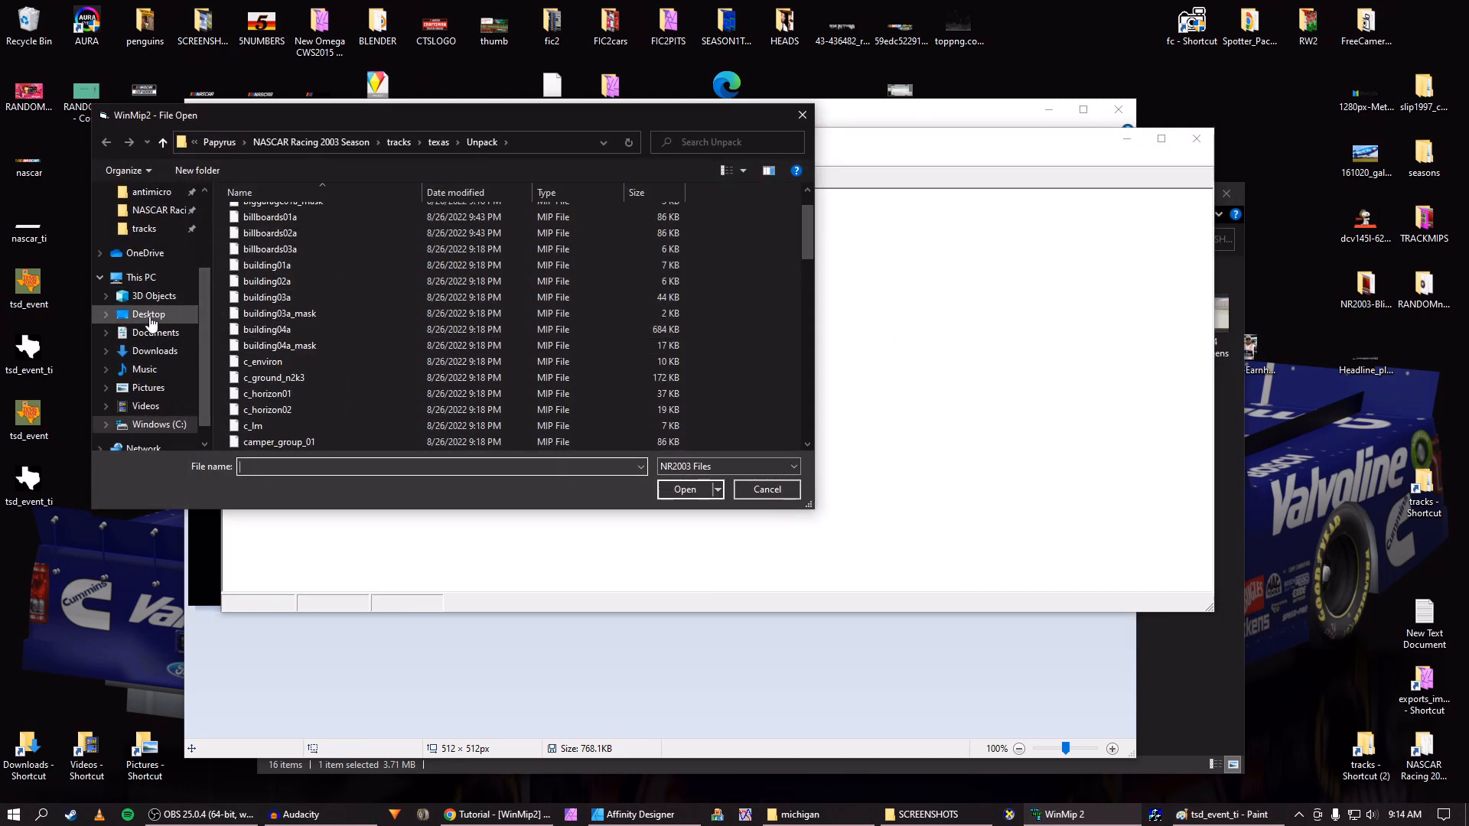
left_click(148, 314)
scroll(316, 381, "down", 1)
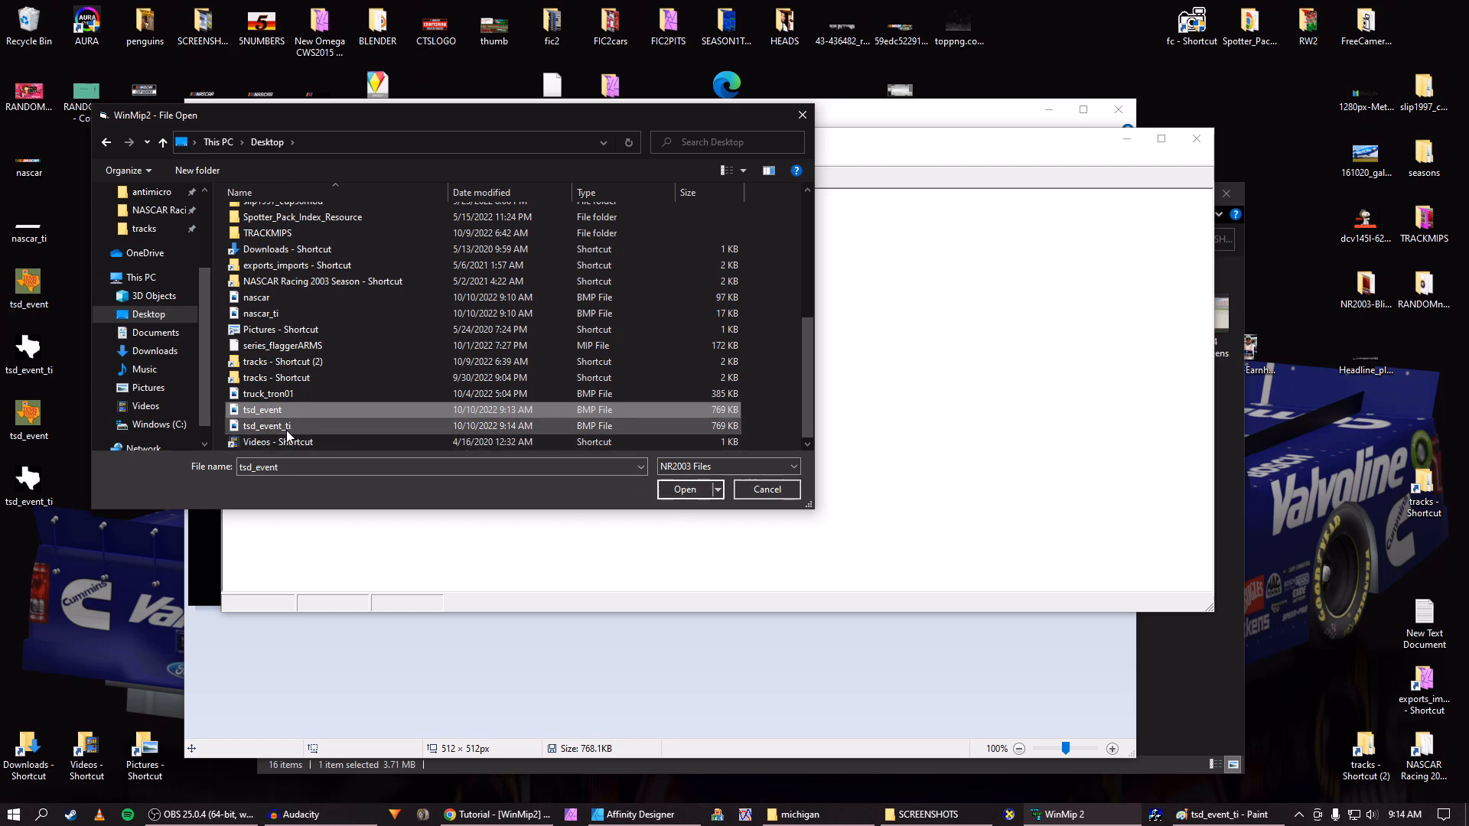
left_click(666, 490)
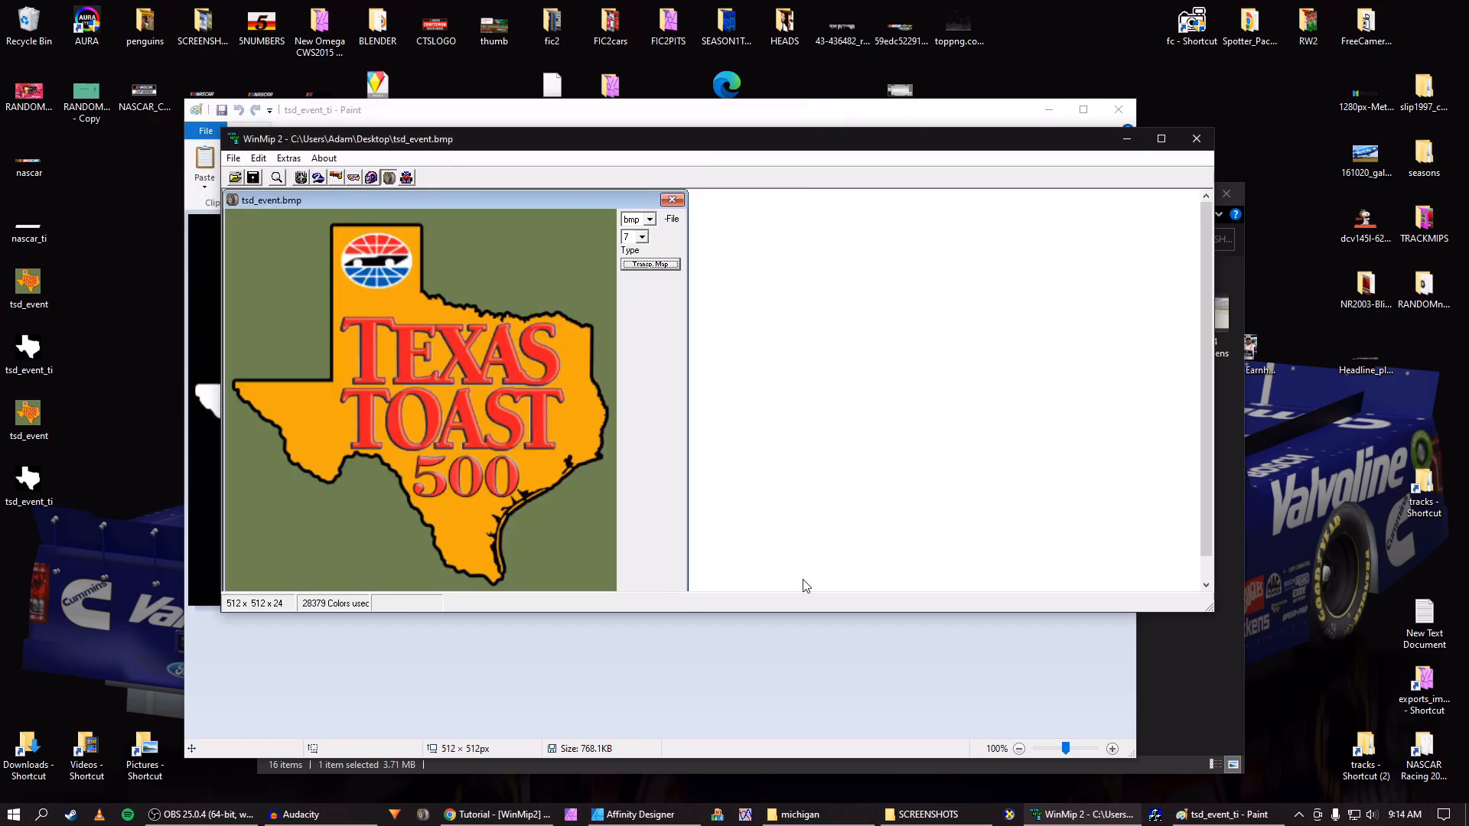
Convert tsd_event to a mip file with type 11 and priority 3, and save it to the Desktop
left_click_drag(1180, 612, 1179, 663)
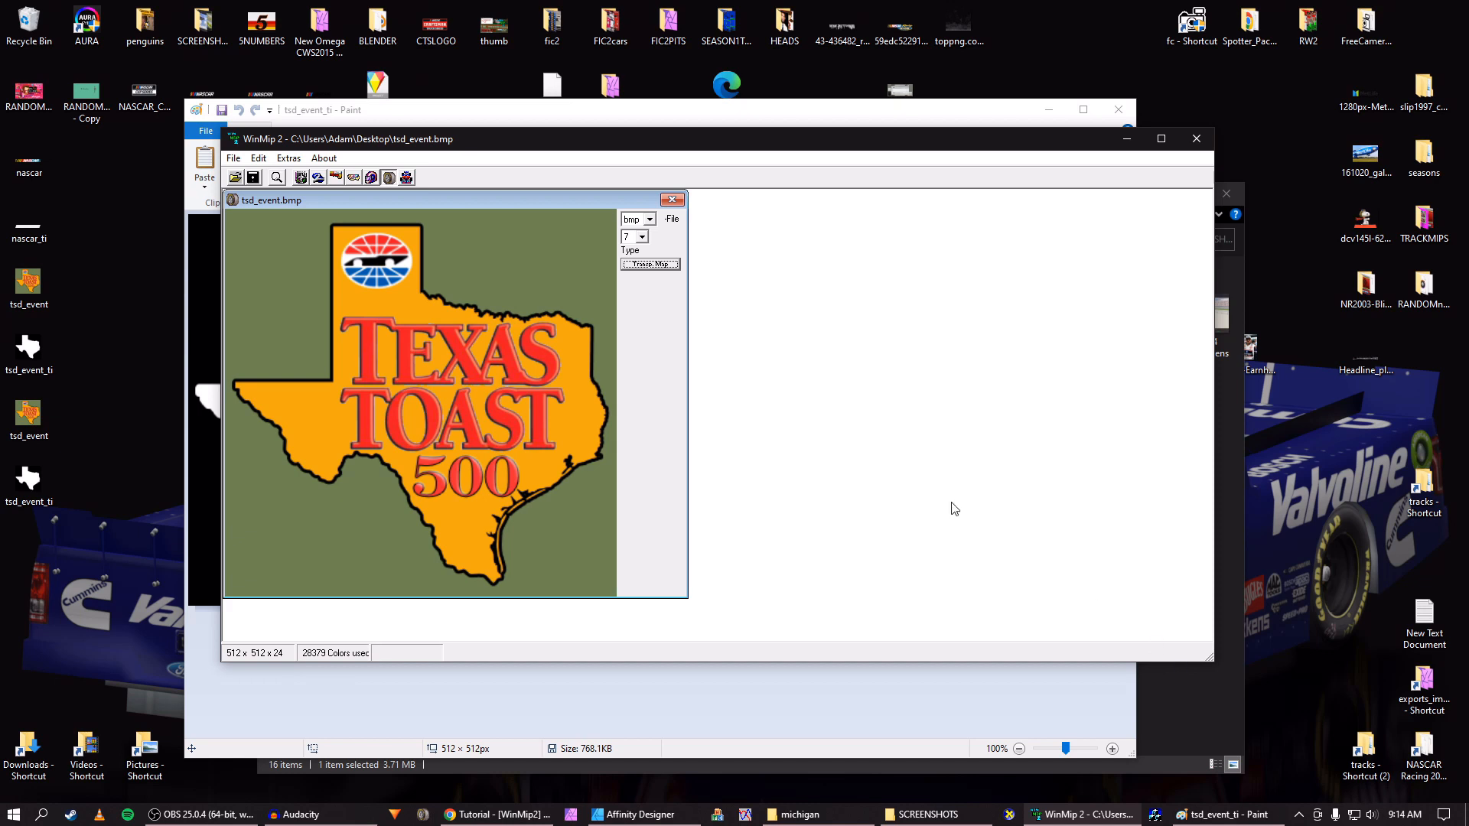
left_click(649, 219)
left_click(630, 253)
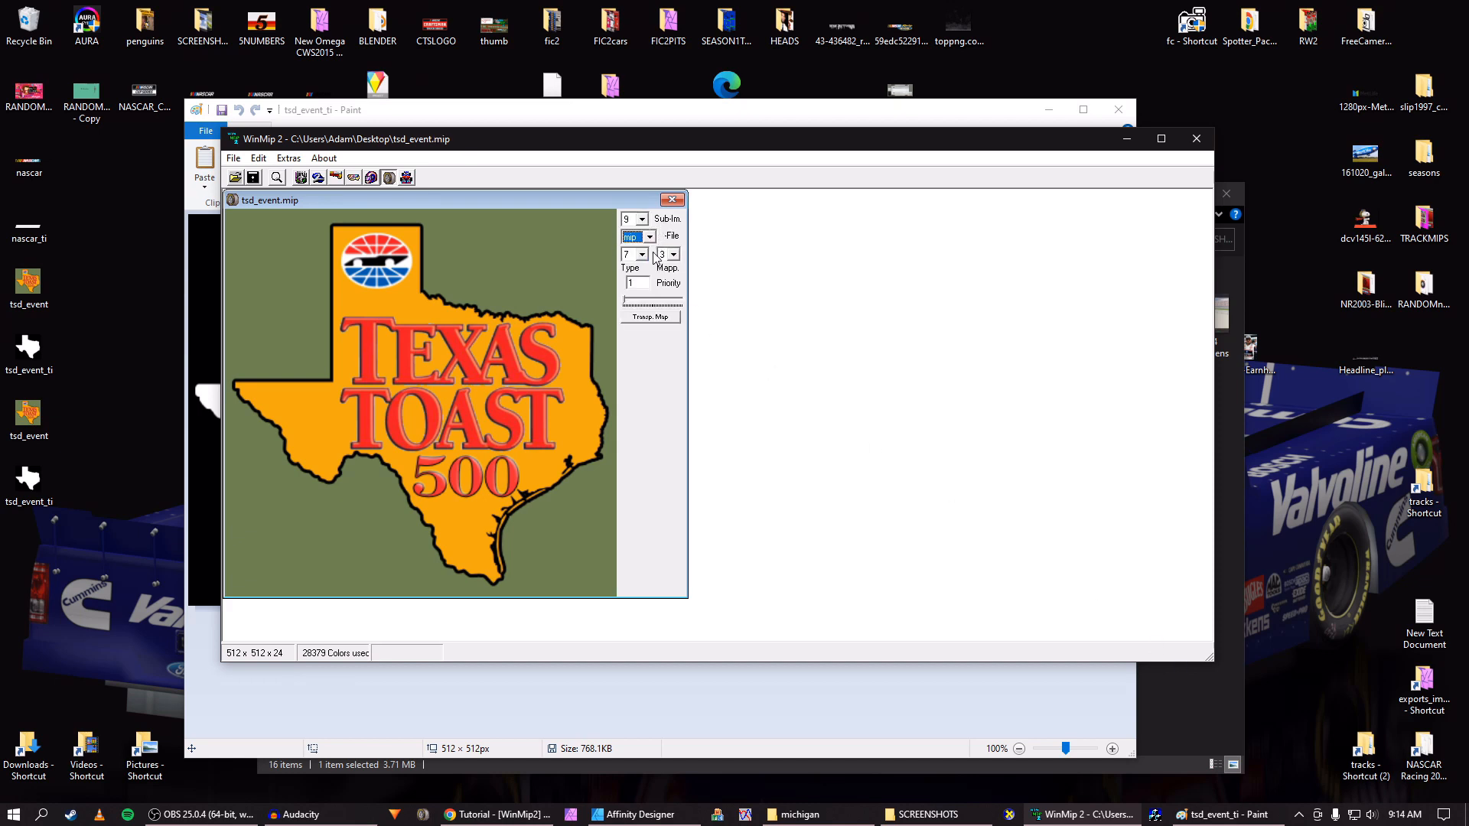
left_click(642, 254)
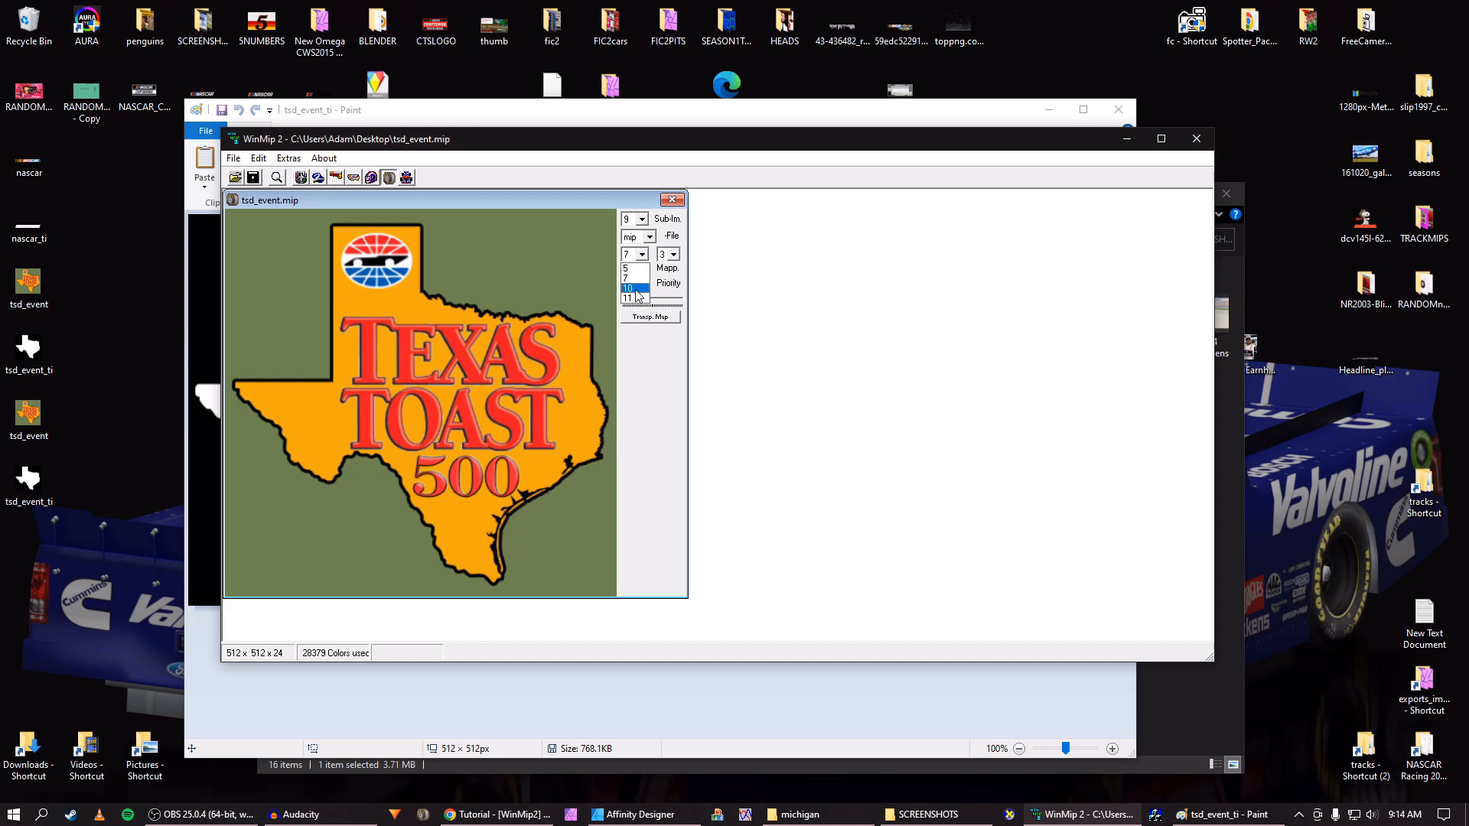
left_click(635, 288)
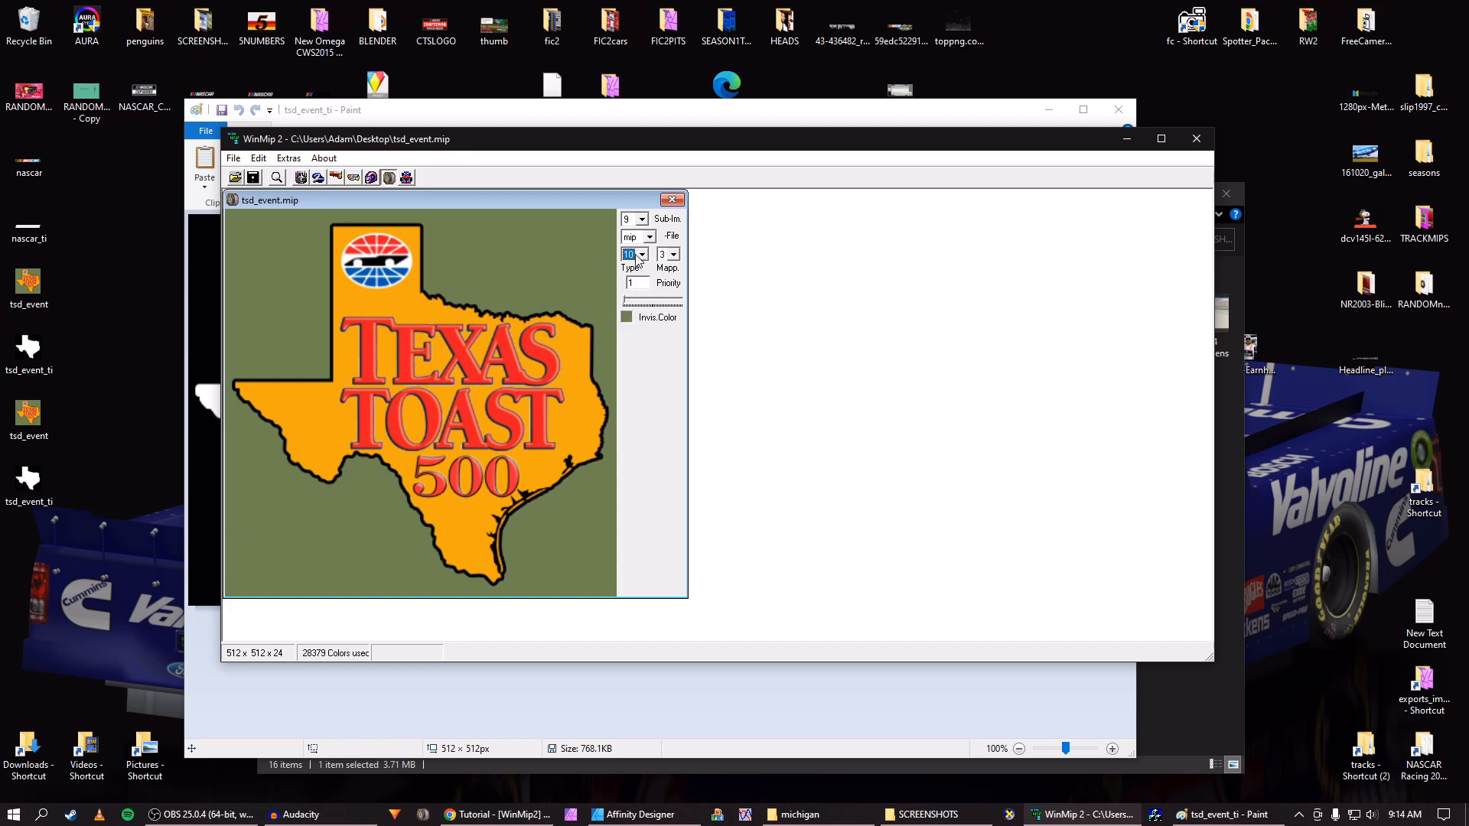
left_click(642, 255)
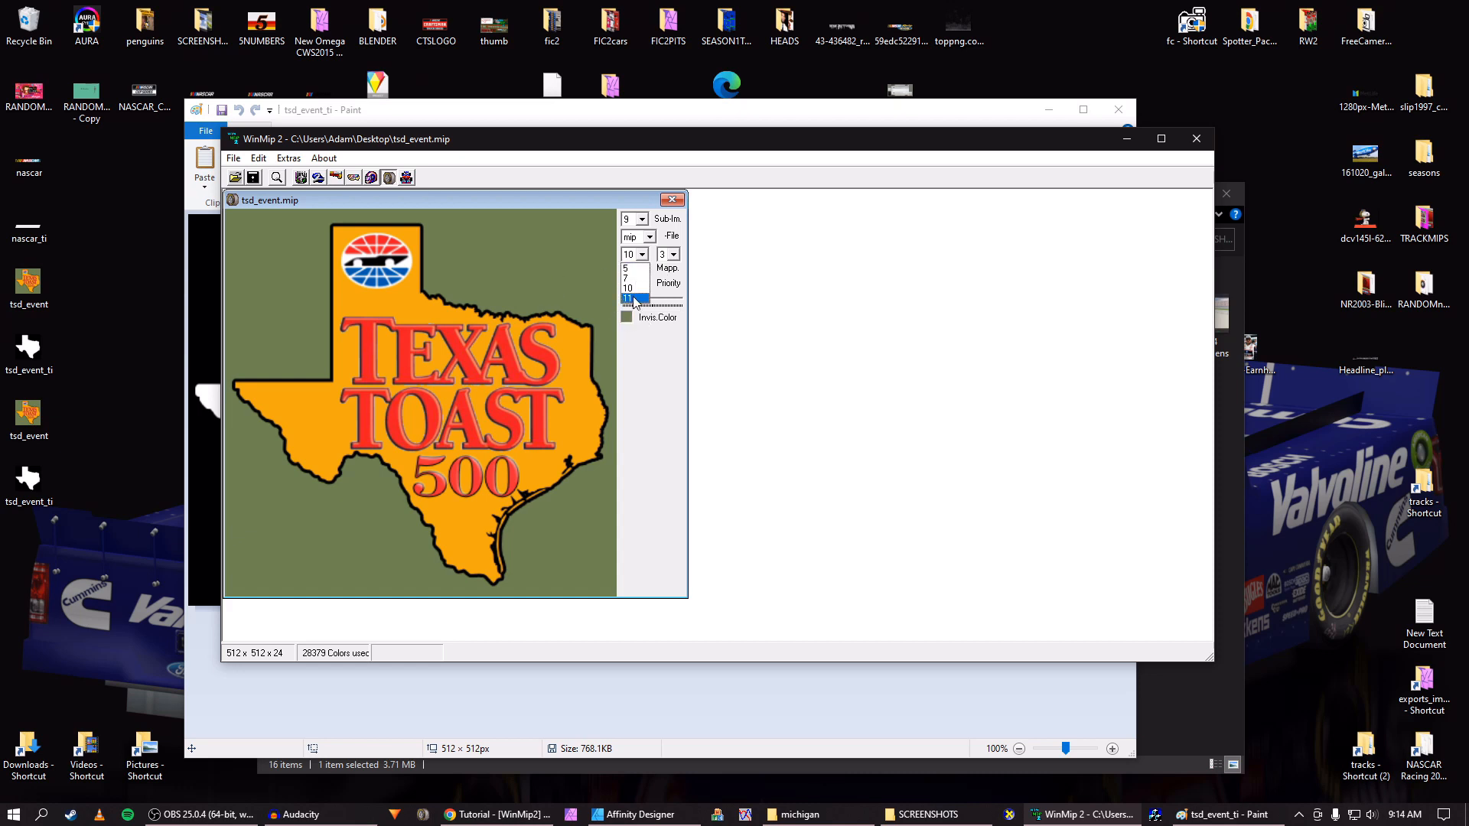
left_click(635, 298)
left_click(645, 283)
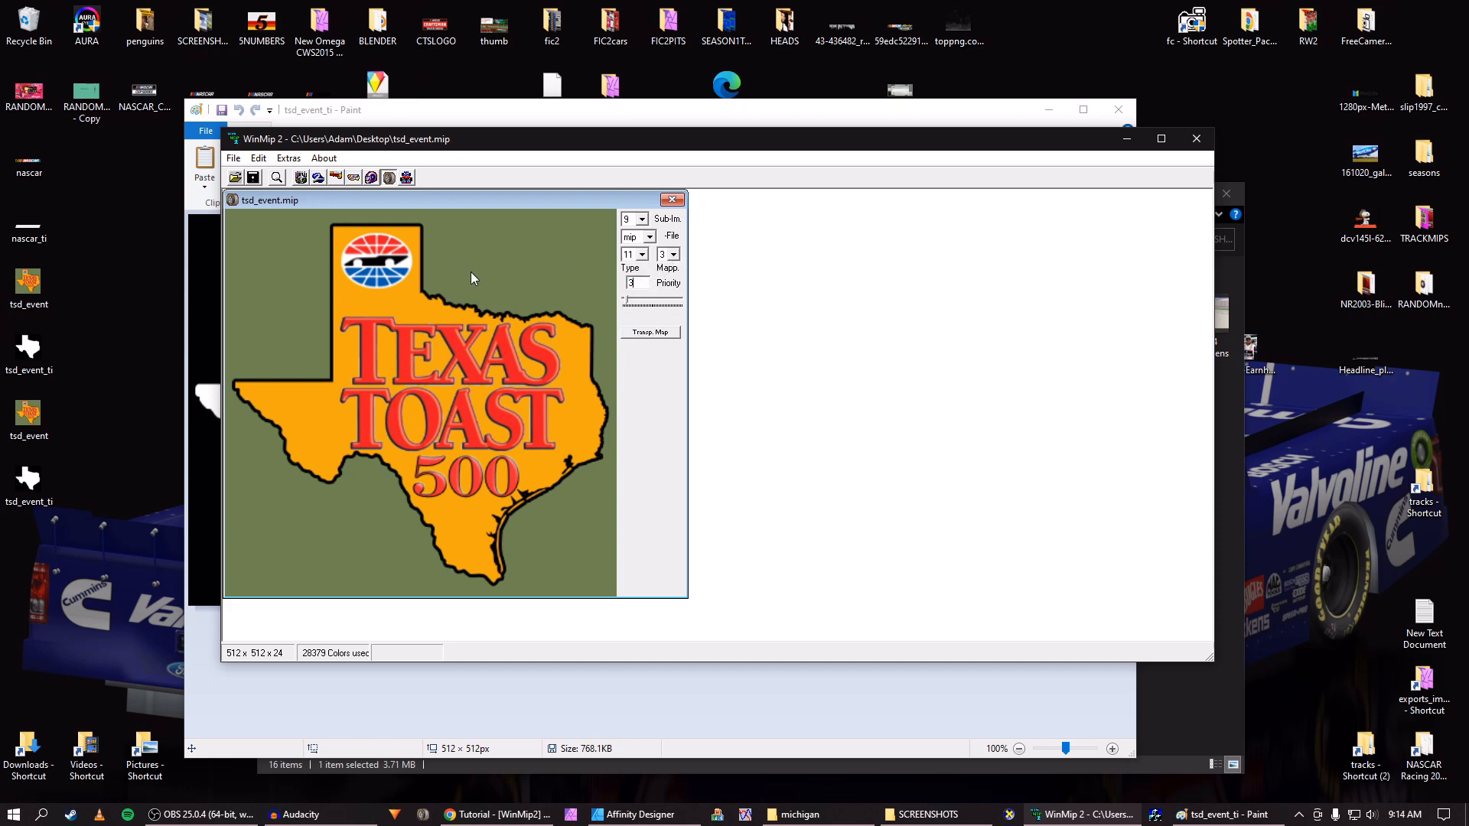
left_click(254, 178)
Copy the tsd_event mip file from the Desktop into the texas folder of the NASCAR Racing 2003 Season tracks
left_click(38, 547)
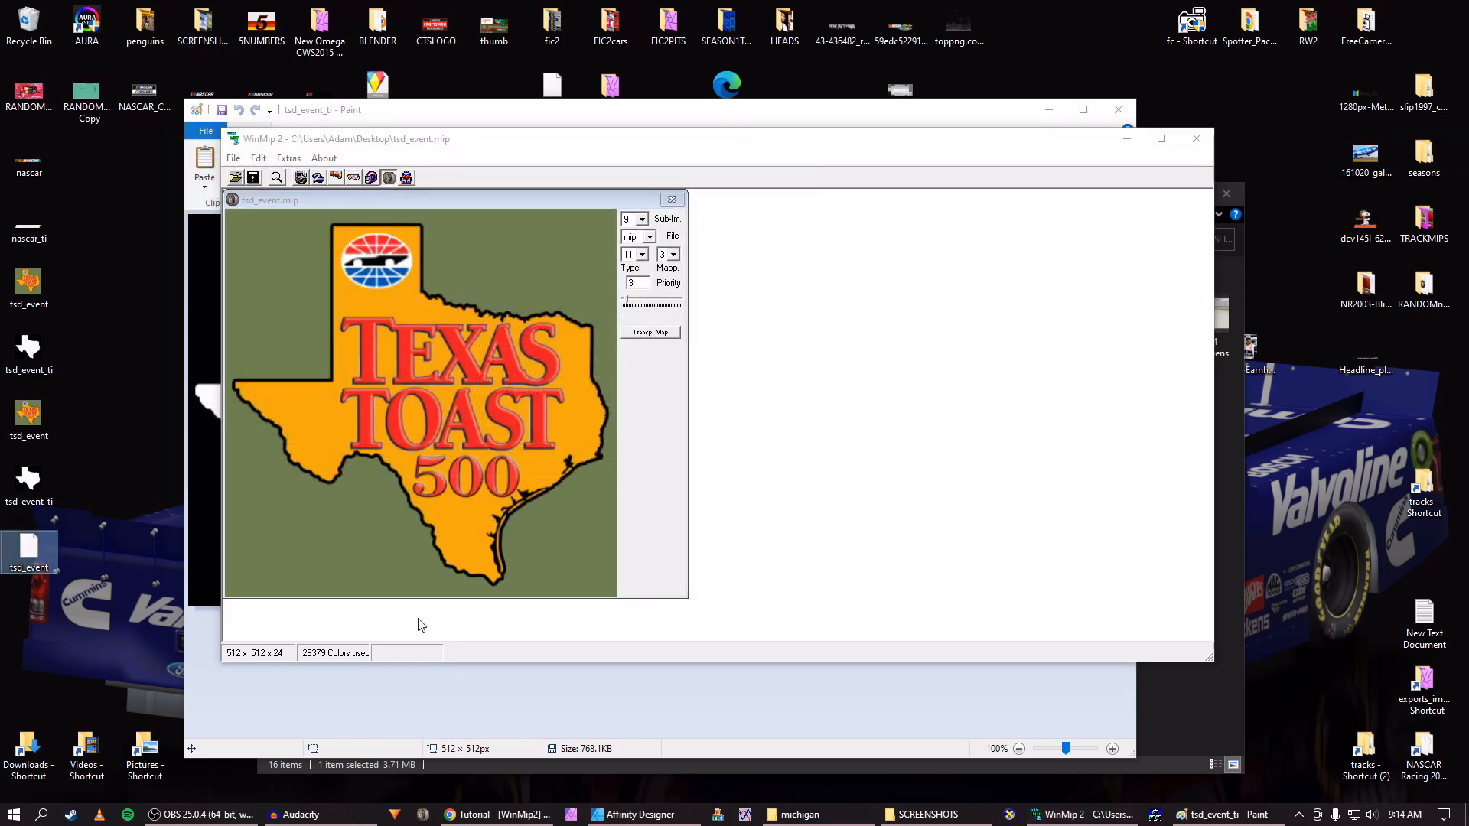
double_click(1423, 746)
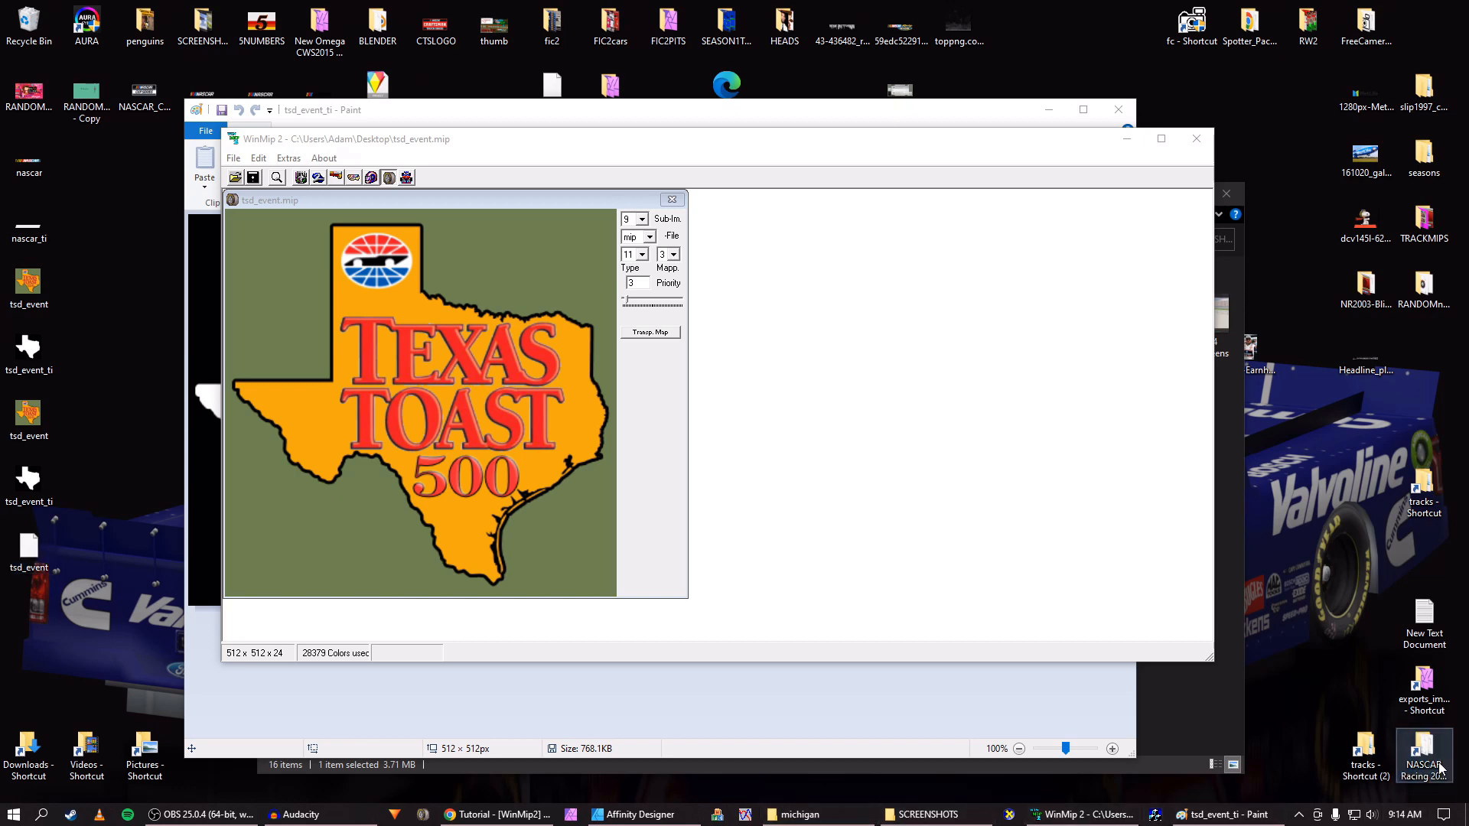
double_click(400, 461)
scroll(452, 581, "down", 10)
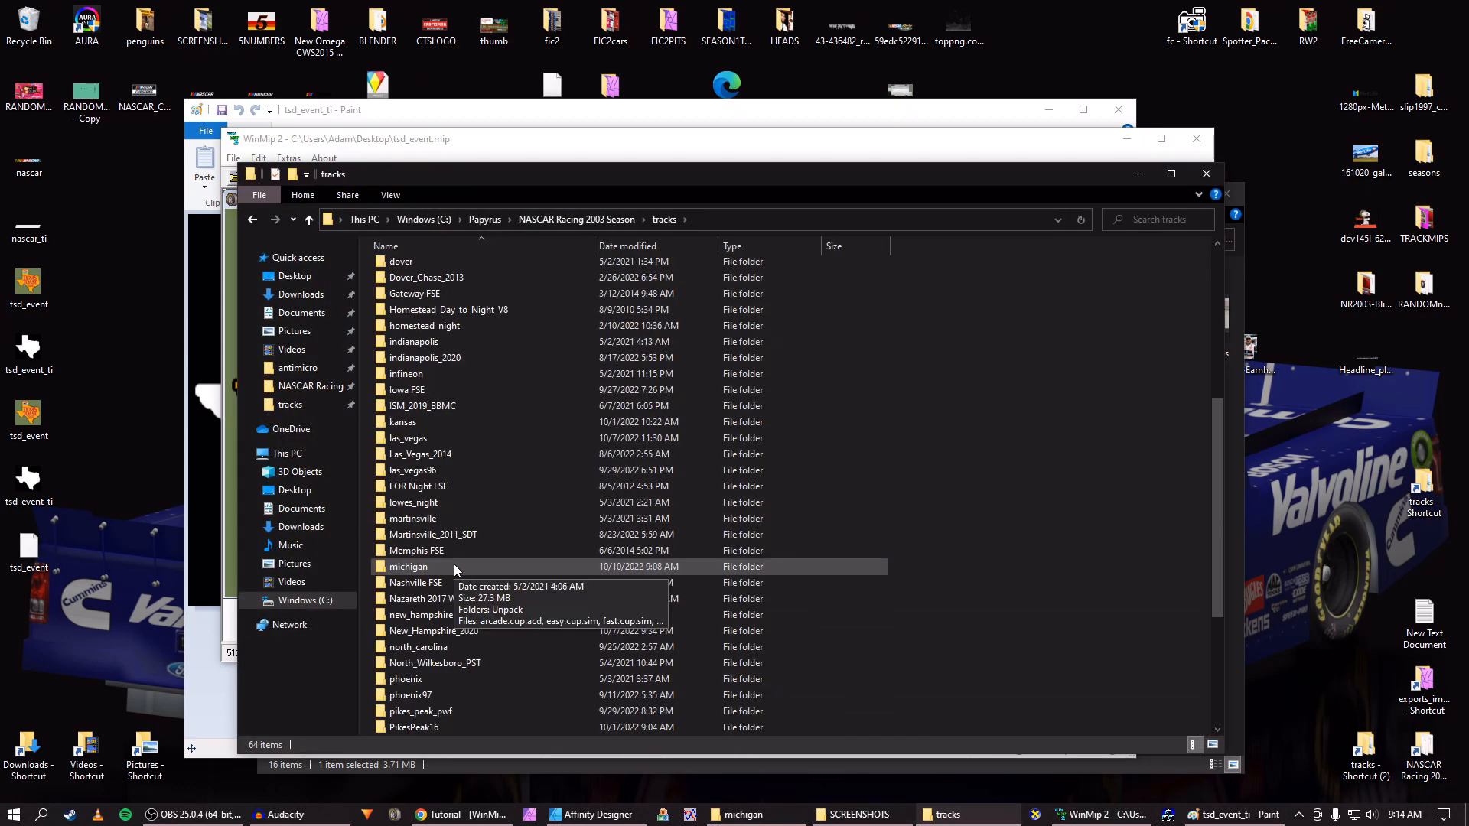
double_click(423, 679)
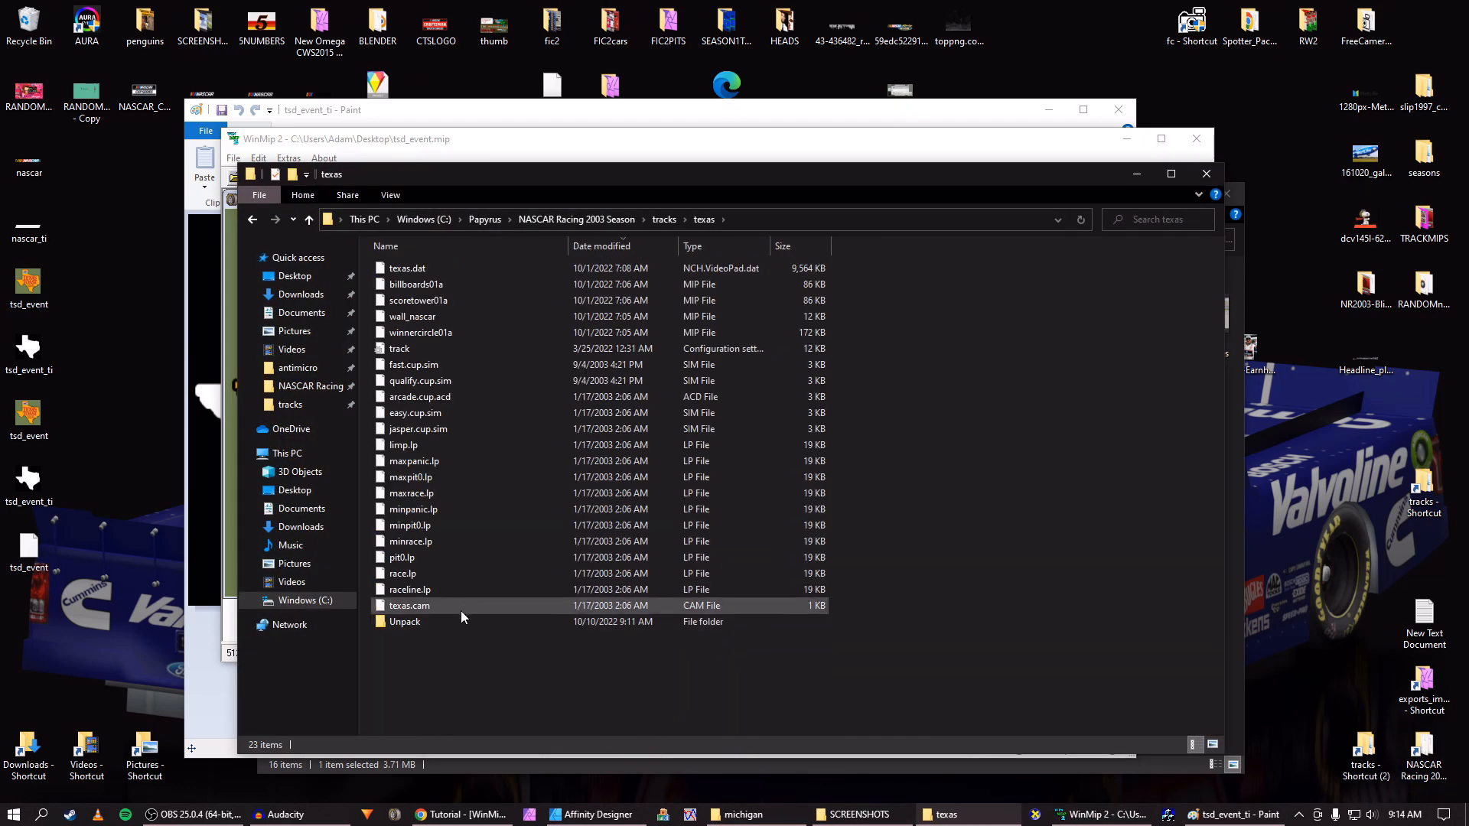
key("ctrl+v")
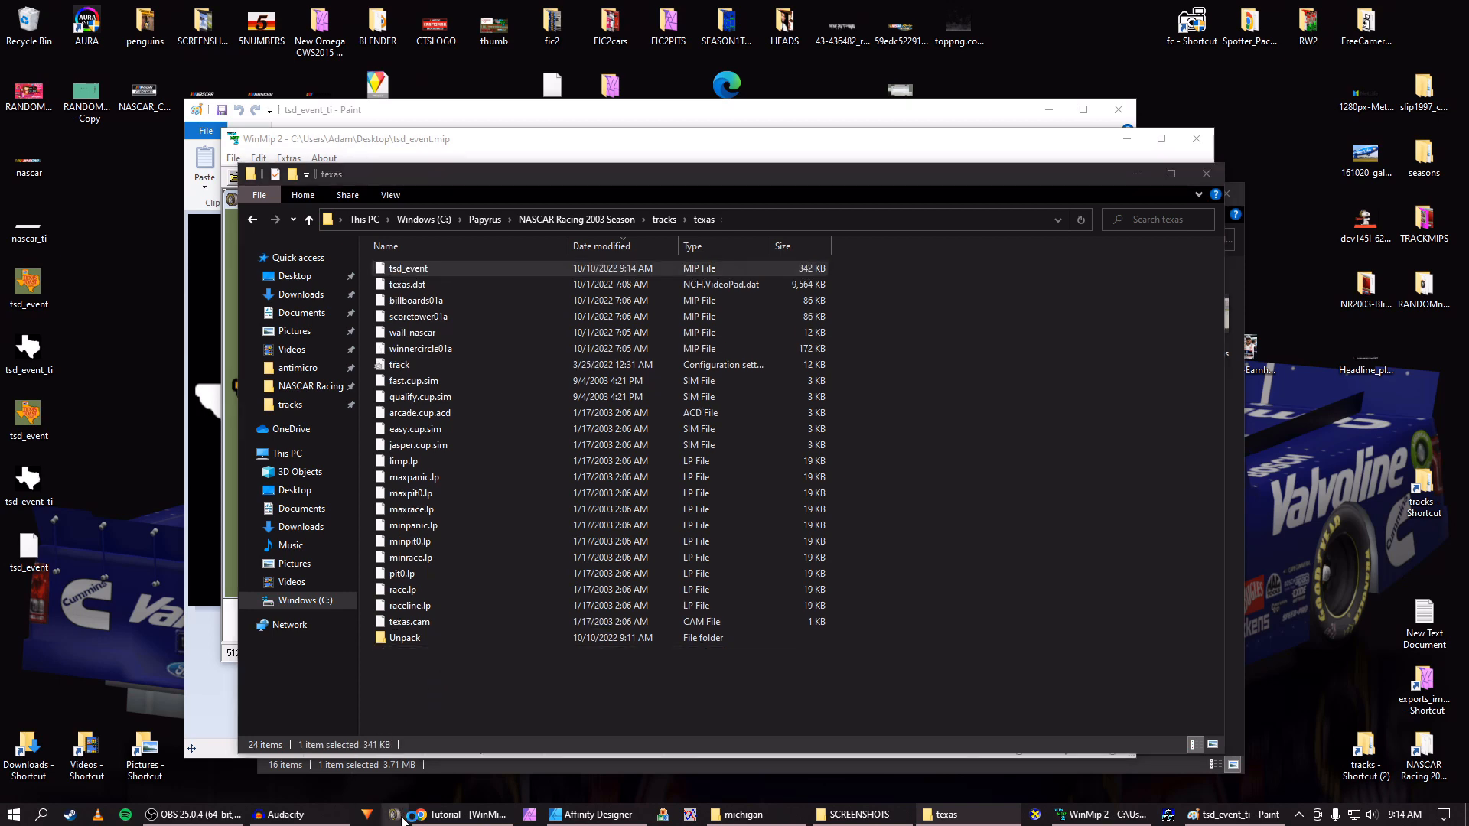
Launch NASCAR Racing 2003 Season, start a single race at Texas Motor Speedway and examine the infield grass logo full screen
left_click(396, 814)
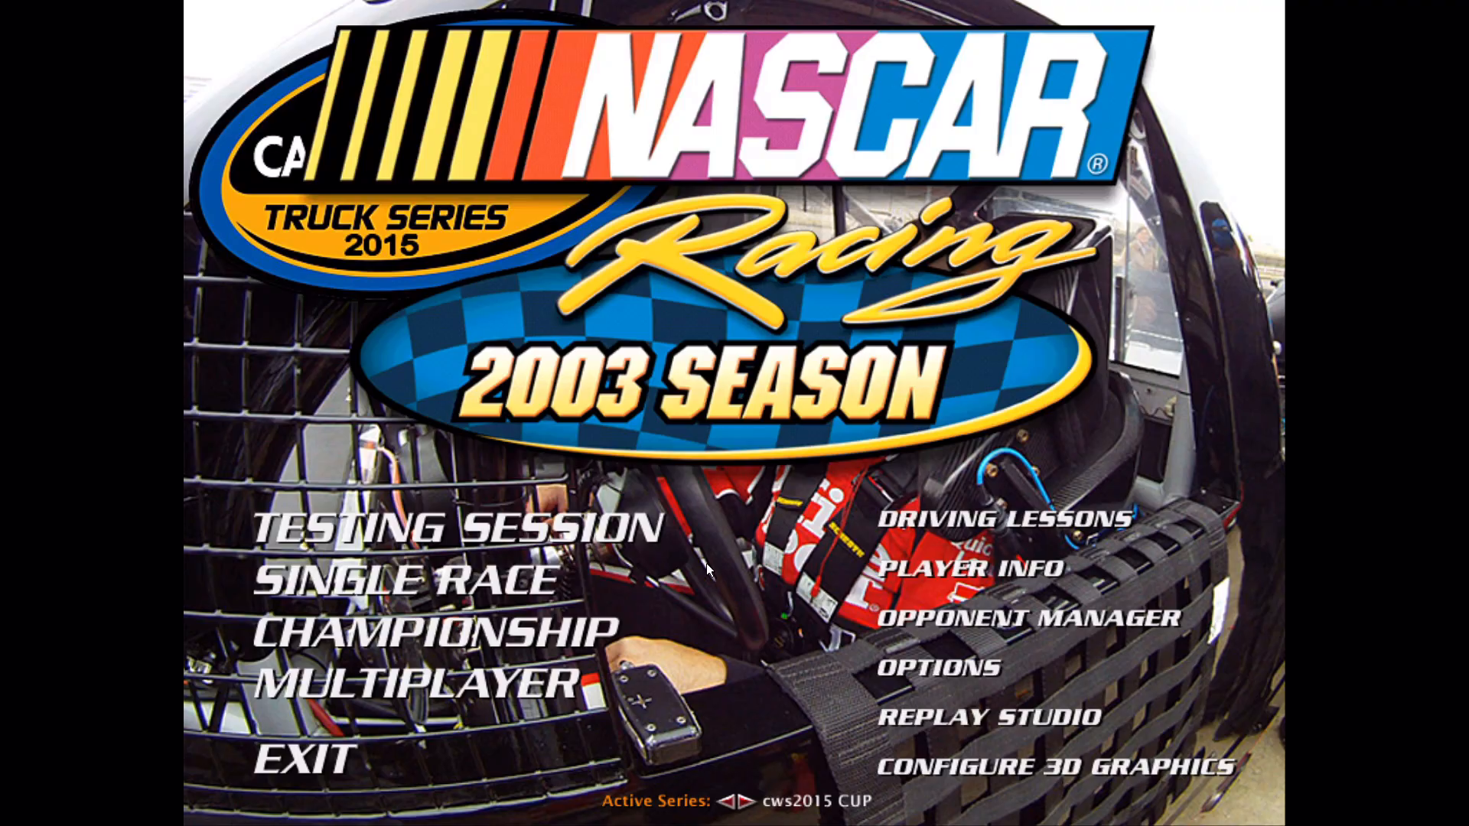
left_click(512, 572)
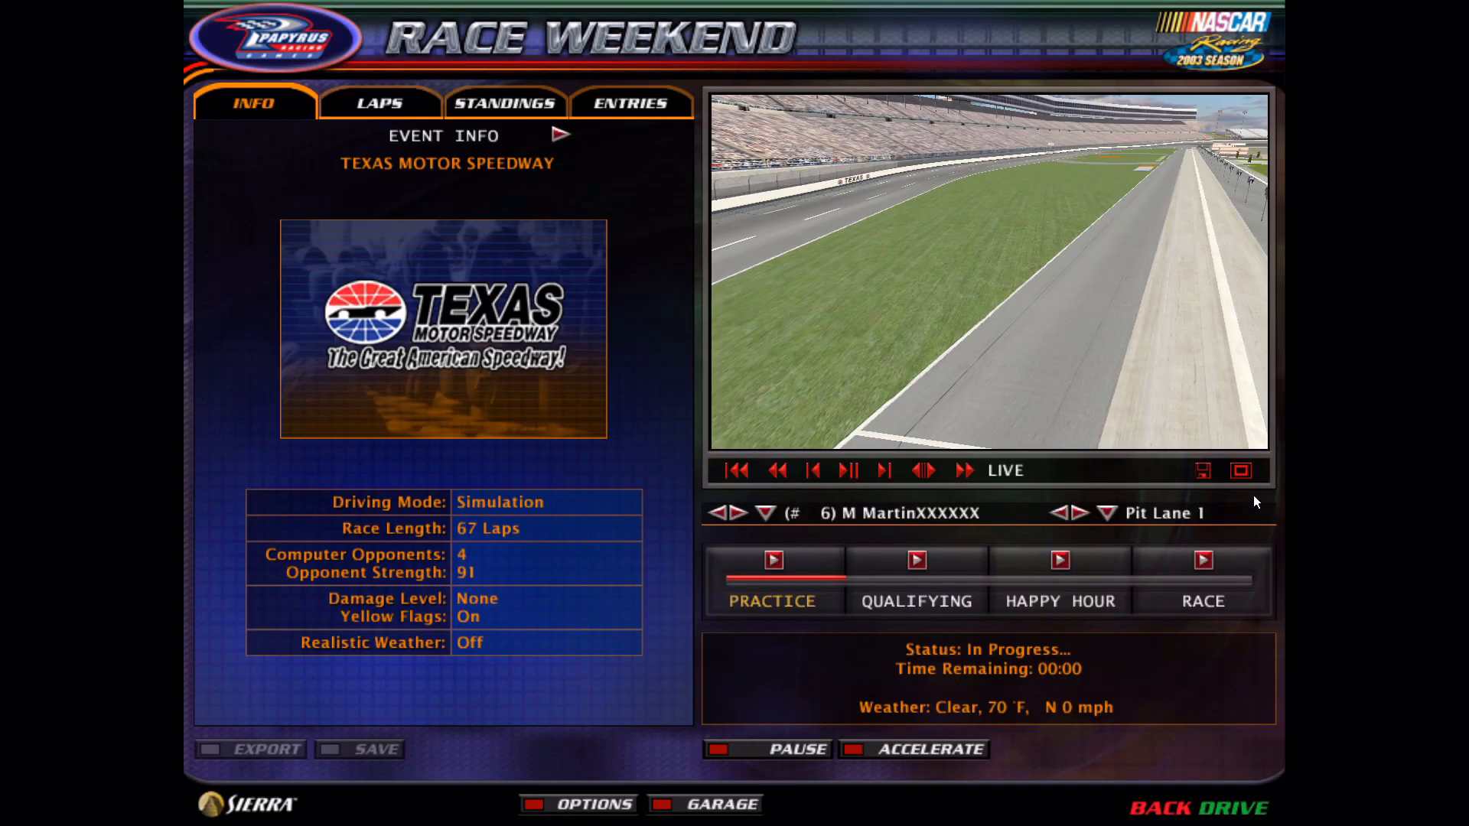
left_click(1243, 472)
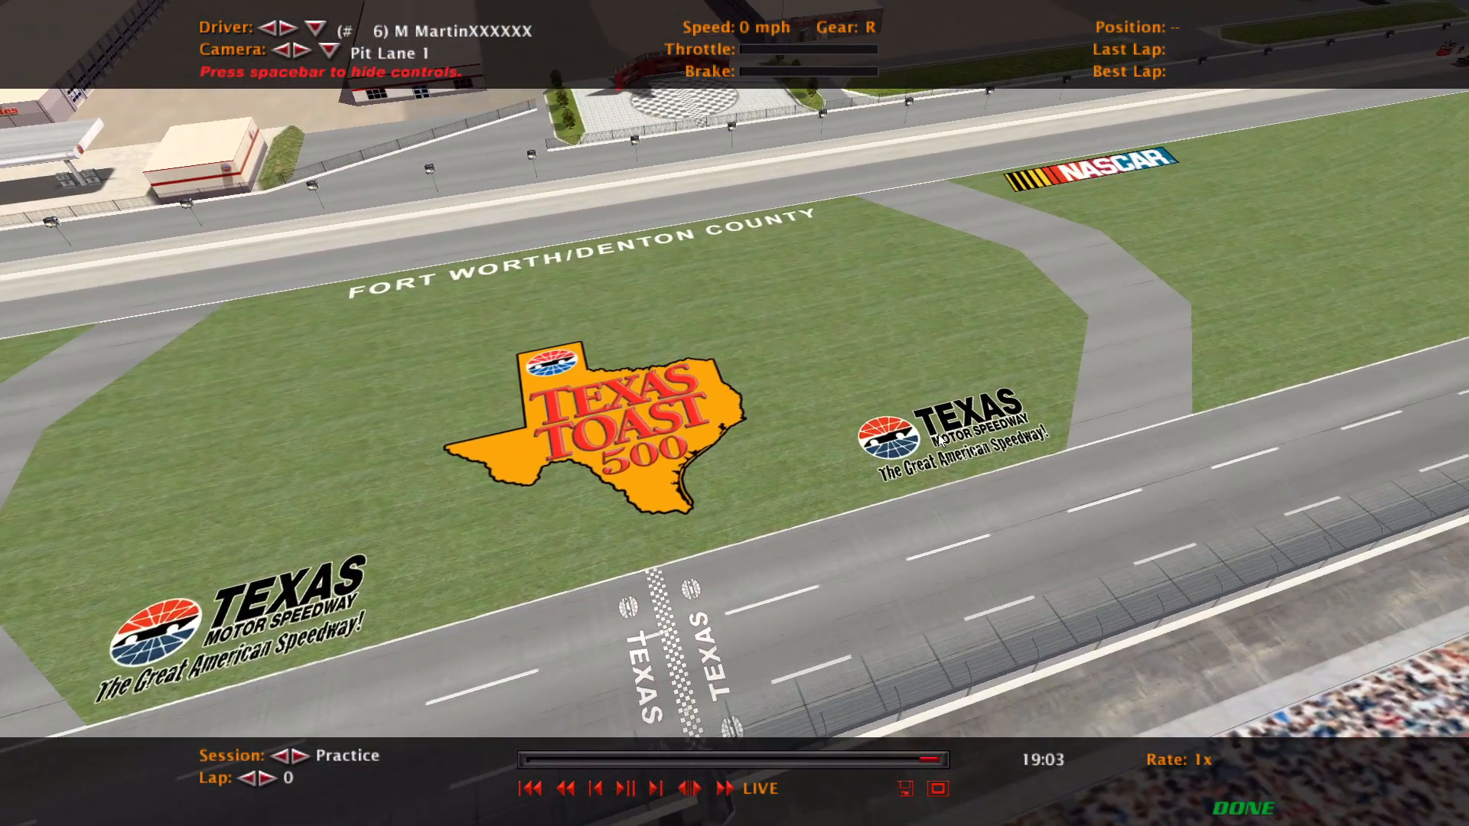
Abandon the Texas race and exit the game to return to the desktop
key("Escape")
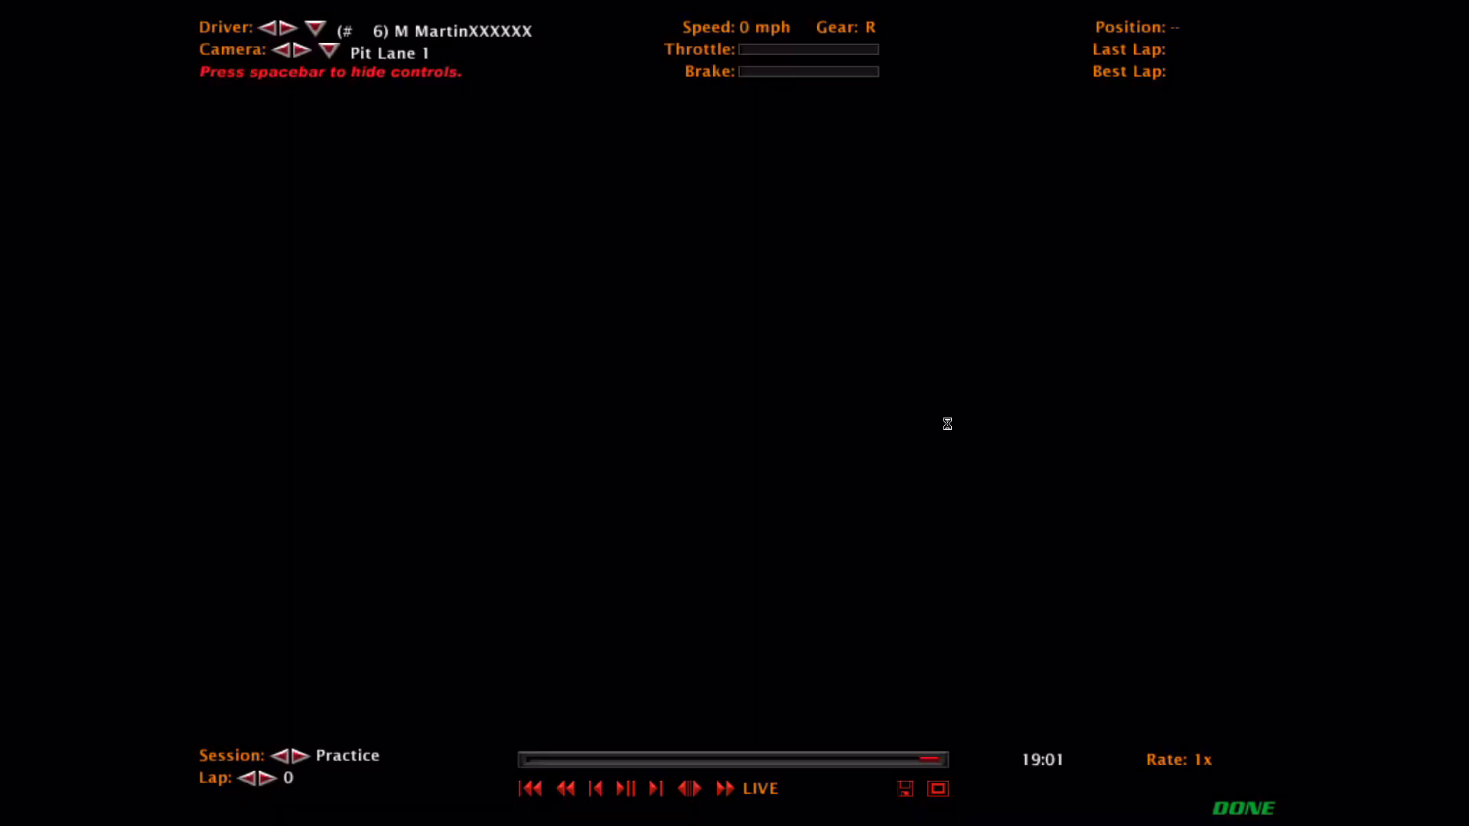
key("Escape")
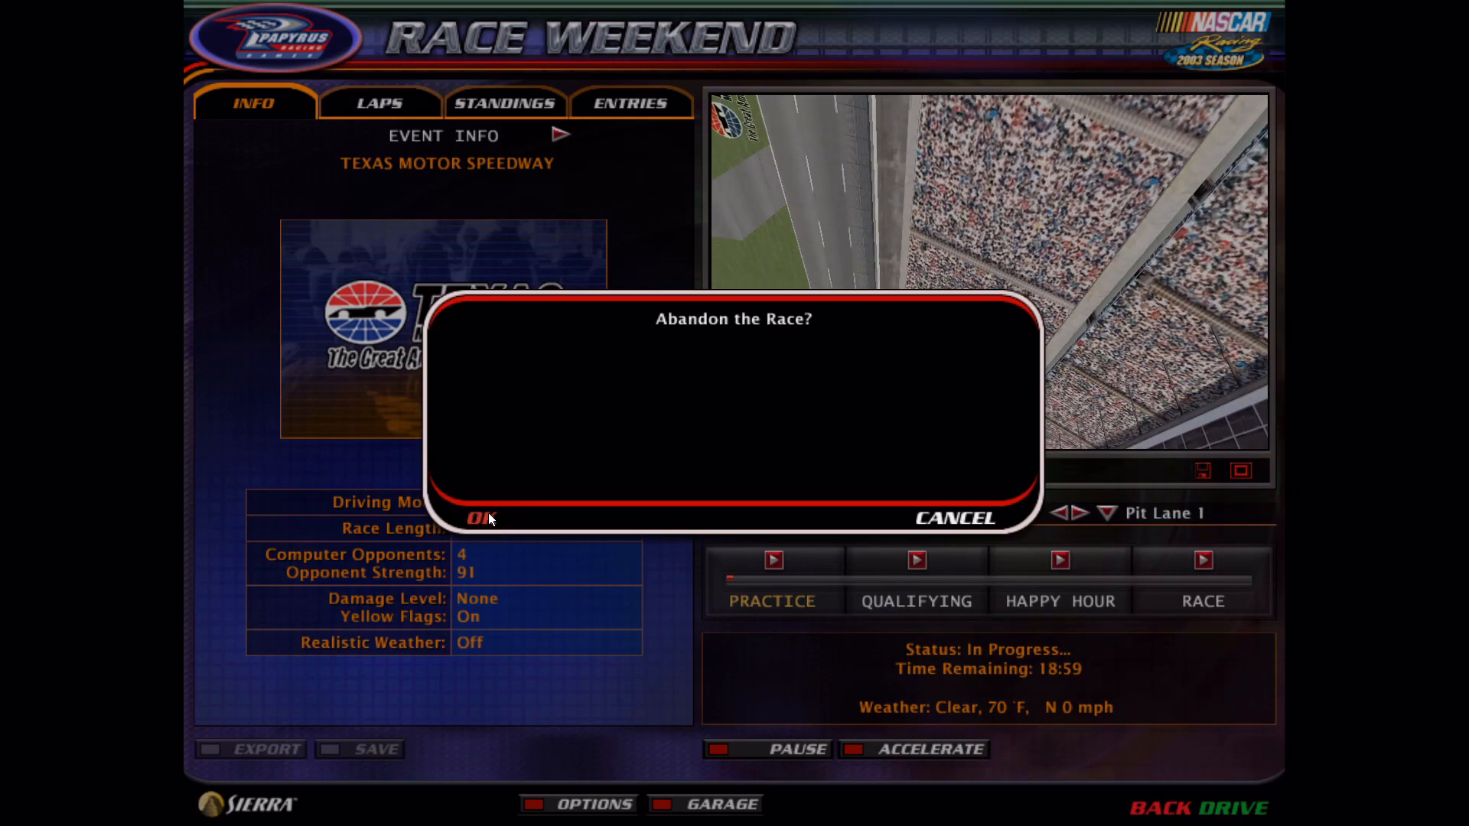
left_click(490, 515)
key("Escape")
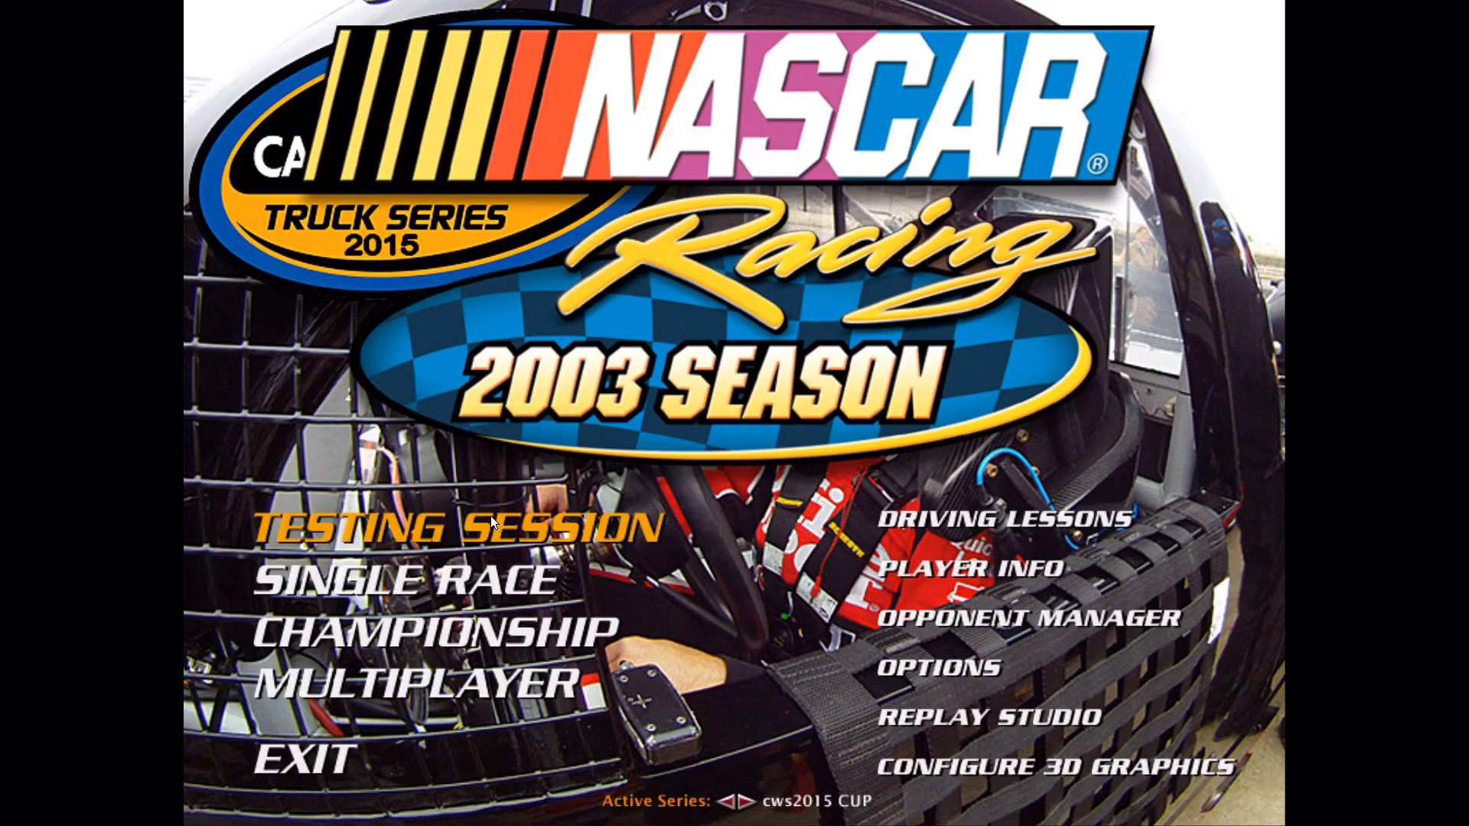
key("Escape")
left_click(490, 516)
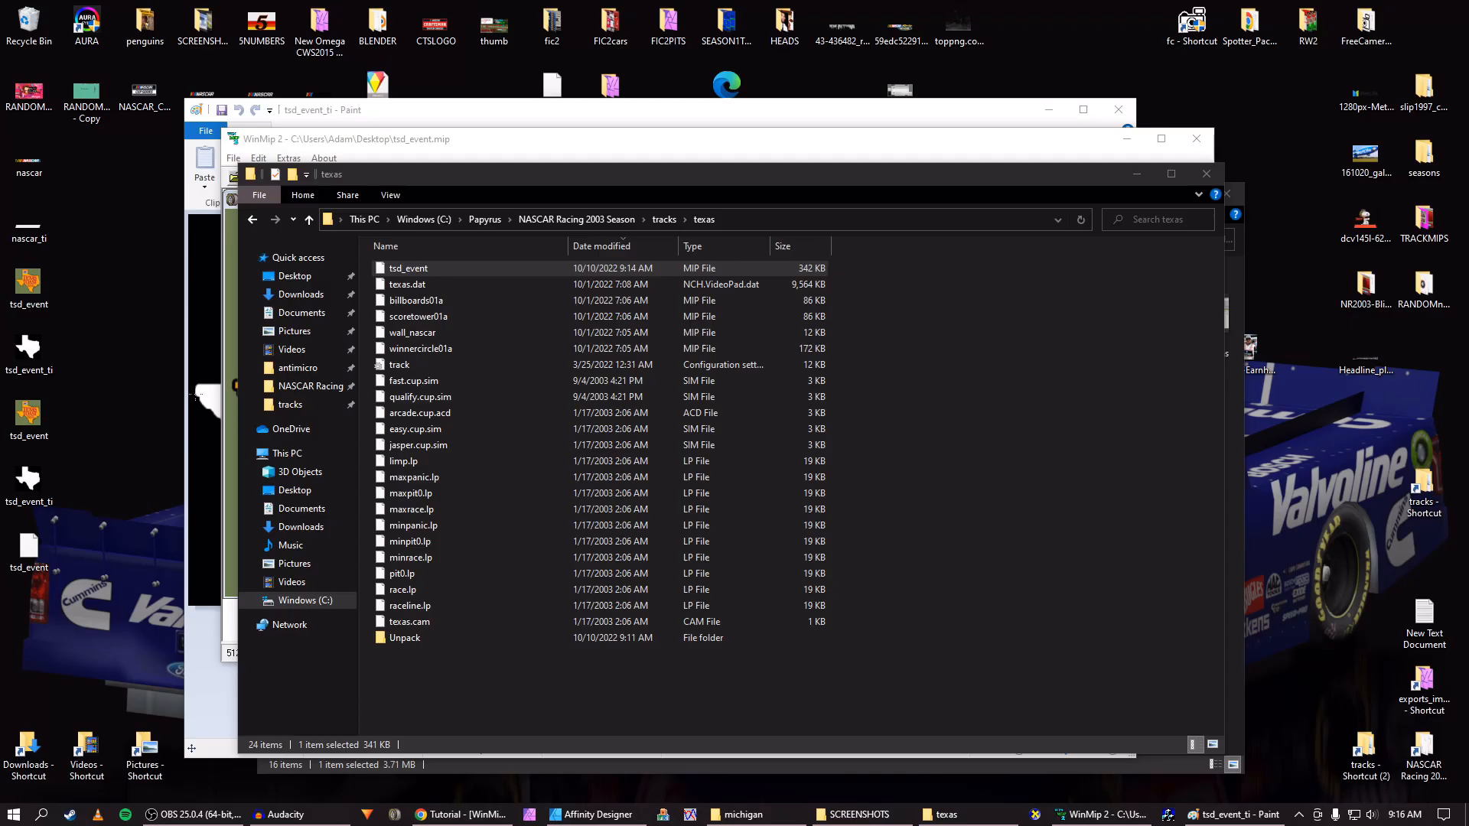
Close the texas folder, switch to Affinity Designer and open nascar.bmp from the Desktop
left_click(1205, 175)
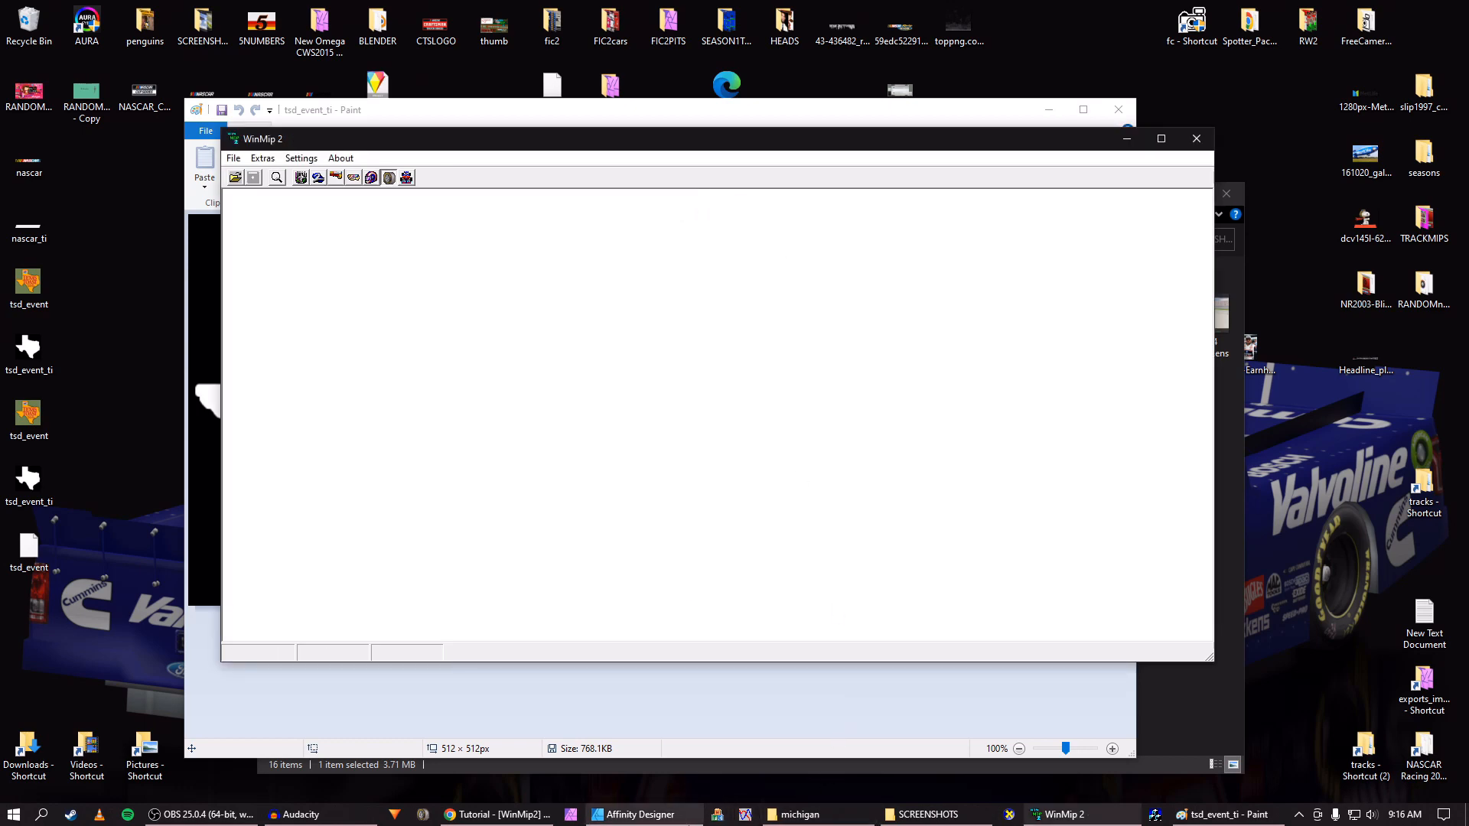
left_click(634, 814)
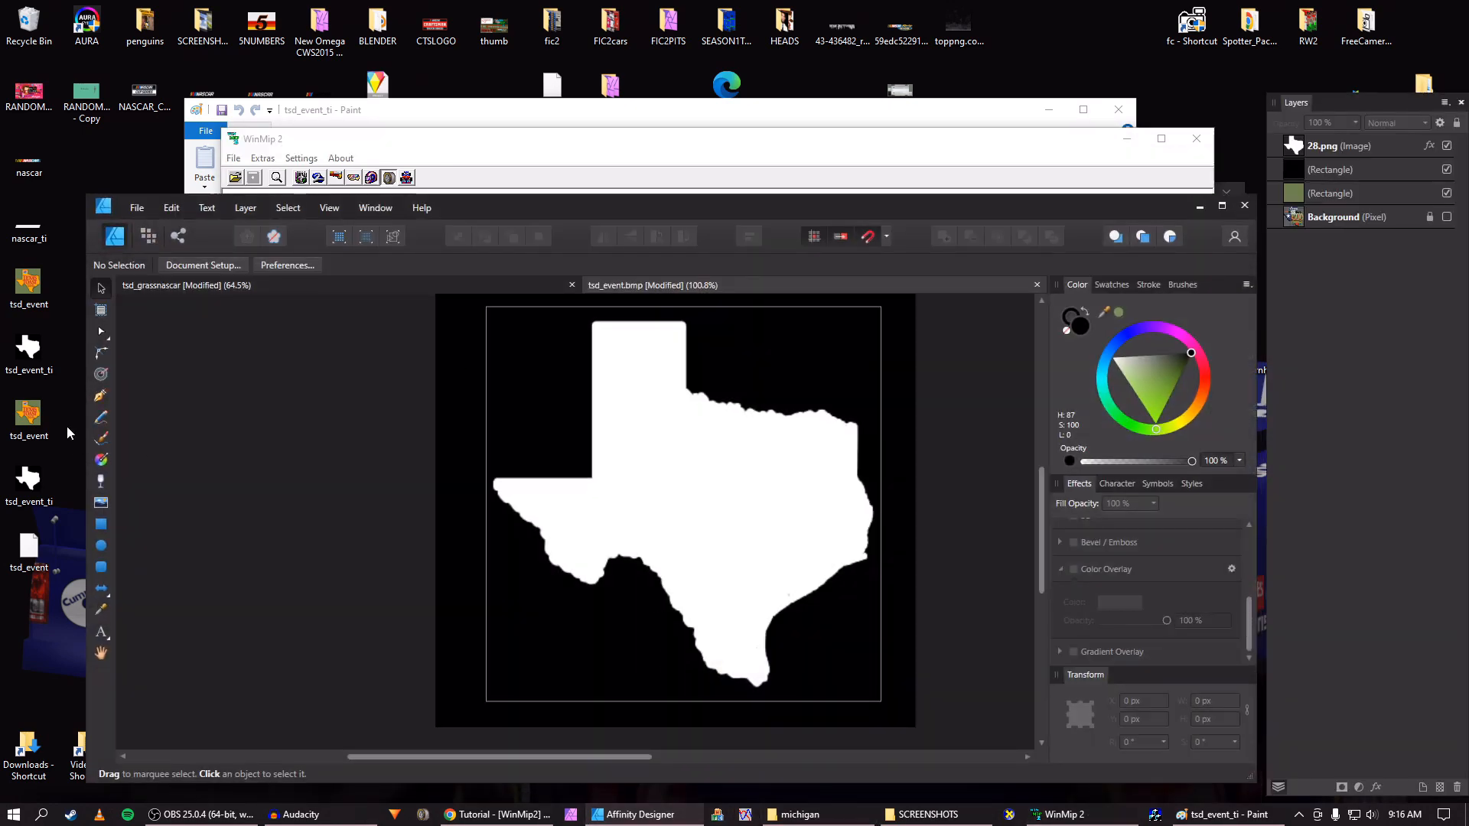
left_click_drag(783, 286, 782, 286)
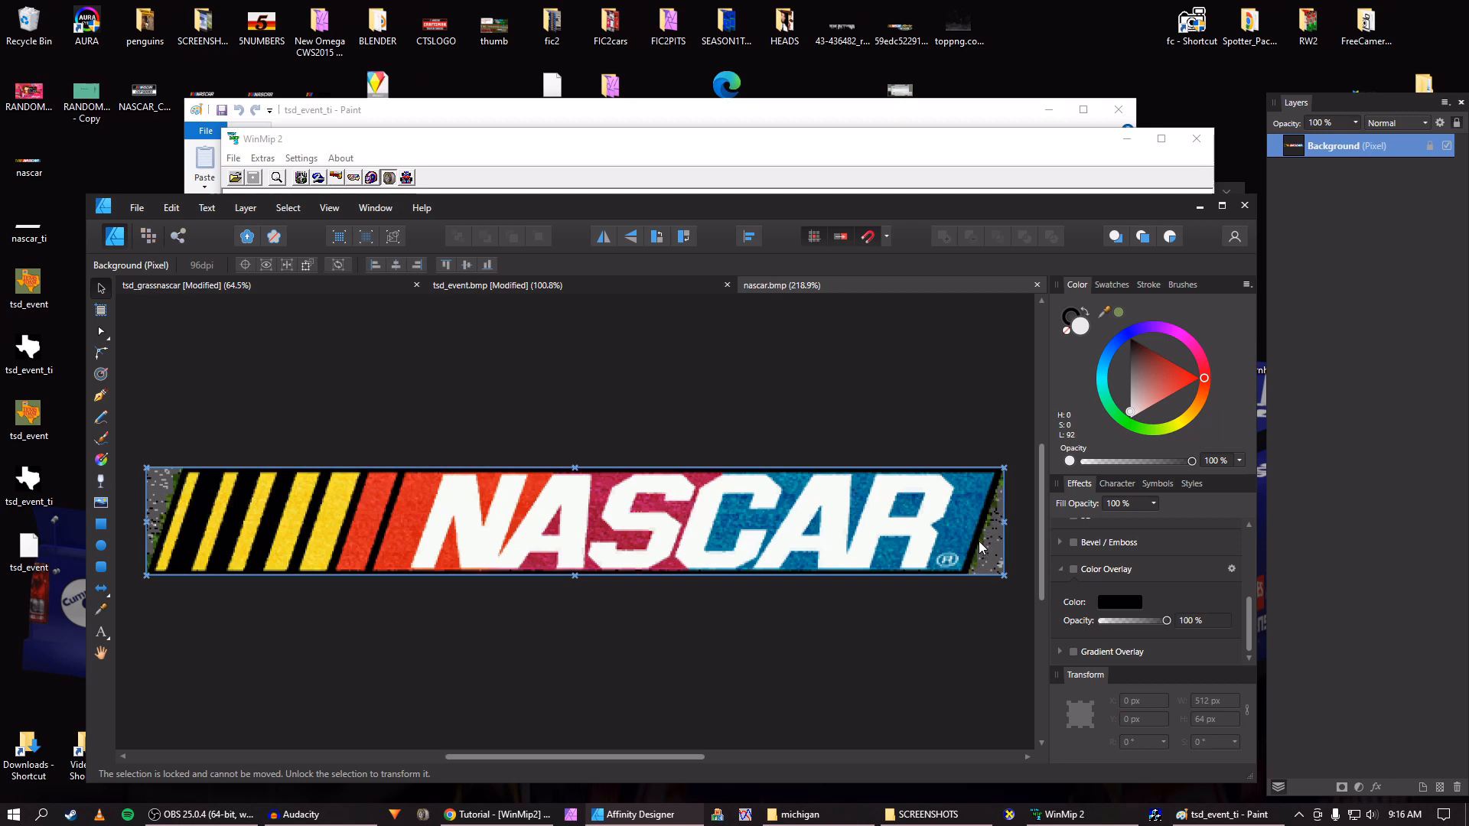
Place nascarBB.png from the Desktop into the nascar.bmp document and set its width to 200 px
mouse_move(573, 114)
left_mouse_down()
mouse_move(601, 129)
mouse_move(680, 112)
left_mouse_up()
left_click_drag(186, 87, 208, 414)
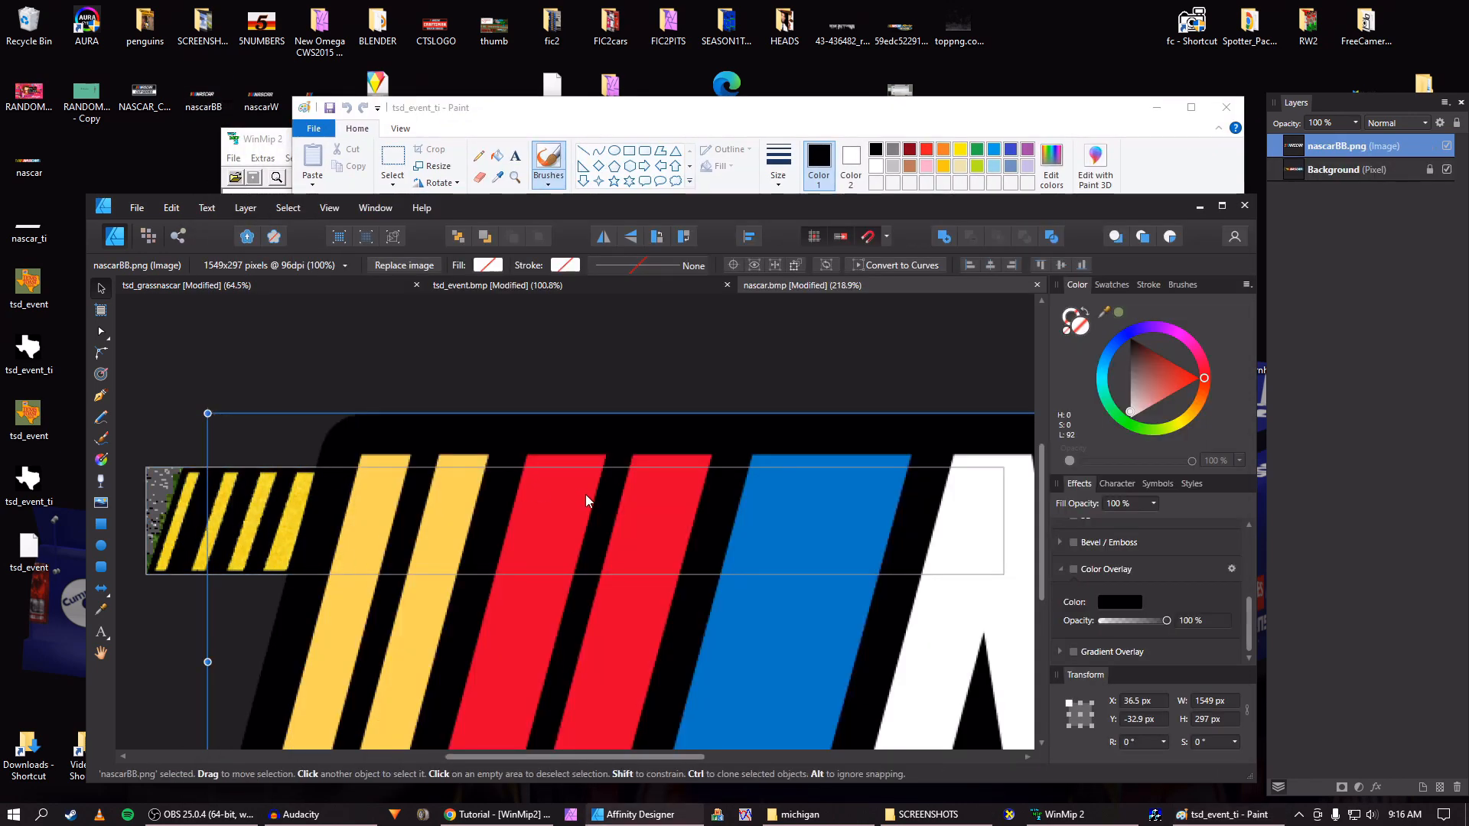
left_click(1217, 700)
type("200")
key("Return")
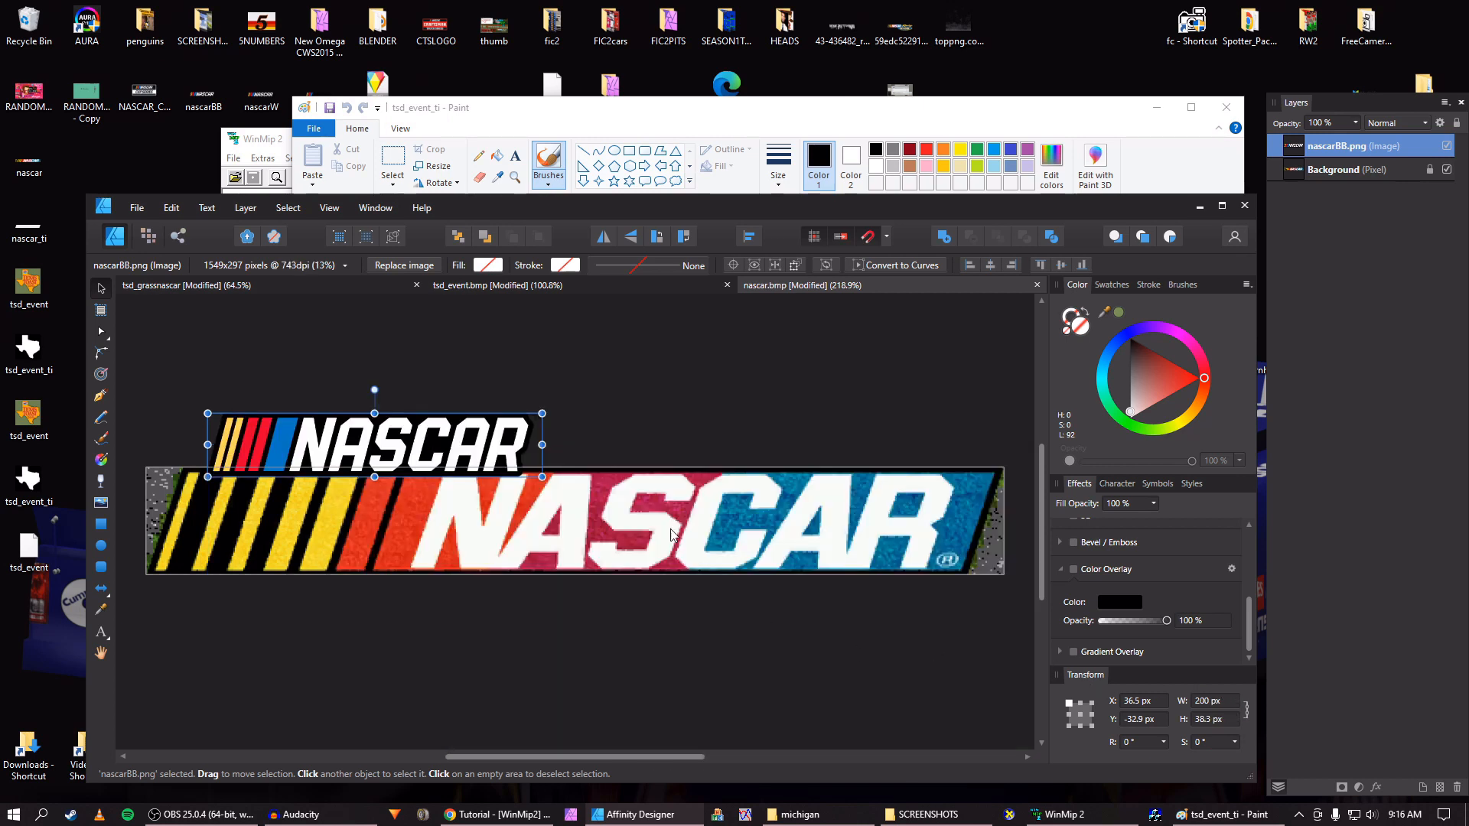
Centre the new NASCAR logo over the old banner and enlarge it to about 307 × 59 px
left_click_drag(439, 454, 628, 530)
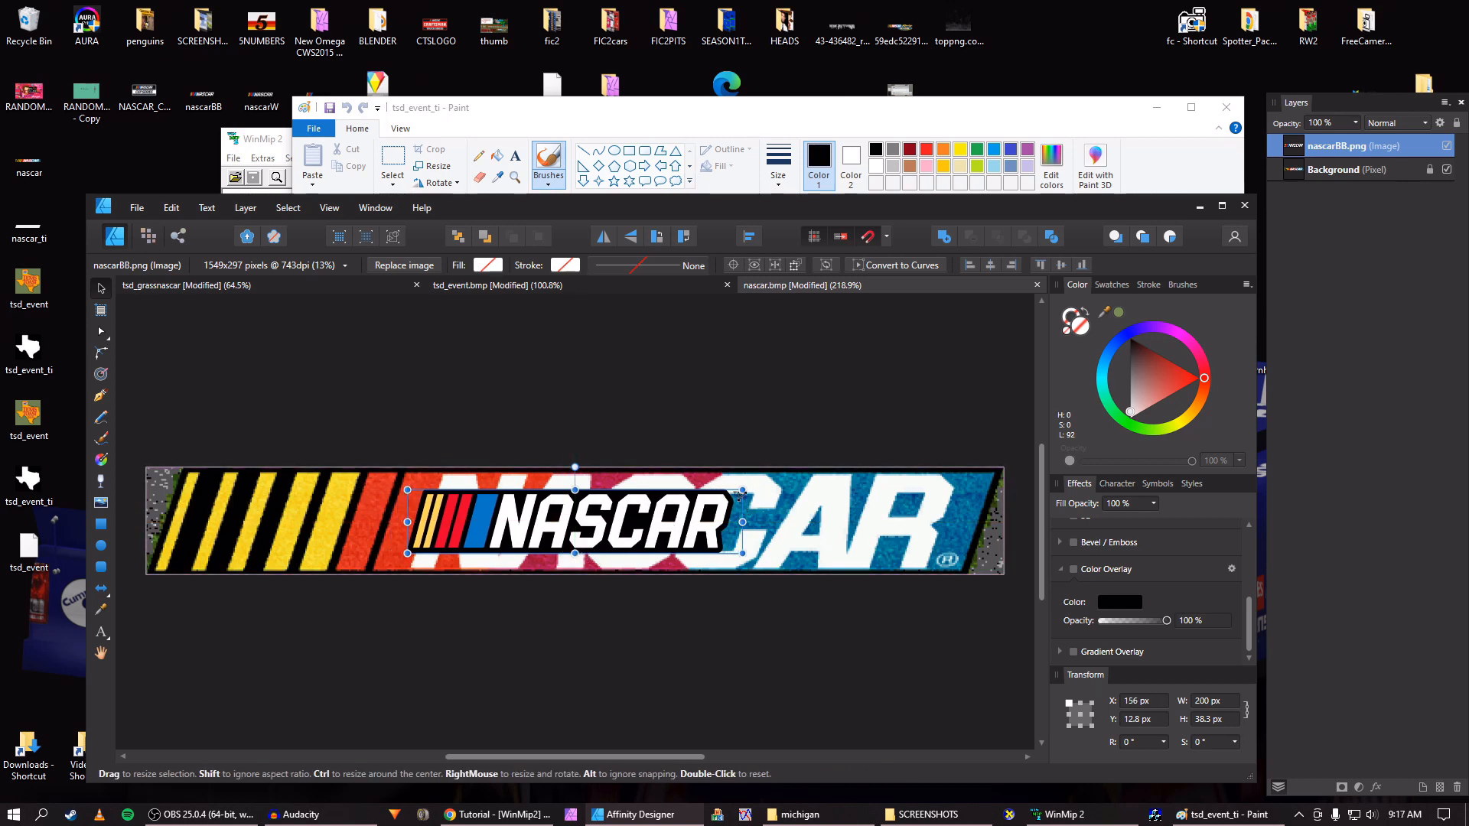
left_click_drag(744, 490, 827, 479)
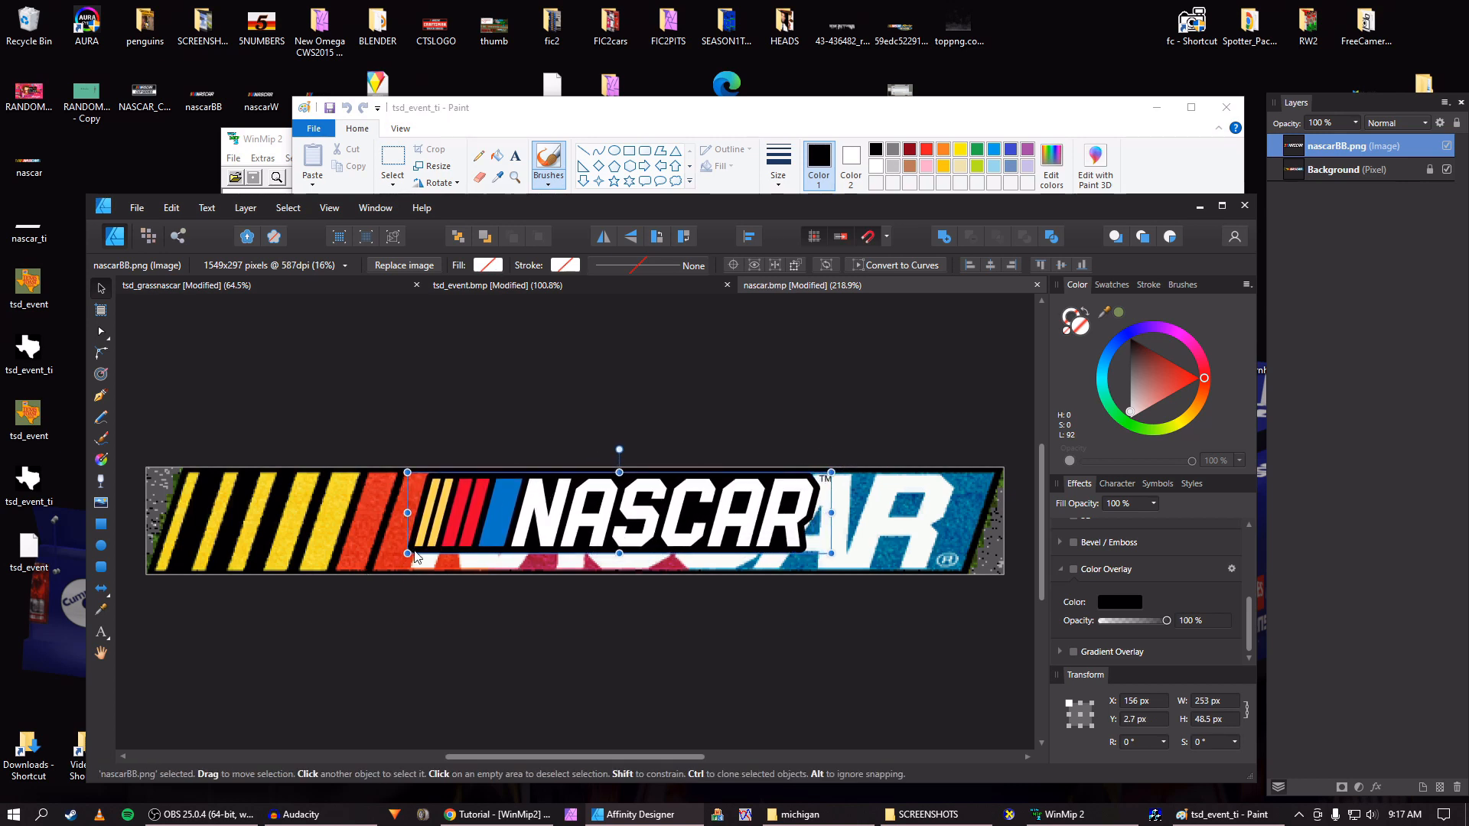
left_click_drag(417, 550, 318, 580)
key("ctrl+z")
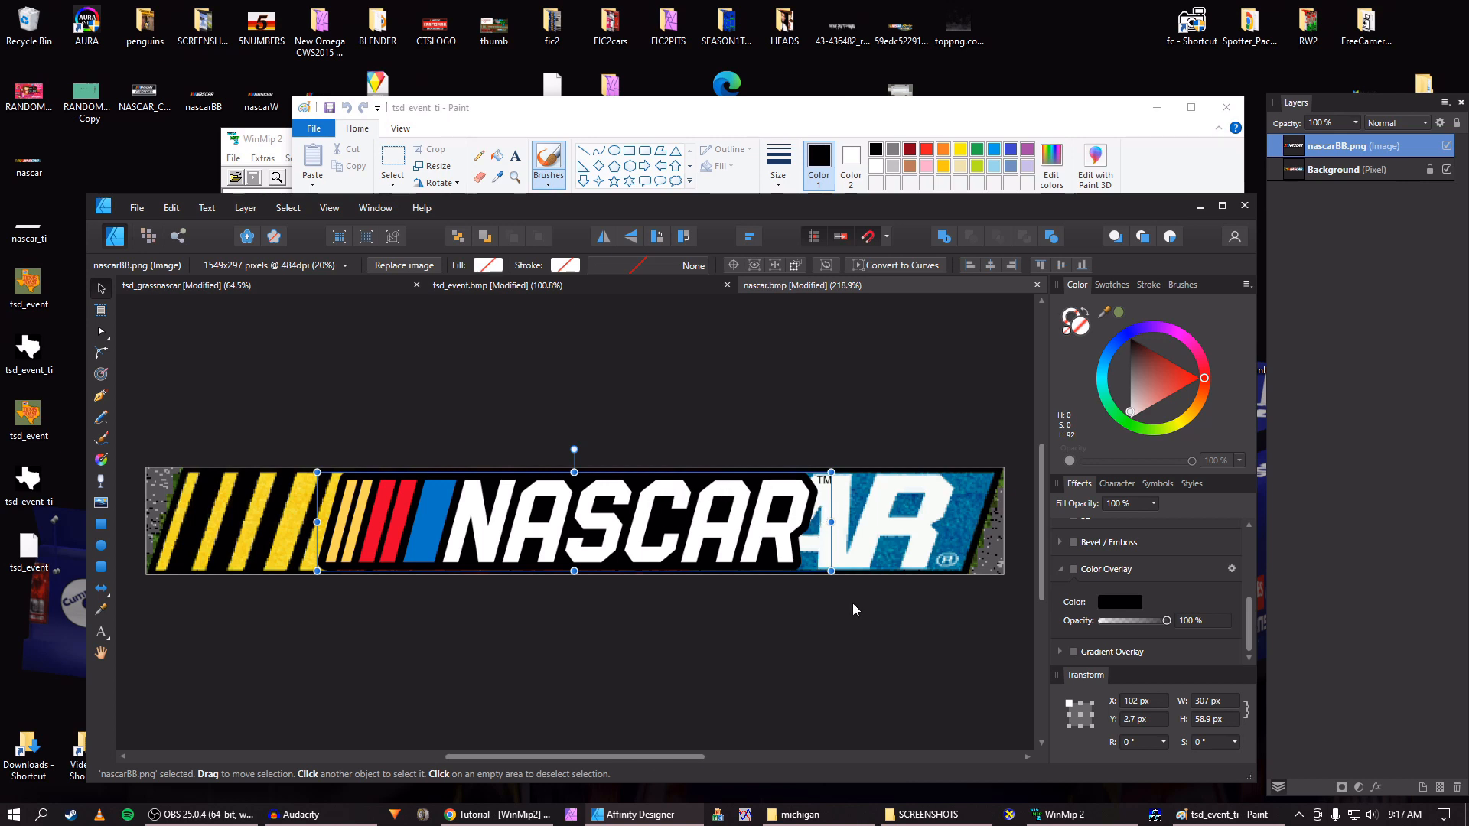
Hide the Background layer and cover the canvas behind the logo with a grass-green rectangle of about 532 × 111 px
left_click(1447, 170)
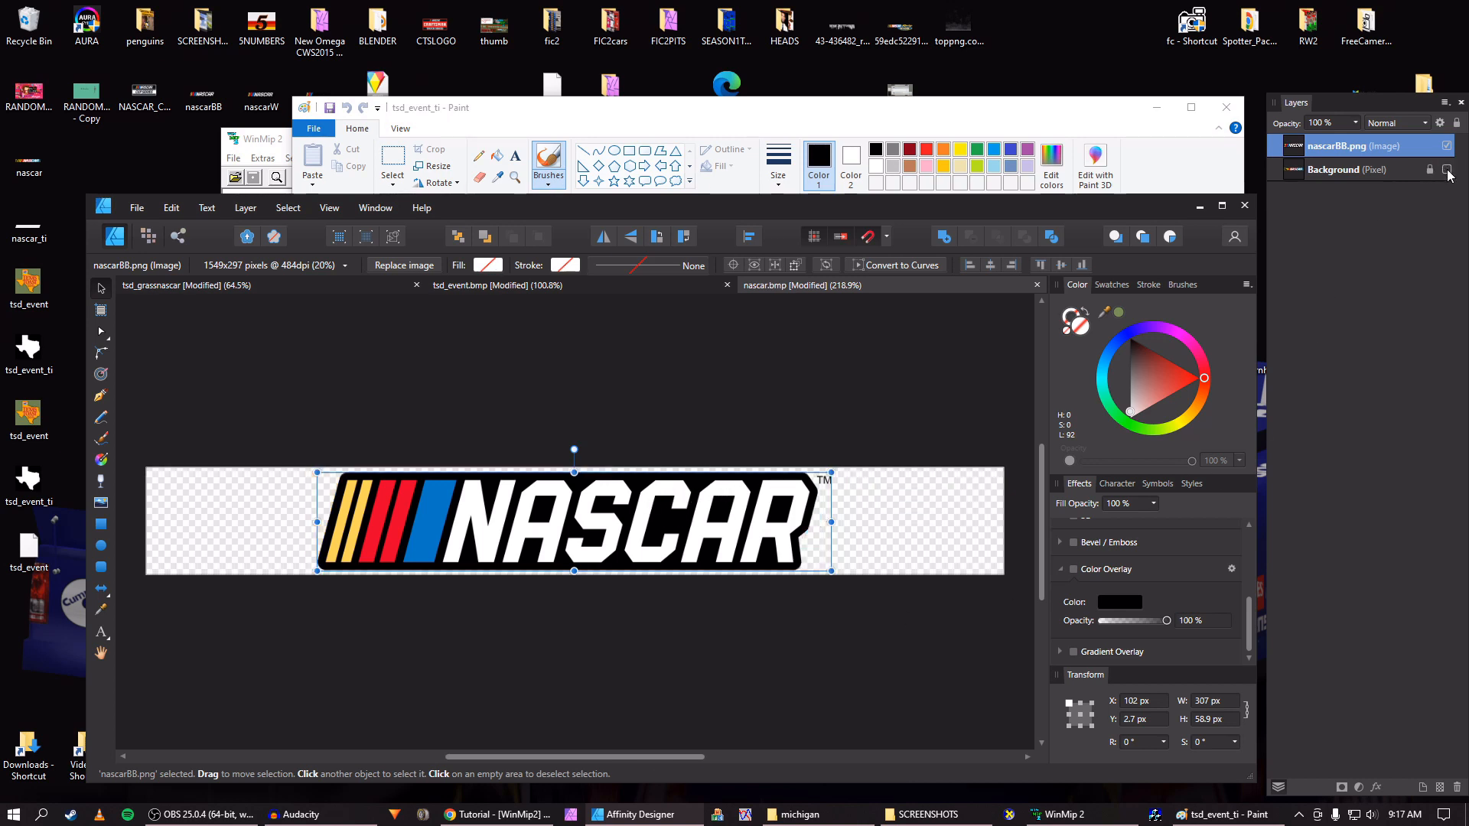
left_click(100, 524)
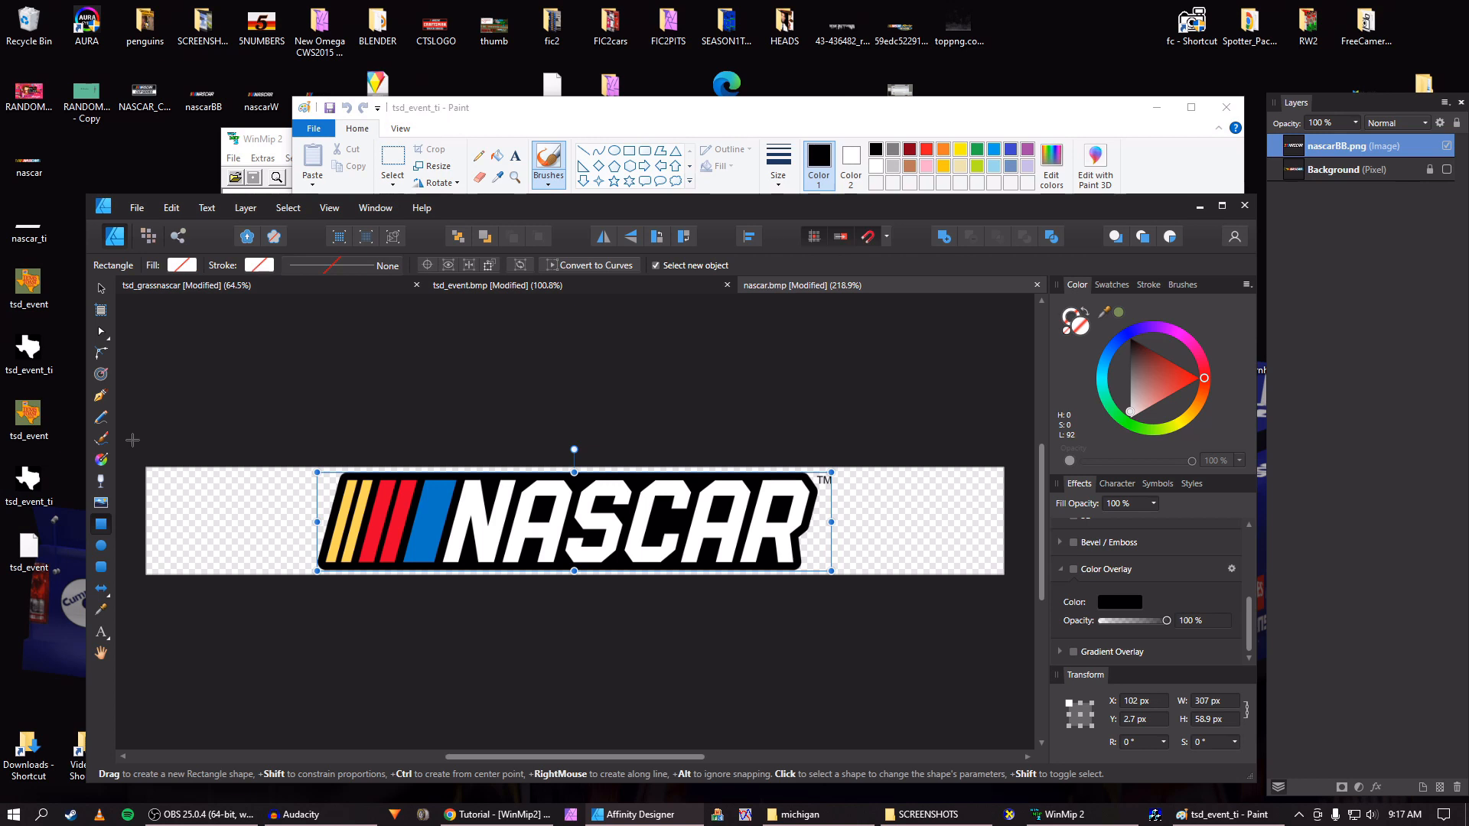
left_click_drag(129, 434, 836, 618)
left_click_drag(528, 604, 856, 610)
left_click_drag(764, 602, 627, 616)
left_click(1118, 312)
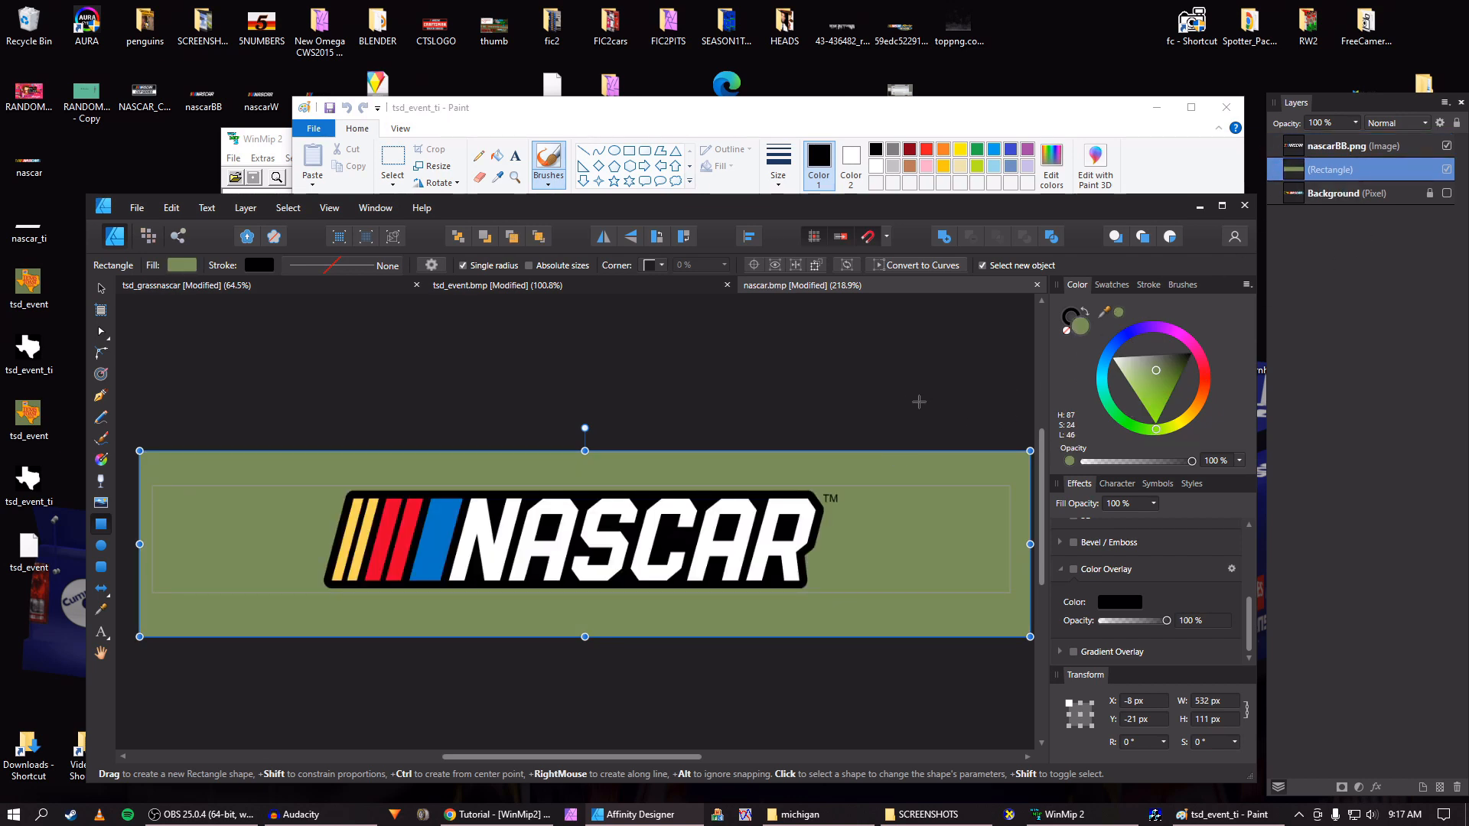
Deselect the rectangle and export the NASCAR logo on green to the Desktop as a PNG named nascar
key("v")
left_click(801, 383)
key("ctrl+alt+shift+s")
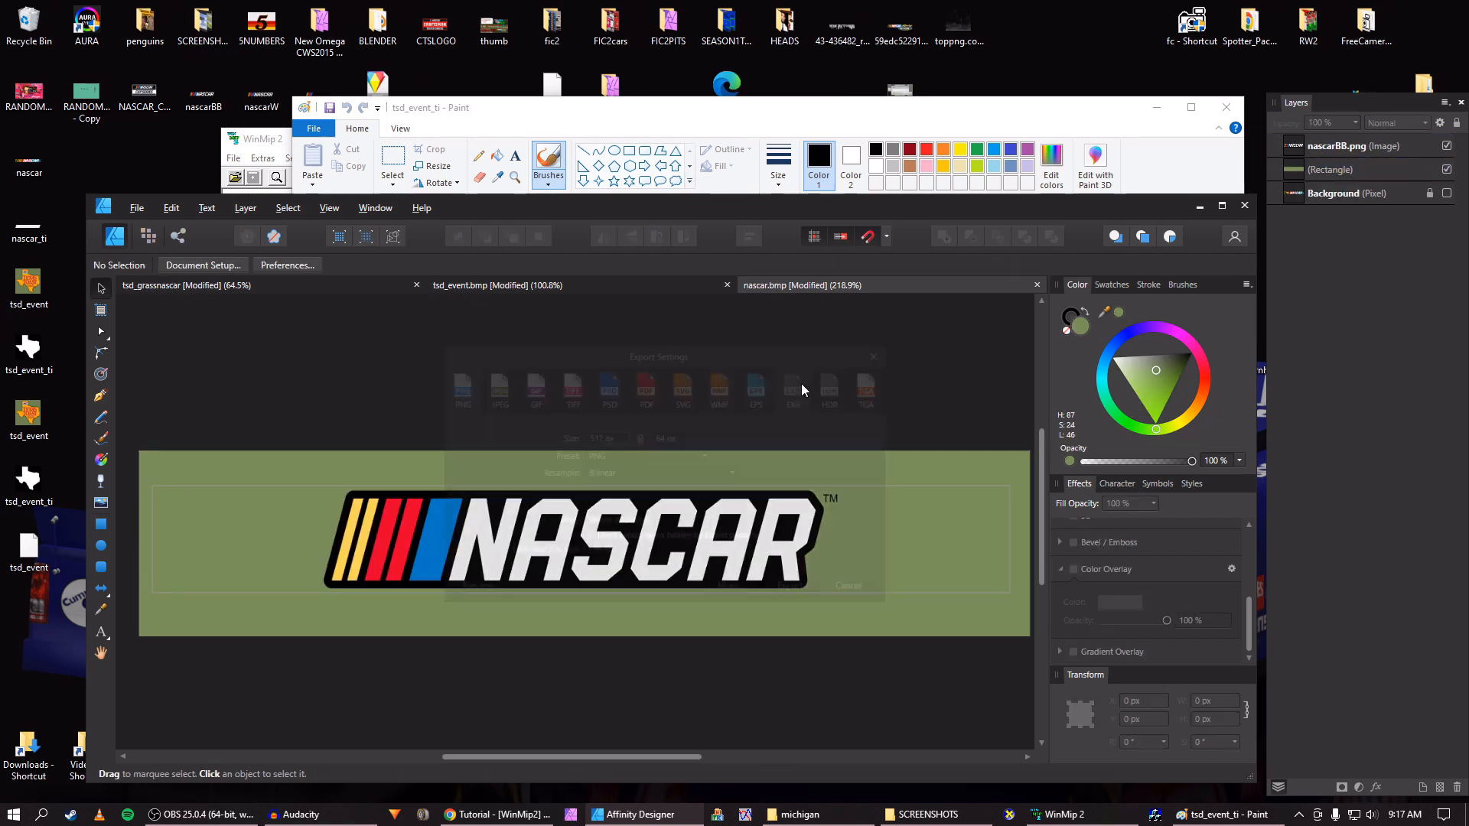
key("Return")
key("Return")
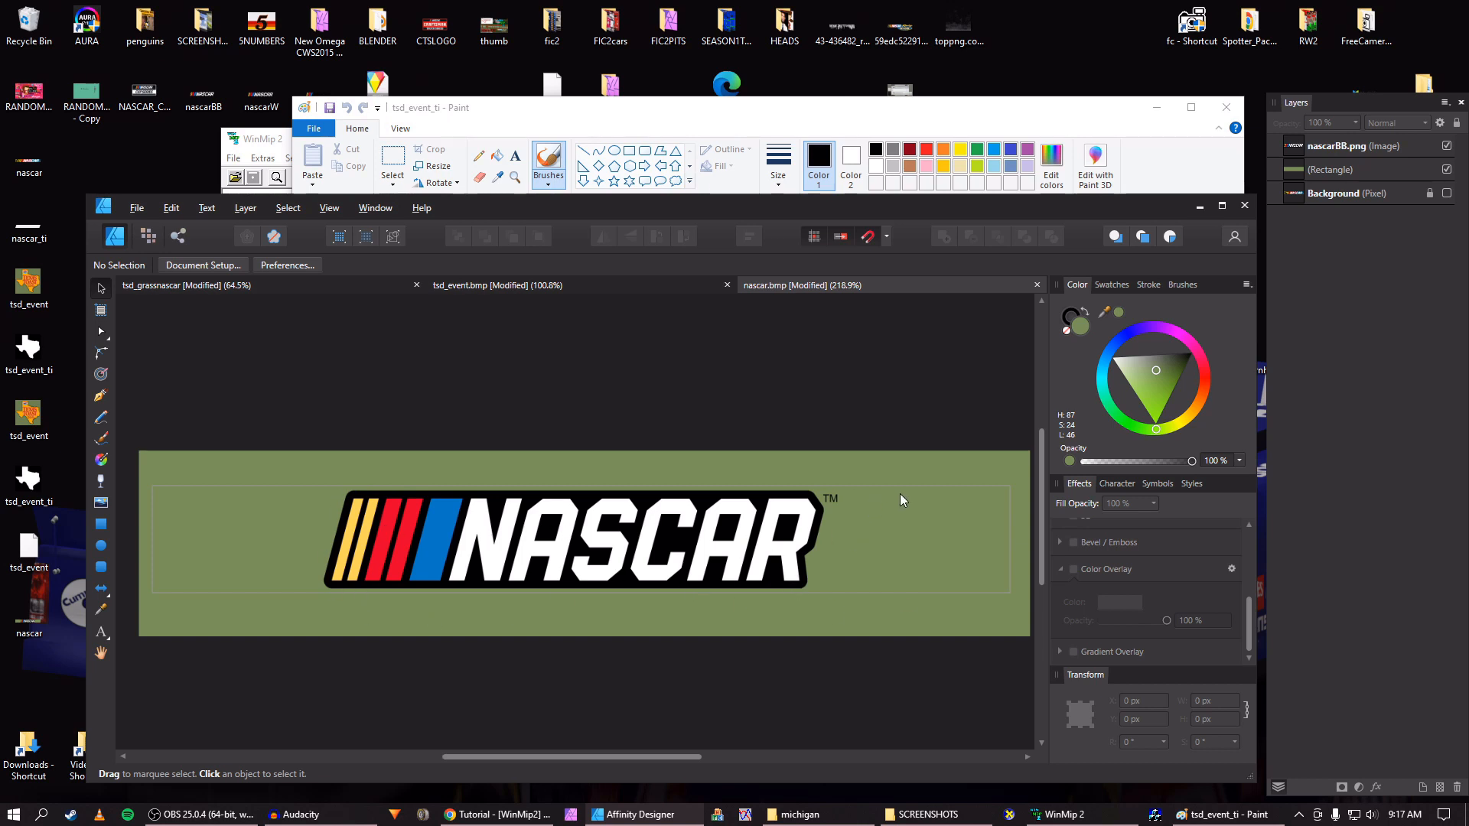
Duplicate the green background rectangle and recolour the copy black
left_click(1309, 172)
key("ctrl+j")
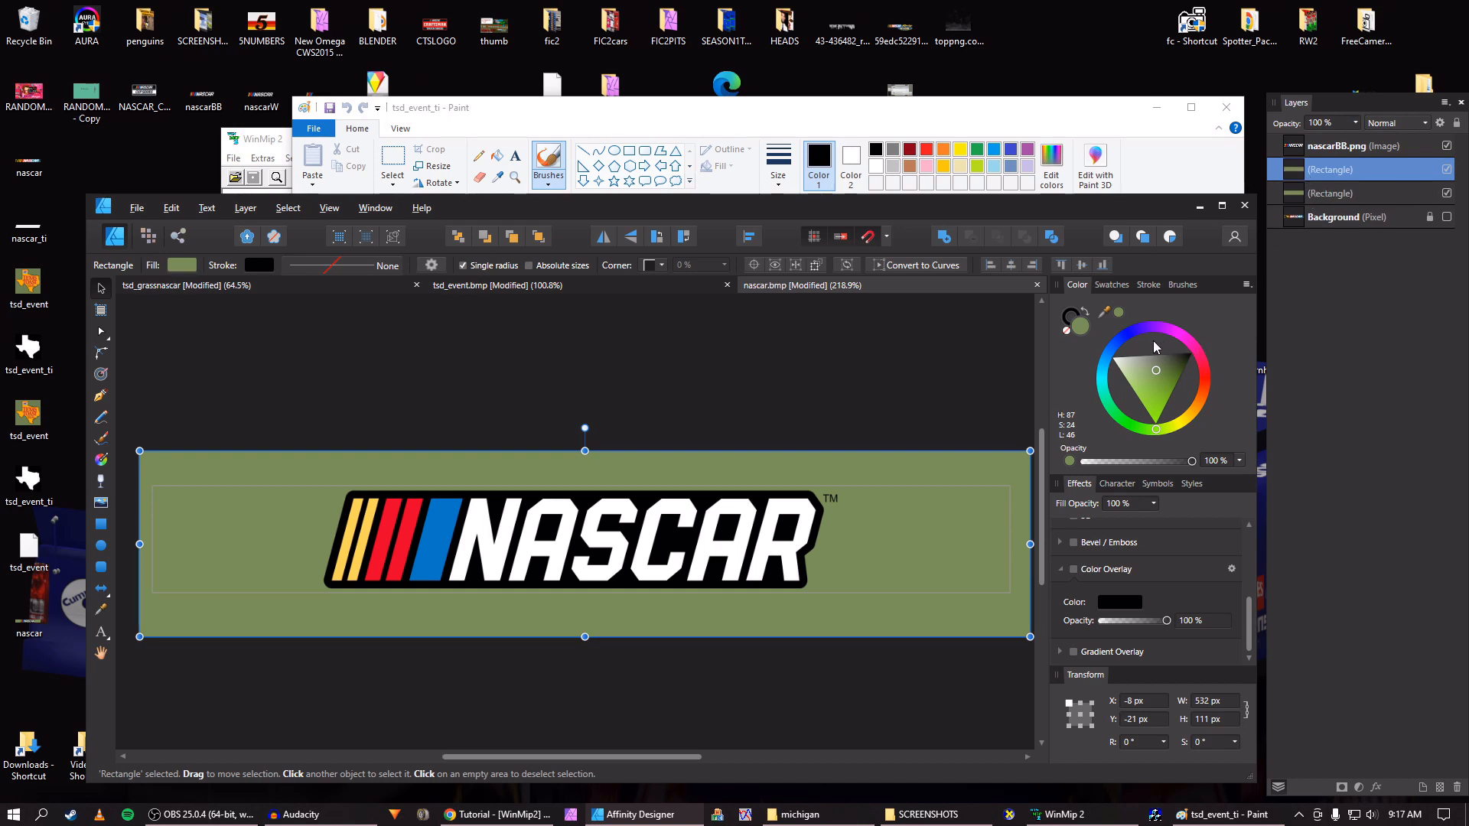
left_click_drag(1164, 371, 1233, 336)
Apply a white colour overlay to the nascarBB.png logo and deselect it
left_click(1296, 151)
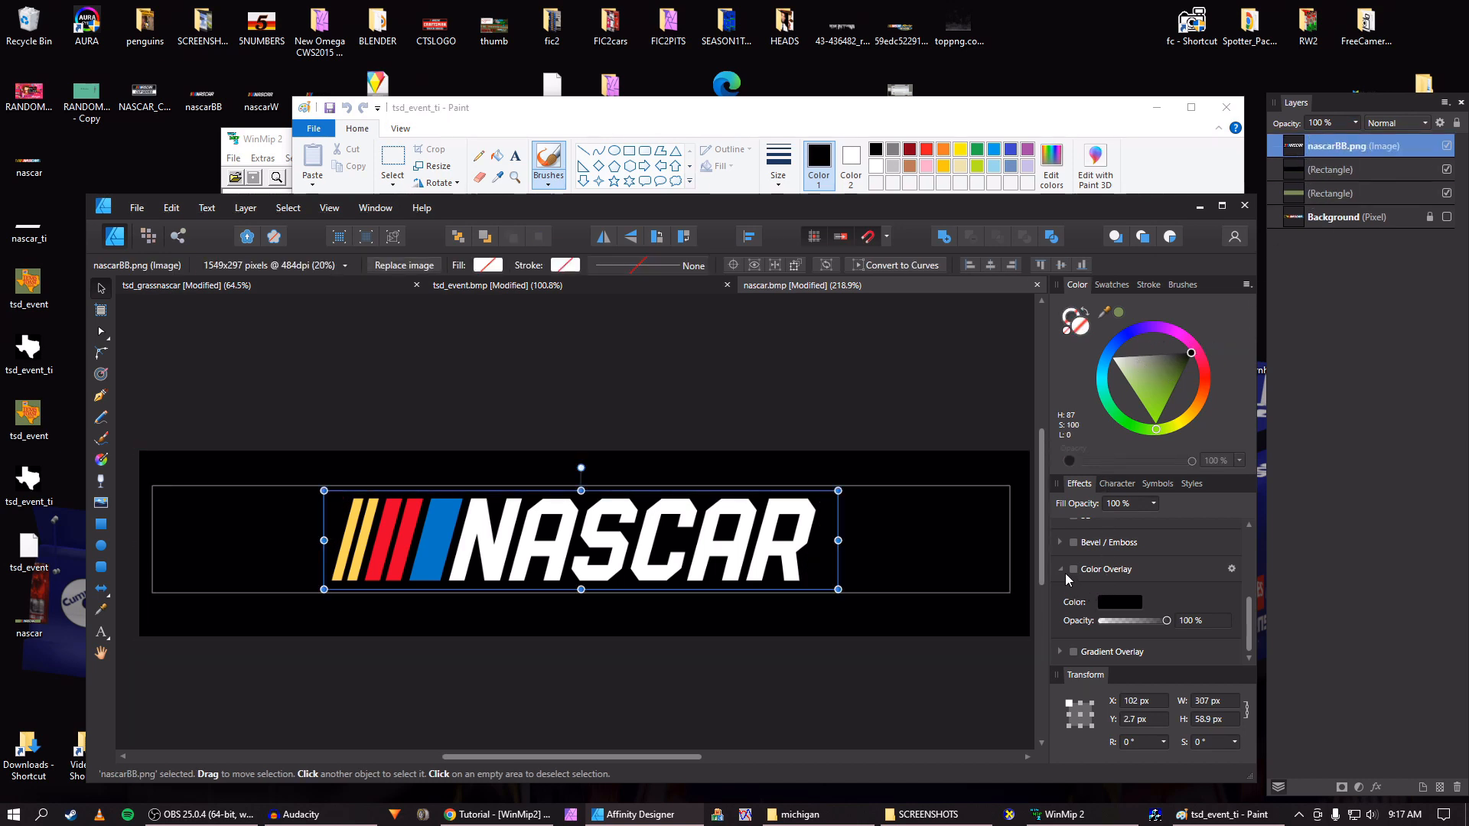
left_click(1119, 602)
left_click(1102, 677)
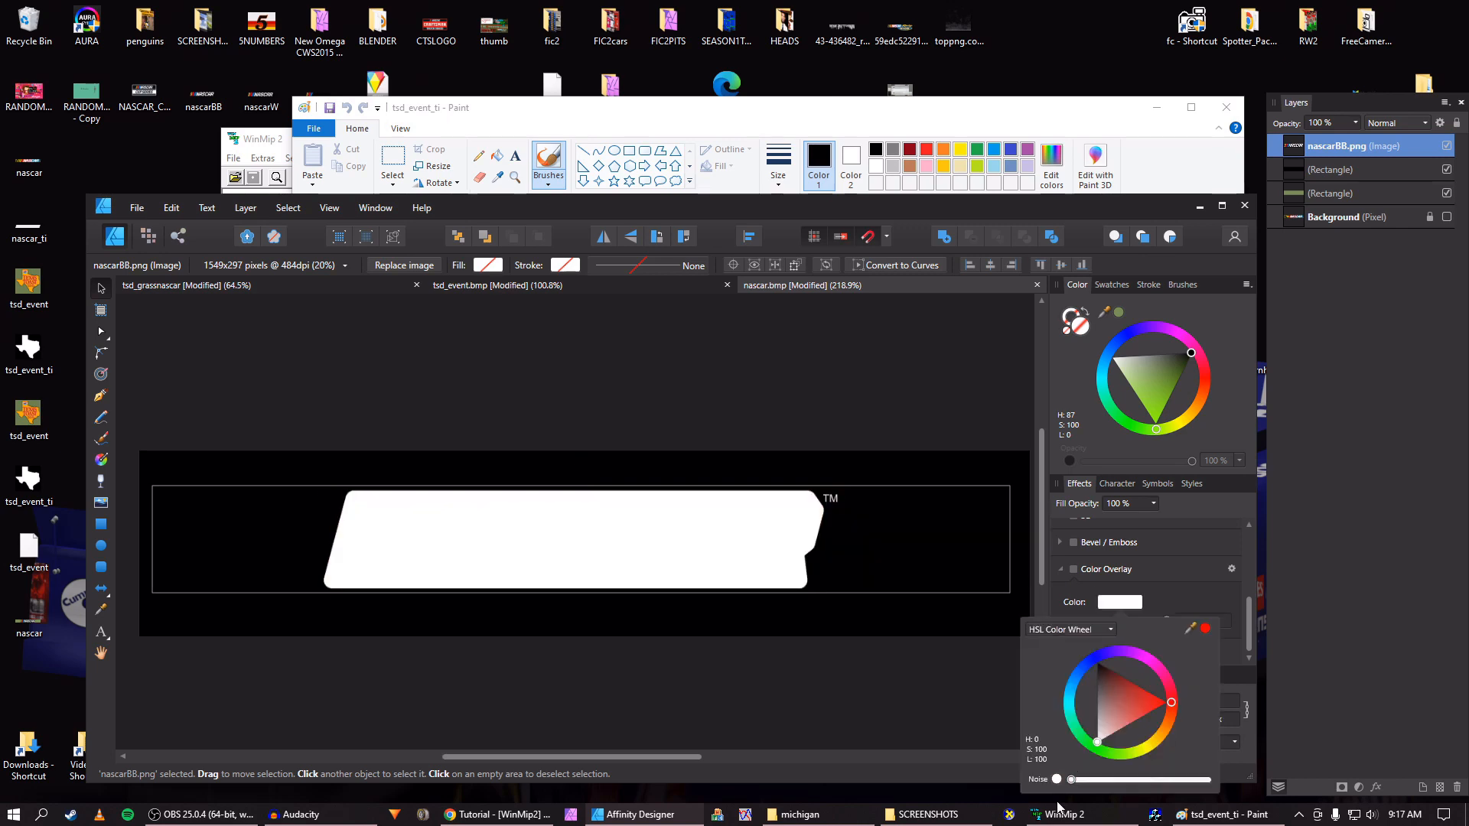
left_click(860, 365)
Export the white logo mask to the Desktop as a PNG named nascar_ti
key("ctrl+alt+shift+s")
key("Return")
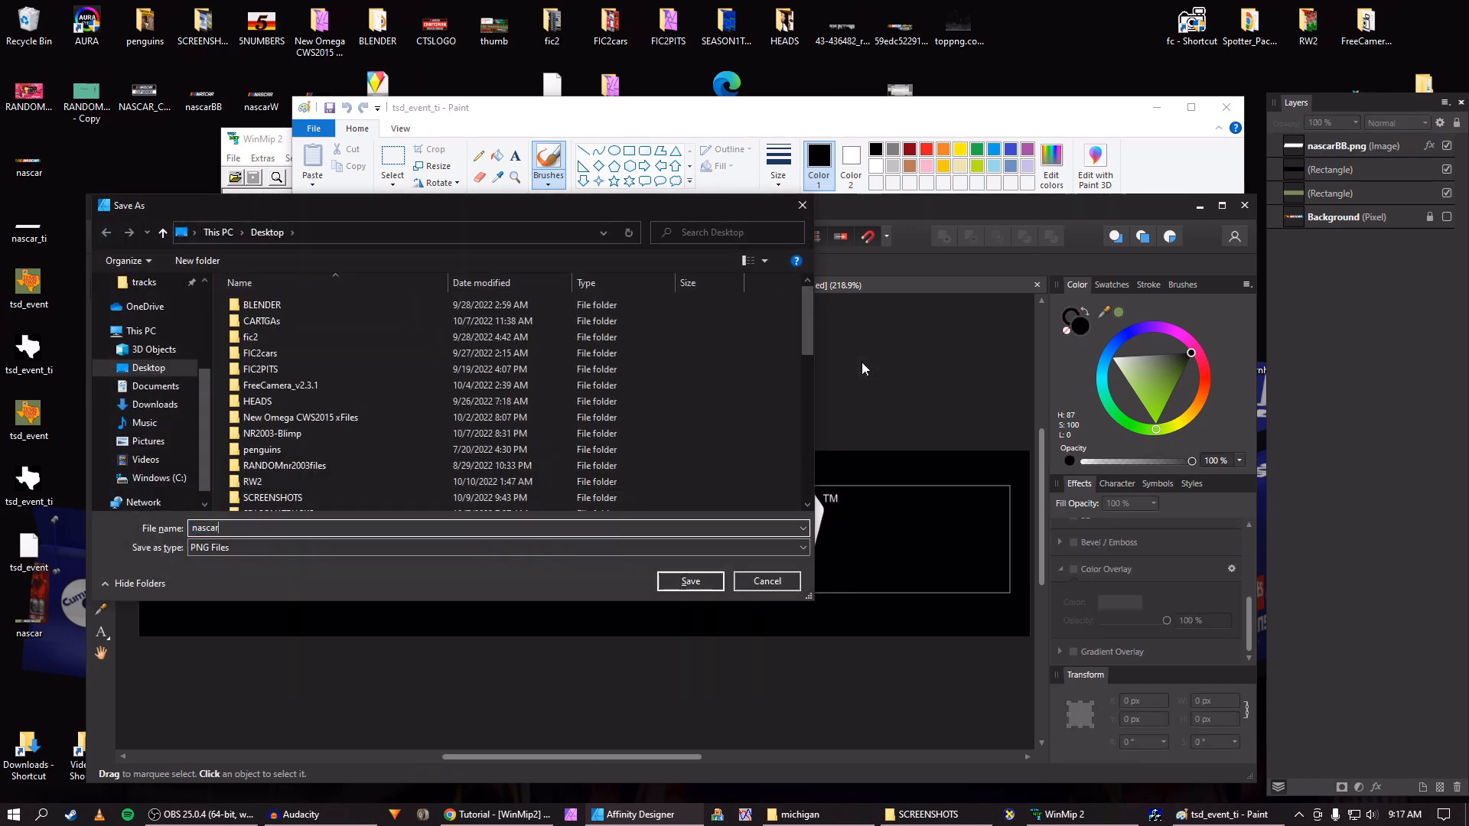
type("_ti")
key("Return")
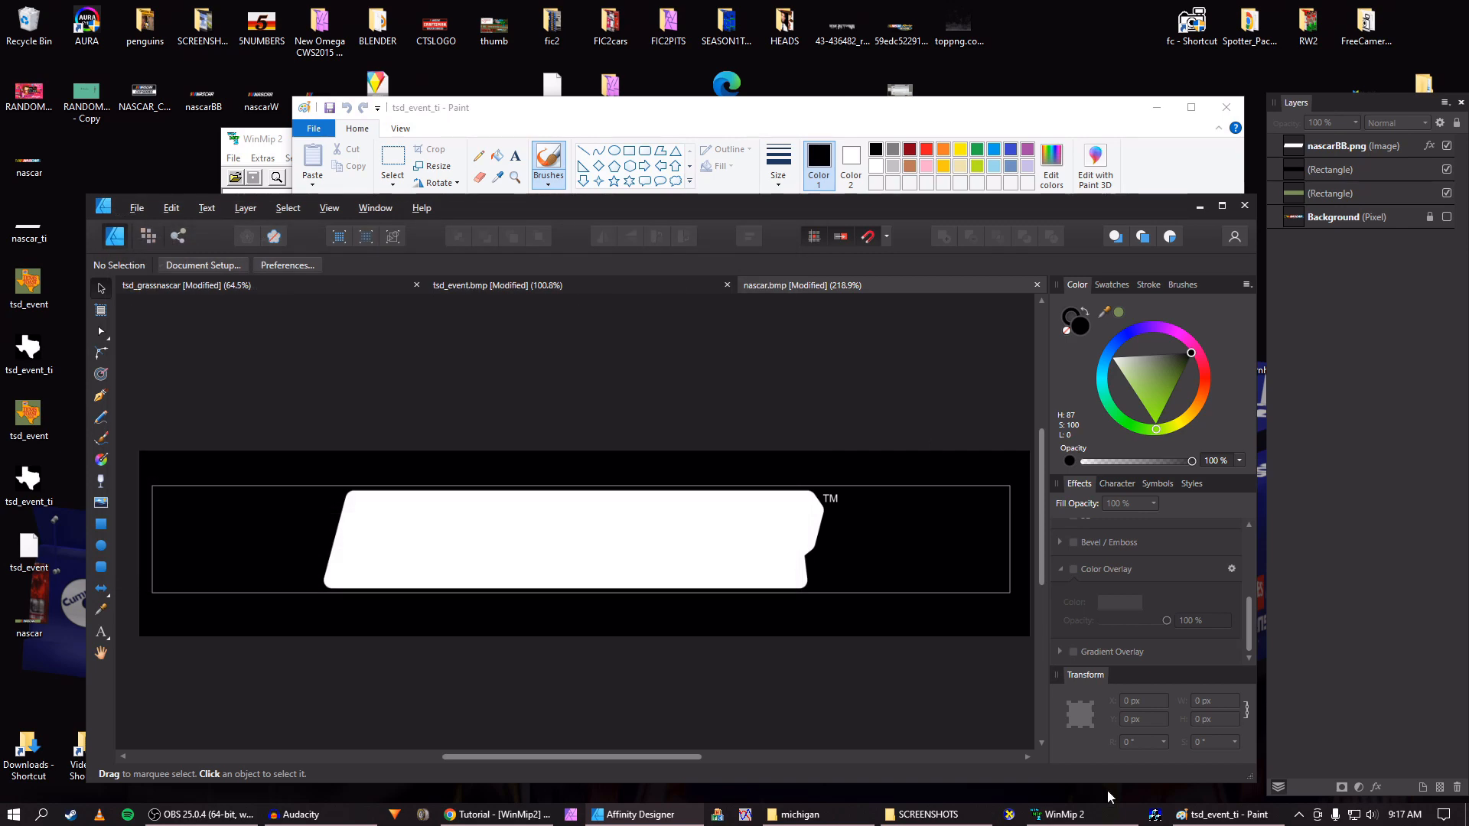
Switch to Paint, load the new nascar PNG and save it as a 24-bit bitmap on the Desktop, replacing nascar.bmp
left_click(1204, 817)
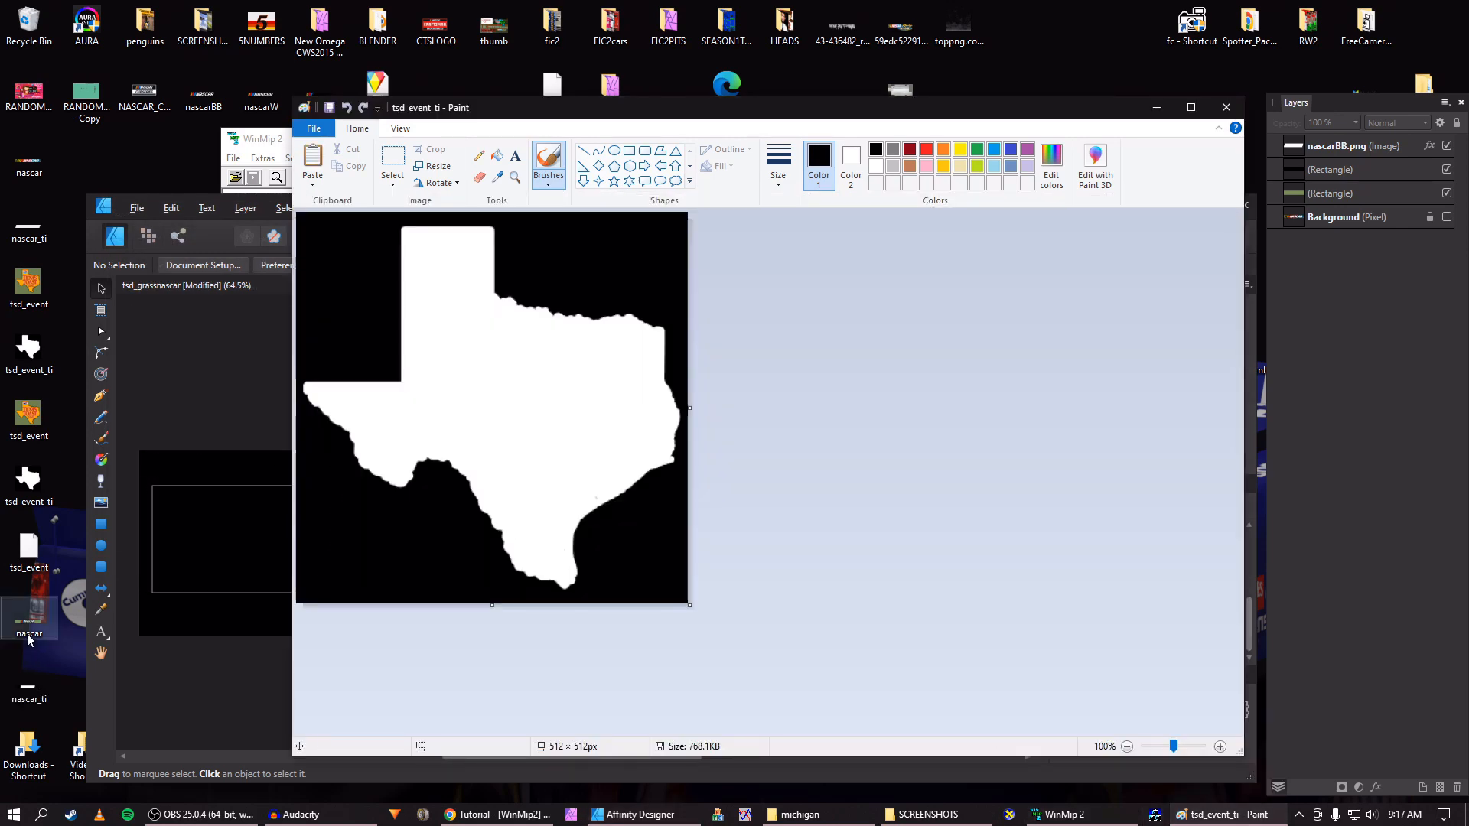
left_click_drag(338, 475, 338, 475)
left_click(314, 129)
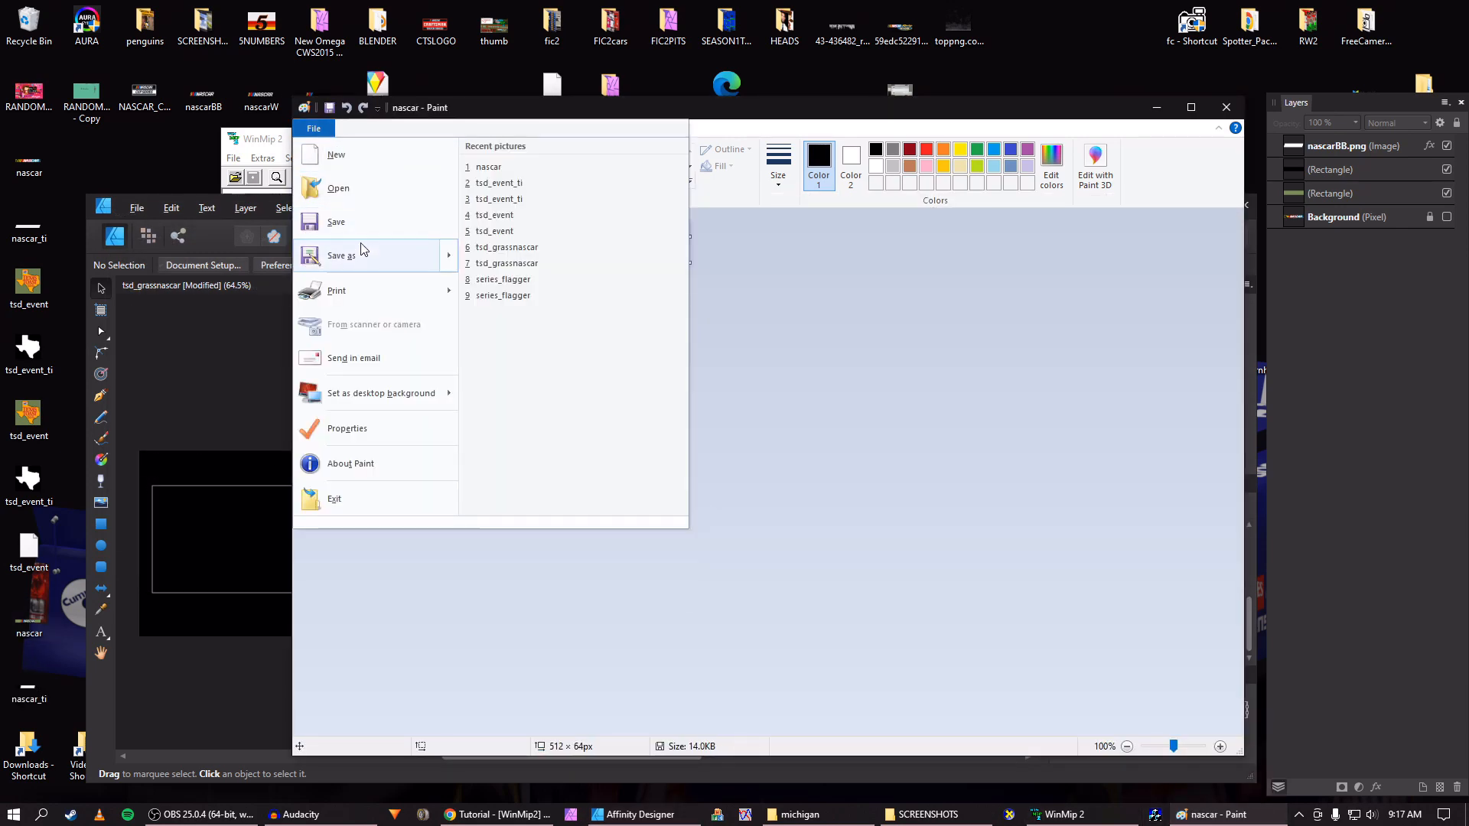
left_click(361, 250)
key("Return")
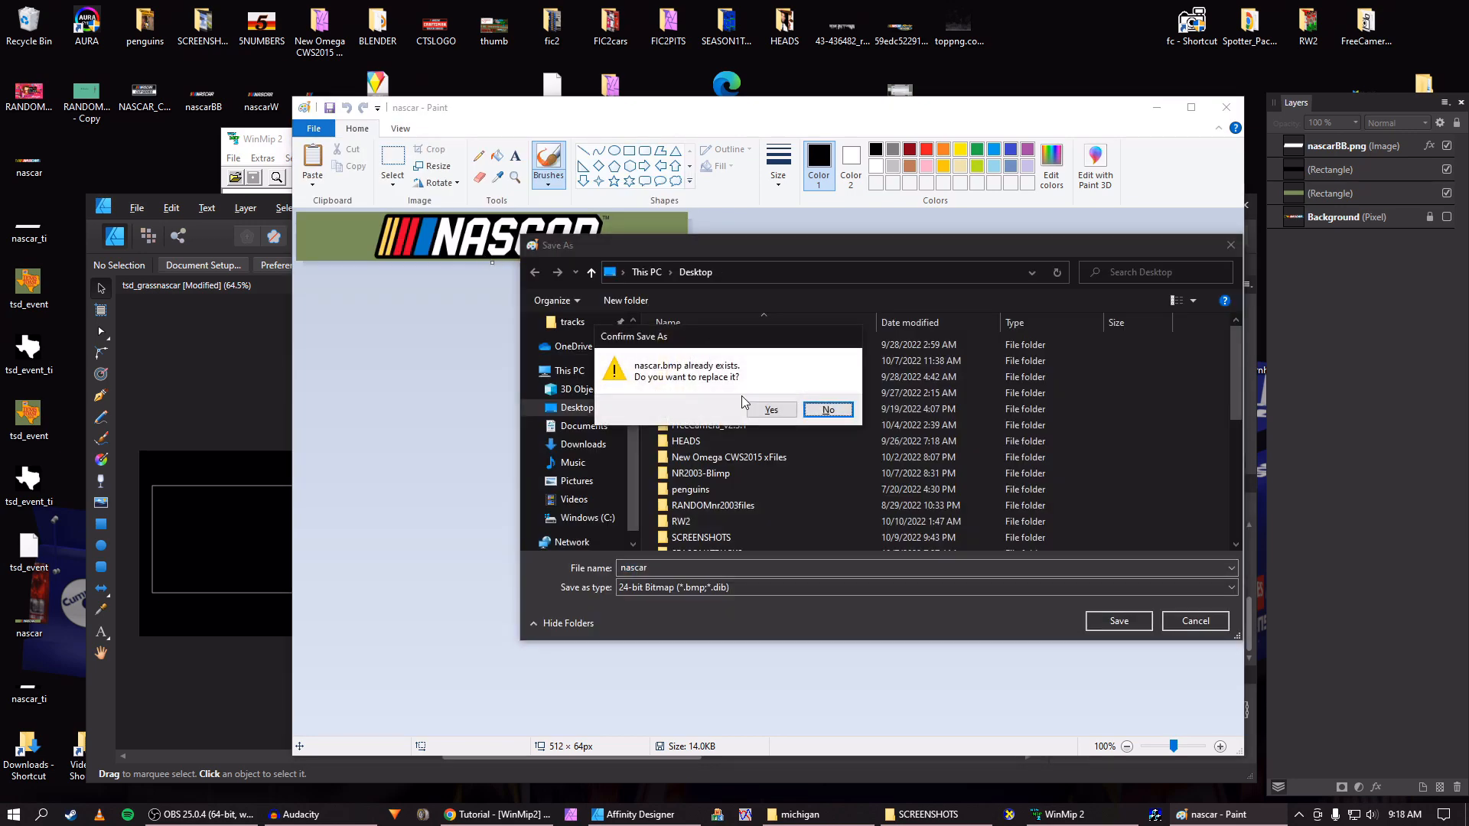
left_click(754, 412)
Load the nascar_ti PNG and save it as a BMP on the Desktop, replacing the existing file
mouse_move(29, 688)
left_mouse_down()
mouse_move(318, 295)
mouse_move(340, 229)
left_mouse_up()
left_click(308, 135)
mouse_move(361, 249)
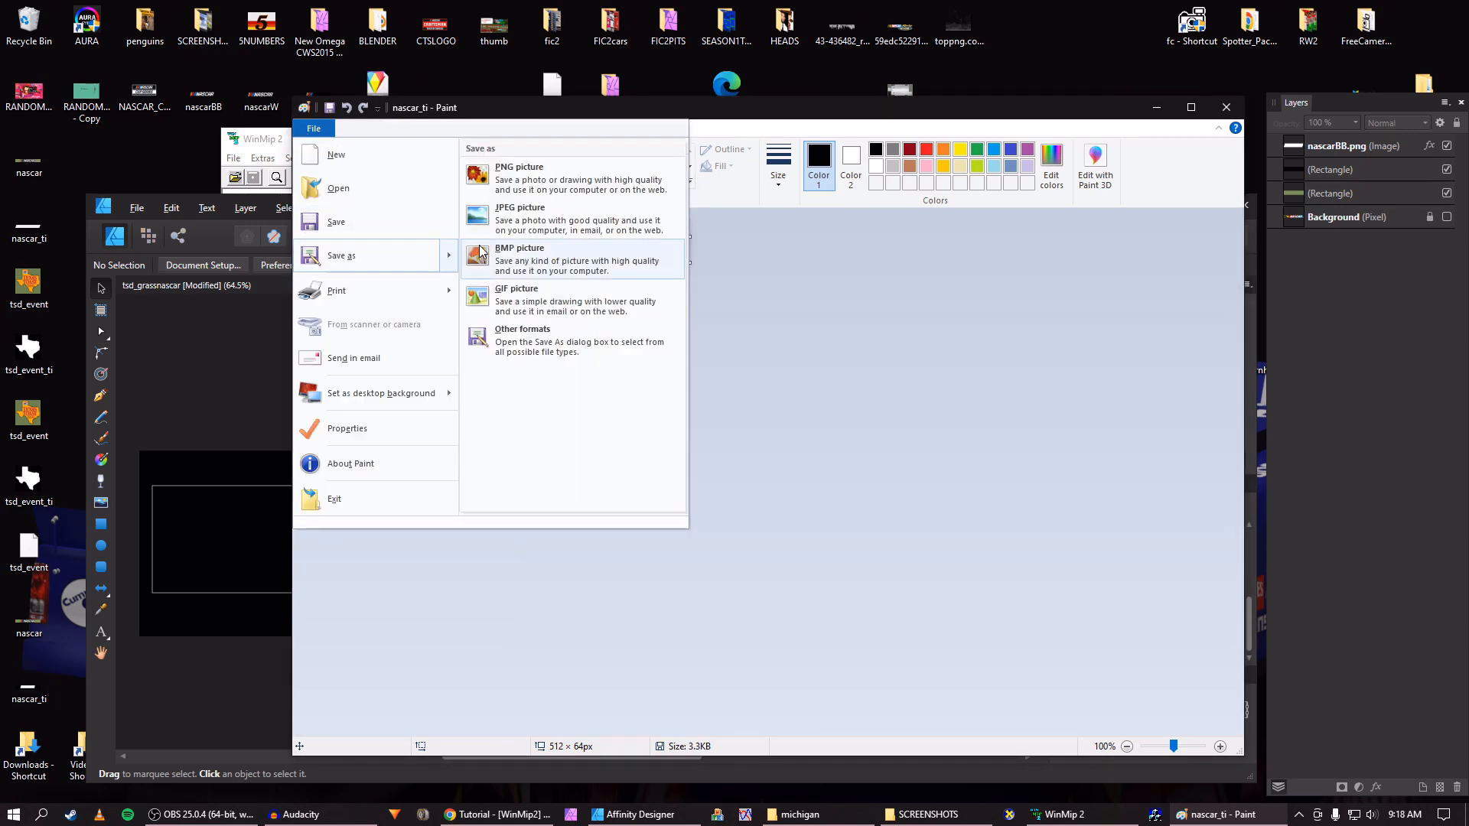
left_click(483, 250)
key("Return")
left_click(785, 410)
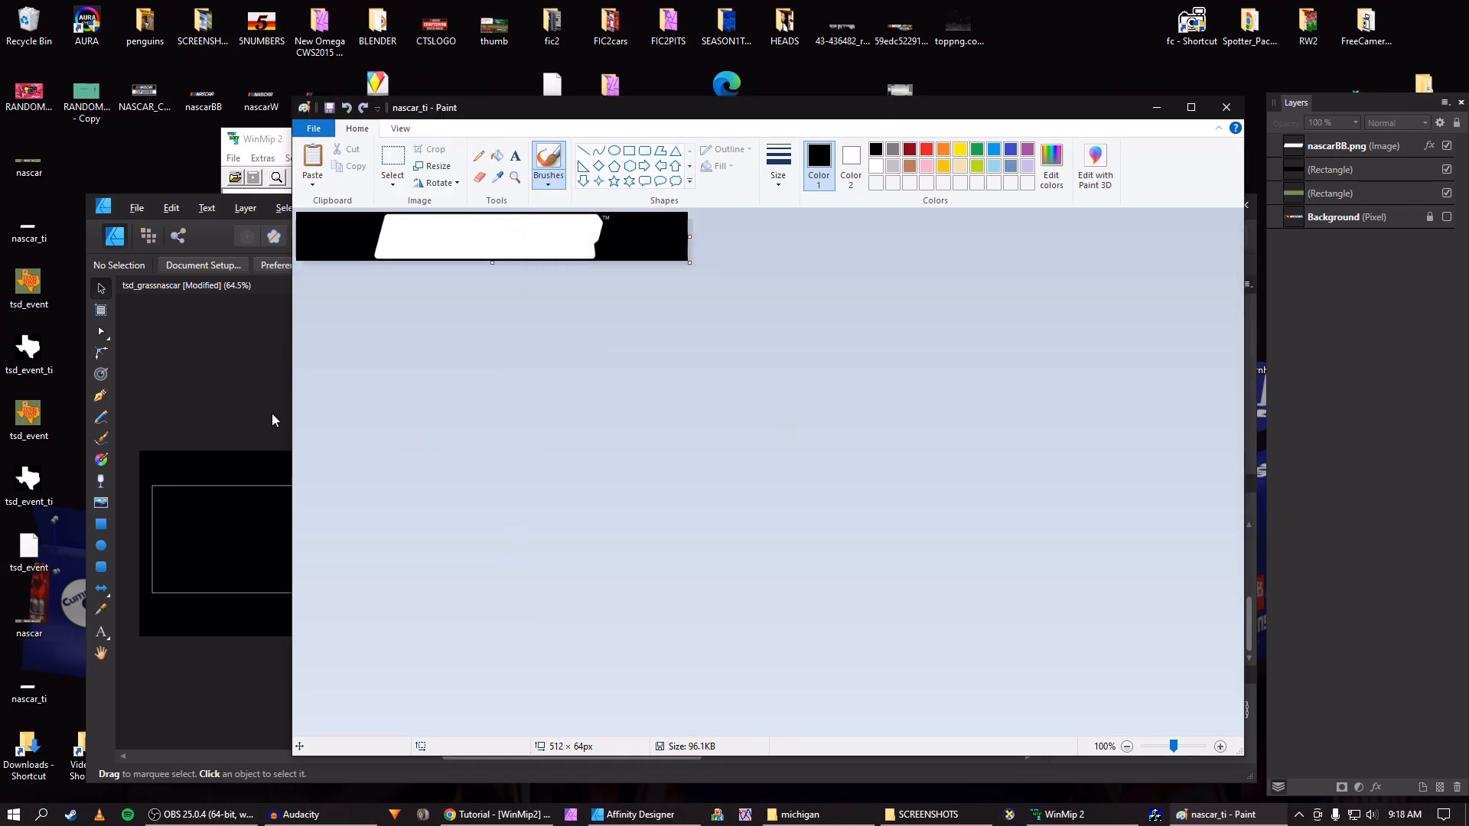
Switch to WinMip 2 and open nascar.bmp from the Desktop
left_click(1065, 814)
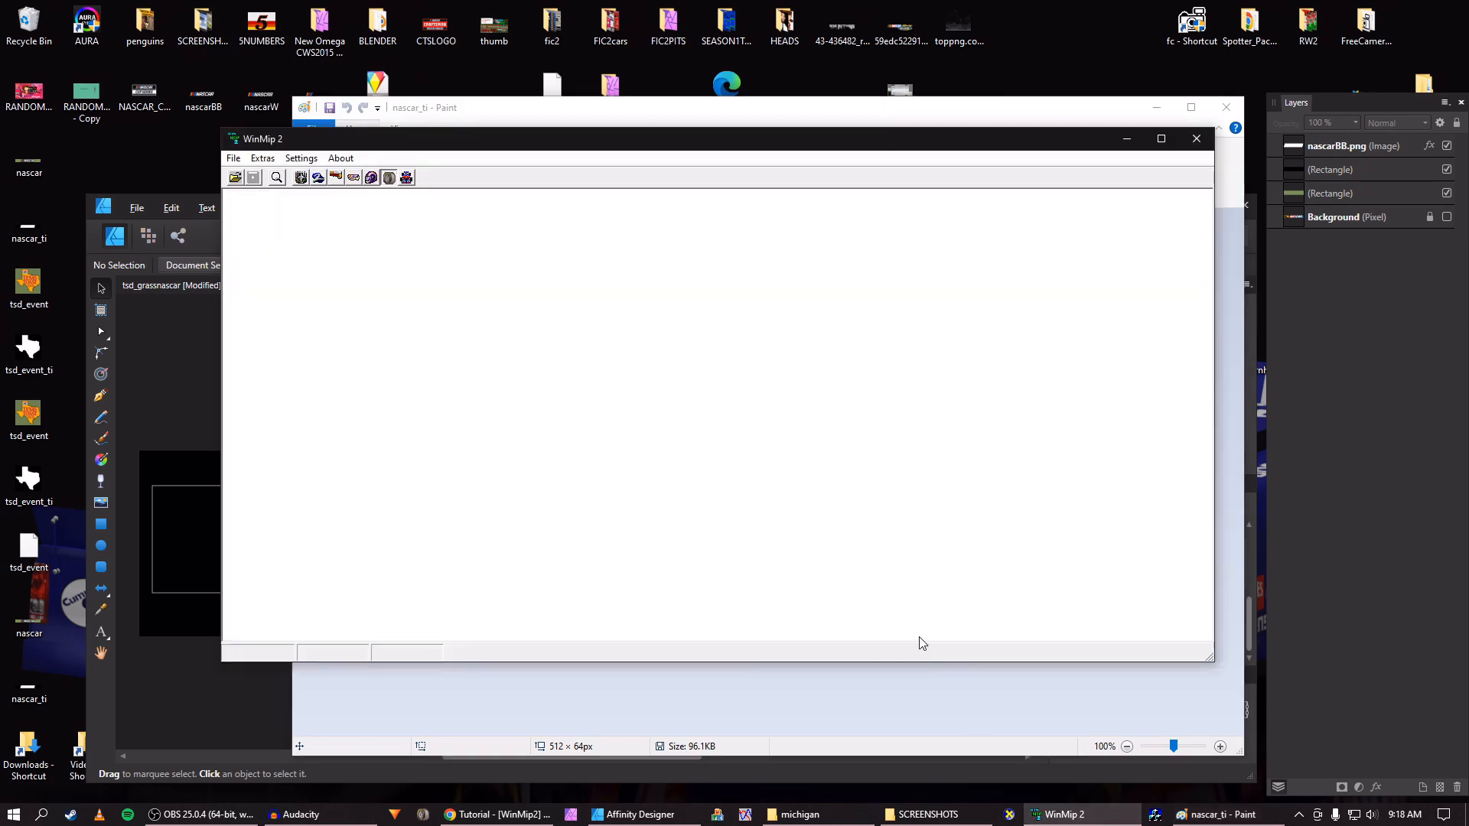
left_click(236, 178)
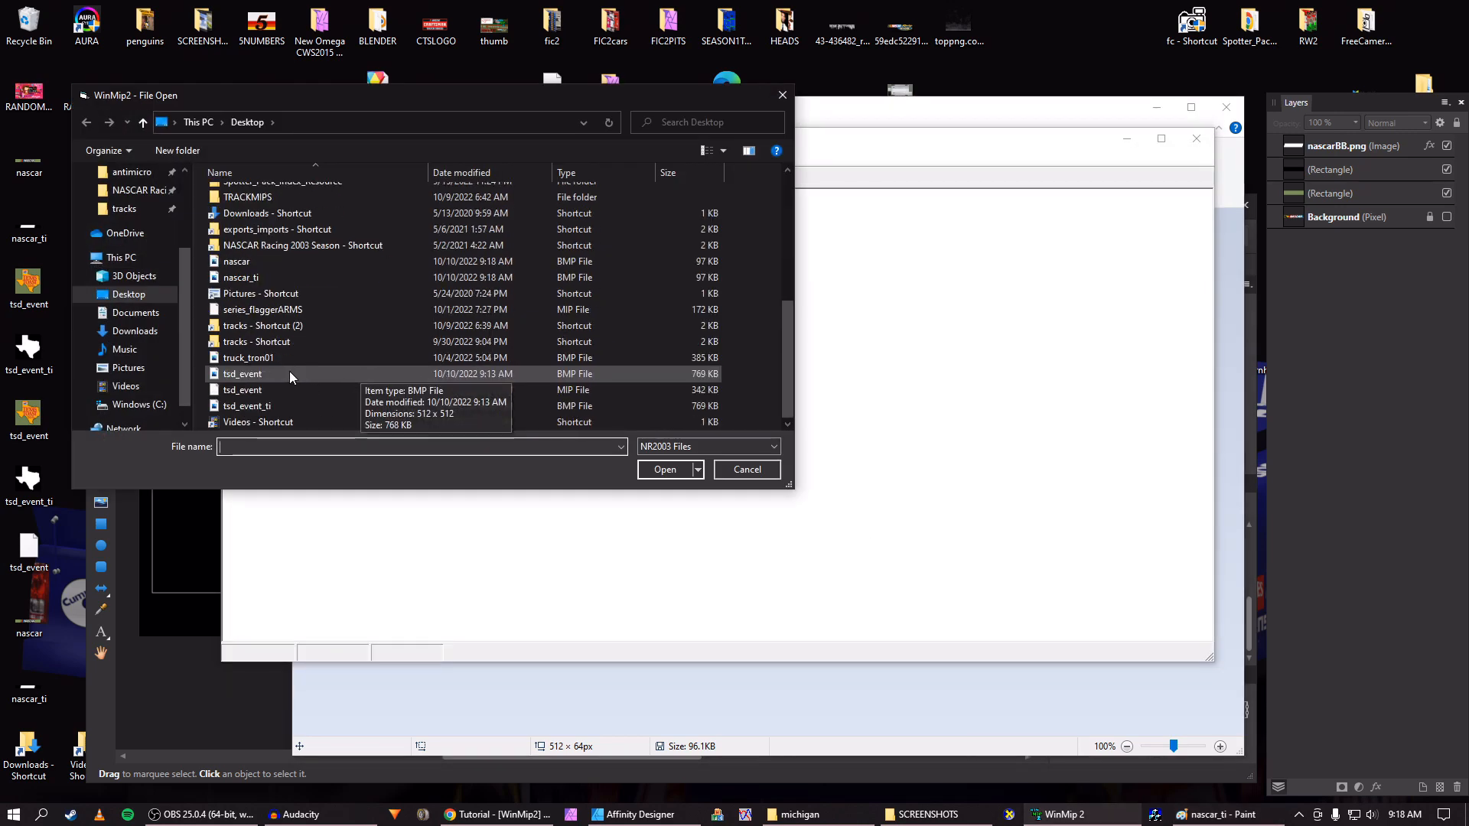
left_click(258, 264)
left_click(663, 470)
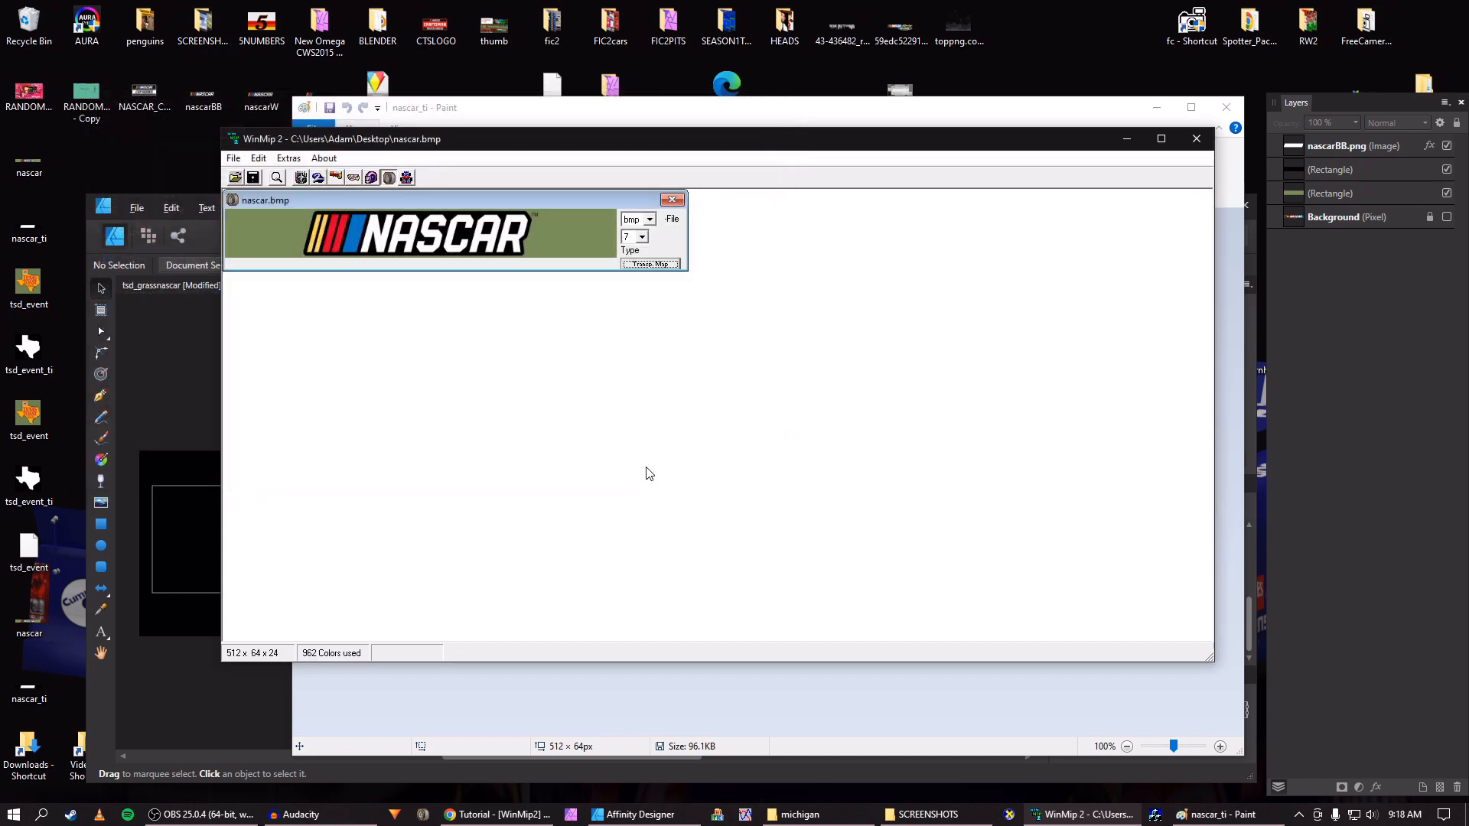
Change the image's file format to mip with type 10 and save it to the Desktop as nascar.mip
left_click(651, 220)
left_click(644, 252)
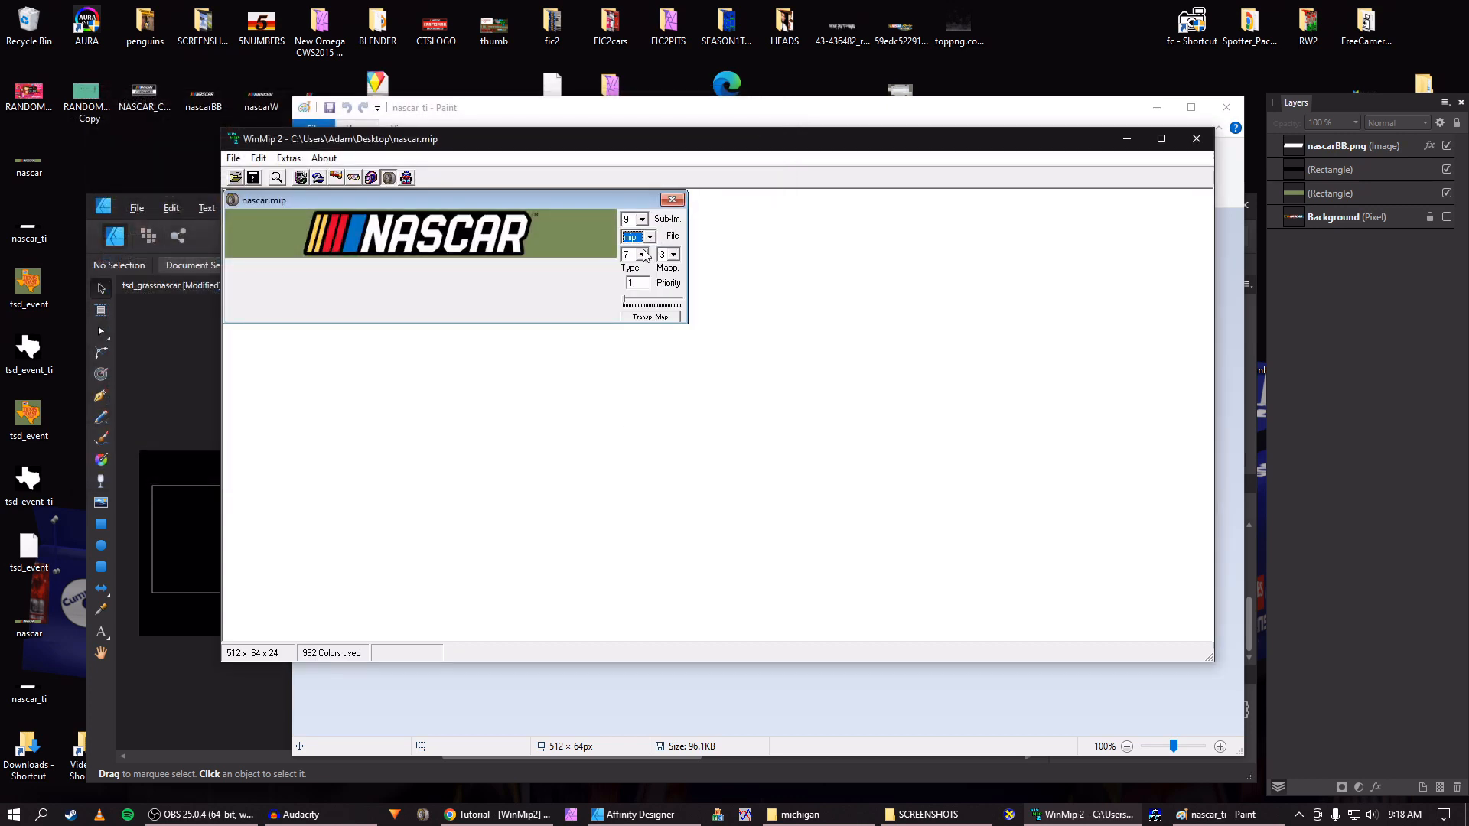
left_click(643, 255)
left_click(646, 283)
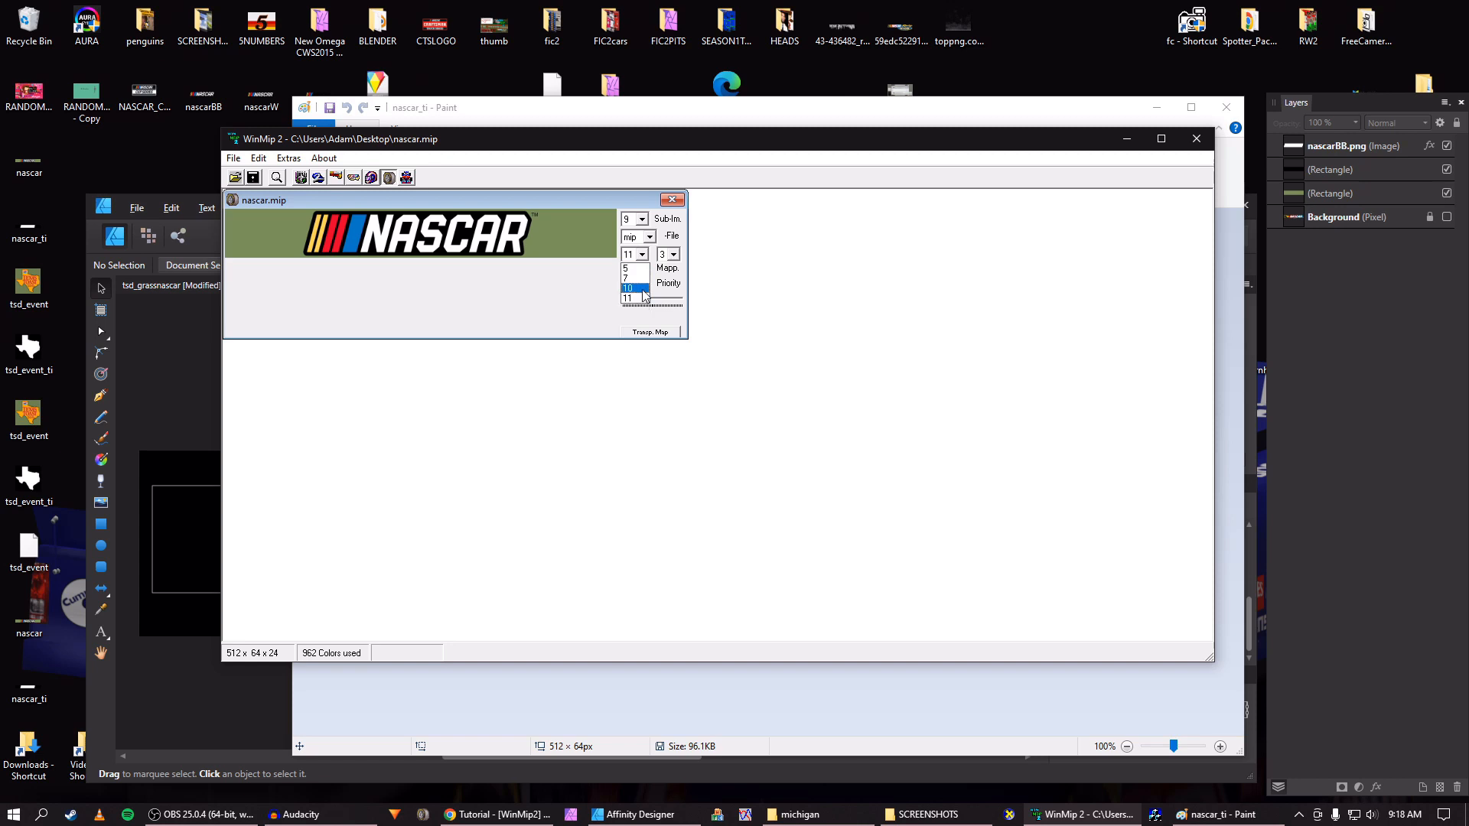
left_click(635, 288)
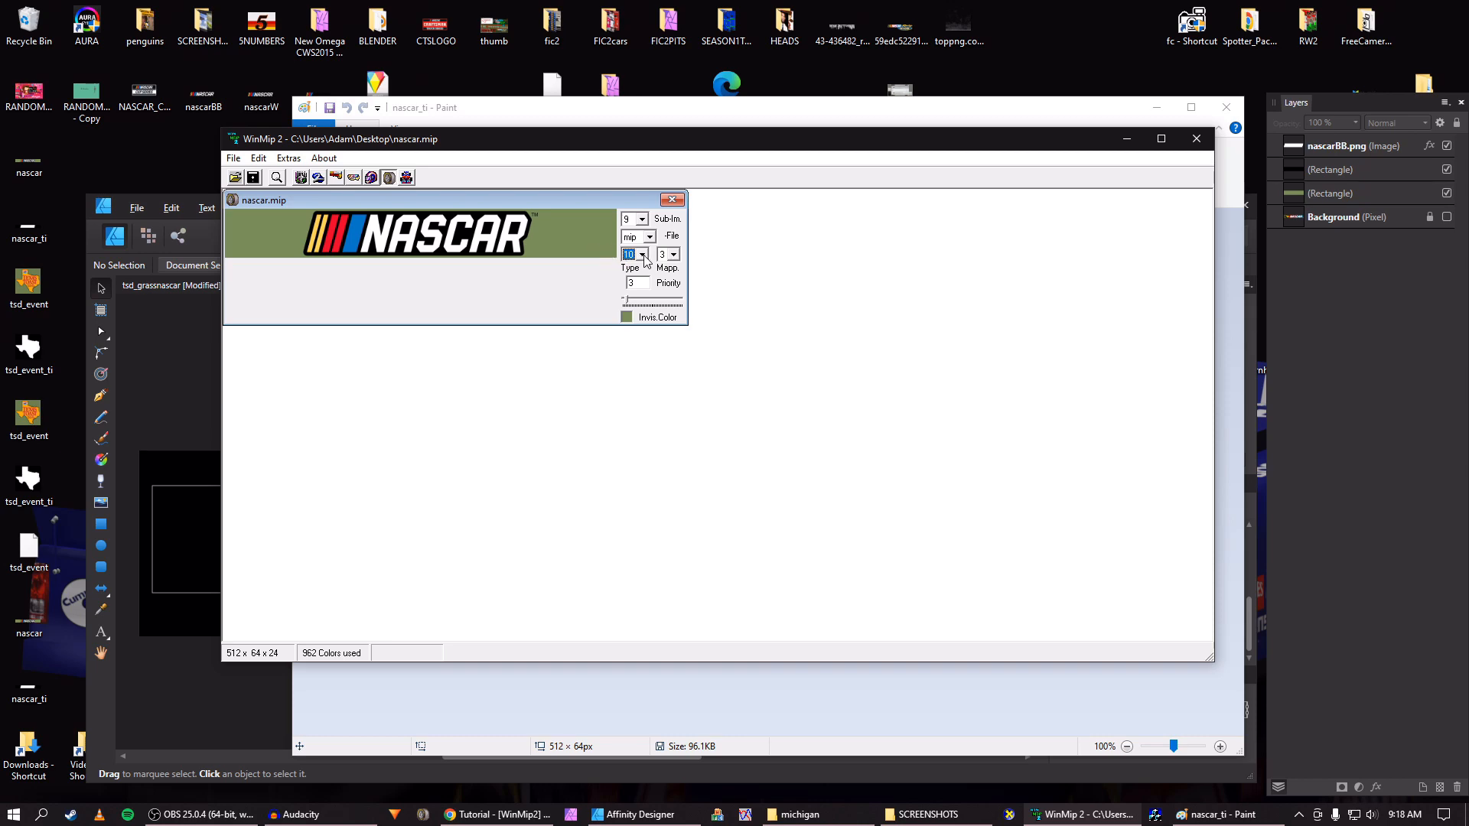
left_click(258, 177)
key("Return")
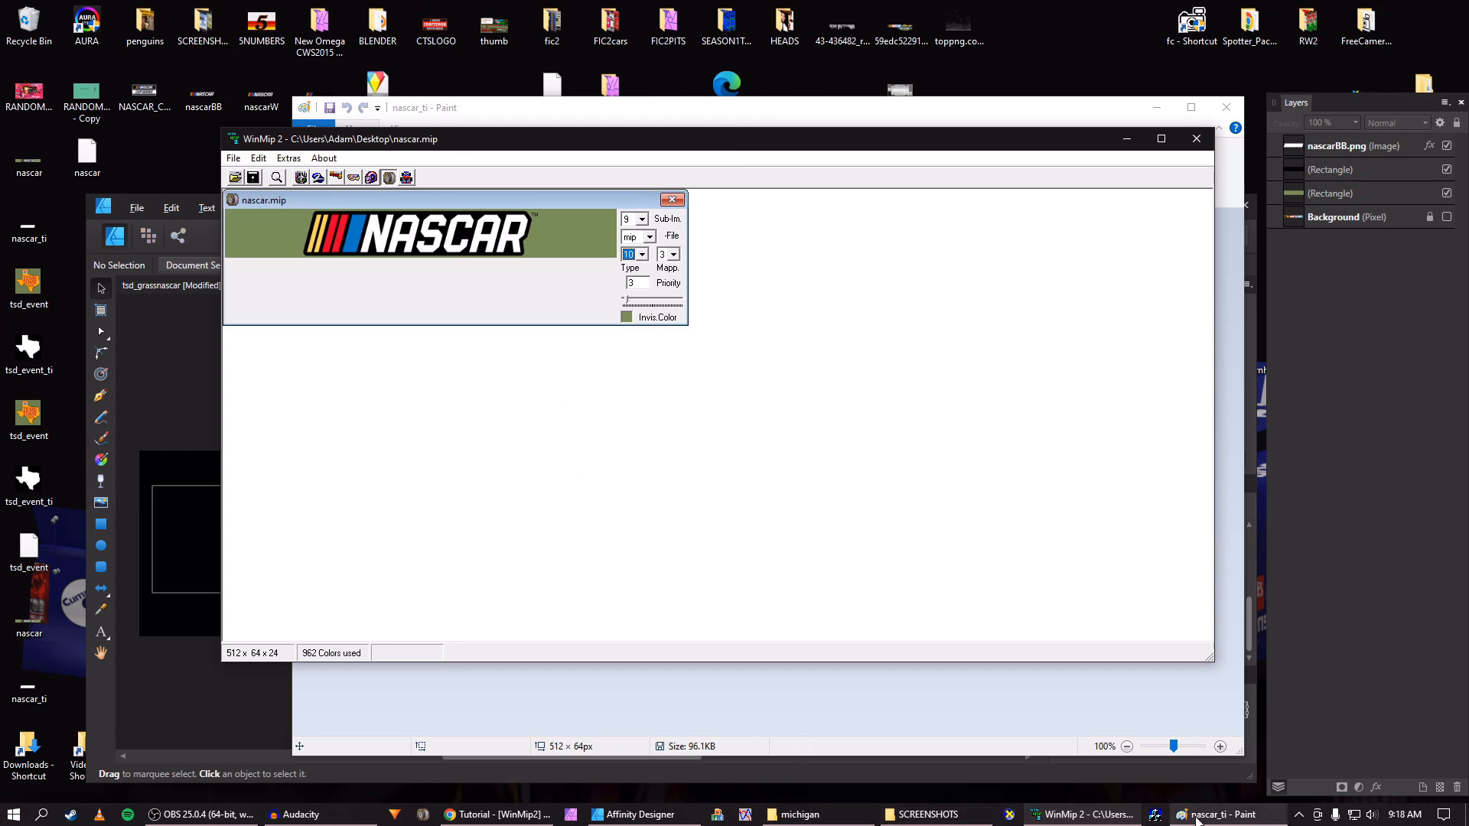
Open the texas folder in the NASCAR Racing 2003 Season tracks and put the Desktop's nascar MIP file into it
left_click(1467, 814)
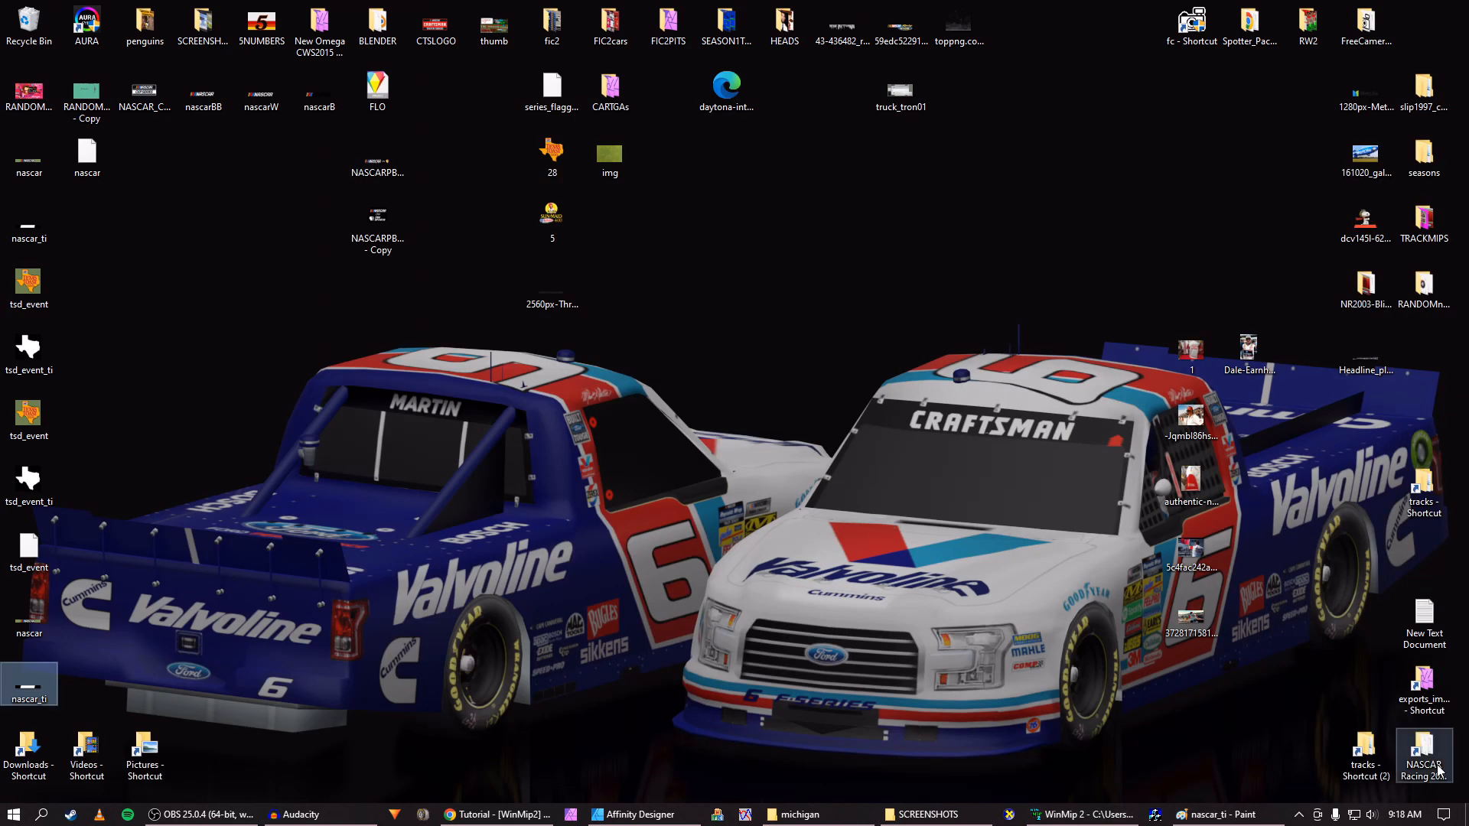
double_click(1425, 761)
double_click(447, 462)
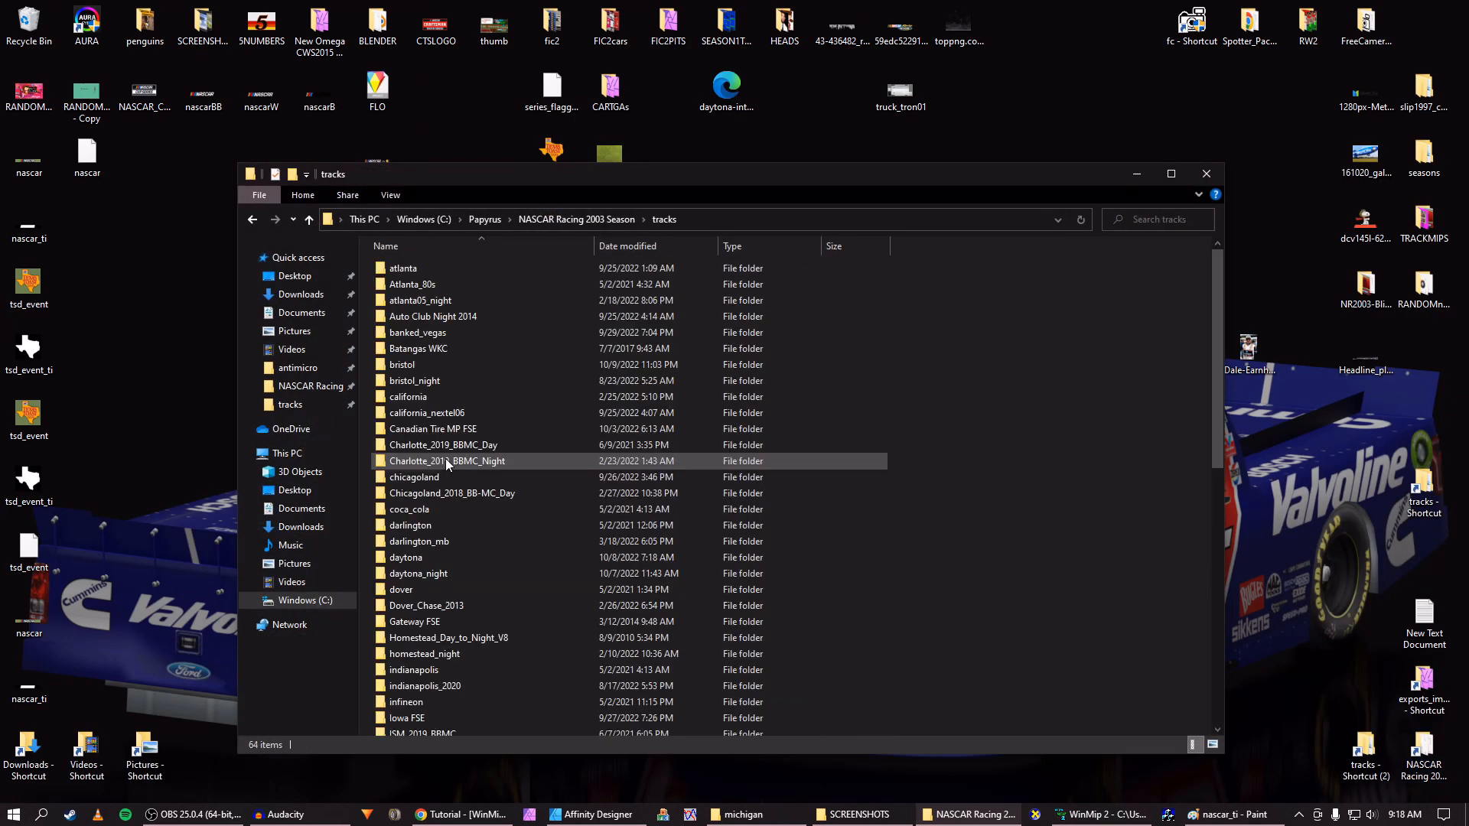
scroll(459, 608, "down", 8)
scroll(459, 617, "down", 5)
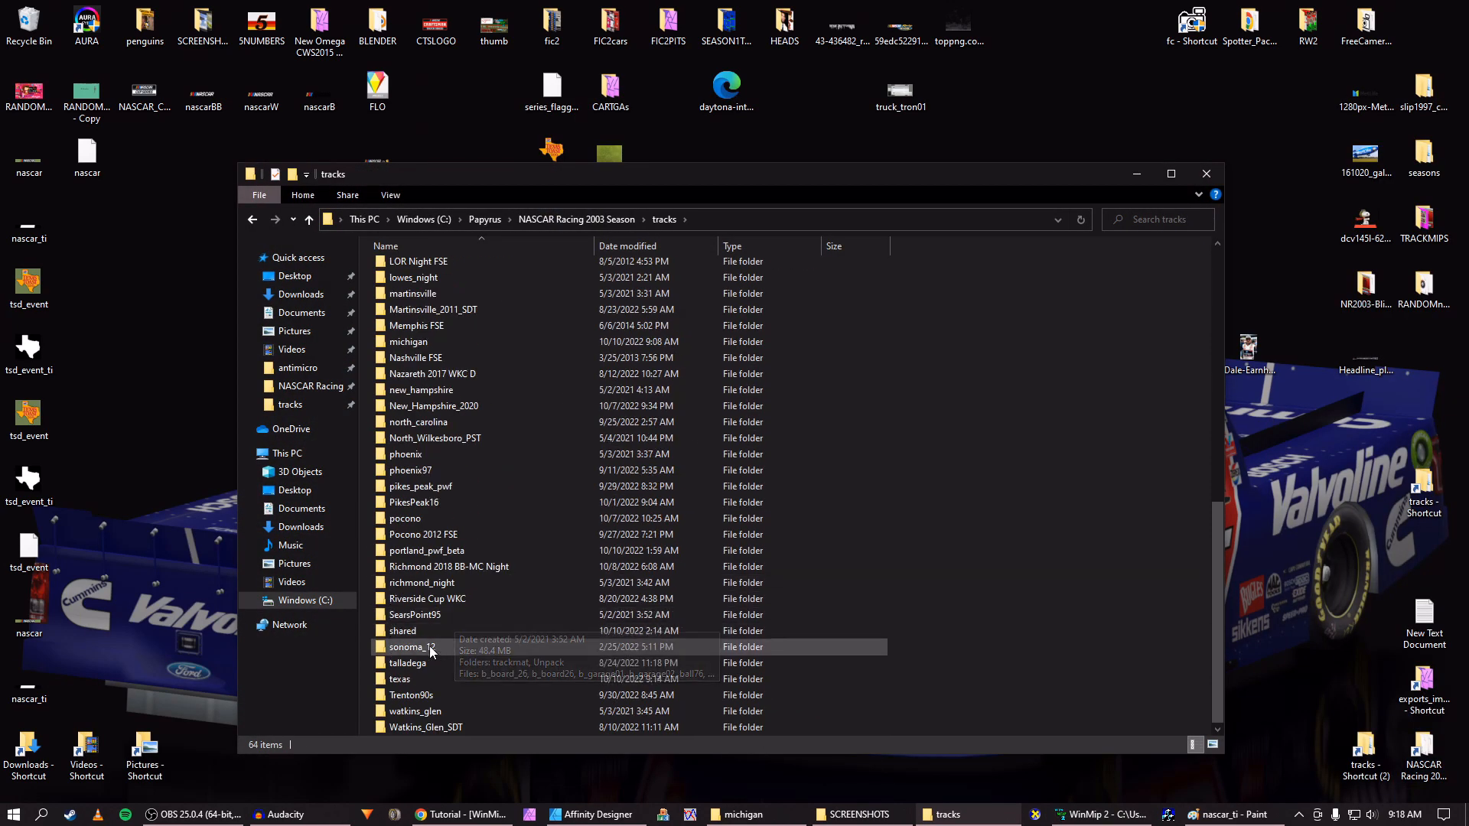
double_click(427, 689)
left_click_drag(87, 153, 452, 666)
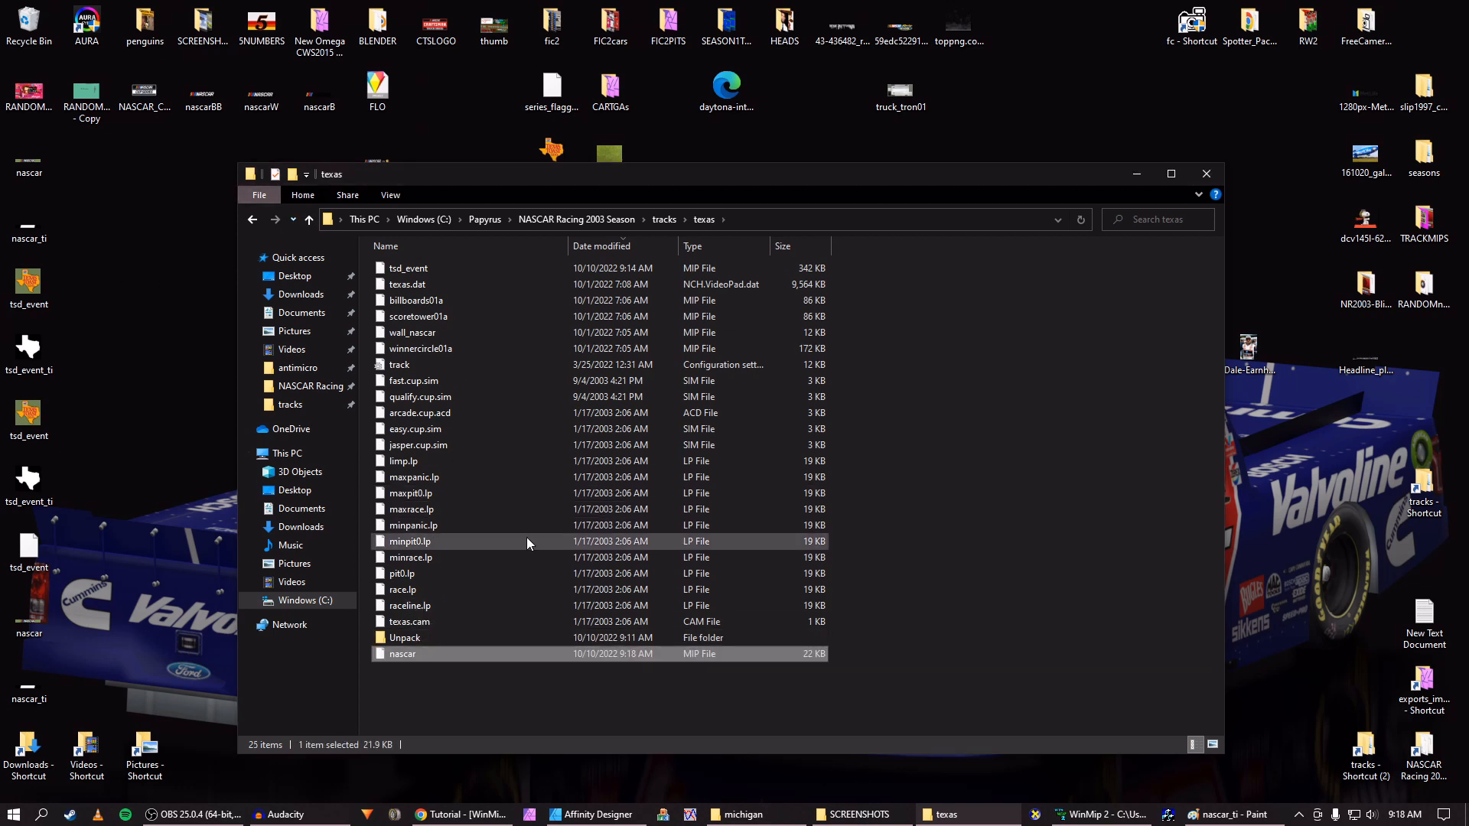
Switch to NASCAR Racing 2003 Season, load a single race at Texas and inspect the infield NASCAR logo full screen
left_click(394, 814)
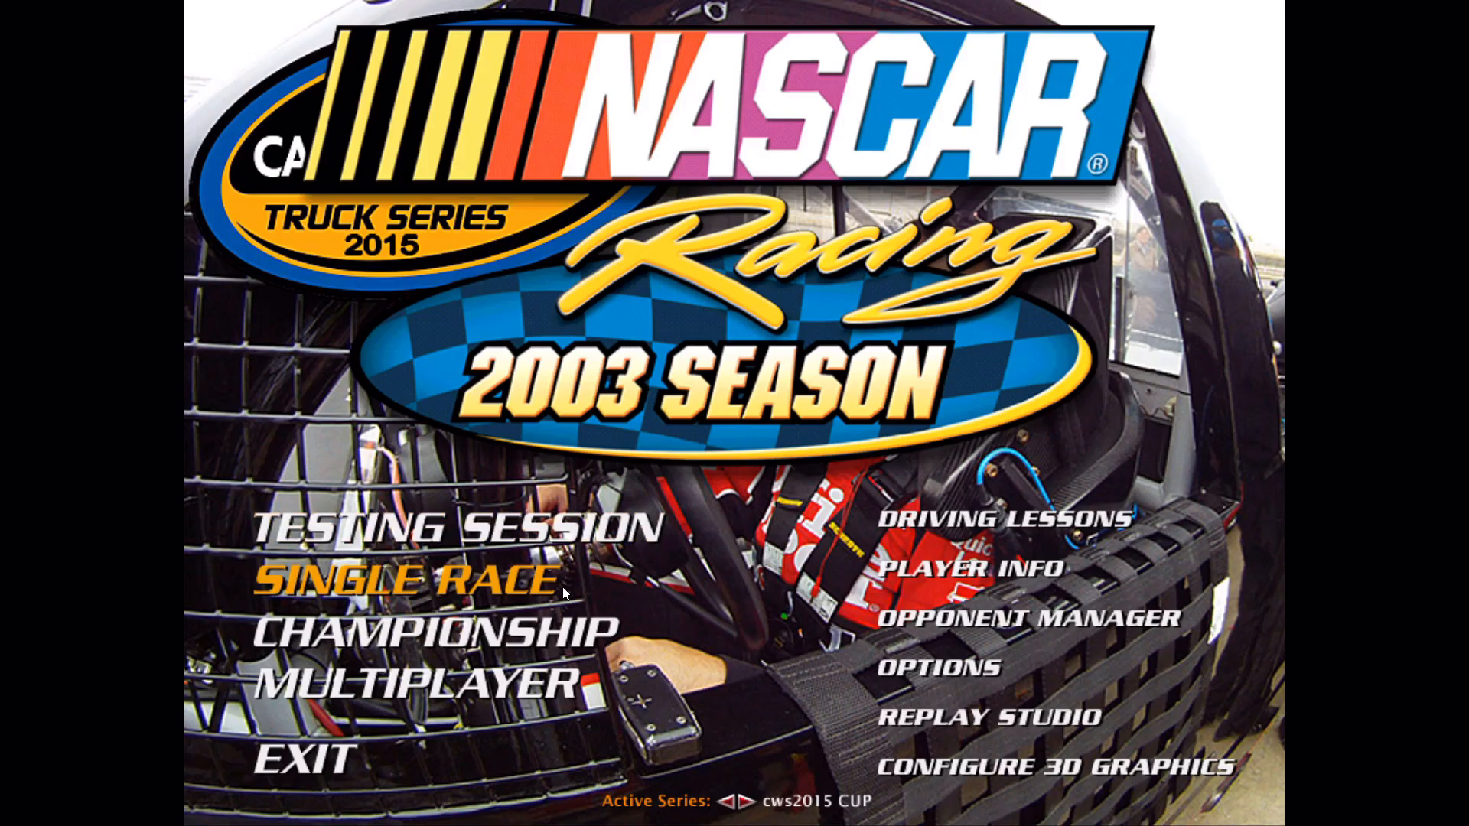
left_click(562, 586)
left_click(1181, 796)
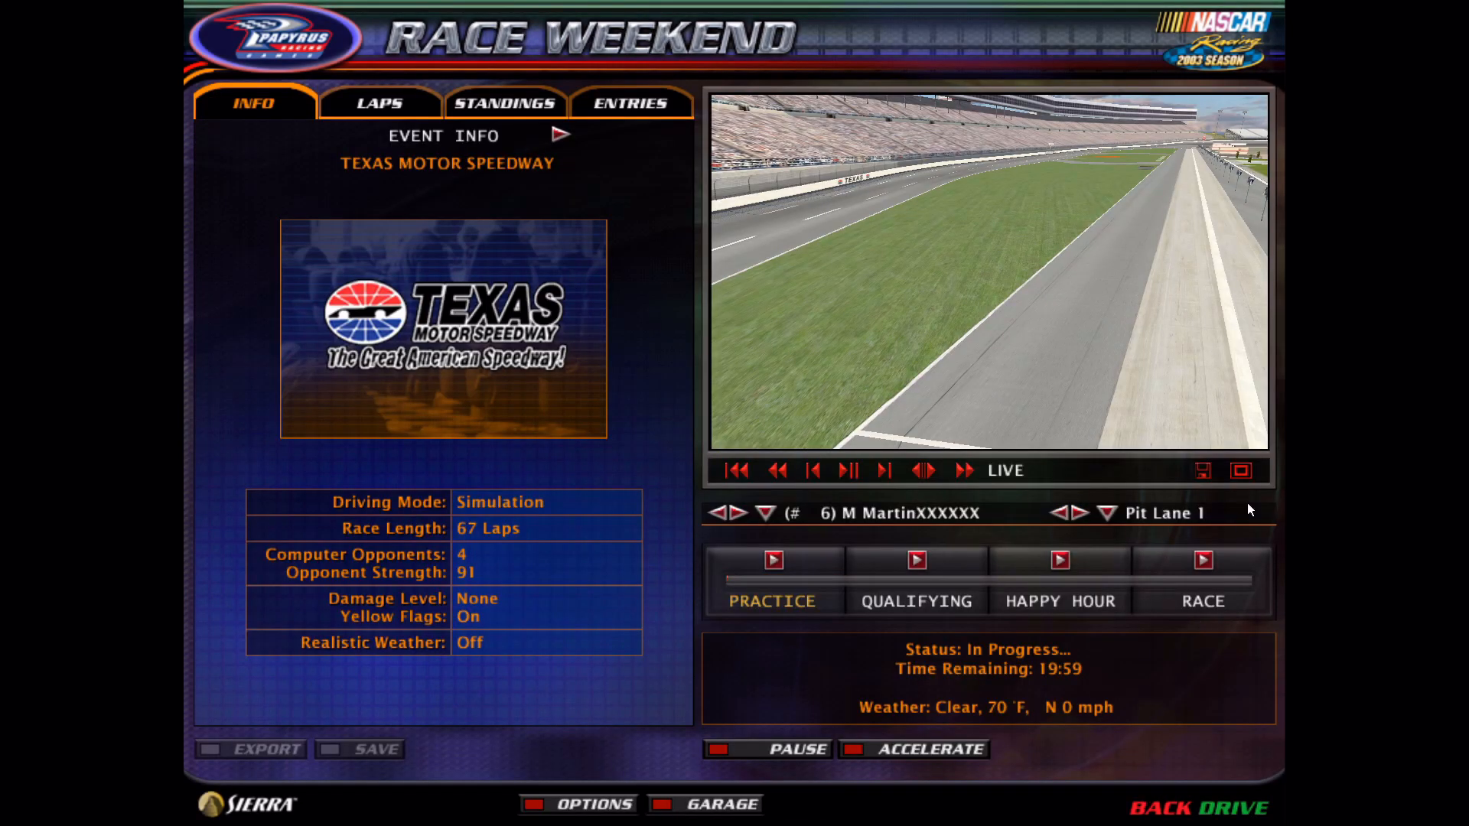
left_click(1244, 469)
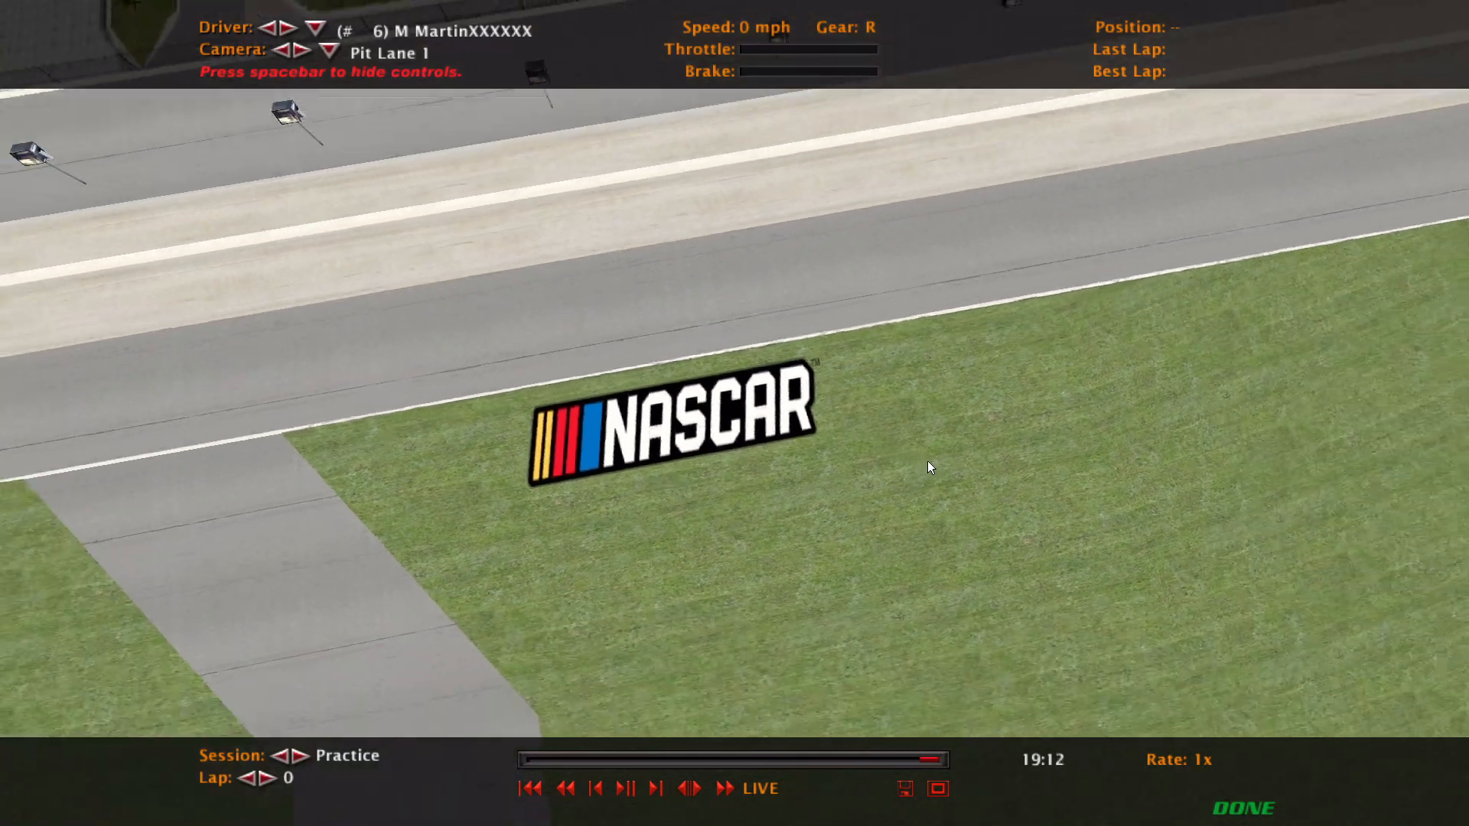
key("Escape")
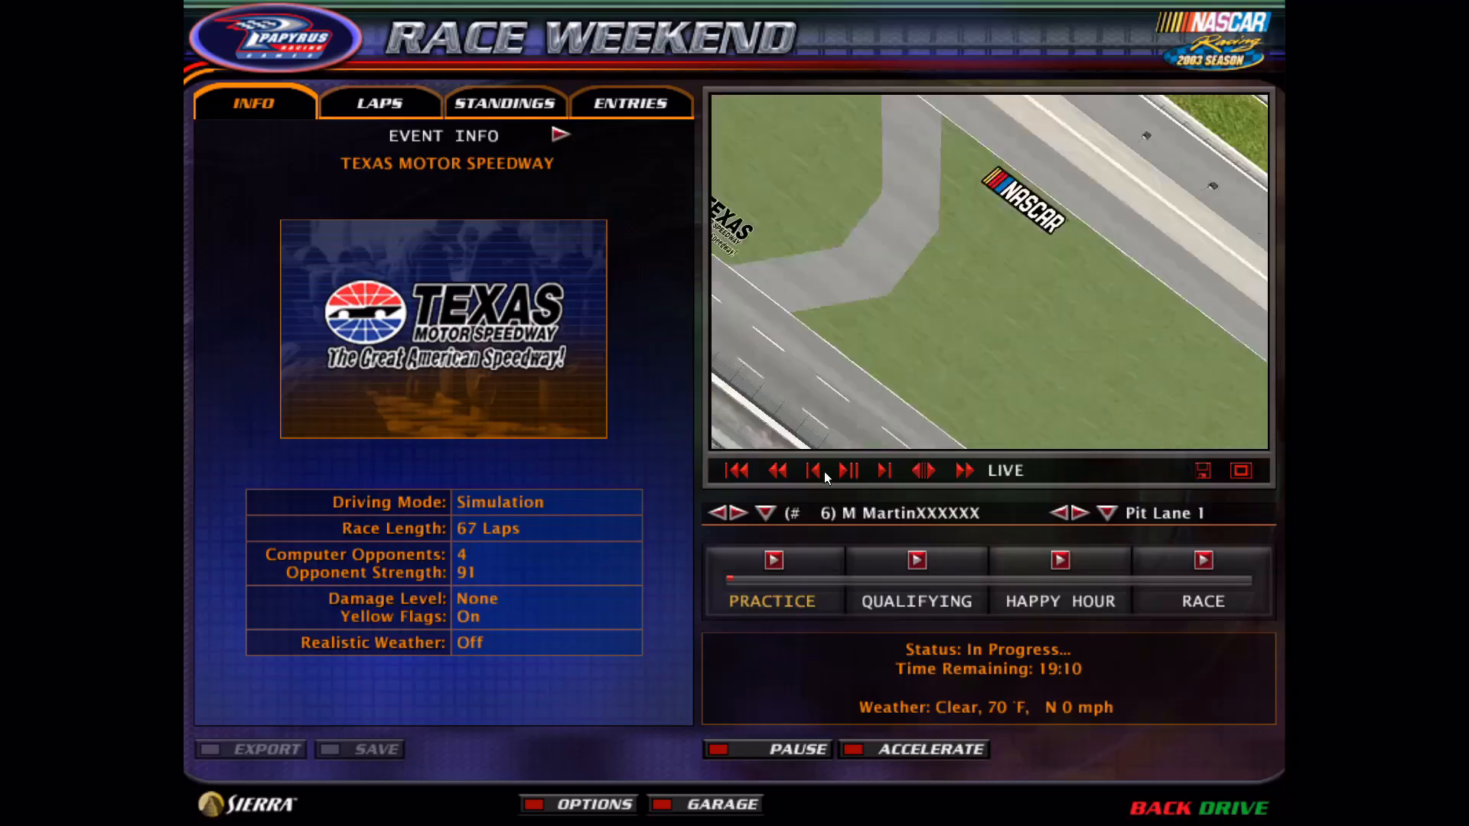
key("Escape")
Set up another single race and choose BristolPITS as the track
left_click(477, 518)
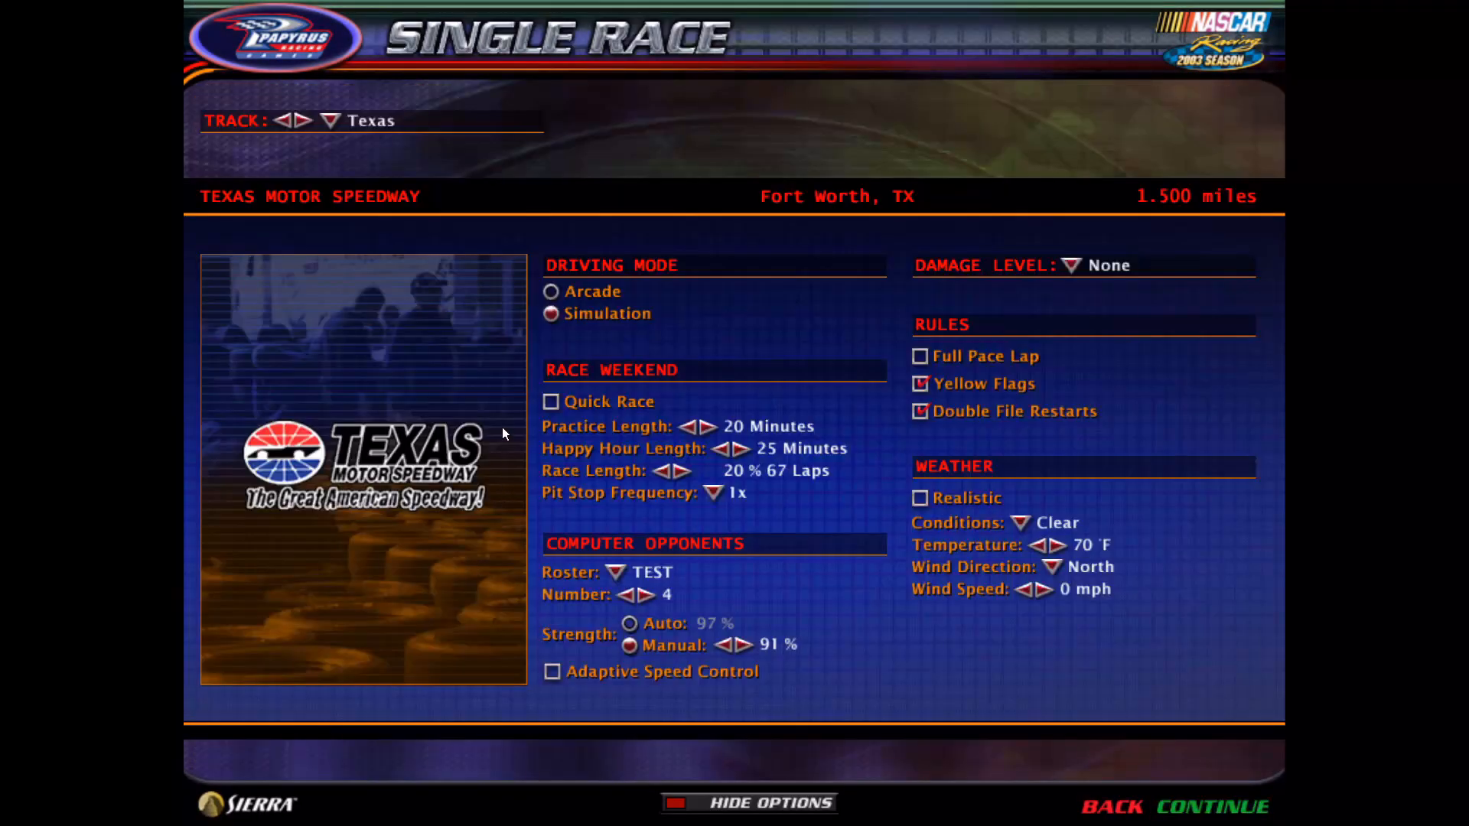
left_click(325, 121)
scroll(435, 273, "up", 3)
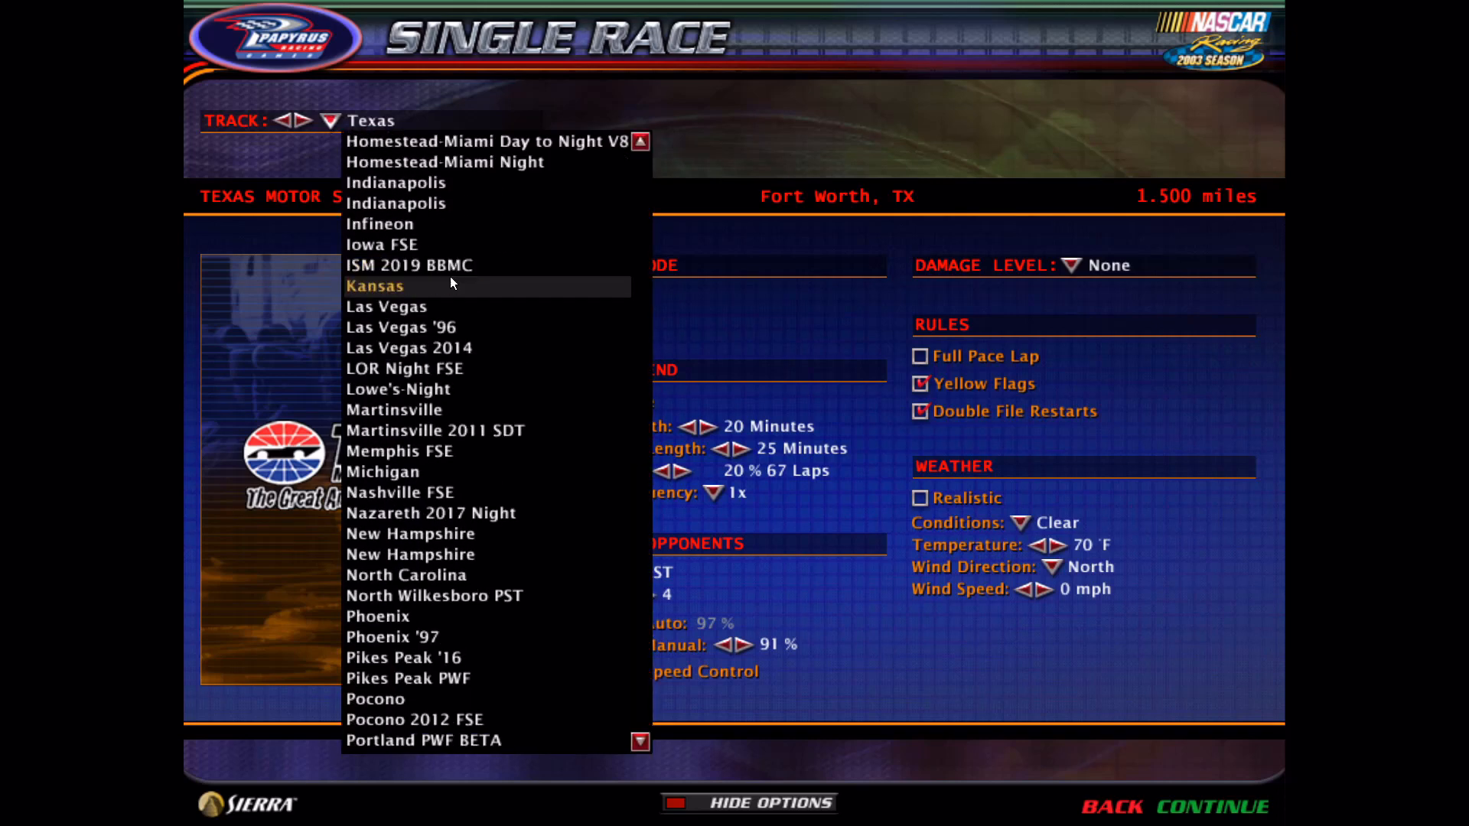
scroll(463, 250, "up", 5)
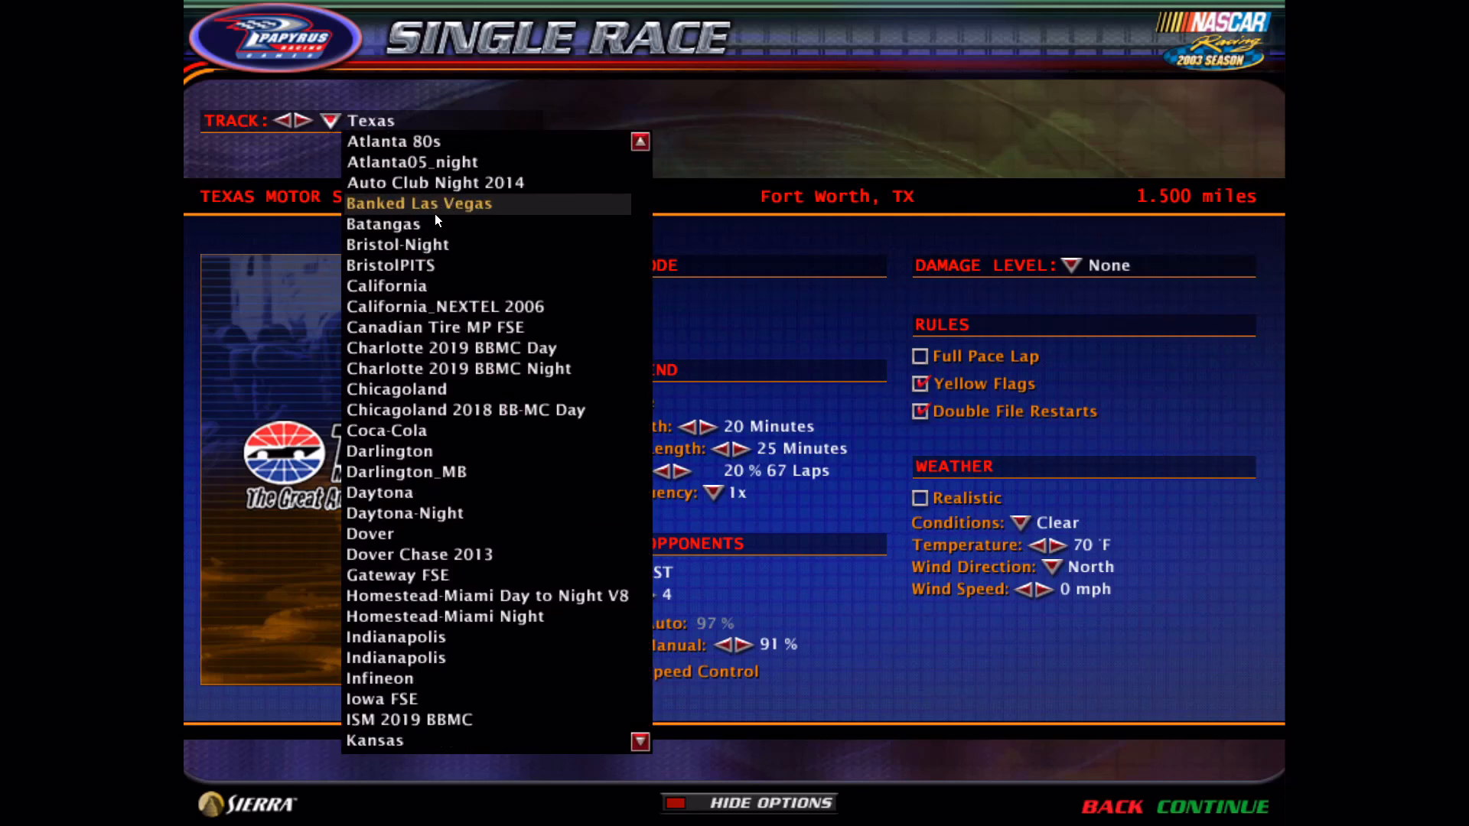
left_click(436, 246)
left_click(329, 122)
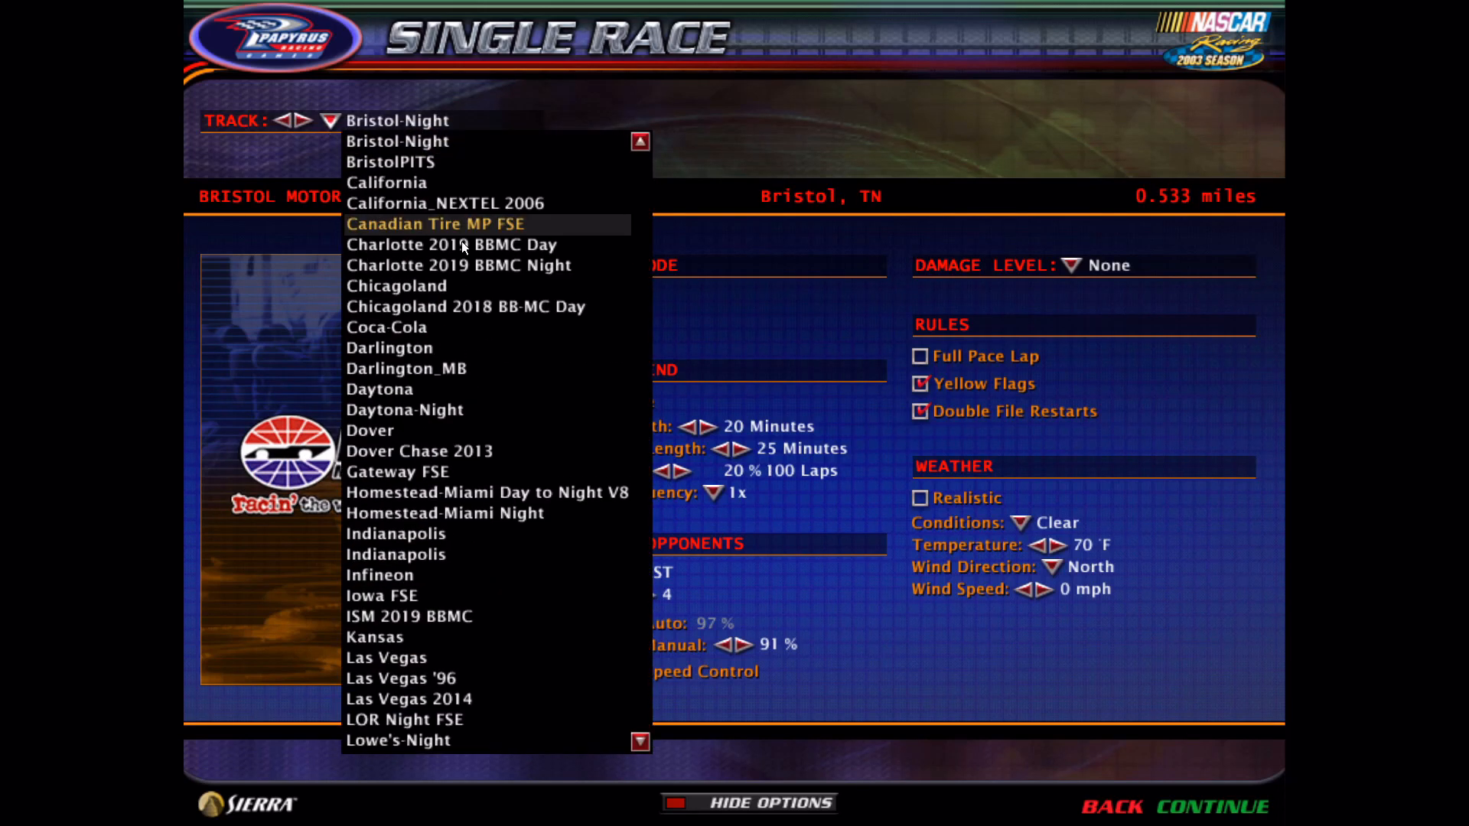
scroll(415, 212, "up", 1)
left_click(410, 226)
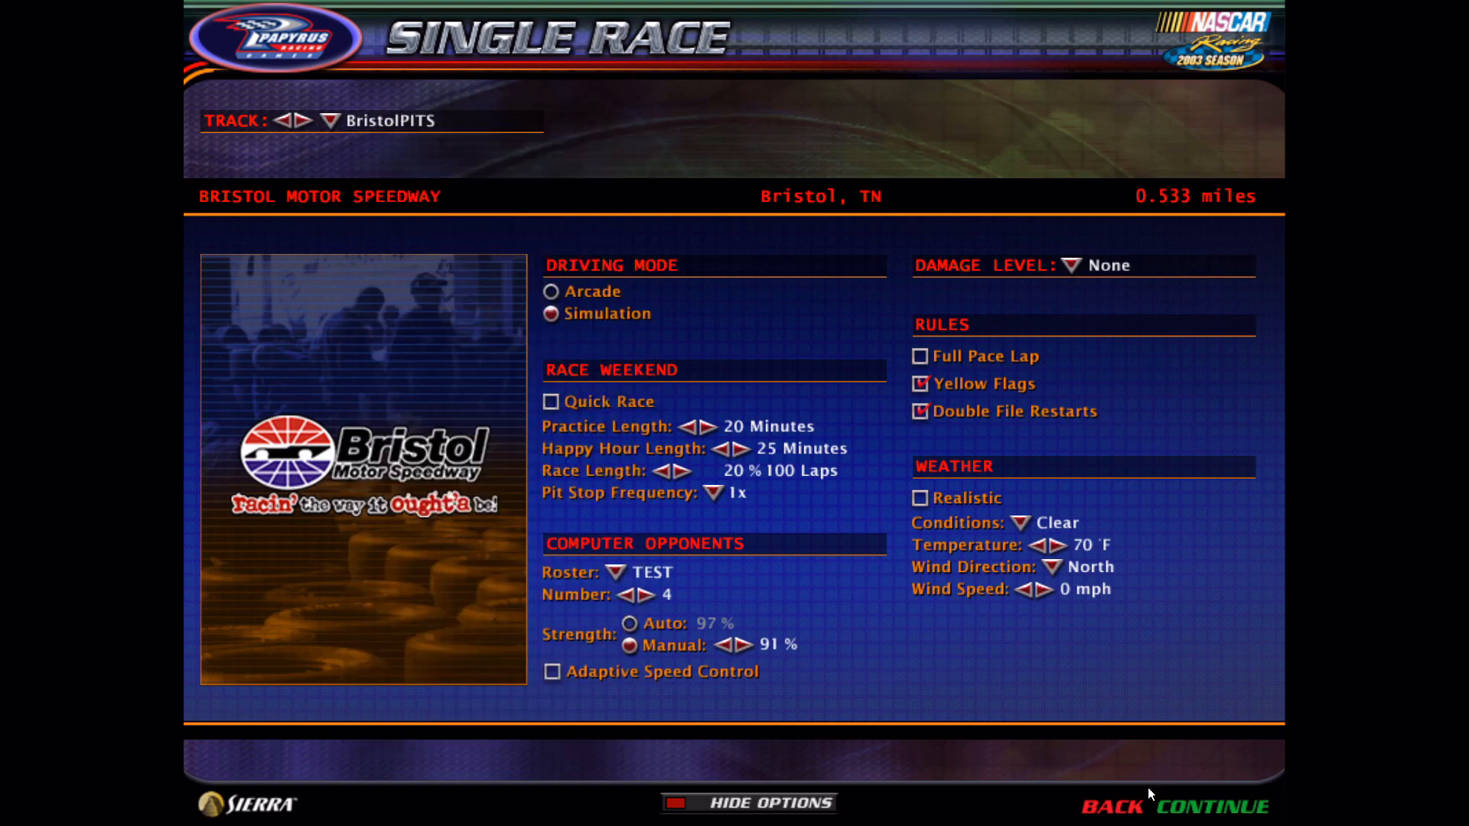
Load the Bristol race weekend, examine the speedway in the full-screen replay view and leave the session
left_click(1186, 811)
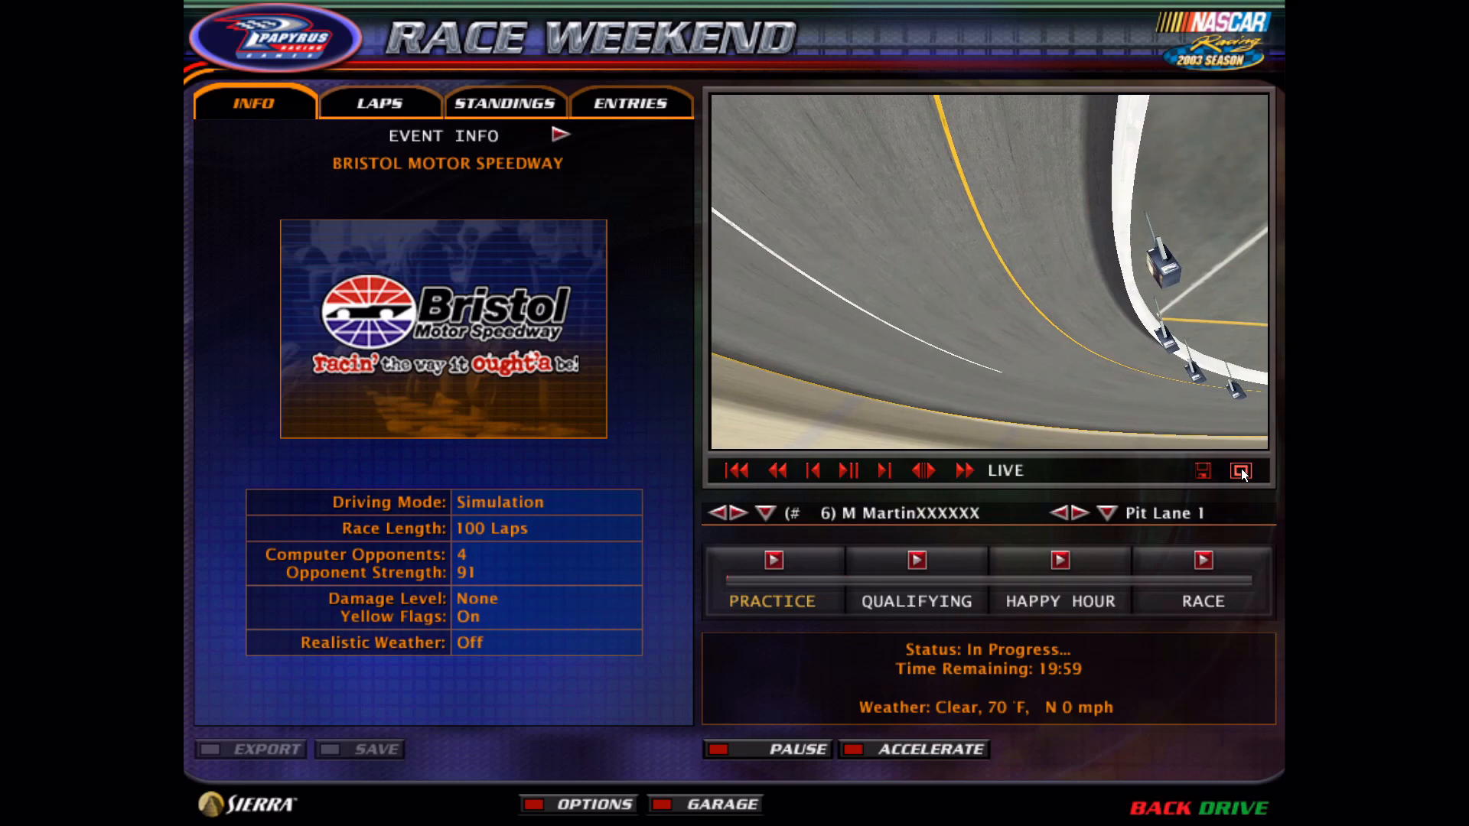
left_click(1241, 472)
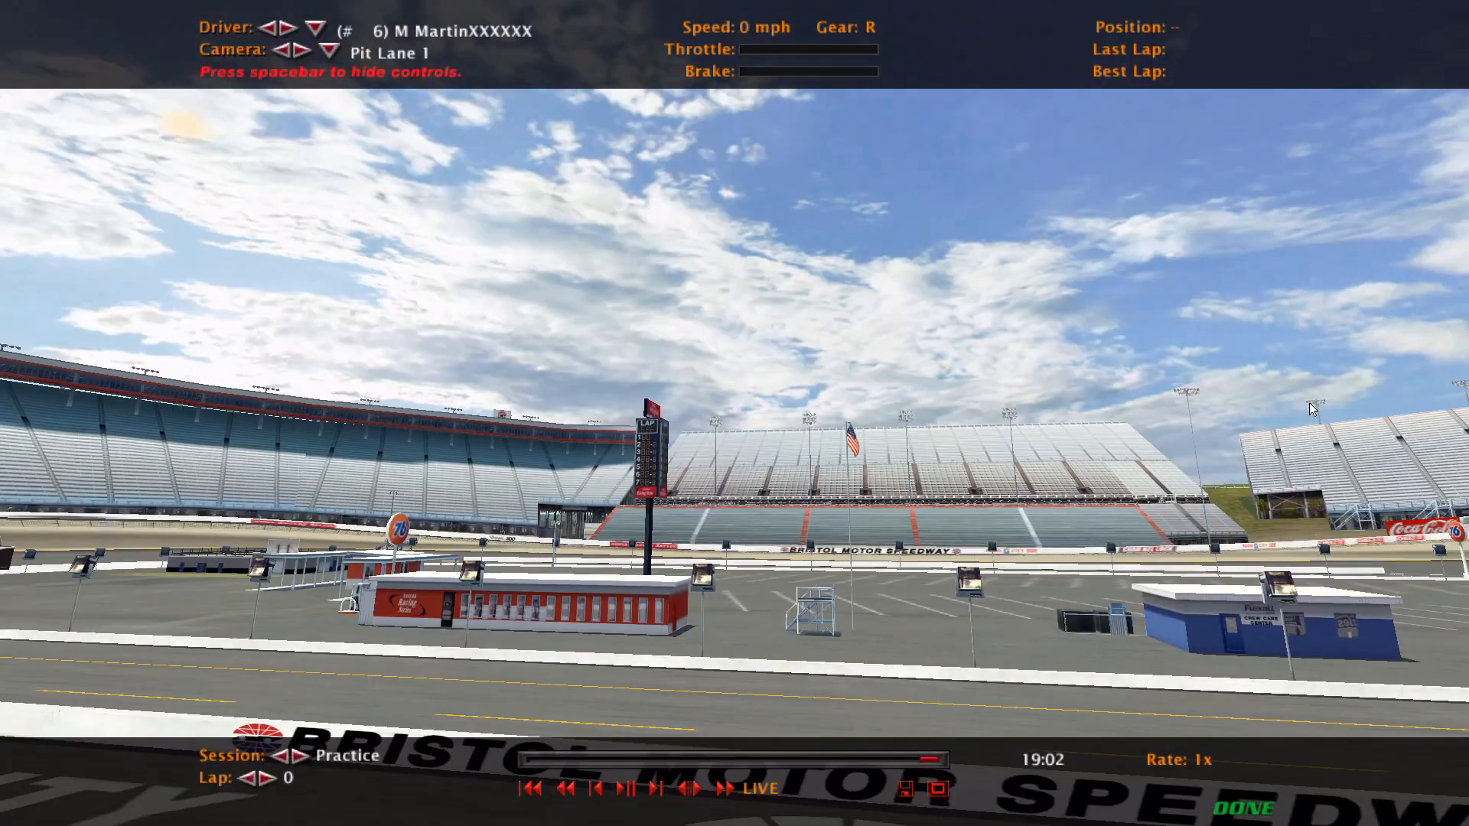
key("Escape")
key("Escape")
Leave the Bristol session, choose Michigan as the single race track and load its race weekend
left_click(468, 518)
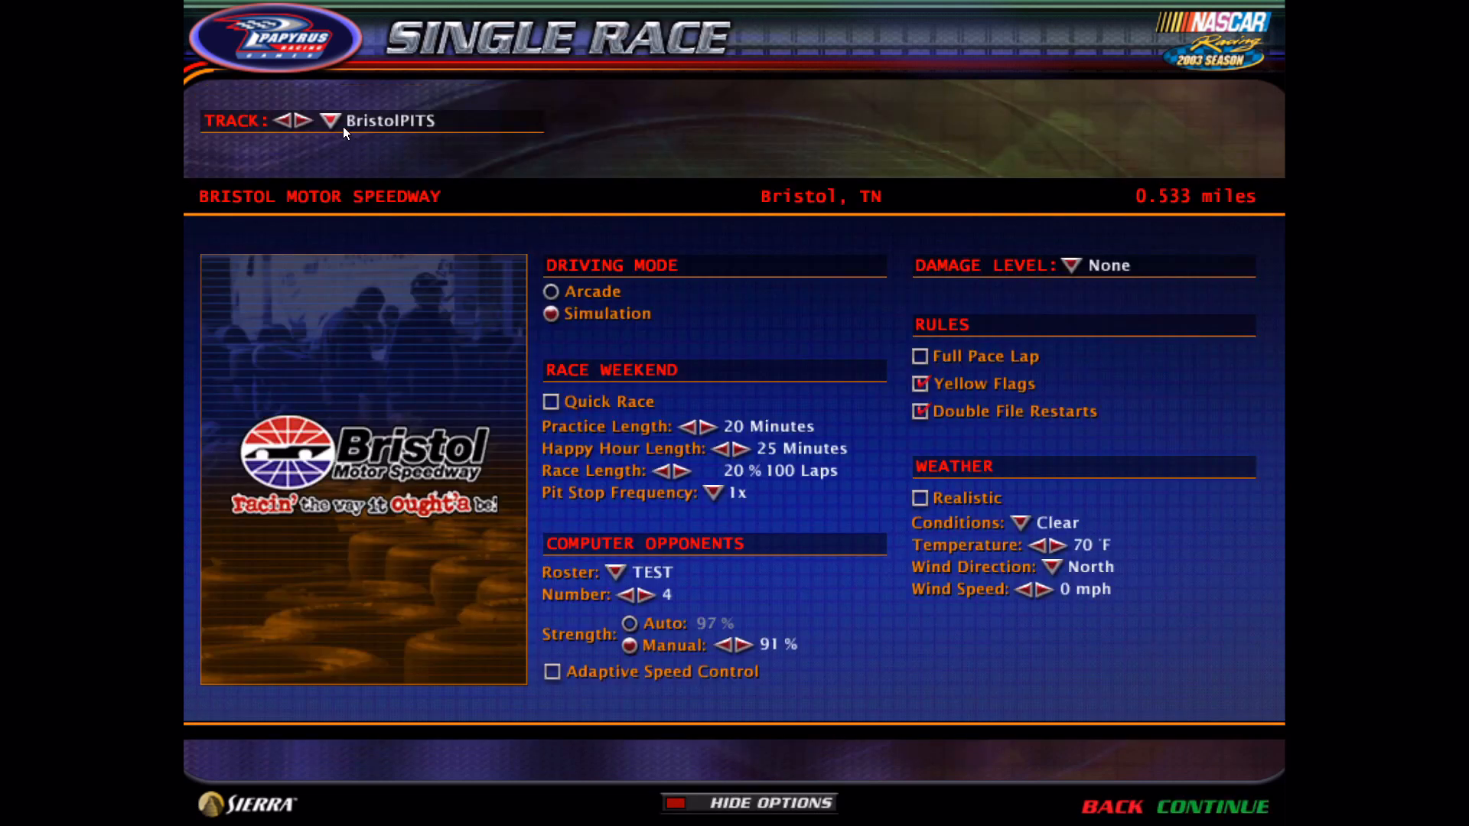
left_click(343, 126)
scroll(416, 344, "down", 2)
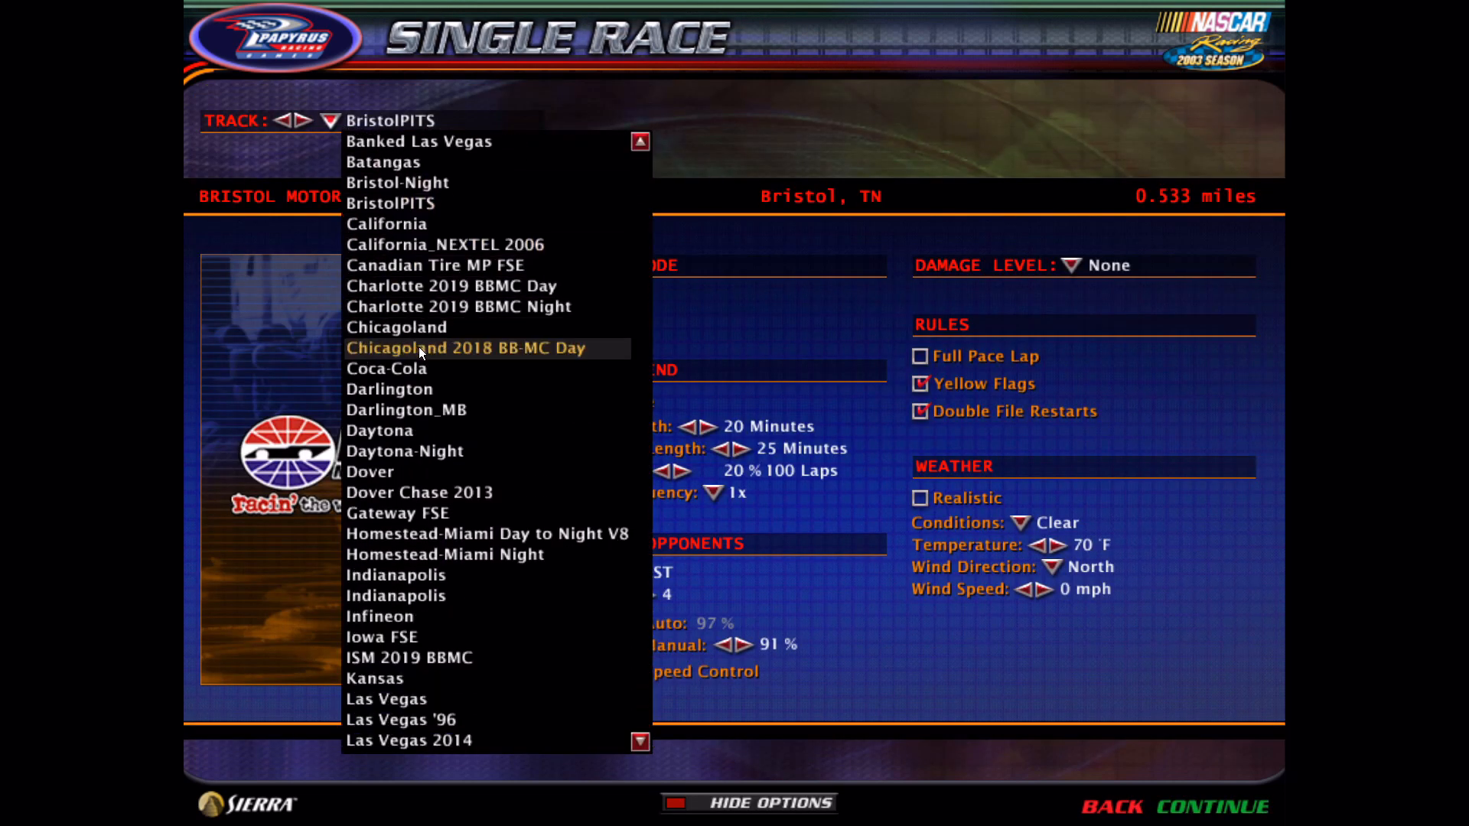
scroll(419, 346, "down", 4)
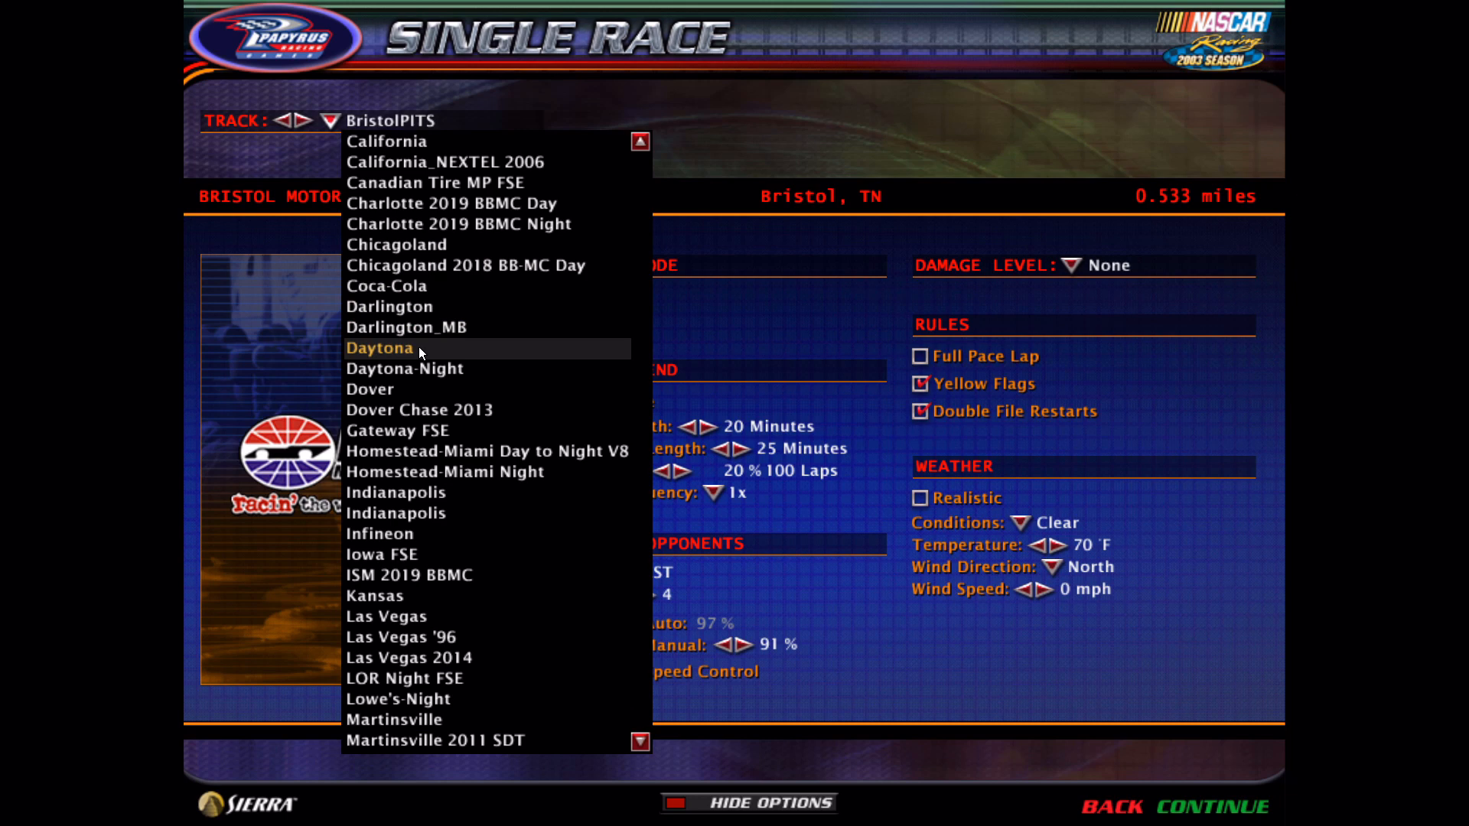
scroll(419, 347, "down", 7)
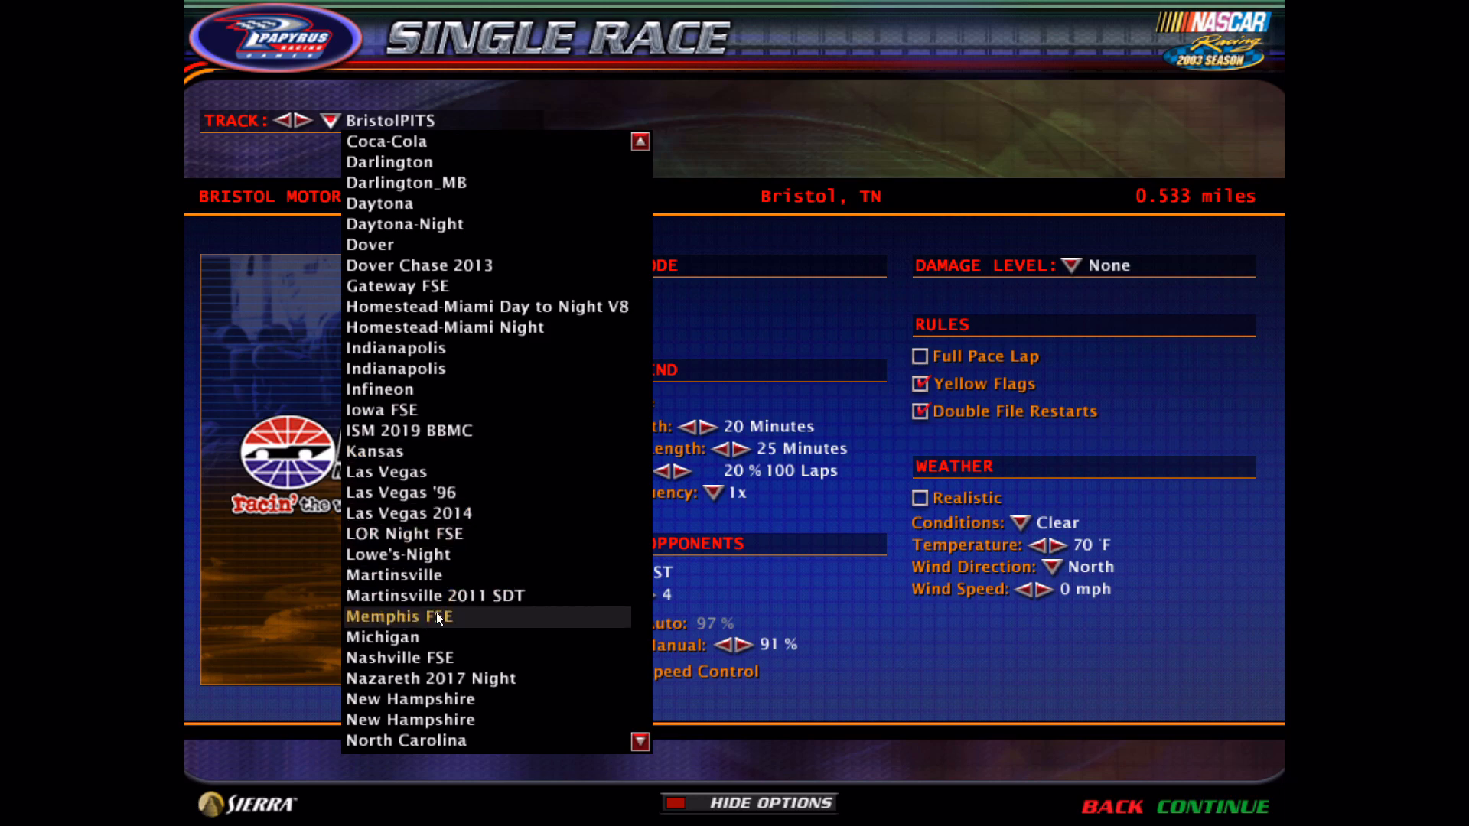
left_click(435, 636)
left_click(1220, 801)
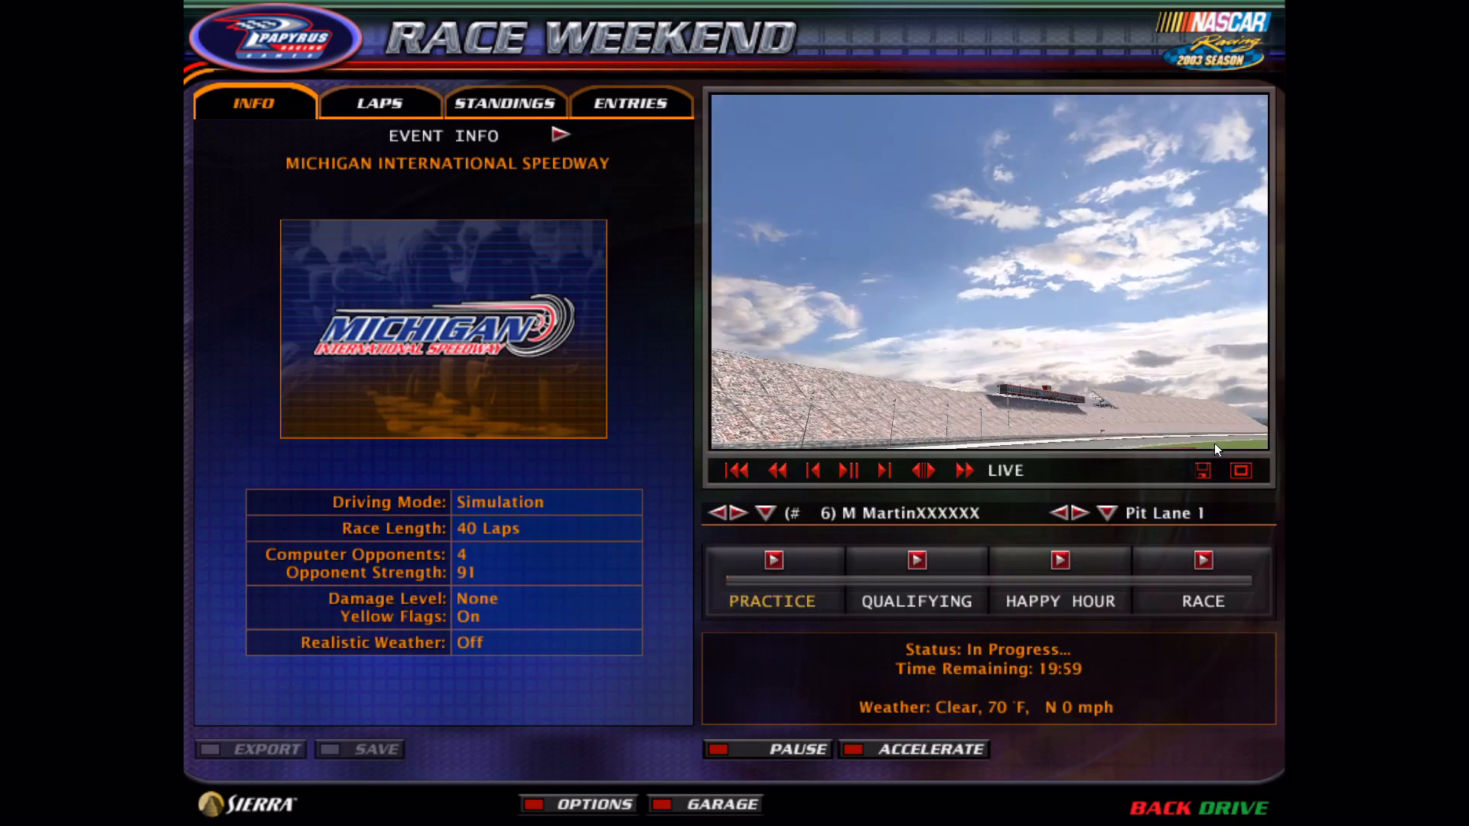
Examine Michigan's infield sign, hauler and frontstretch grass logo in the full-screen replay view, and abandon the race
left_click(1241, 468)
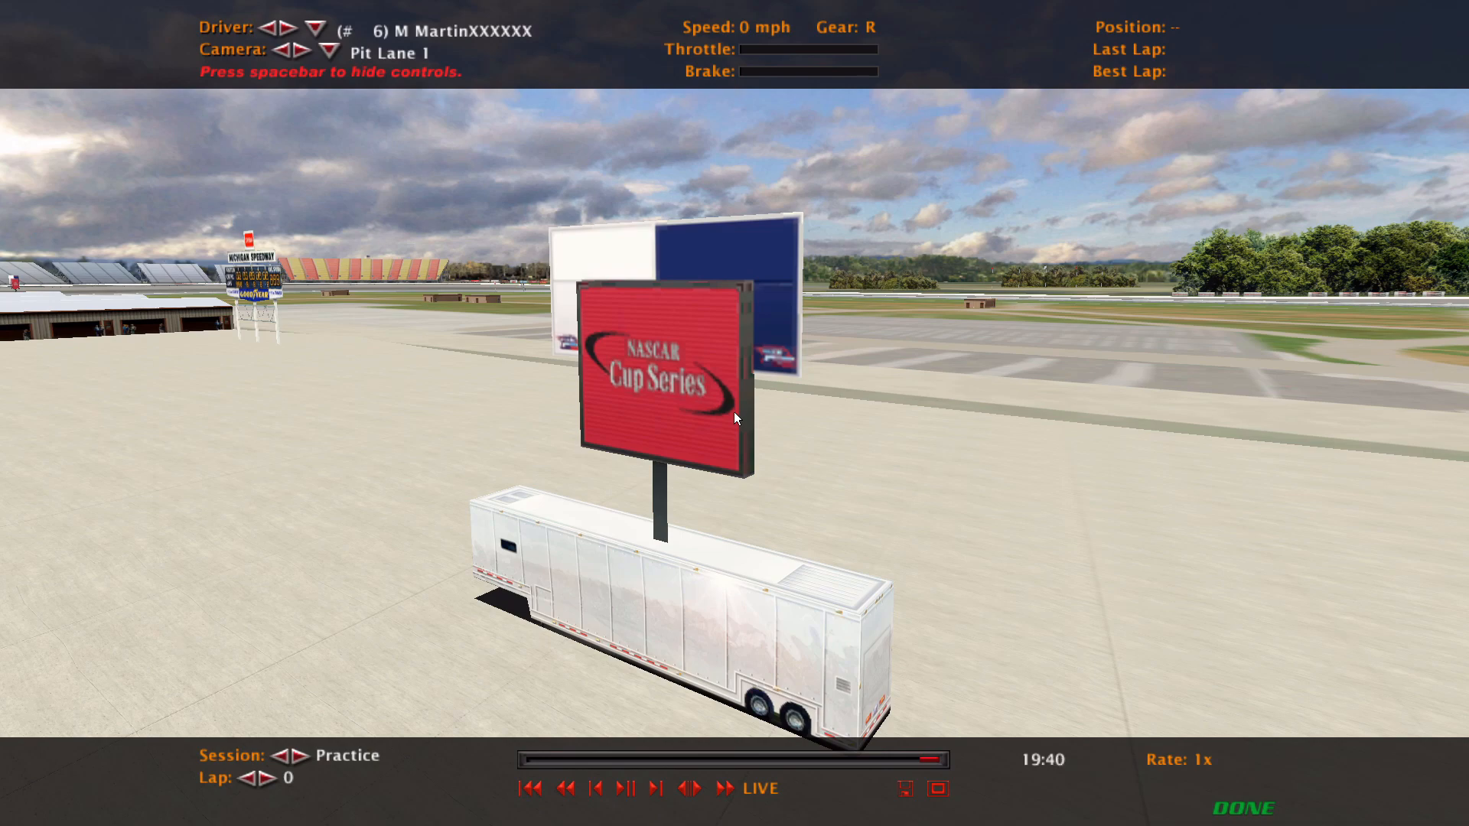
mouse_move(733, 412)
left_mouse_down()
mouse_move(742, 431)
mouse_move(728, 425)
mouse_move(775, 423)
mouse_move(716, 419)
left_mouse_up()
scroll(742, 427, "up", 3)
scroll(729, 426, "up", 2)
scroll(728, 426, "down", 5)
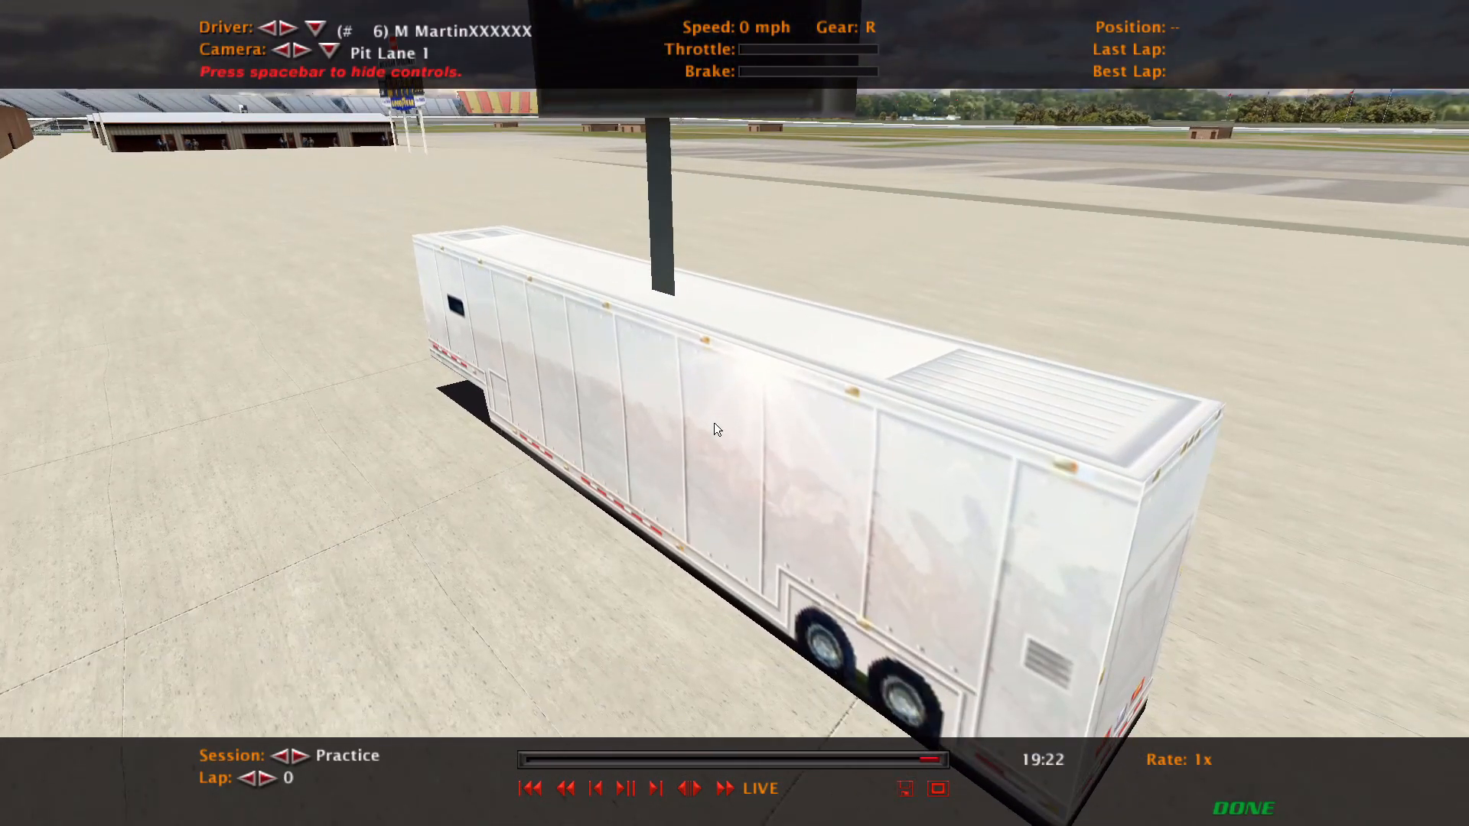
scroll(715, 424, "down", 3)
mouse_move(714, 424)
left_mouse_down()
mouse_move(668, 409)
mouse_move(709, 420)
mouse_move(709, 438)
left_mouse_up()
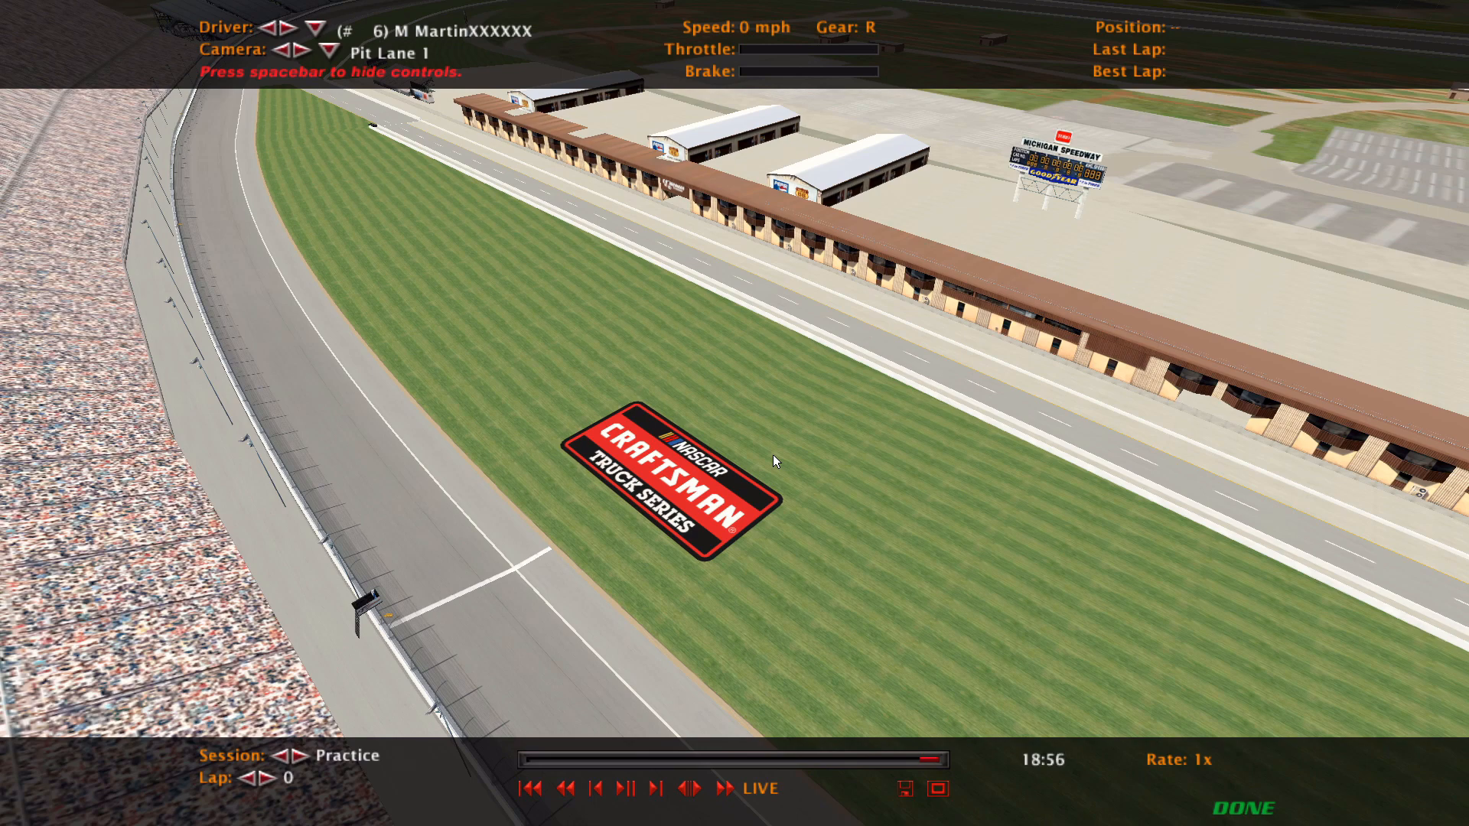
key("Escape")
key("Escape")
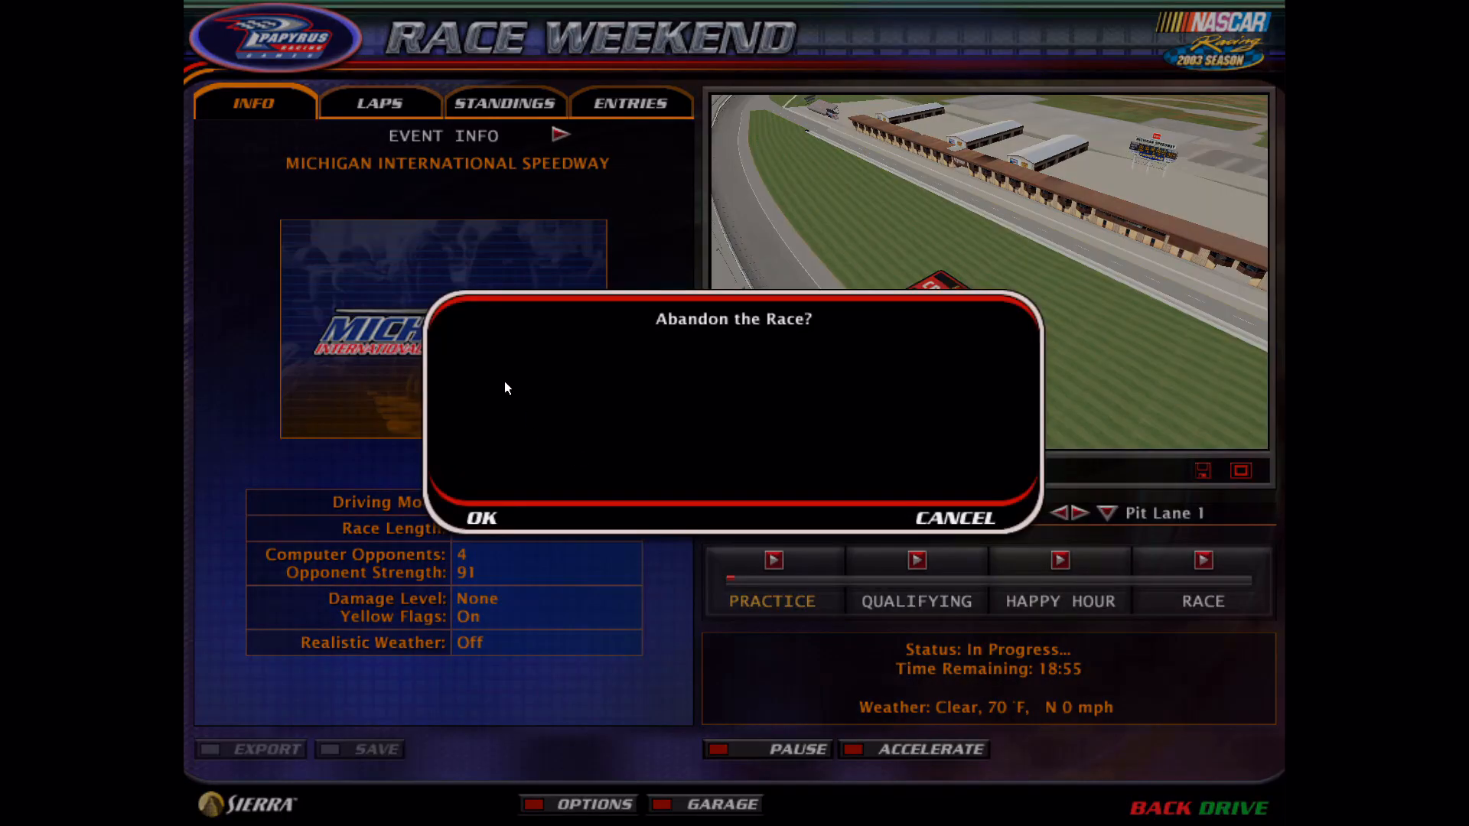
left_click(484, 519)
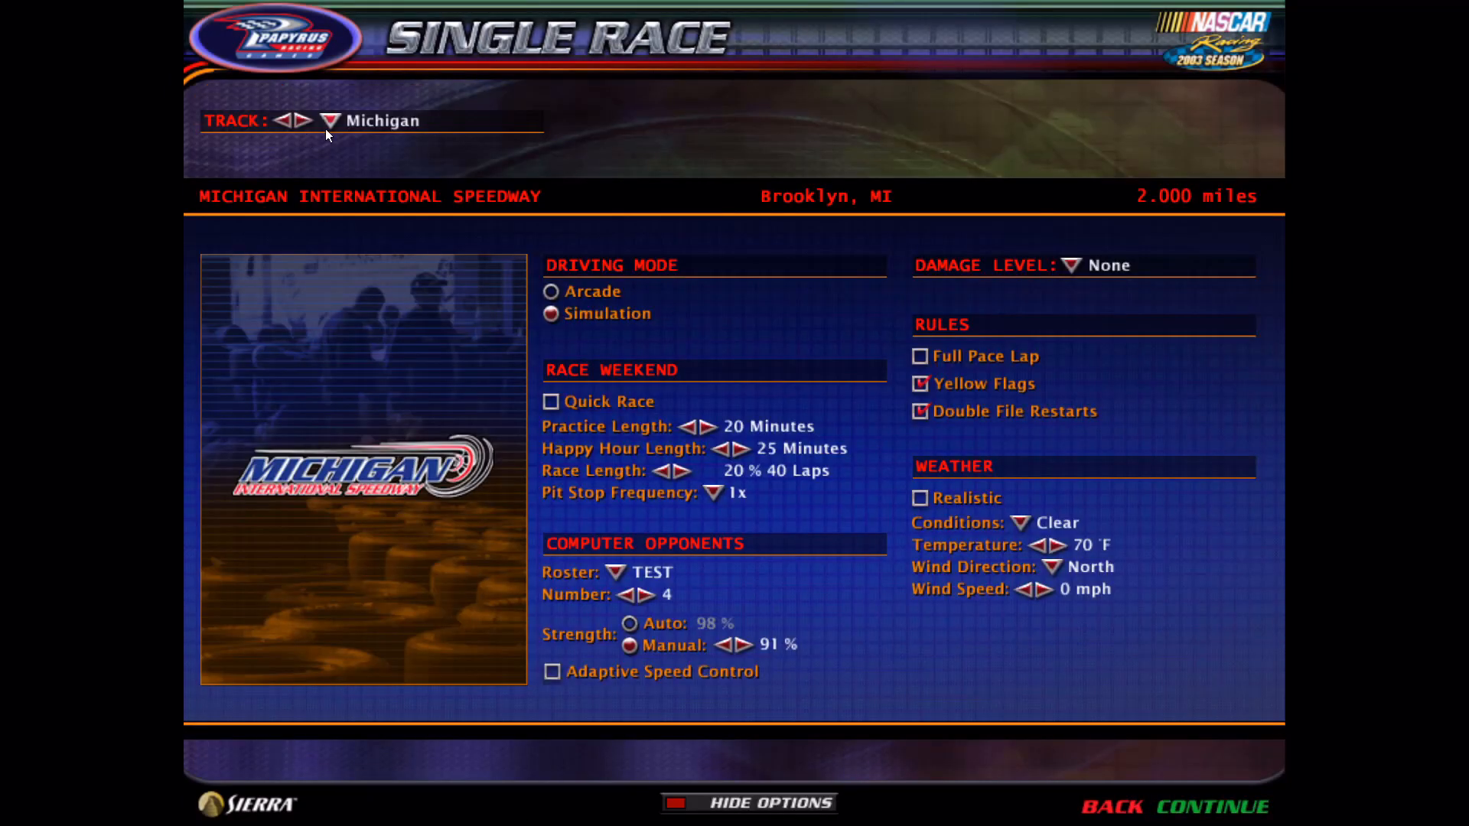
Choose Chicagoland 2018 BB-MC Day as the single race track
left_click(329, 129)
scroll(481, 475, "down", 3)
scroll(498, 459, "up", 3)
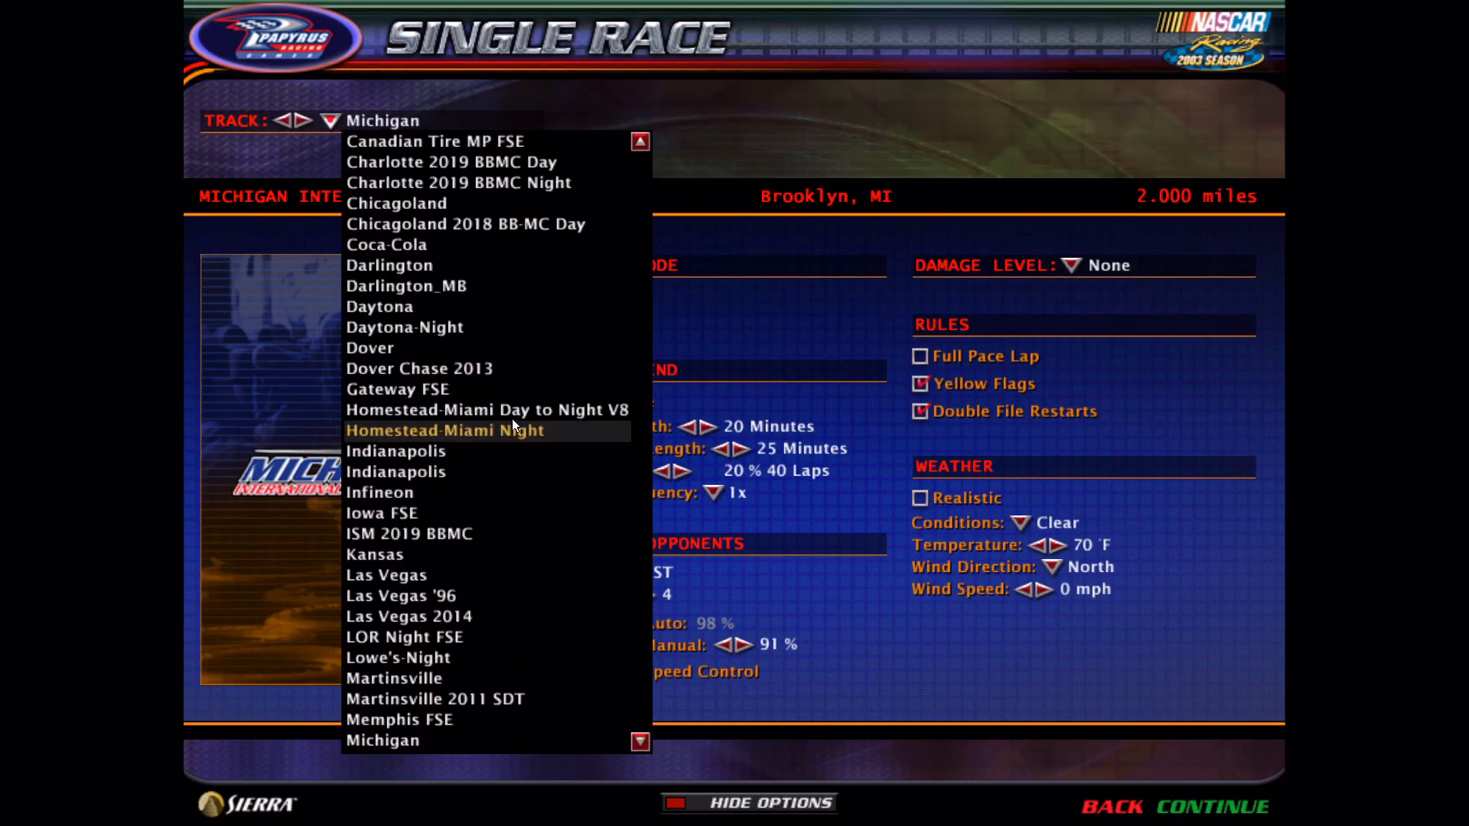
scroll(511, 420, "up", 2)
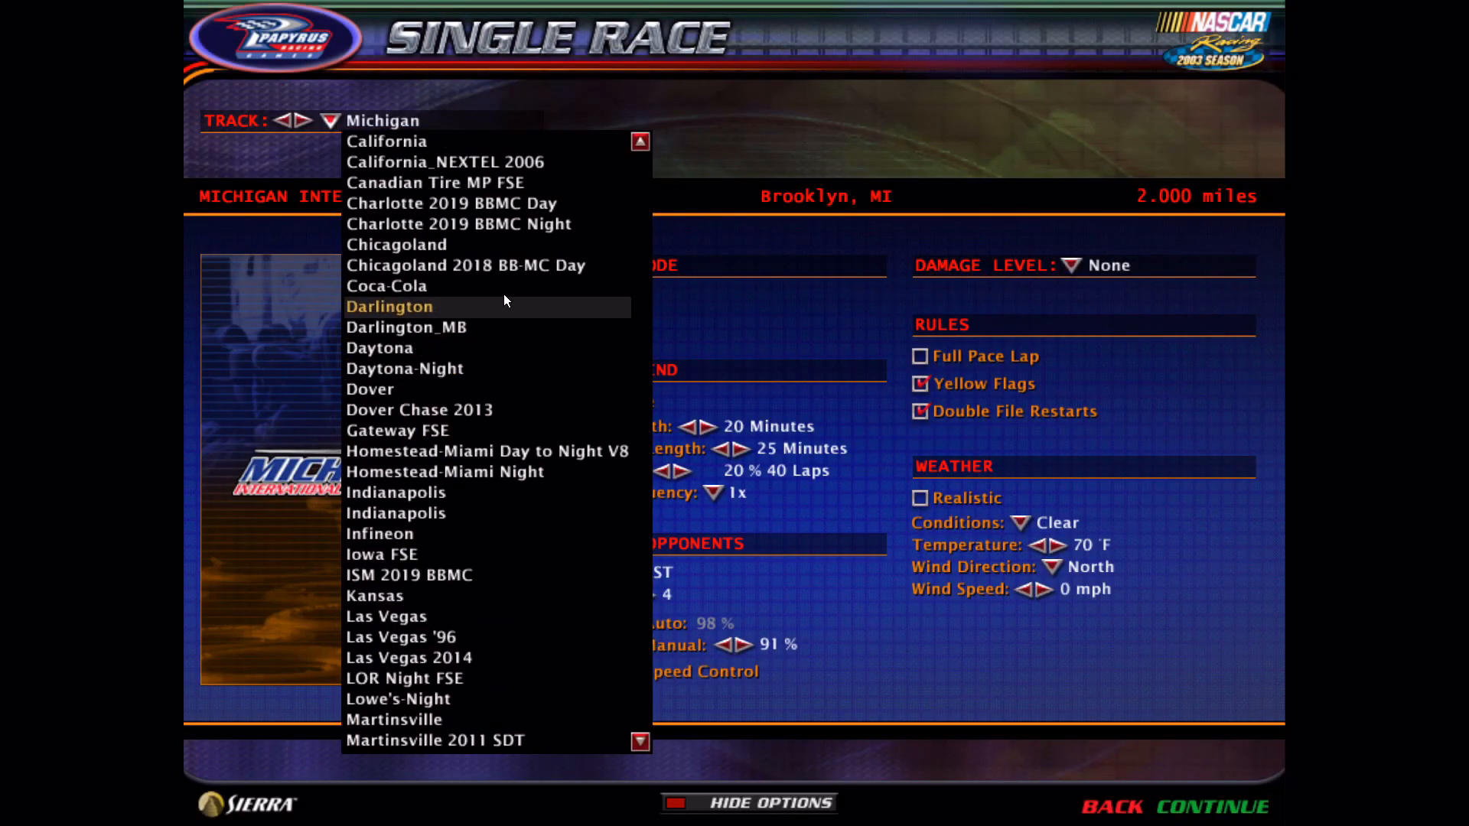
left_click(458, 265)
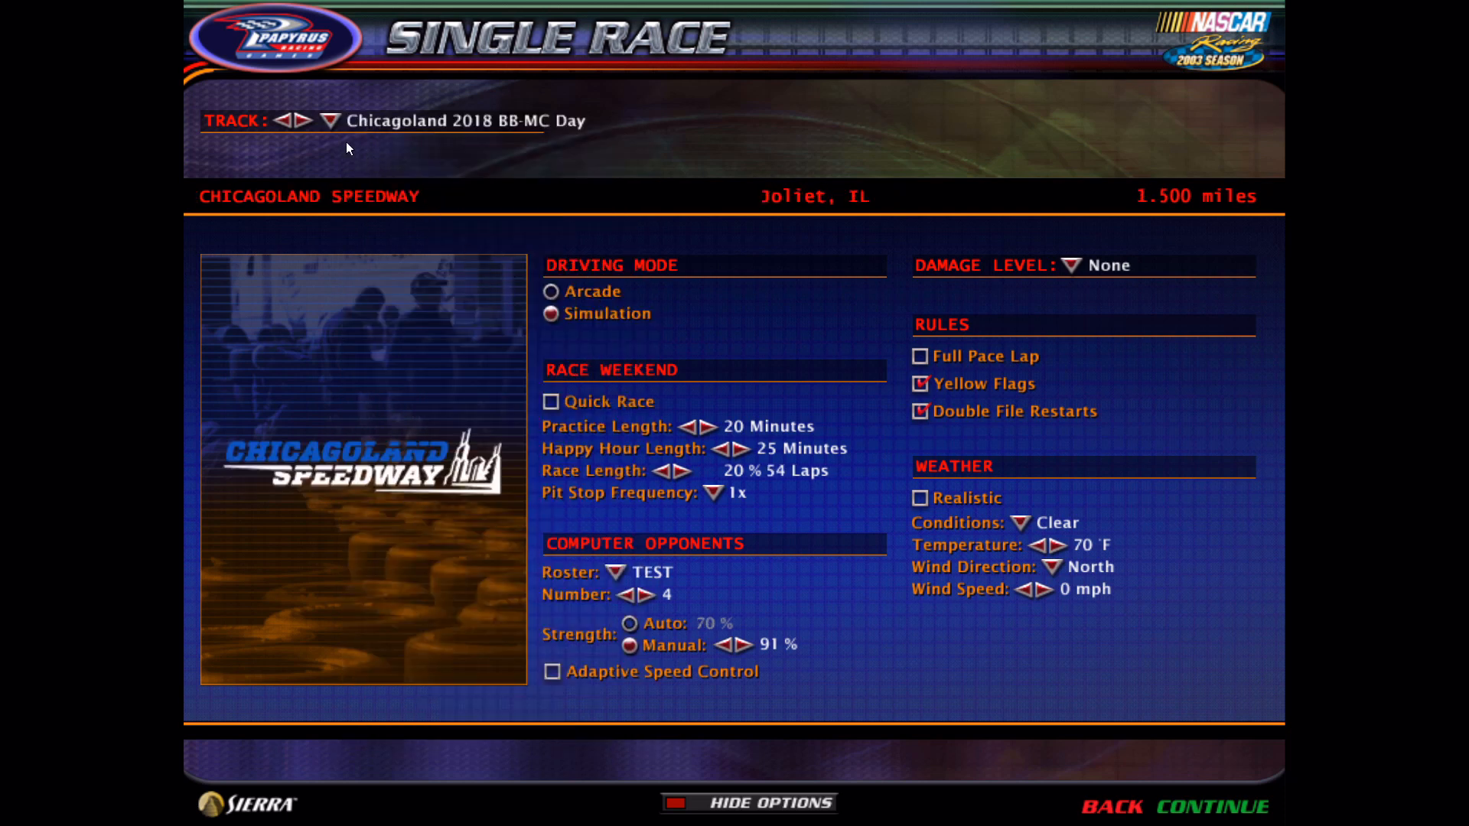
Choose Charlotte 2019 BBMC Night as the track and load its race weekend without resuming the saved race
left_click(330, 122)
scroll(459, 237, "up", 5)
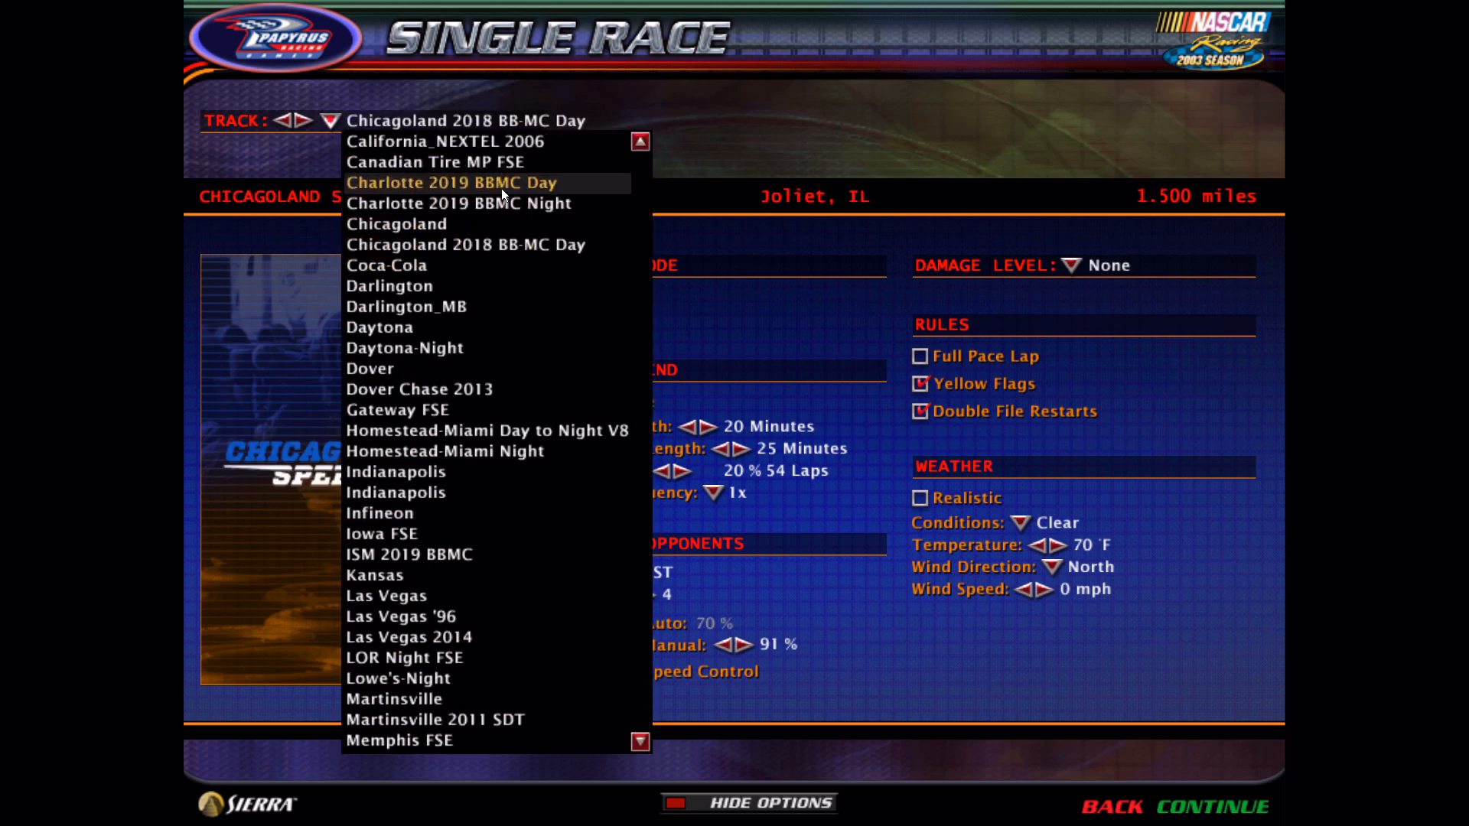
left_click(502, 202)
left_click(1217, 806)
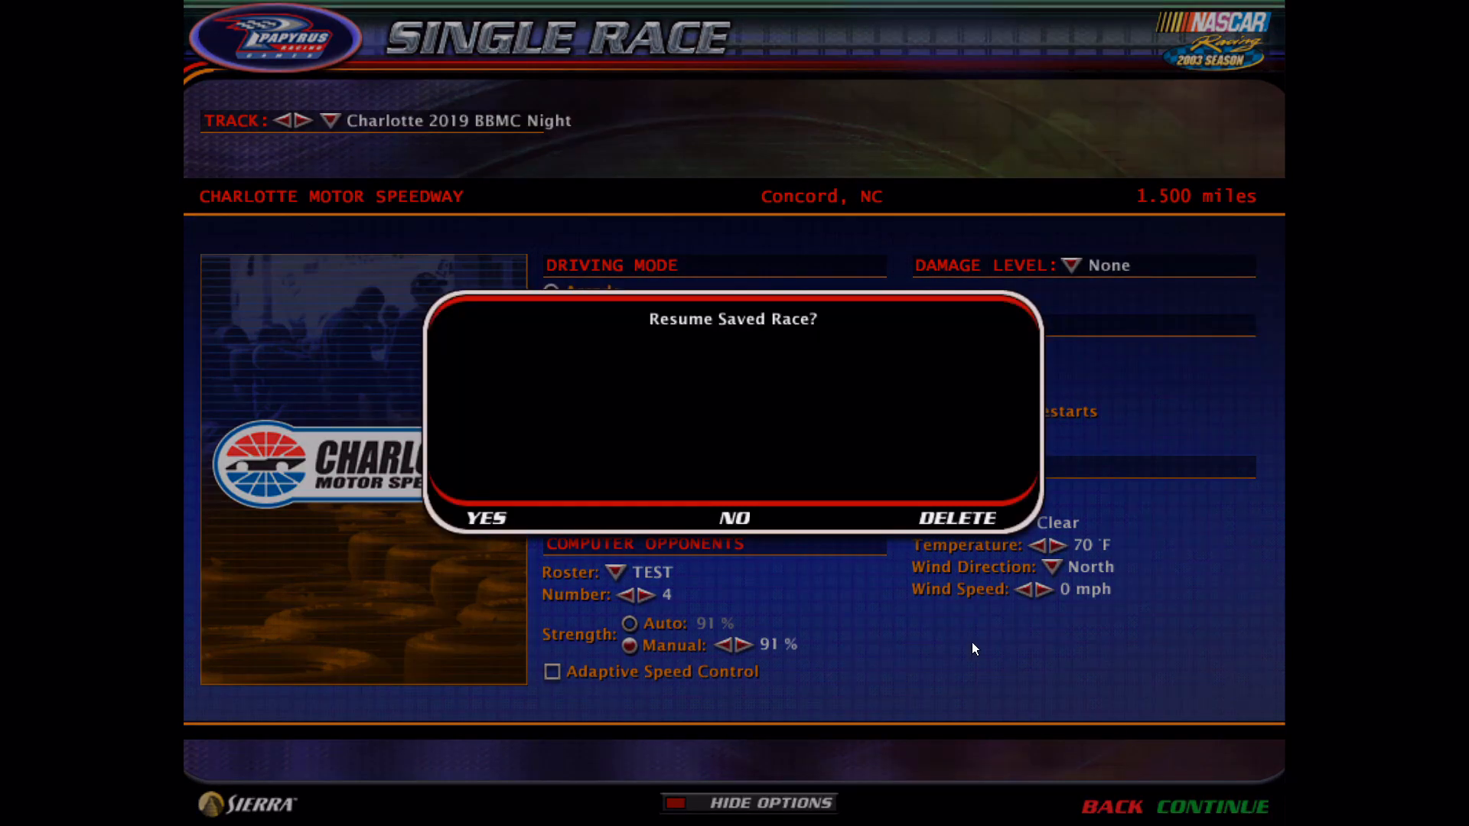
left_click(737, 518)
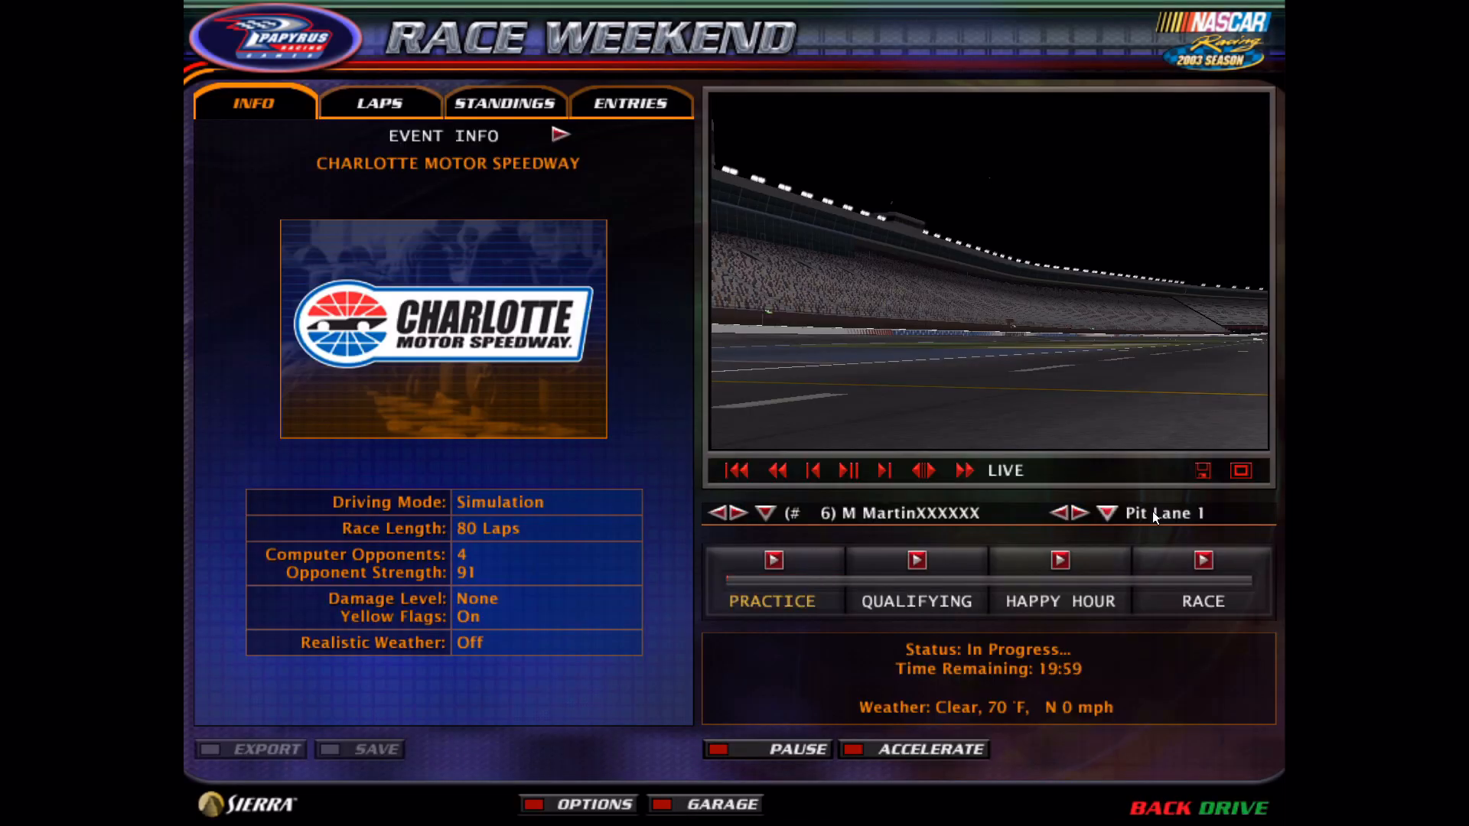
Examine the Charlotte infield and frontstretch in the full-screen replay view, and abandon the race
left_click(1240, 472)
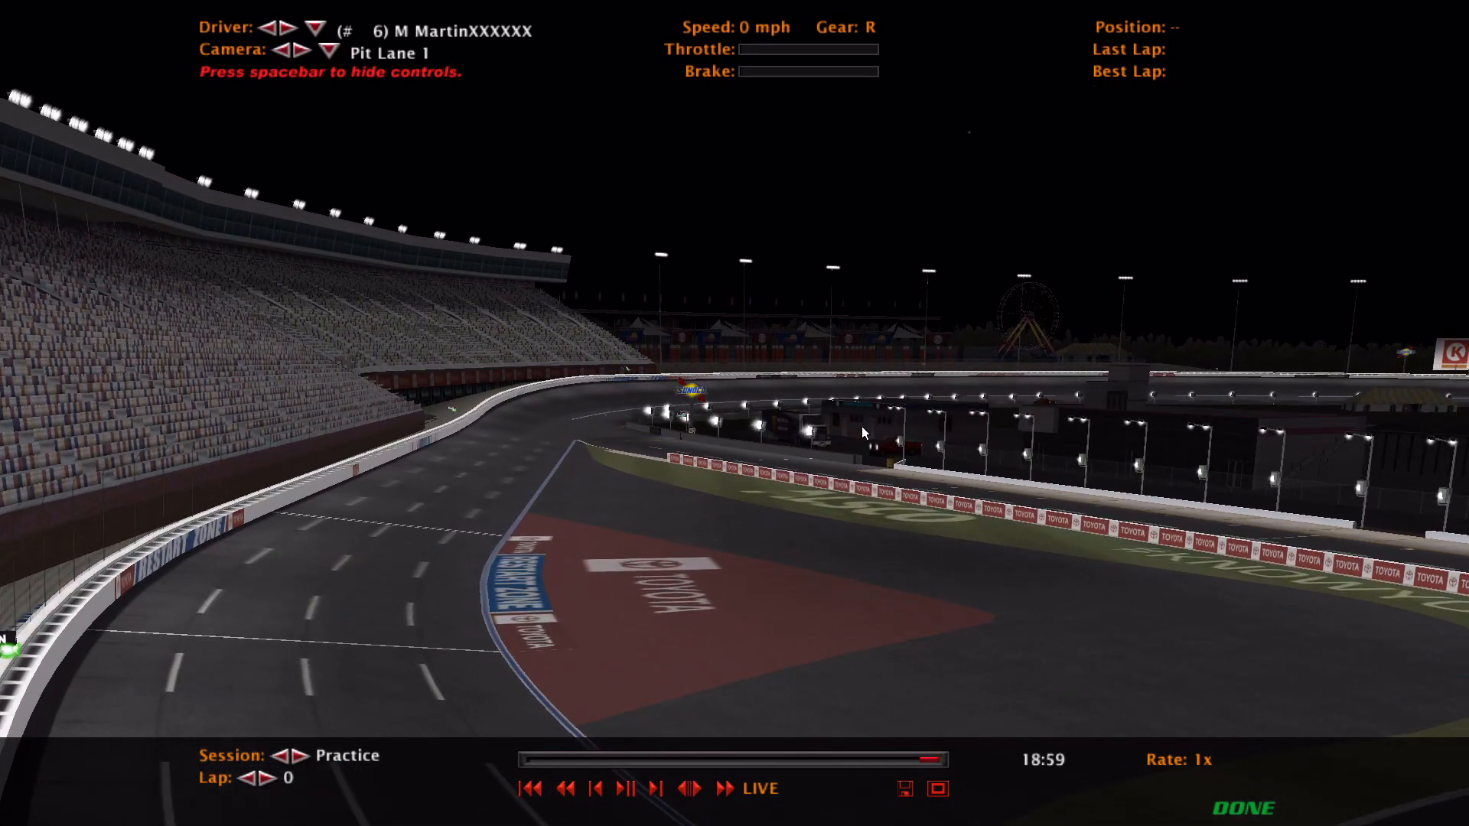
key("Escape")
key("Escape")
left_click(496, 515)
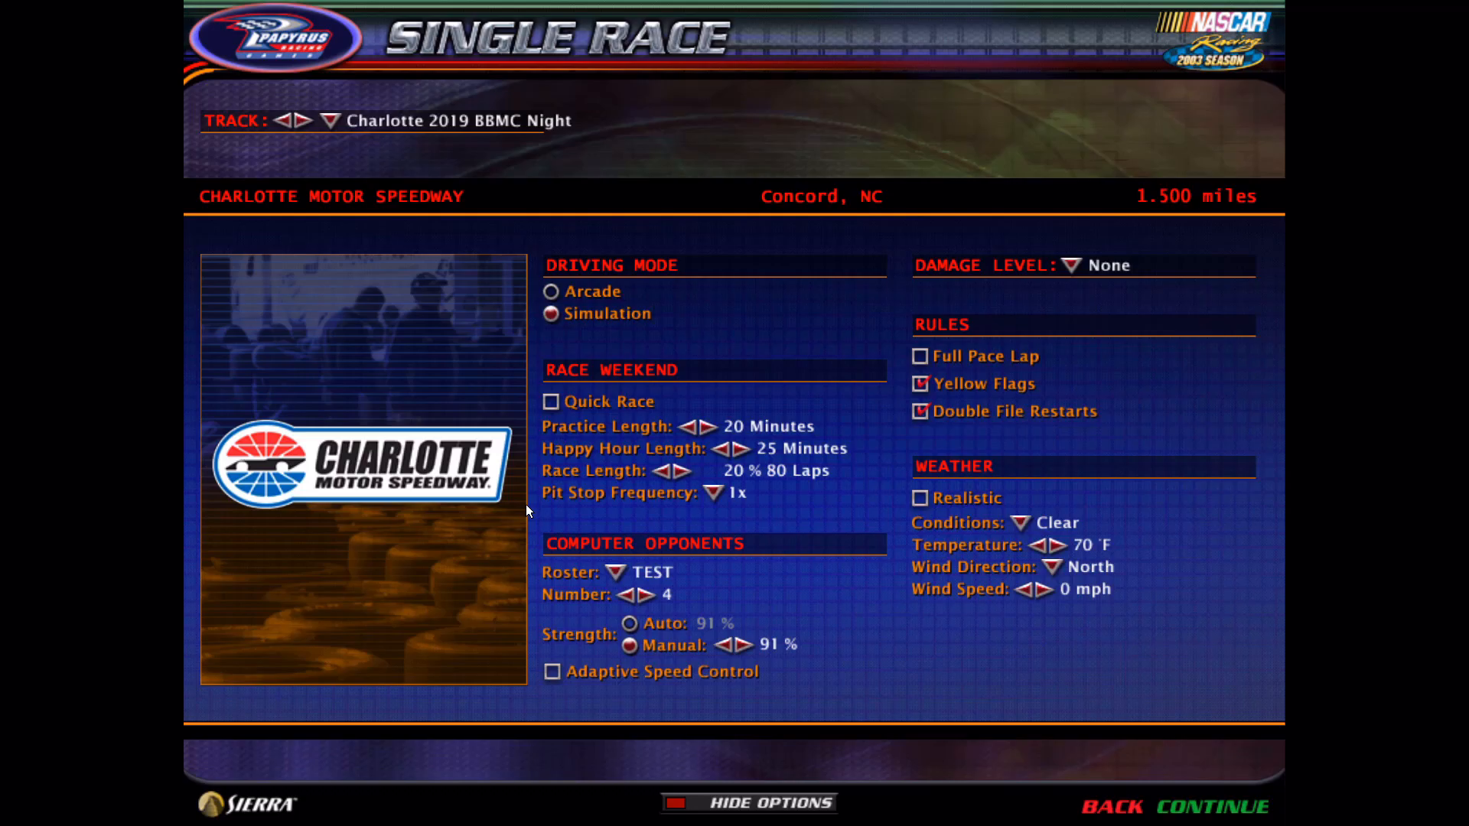
Leave the single race setup and return to the game's main menu
key("Escape")
key("Escape")
left_click(470, 519)
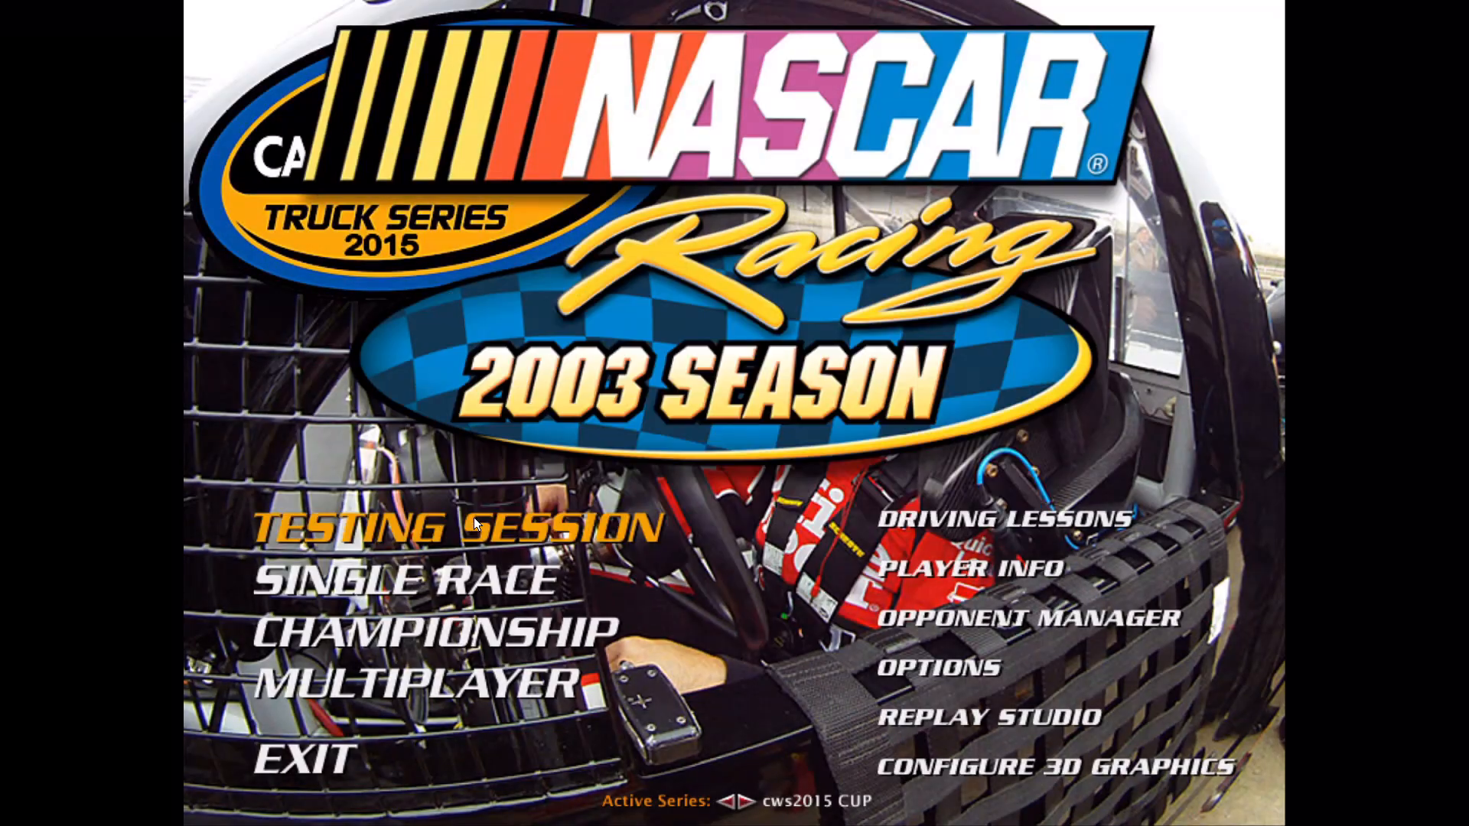